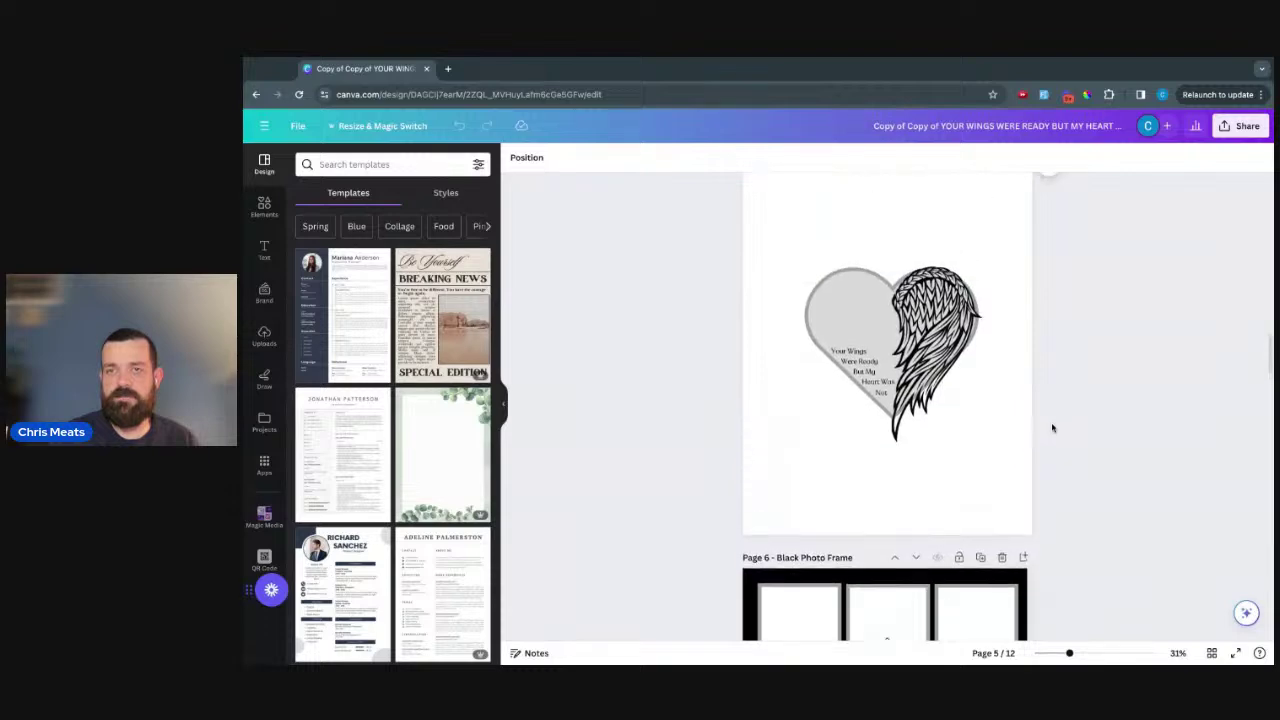
- Examine the template pages, including the wing, name, dates and blank window panes of the page 1 heart collage
click(935, 340)
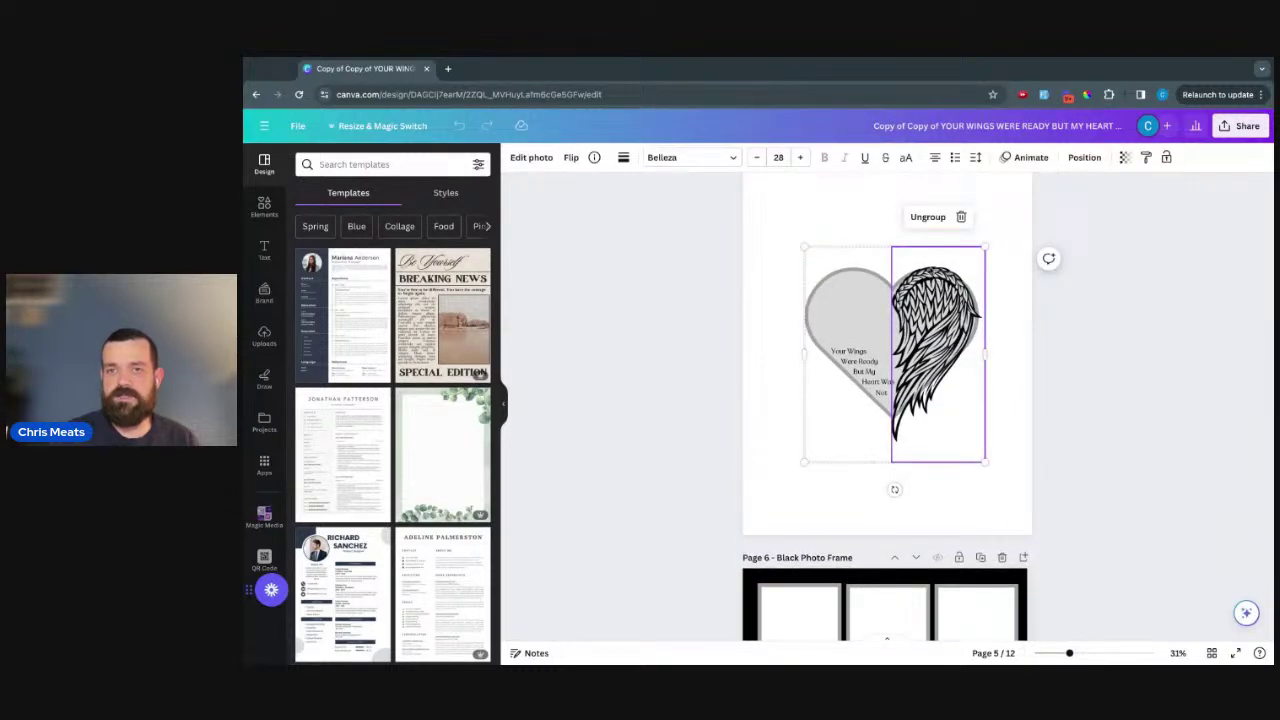
scroll(1052, 315, up, 20)
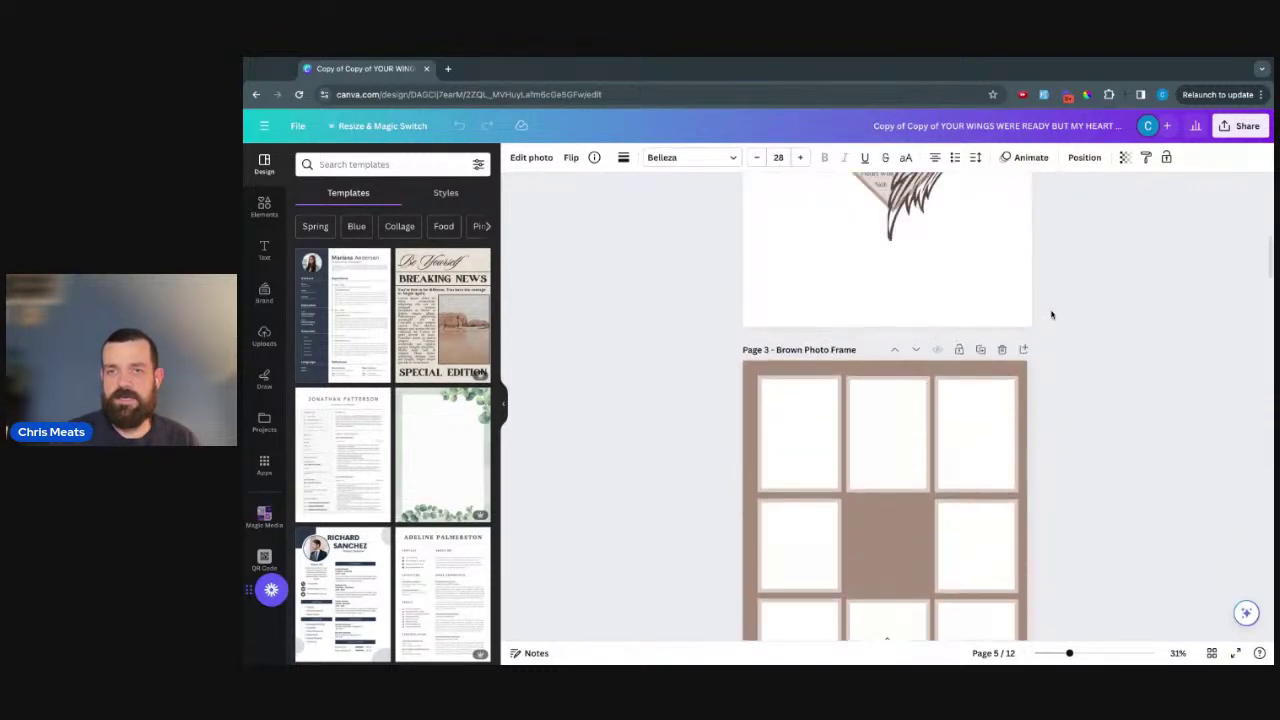
scroll(1052, 315, up, 6)
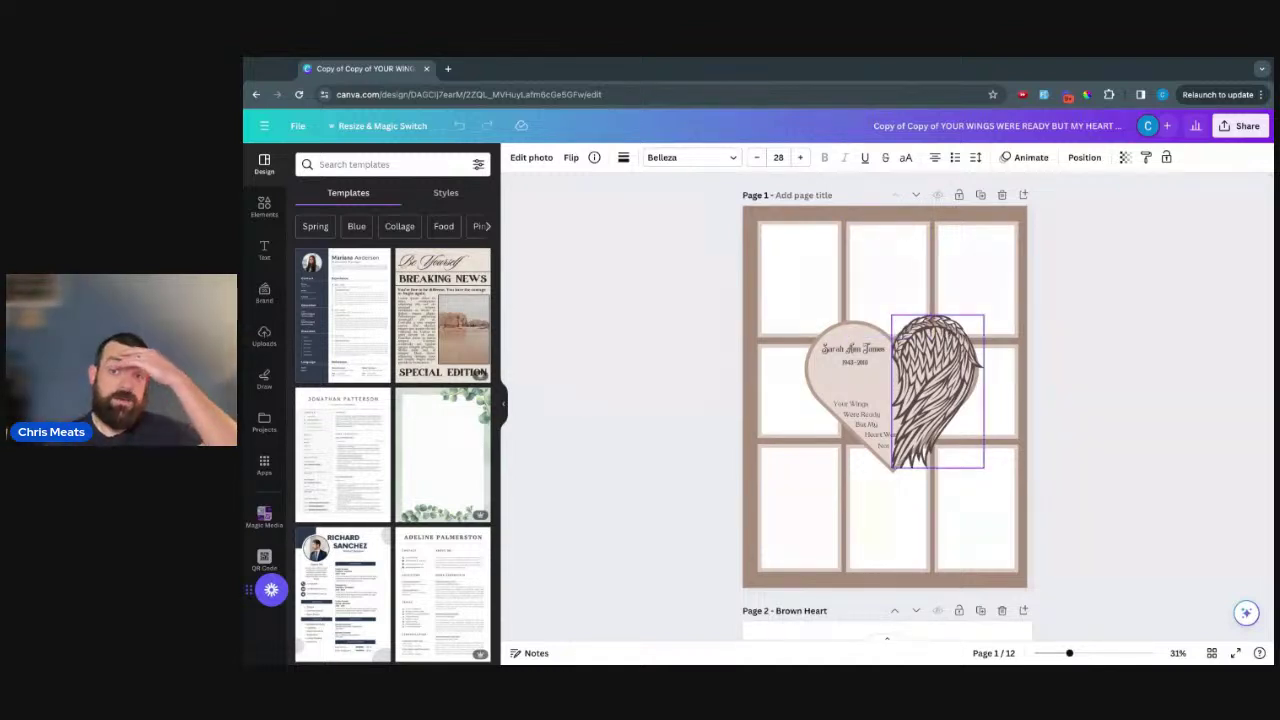
click(937, 390)
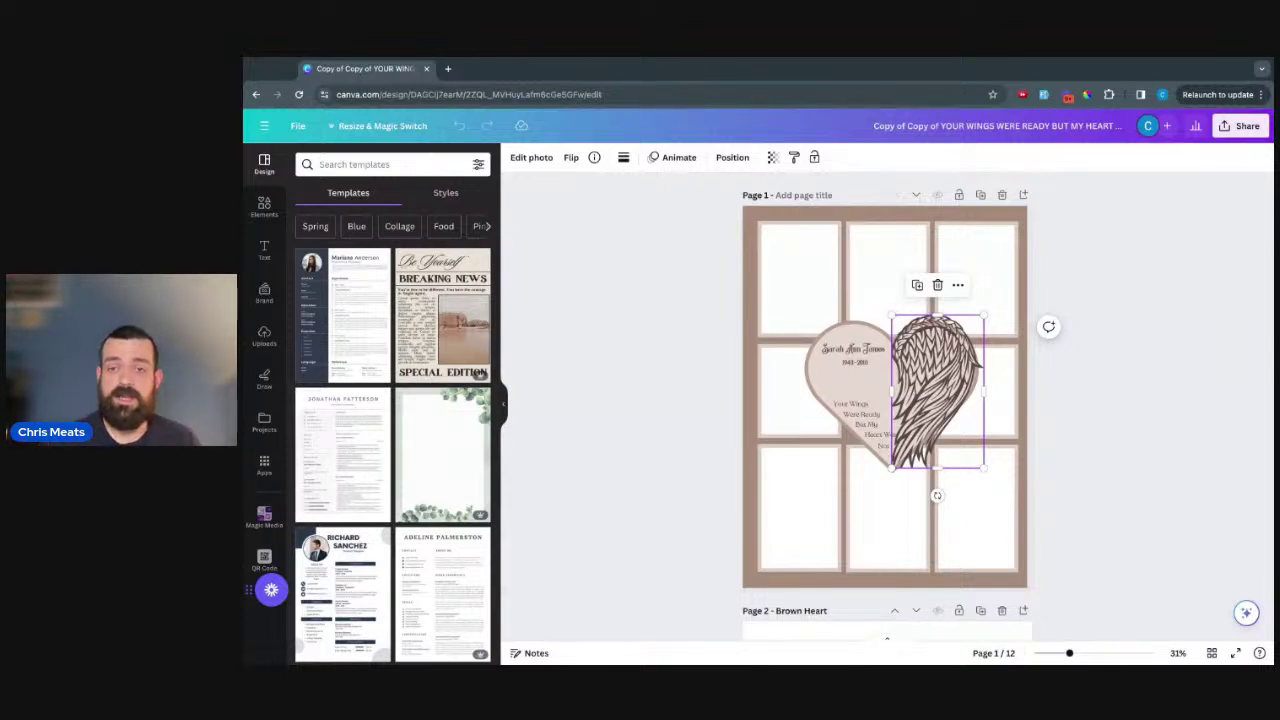
click(851, 355)
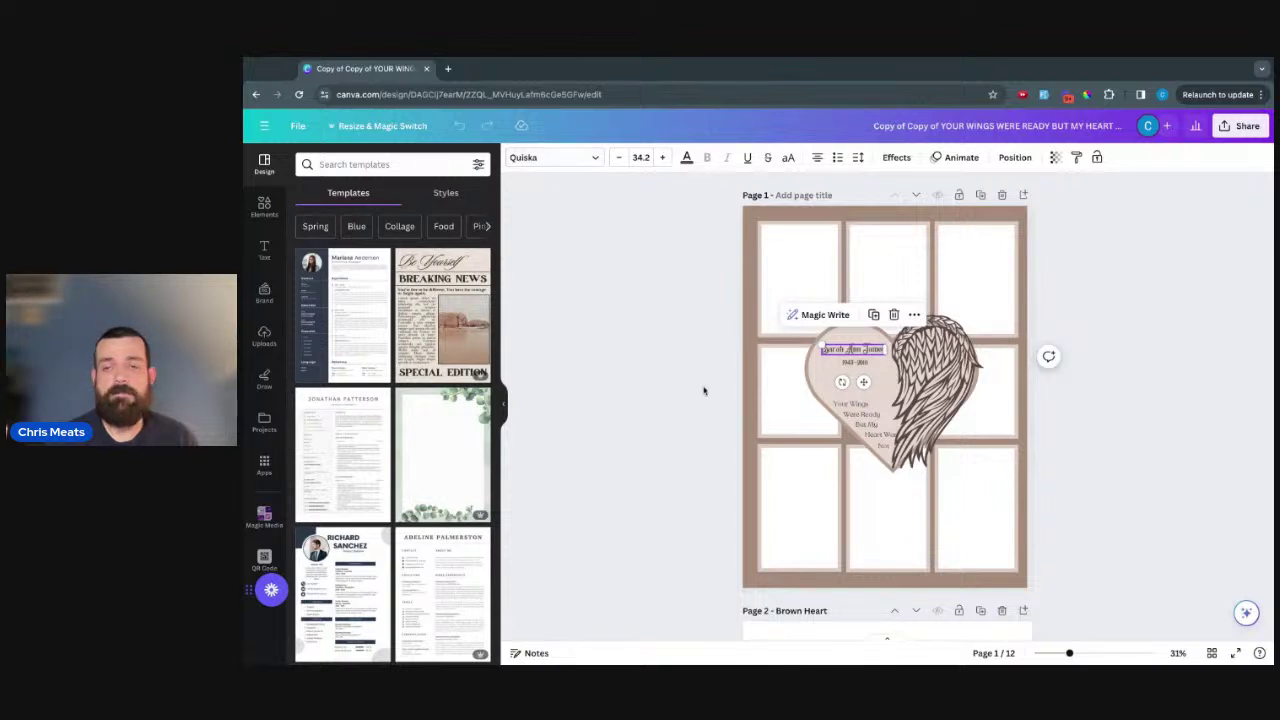
click(853, 364)
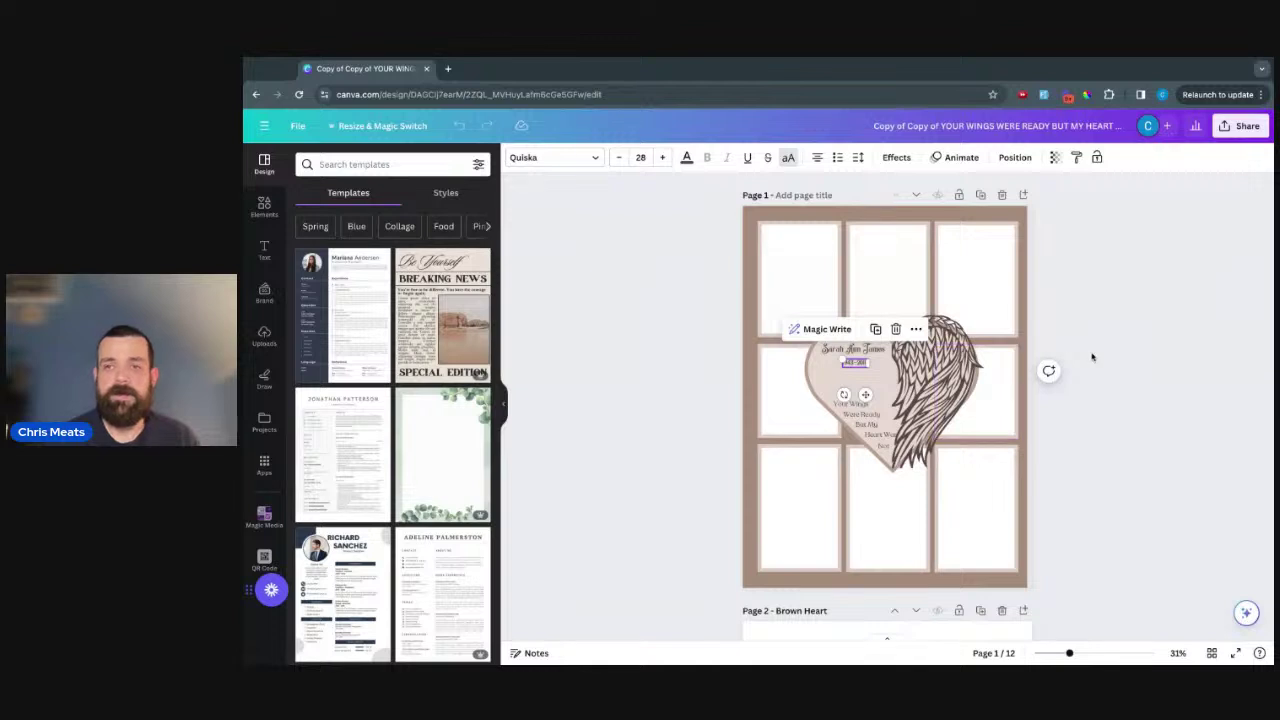
scroll(1092, 357, down, 1)
scroll(1092, 357, down, 2)
scroll(1091, 354, up, 2)
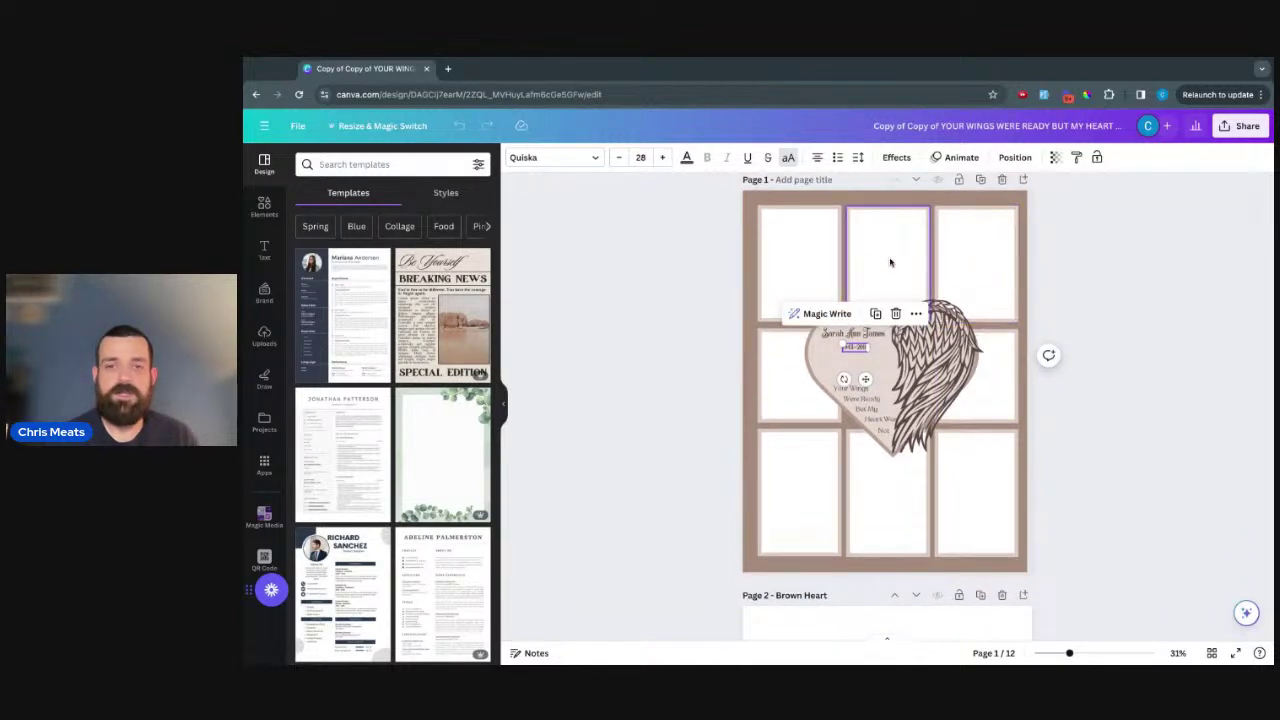
click(819, 283)
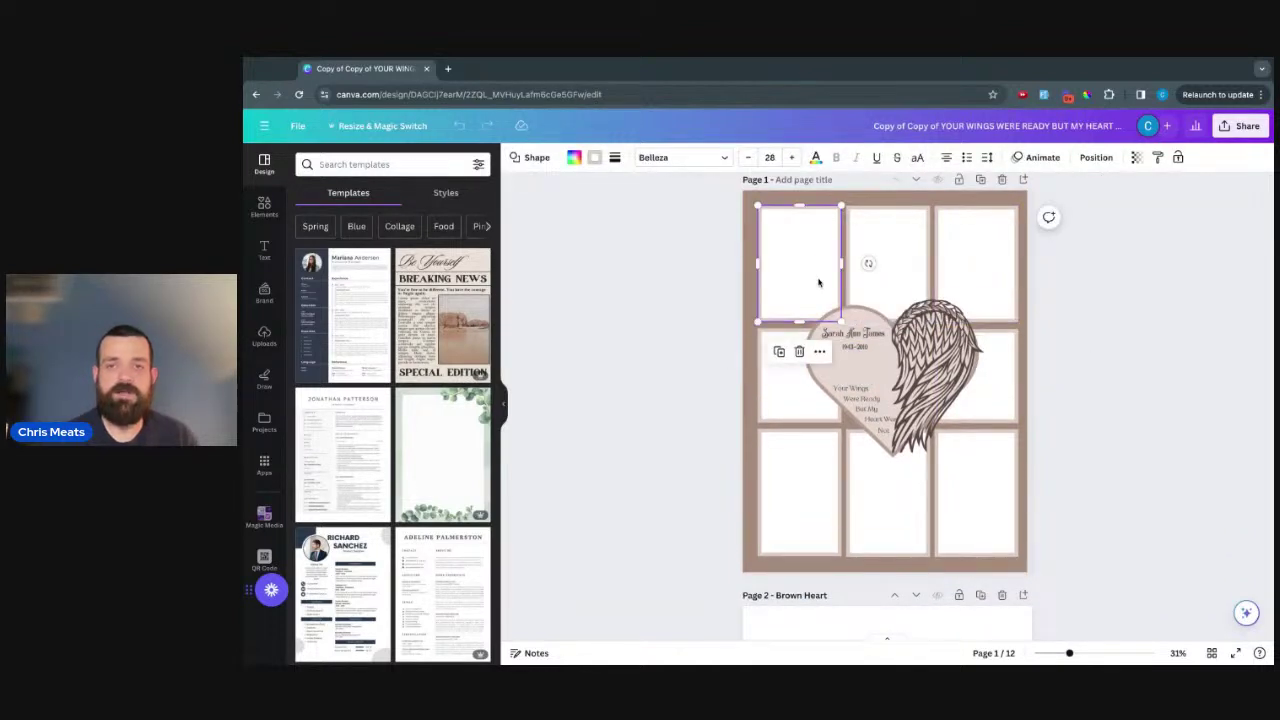
click(798, 401)
click(807, 487)
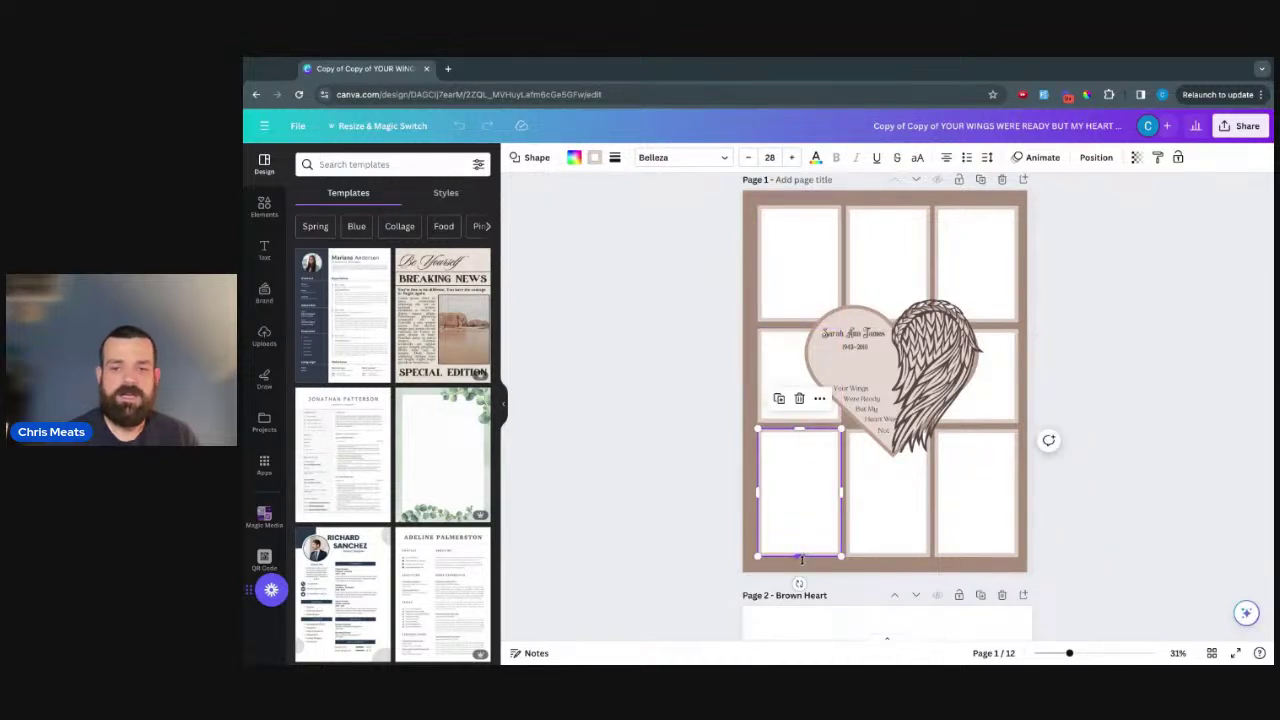
mouse_move(800, 560)
mouse_down()
mouse_move(799, 538)
mouse_move(800, 557)
mouse_up()
click(798, 305)
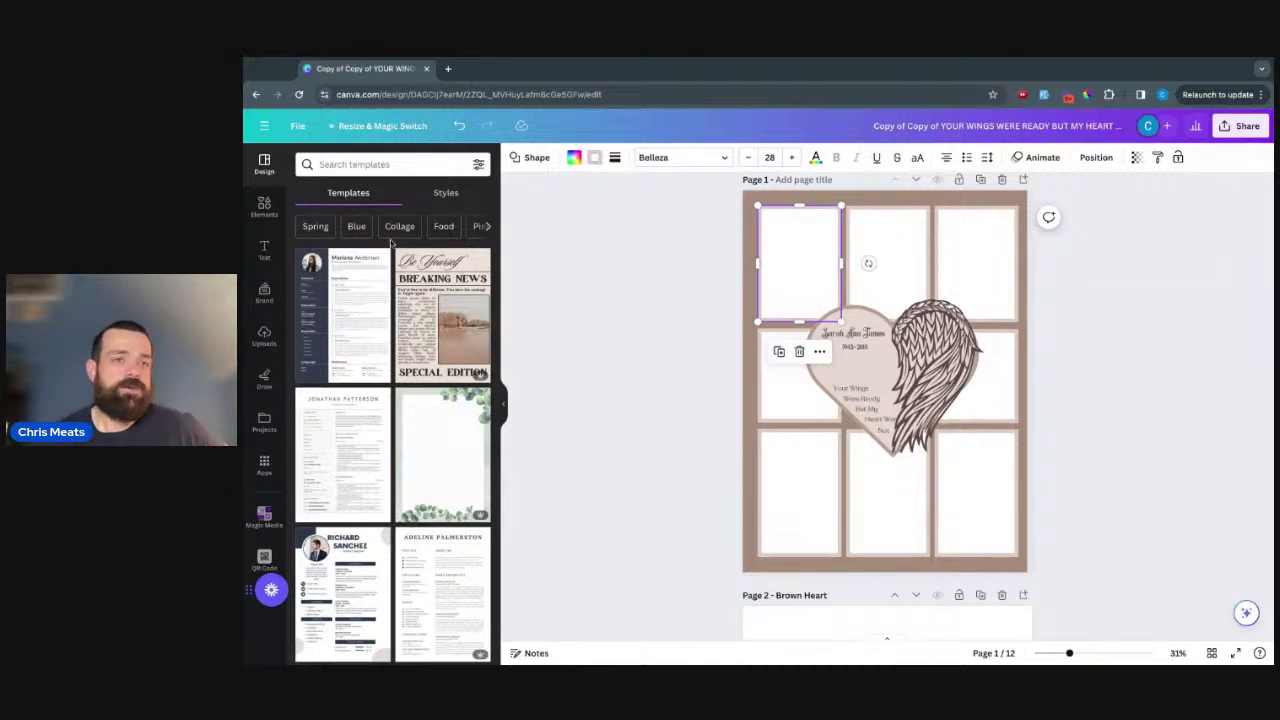
- Insert a square basic-shape photo frame from the frame elements onto page 1
click(264, 207)
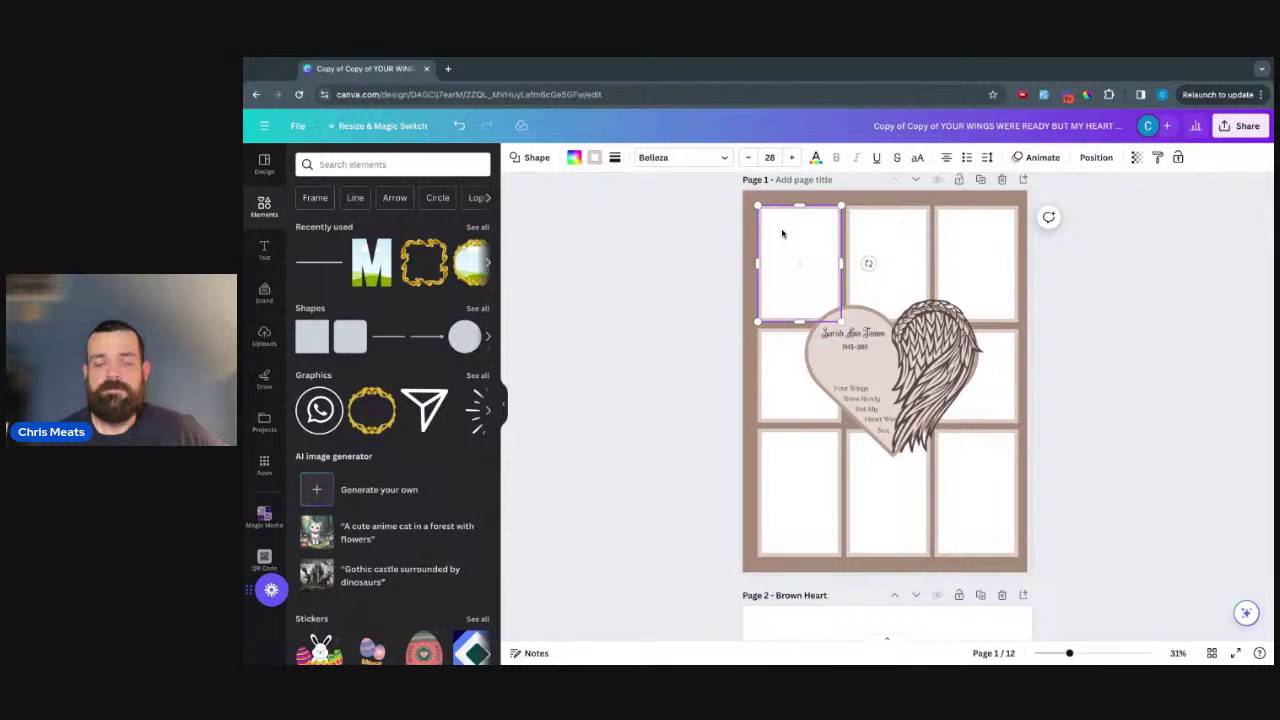
click(691, 305)
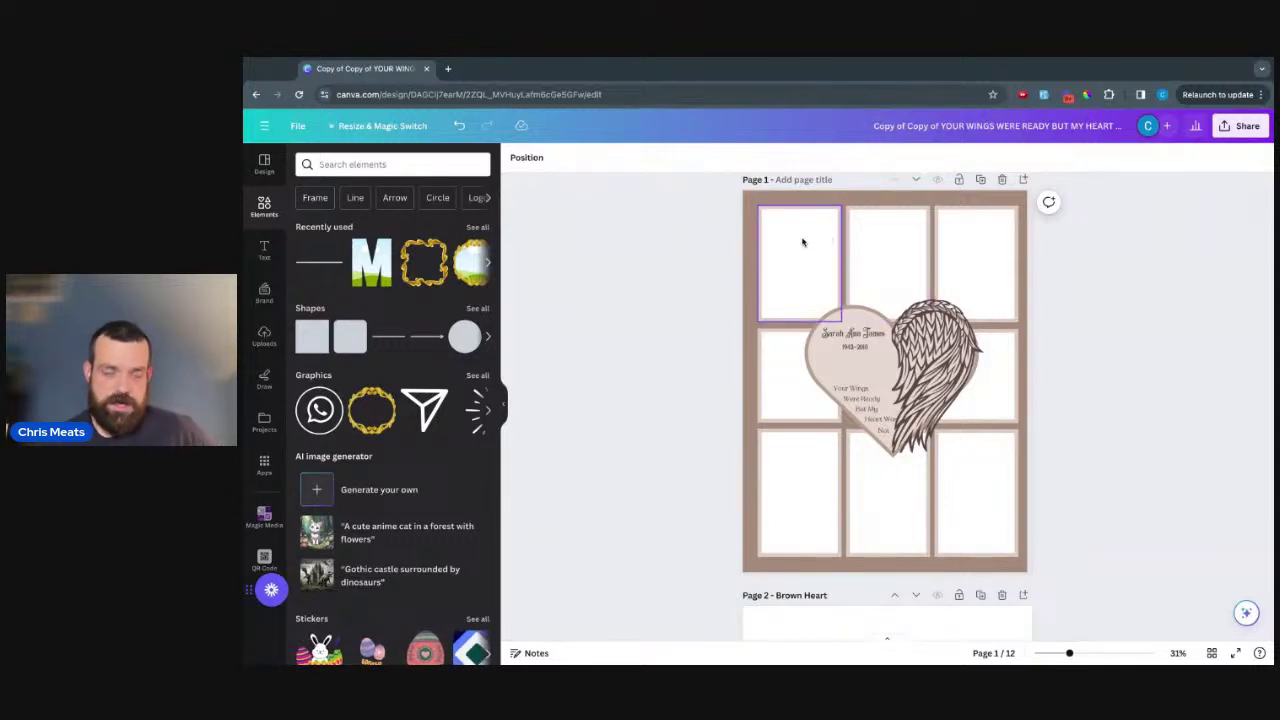
click(476, 227)
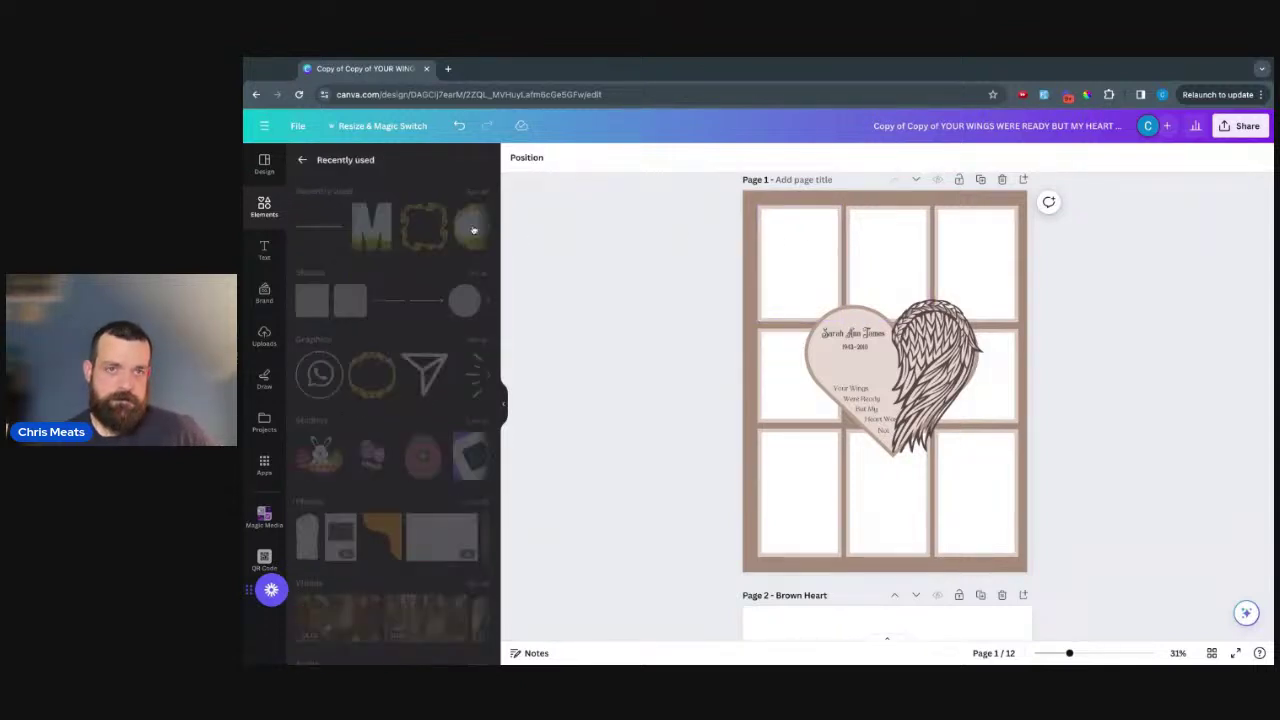
click(264, 207)
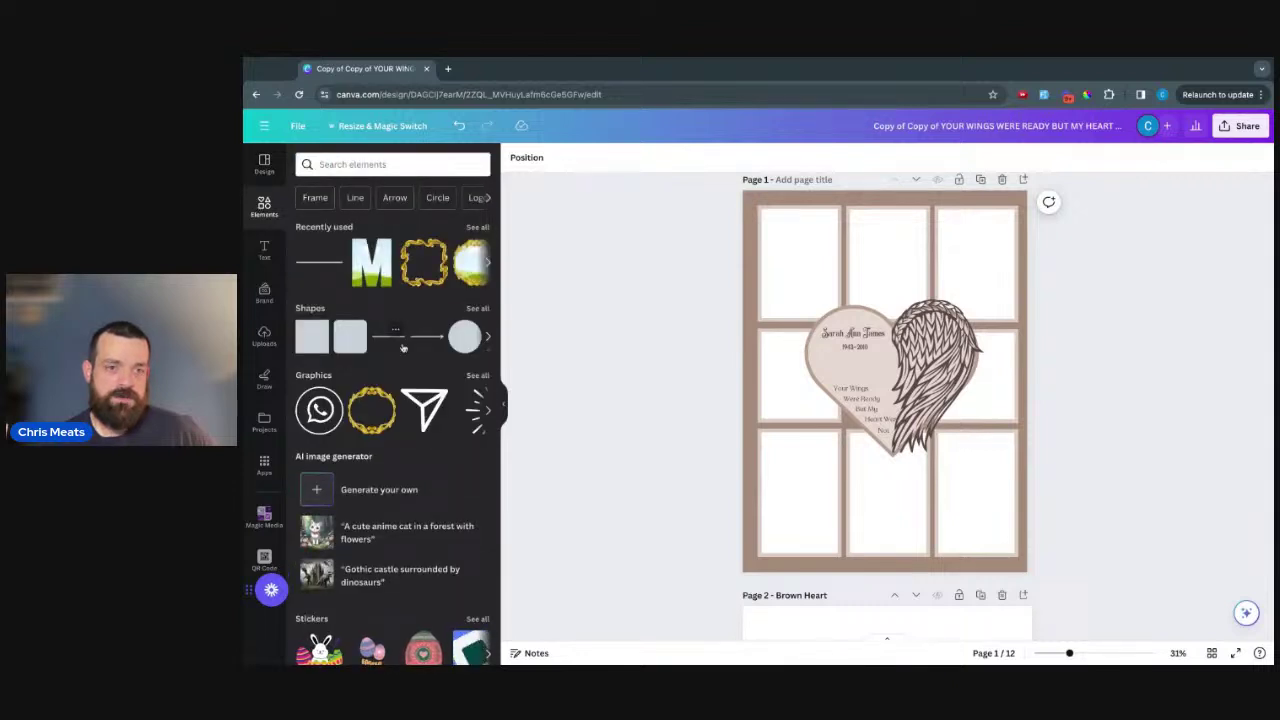
scroll(398, 330, down, 5)
scroll(400, 348, down, 4)
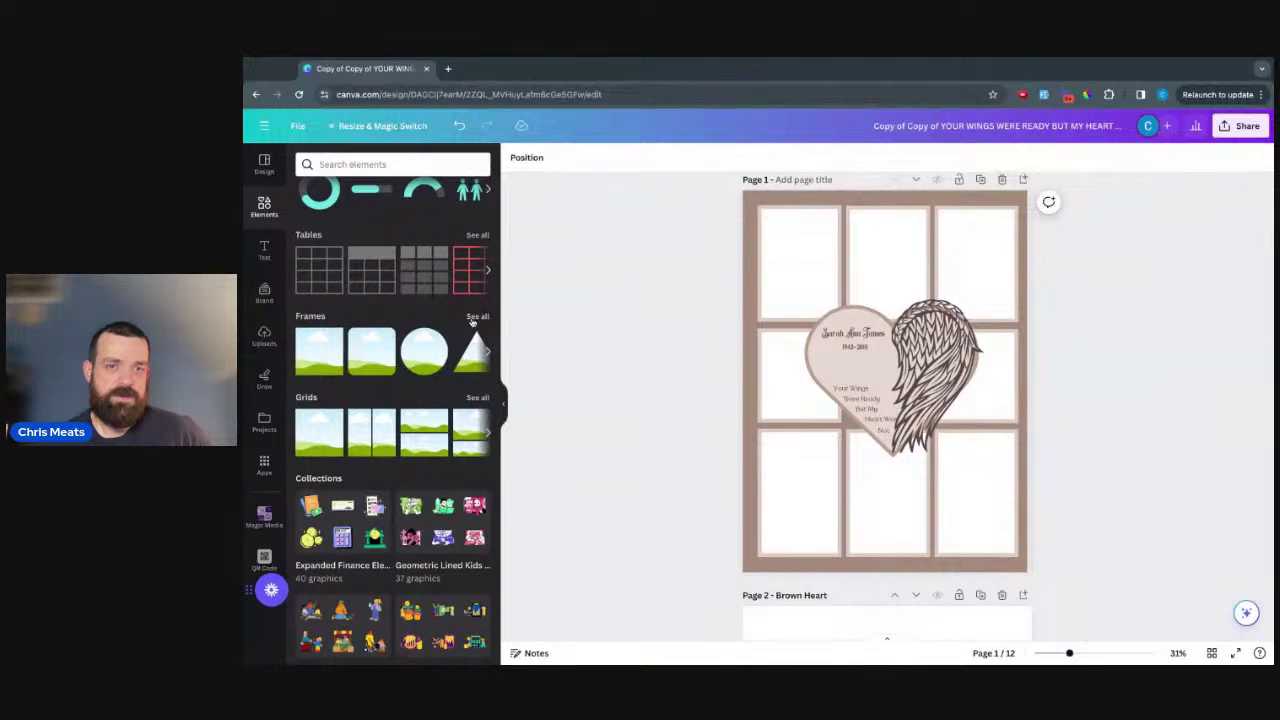
click(477, 316)
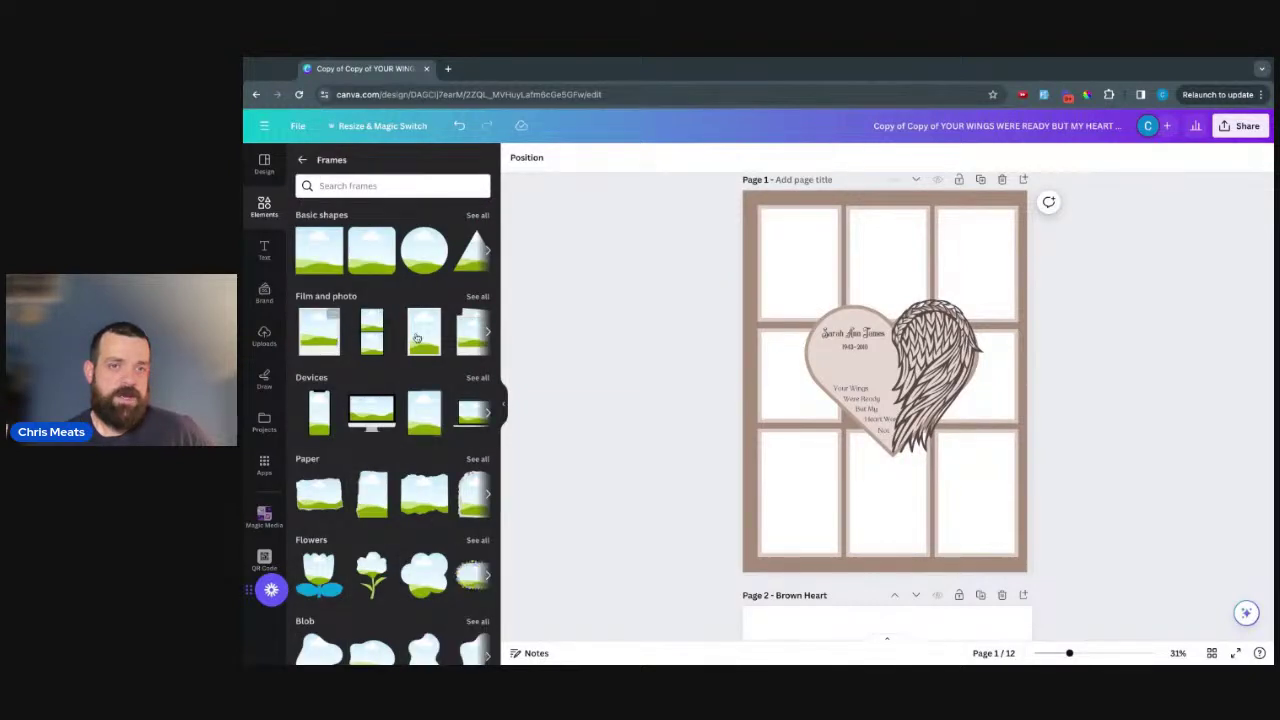
click(309, 257)
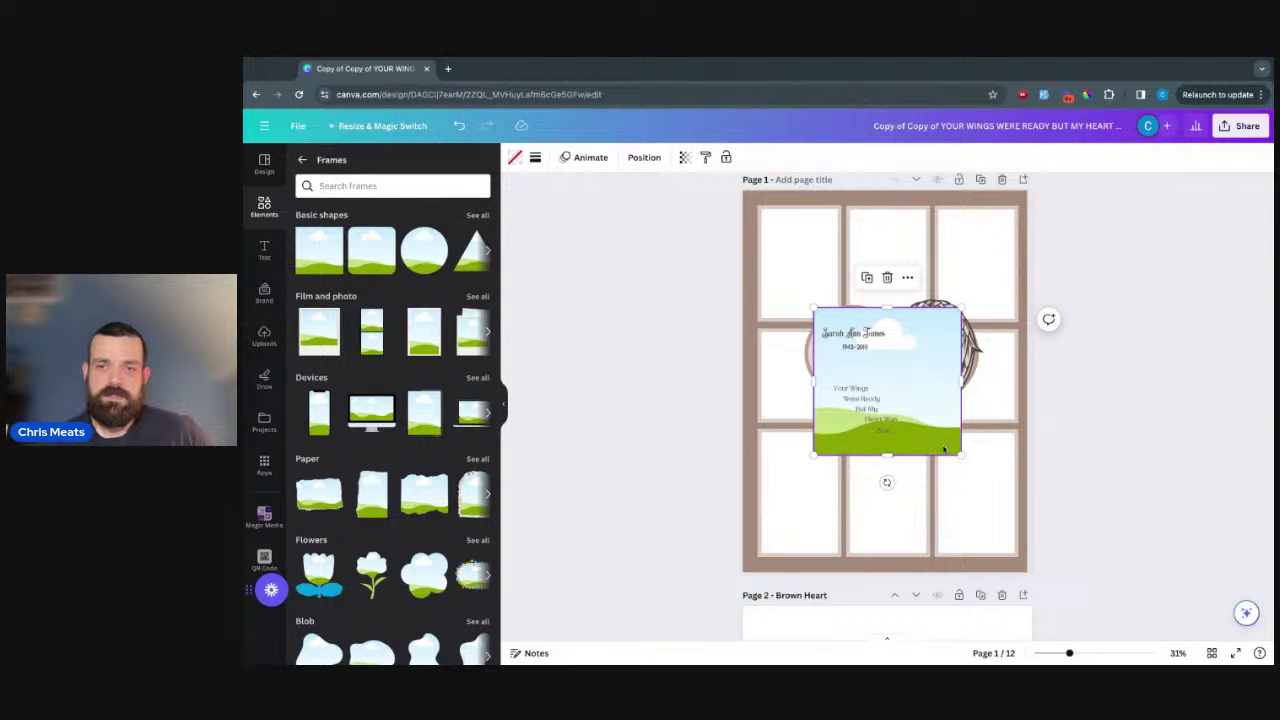
- Move the square photo frame onto the upper-left window pane and resize its edges to fit the white area
drag(942, 447, 805, 317)
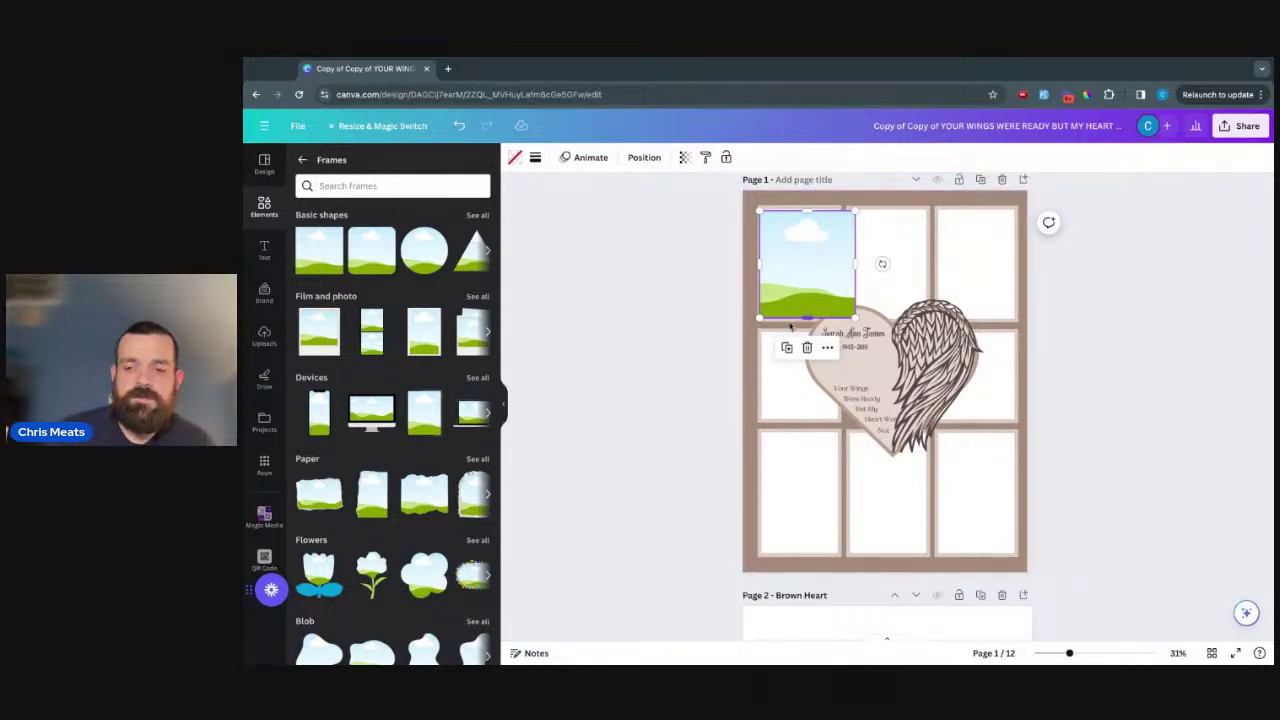
scroll(790, 326, up, 5)
scroll(616, 318, up, 3)
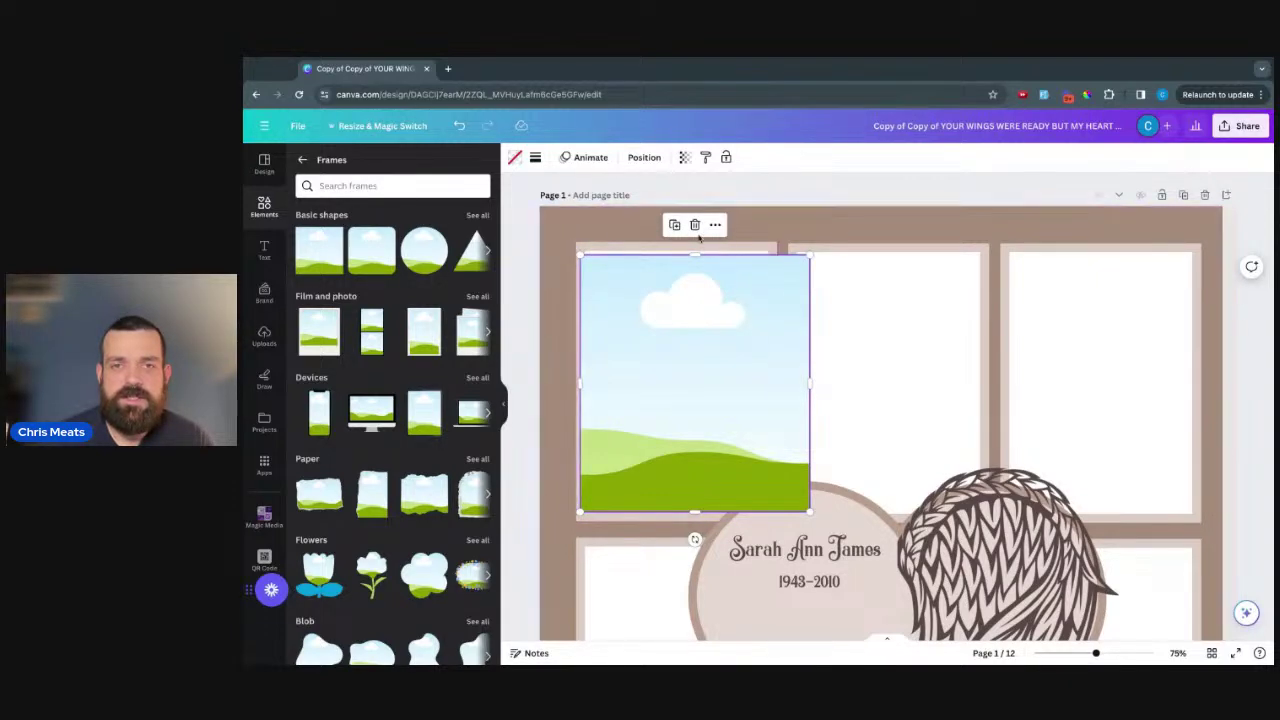
drag(809, 381, 789, 381)
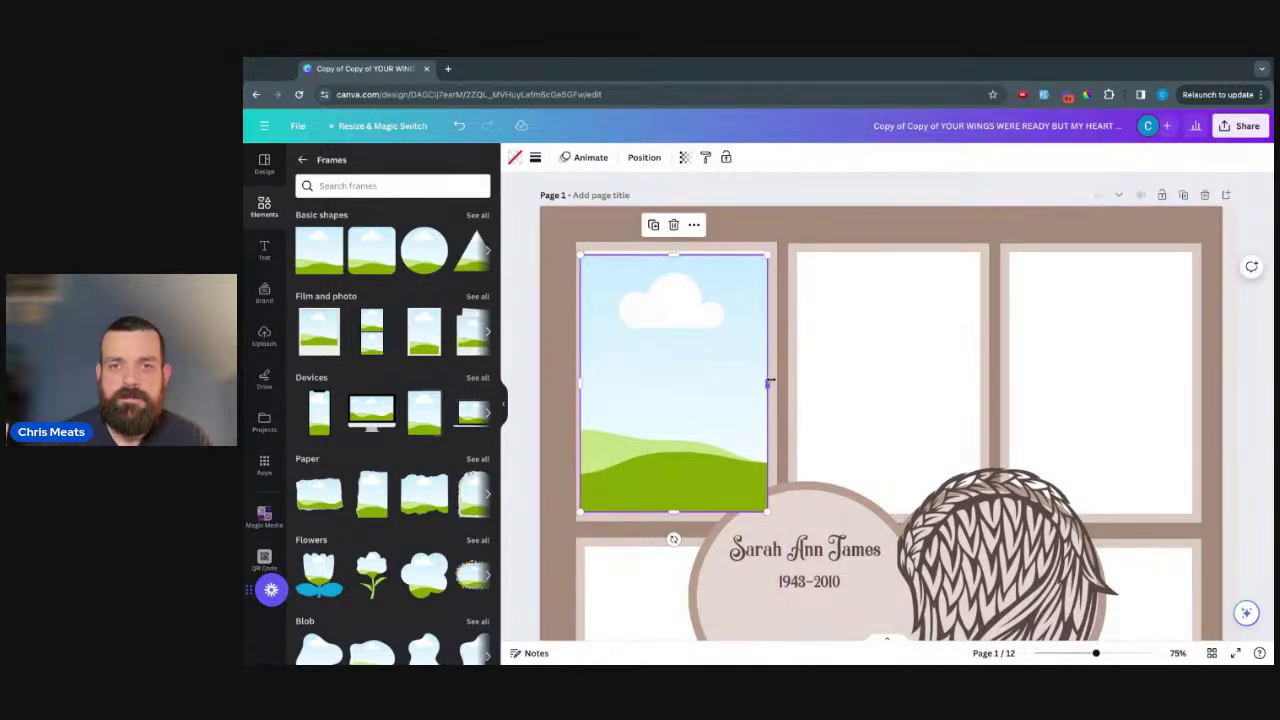
drag(674, 256, 674, 251)
drag(580, 383, 585, 381)
drag(676, 512, 676, 511)
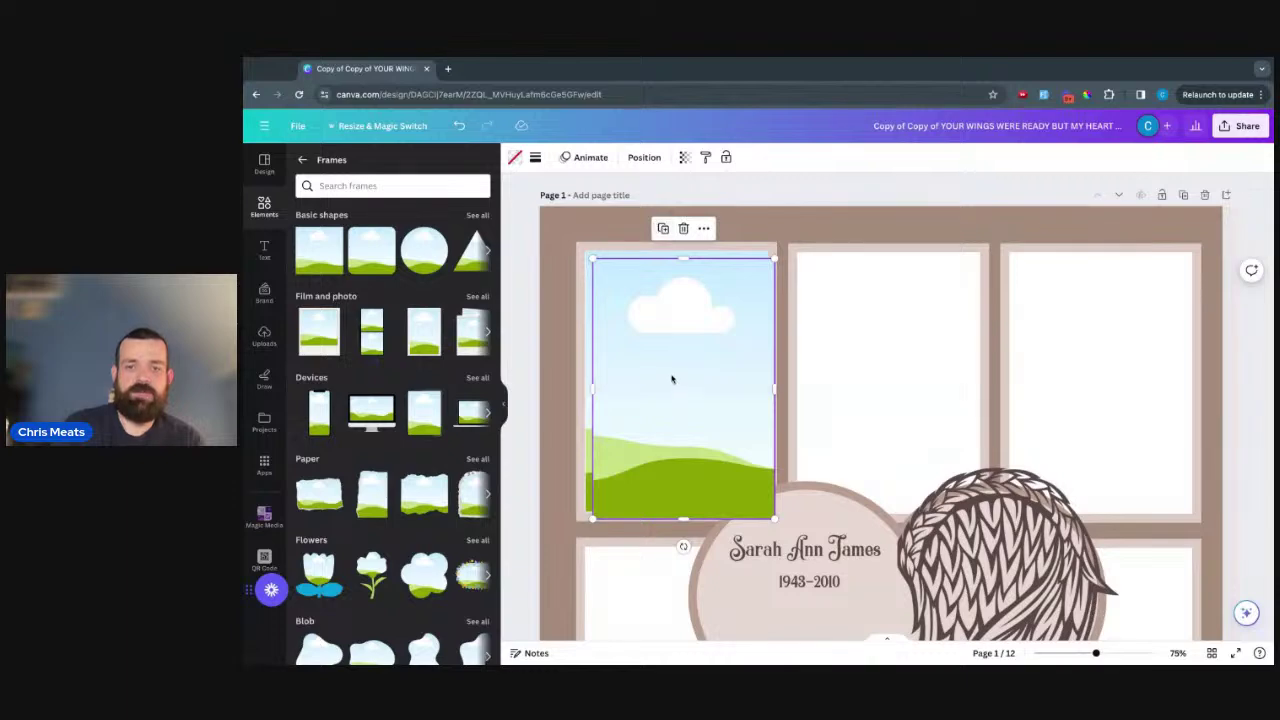
- Duplicate the fitted photo frame and place the copy over the middle-left pane, aligned with that pane's upper edge
key(ctrl+d)
scroll(700, 370, down, 5)
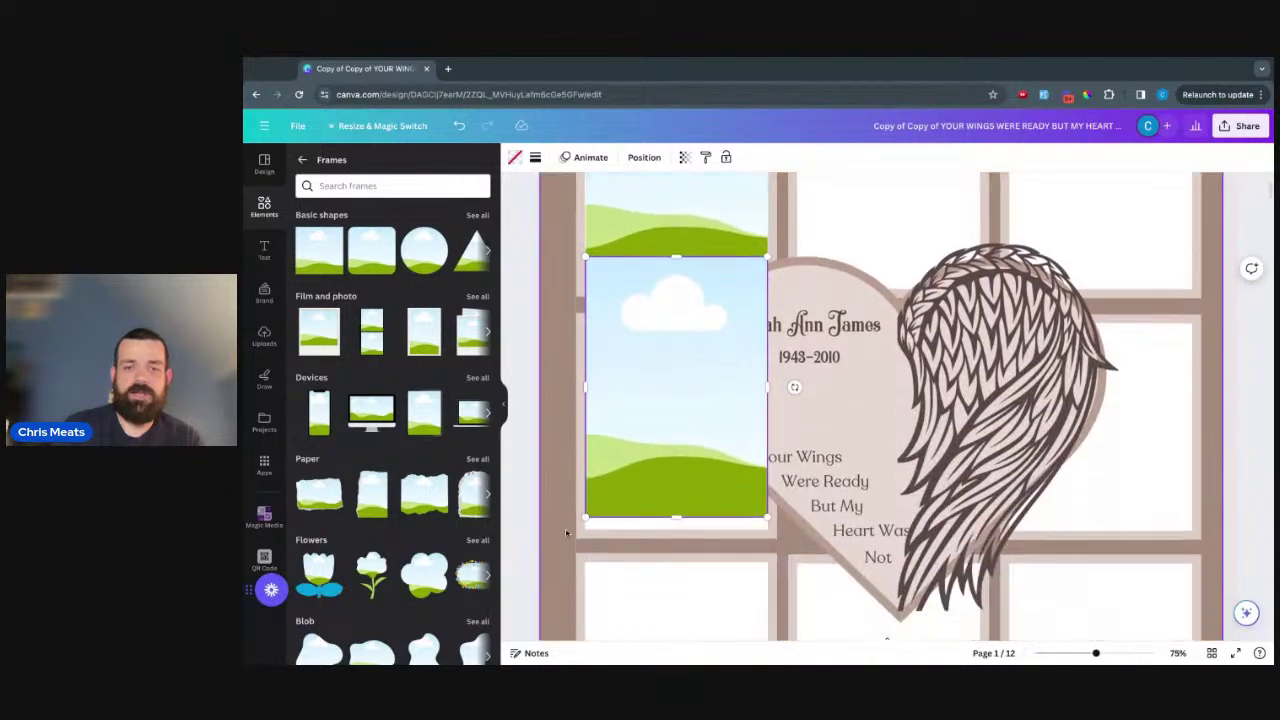
key(shift+Down)
key(shift+Down)
key(shift+Down)
key(shift+Down)
key(shift+Down)
key(shift+Down)
key(shift+Down)
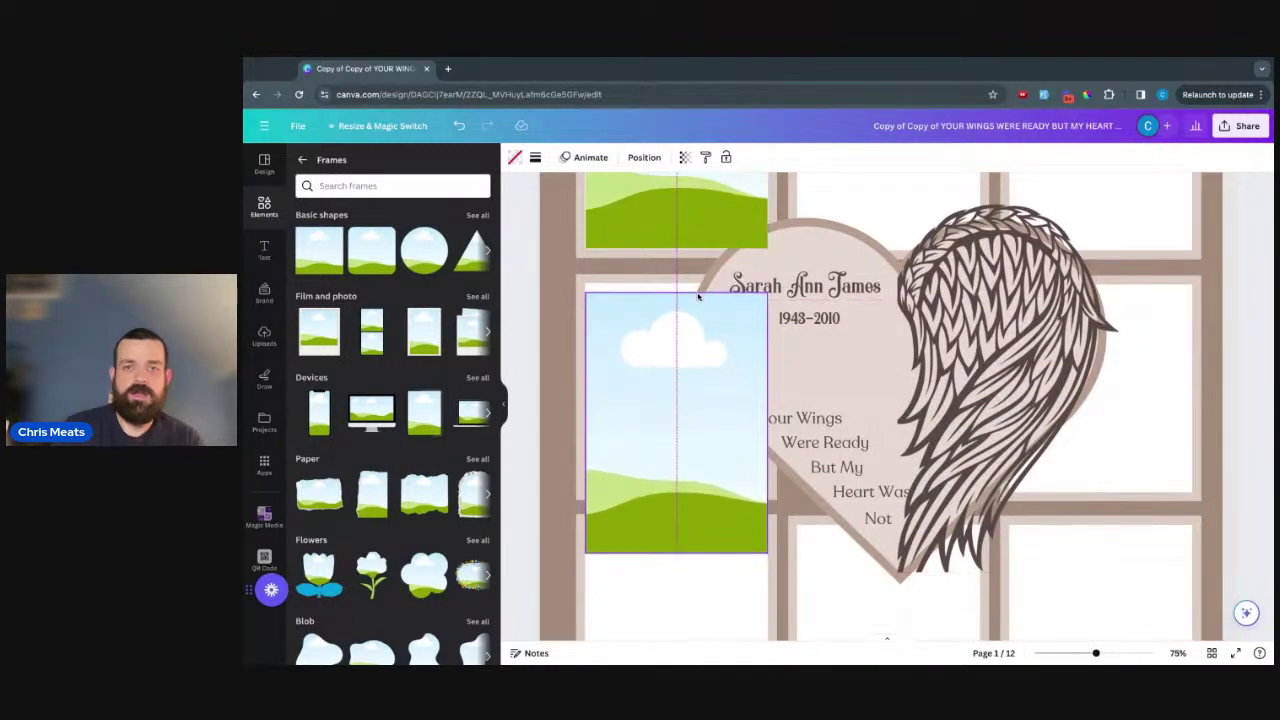
key(Up)
key(Up)
key(Up)
key(Up)
key(Up)
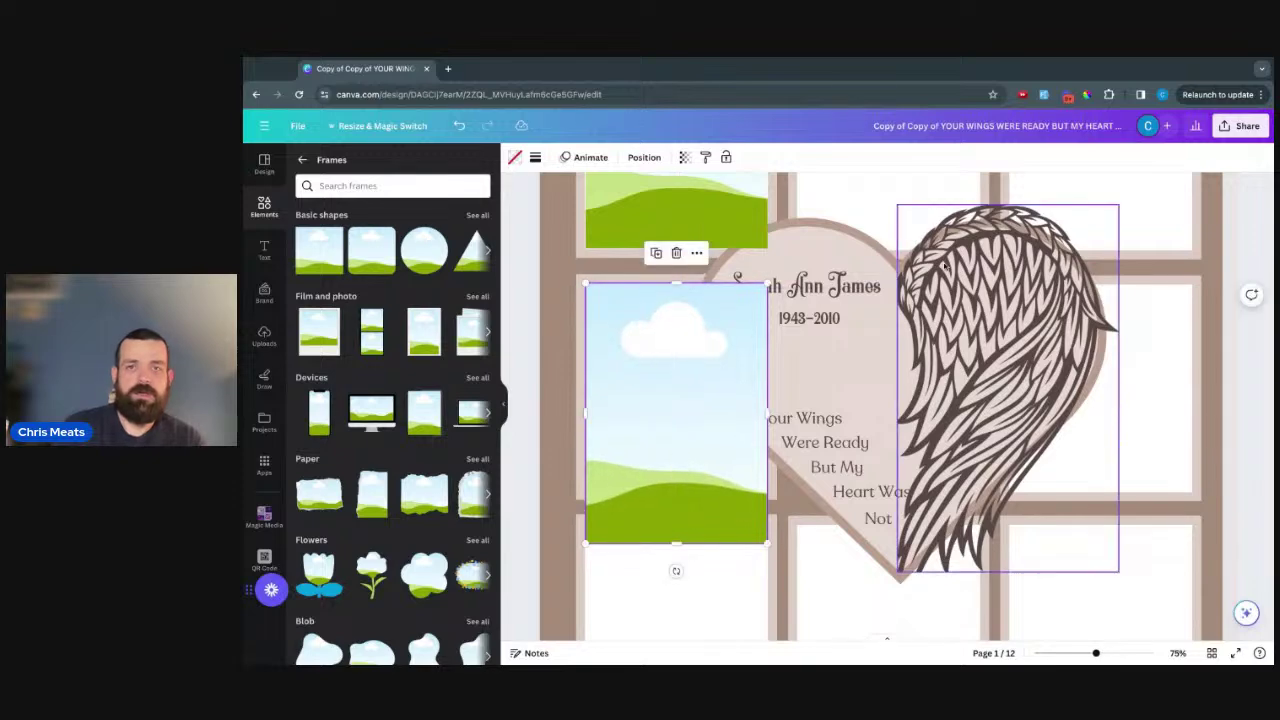
- Show the page's layer list, check the heart's layer options and try to move the heart lower in the stack
click(644, 157)
click(443, 159)
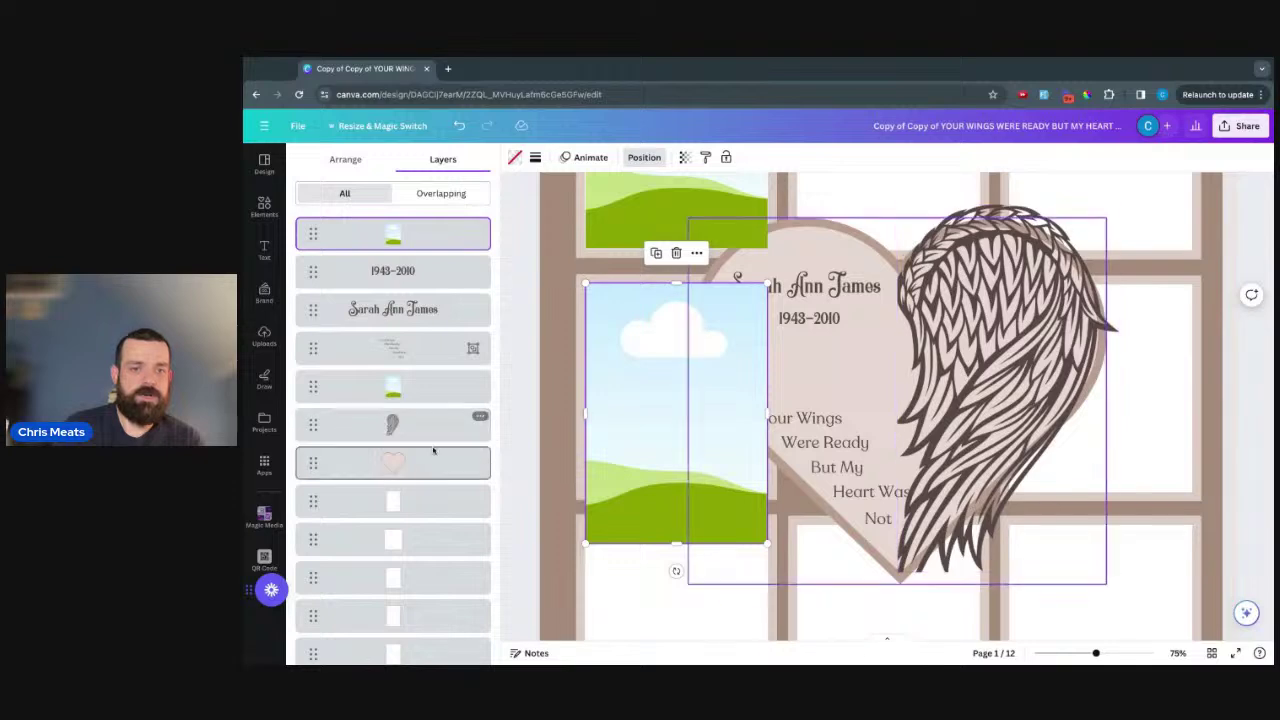
click(480, 456)
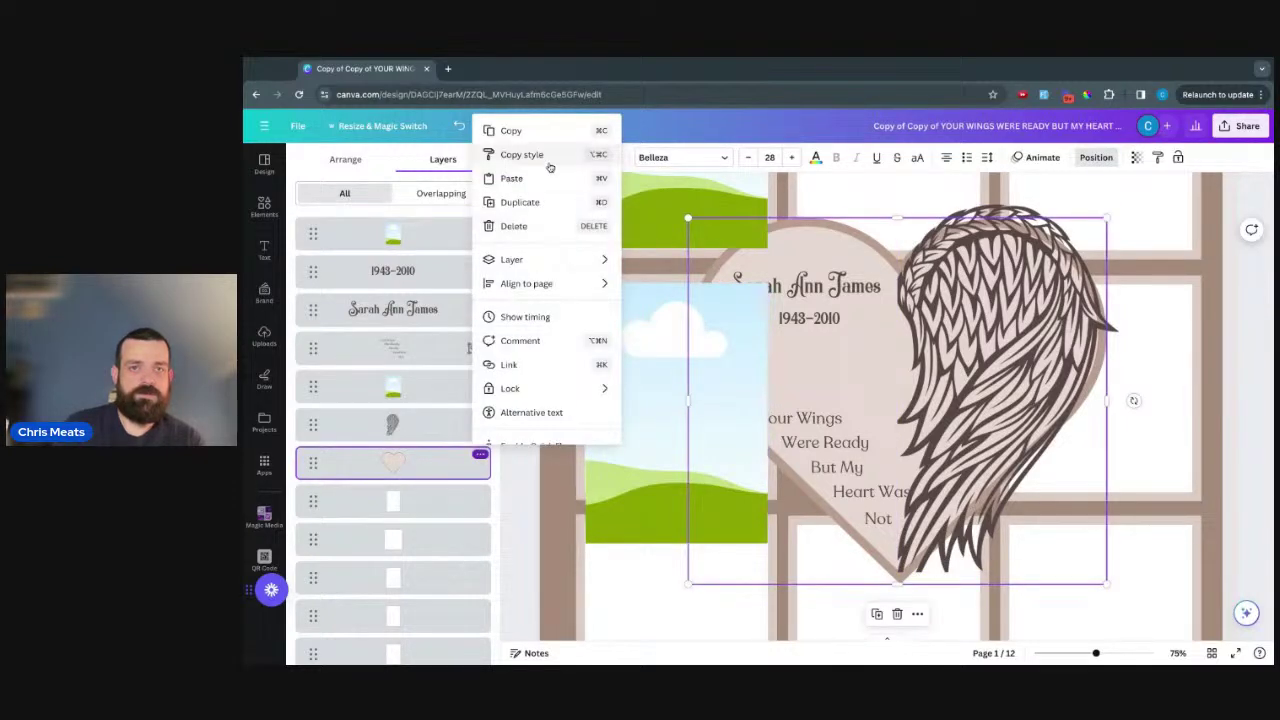
mouse_move(548, 283)
scroll(550, 286, down, 1)
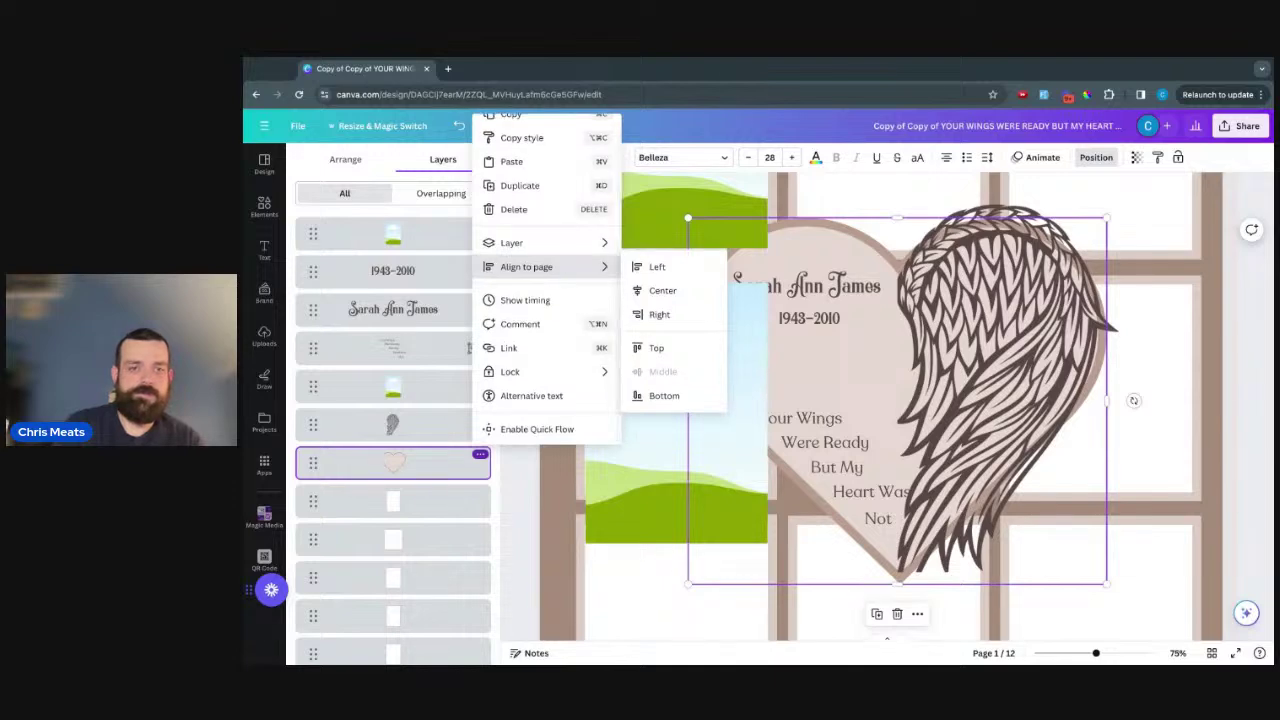
mouse_move(553, 376)
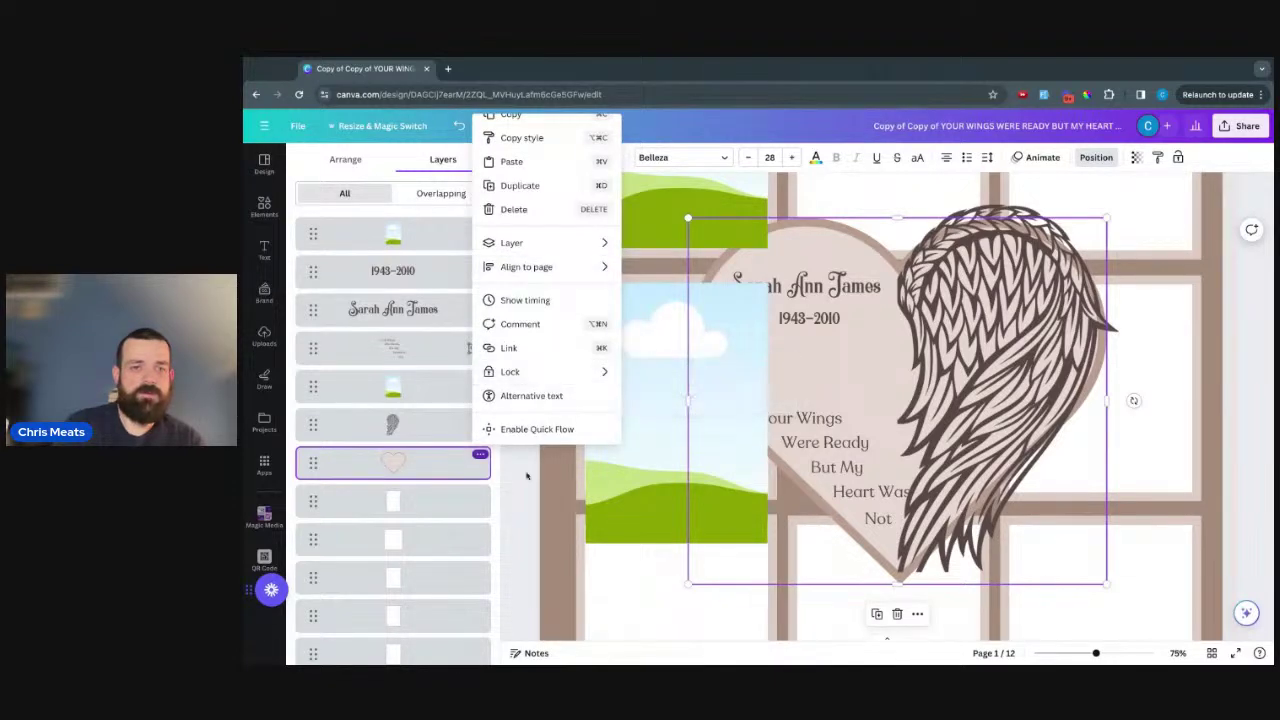
mouse_move(311, 467)
mouse_down()
mouse_move(311, 222)
mouse_move(317, 490)
mouse_up()
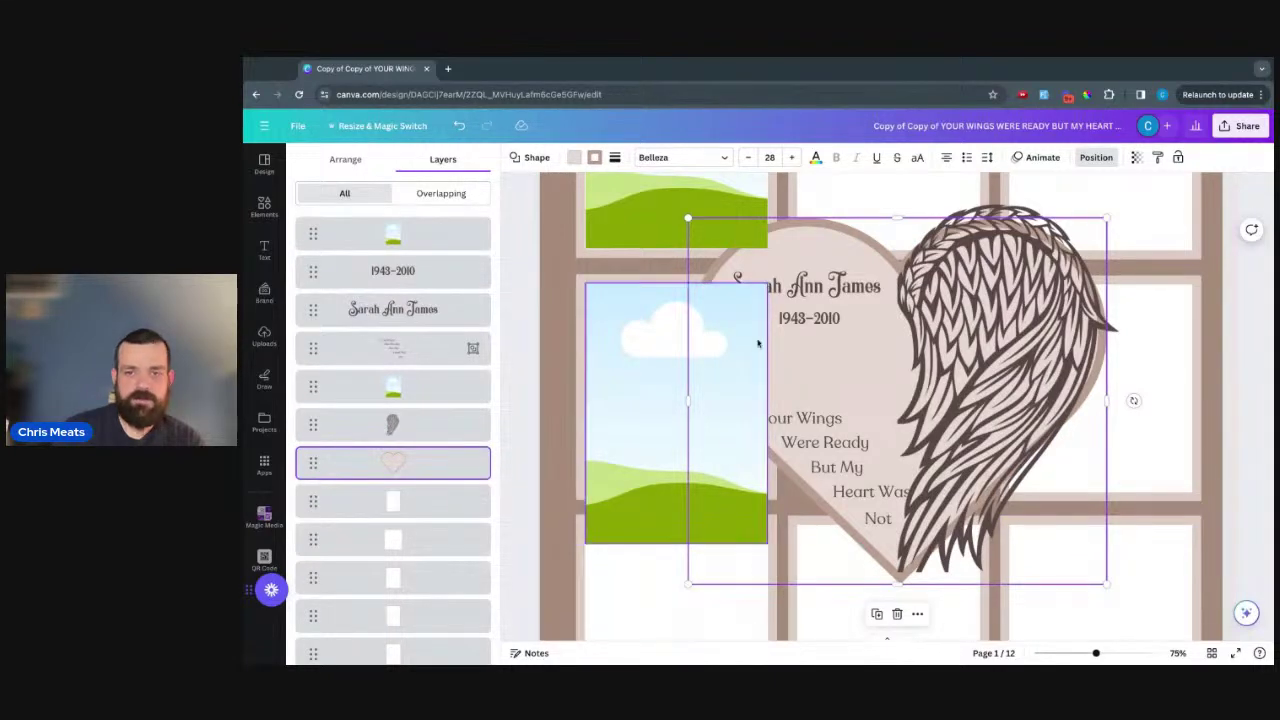
- Shorten the duplicated photo frame and adjust its edges to fit the white area of the middle-left pane
click(662, 488)
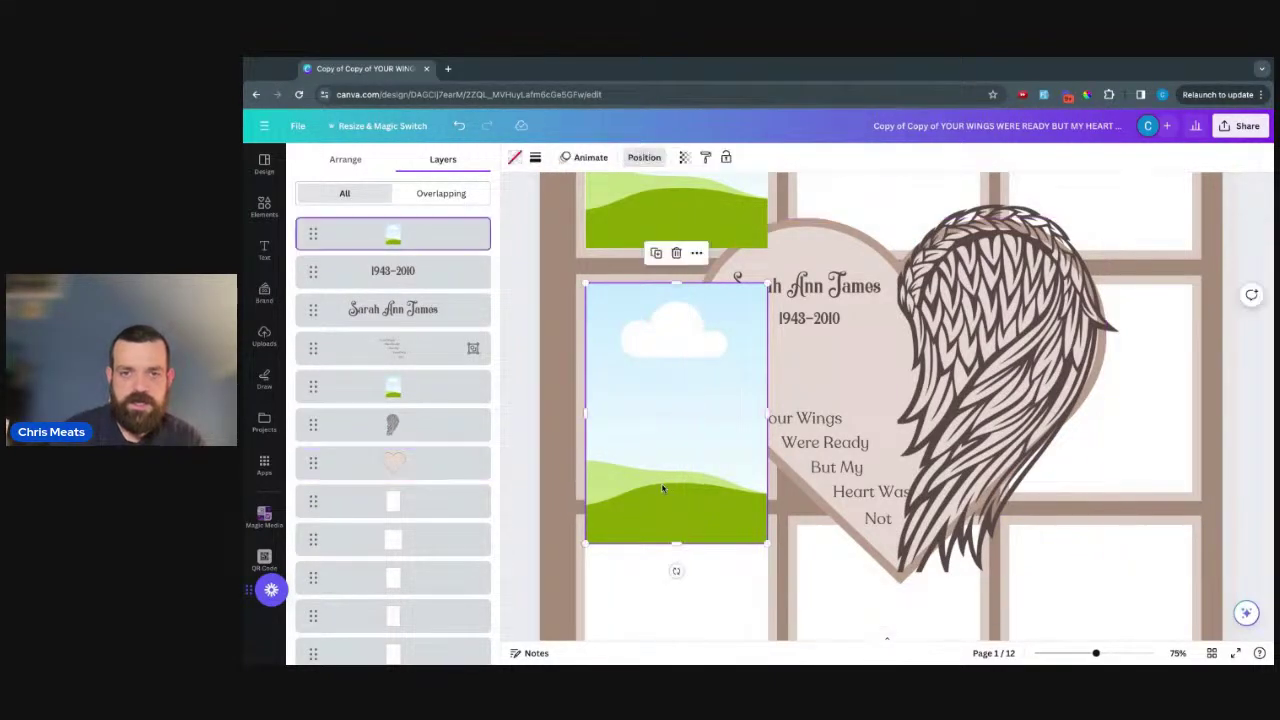
drag(675, 543, 676, 490)
drag(766, 386, 769, 386)
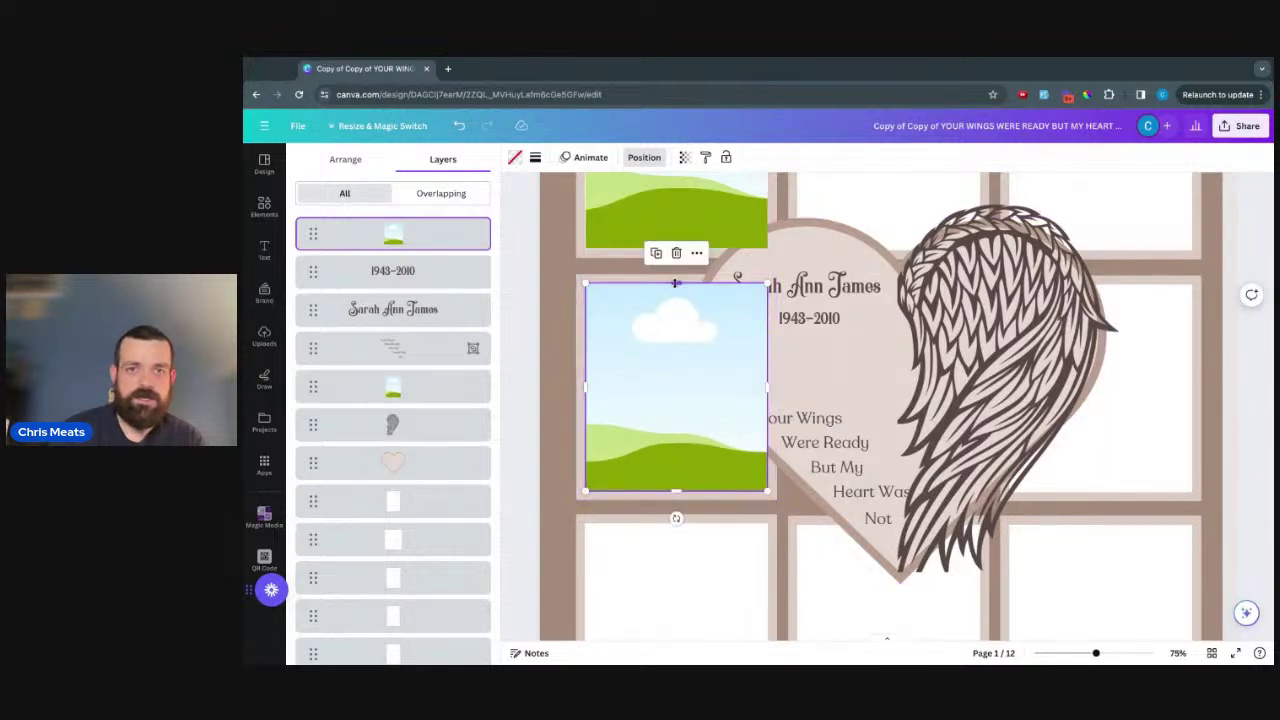
drag(676, 283, 676, 283)
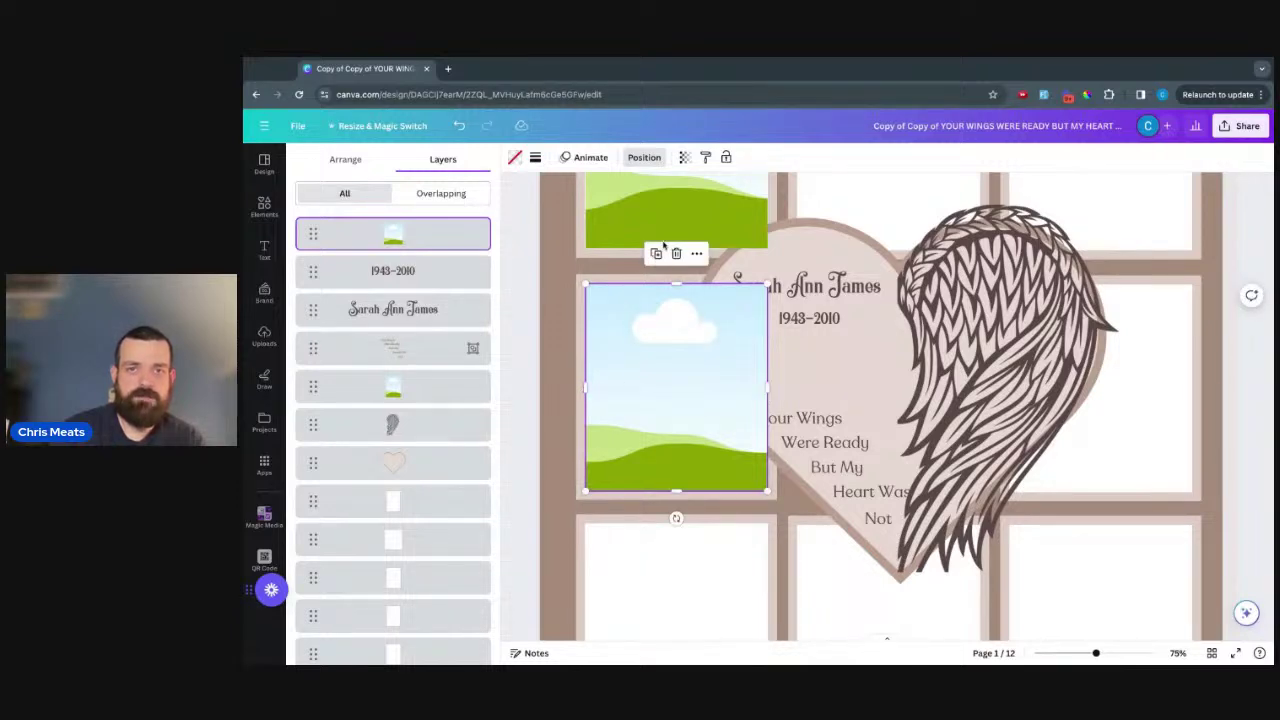
- Duplicate the middle-left photo frame, move the copy to the lower-left pane and stretch it to fill the white area
click(655, 255)
scroll(561, 432, down, 3)
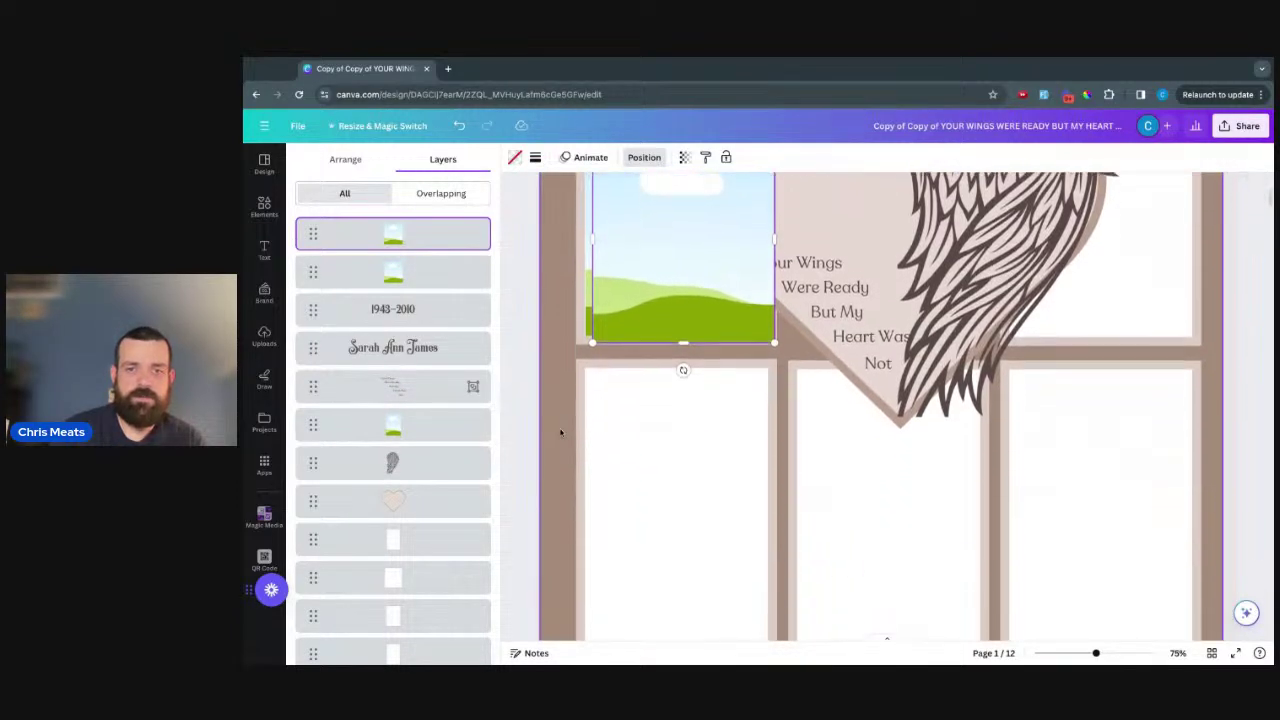
drag(686, 257, 686, 487)
drag(676, 360, 676, 356)
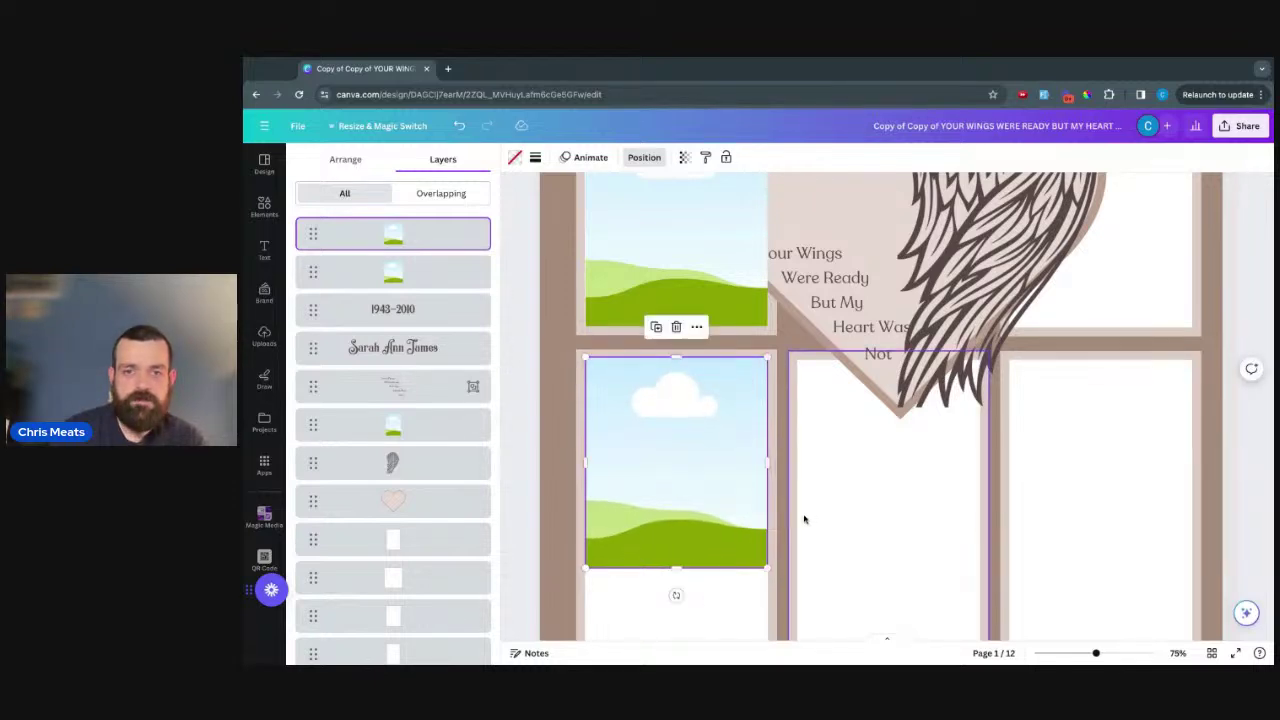
scroll(790, 530, down, 2)
drag(676, 451, 676, 532)
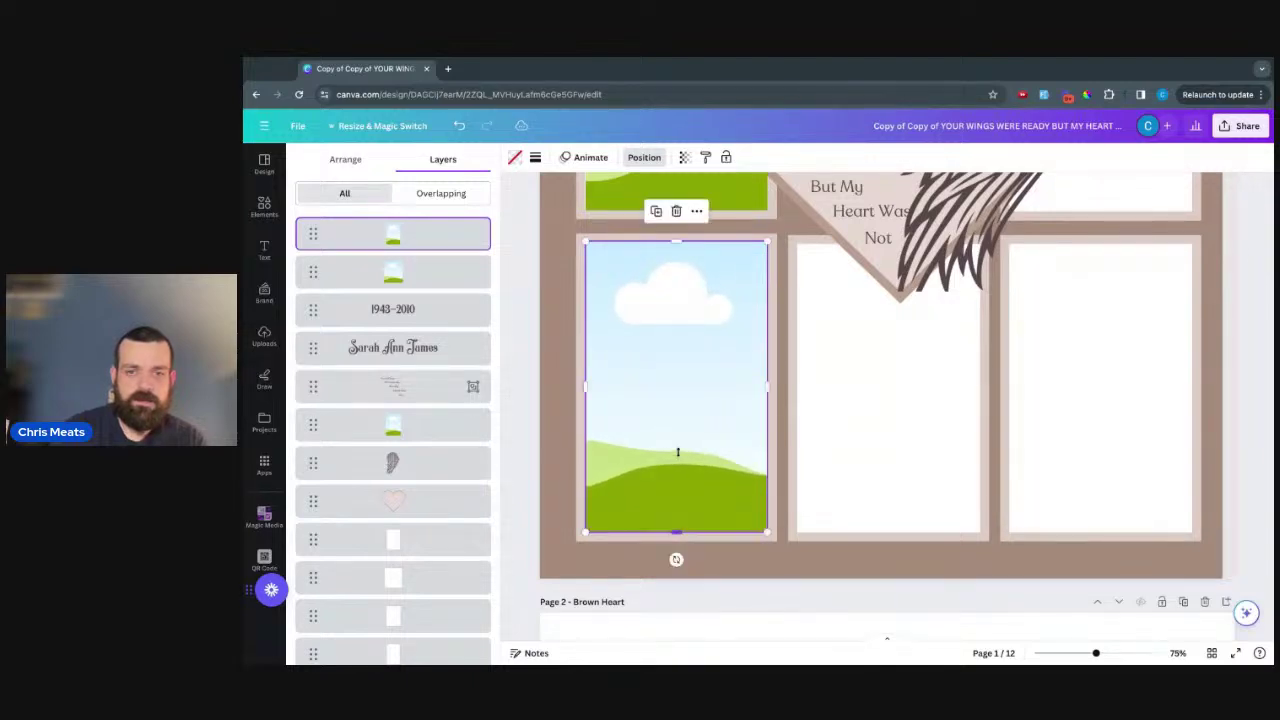
scroll(806, 451, up, 5)
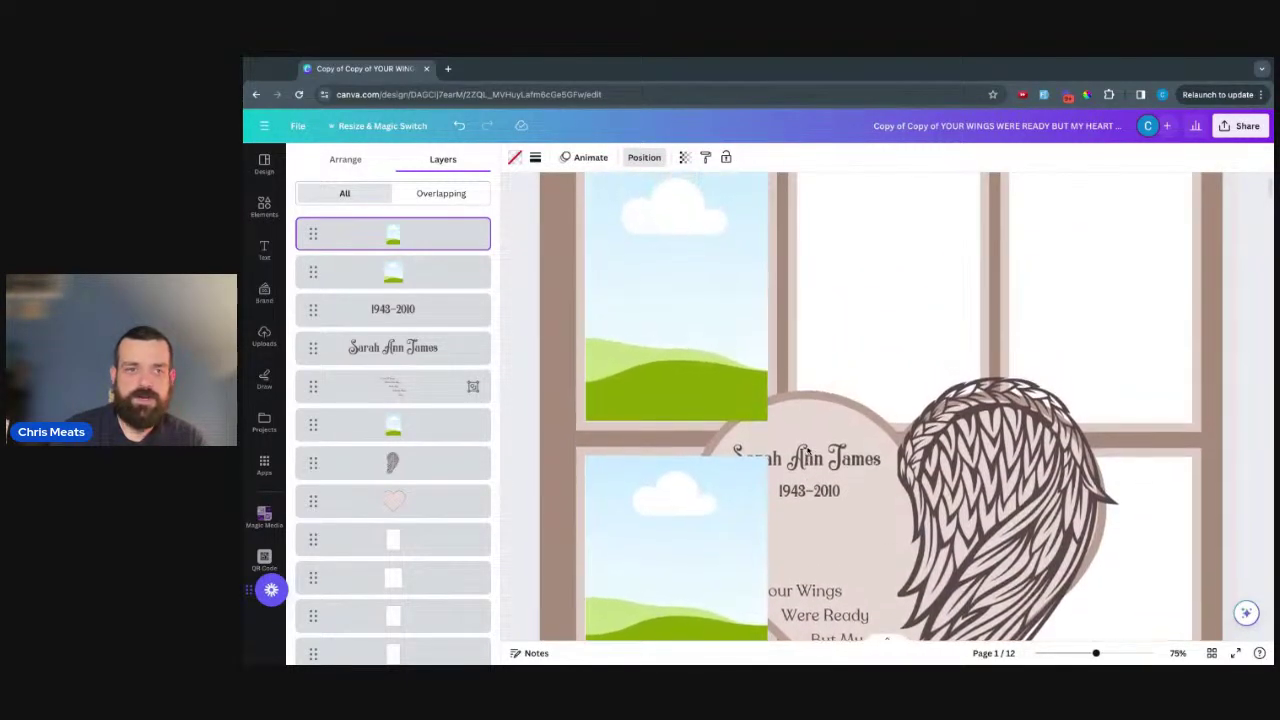
scroll(806, 451, down, 2)
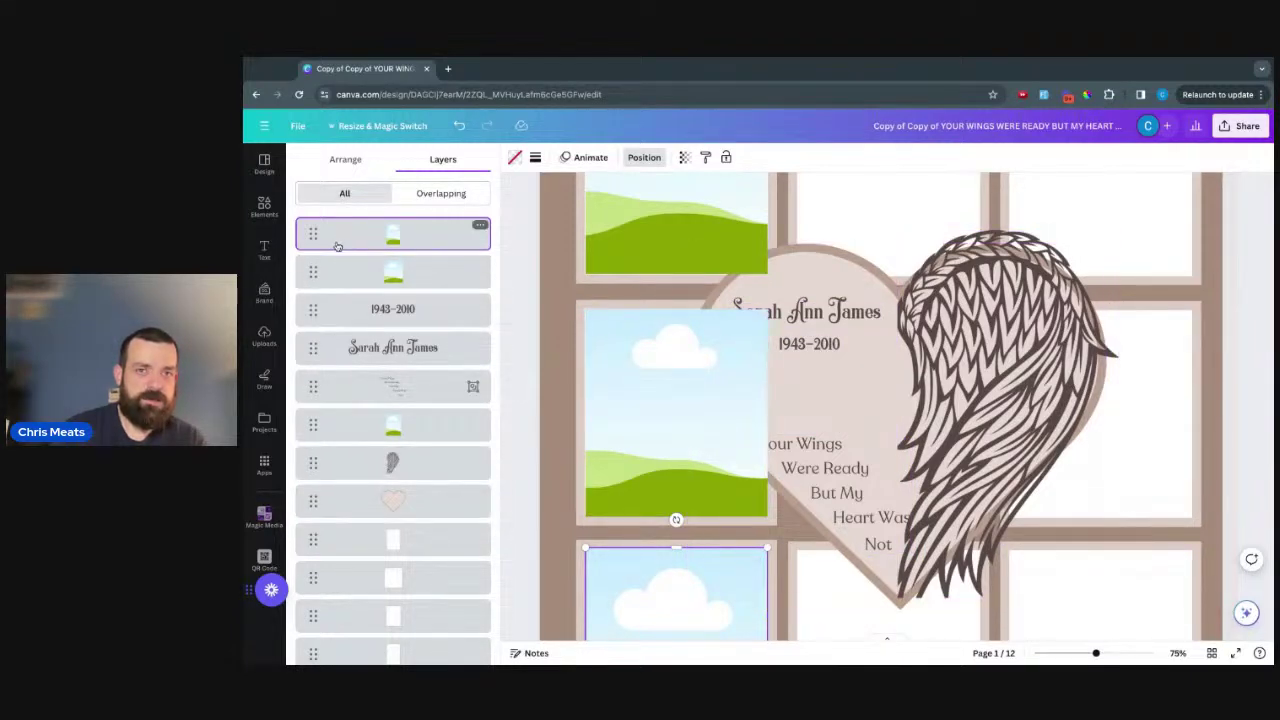
drag(722, 412, 679, 419)
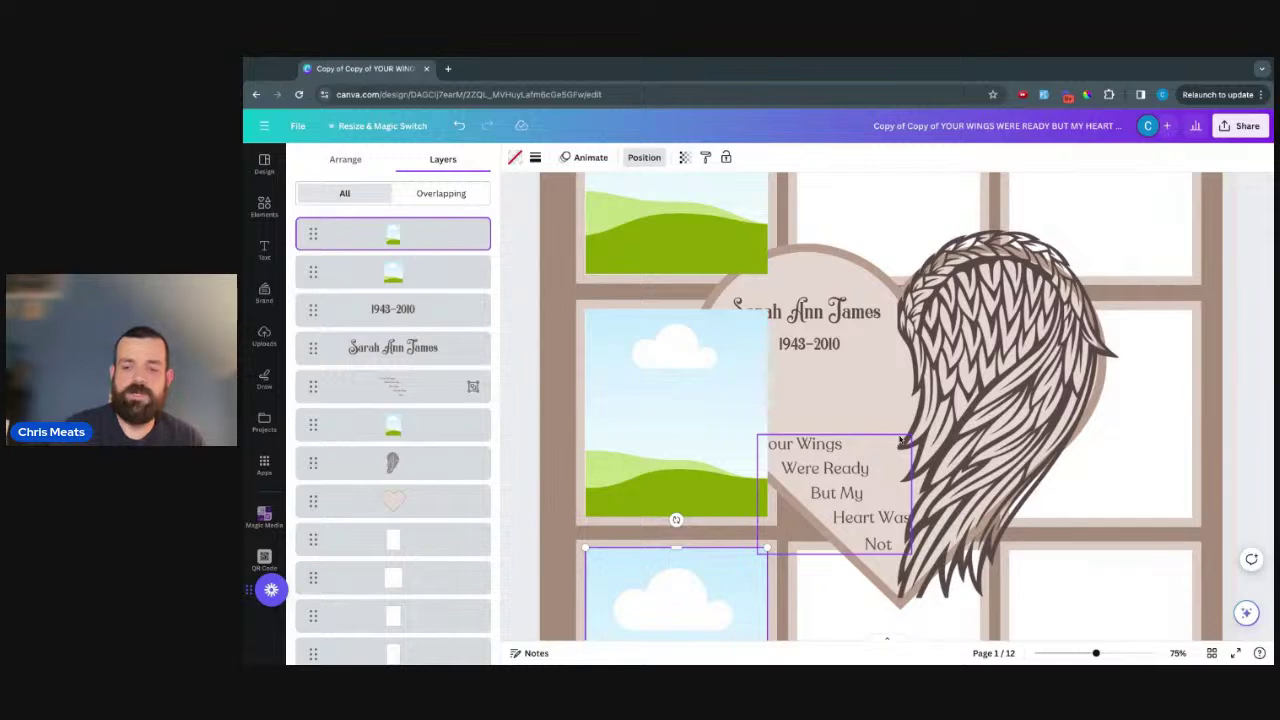
key(ctrl+minus)
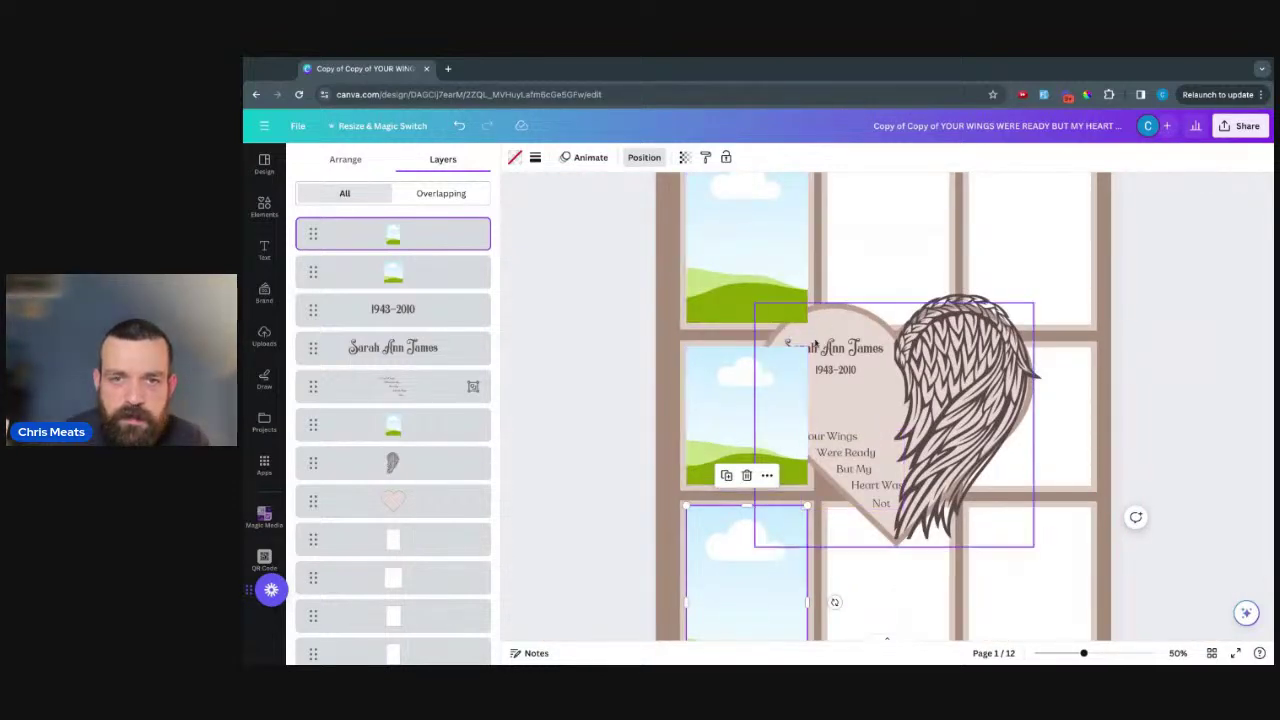
click(709, 407)
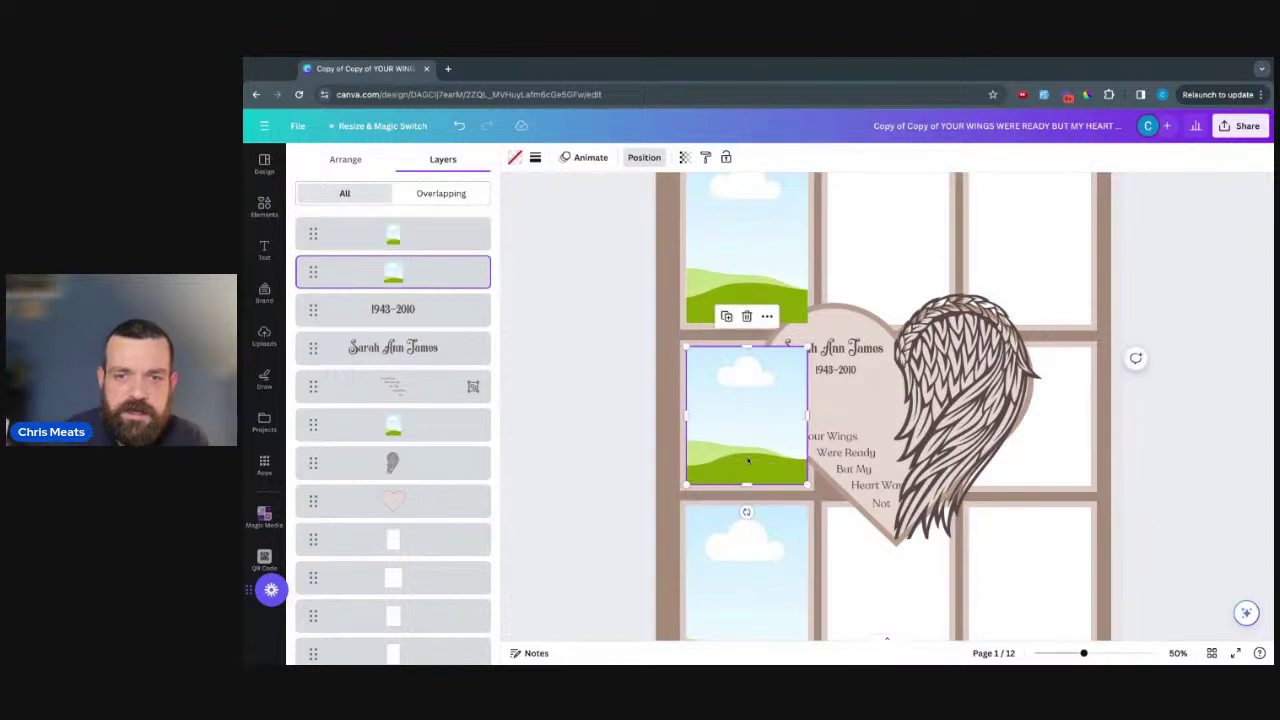
scroll(603, 317, up, 2)
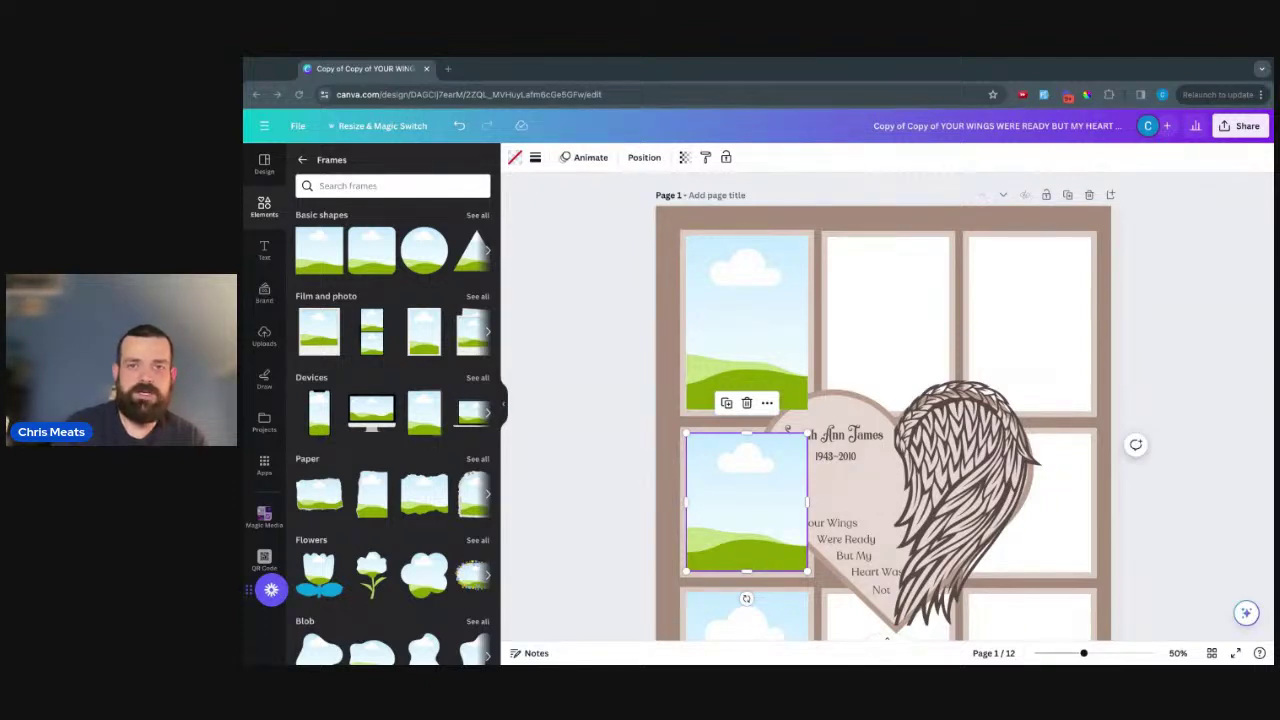
- Add the uploaded photo of the couple standing face to face and place it in the top-left frame
click(264, 336)
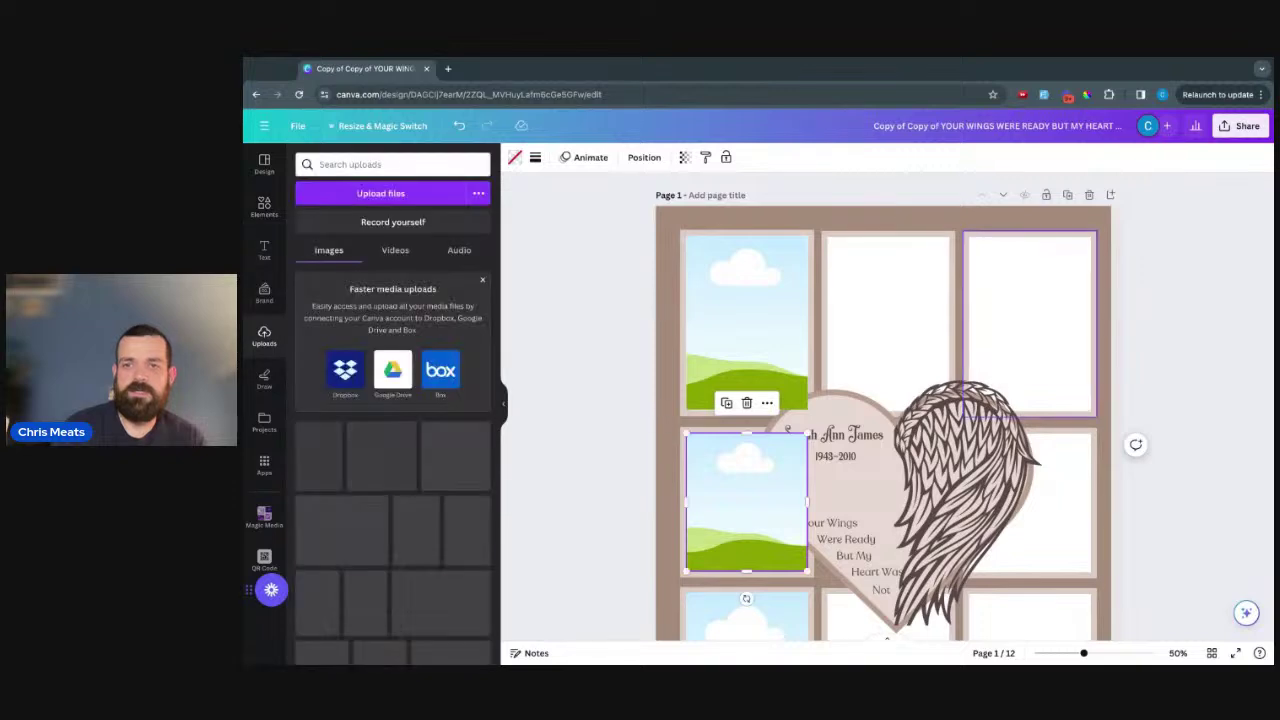
click(321, 460)
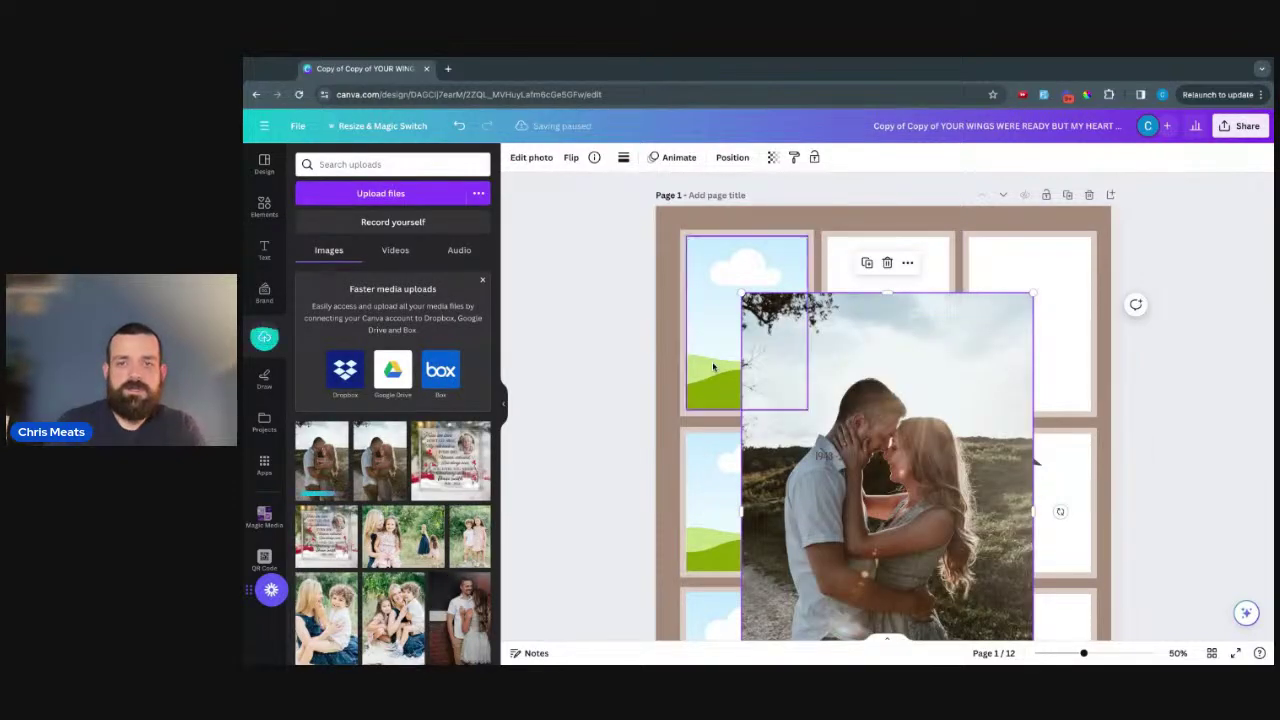
drag(888, 497, 760, 350)
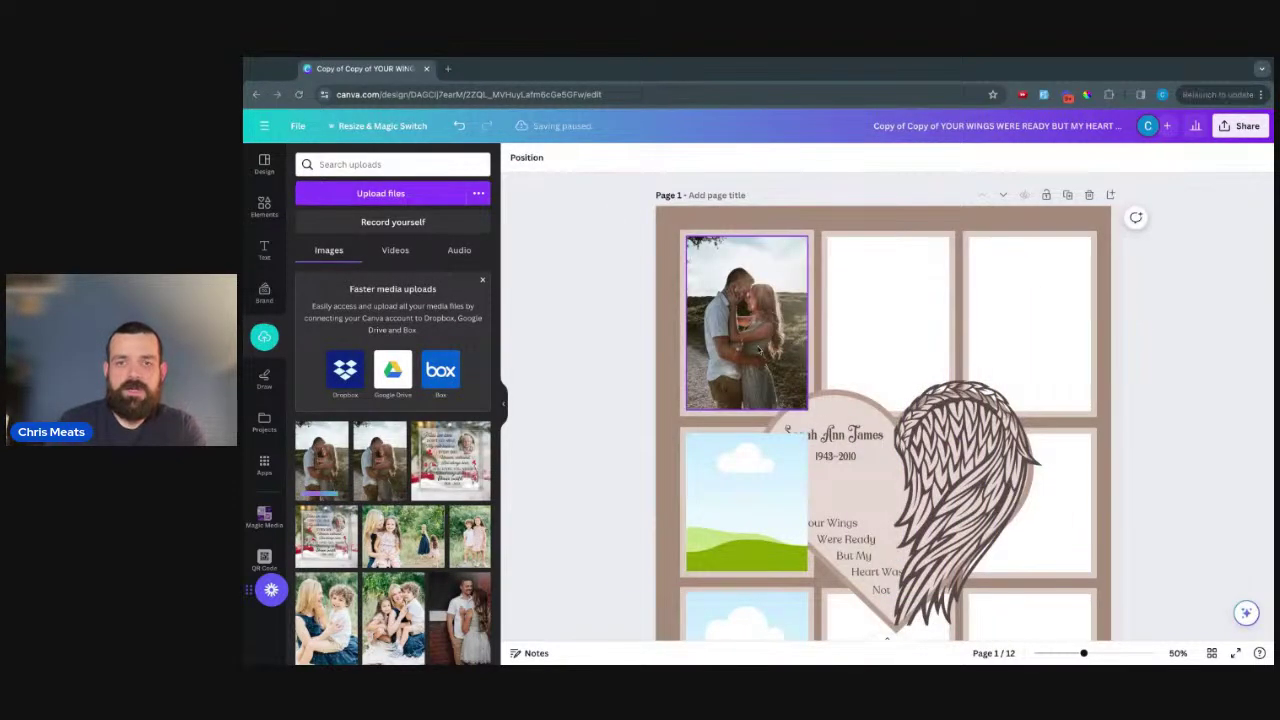
- Fill the middle-left and lower-left frames with the other uploaded couple photos
drag(760, 350, 886, 460)
drag(957, 389, 800, 500)
scroll(569, 487, down, 2)
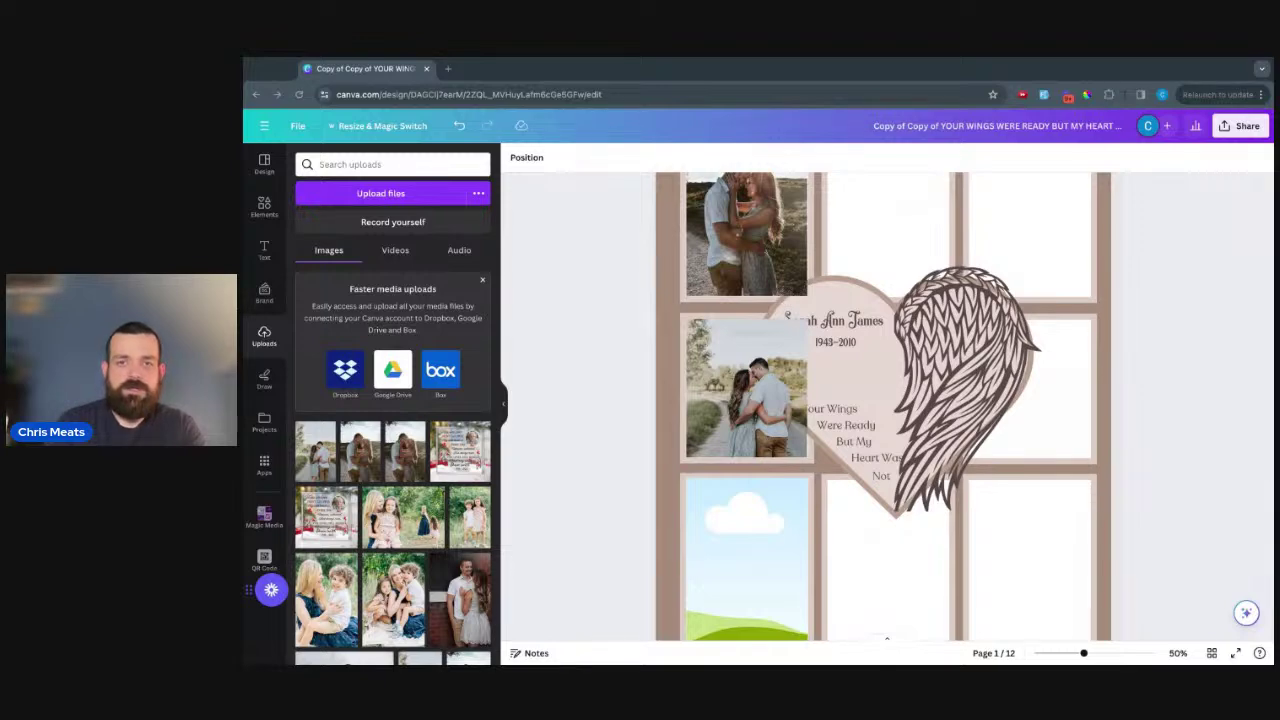
drag(960, 380, 988, 302)
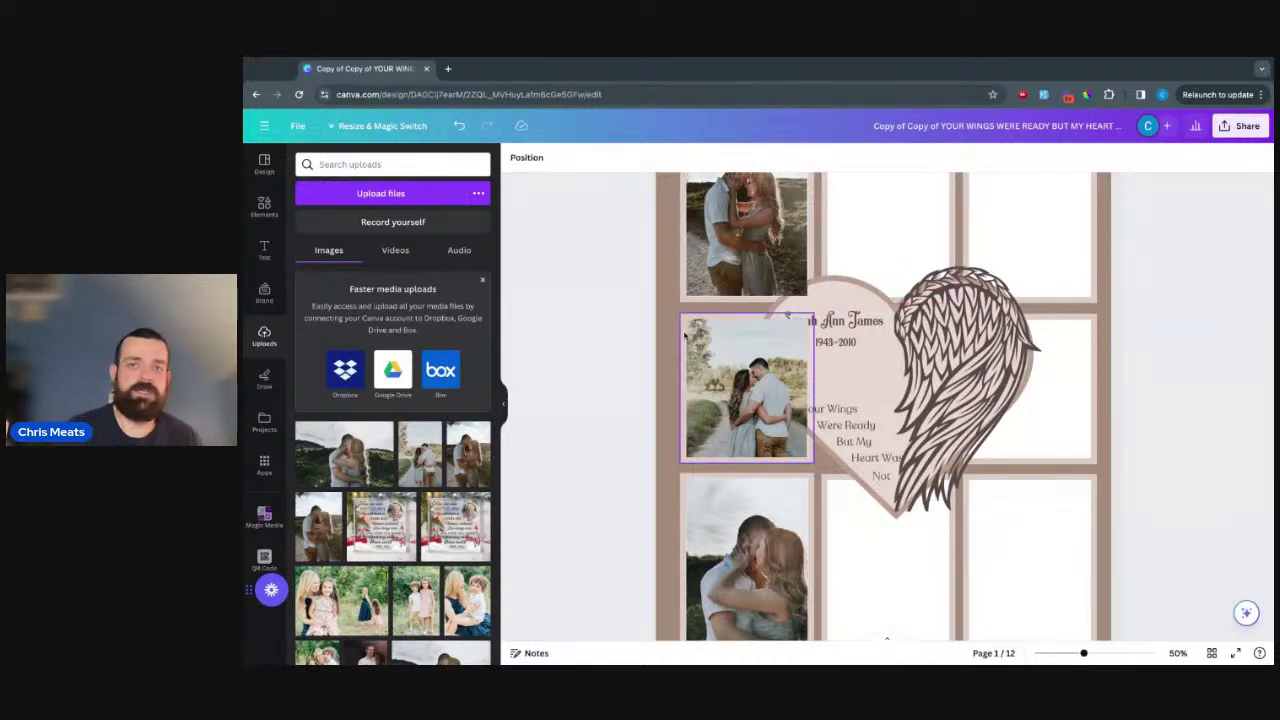
- Select the top-left photo frame and check its layer options and arrangement settings
scroll(718, 290, up, 2)
click(718, 290)
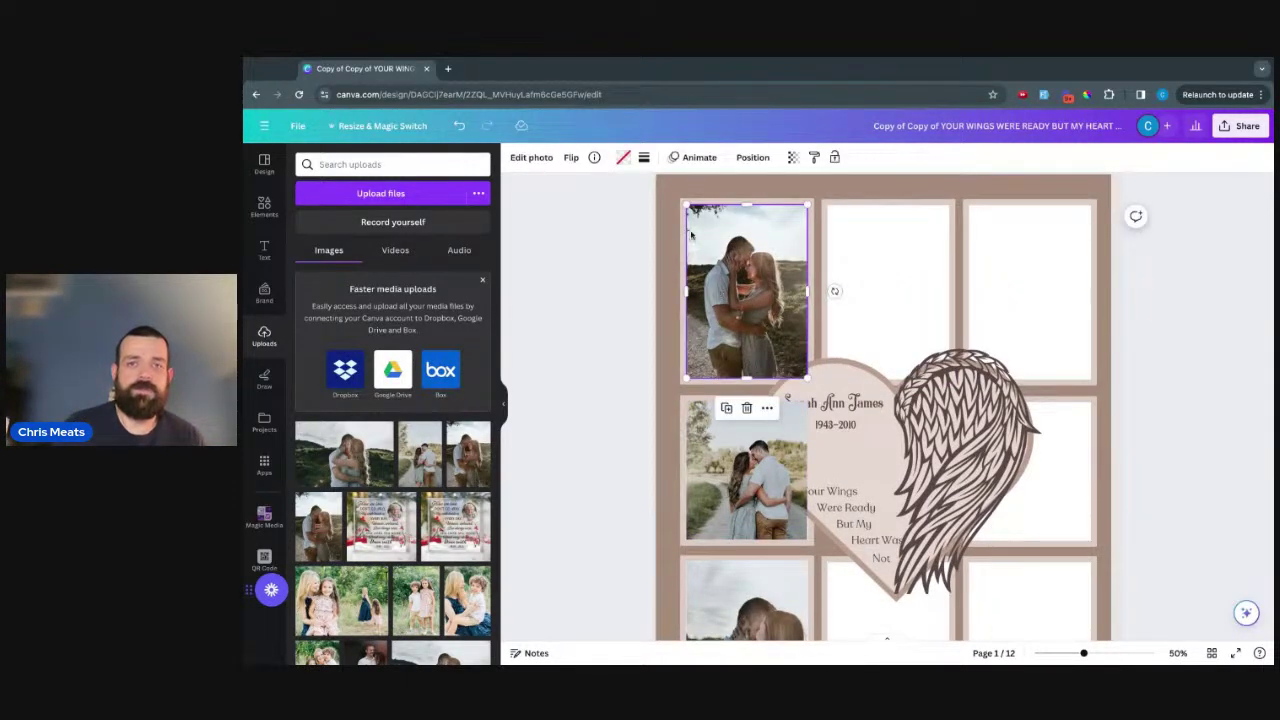
click(745, 160)
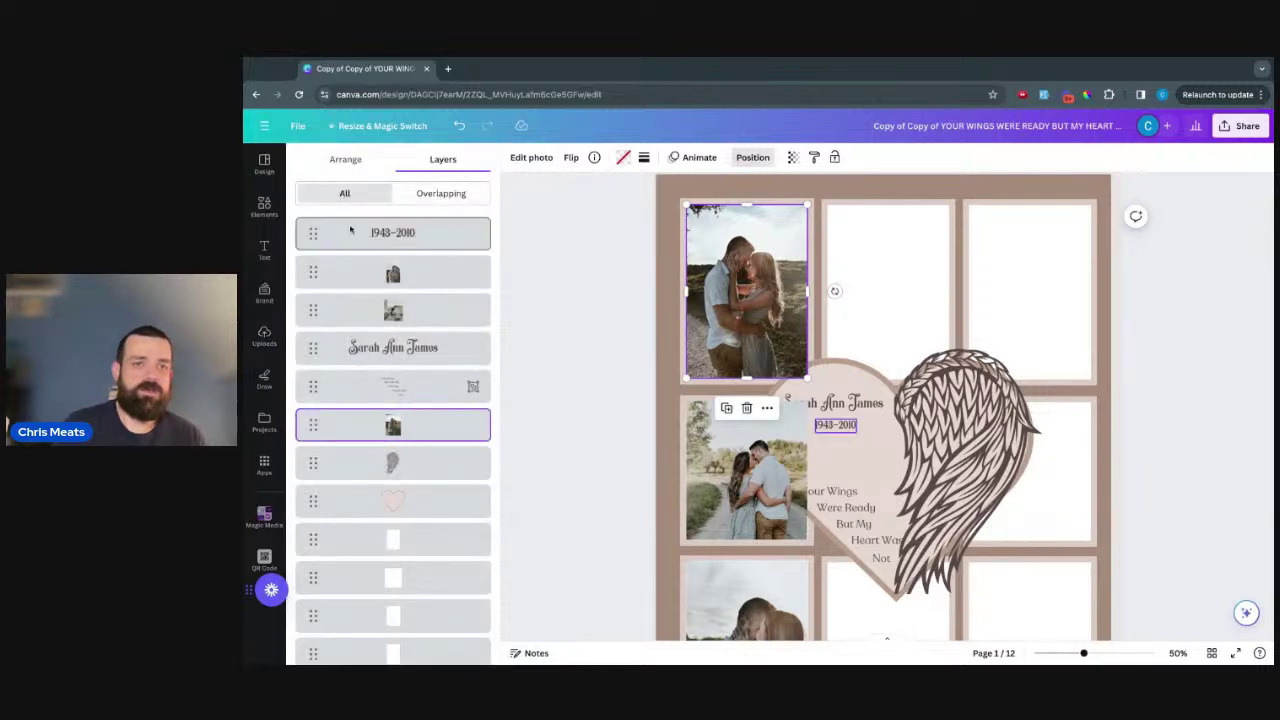
click(481, 418)
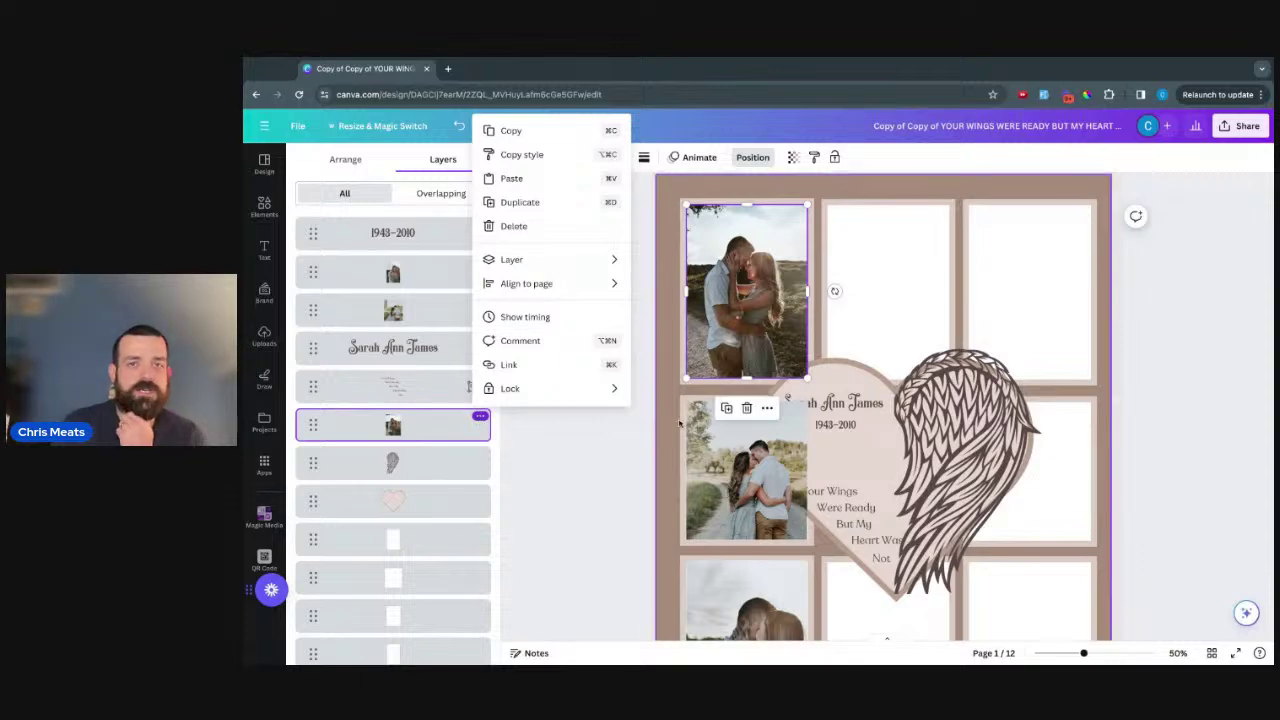
click(350, 161)
click(441, 160)
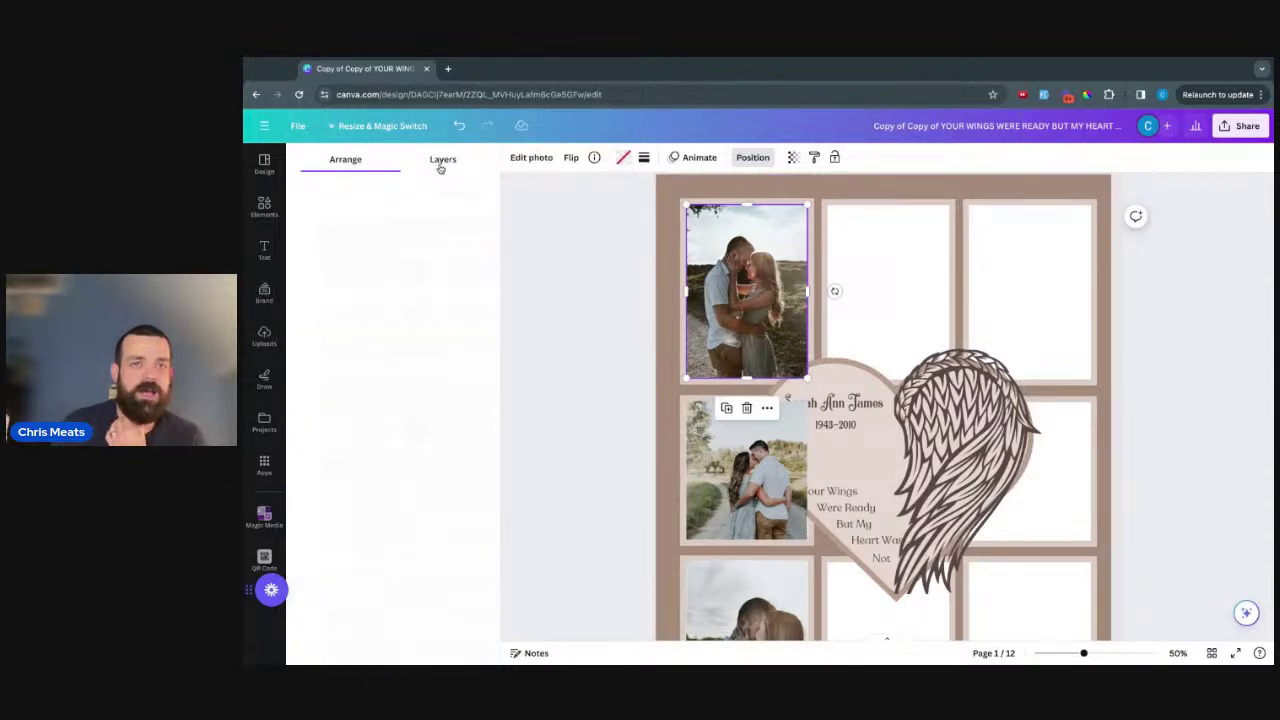
click(345, 160)
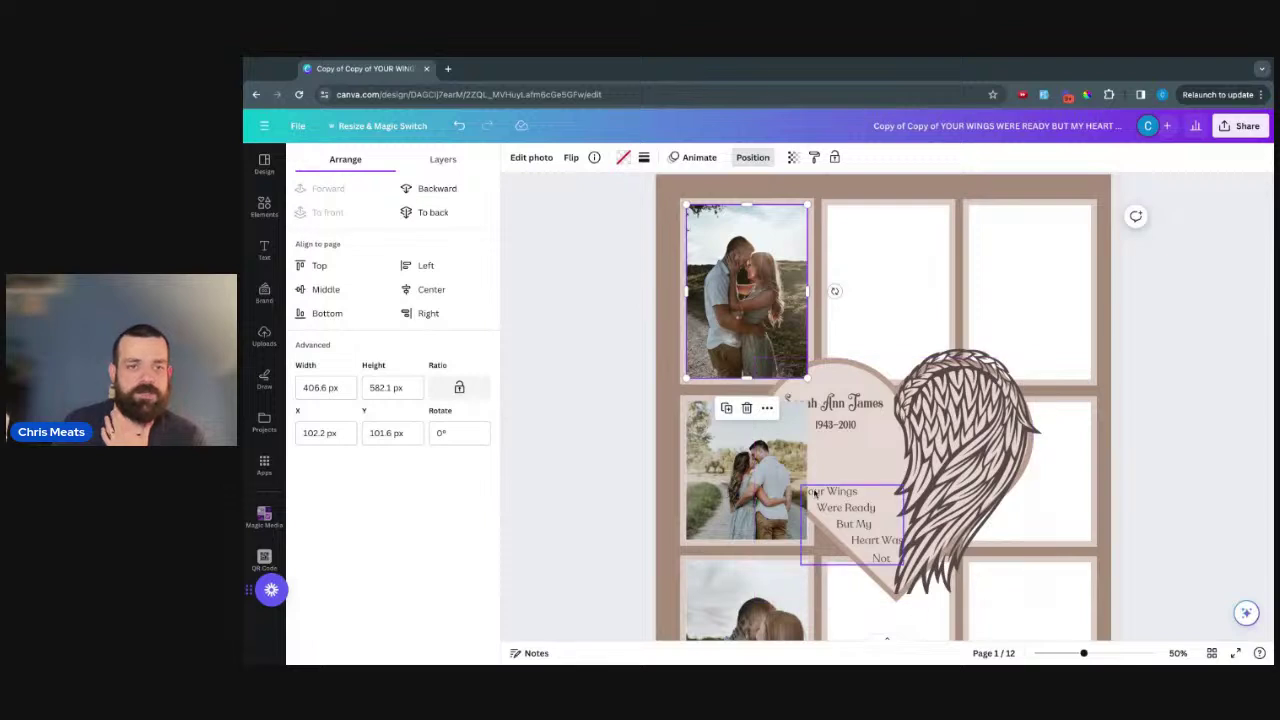
- Set the top-left photo frame's width to 407 px
click(320, 387)
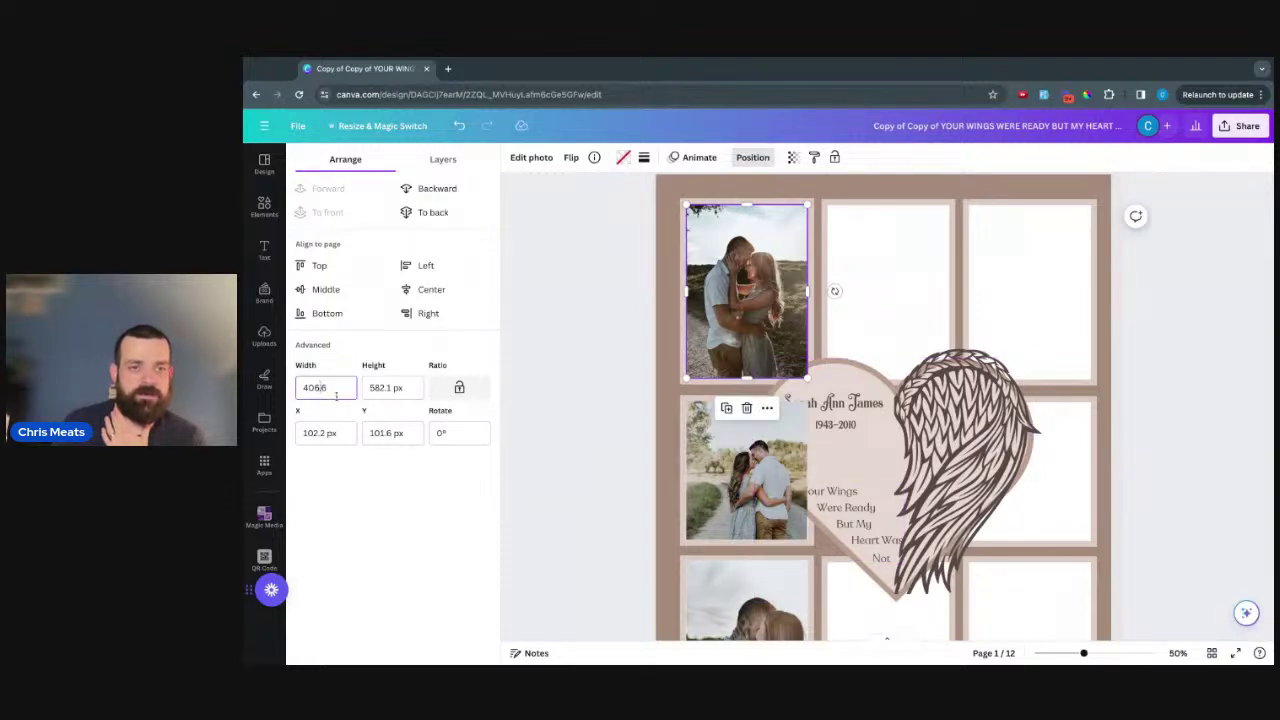
double_click(326, 388)
text(400)
key(BackSpace)
text(7)
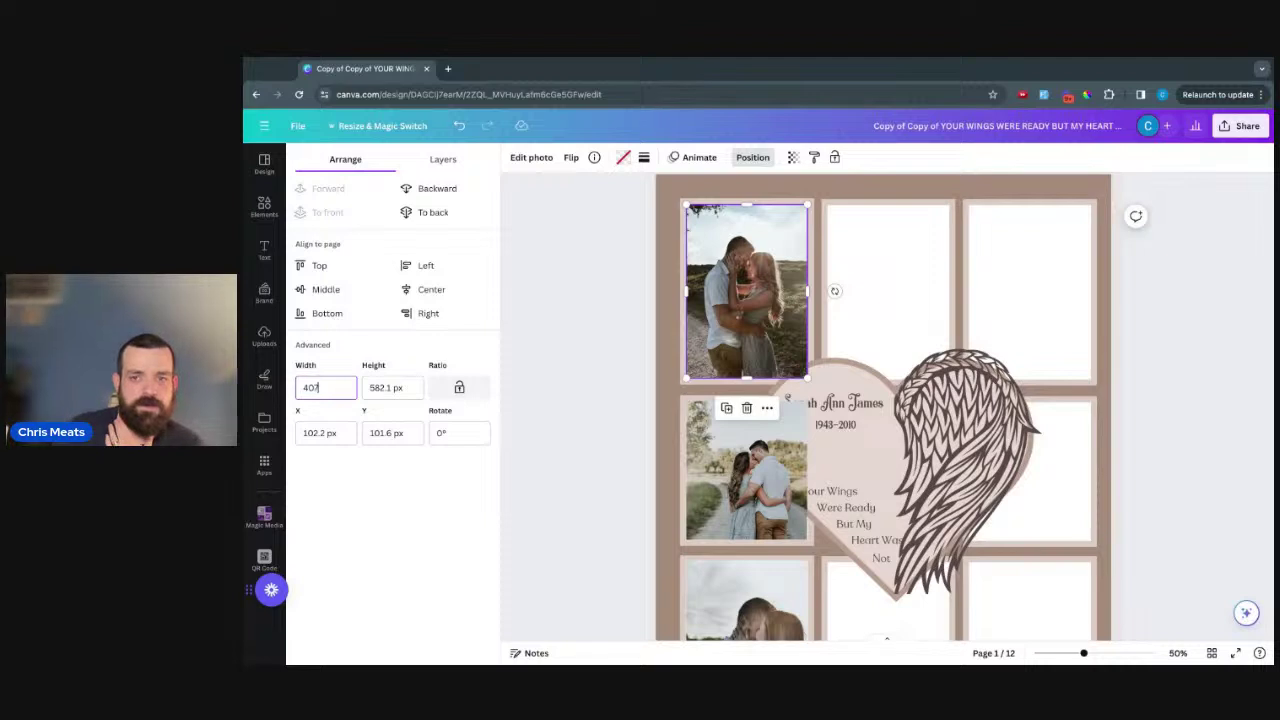
key(Tab)
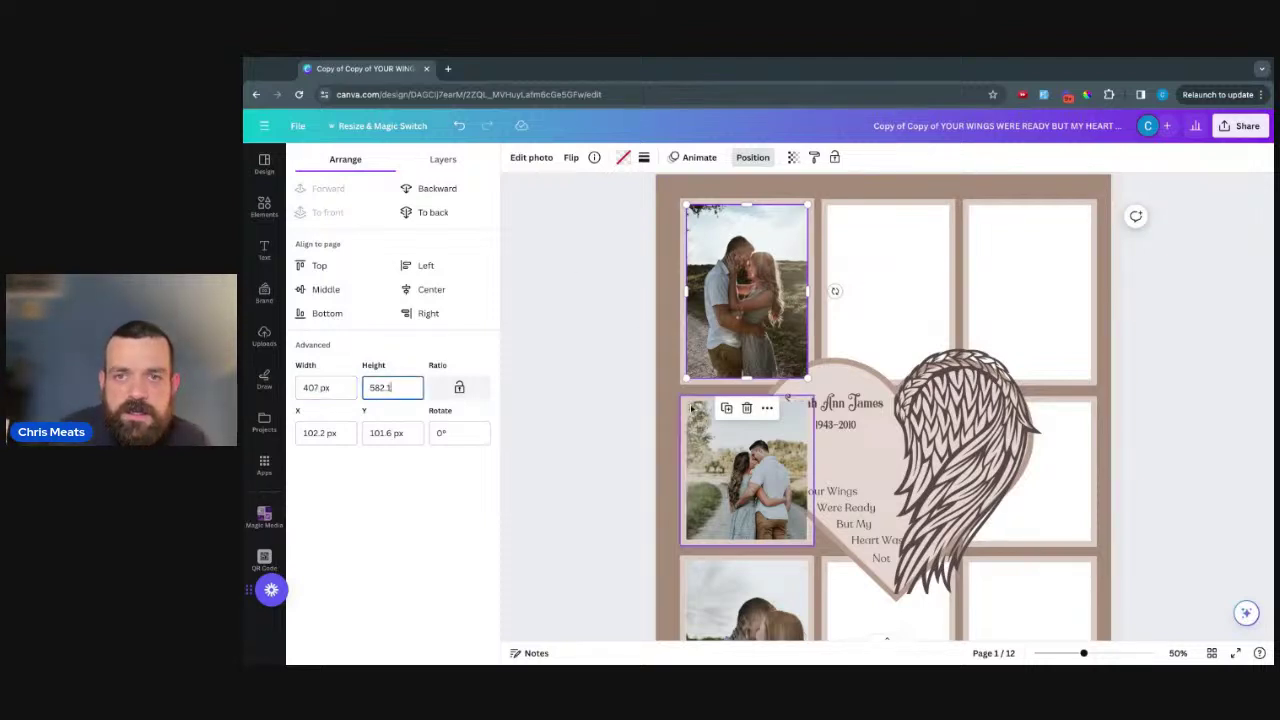
click(620, 390)
click(670, 410)
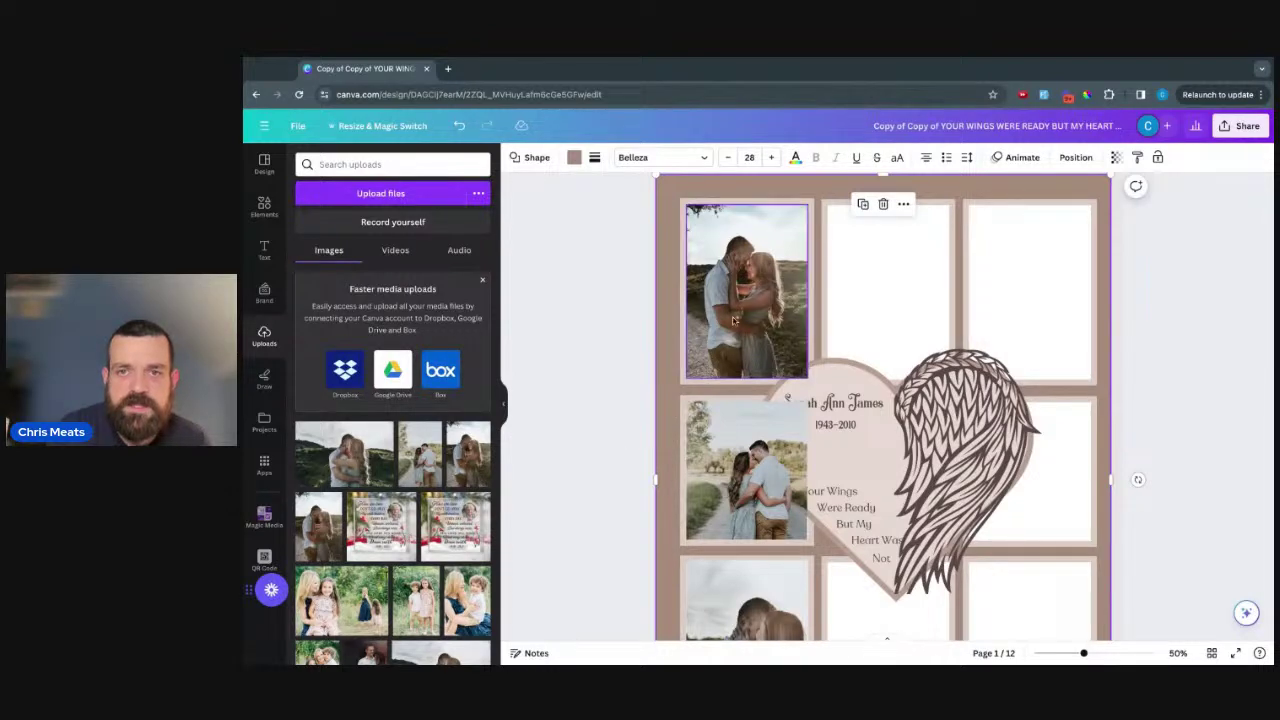
- Reselect the top-left photo frame and try adjusting its right edge
click(785, 290)
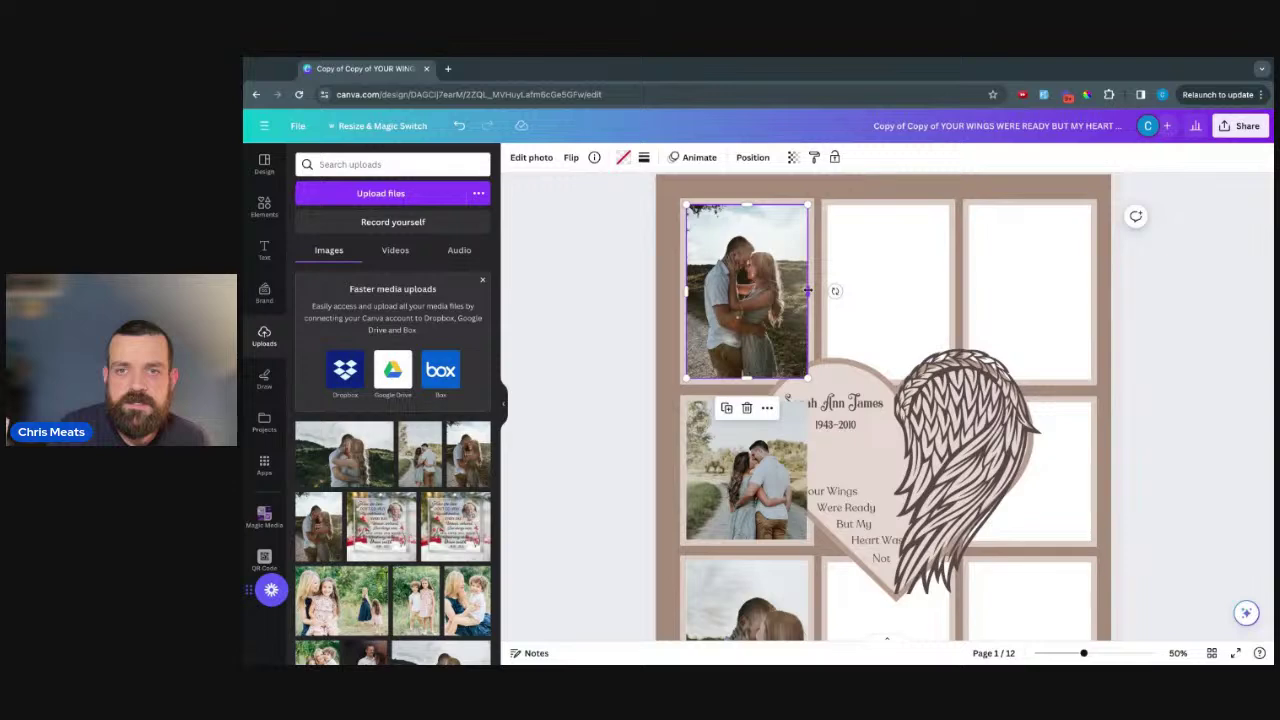
click(807, 290)
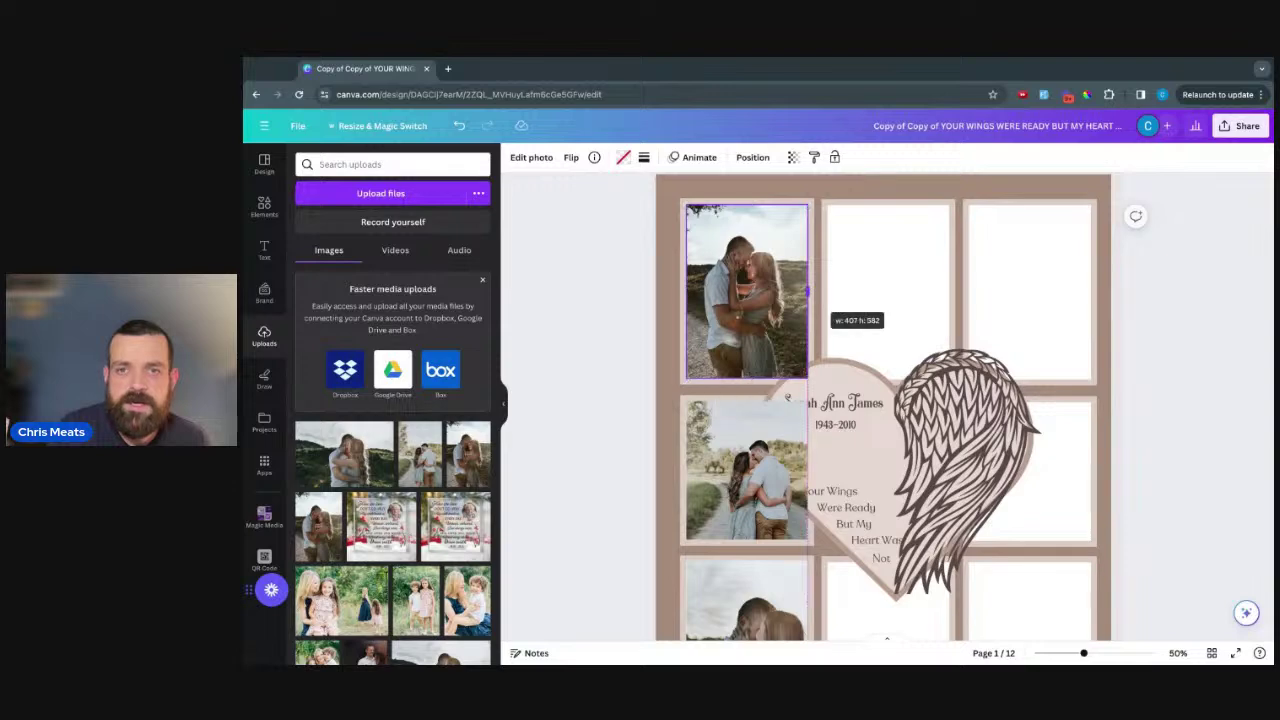
click(561, 376)
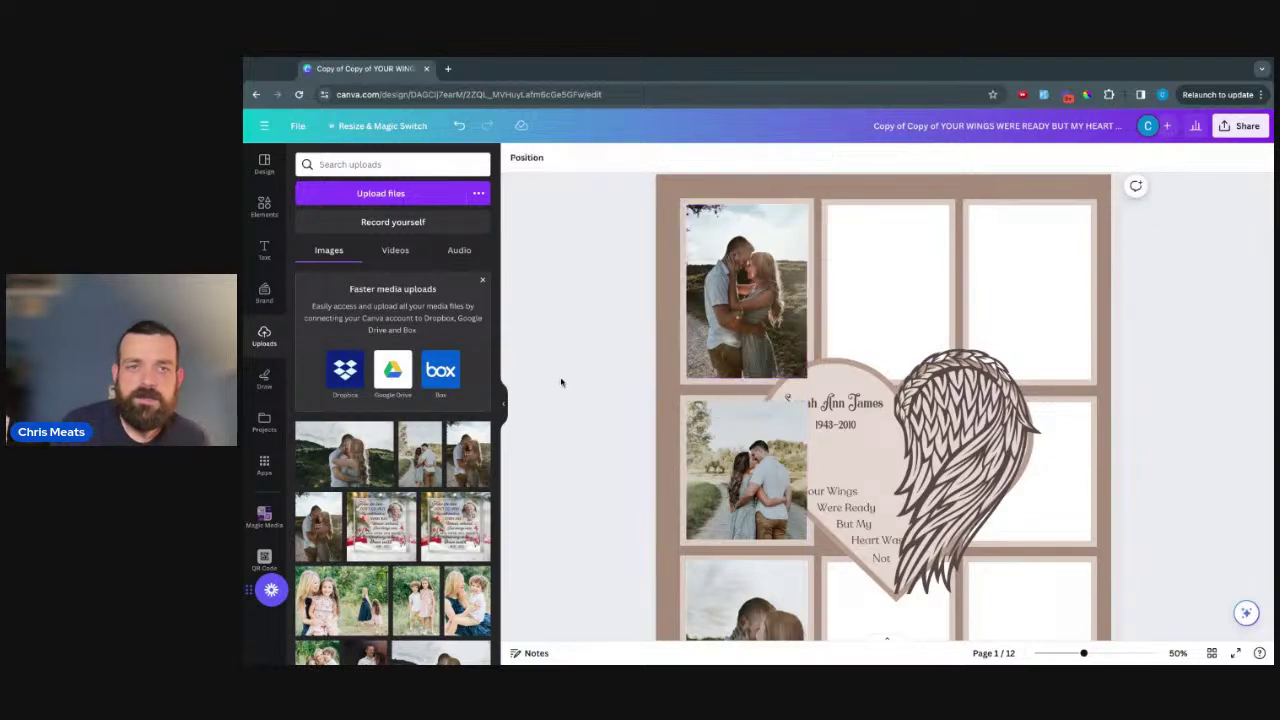
- Select the top-left photo frame through the layer list and set its width to 408 px
click(526, 158)
click(393, 425)
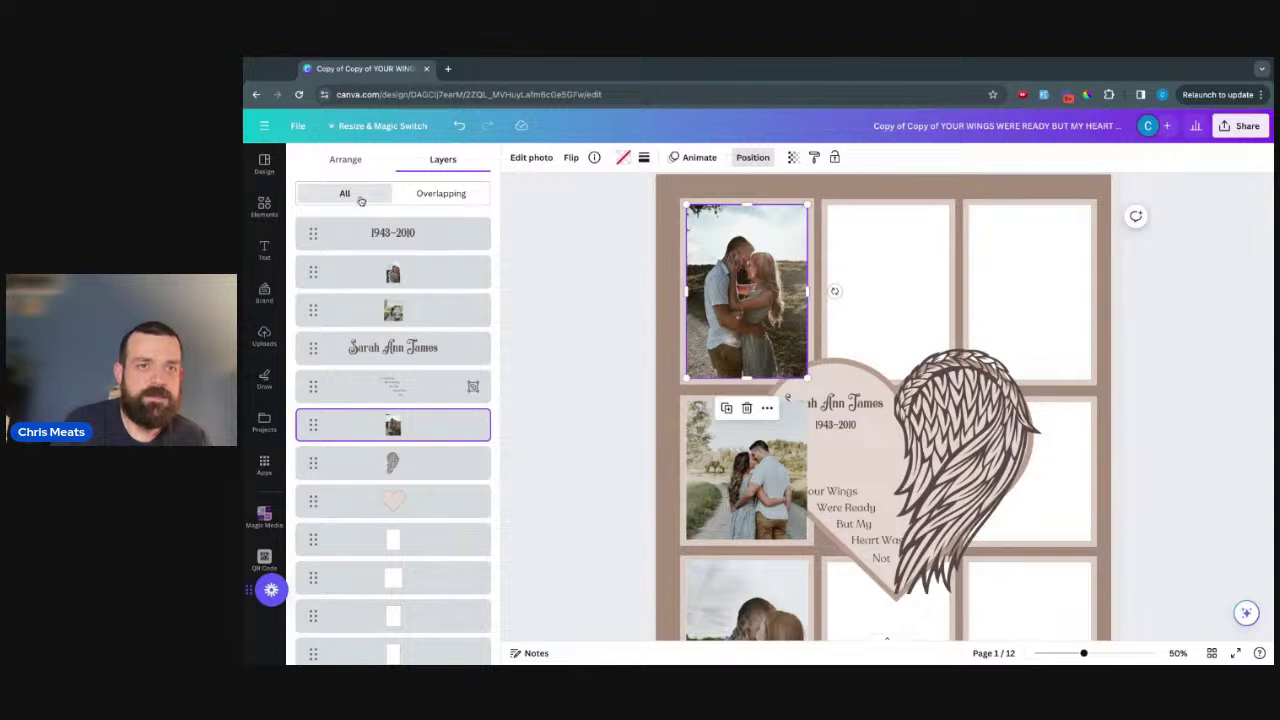
click(350, 162)
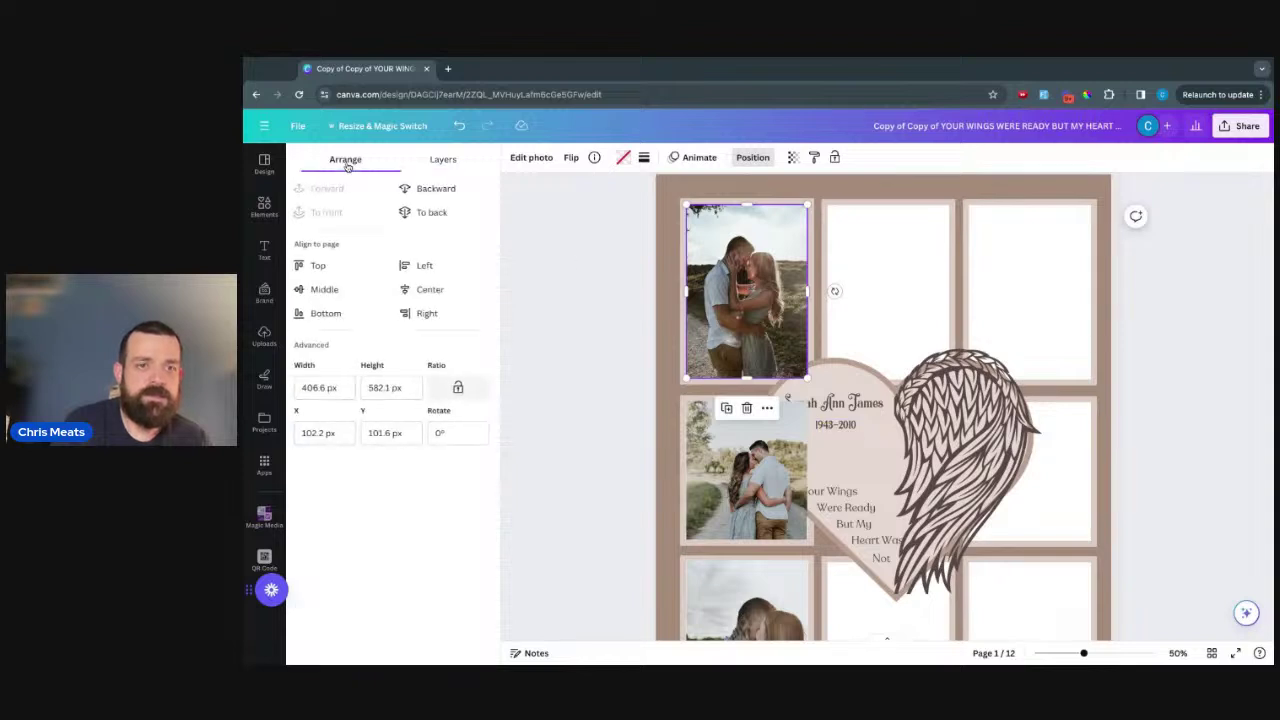
click(325, 387)
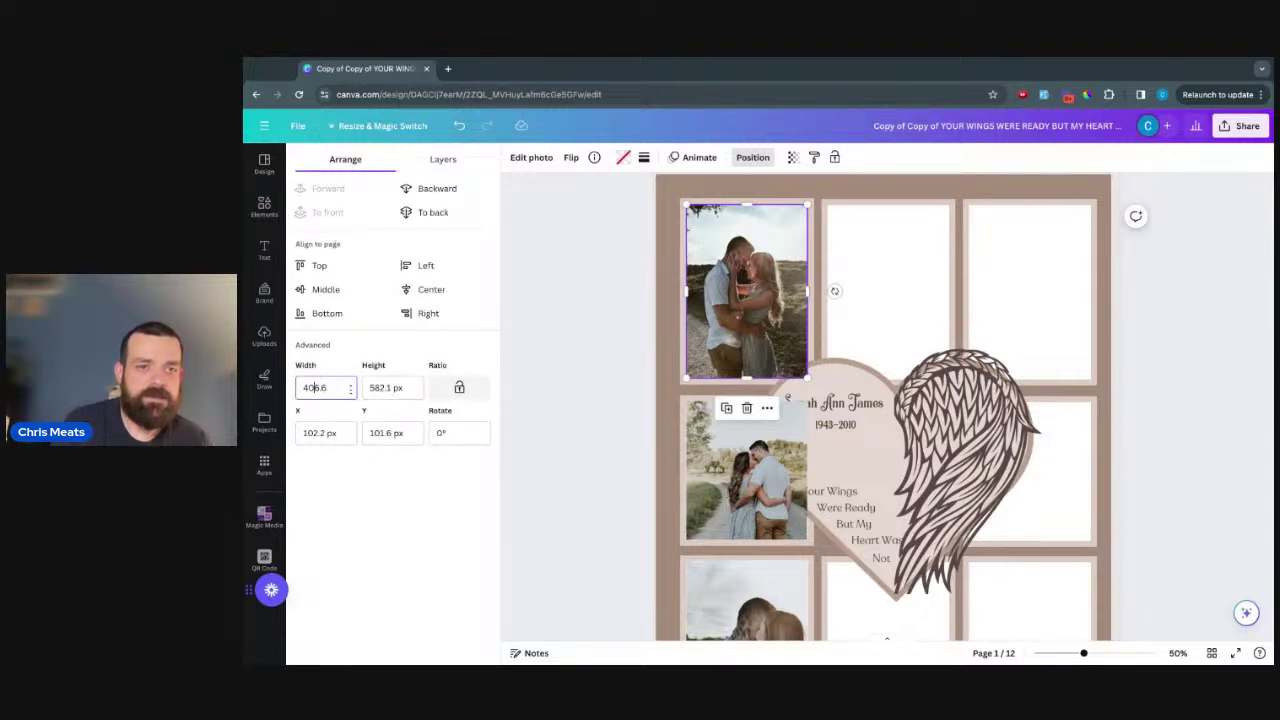
text(8)
key(Tab)
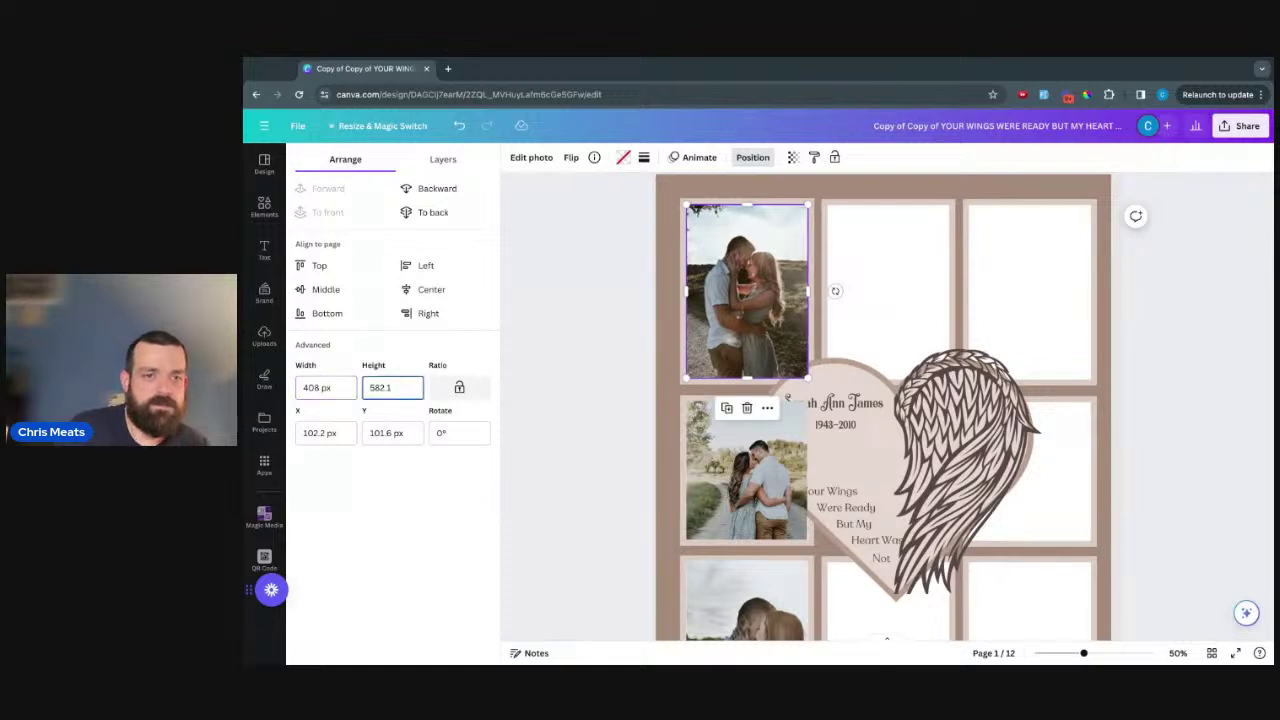
key(Escape)
click(665, 410)
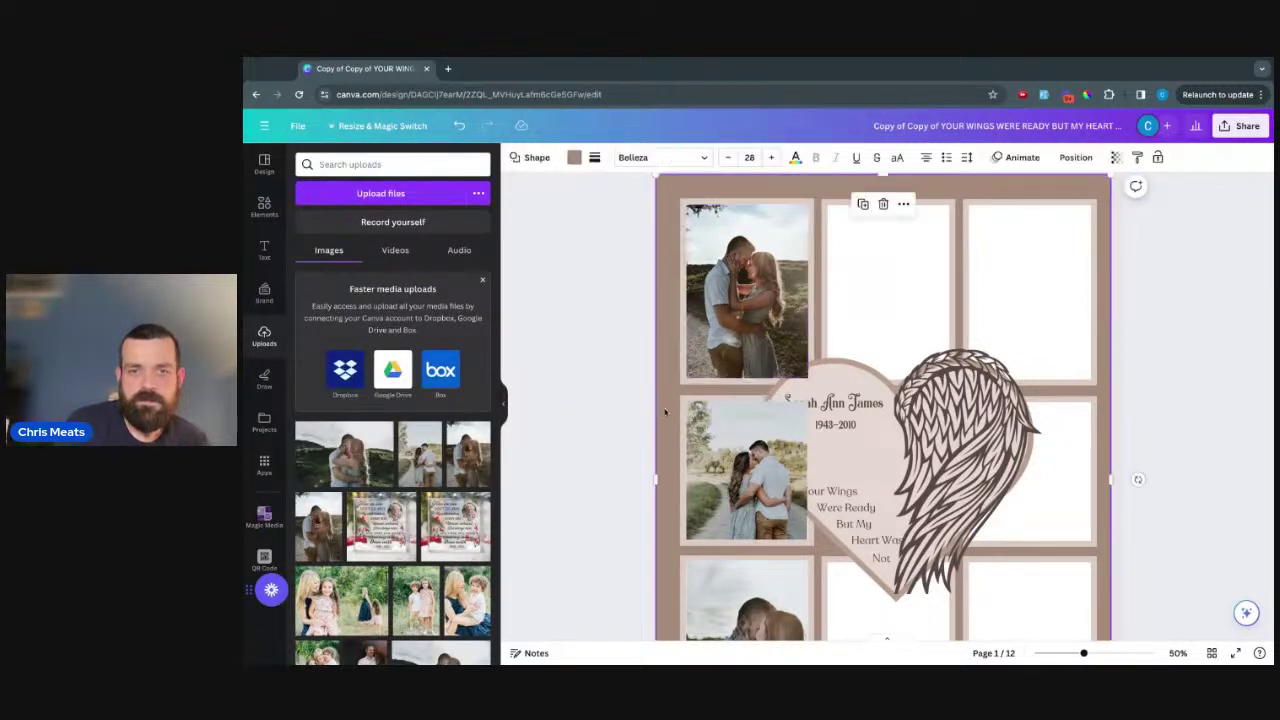
- Reposition the top-left photo frame slightly, aligning it with the photo frames below
click(700, 327)
drag(700, 327, 719, 311)
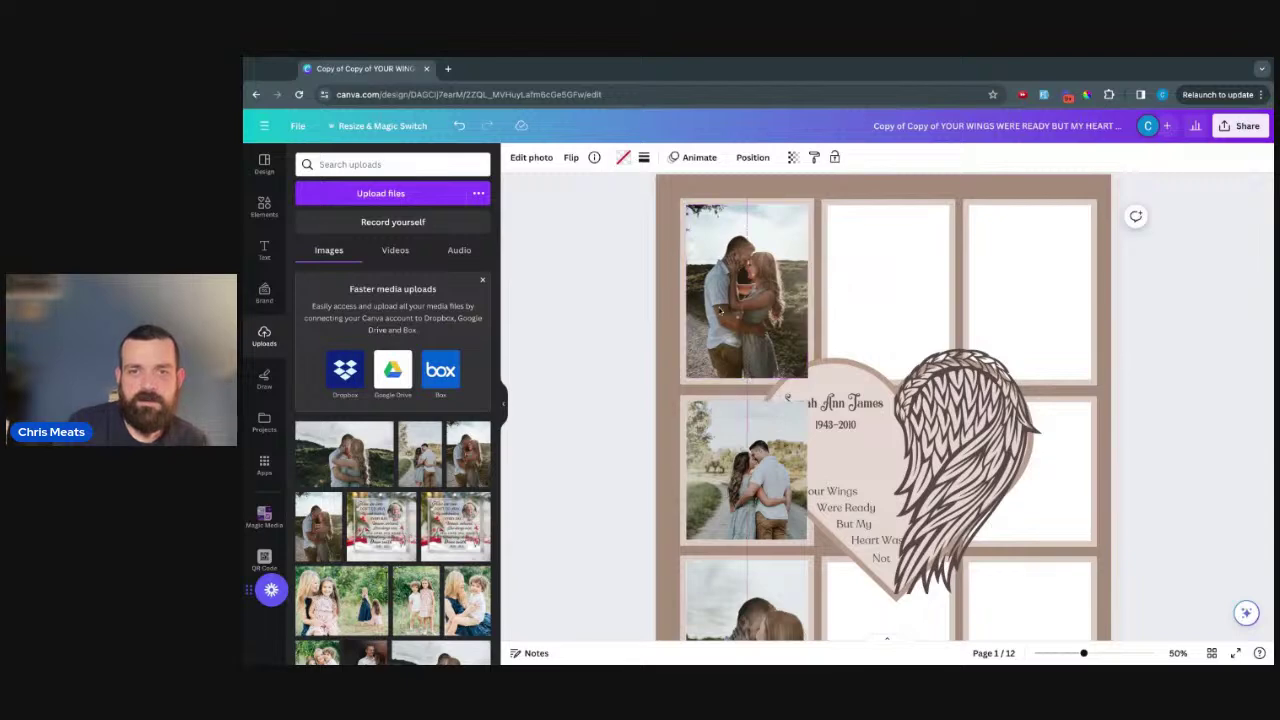
click(594, 376)
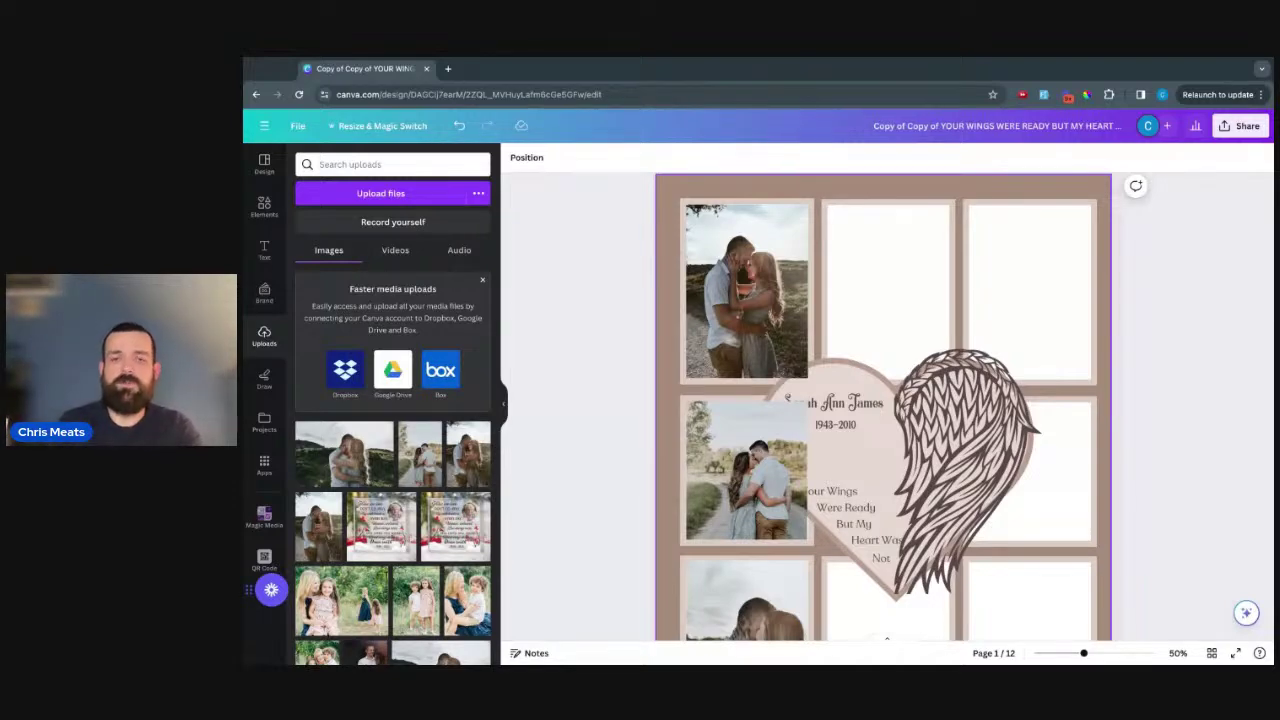
- Add a rectangle over the top-left photo and make its fill transparent
key(r)
drag(898, 493, 789, 291)
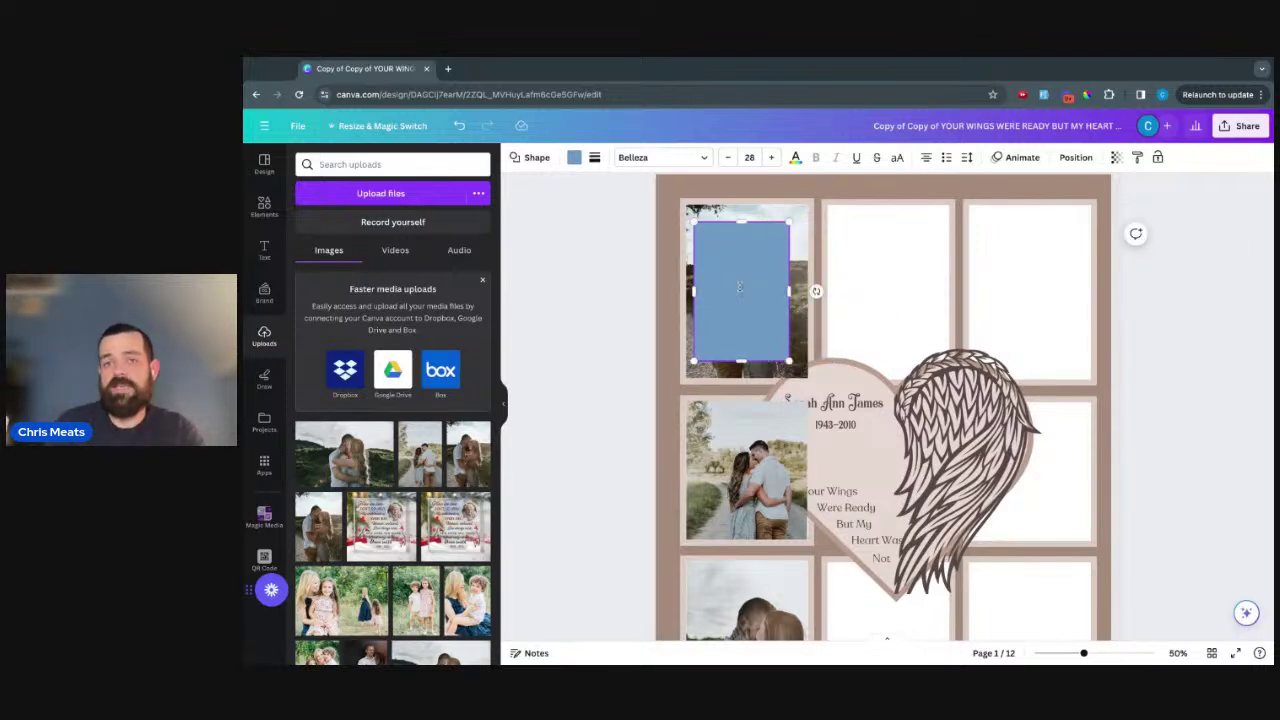
click(571, 160)
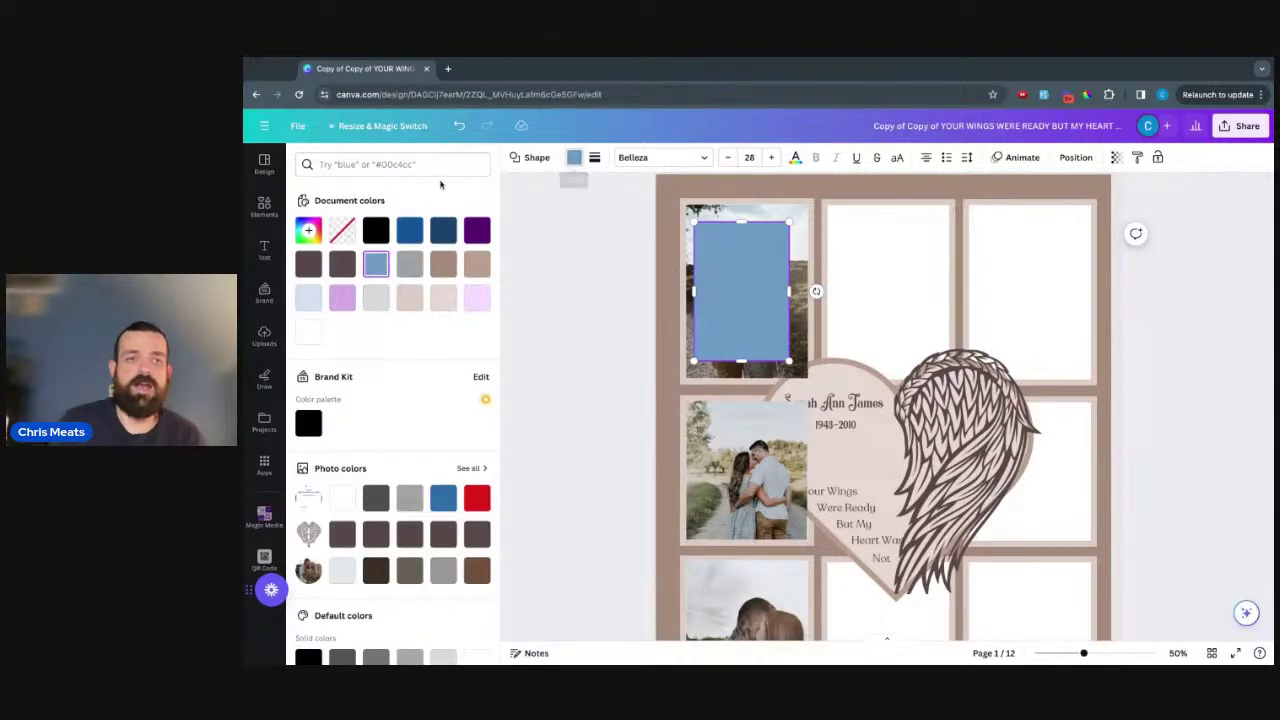
click(341, 231)
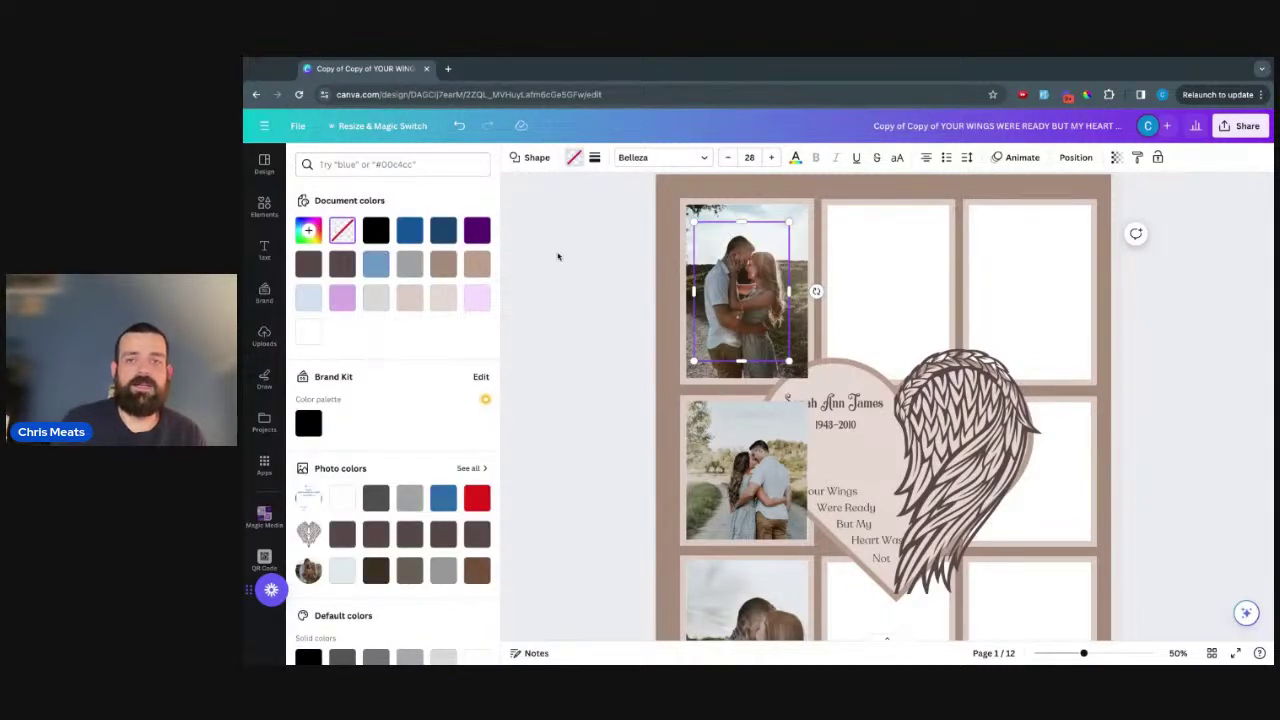
- Select the top-left photo together with its transparent rectangle and download the selection as a PNG with a transparent background
click(777, 218)
right_click(779, 265)
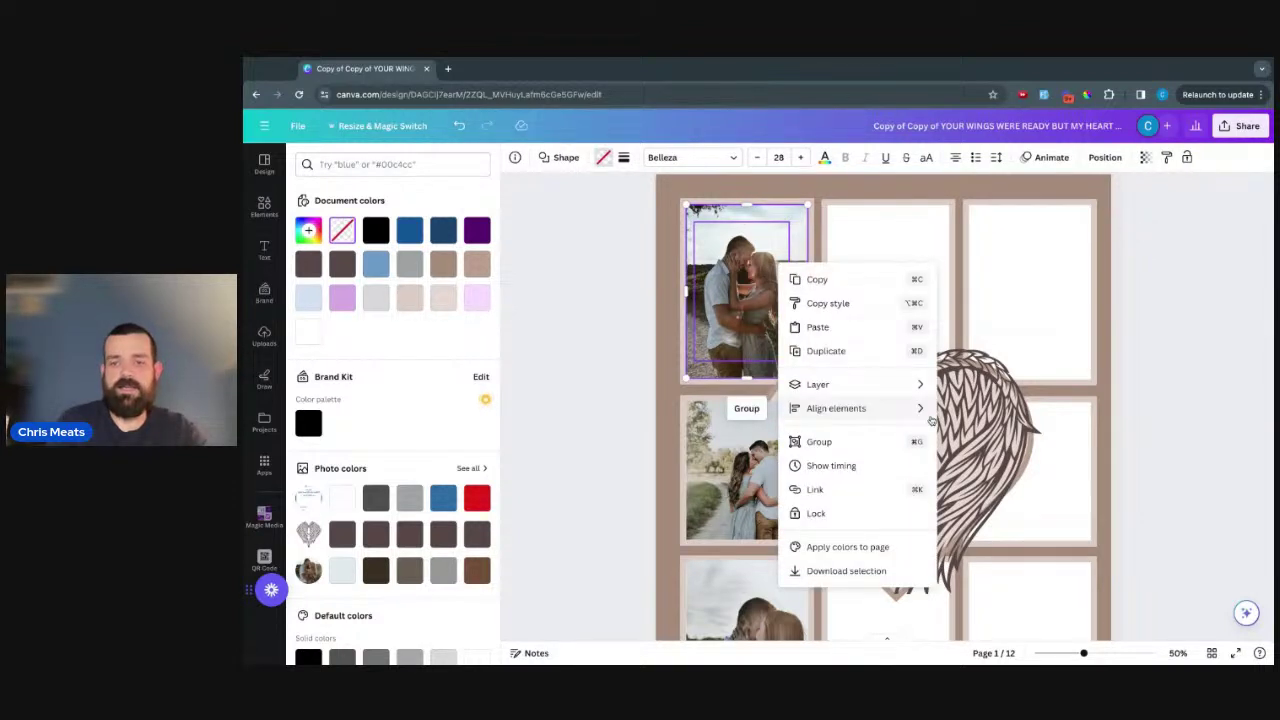
mouse_move(930, 412)
click(860, 574)
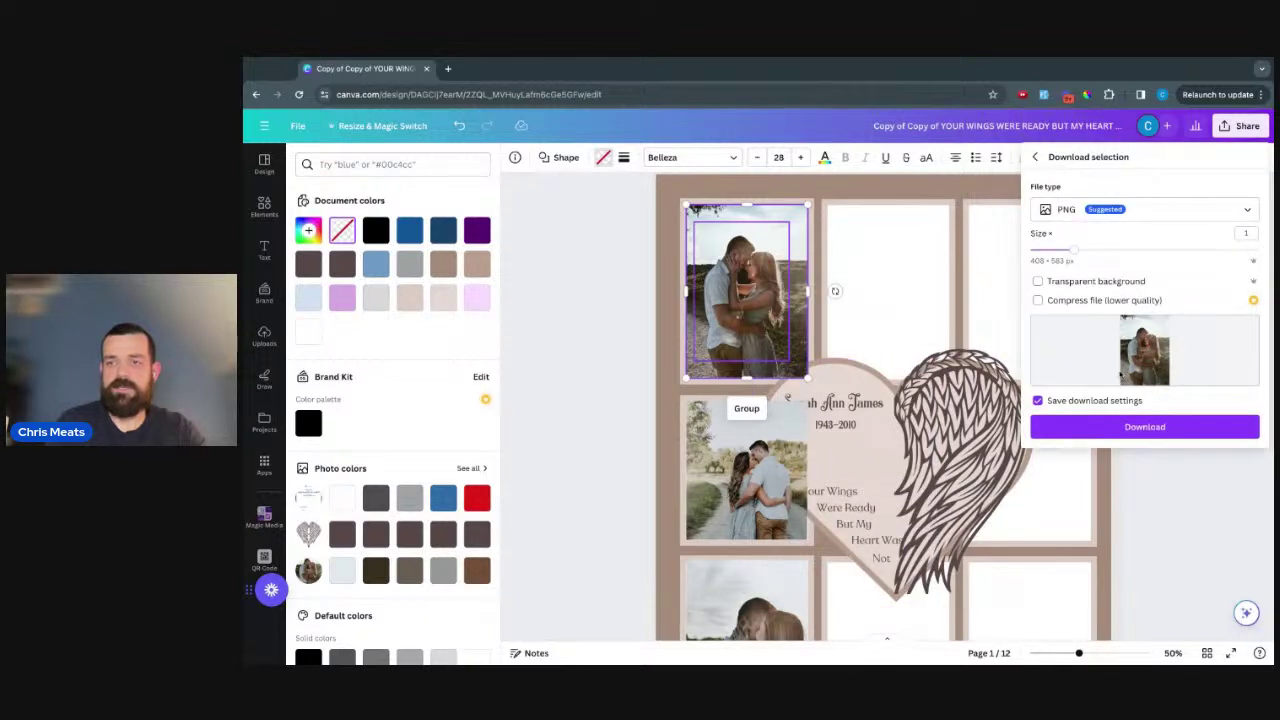
click(1078, 282)
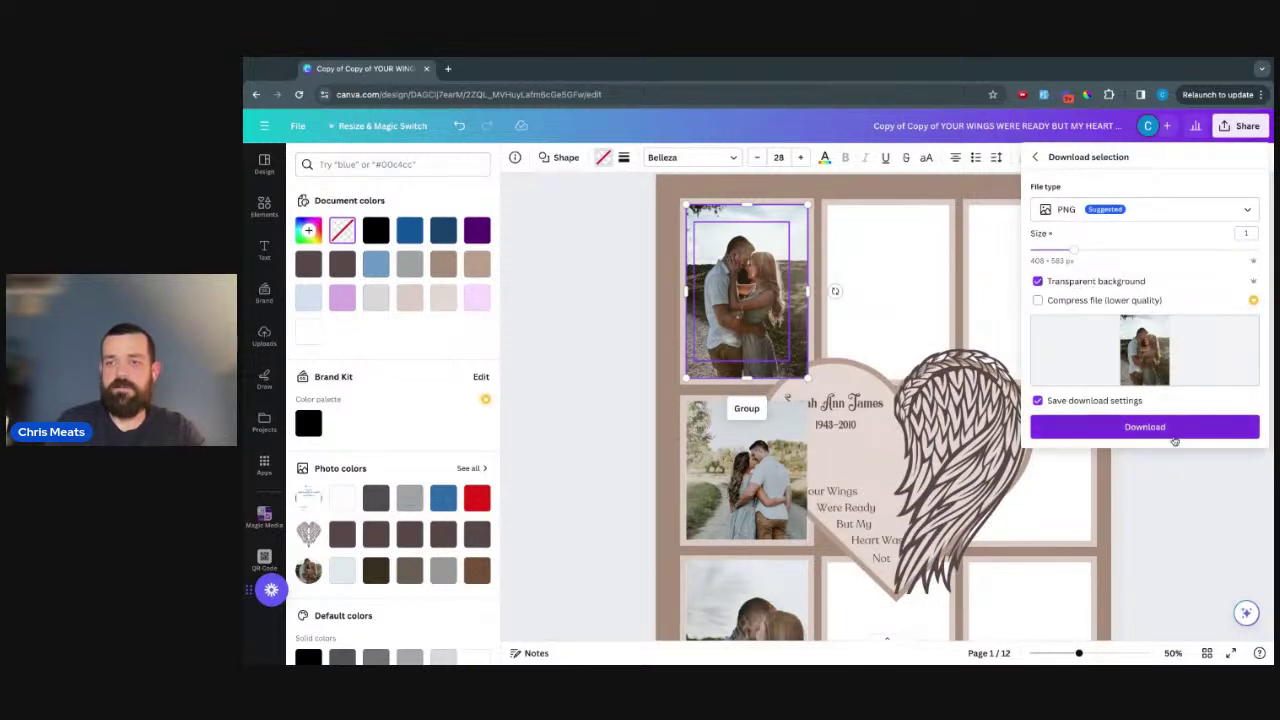
click(1139, 428)
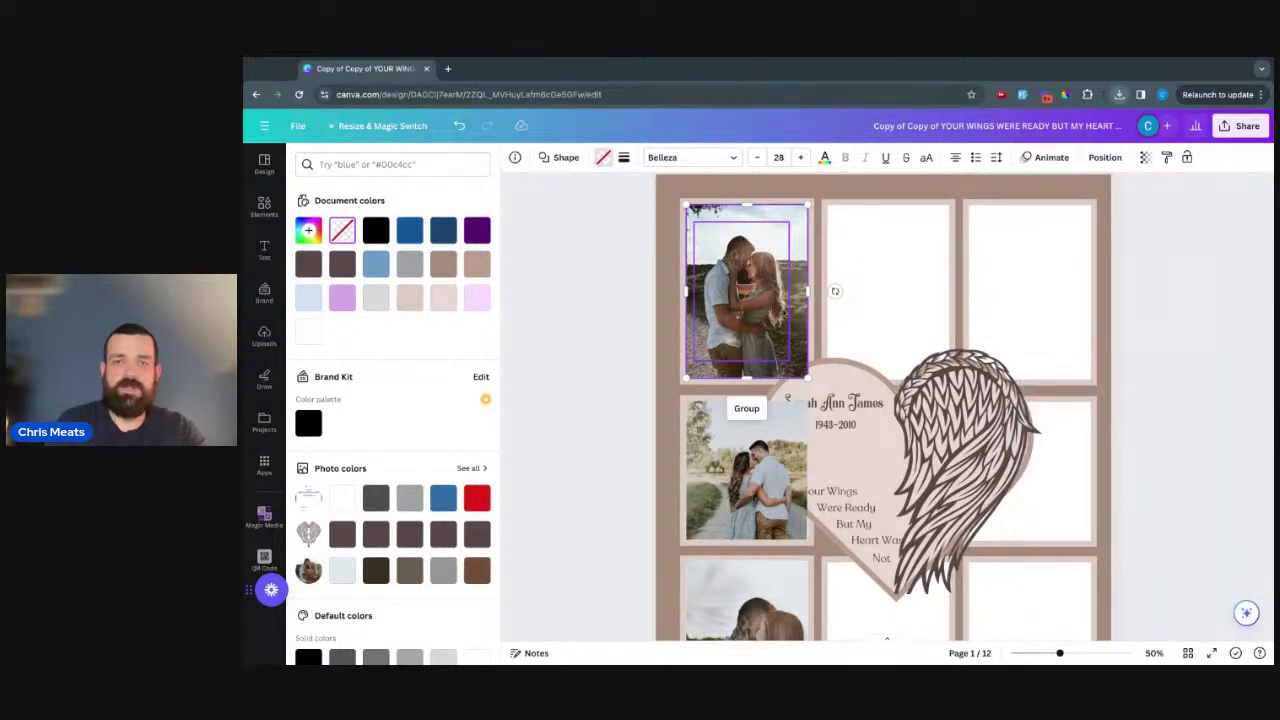
- Move the transparent rectangle onto the middle-left photo, shorten it to fit inside, and open the download options for both together
click(877, 307)
click(757, 282)
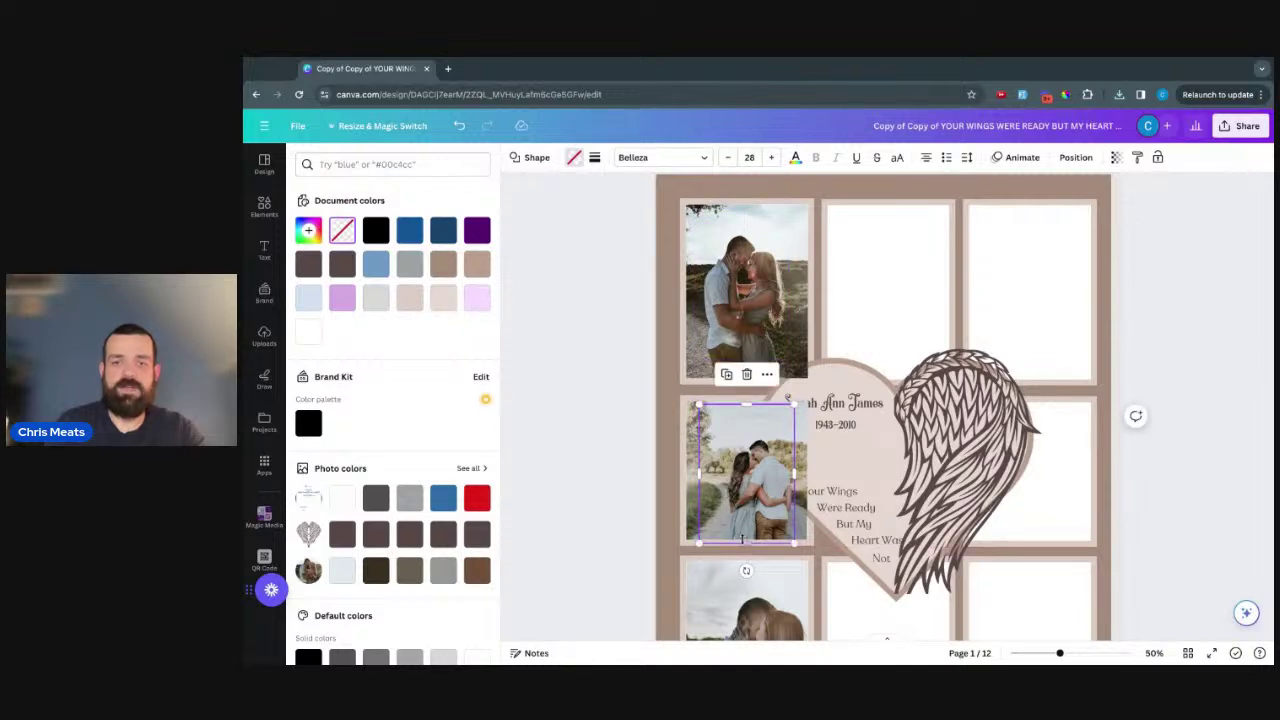
click(692, 514)
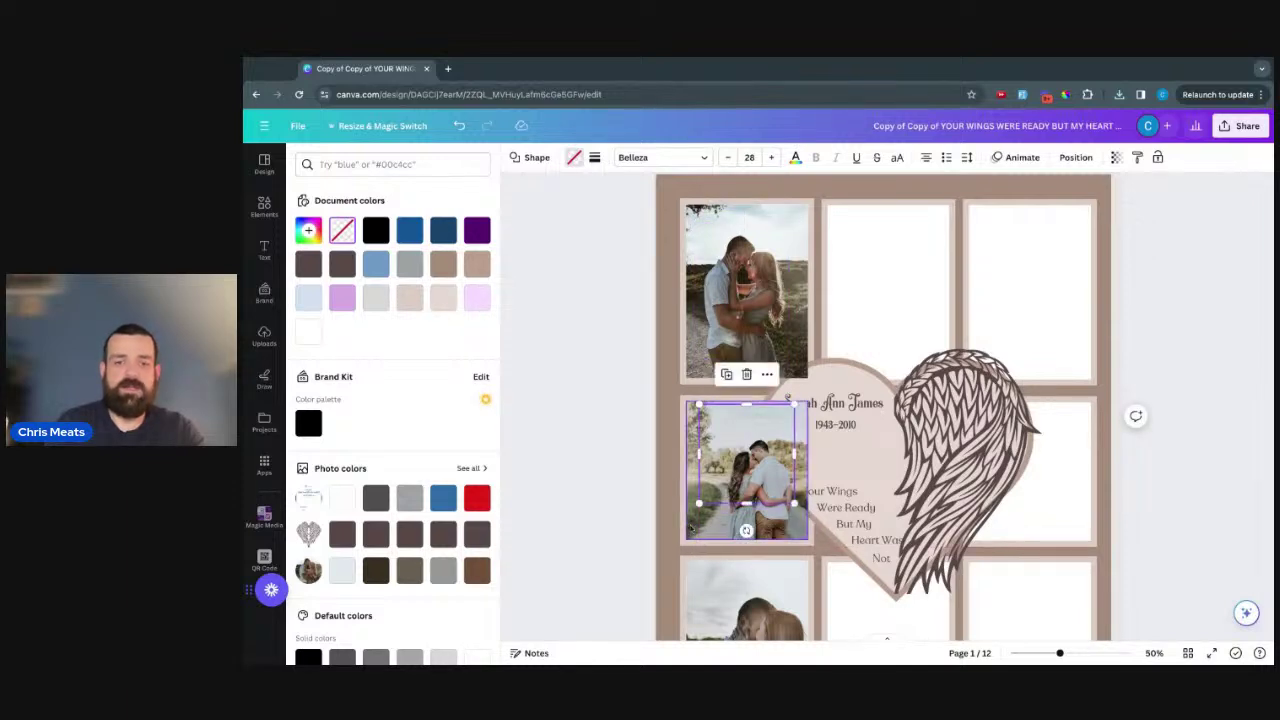
right_click(718, 464)
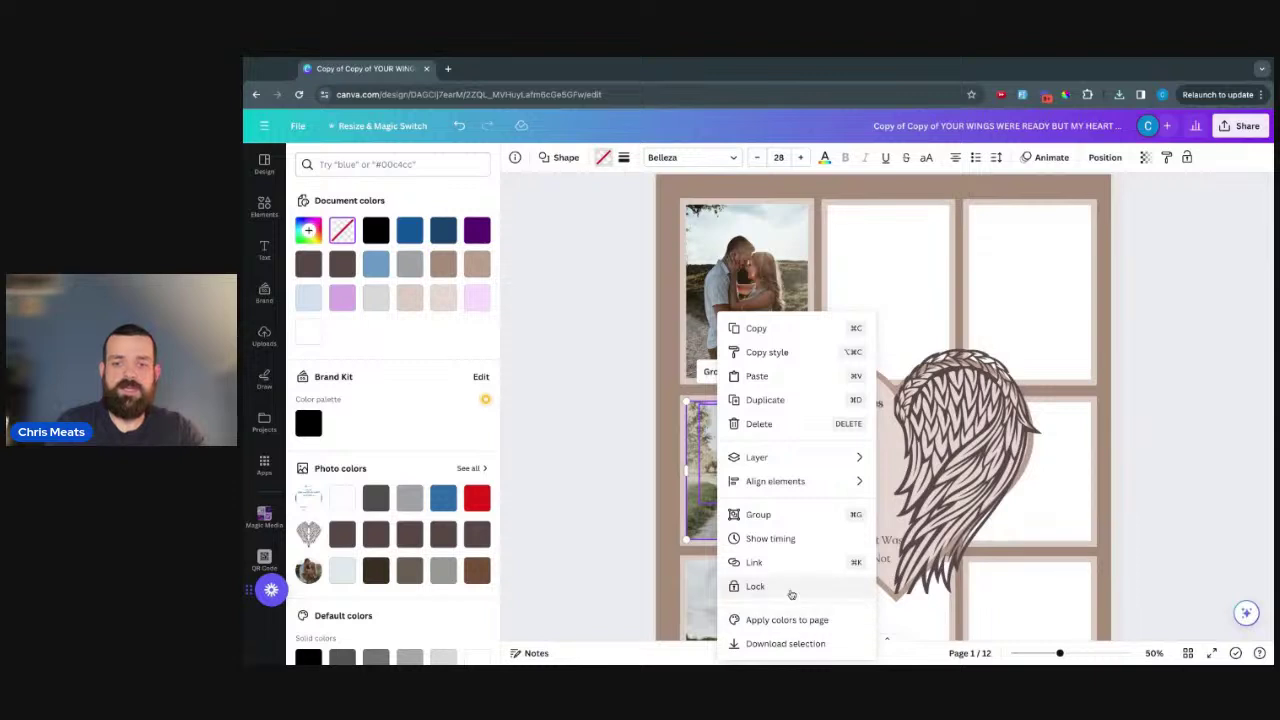
click(811, 645)
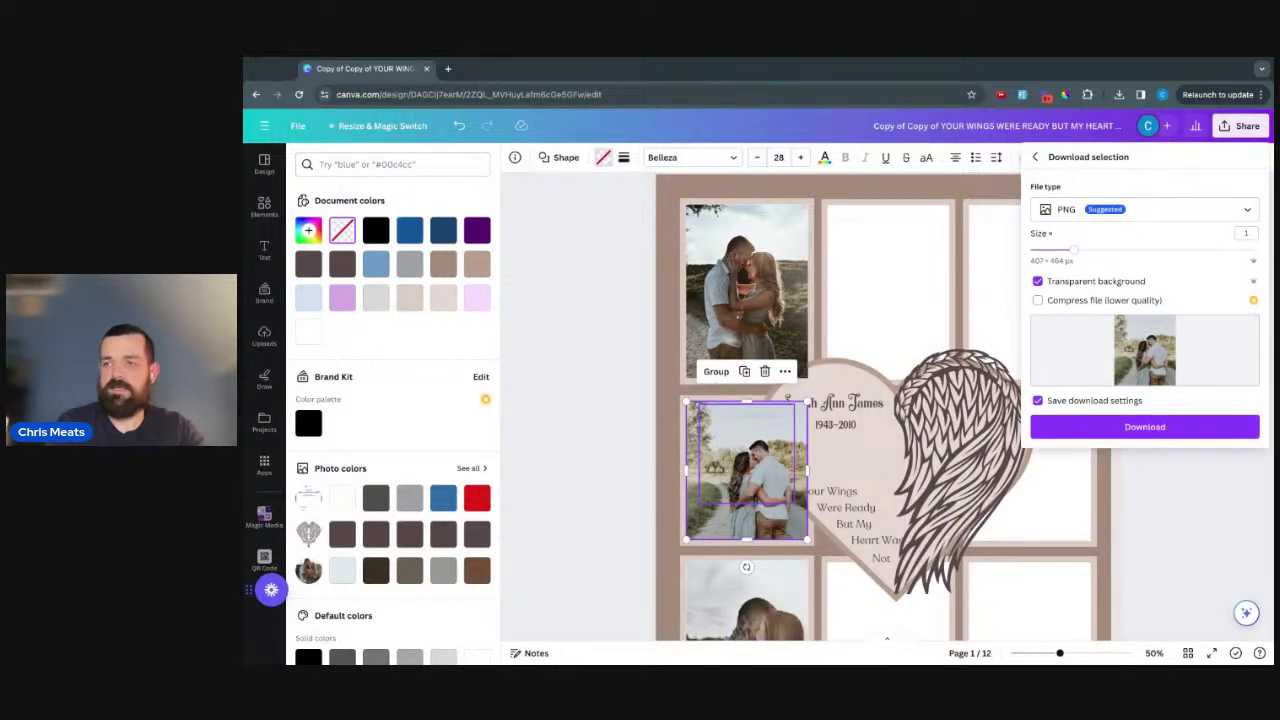
- Move the transparent rectangle onto the bottom-left photo and download both together as a PNG with a transparent background
click(765, 600)
click(737, 436)
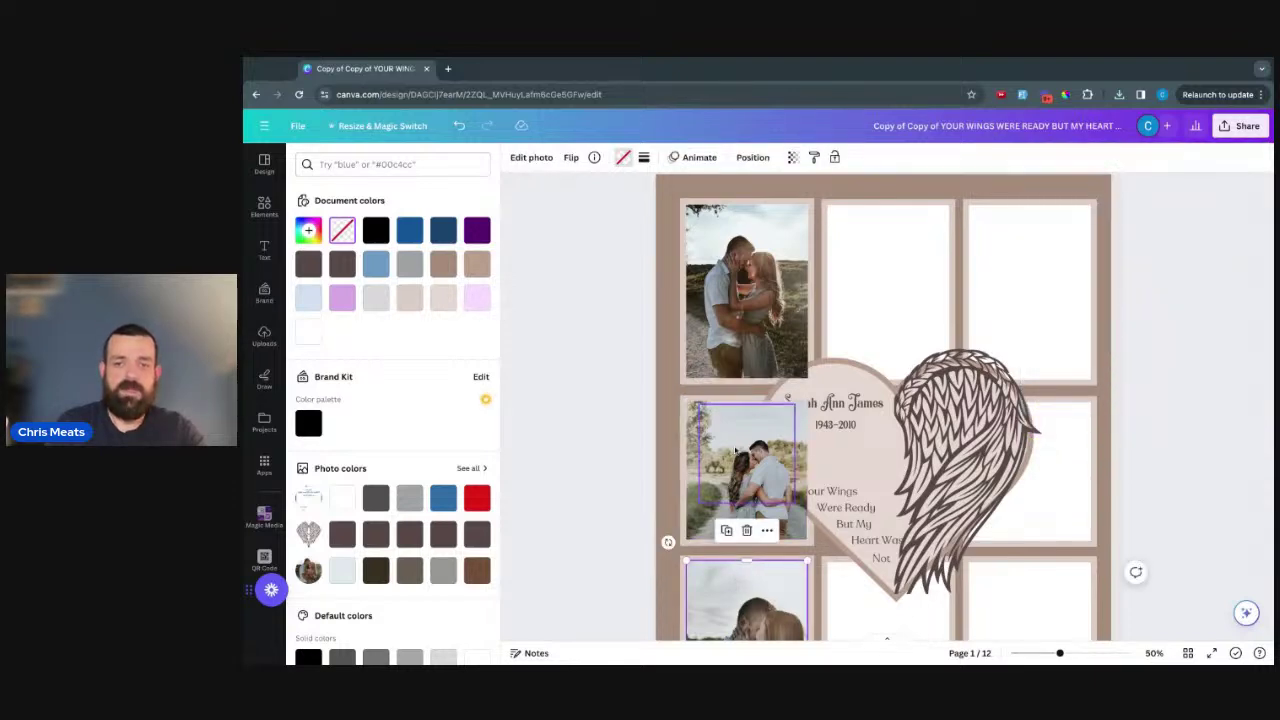
click(740, 590)
scroll(664, 580, down, 3)
click(750, 480)
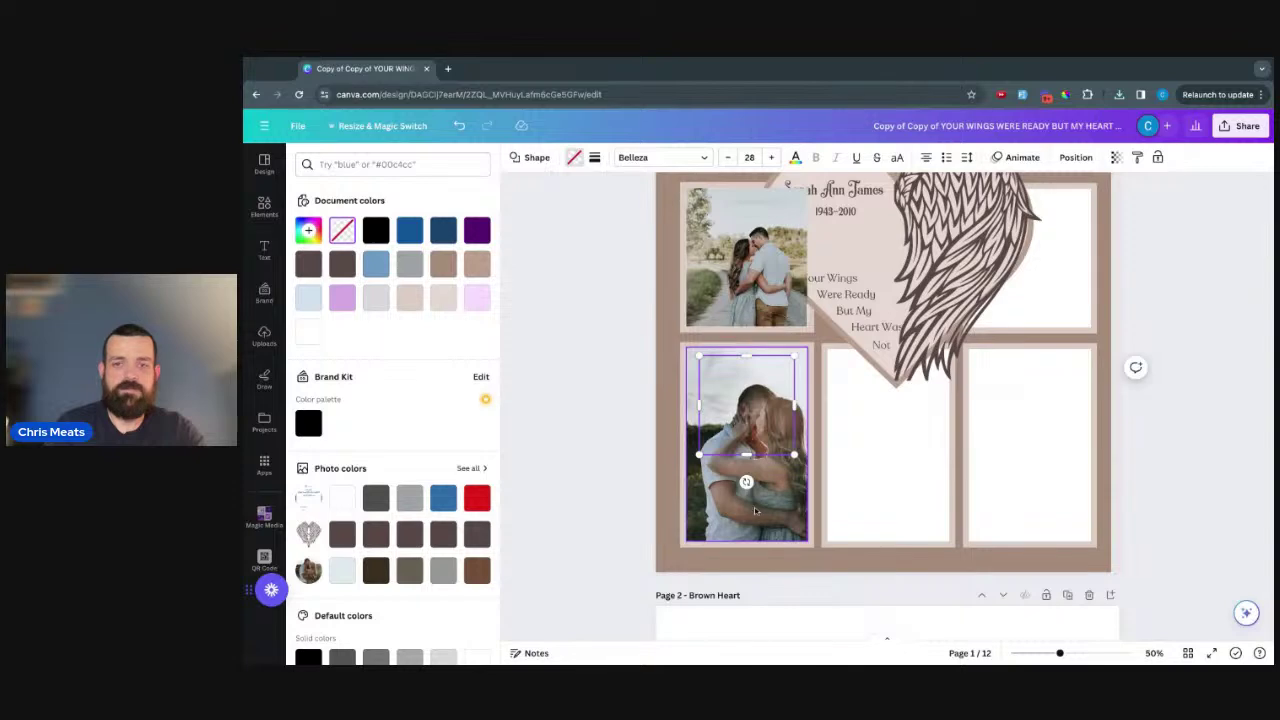
right_click(754, 511)
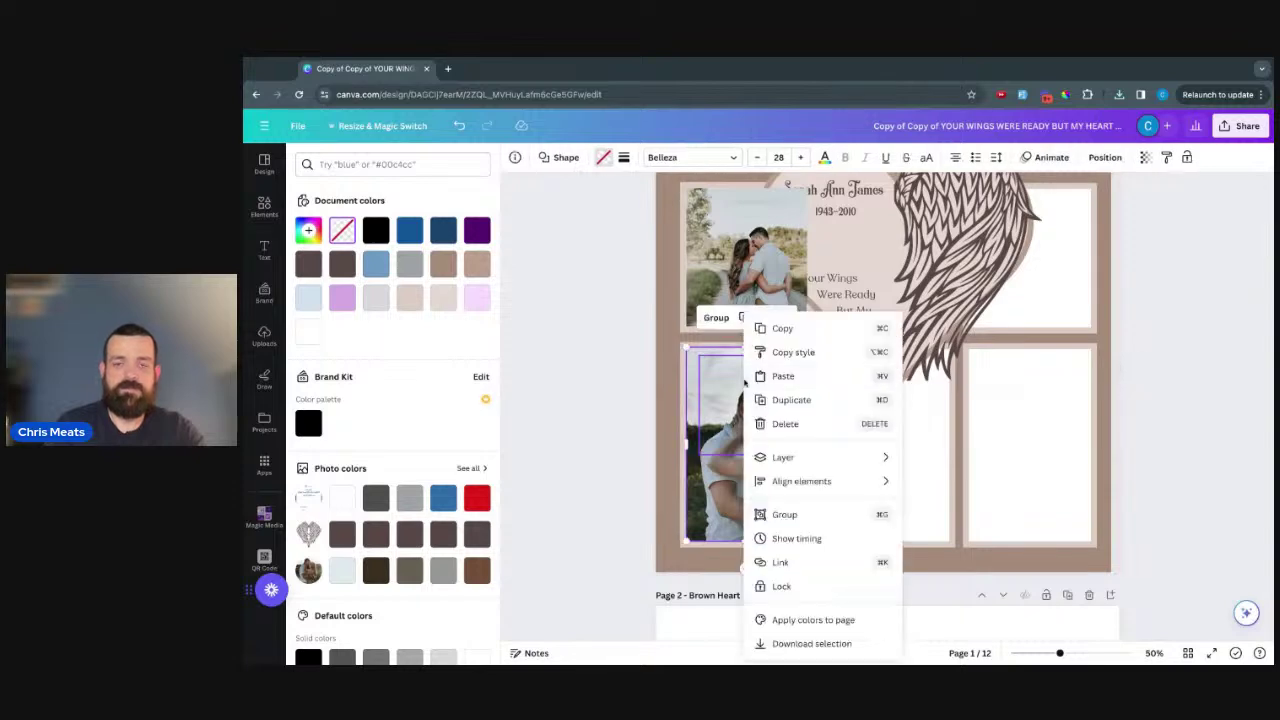
click(790, 645)
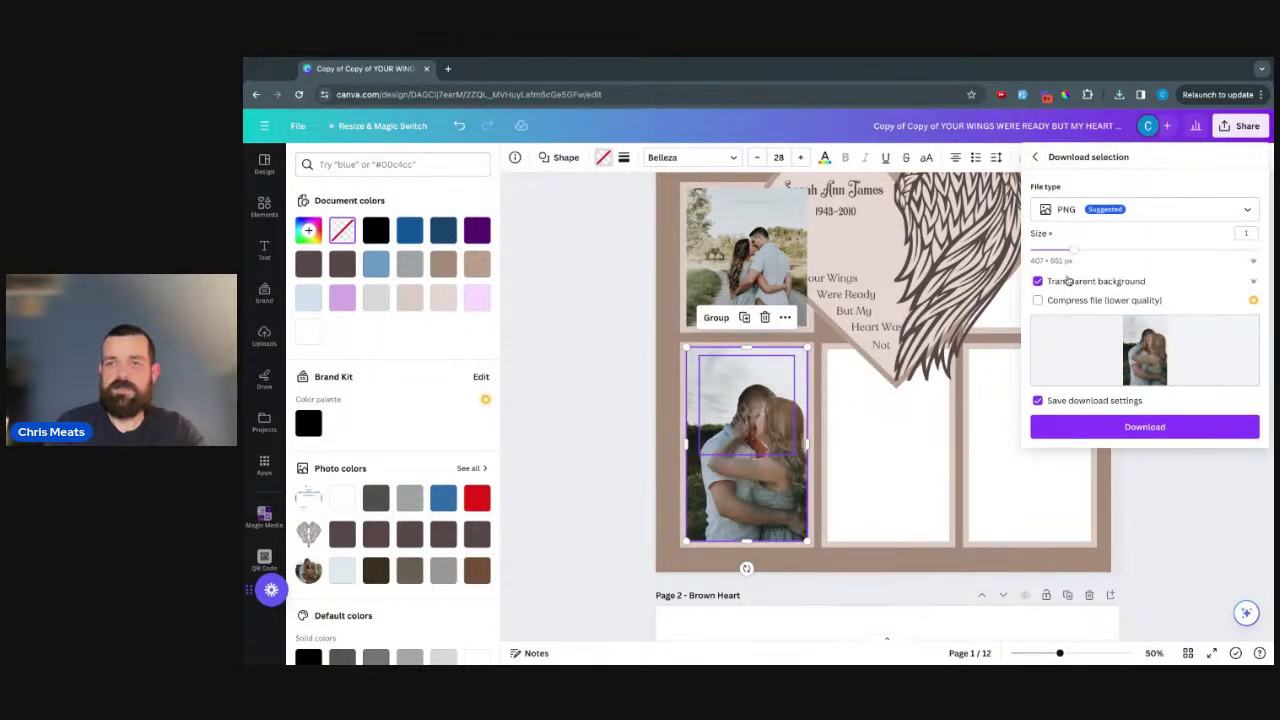
click(1165, 433)
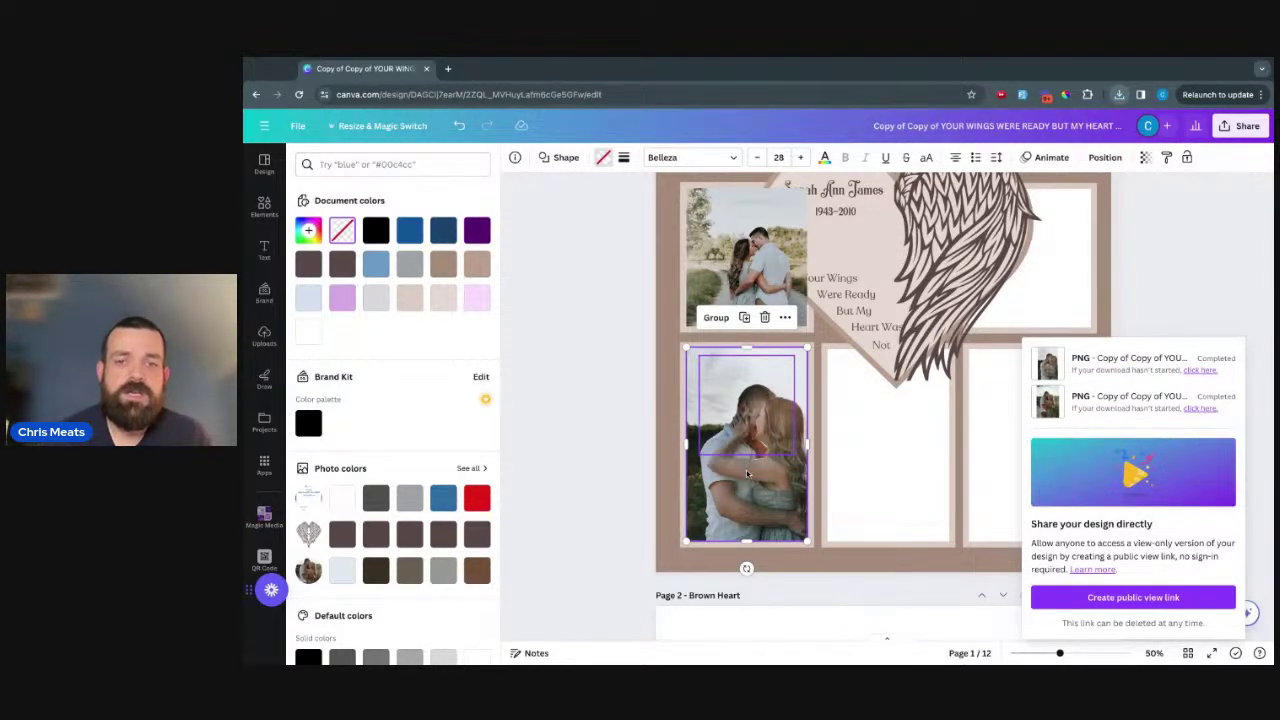
- Delete the transparent rectangle and all three photo frames from the left column of page 1
click(764, 317)
click(732, 284)
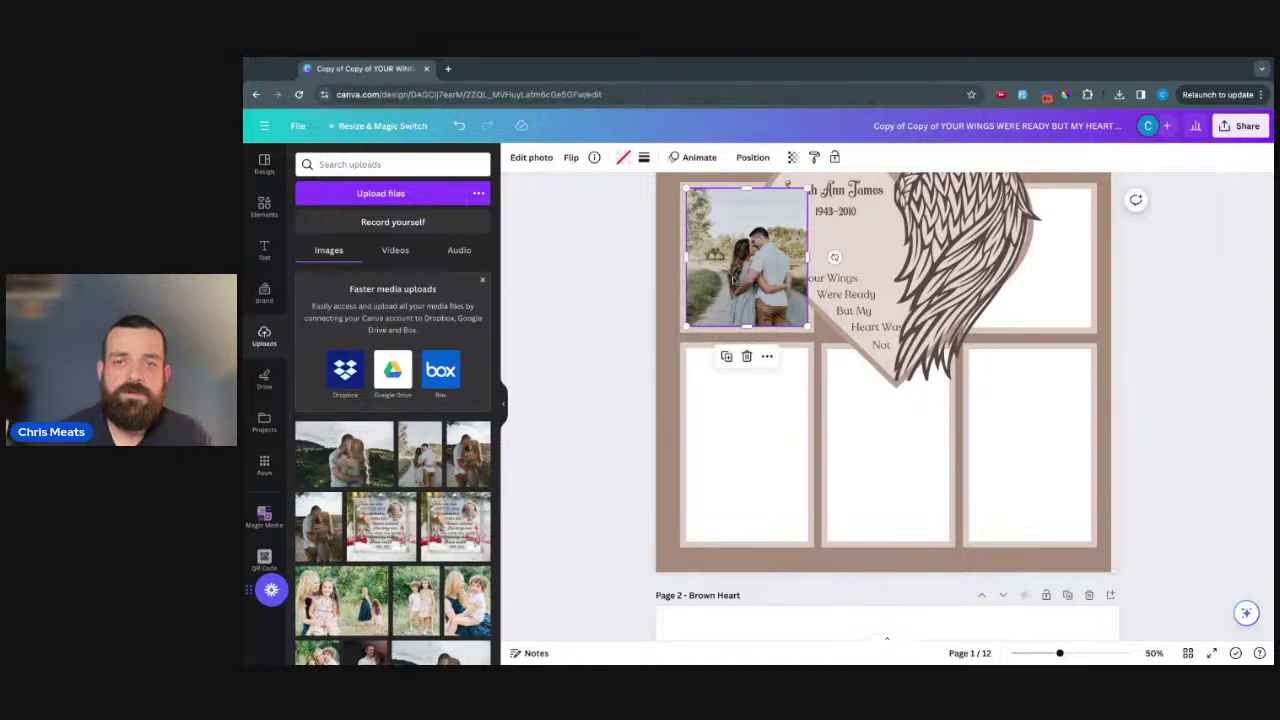
click(745, 360)
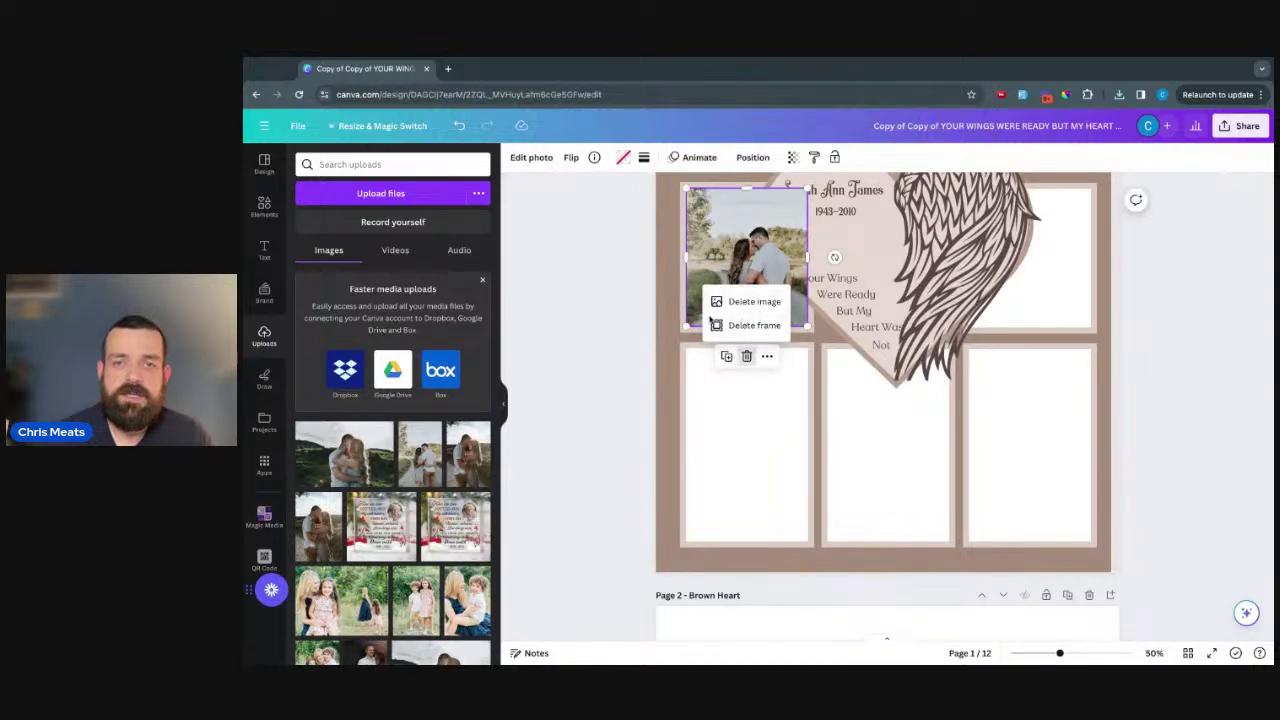
click(762, 327)
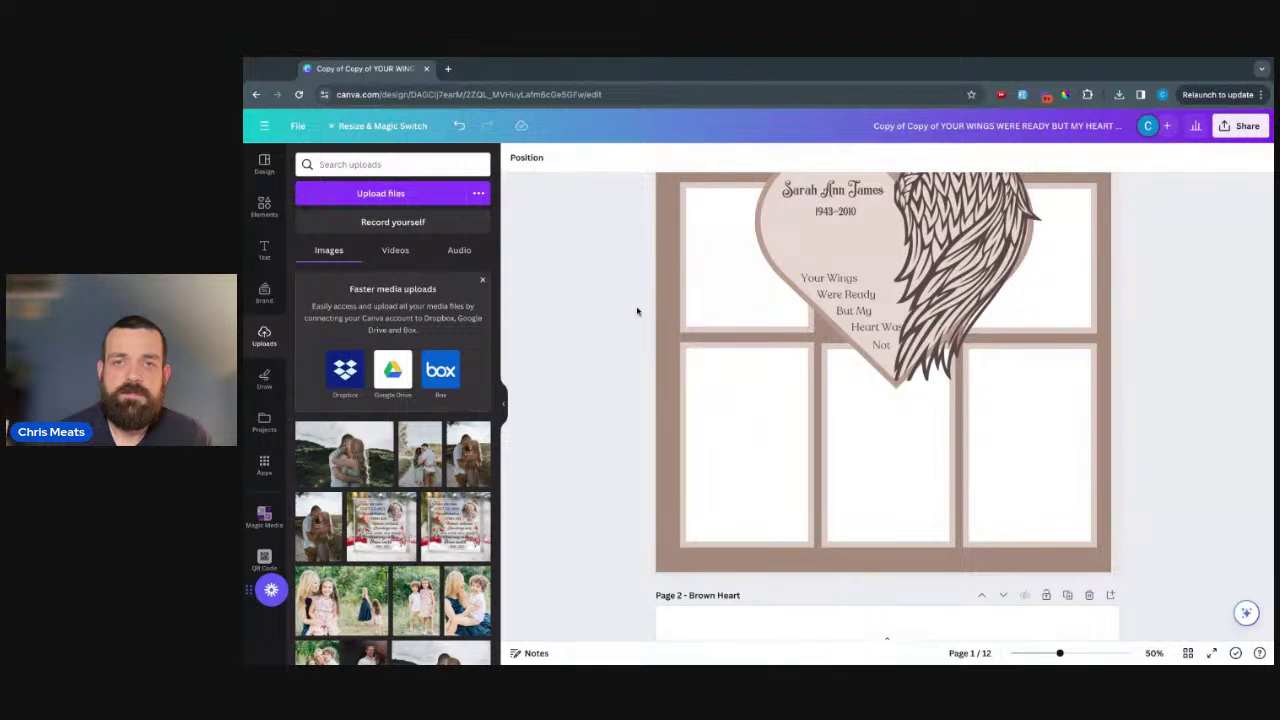
key(ctrl+z)
key(ctrl+z)
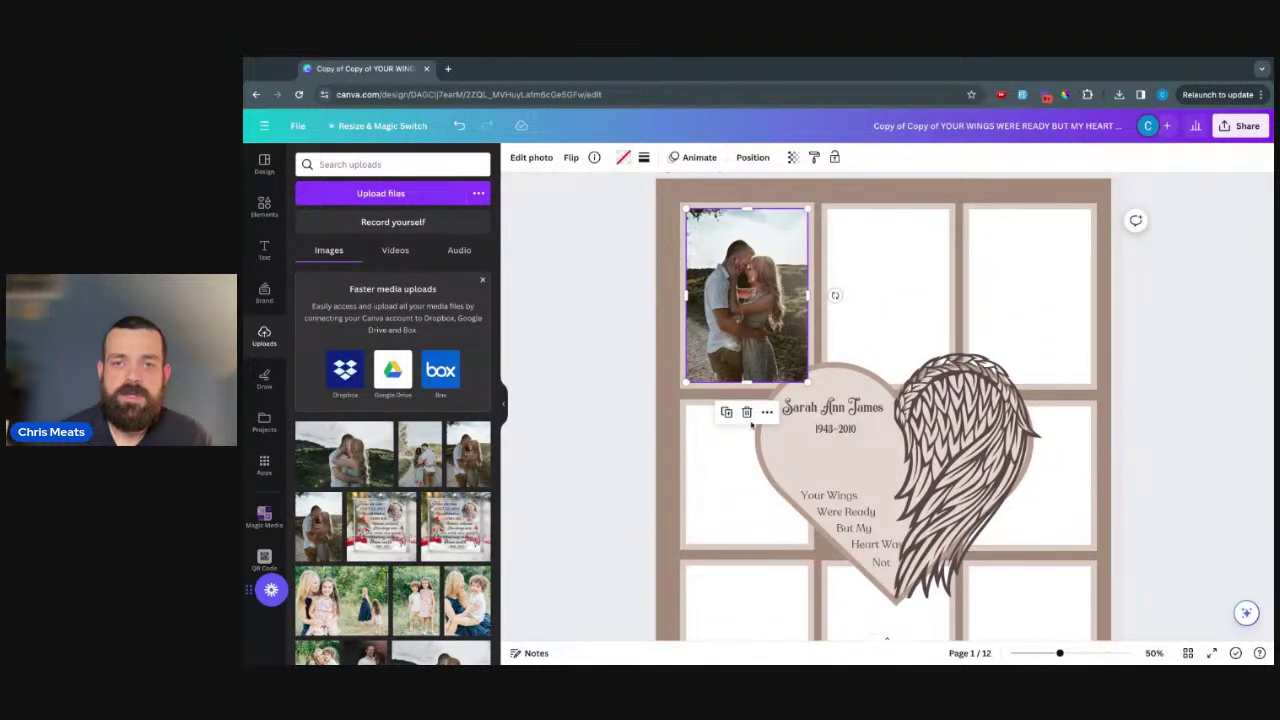
click(747, 413)
click(751, 381)
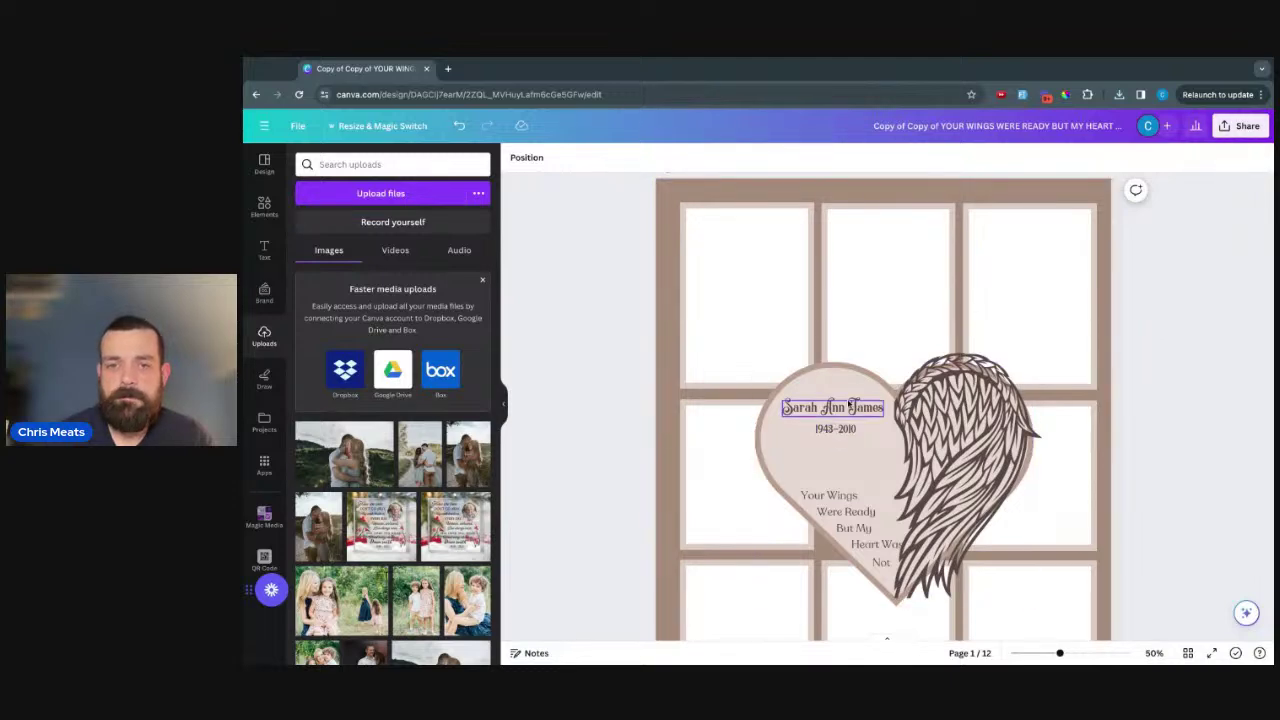
- Delete the name and dates text from the brown heart on page 1
click(849, 404)
shift+click(846, 430)
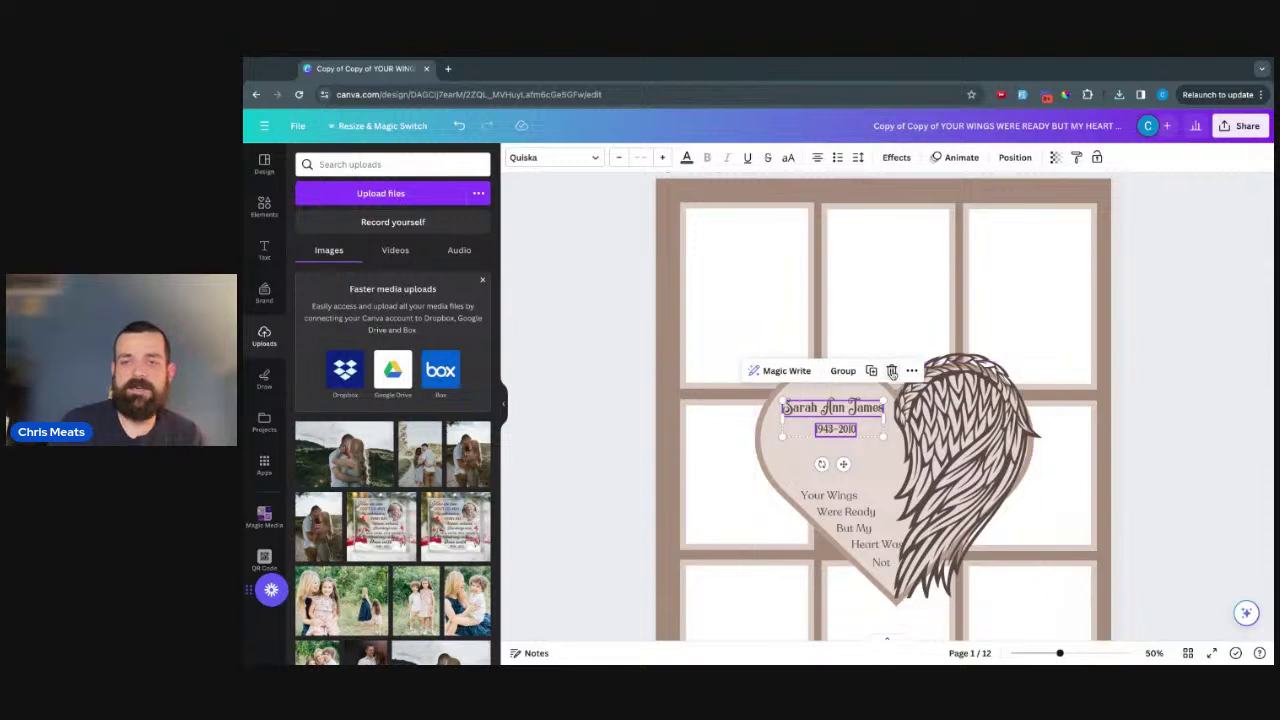
click(890, 372)
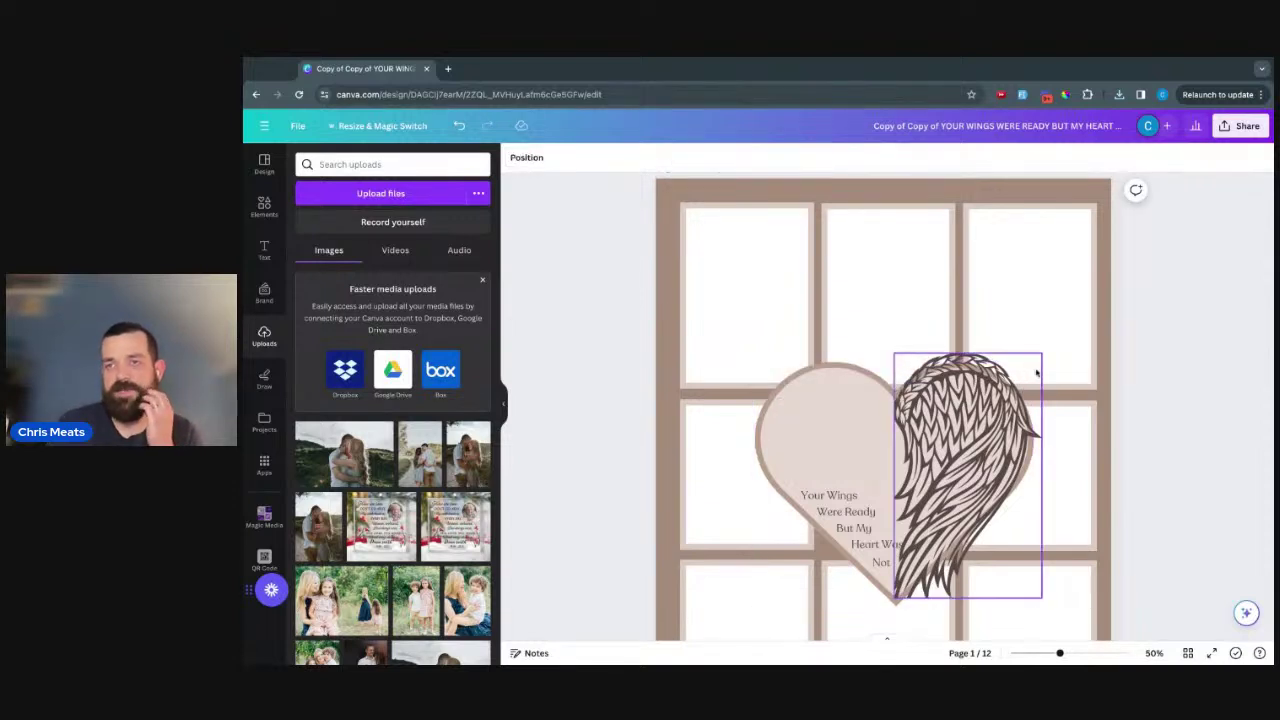
- Limit the design's PNG download to page 1 only and close the download settings
click(1240, 128)
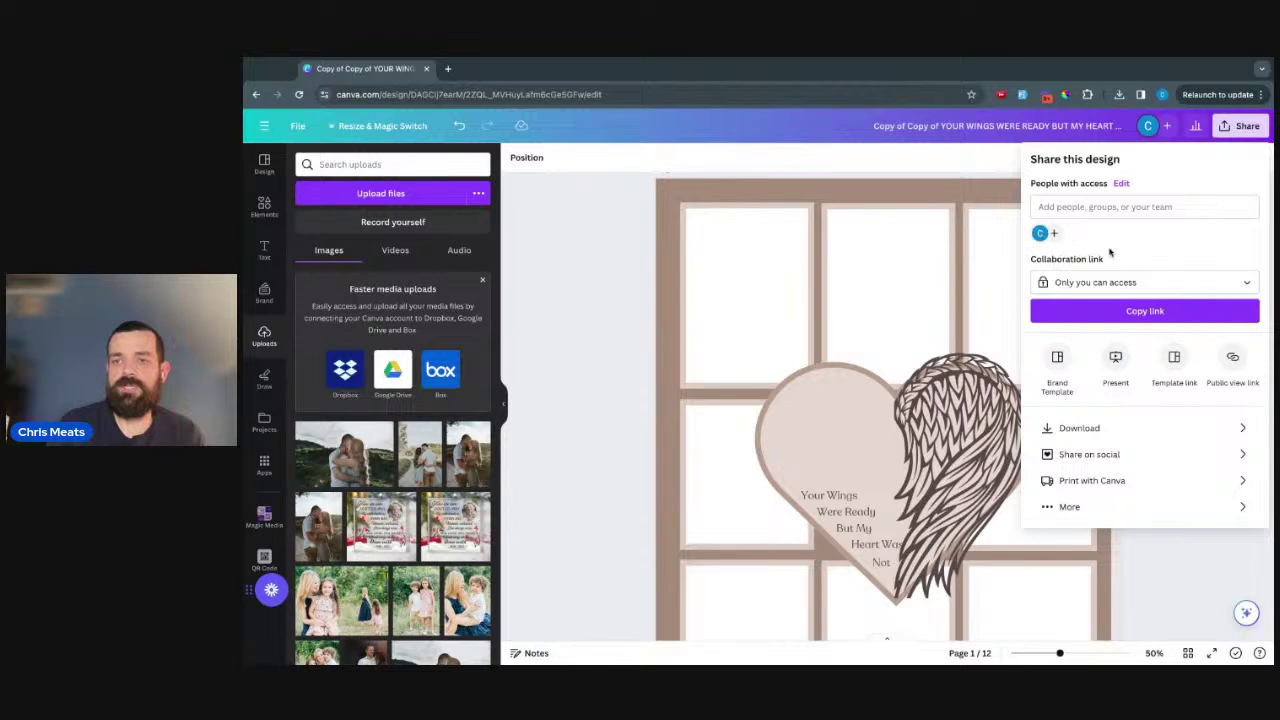
click(1072, 430)
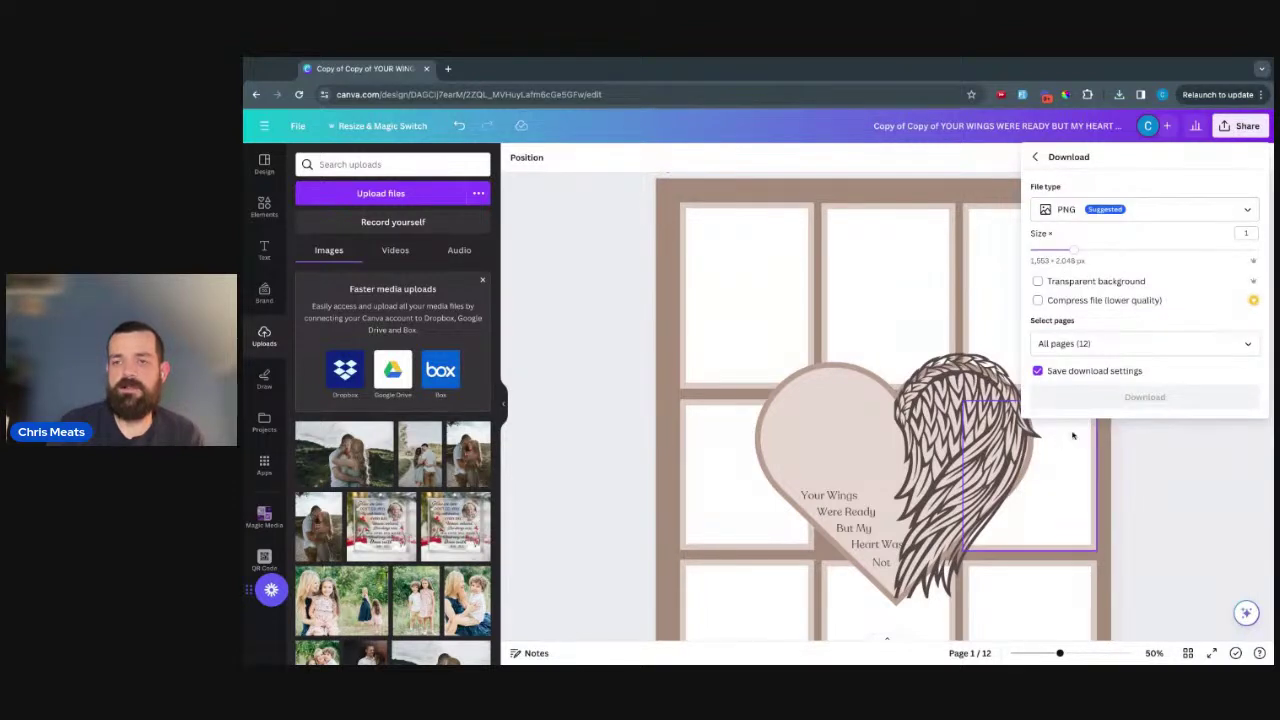
click(1231, 344)
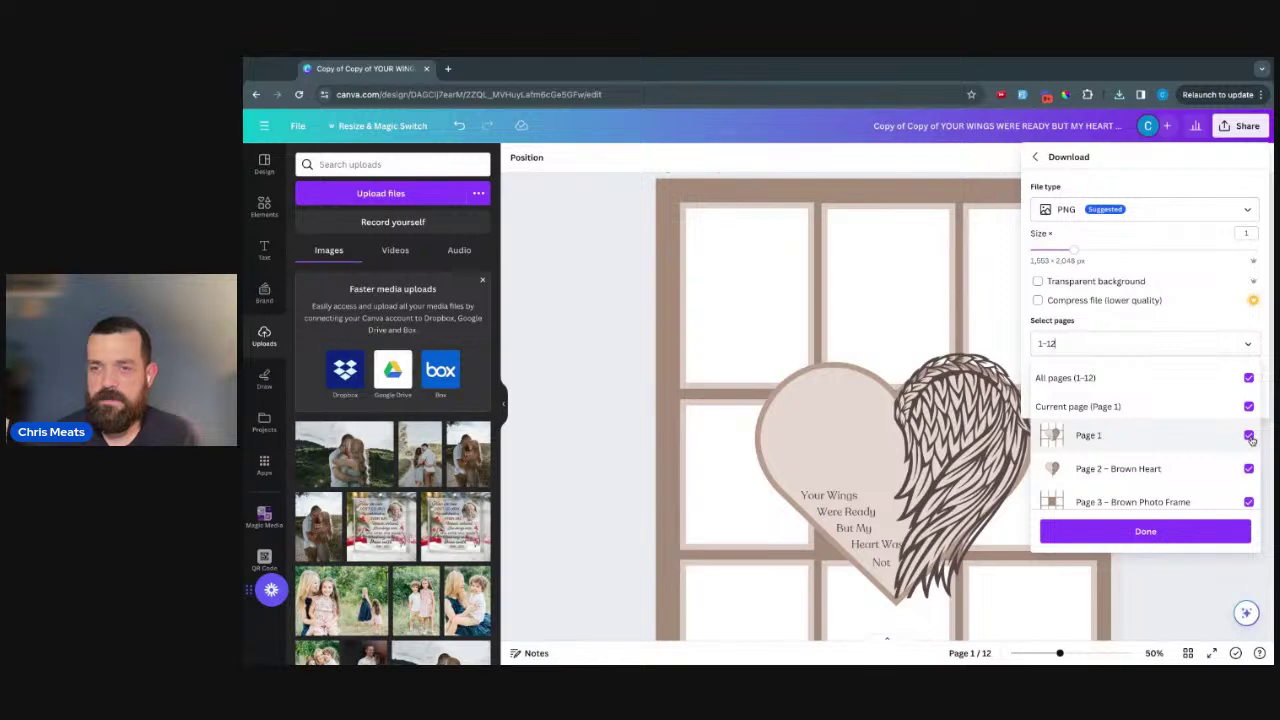
click(1248, 381)
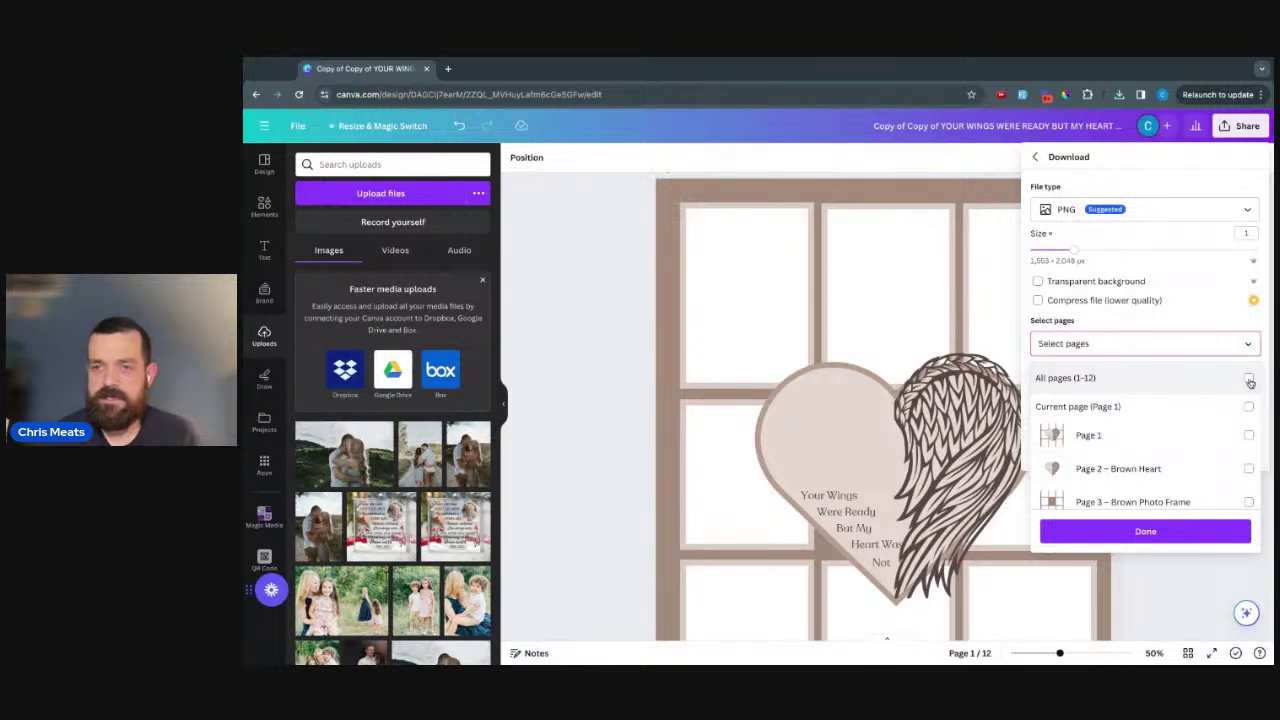
scroll(1225, 406, down, 1)
click(1247, 399)
scroll(1176, 413, down, 1)
scroll(1176, 413, down, 1)
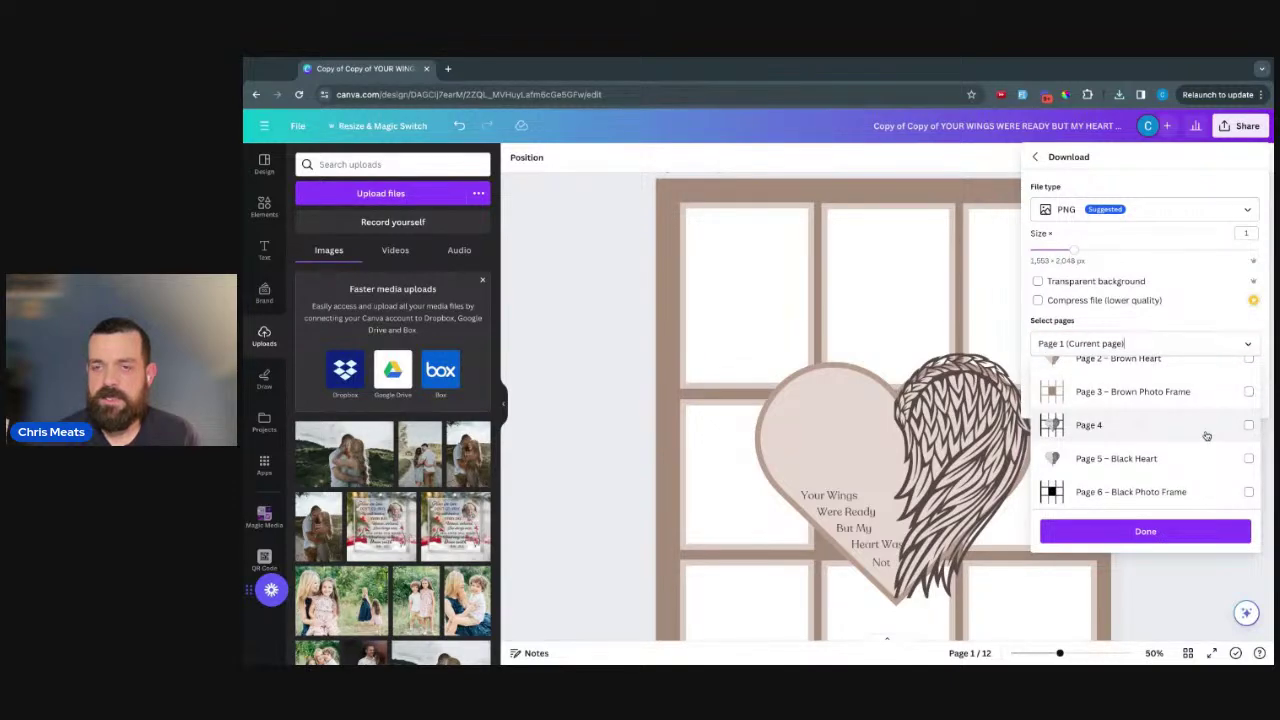
click(614, 397)
click(614, 397)
- Delete the name and dates text from the grey heart in the black design on page 4
scroll(614, 399, down, 3)
scroll(614, 399, down, 15)
scroll(830, 400, down, 3)
click(835, 335)
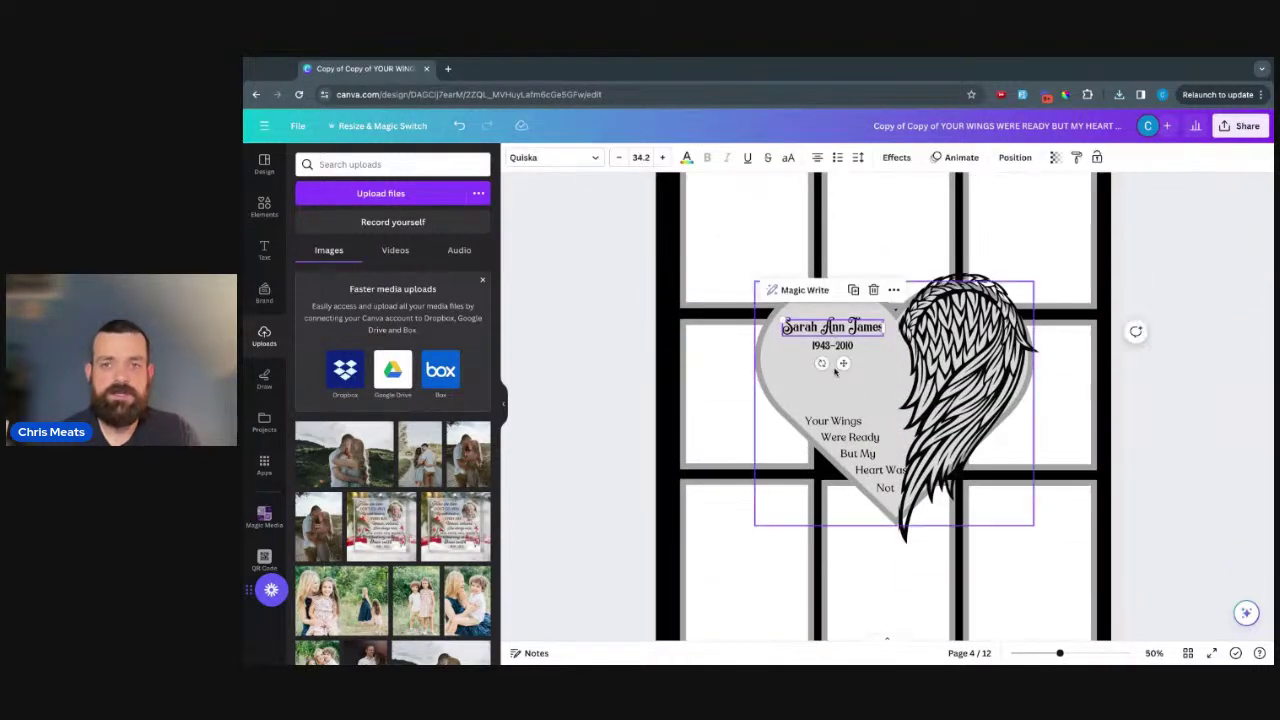
shift+click(833, 346)
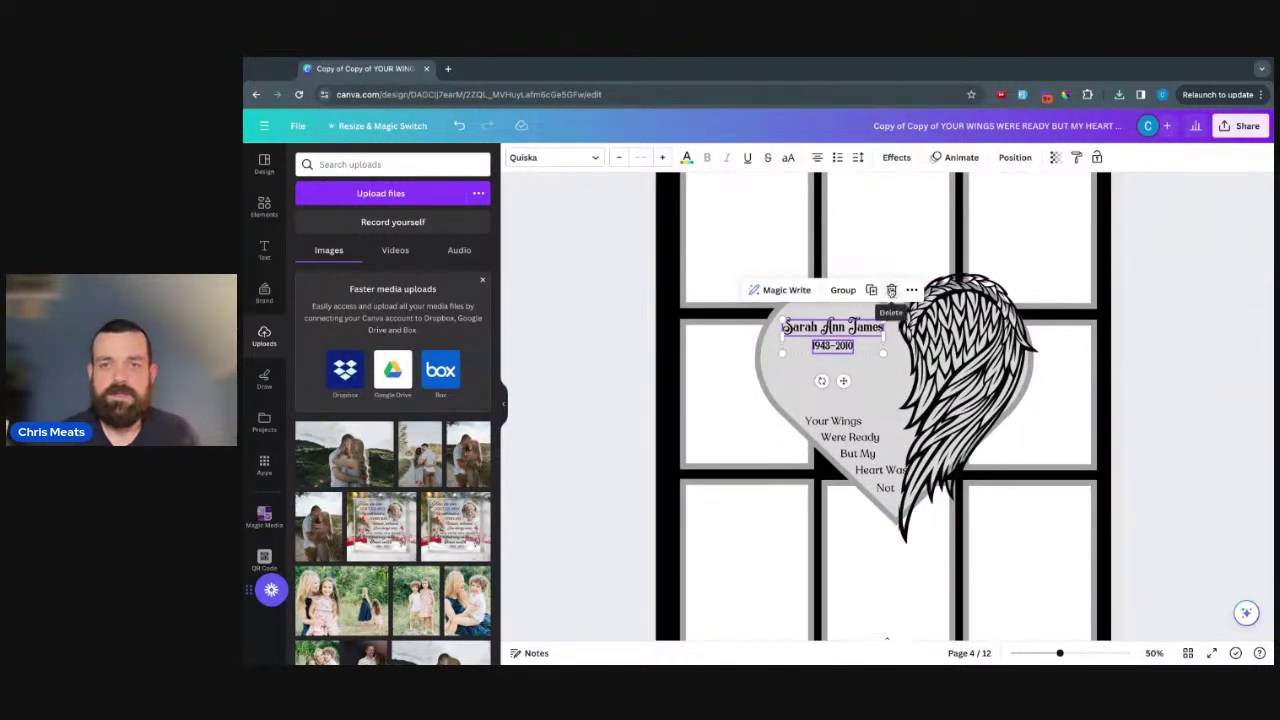
click(891, 290)
- Delete the name and dates text from the heart in the purple design on page 7
scroll(724, 414, down, 10)
scroll(725, 414, down, 15)
click(833, 390)
shift+click(836, 412)
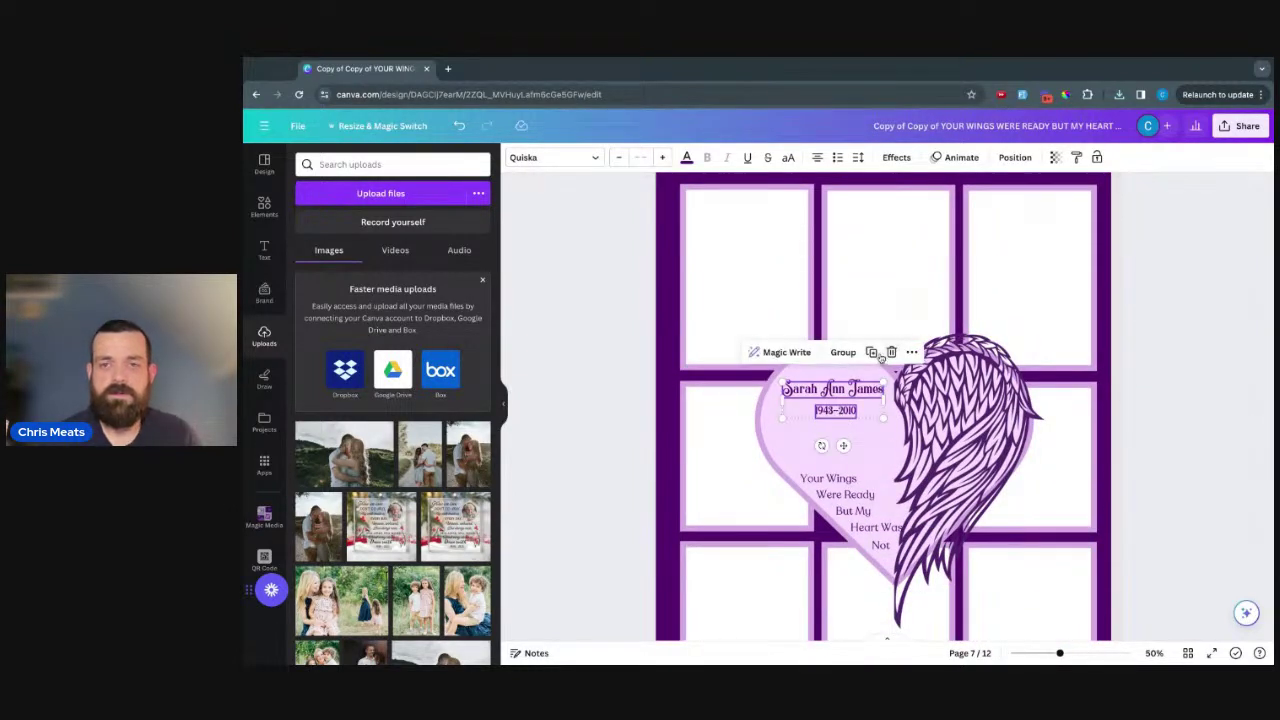
click(890, 353)
- Download pages 1, 4 and 7 as PNG files with a transparent background
click(1240, 128)
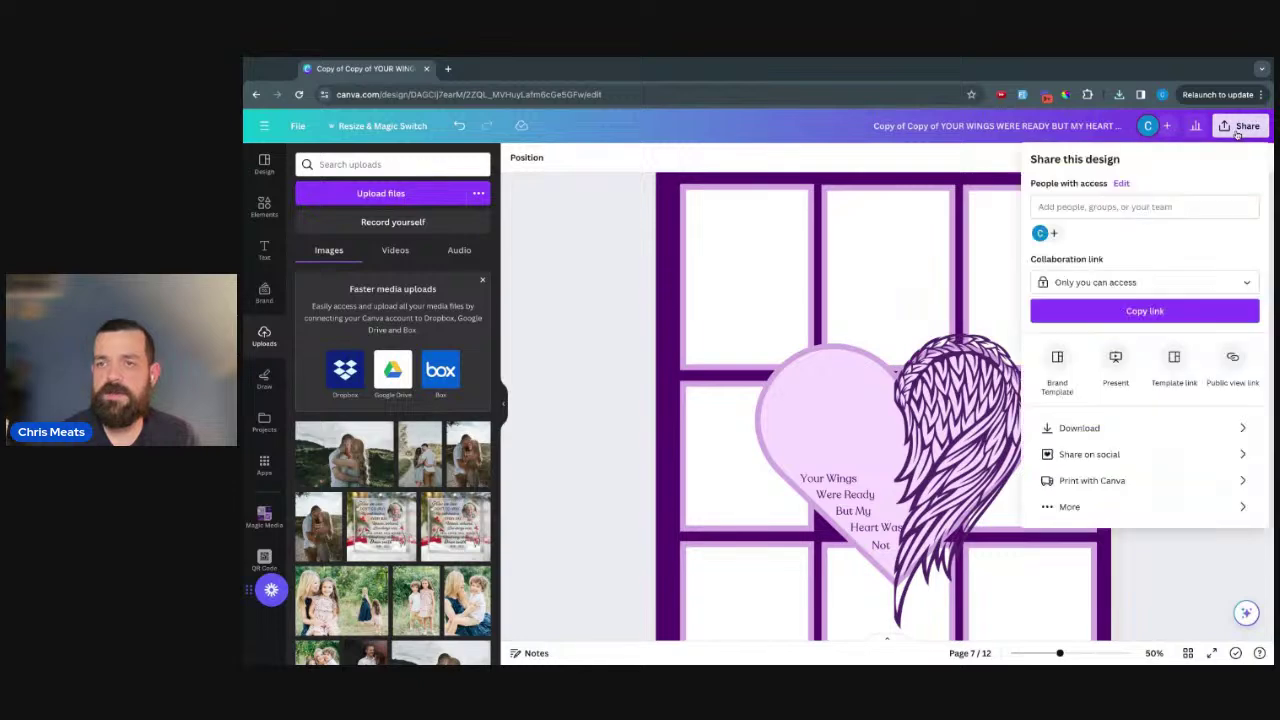
click(1108, 424)
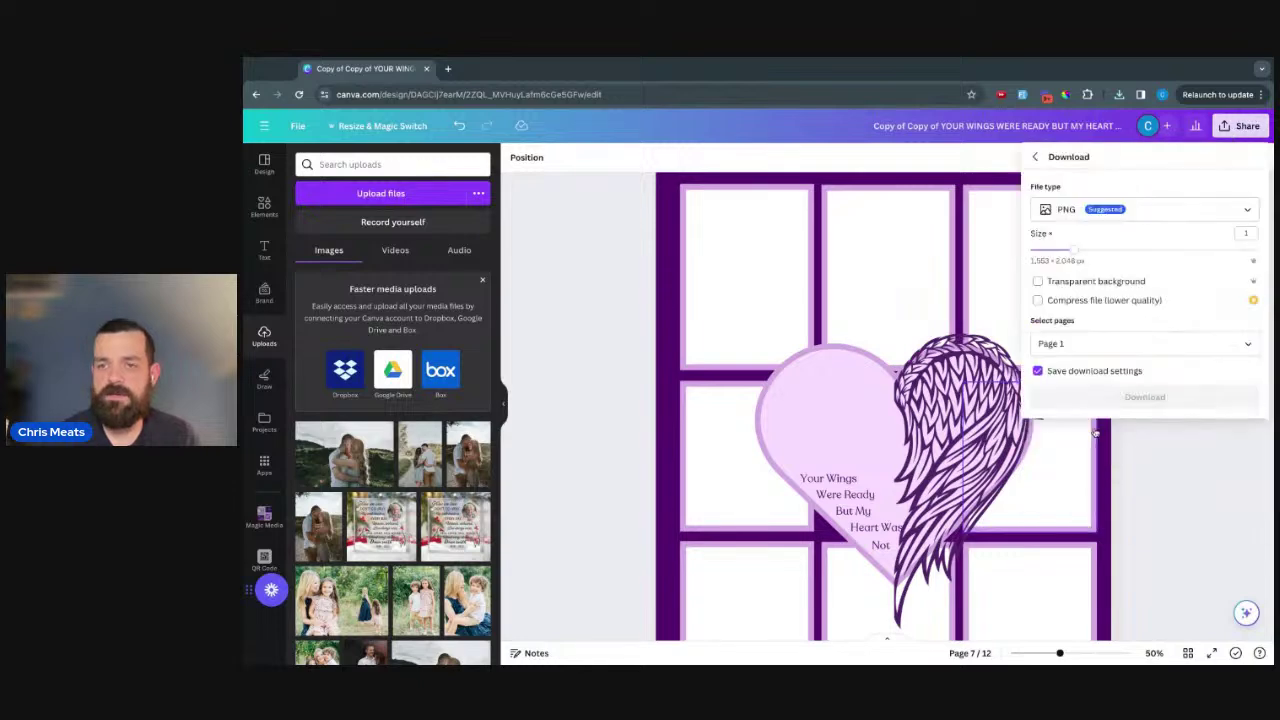
click(1178, 348)
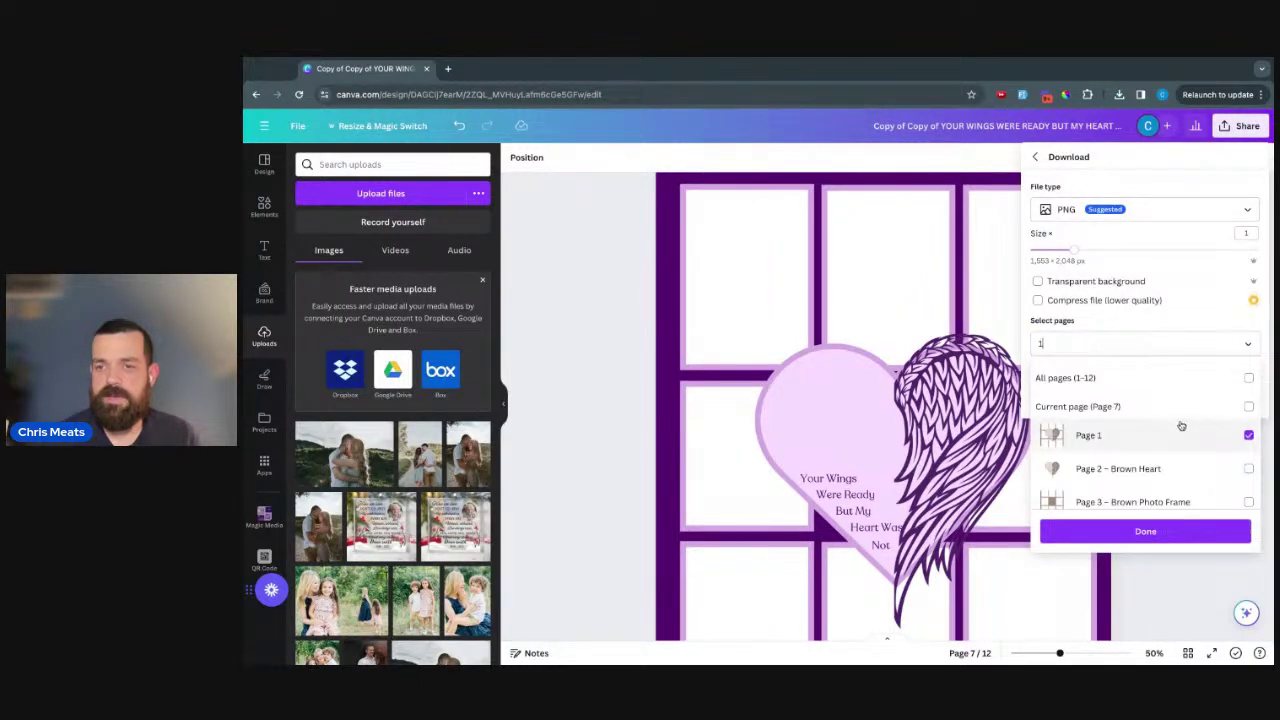
scroll(1180, 423, down, 2)
scroll(1181, 425, down, 1)
click(1247, 424)
scroll(1145, 426, down, 3)
scroll(1143, 428, up, 2)
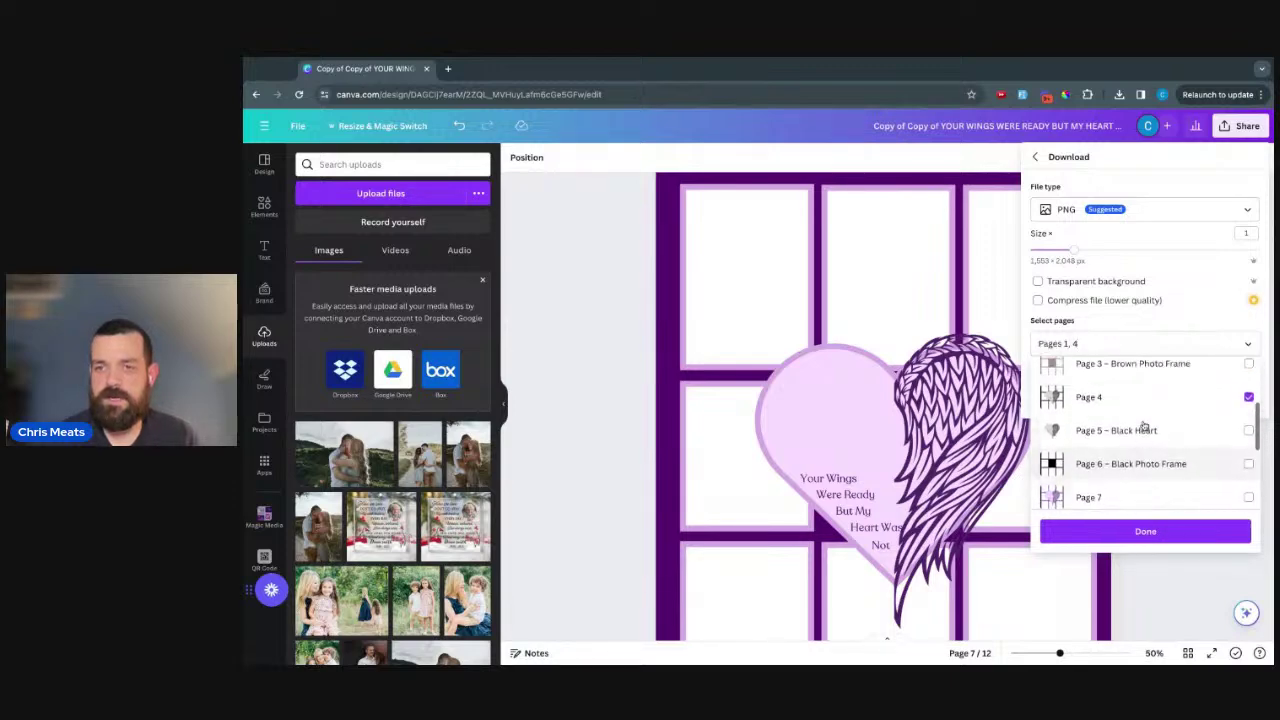
scroll(1143, 424, down, 3)
click(1249, 406)
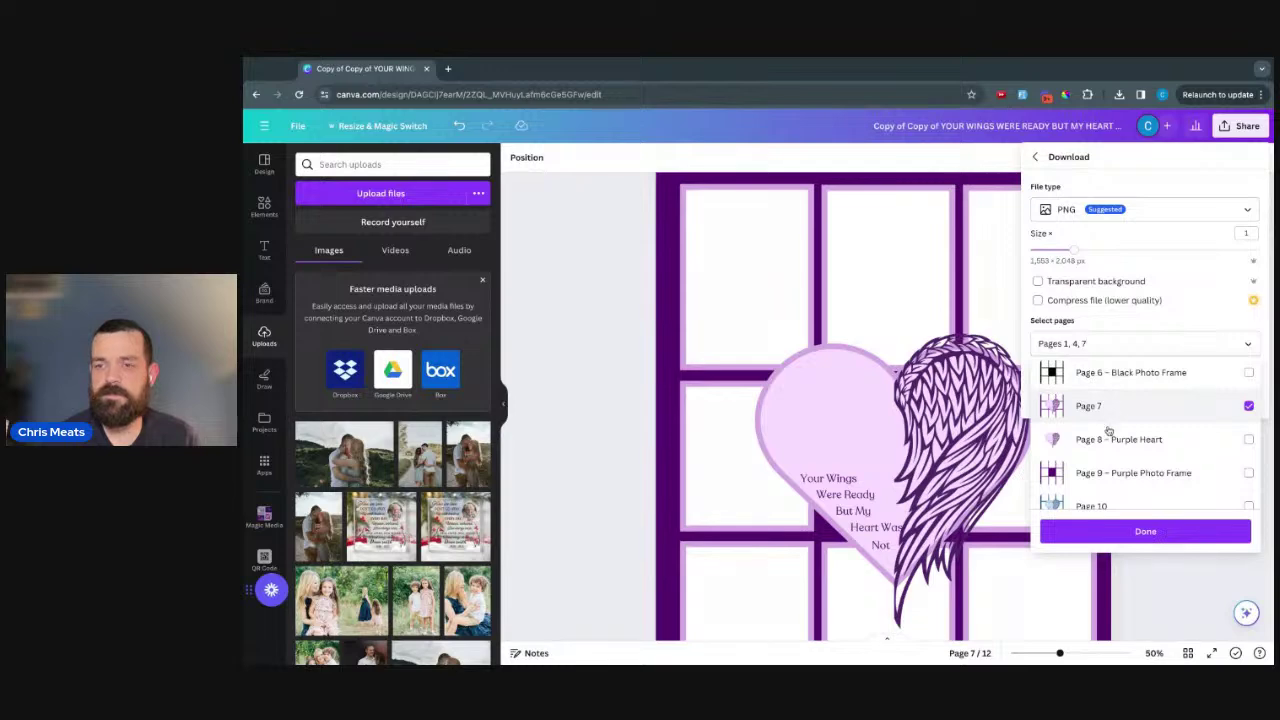
click(1110, 530)
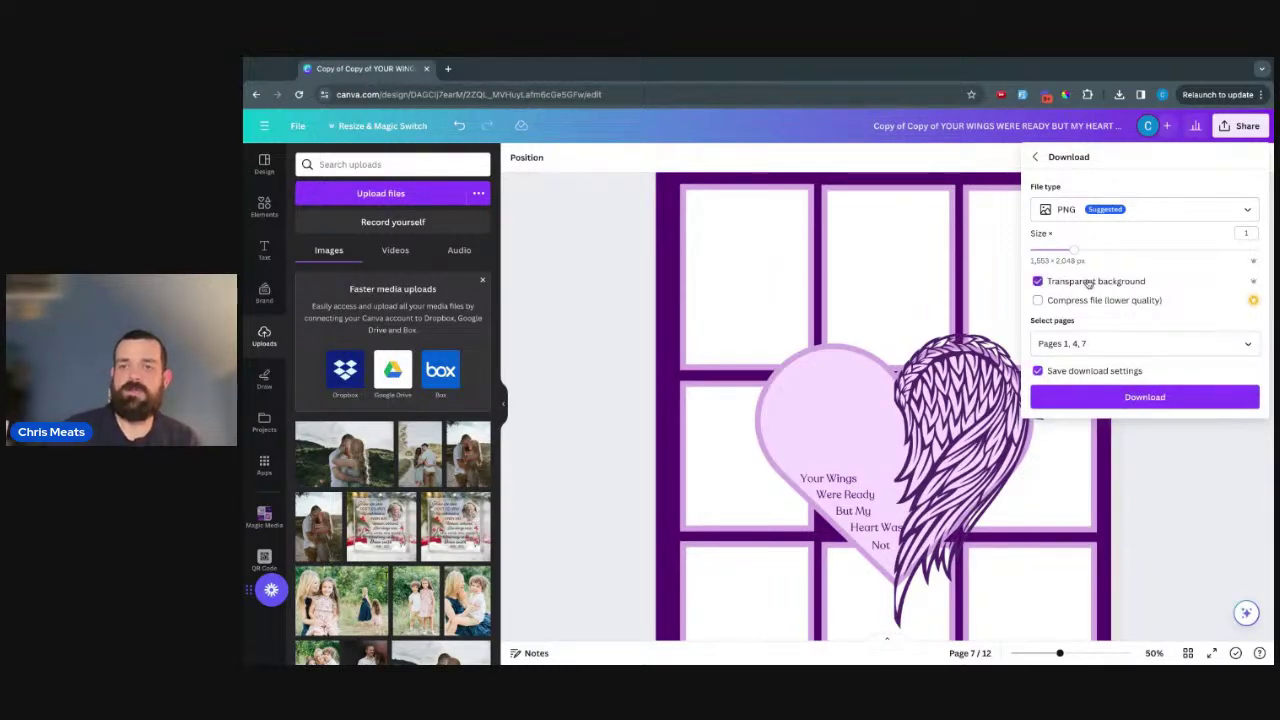
click(1130, 398)
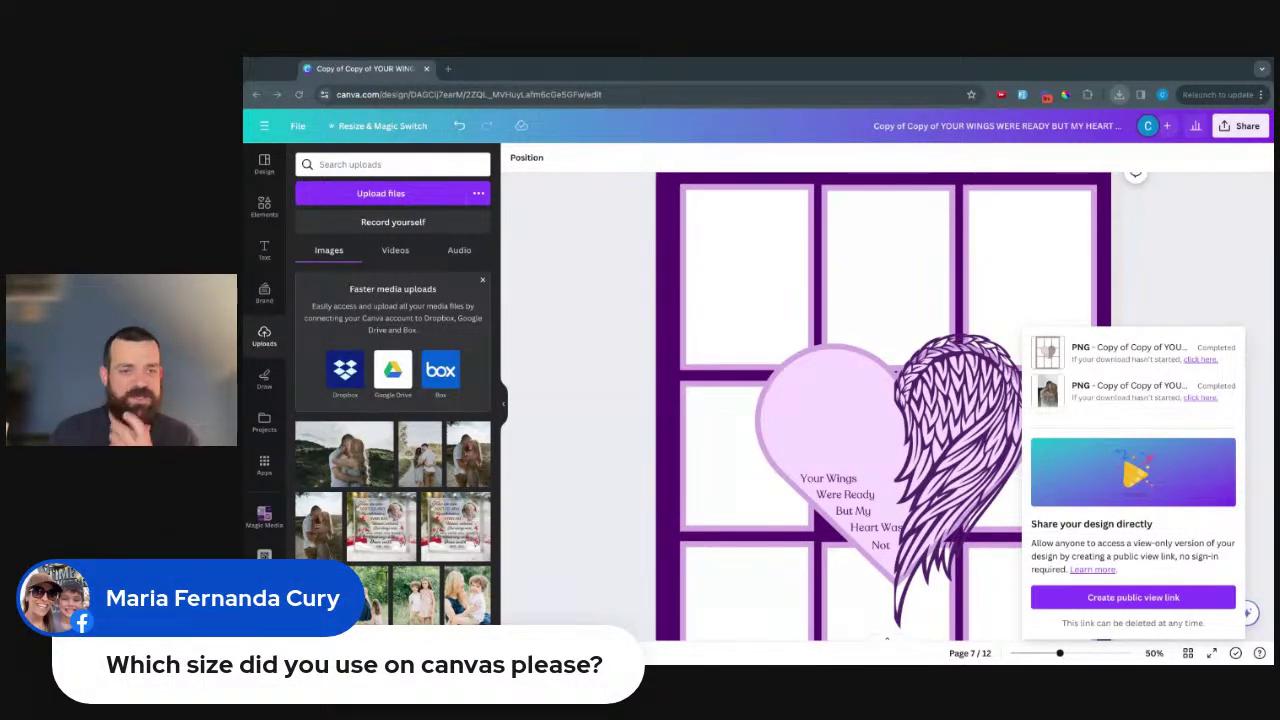
- Open the Anywhere POD dashboard at app.anywherepod.com in a new browser tab
click(695, 147)
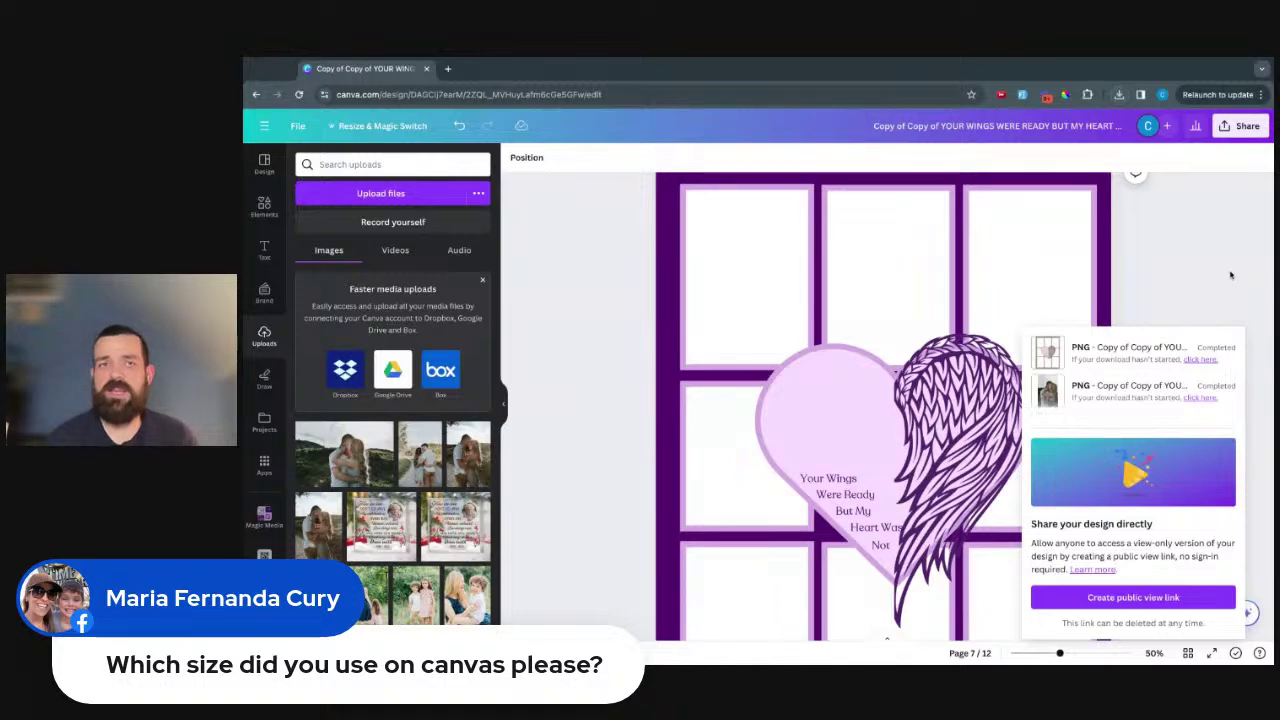
click(447, 68)
text(app.anywherepod.com)
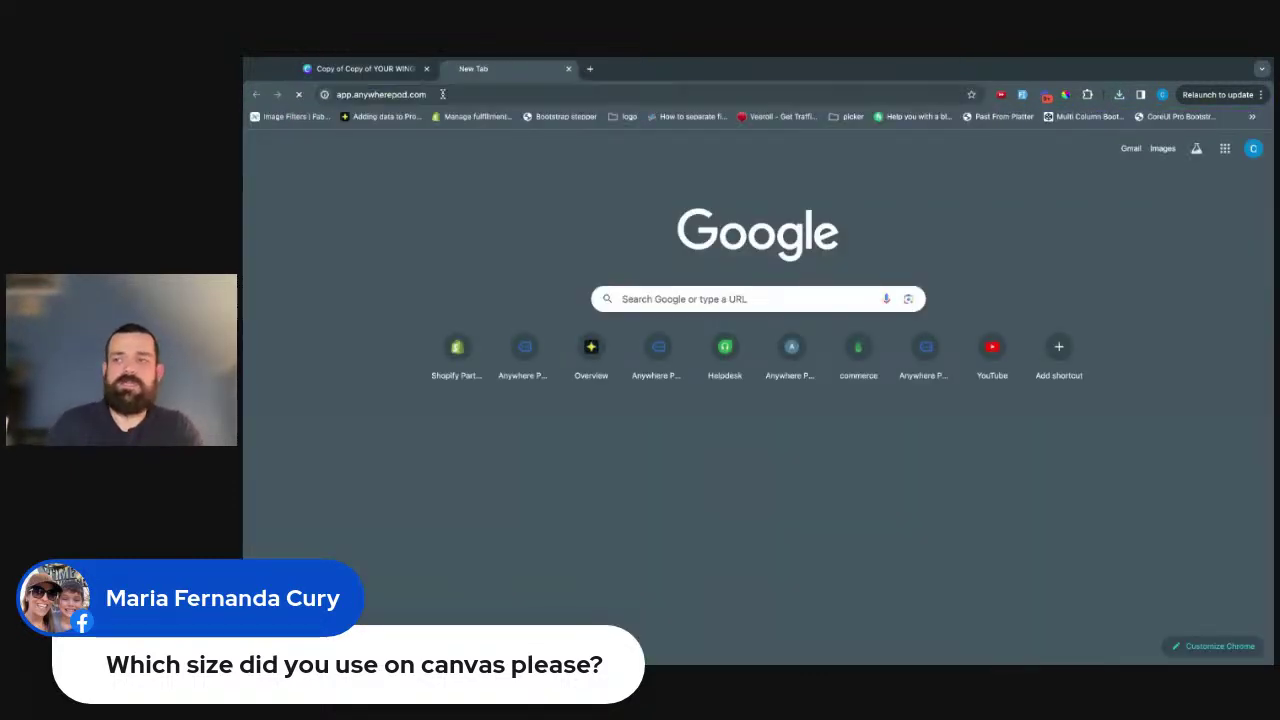
key(Return)
click(664, 443)
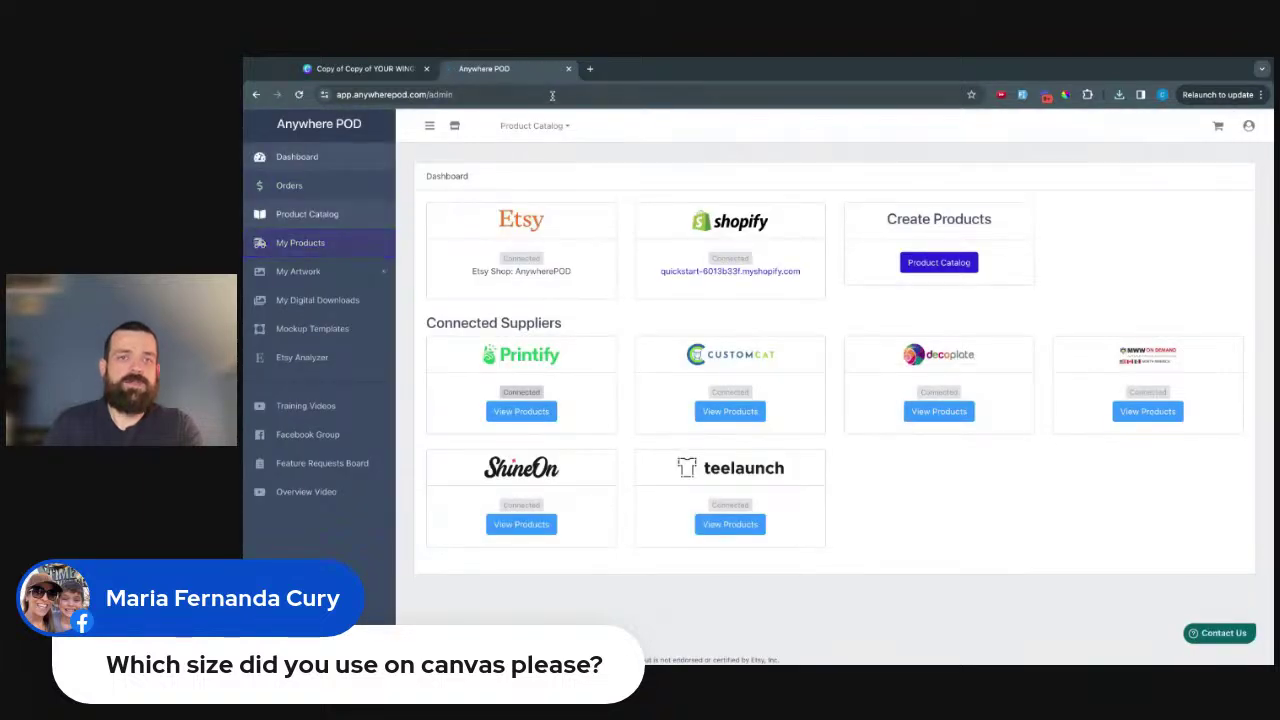
- Filter the product catalog to CustomCat and open its Blankets category
click(534, 127)
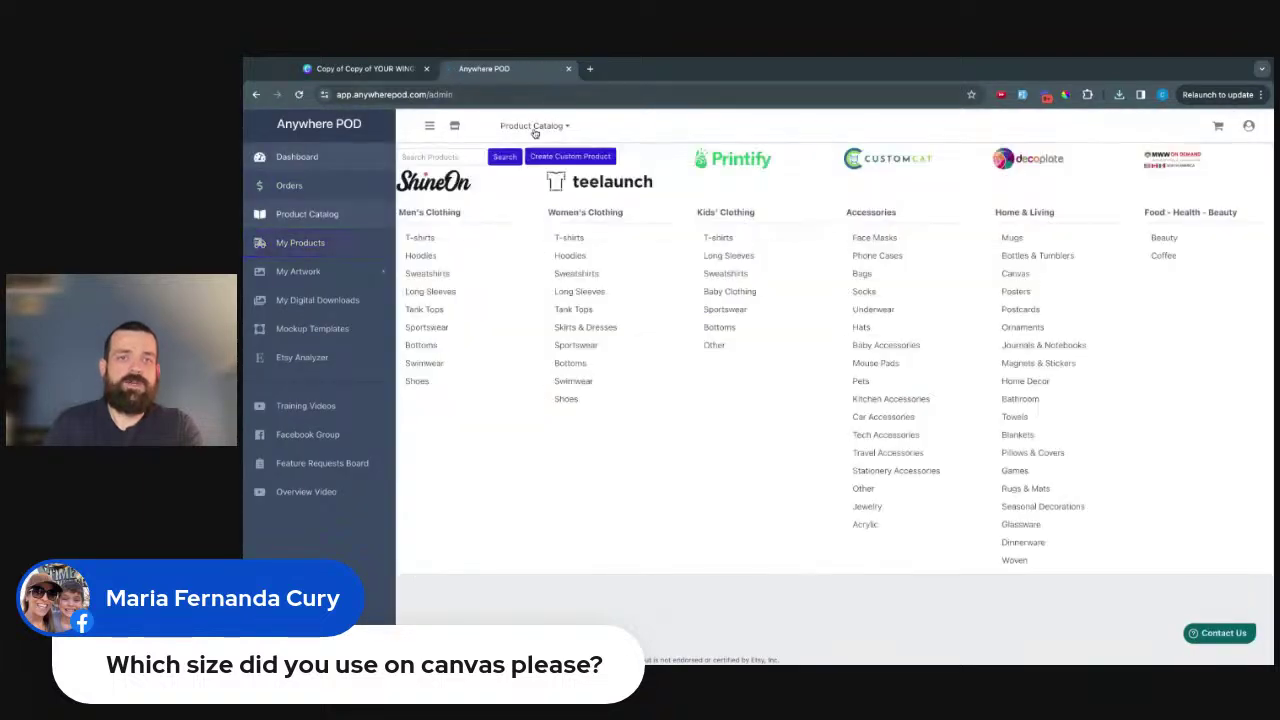
click(877, 165)
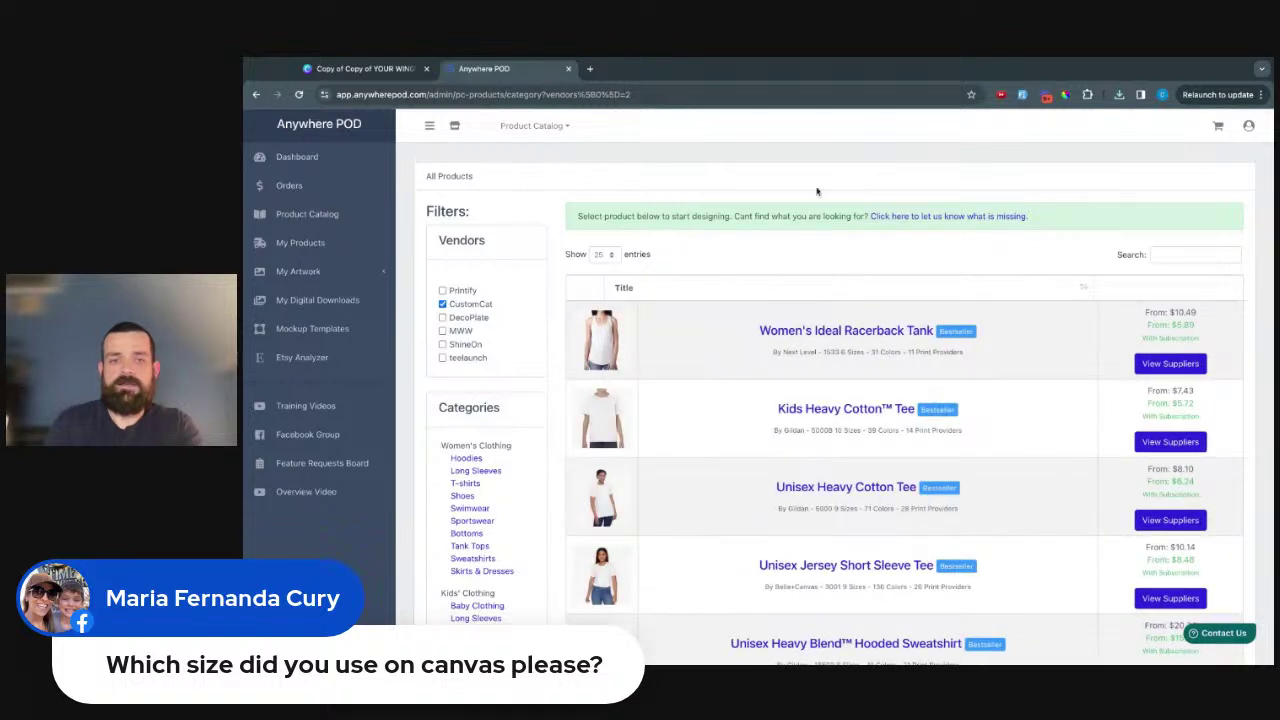
click(540, 127)
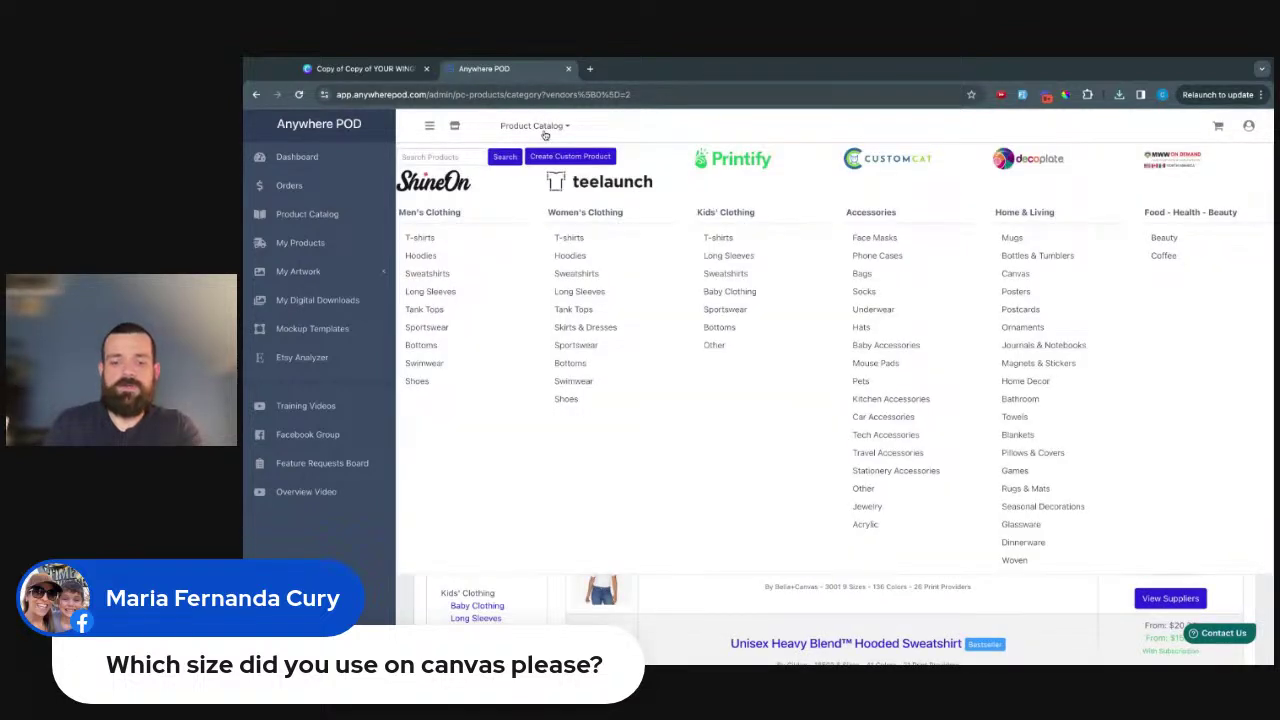
click(1038, 436)
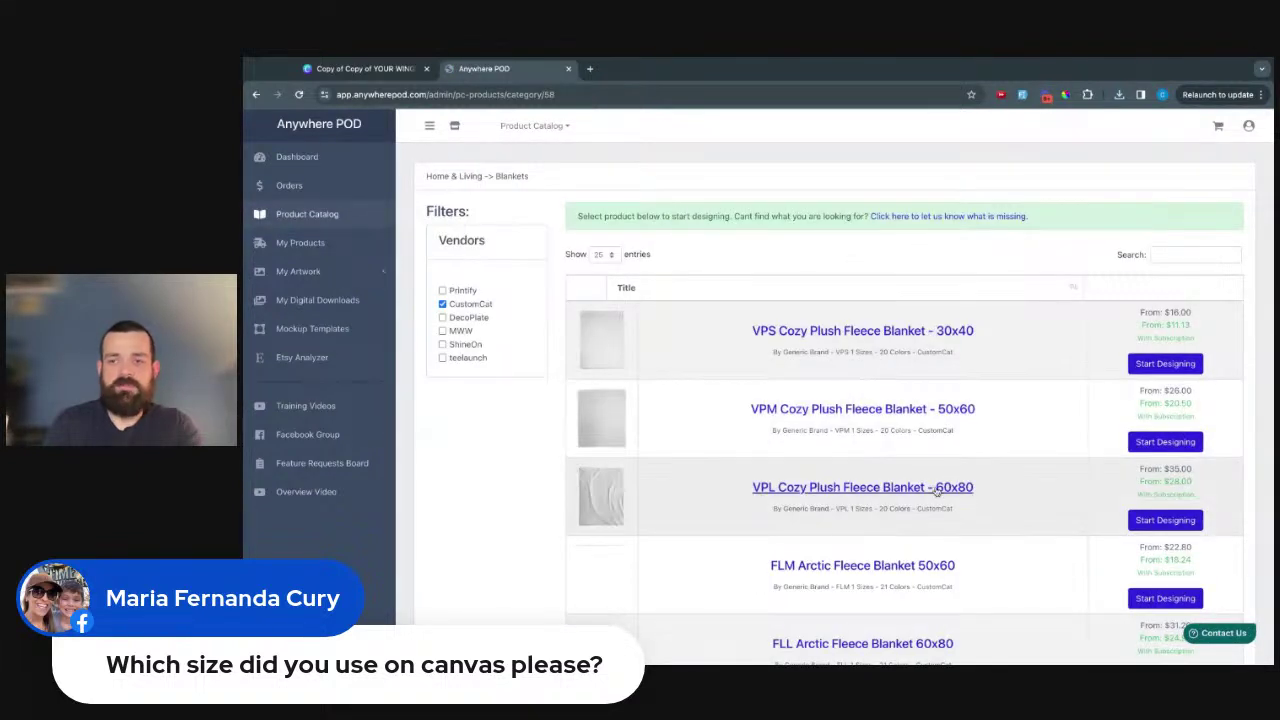
- Start designing the VPL Cozy Plush Fleece Blanket - 60x80, dismiss the new artwork prompt, and highlight the front print dimensions
click(1170, 522)
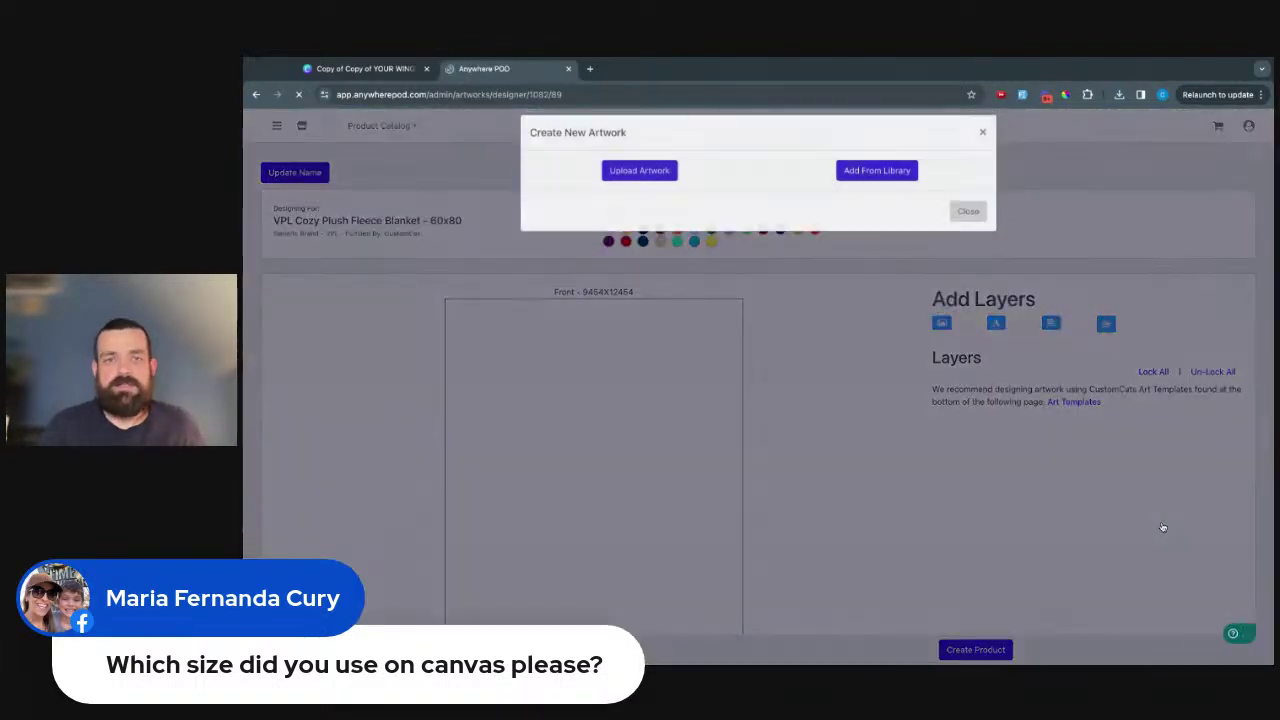
click(967, 222)
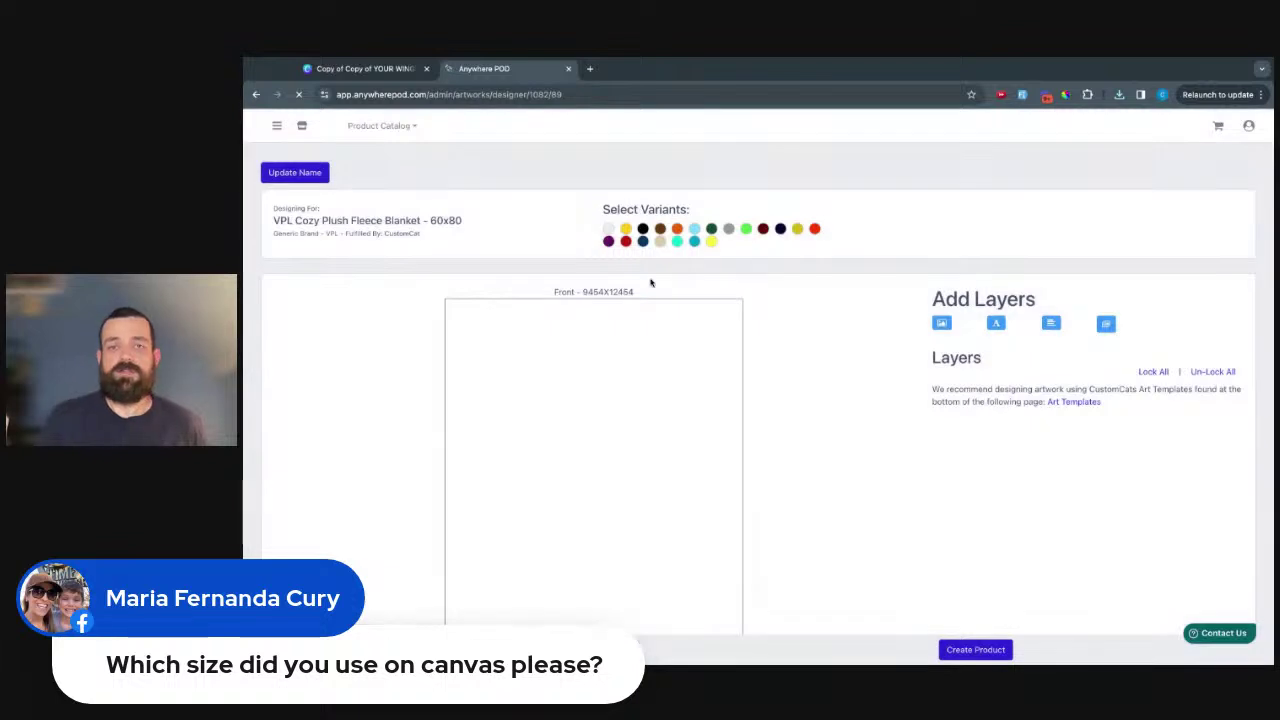
drag(641, 296, 566, 292)
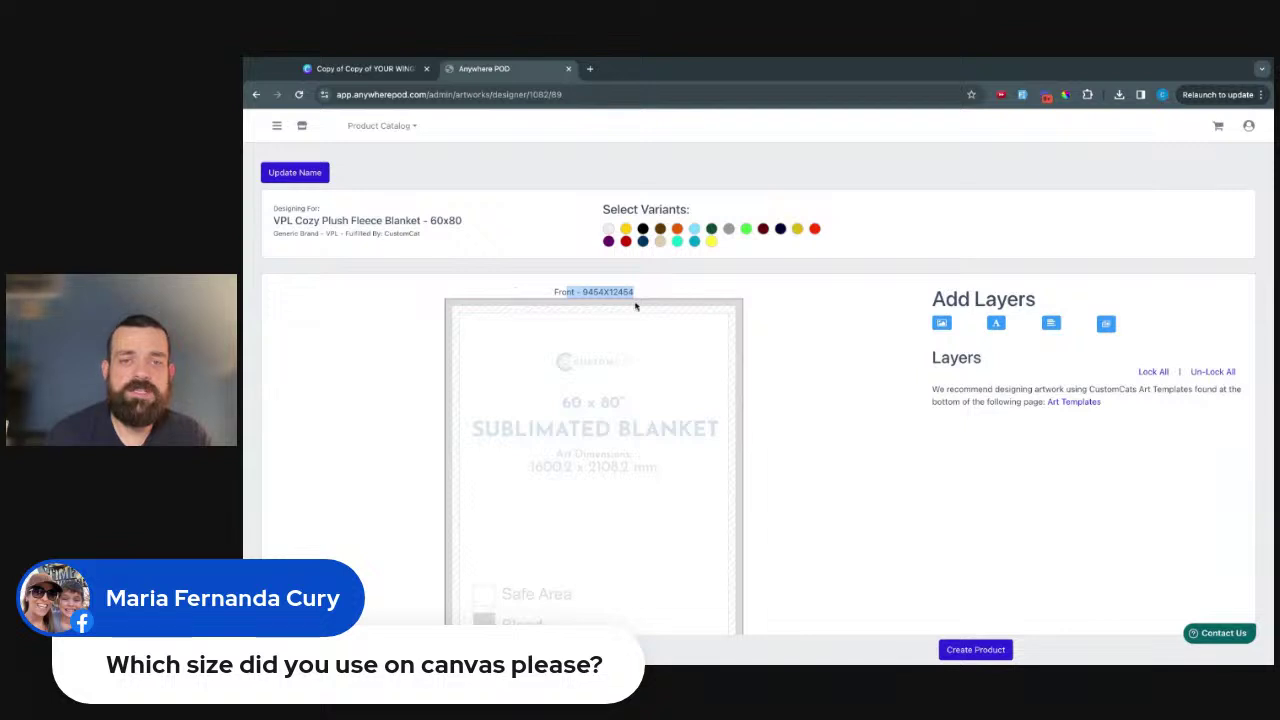
- Switch to Canva, set the PNG download size multiplier to 3 for pages 1, 4 and 7, and close the download settings
click(365, 69)
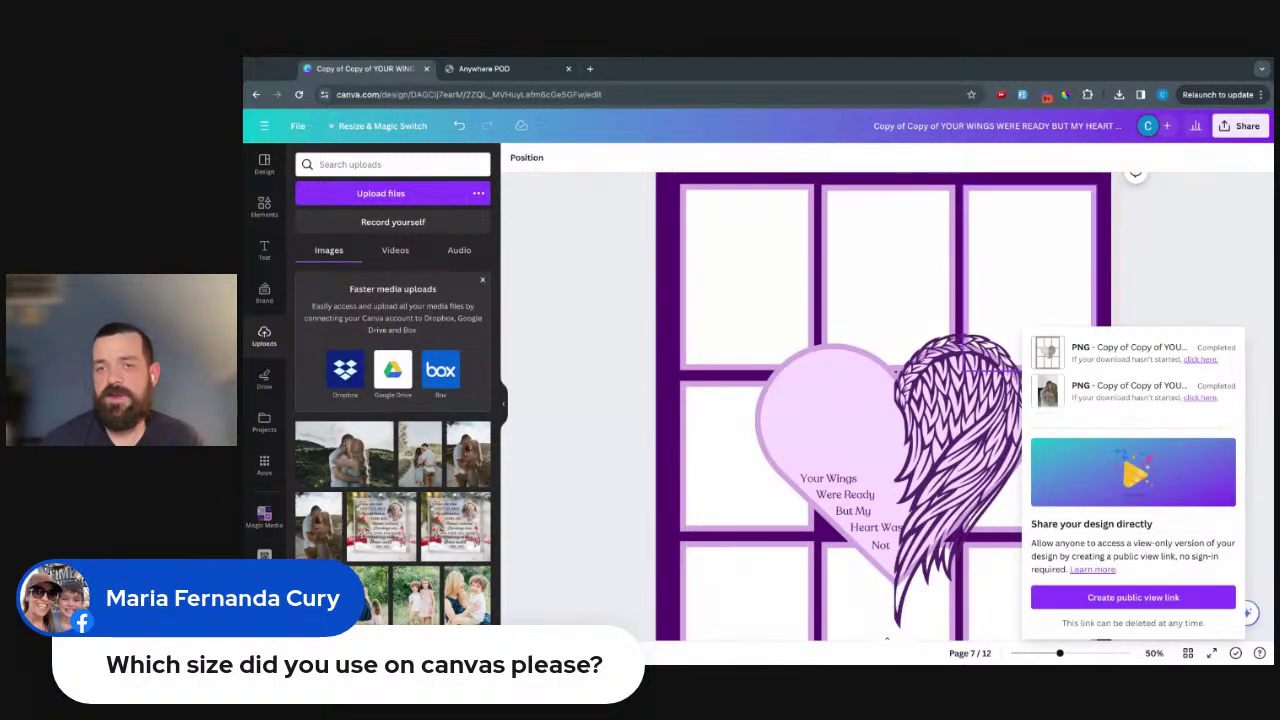
click(1236, 129)
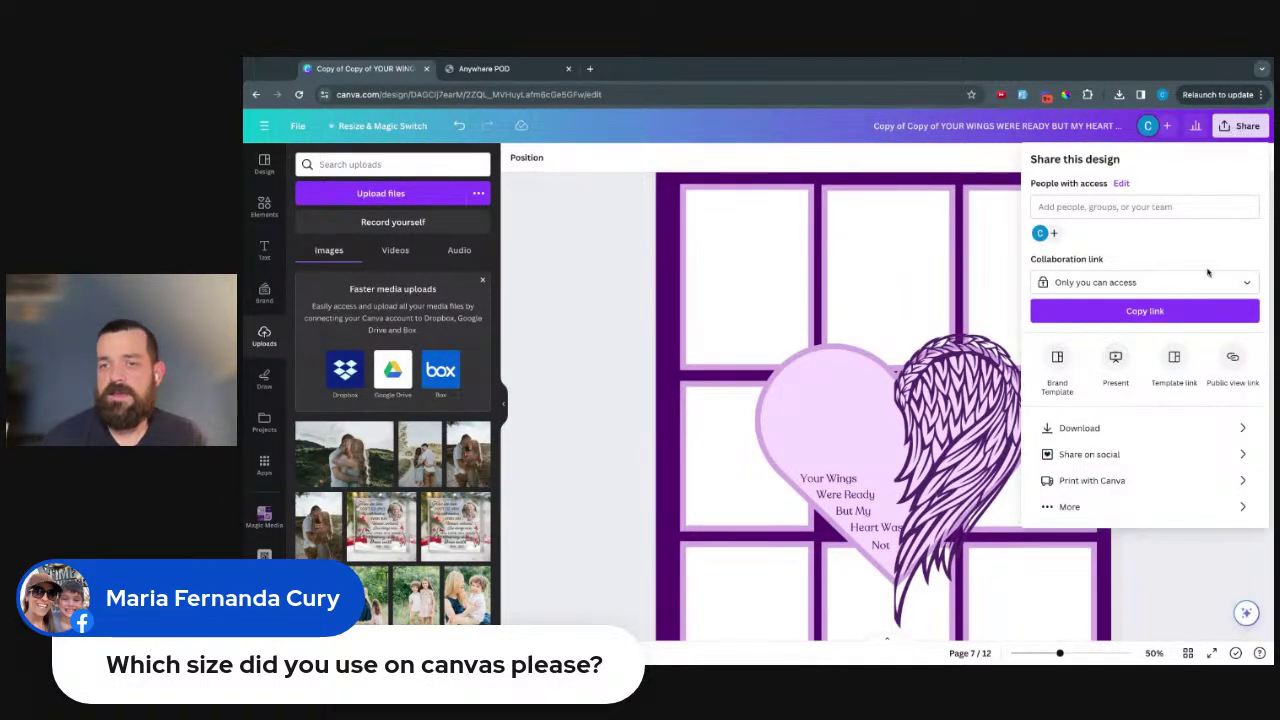
click(1194, 440)
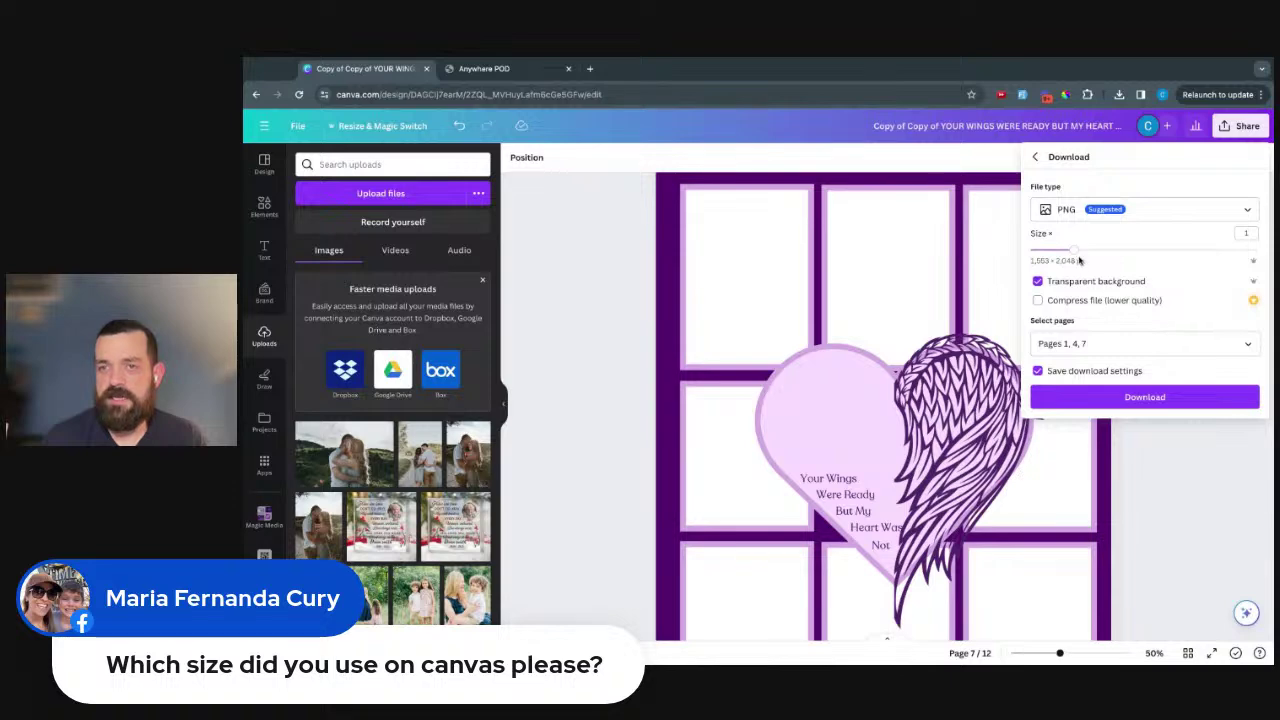
click(1252, 232)
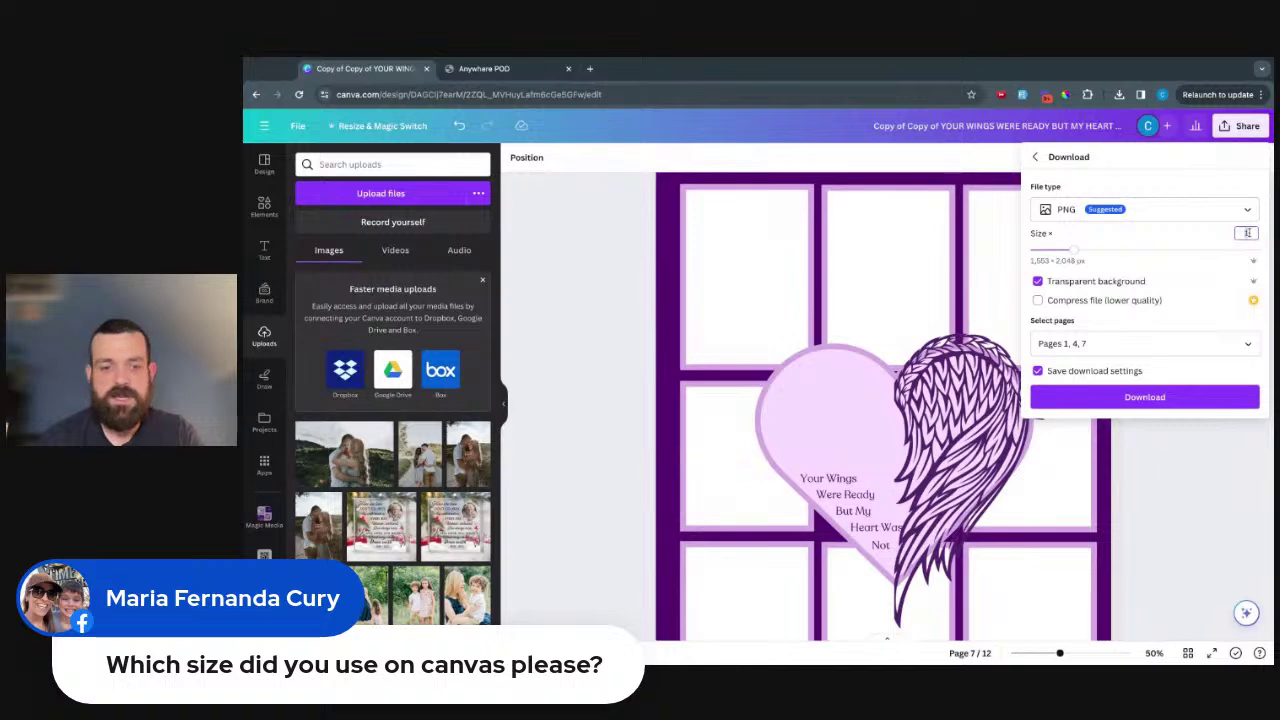
click(1245, 248)
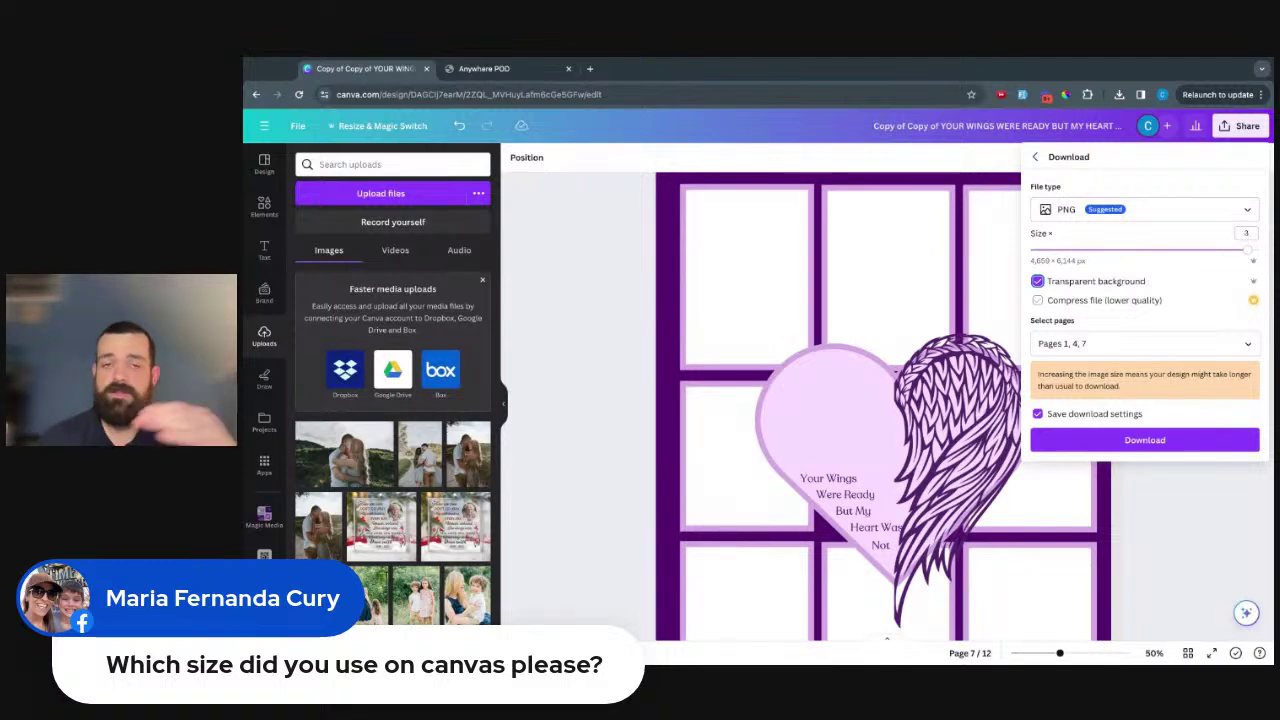
click(1165, 546)
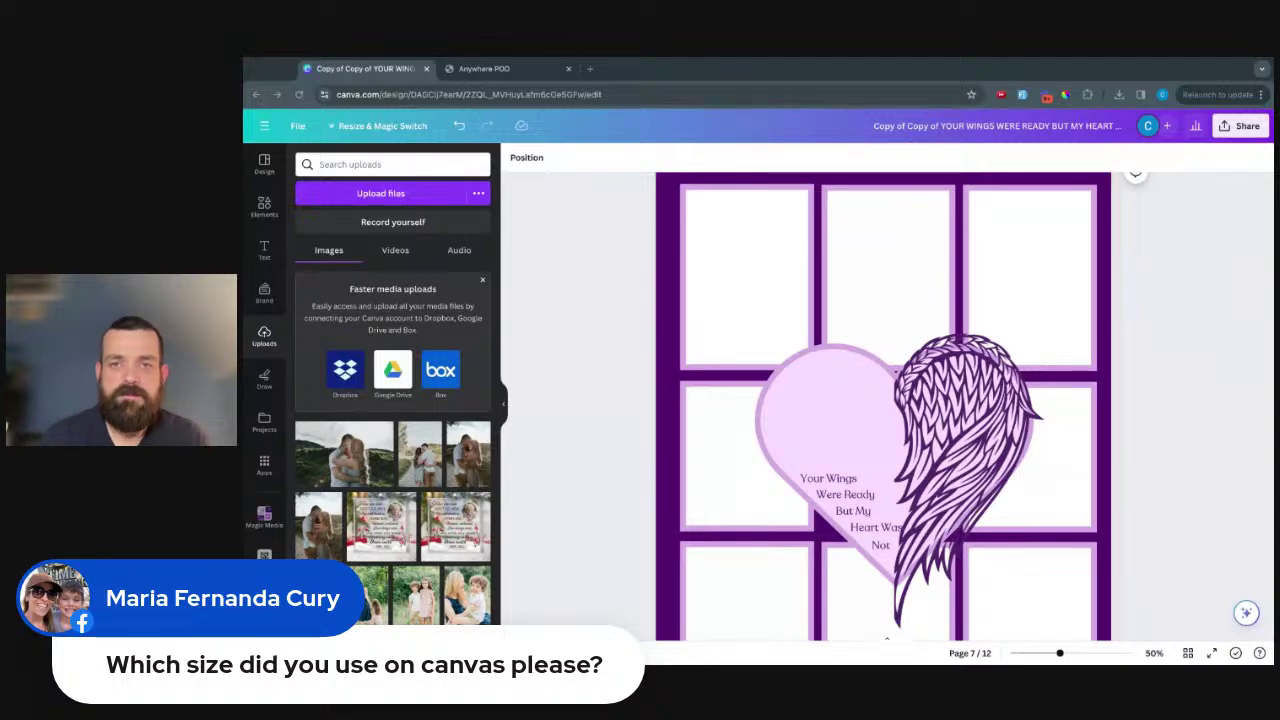
- Switch to Anywhere POD and upload 1.png as the artwork for the 60x80 blanket
click(484, 68)
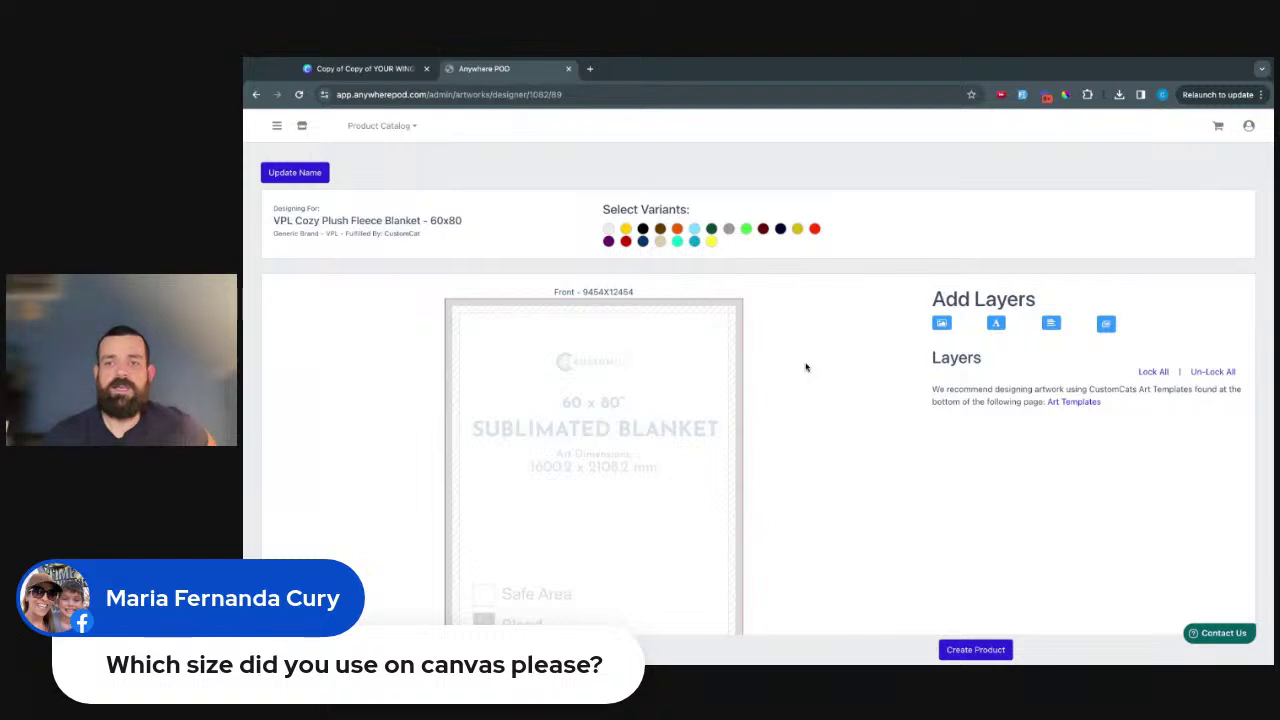
click(608, 228)
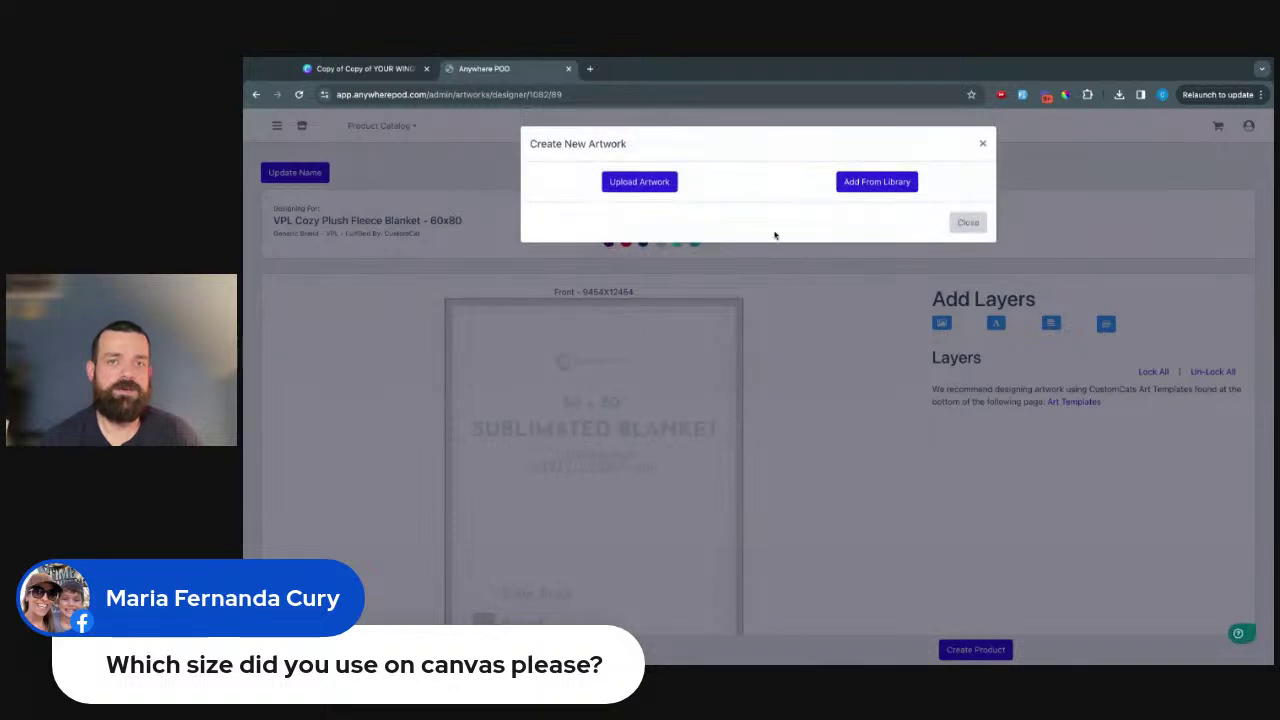
click(645, 189)
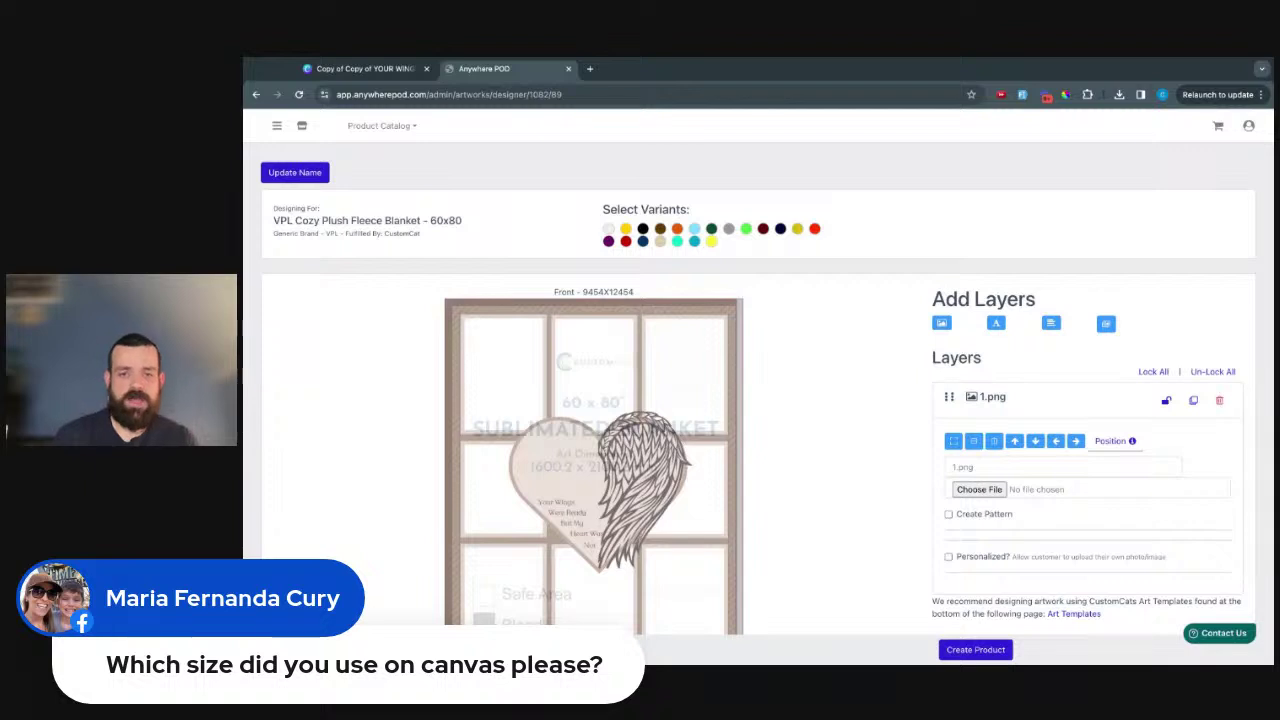
- Maximize the 1.png layer on the blanket's front print area
scroll(806, 426, down, 1)
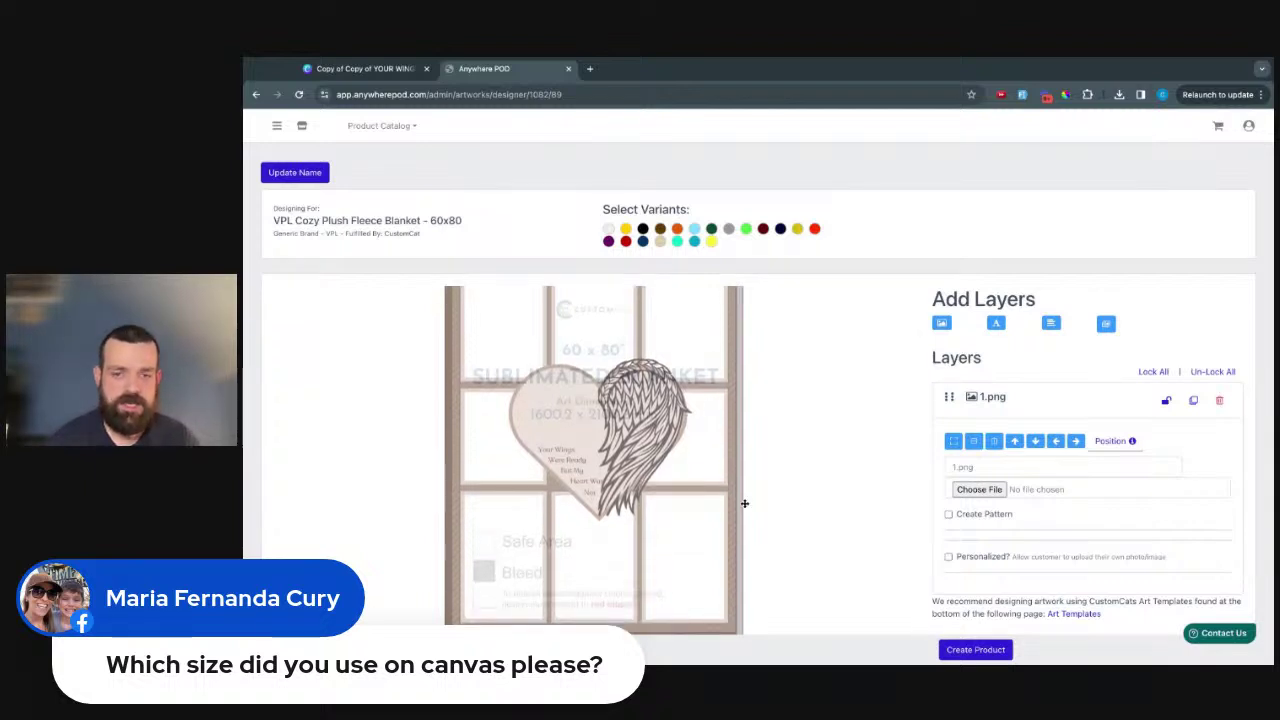
scroll(802, 508, down, 1)
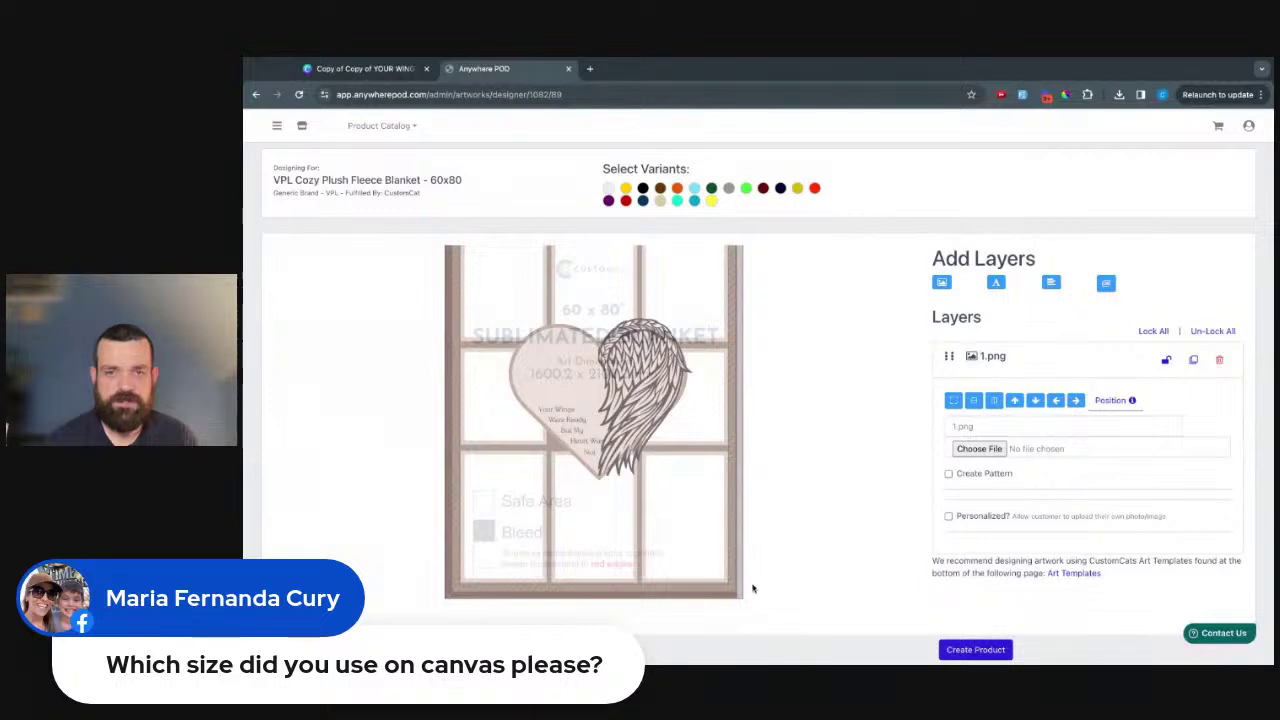
click(953, 401)
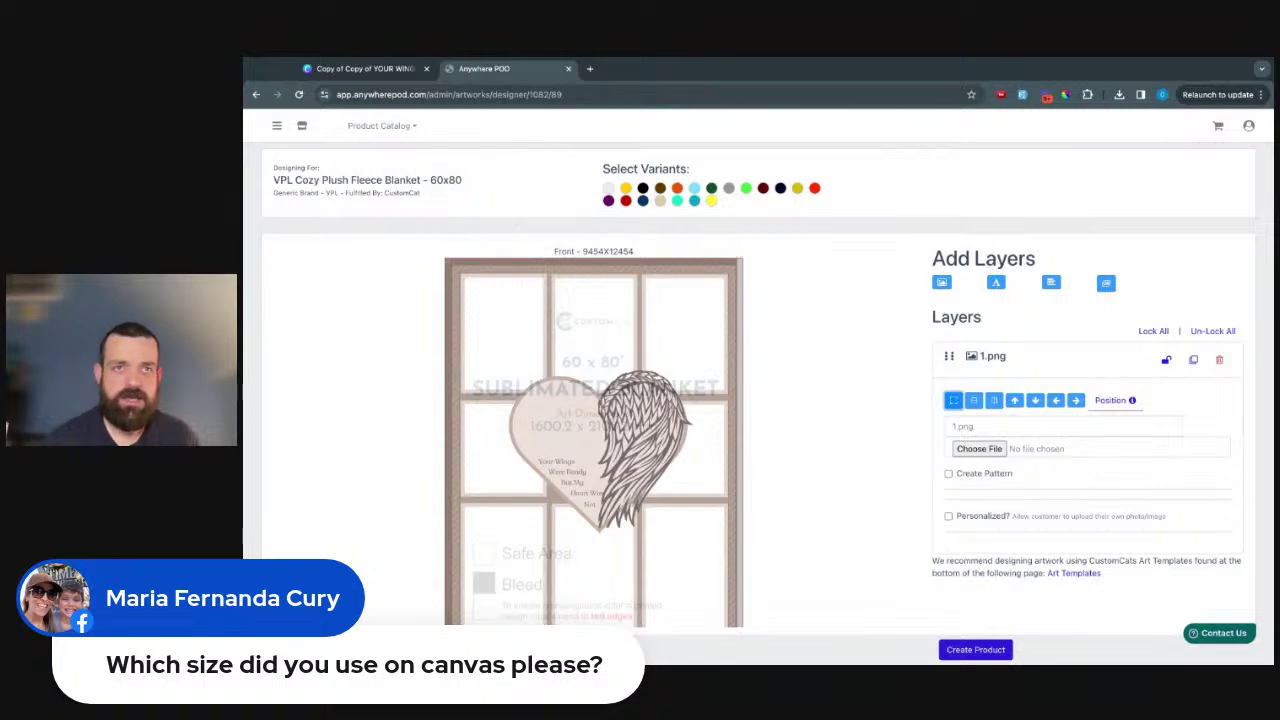
- Switch to Canva and examine how the brown frame image fits the page's right edge on pages 3 and 1
click(365, 68)
scroll(1110, 388, up, 15)
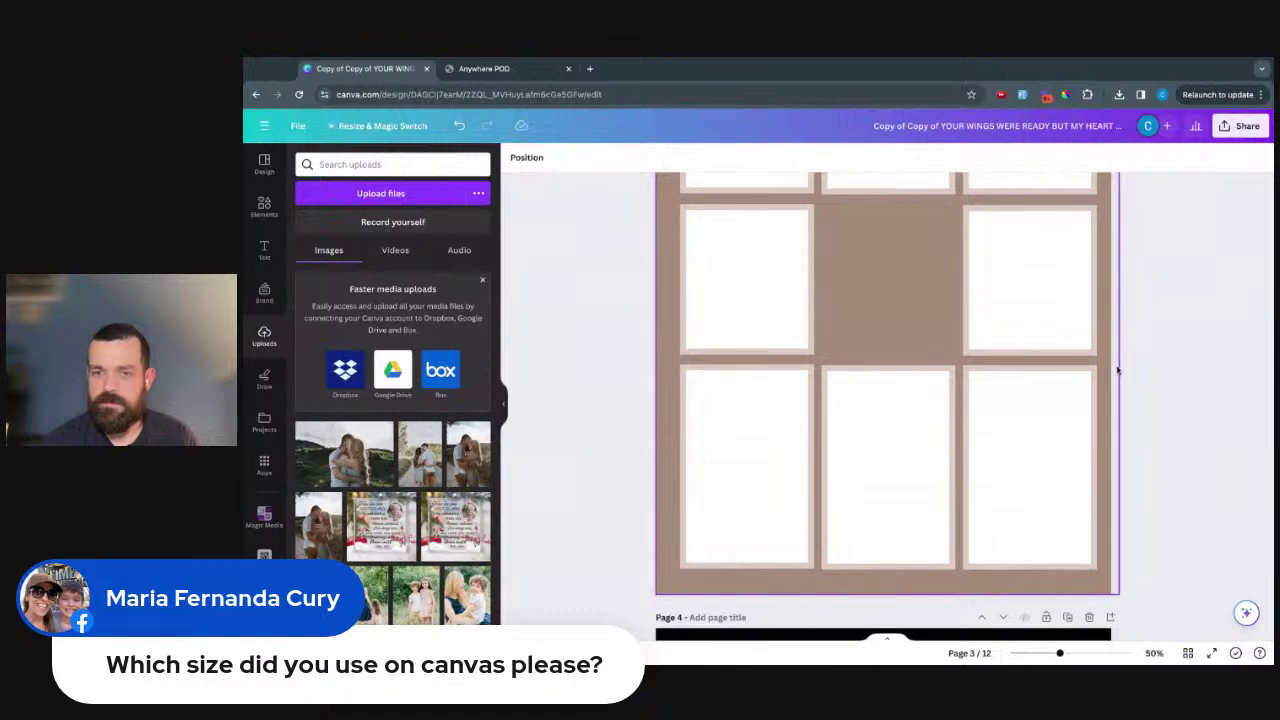
click(1117, 371)
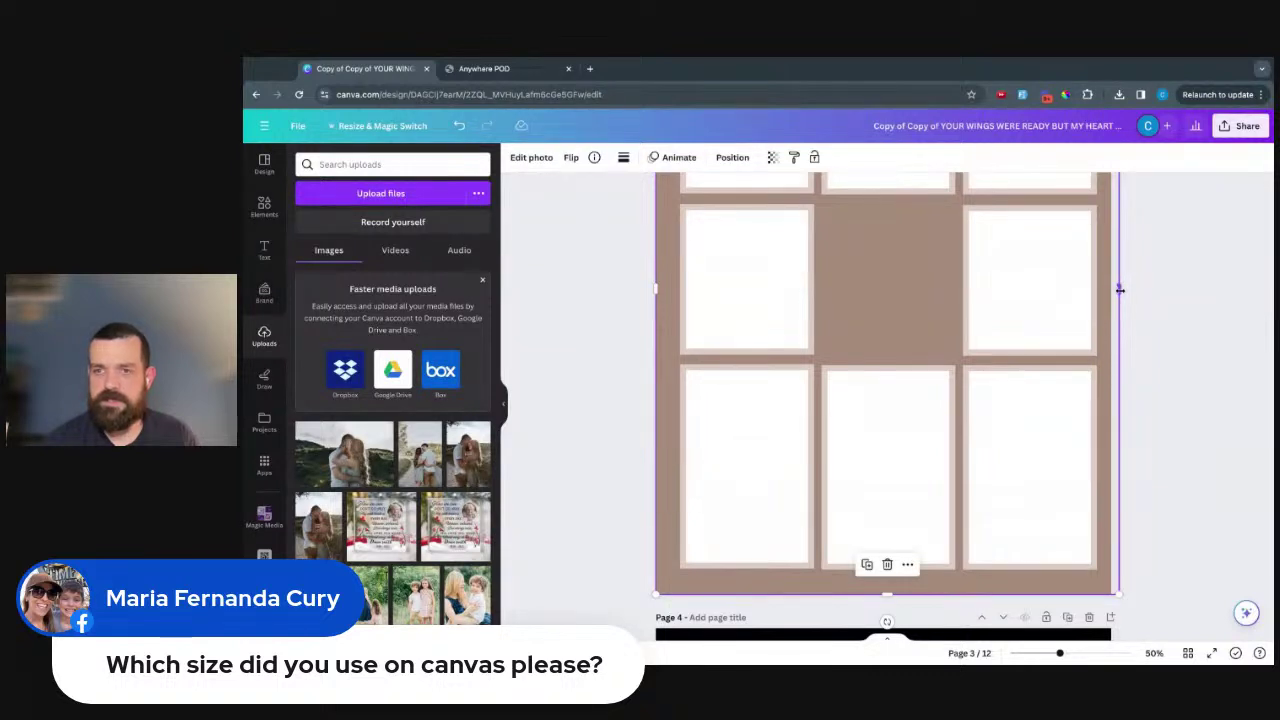
drag(1120, 290, 1118, 290)
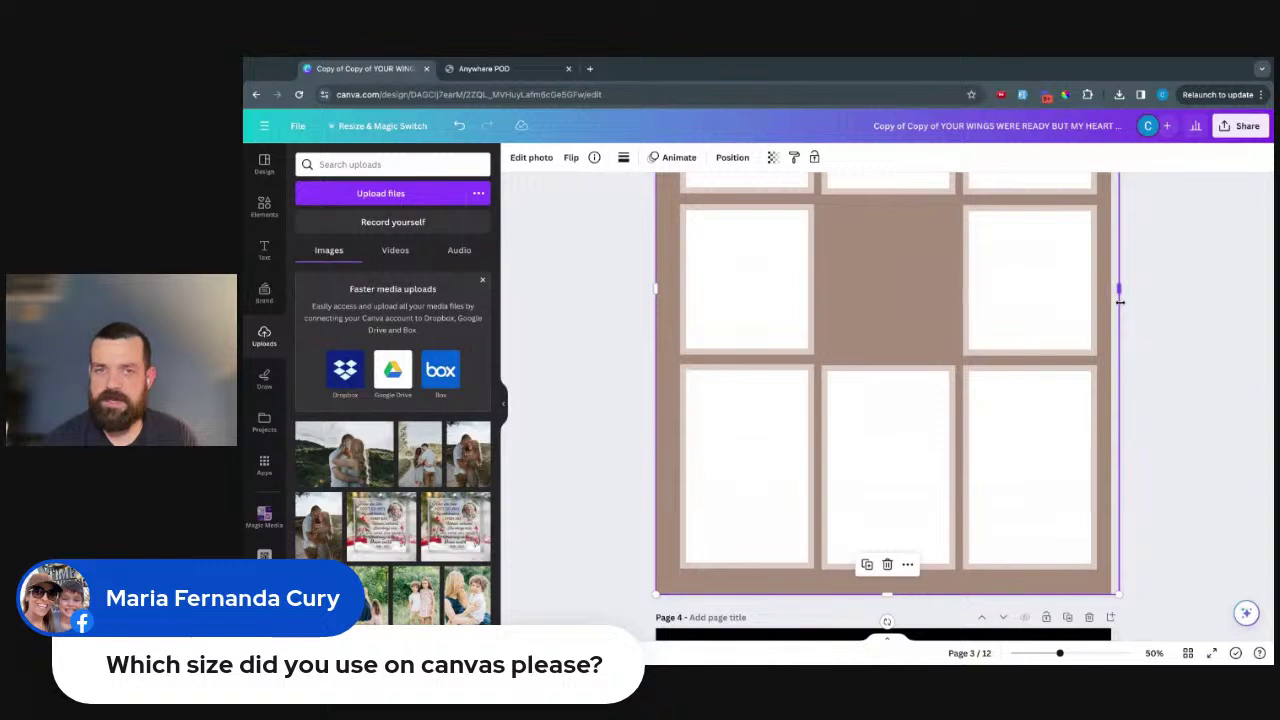
scroll(1120, 310, up, 1)
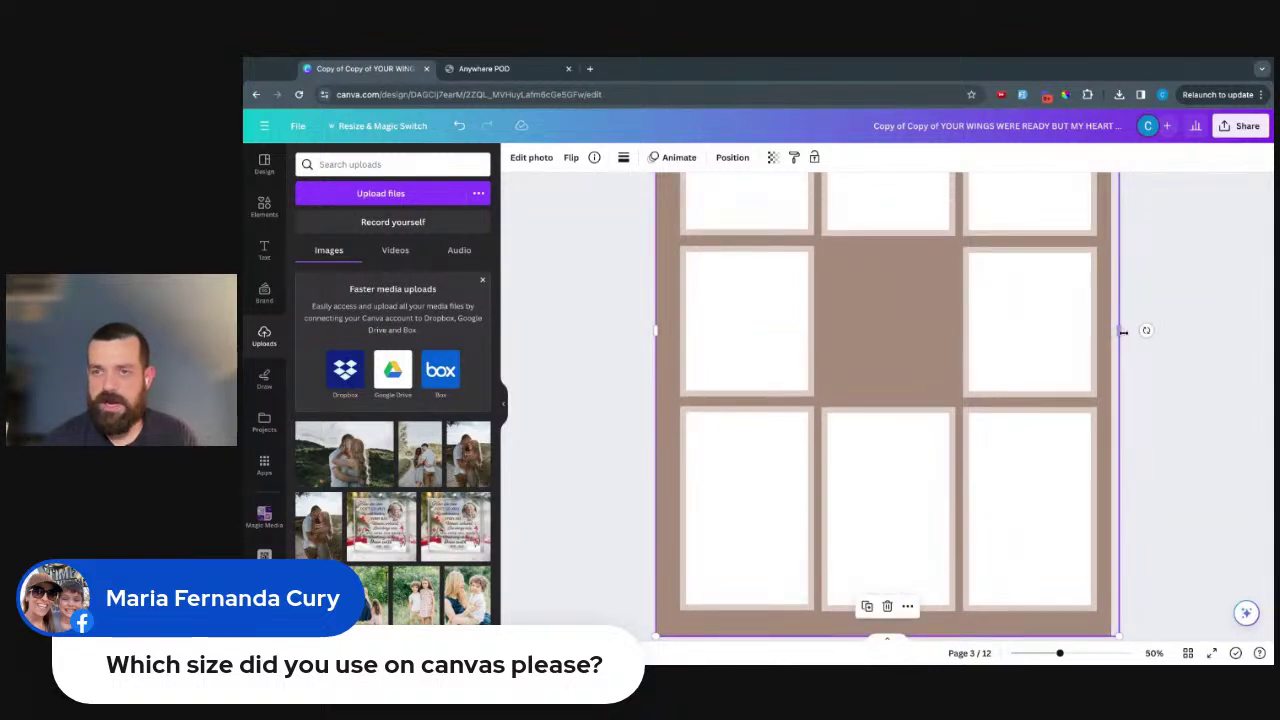
drag(1121, 330, 1118, 330)
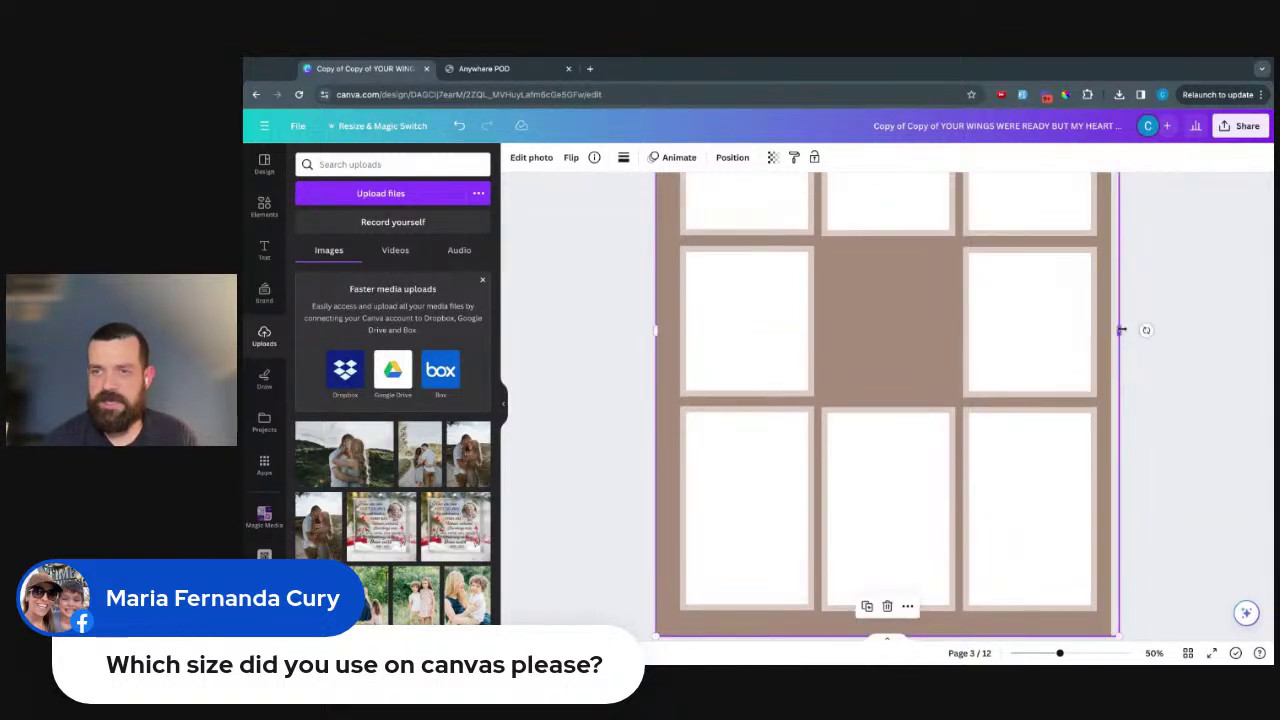
scroll(1118, 328, up, 10)
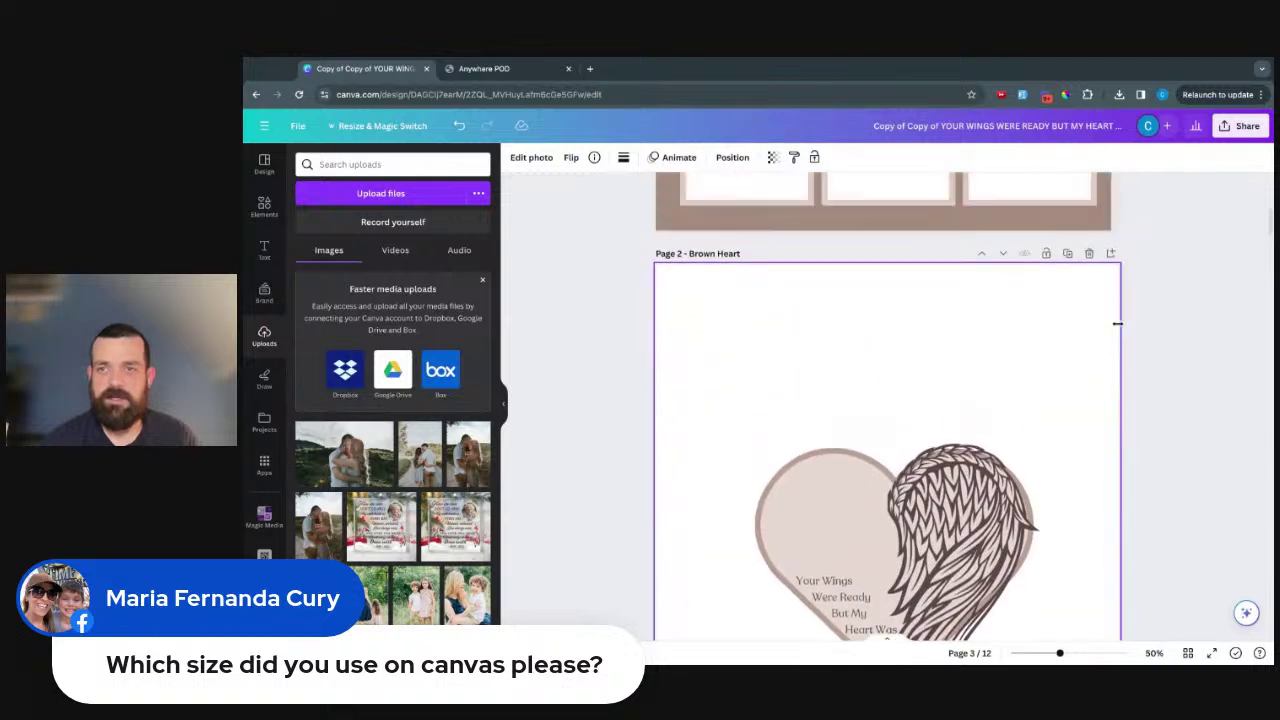
scroll(1118, 323, up, 5)
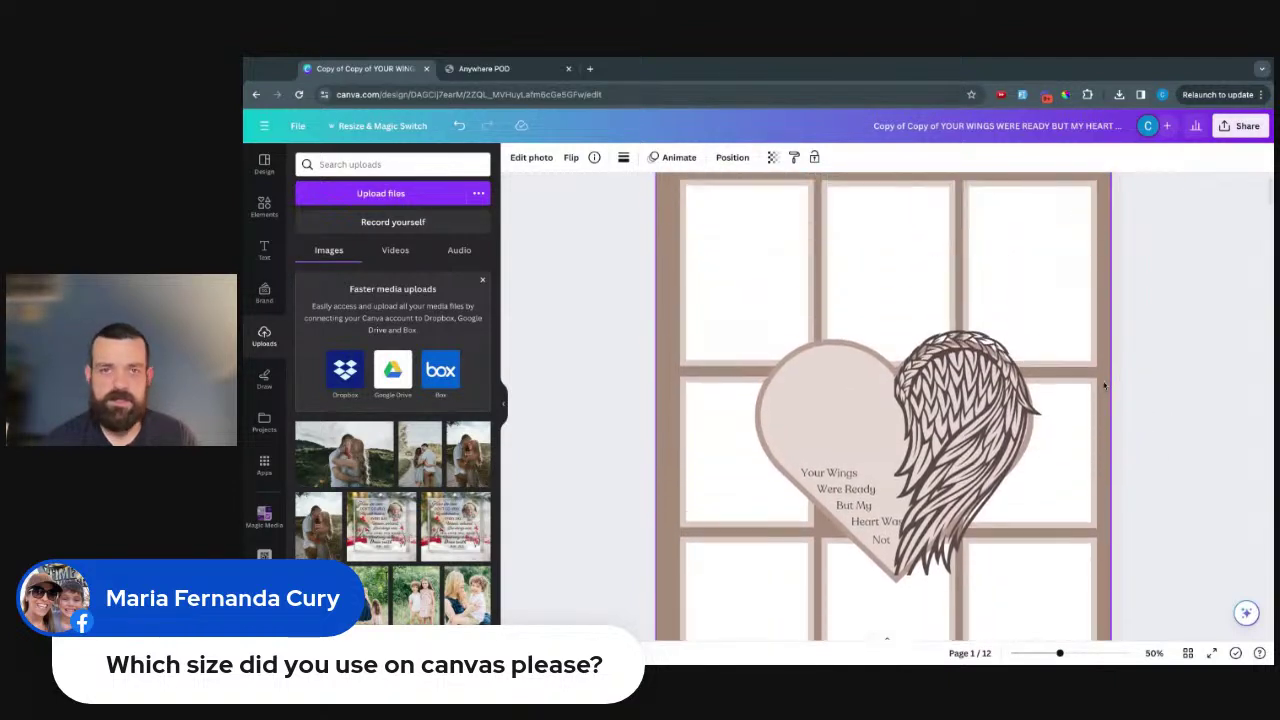
click(1117, 352)
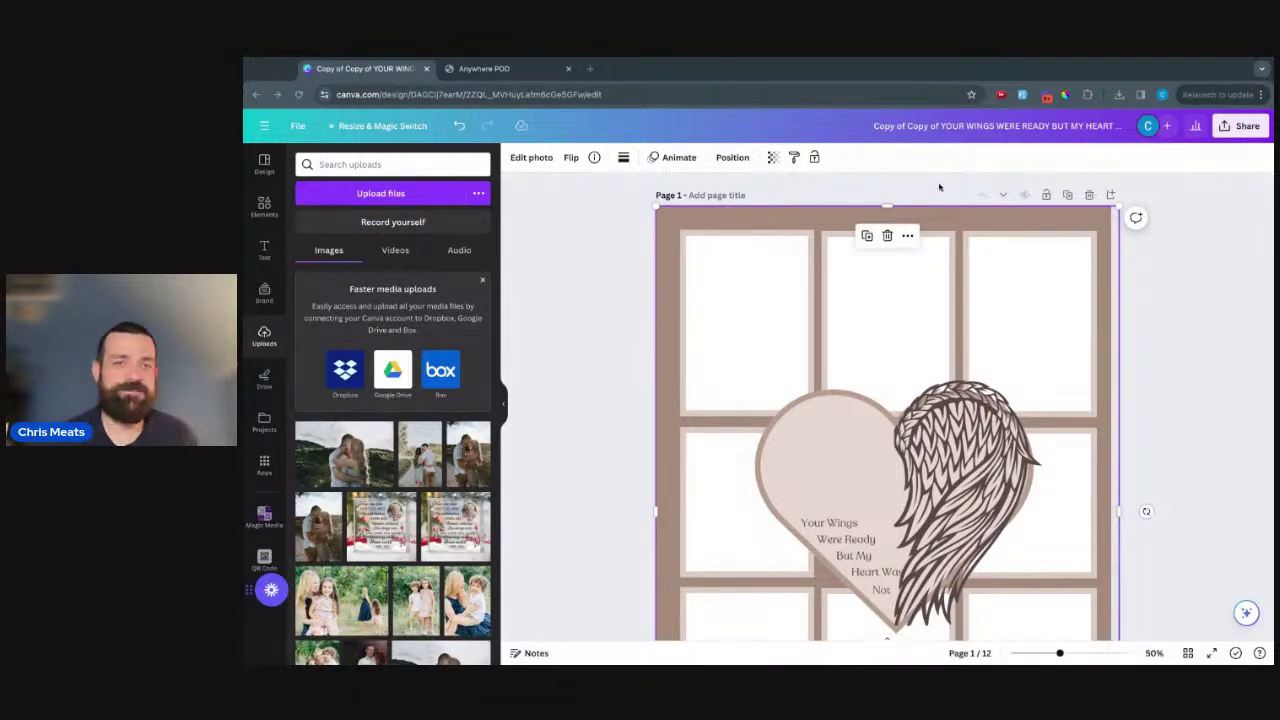
- Back in Anywhere POD, select the white variant and add an image layer from Copy of Copy of YOUR WINGS WERE READY BUT MY HEART WAS NOT.png
click(484, 68)
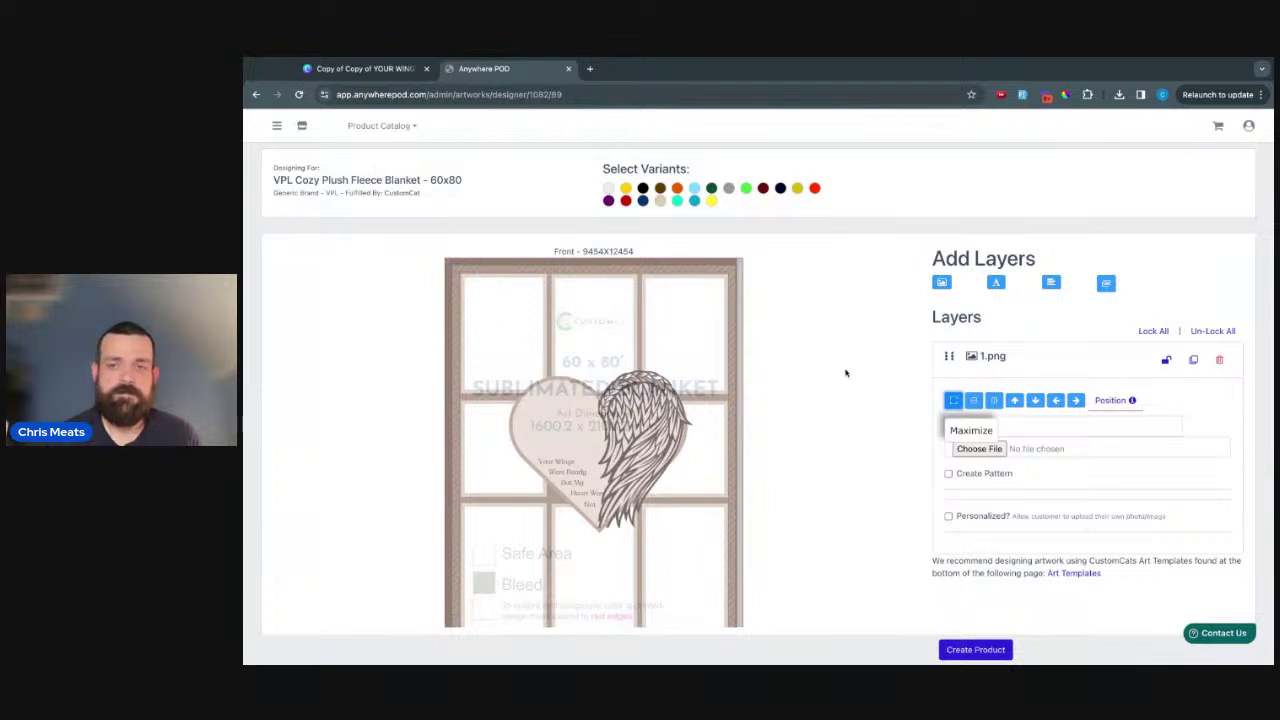
scroll(880, 396, down, 1)
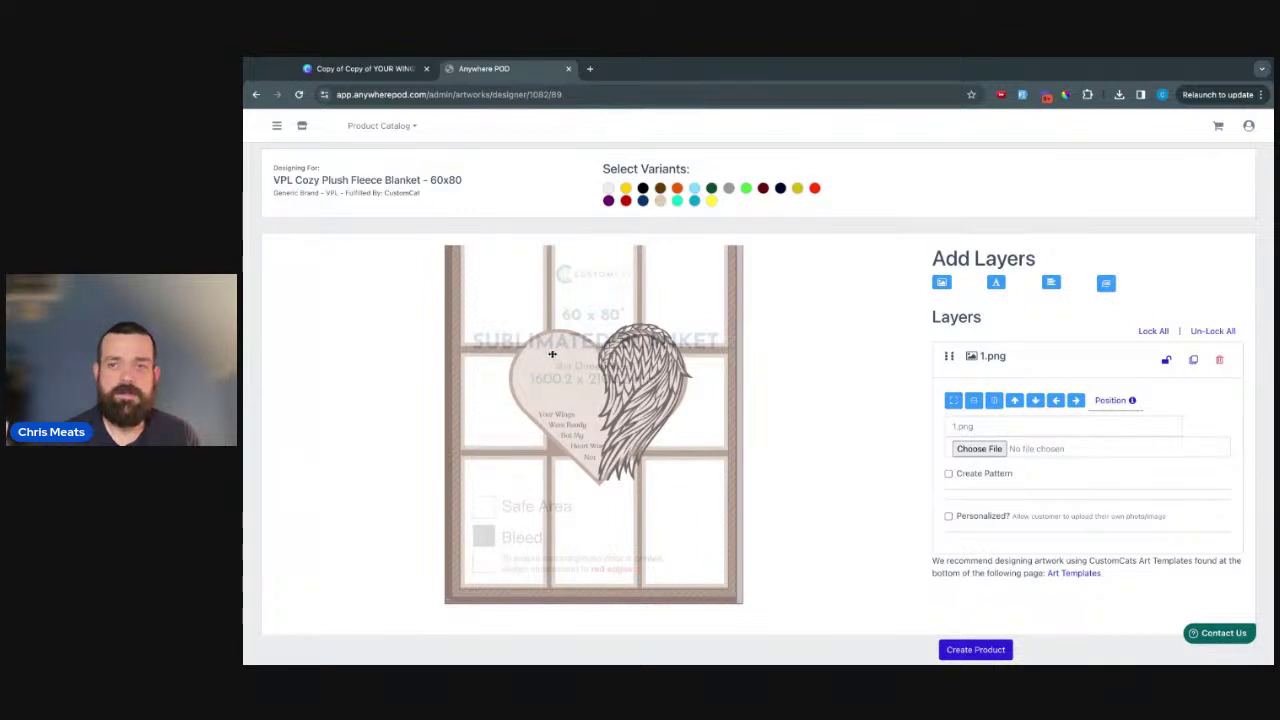
scroll(843, 411, up, 1)
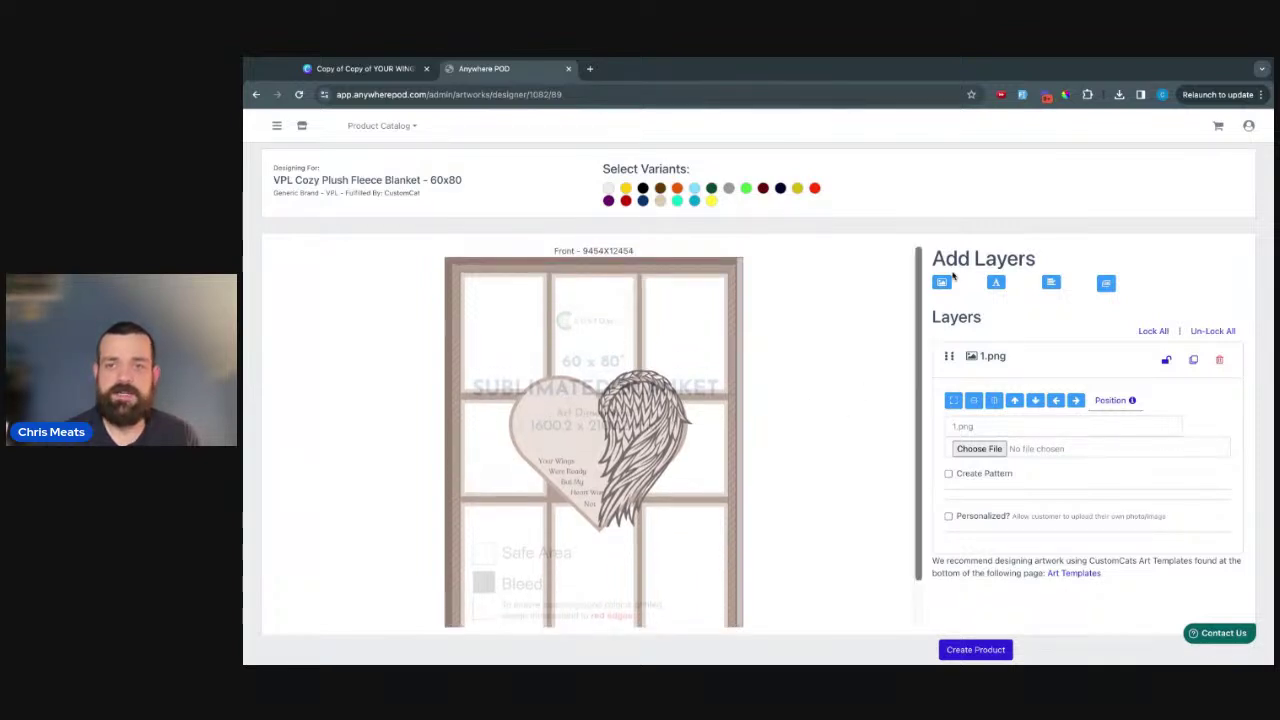
click(608, 189)
click(941, 284)
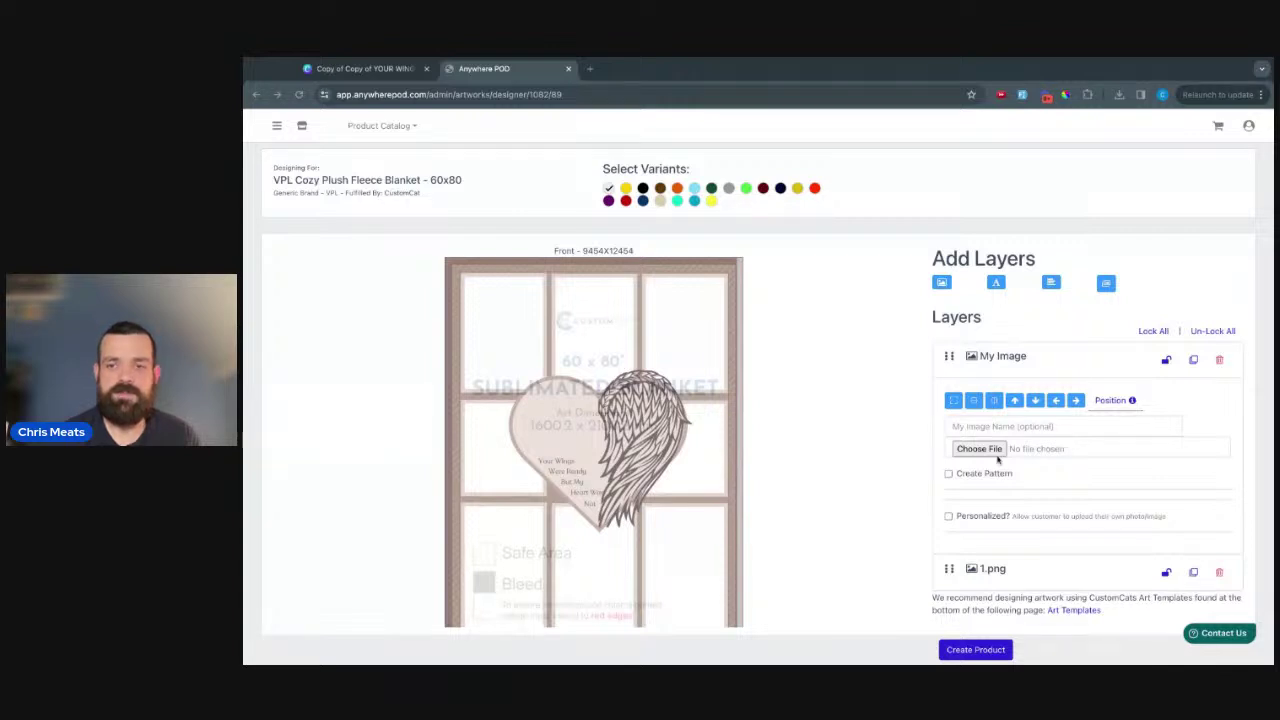
key(Return)
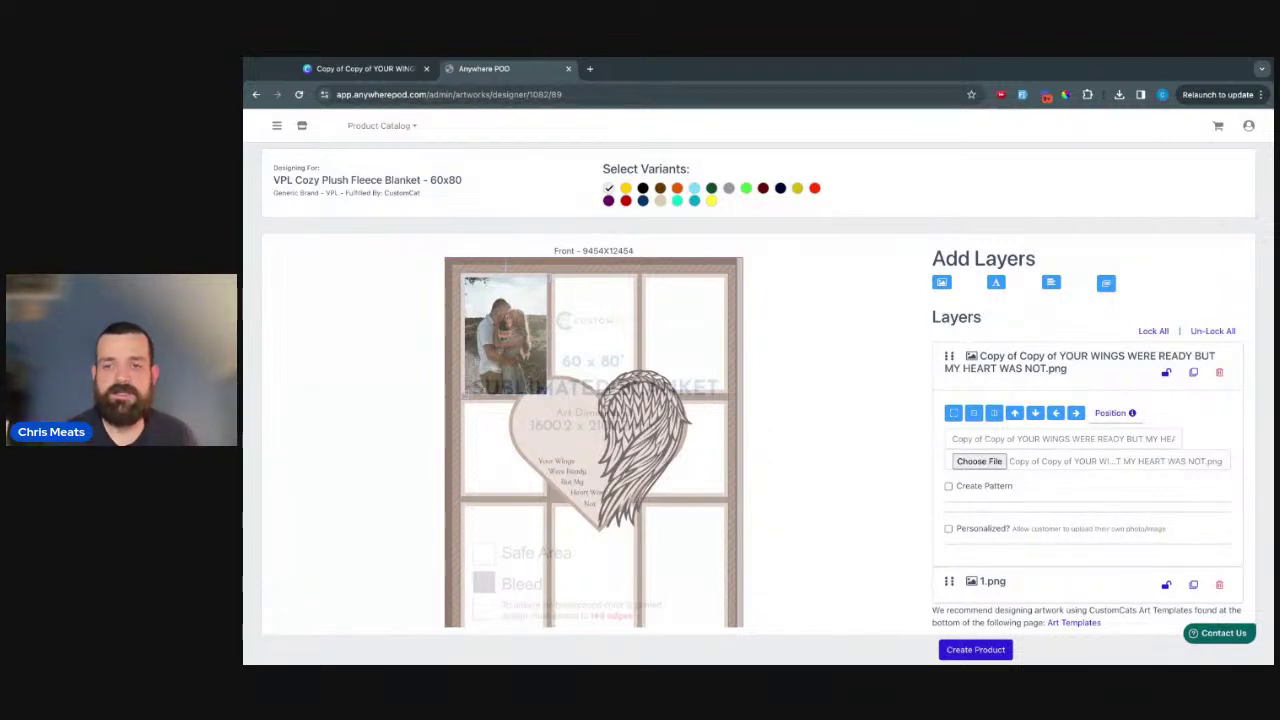
- Make the first couple photo layer personalized, duplicate it twice and place the copies in the other two top-row windows
click(949, 530)
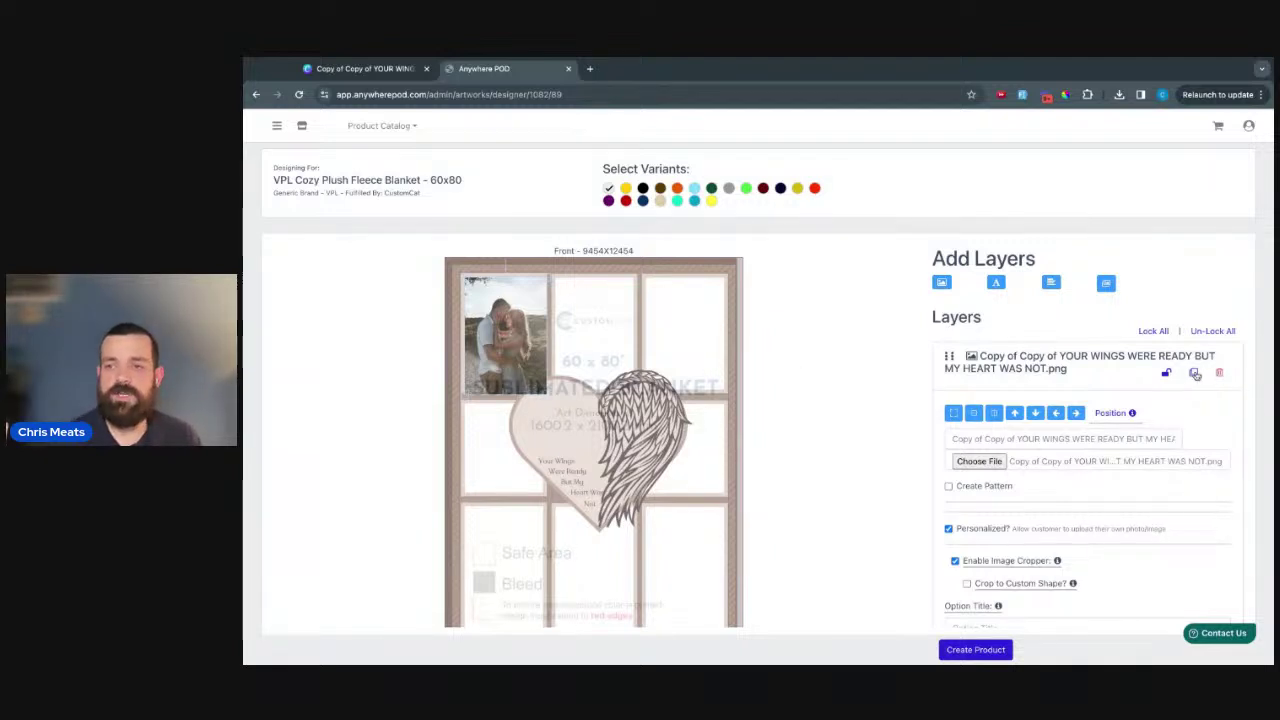
click(1194, 373)
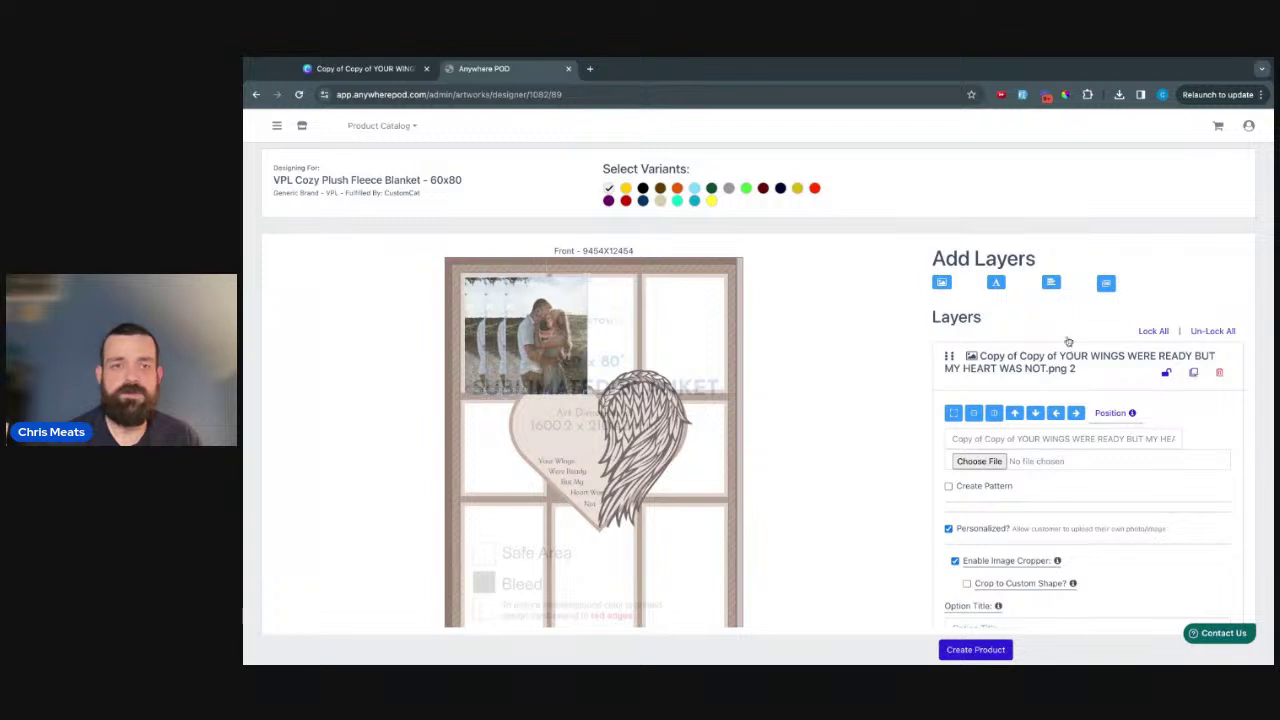
drag(565, 342, 516, 335)
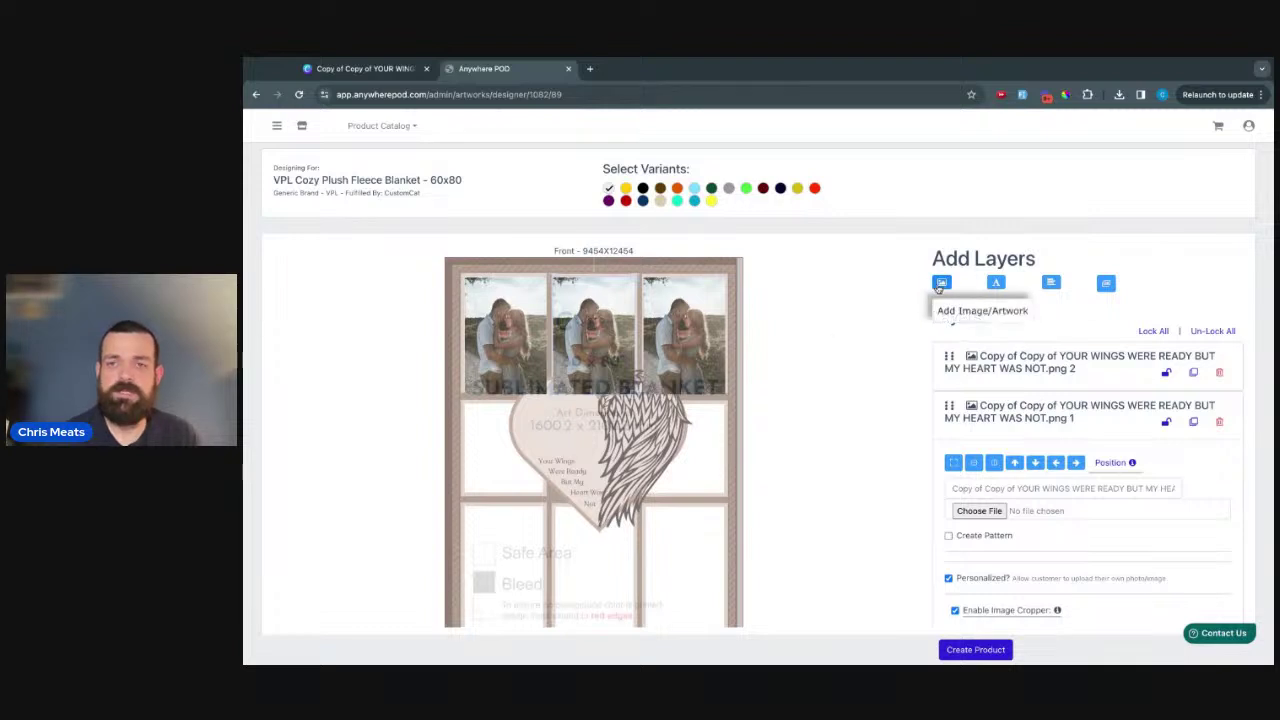
- Add an image layer from Copy of Copy of YOUR WINGS WERE READY BUT MY HEART WAS NOT (1).png and fill the bottom-row windows with it and two duplicates
click(940, 284)
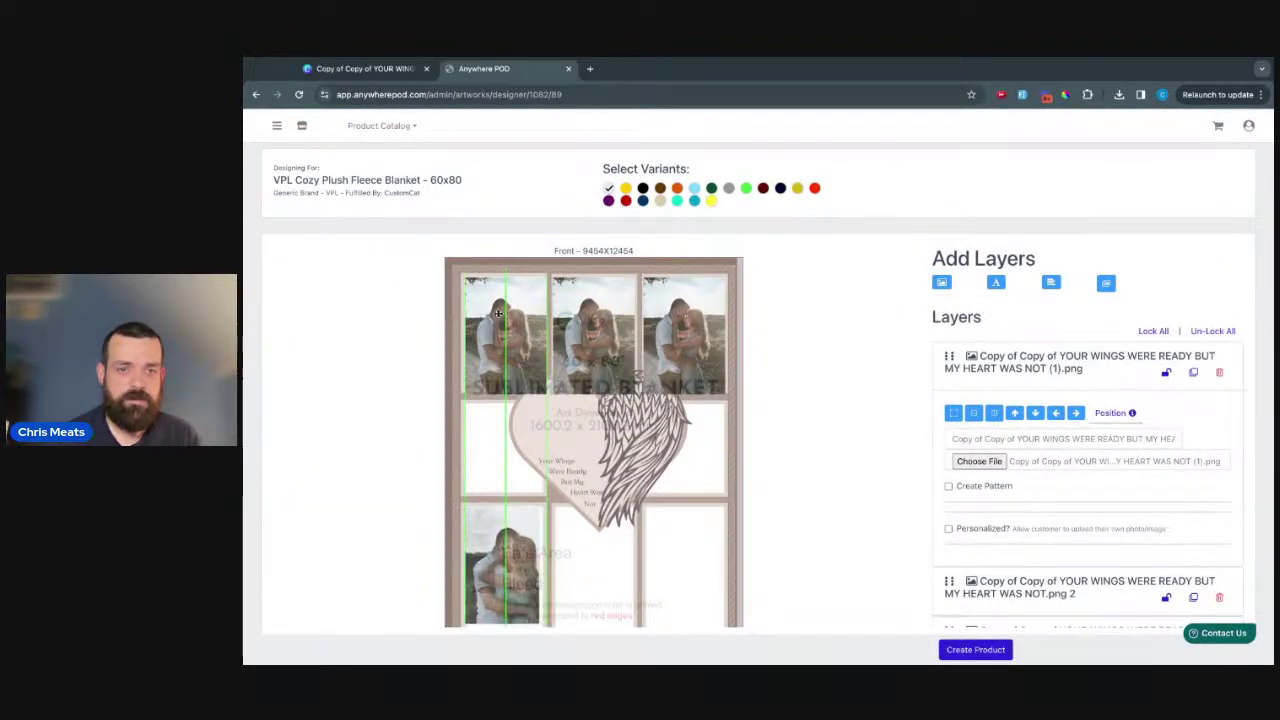
scroll(793, 531, down, 1)
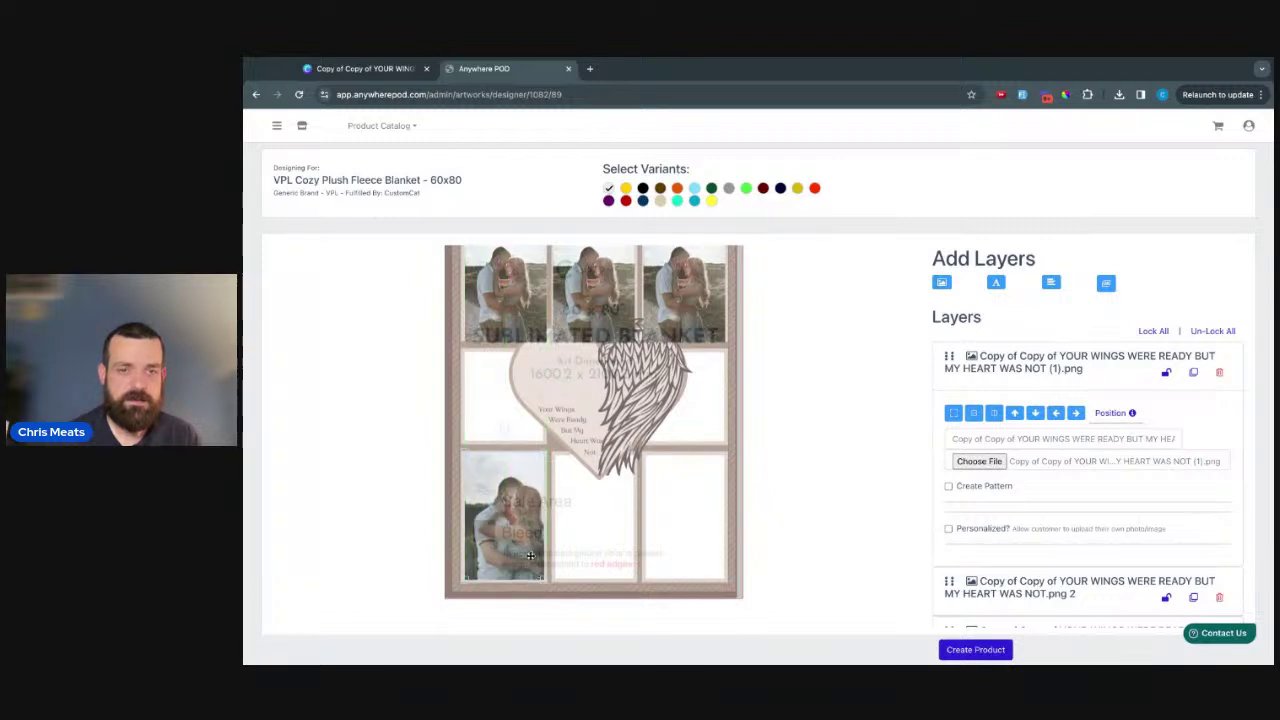
click(1193, 374)
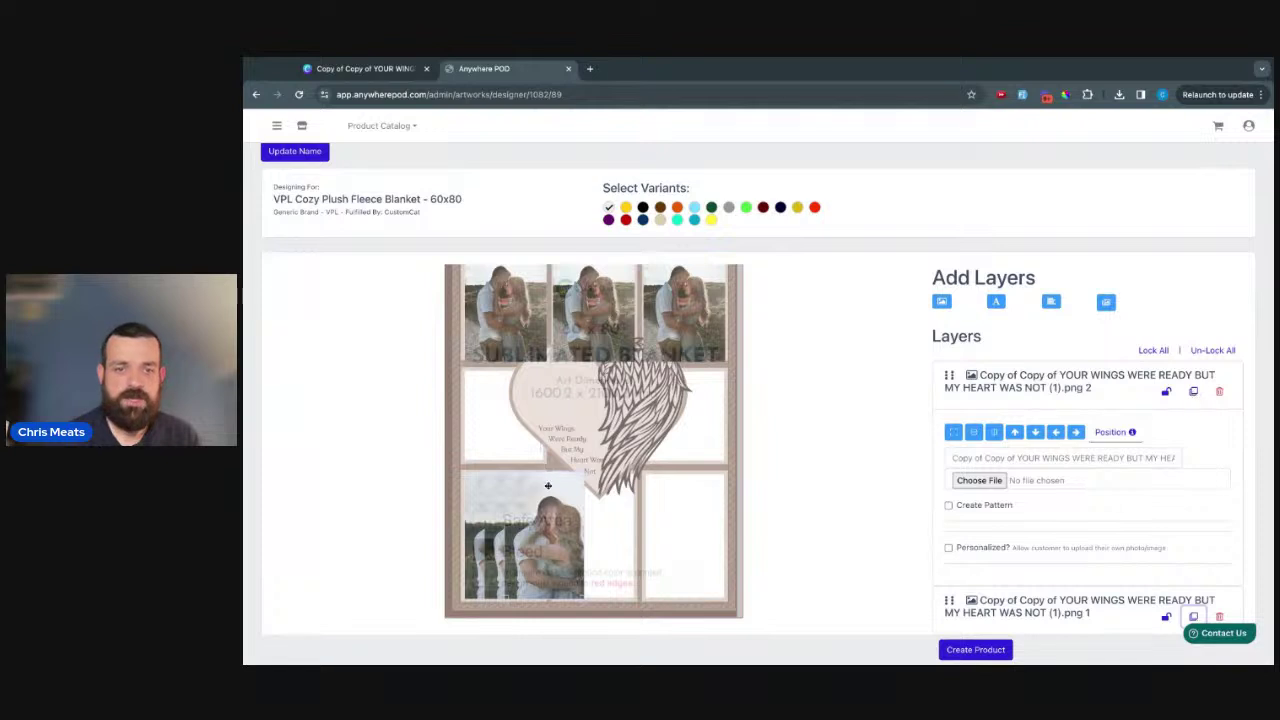
drag(540, 530, 540, 533)
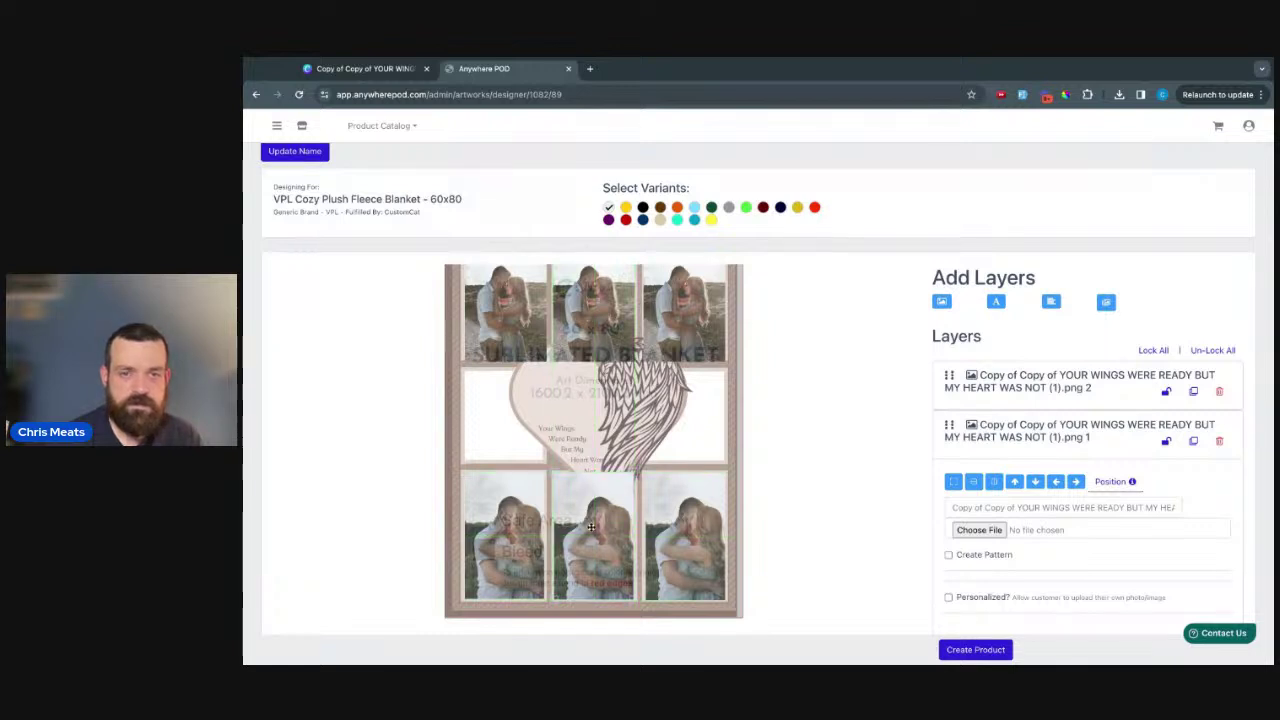
- Switch to Canva and examine the middle-left photo window, the heart beside it and the brown background on page 1
key(ctrl+shift+Tab)
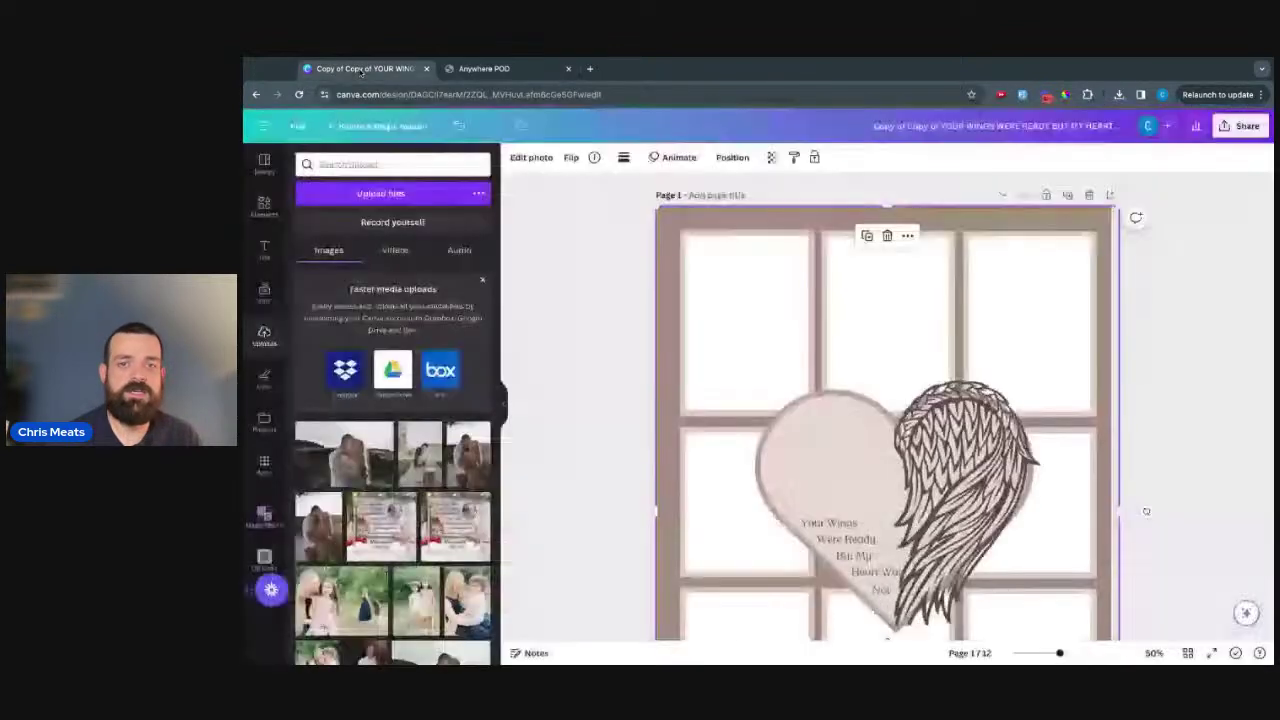
click(727, 484)
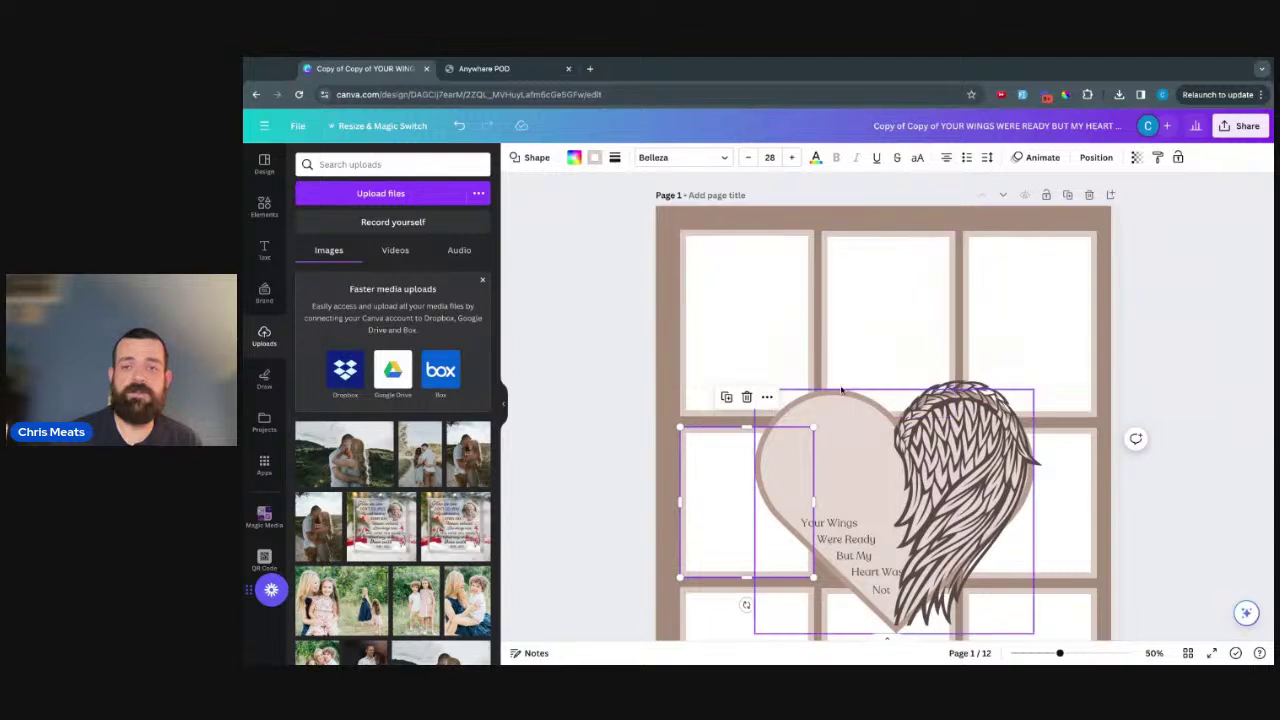
click(660, 370)
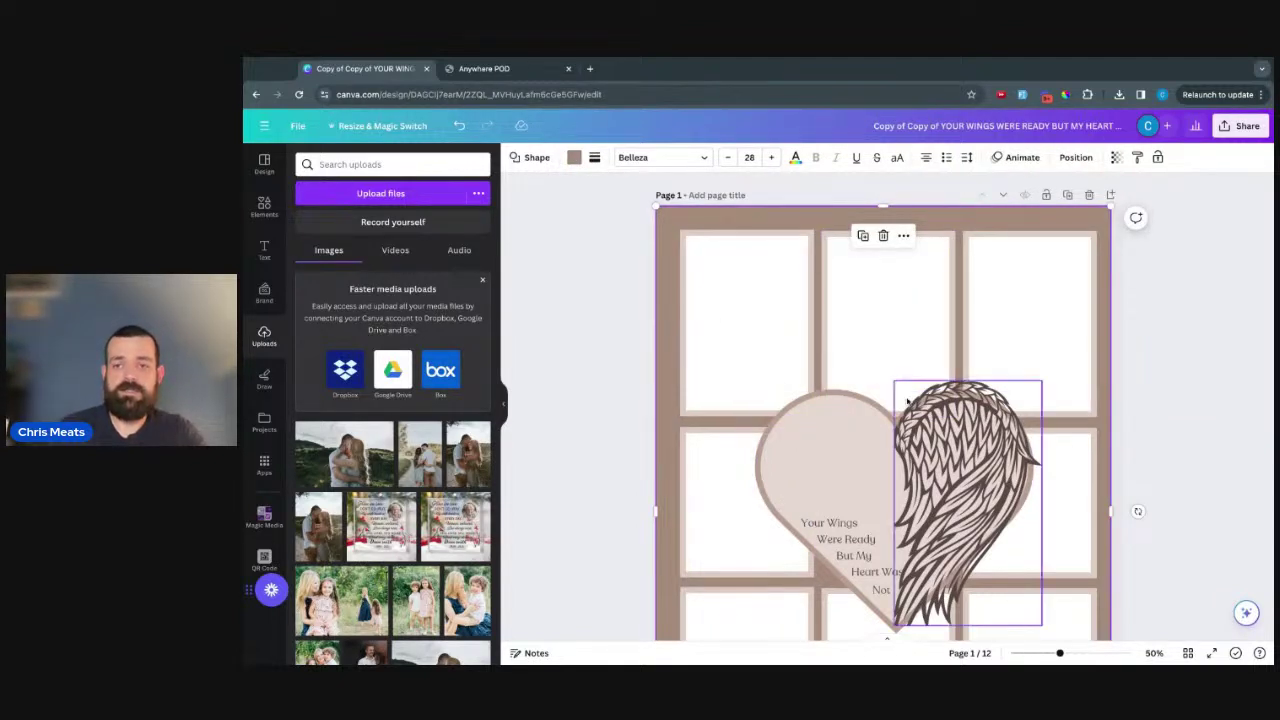
click(738, 484)
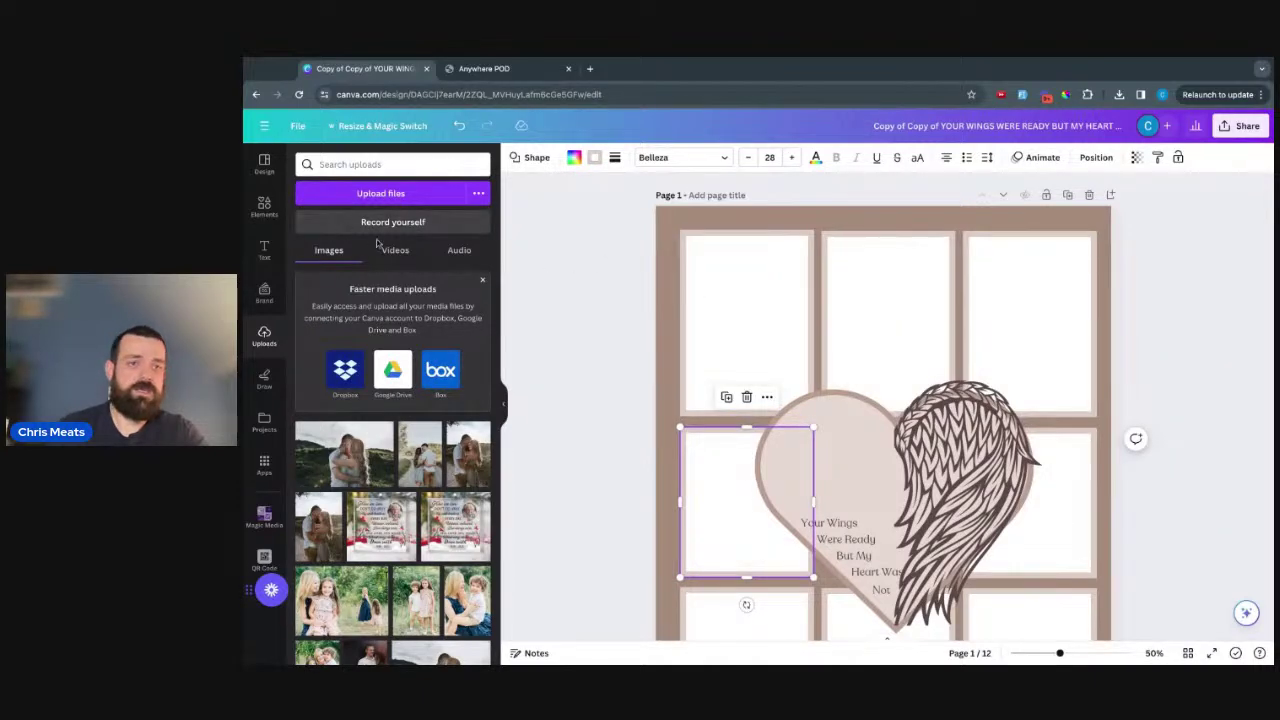
- Add a square shape on page 1, fit it inside the middle-left window and set its fill to no color
click(263, 207)
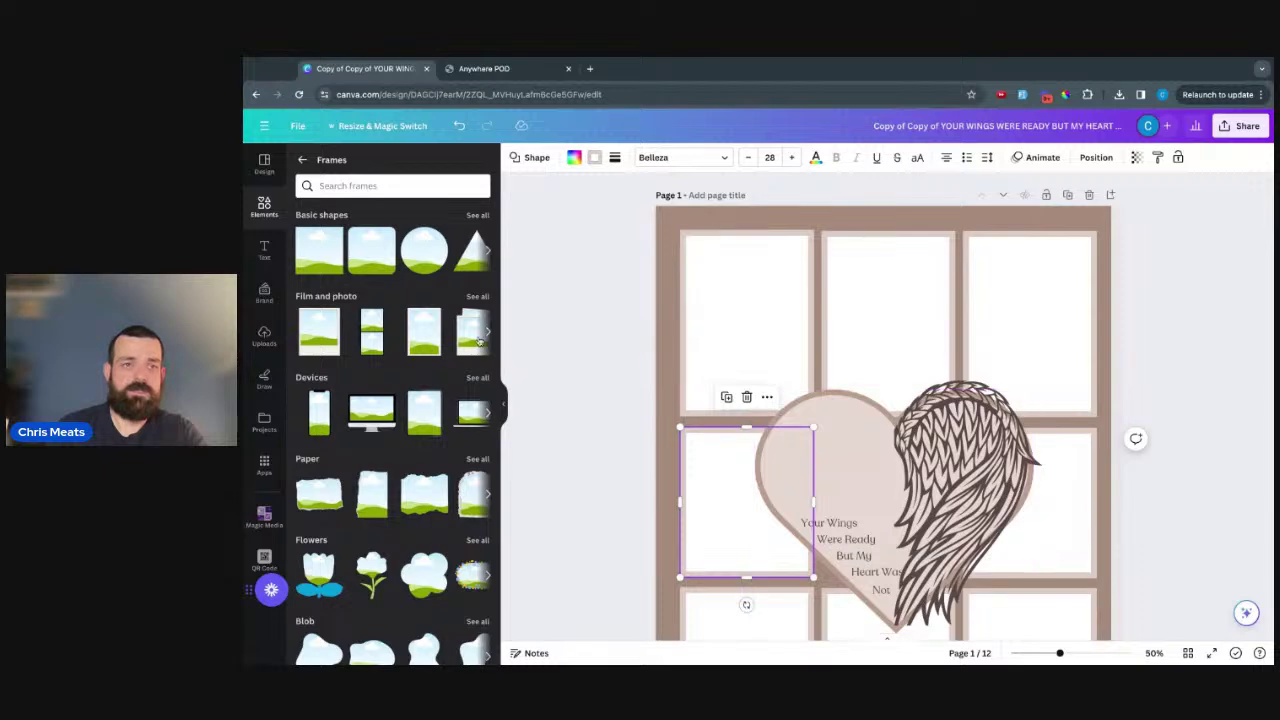
click(302, 160)
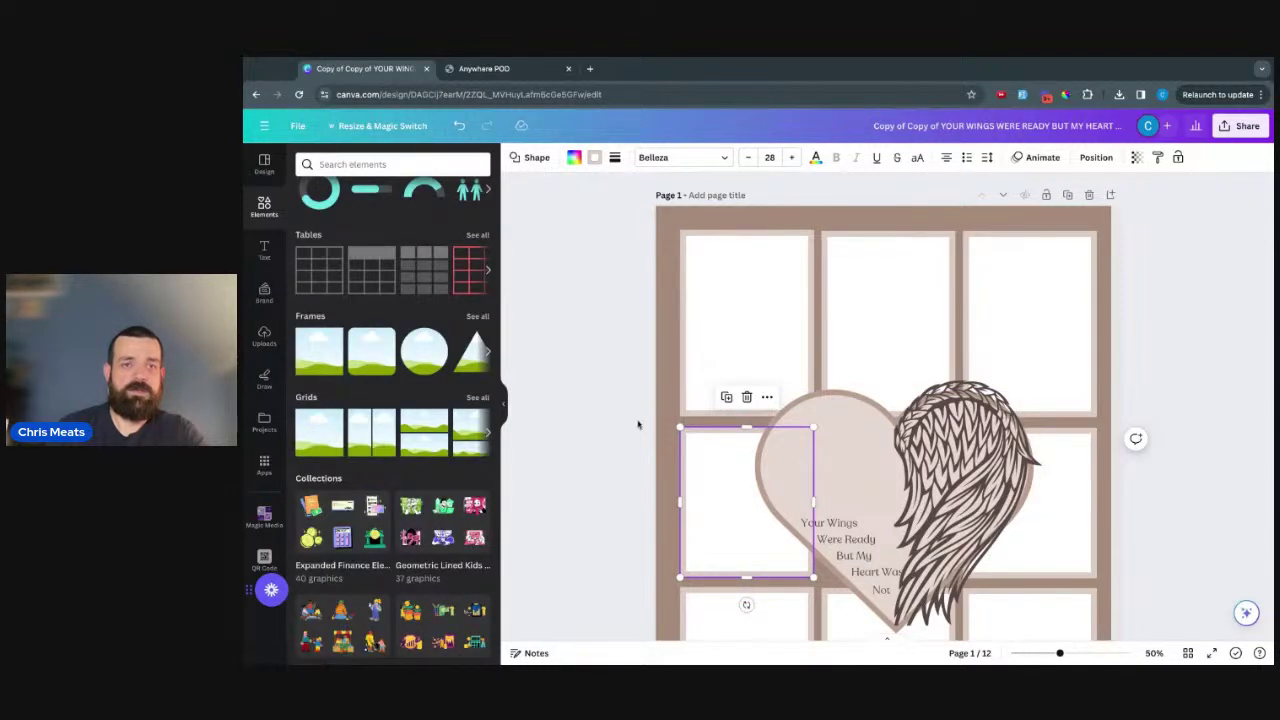
scroll(437, 342, up, 5)
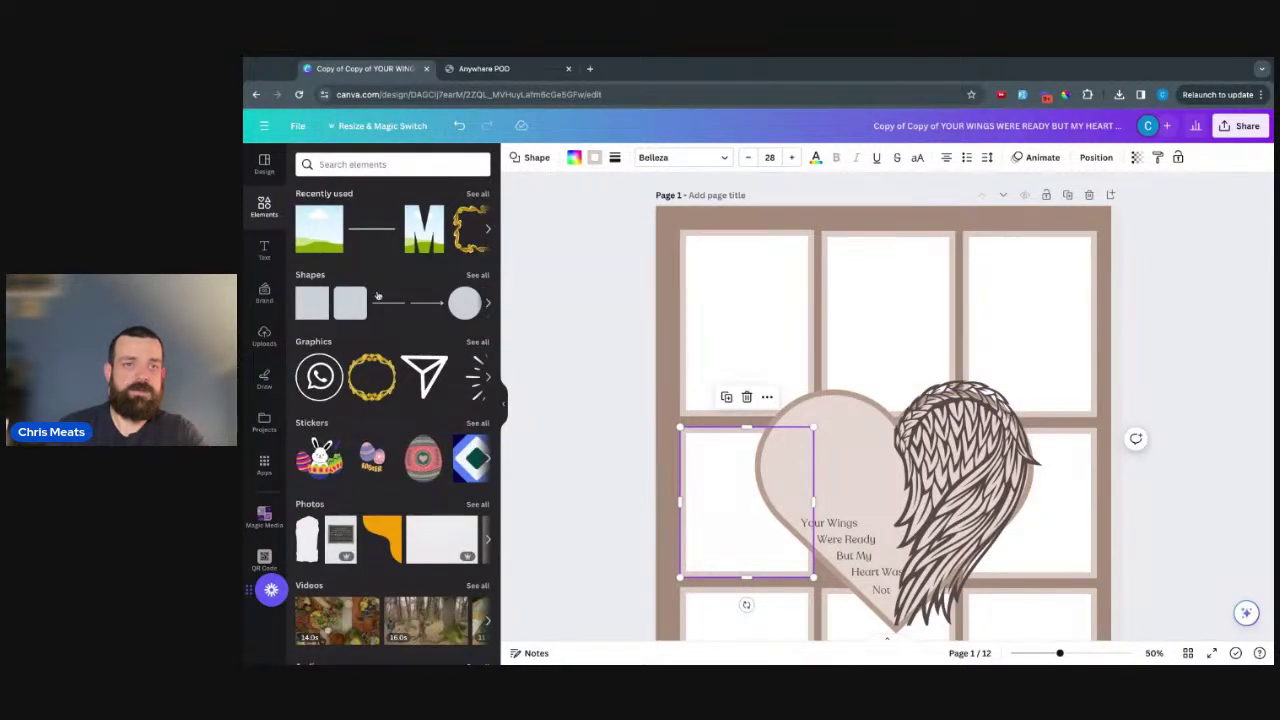
click(318, 296)
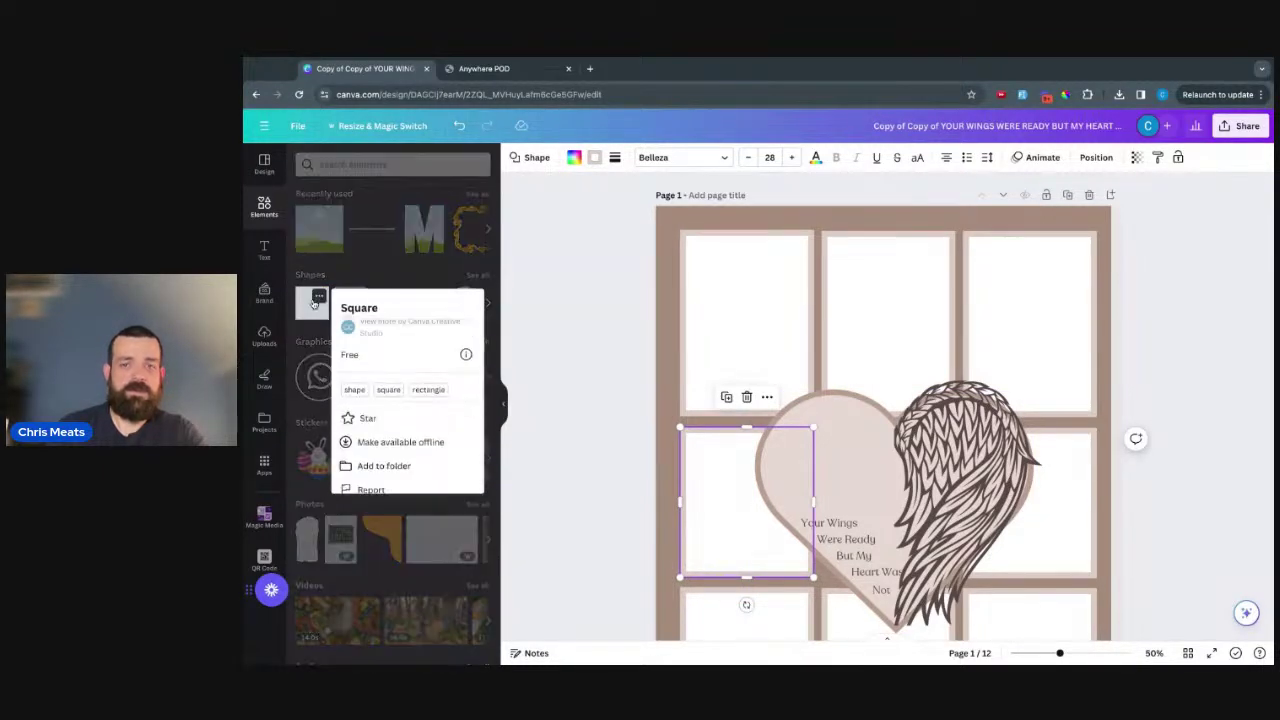
click(309, 311)
click(309, 311)
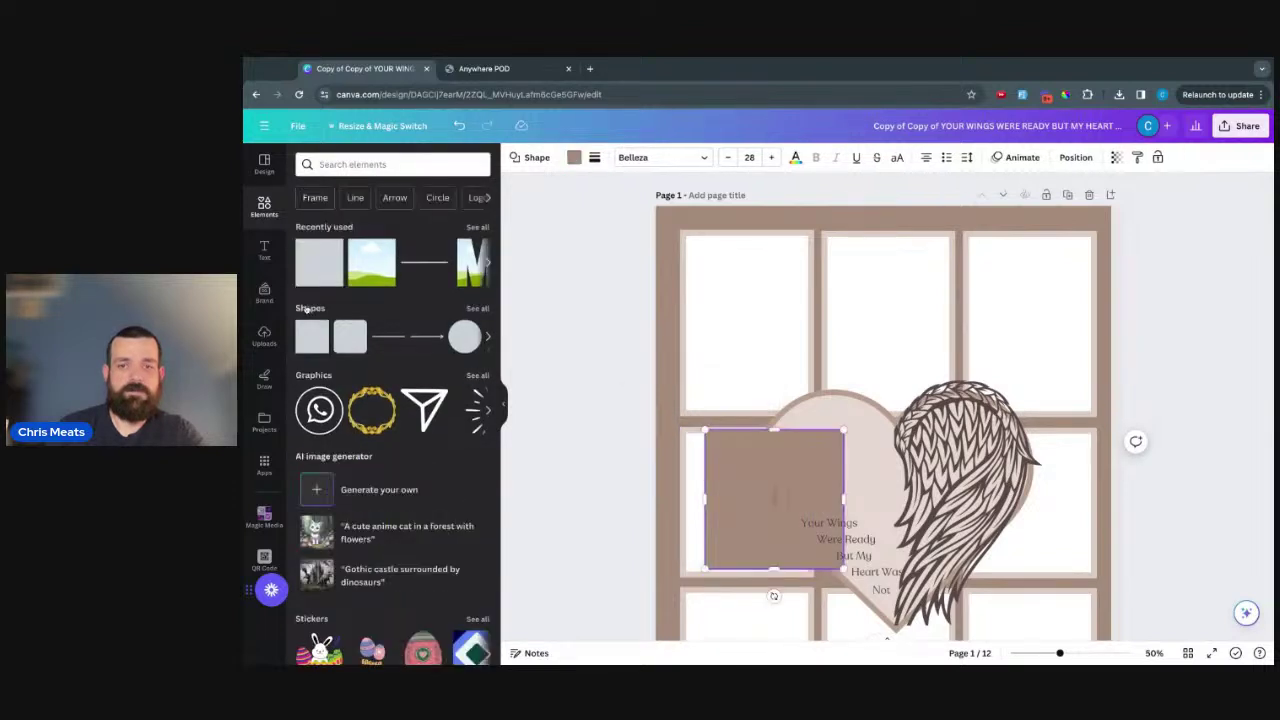
drag(843, 430, 843, 429)
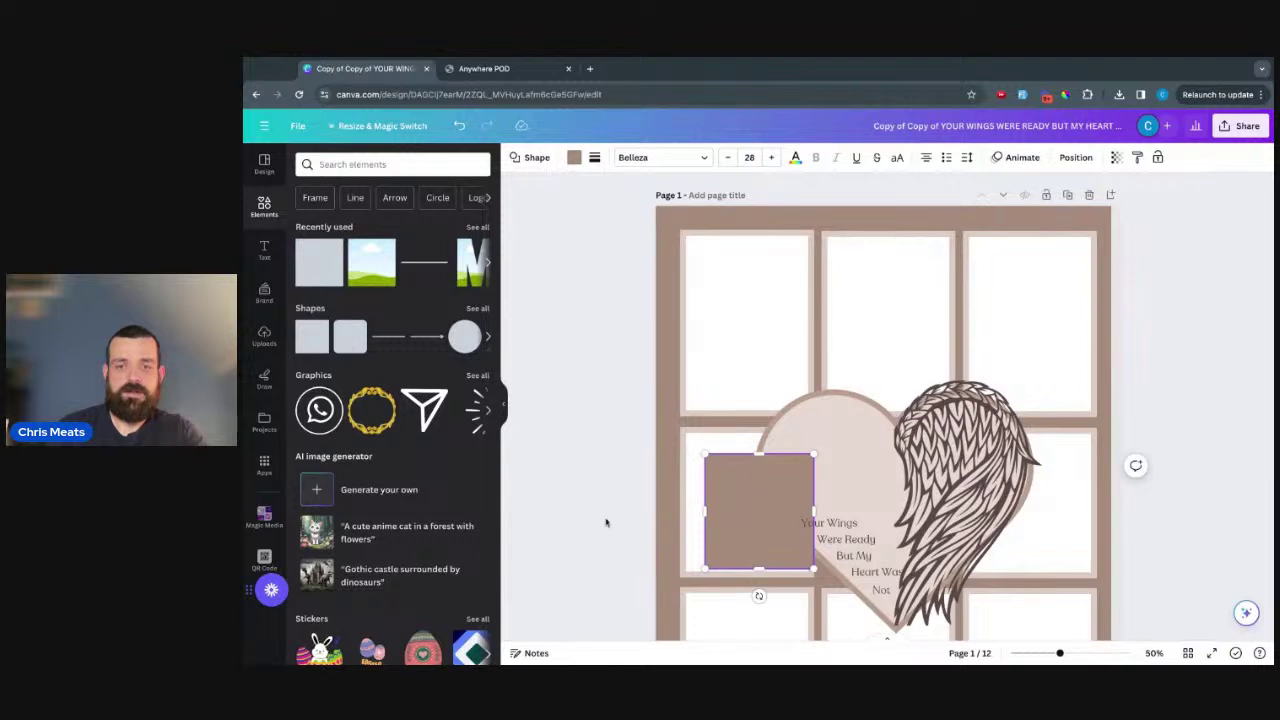
drag(761, 511, 767, 523)
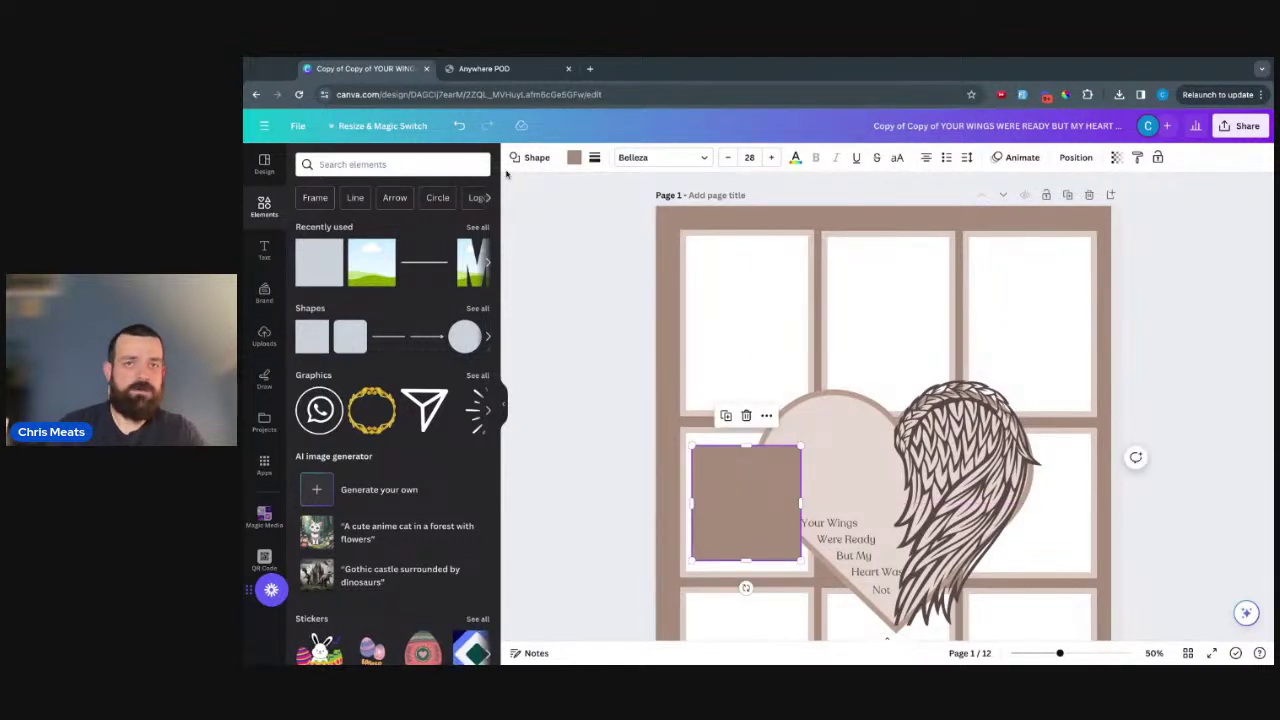
click(573, 160)
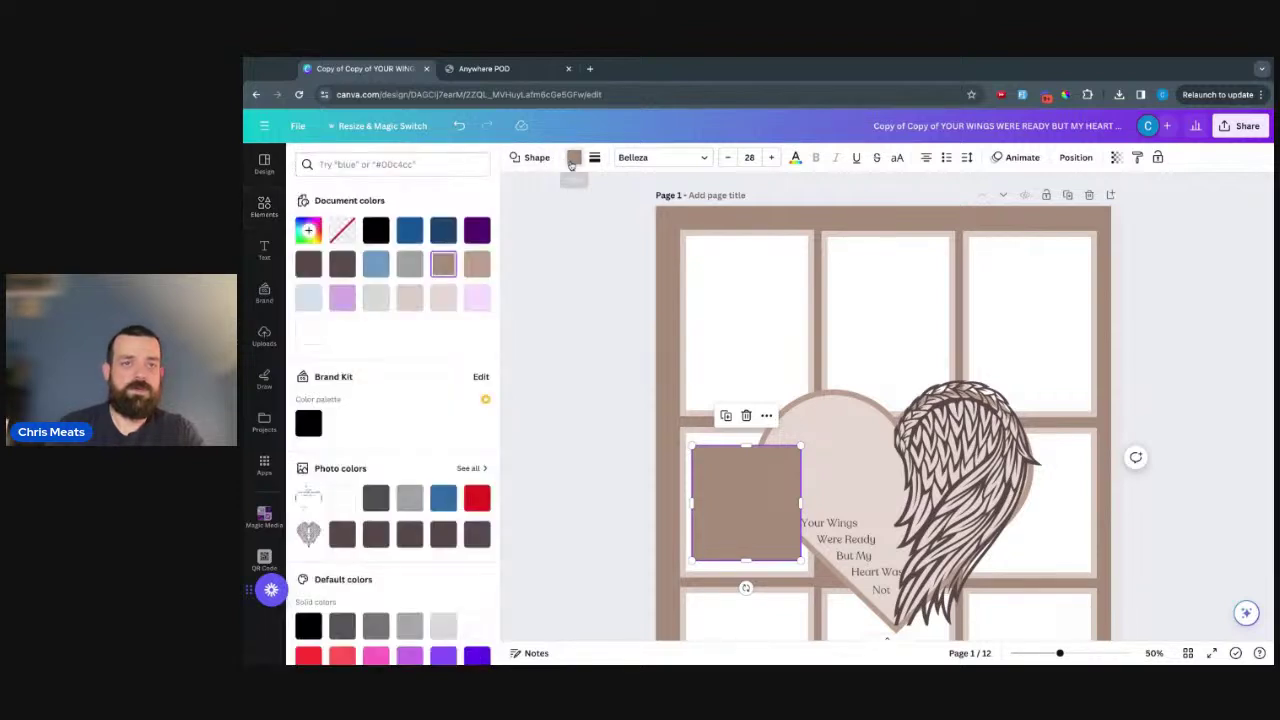
click(342, 231)
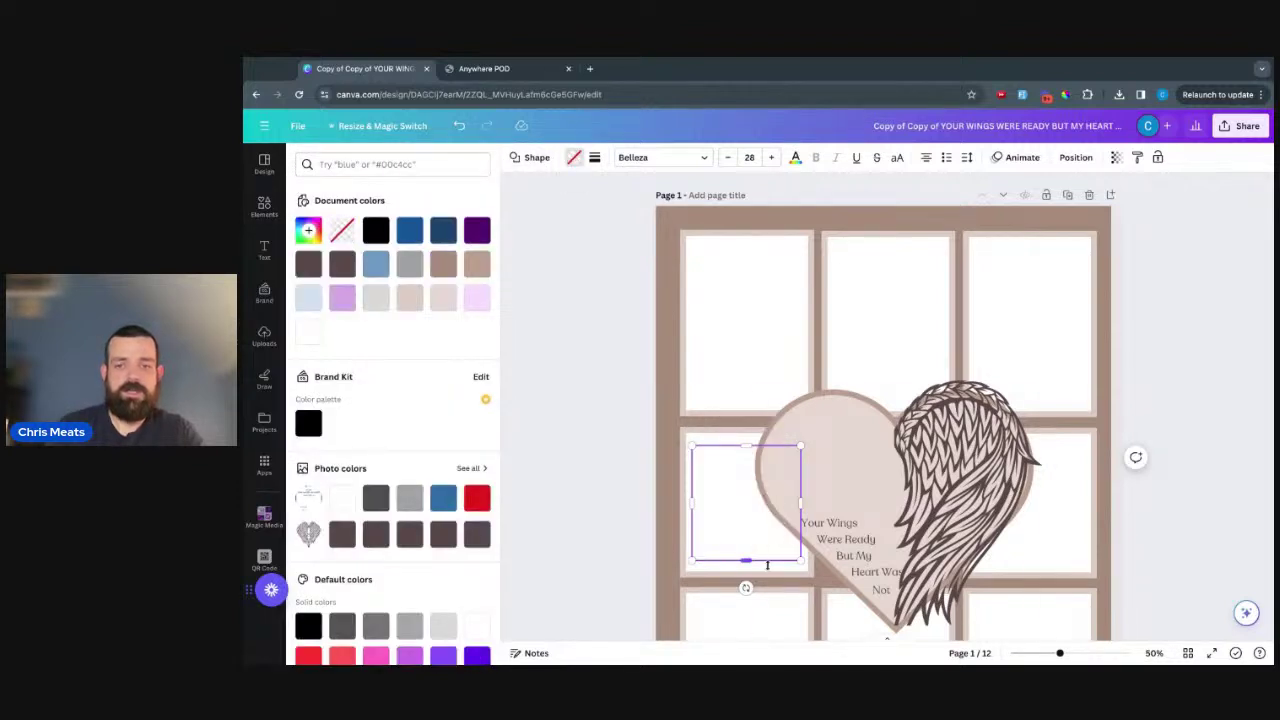
- Select the transparent square together with the middle-left window outline and download only that selection as a PNG
click(728, 573)
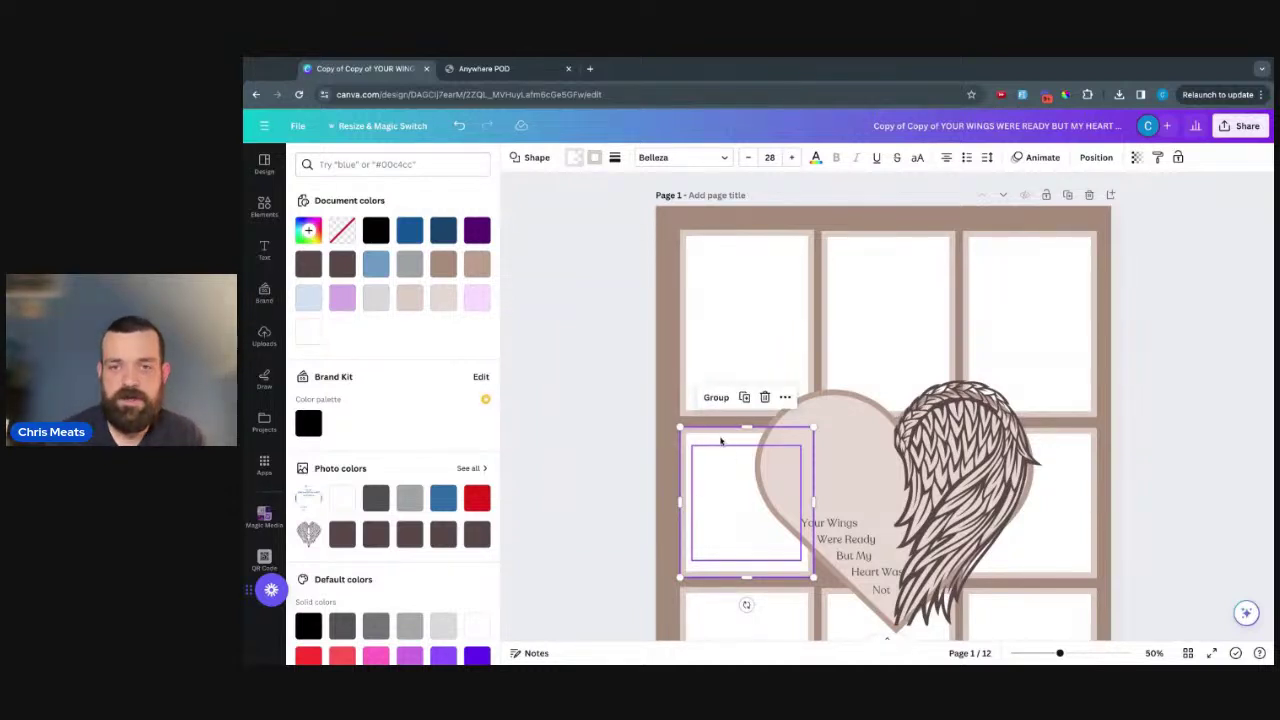
right_click(711, 506)
click(766, 647)
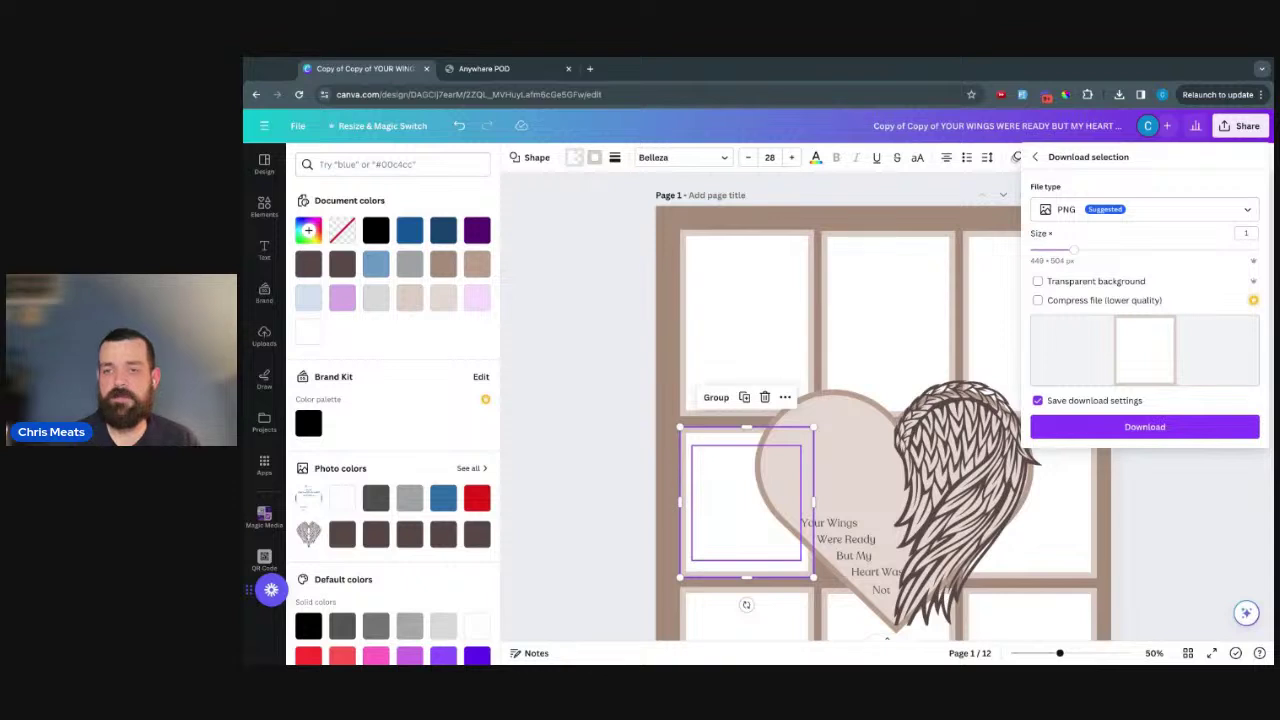
click(1139, 427)
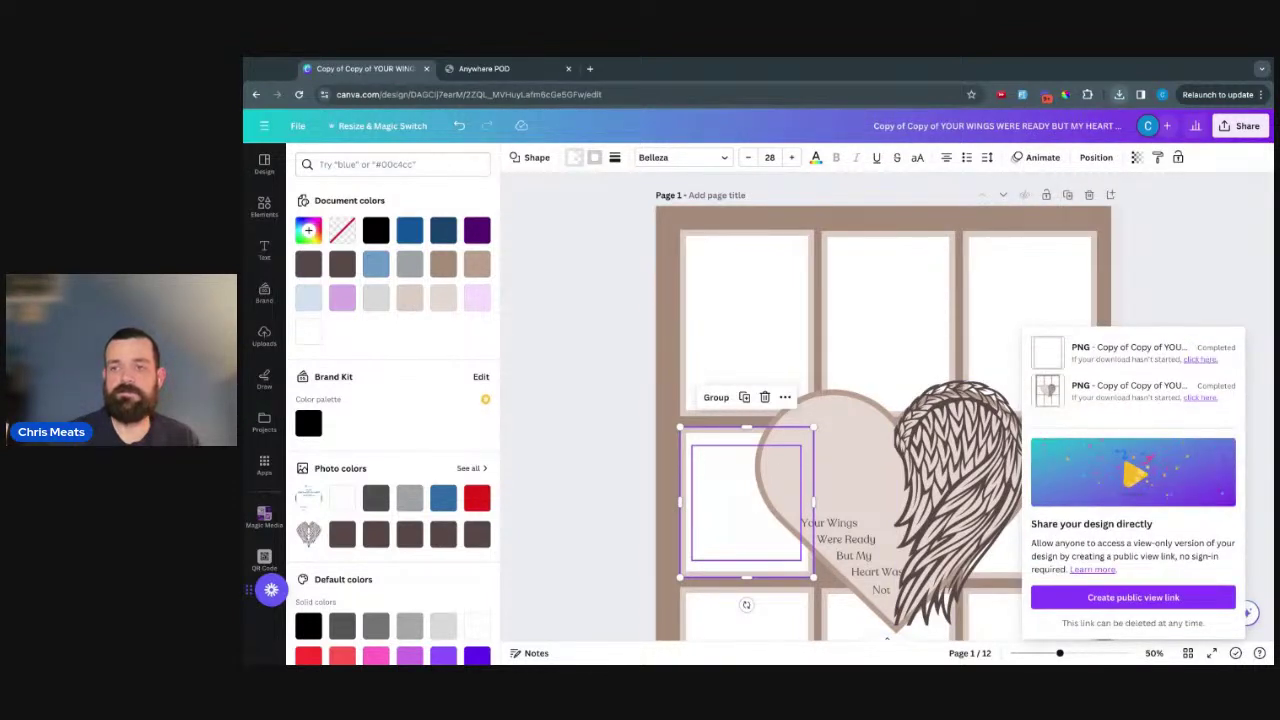
- Switch to Anywhere POD, add an image layer from Couple7.JPG and enlarge it over the middle-left window
click(490, 68)
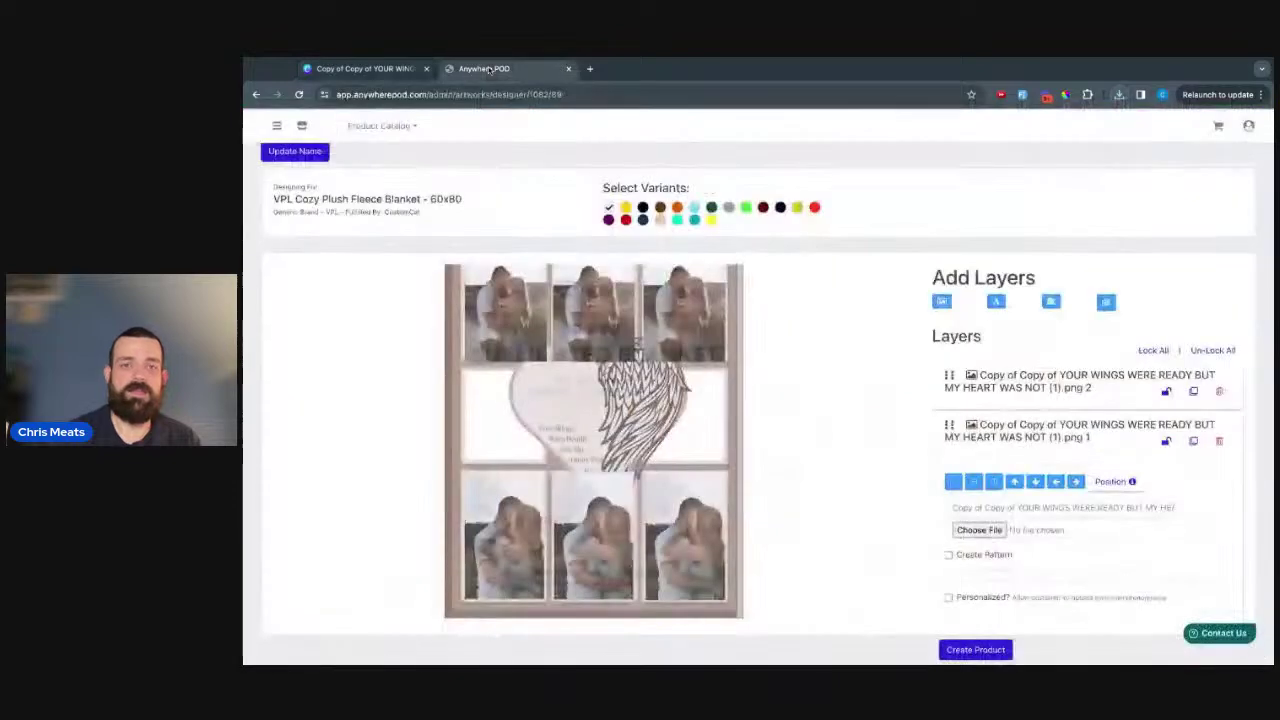
click(941, 302)
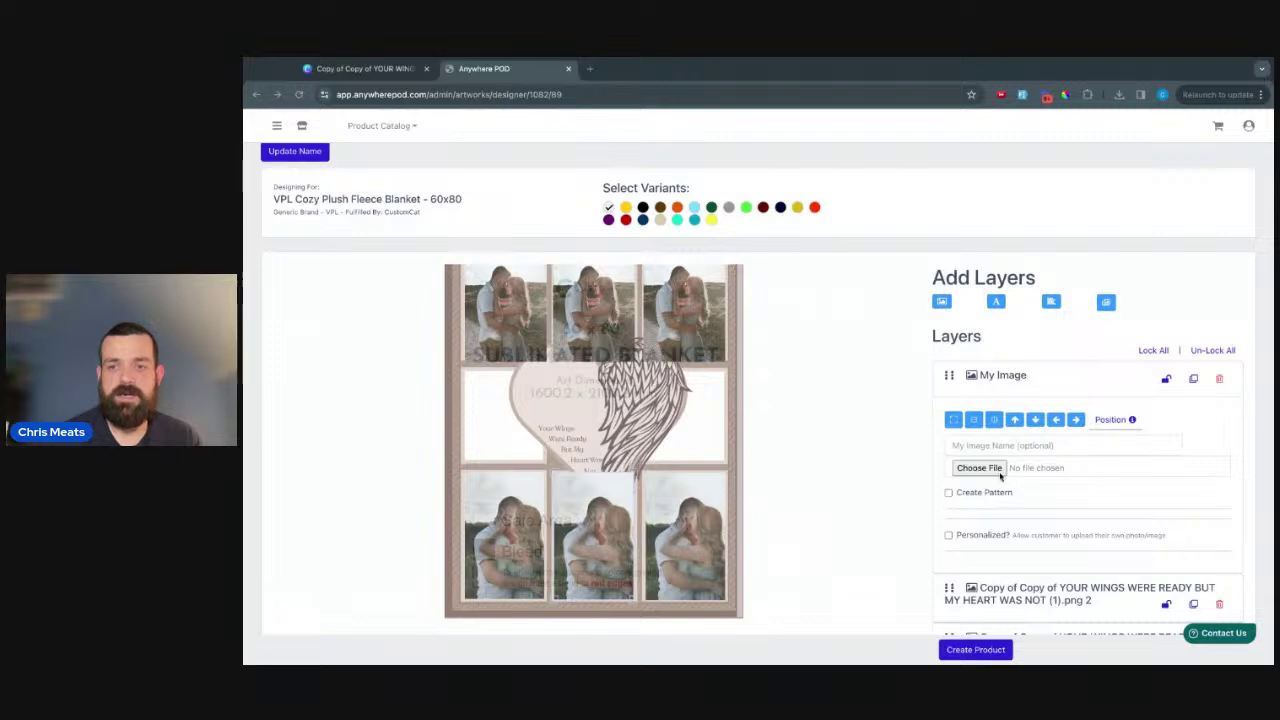
key(Return)
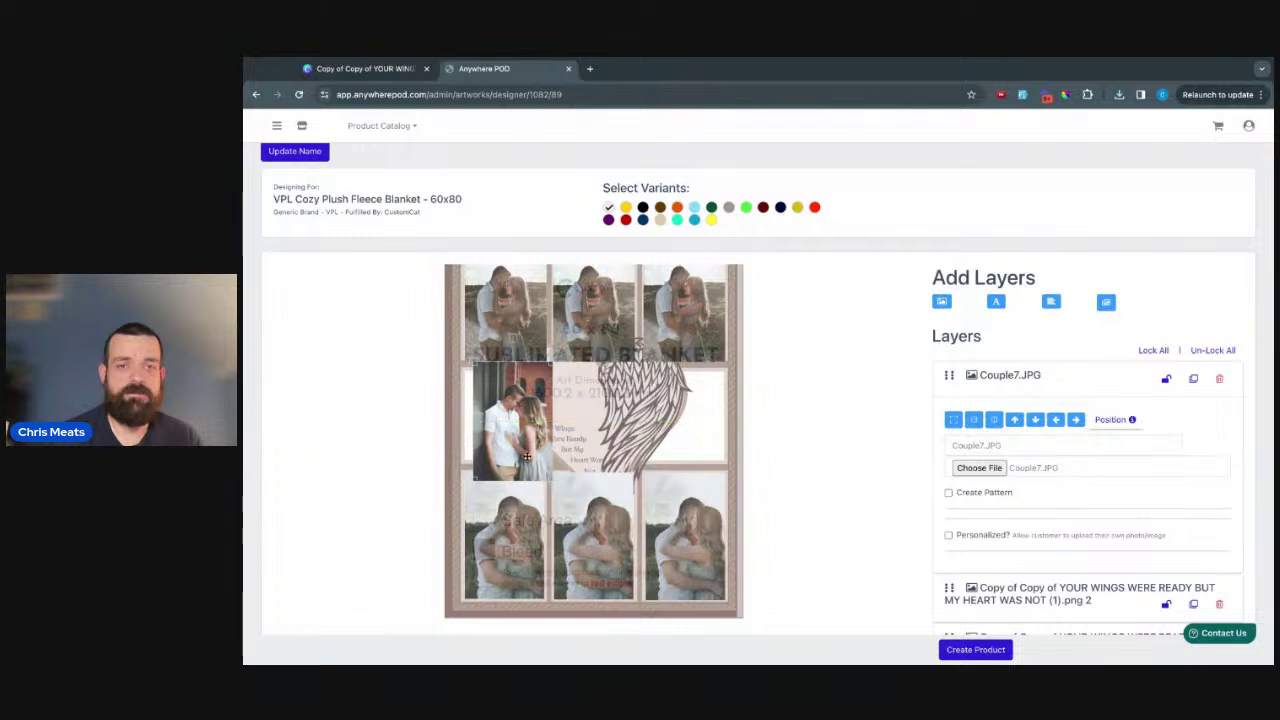
drag(551, 484, 570, 510)
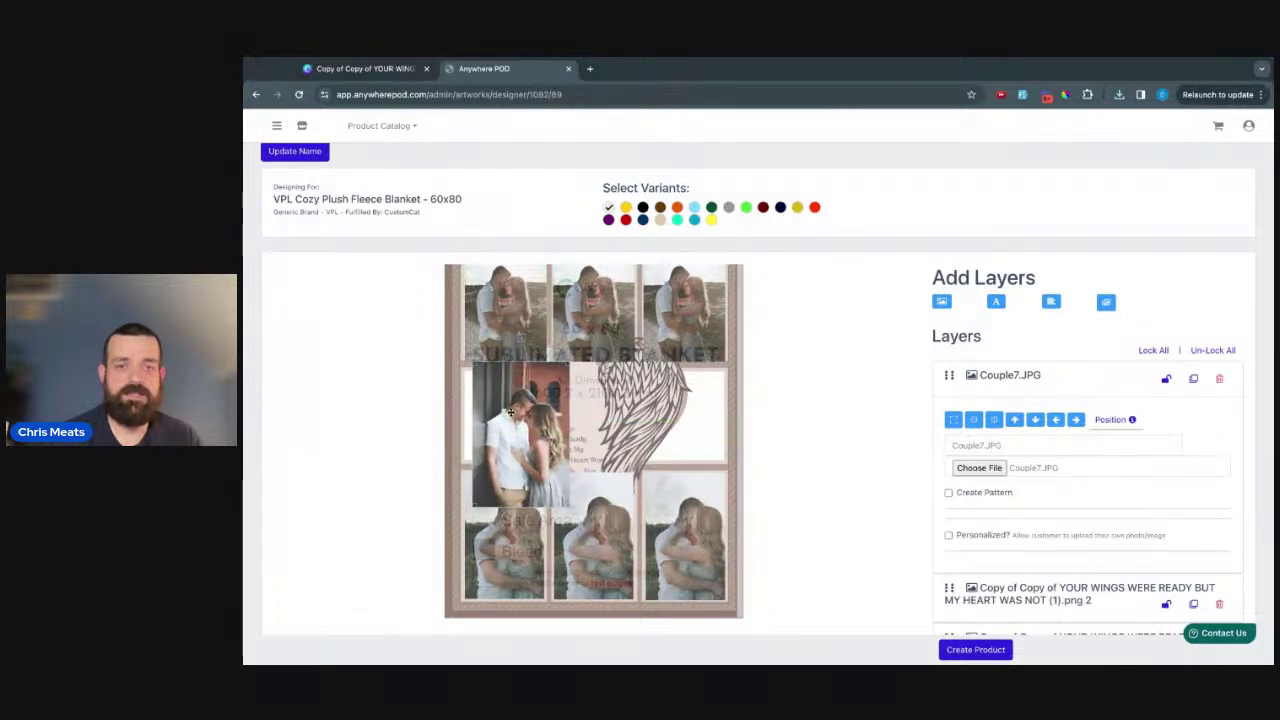
- Make the Couple7.JPG layer personalized and crop it to the custom shape Copy of Copy of YOUR WINGS WERE READY BUT MY HEART WAS NOT (2).png
click(984, 538)
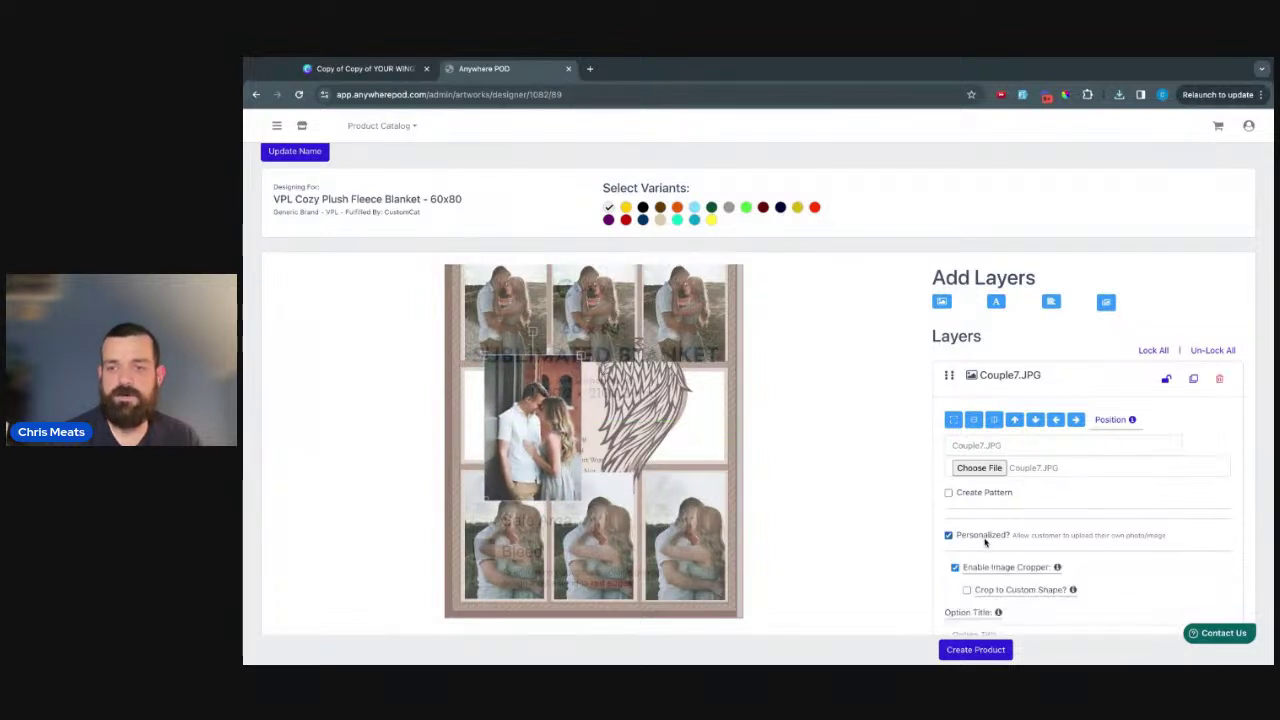
click(1030, 590)
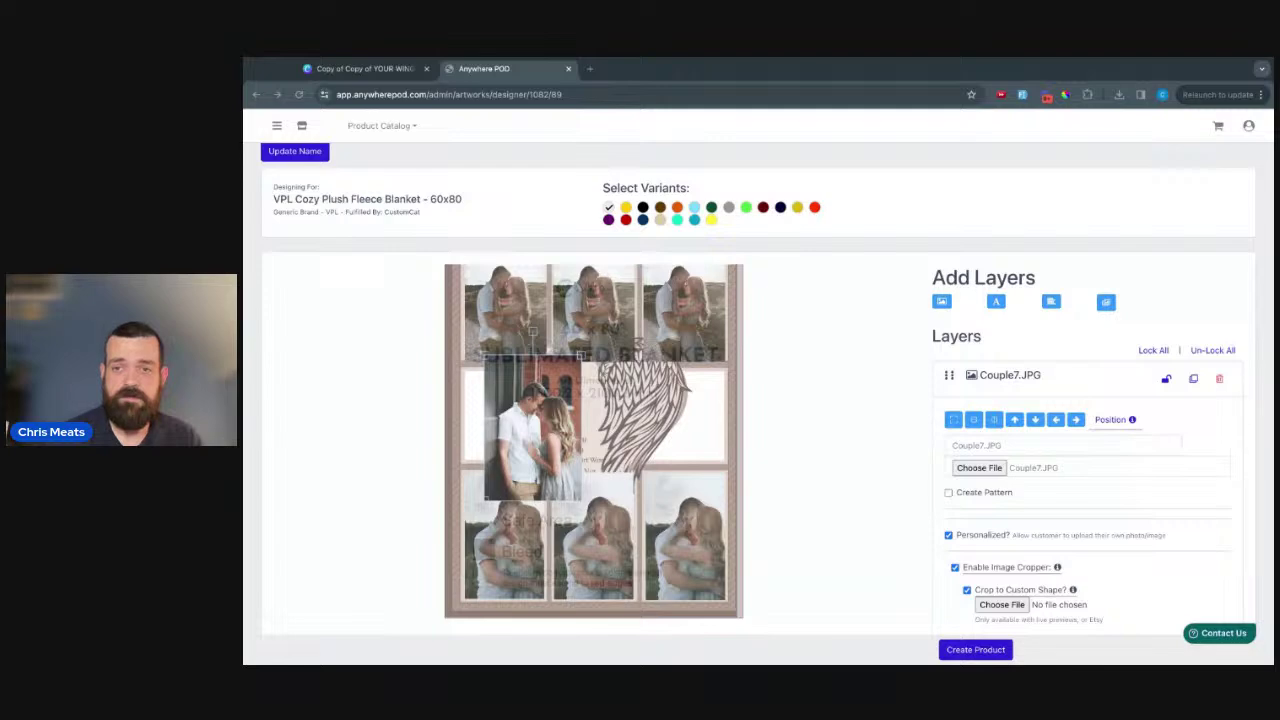
key(Return)
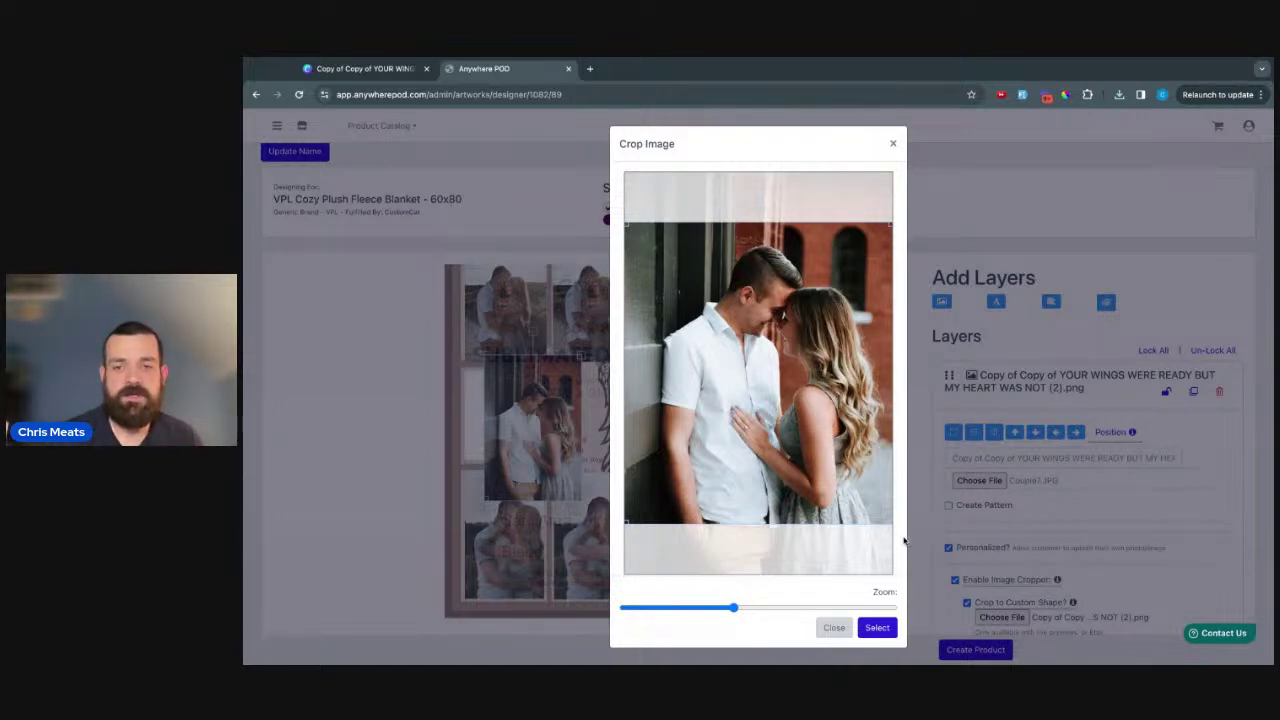
- Position the crop area over the couple, apply it and fit the cropped photo into the middle-left window
drag(818, 410, 818, 410)
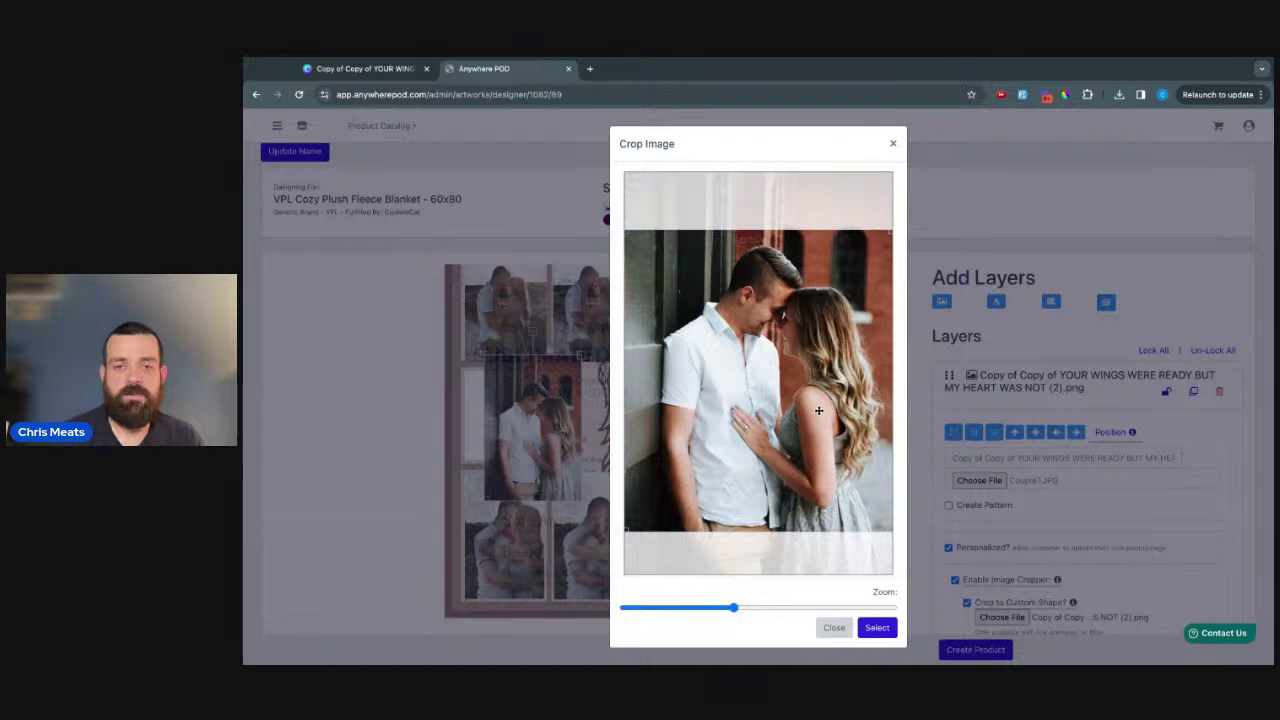
click(877, 628)
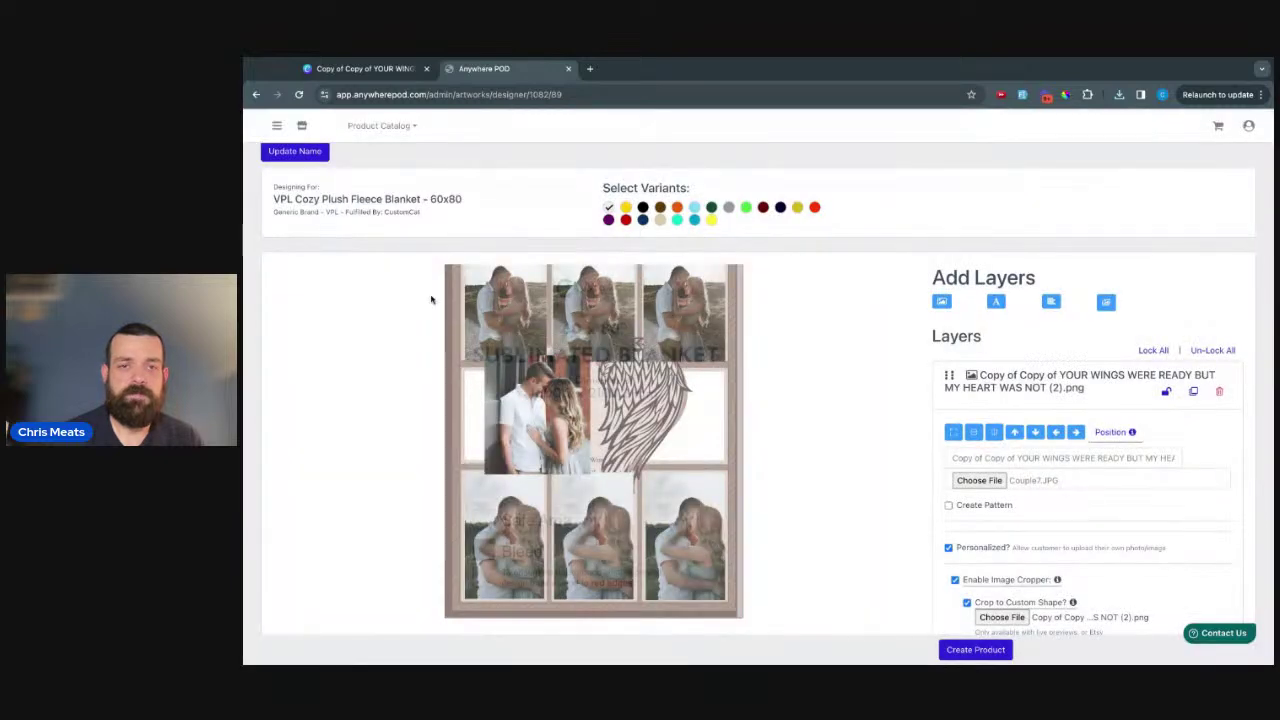
mouse_move(529, 405)
mouse_down()
mouse_move(530, 424)
mouse_move(534, 403)
mouse_up()
drag(564, 490, 566, 489)
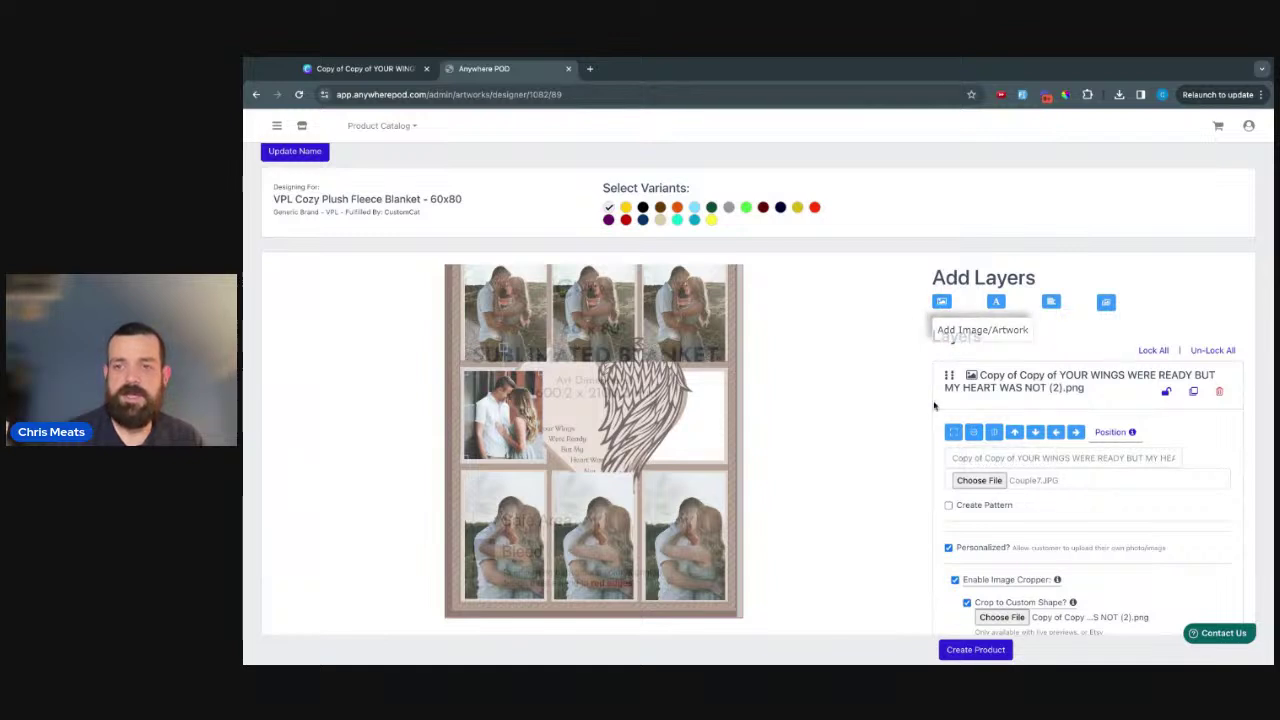
- Add another image layer from Couple2.JPG over the middle-right window
click(942, 303)
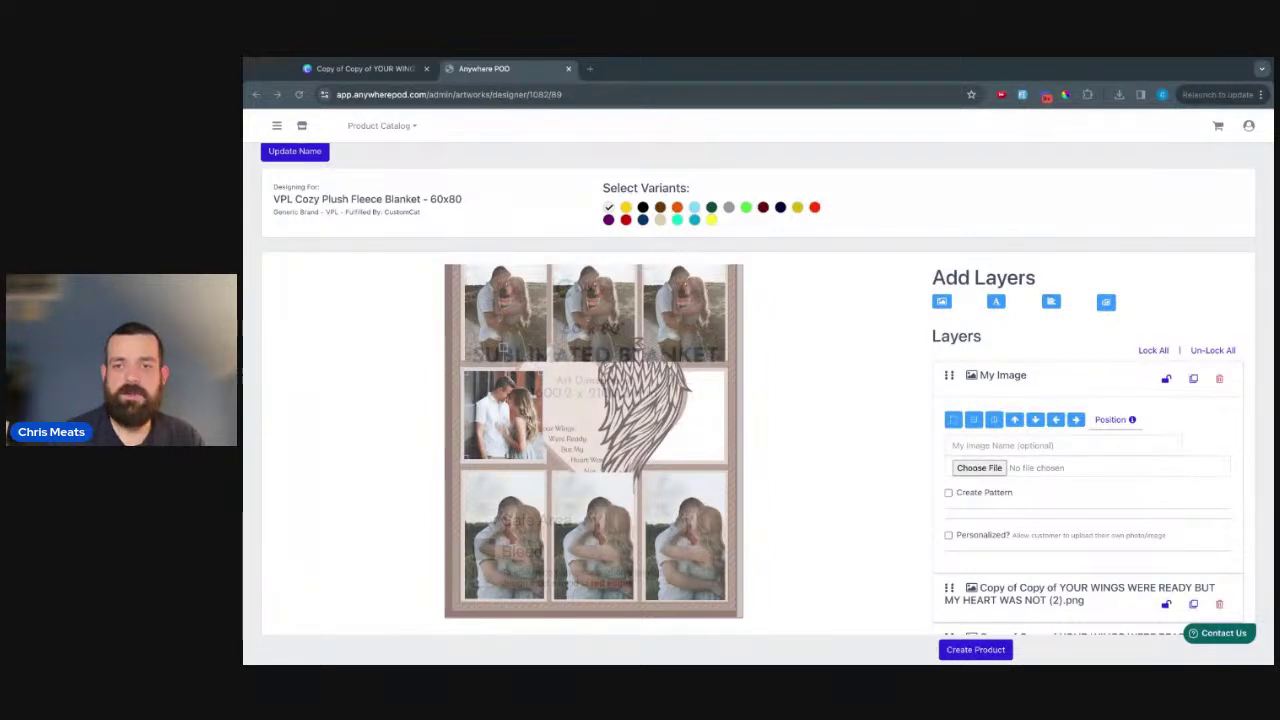
key(Return)
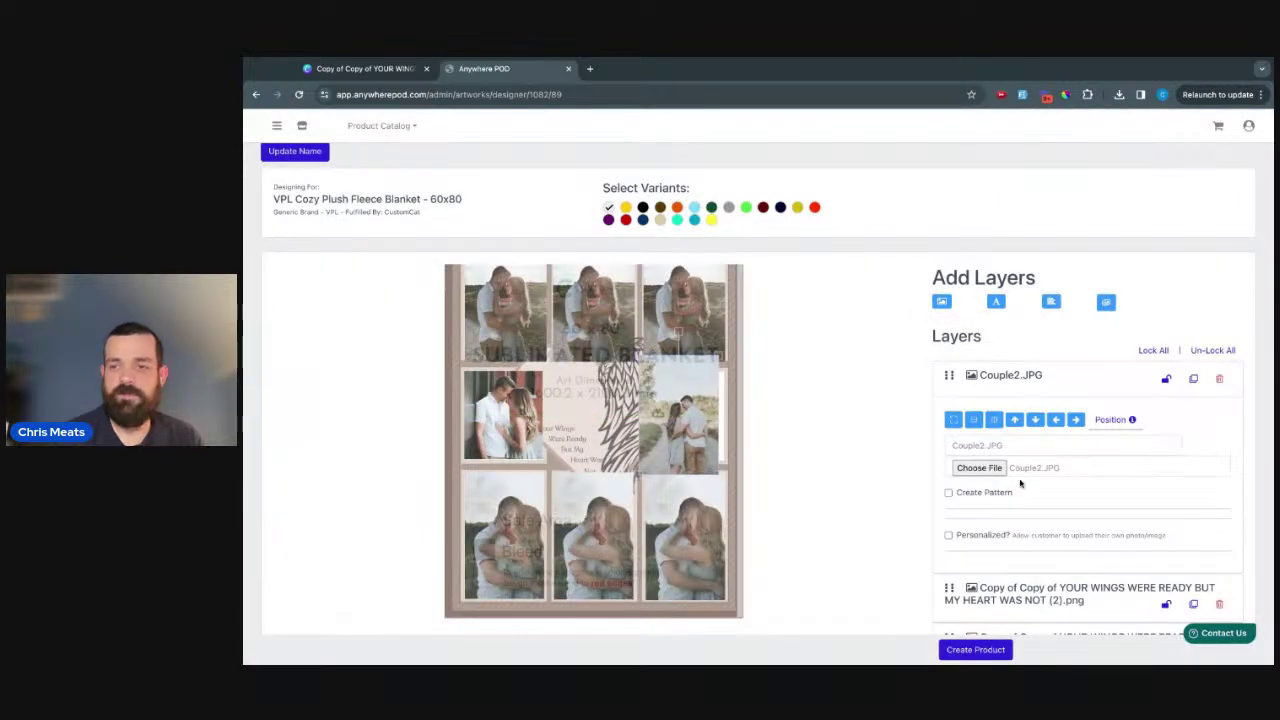
- Make the Couple2.JPG layer personalized and crop it to the custom shape Copy of Copy of YOUR WINGS WERE READY BUT MY HEART WAS NOT (2).png
click(982, 538)
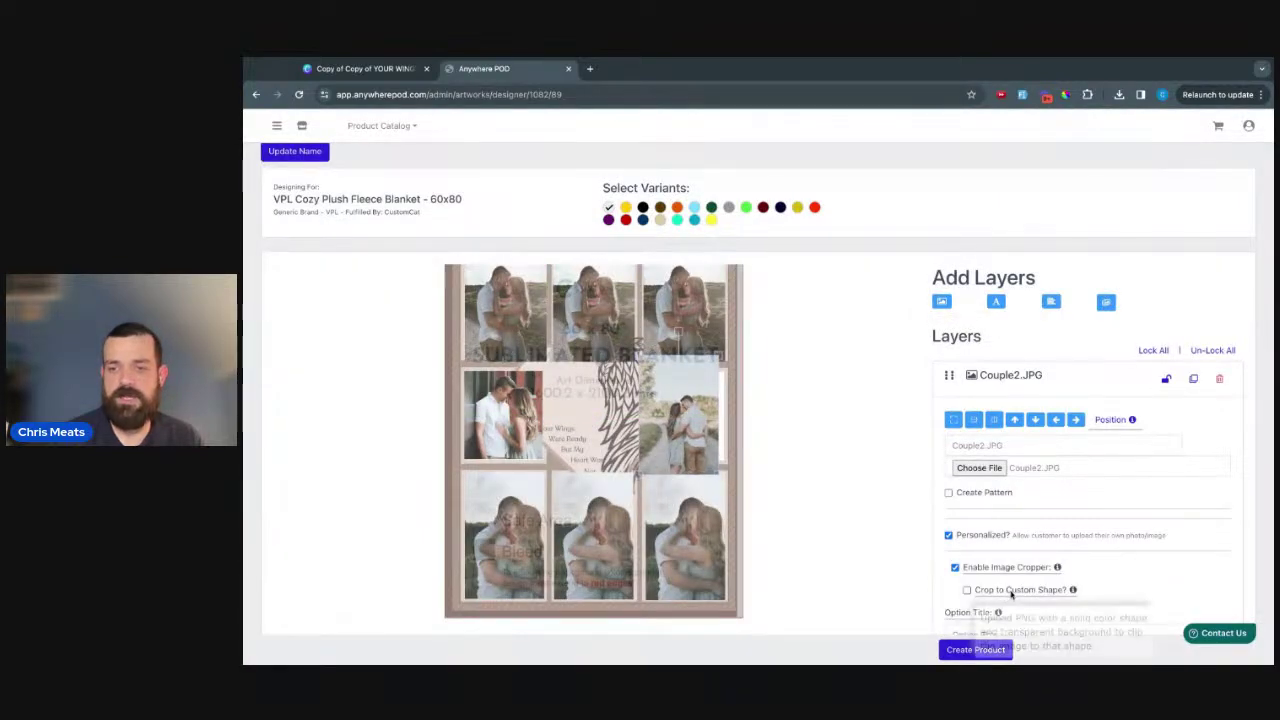
click(967, 590)
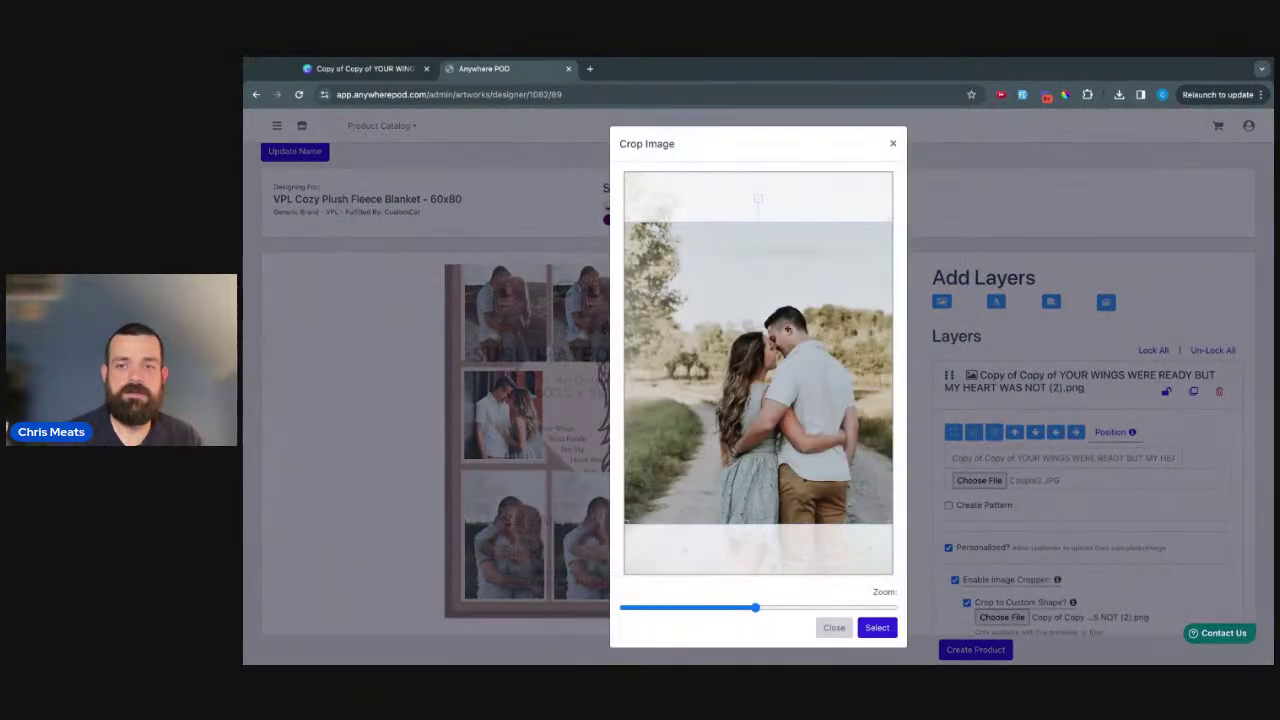
drag(785, 372, 785, 392)
click(877, 627)
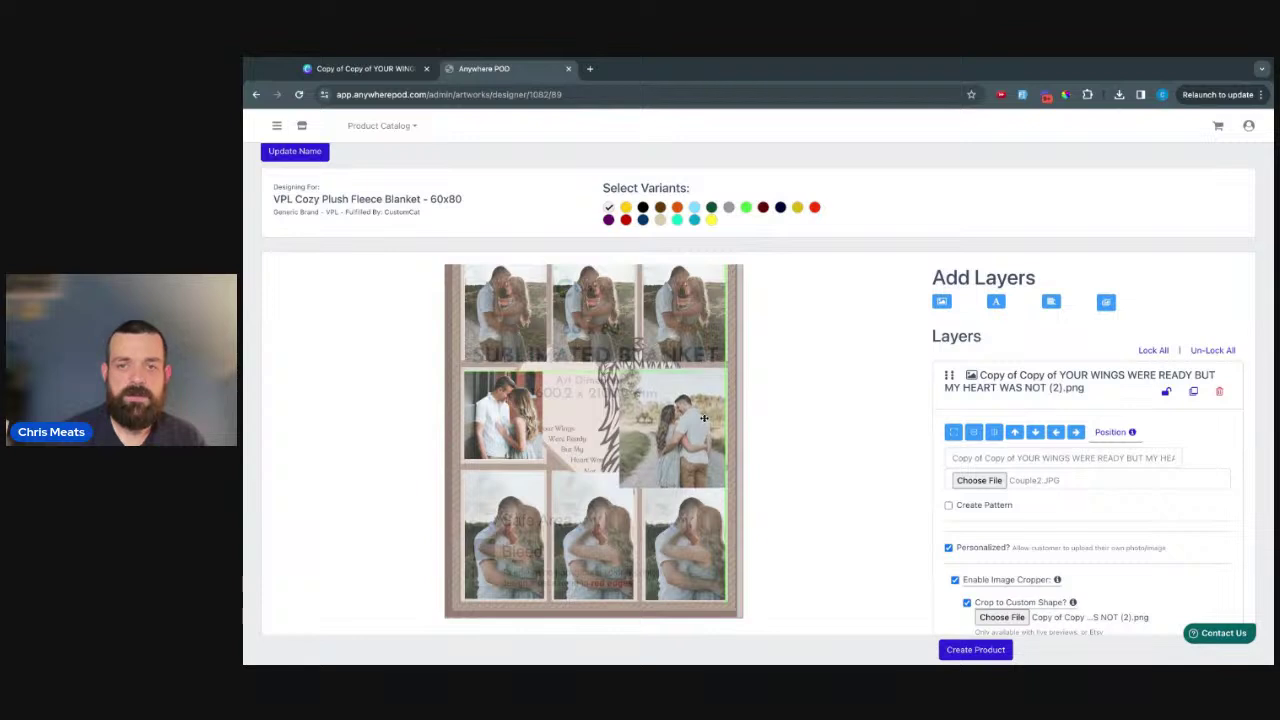
- Scale and align the cropped couple photo so it fits the middle-right window of the collage
drag(620, 492, 642, 492)
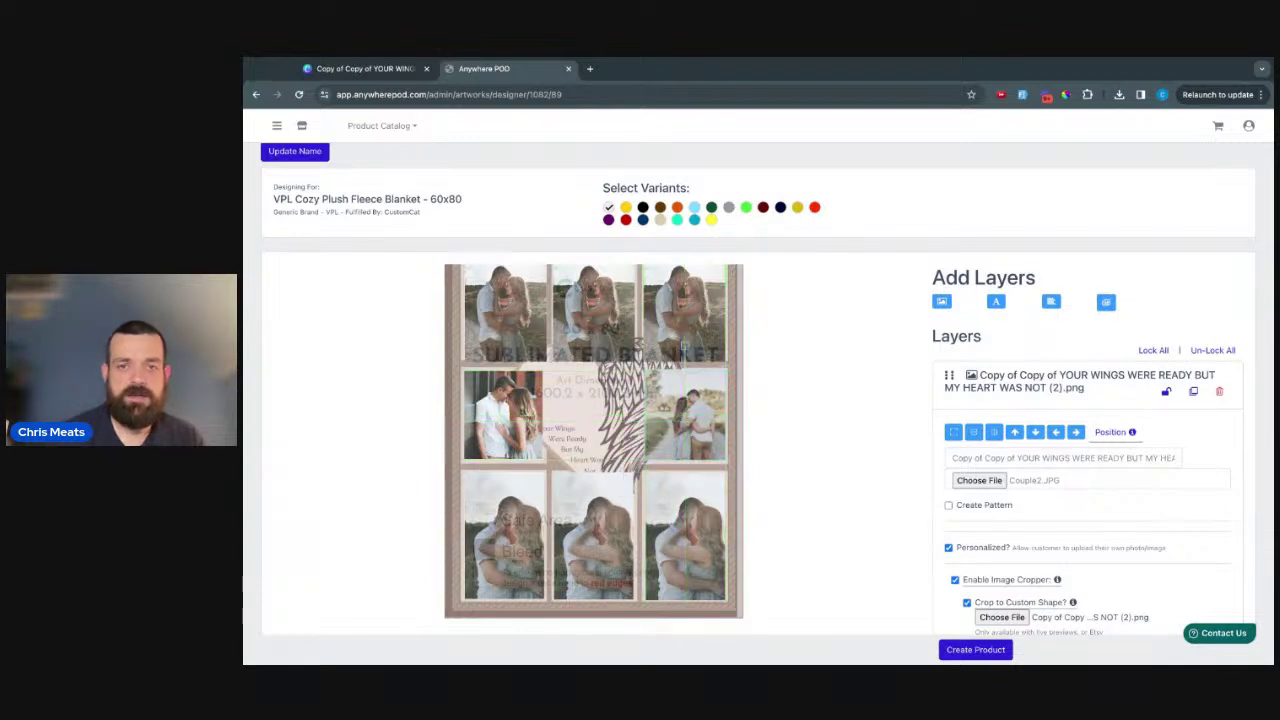
drag(729, 370, 727, 371)
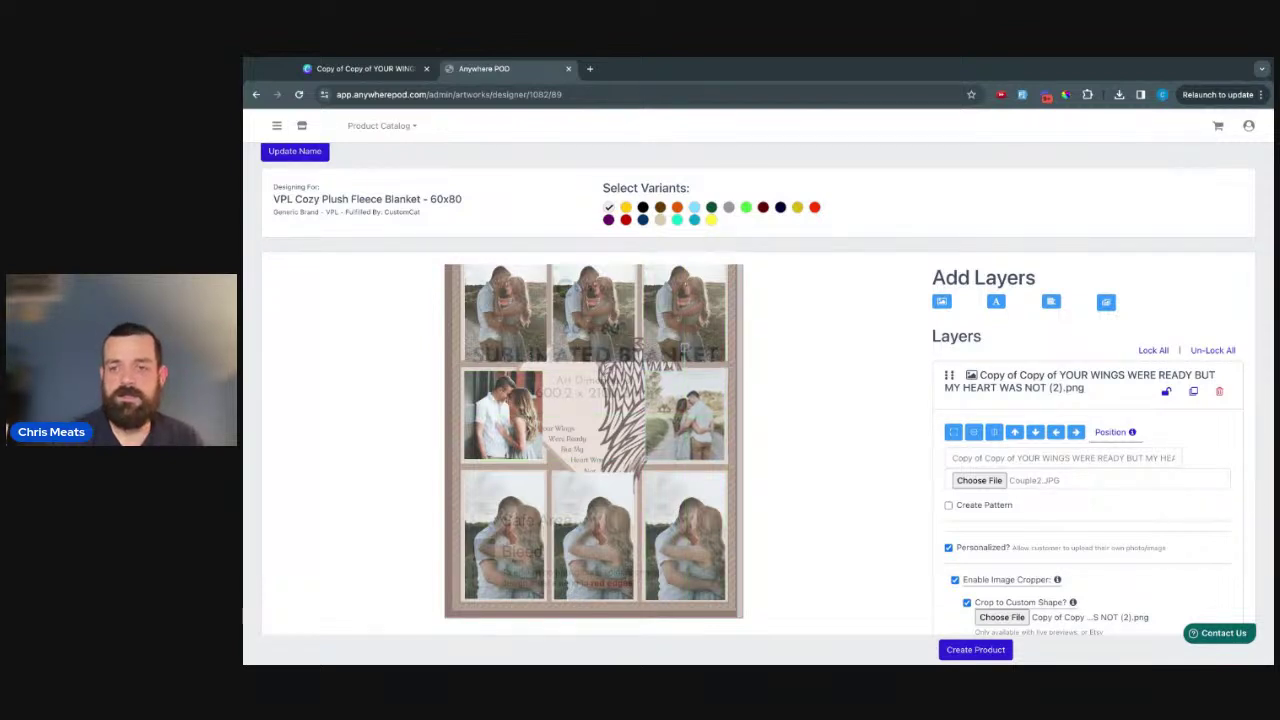
- Collapse the open photo layer and move the 1.png template layer above all the photo layers
click(1040, 380)
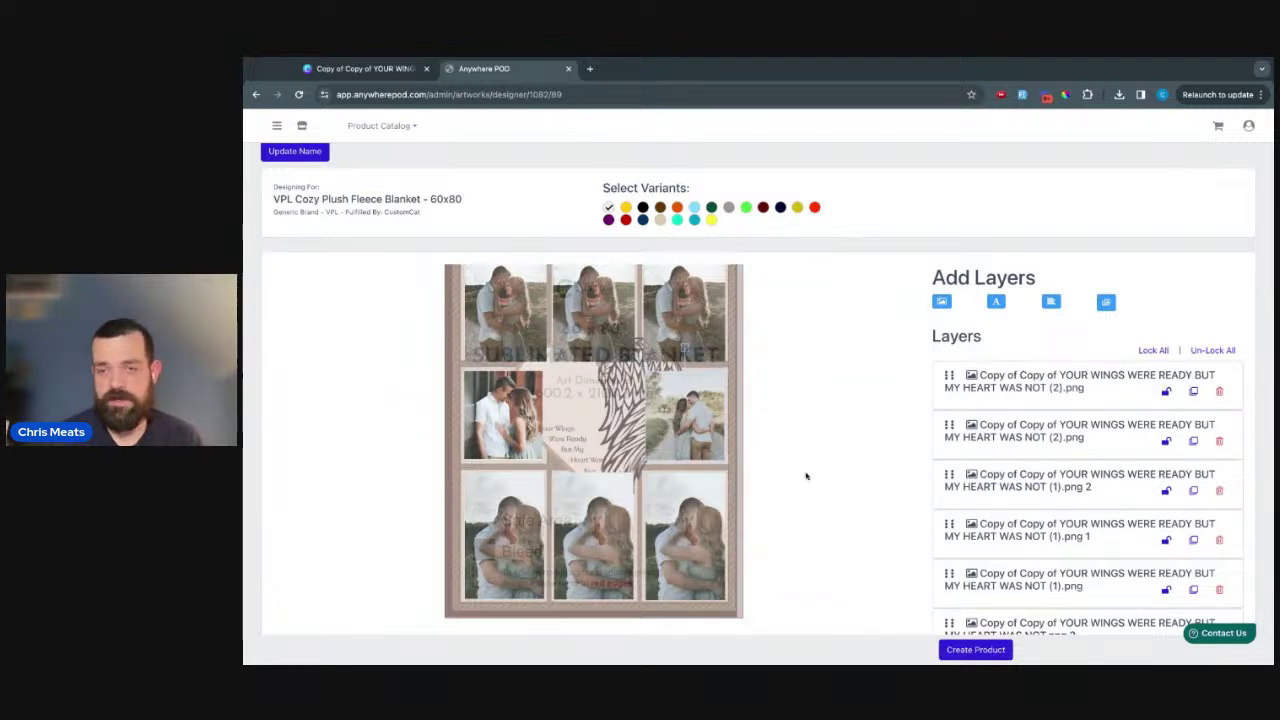
scroll(961, 492, down, 3)
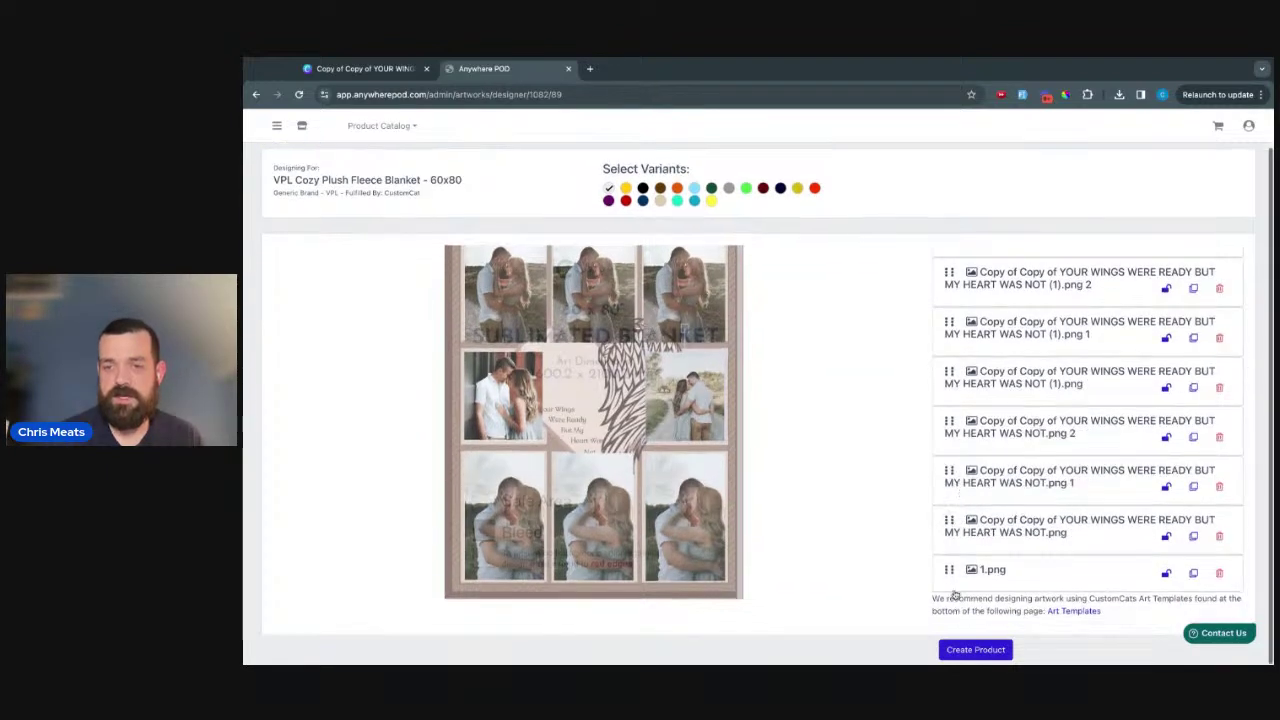
drag(949, 571, 955, 275)
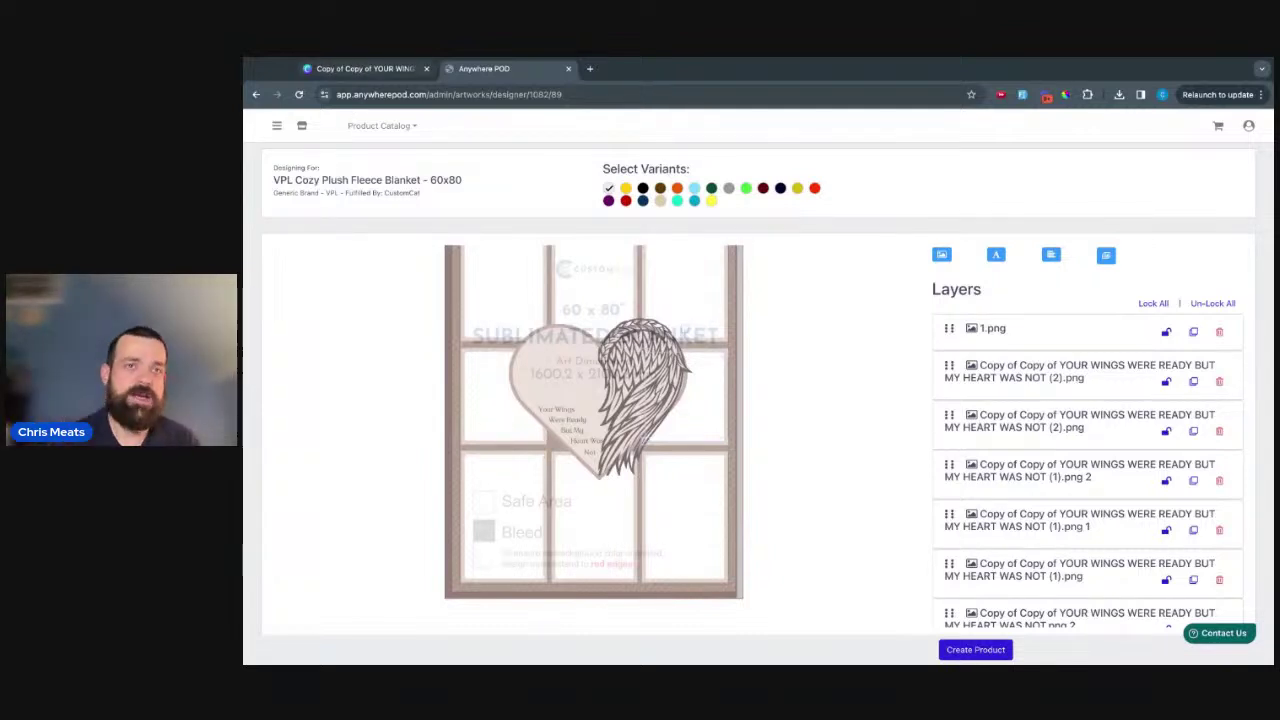
- Switch to Canva, try removing the fill of the top-left window shape, and restore its white fill
click(362, 70)
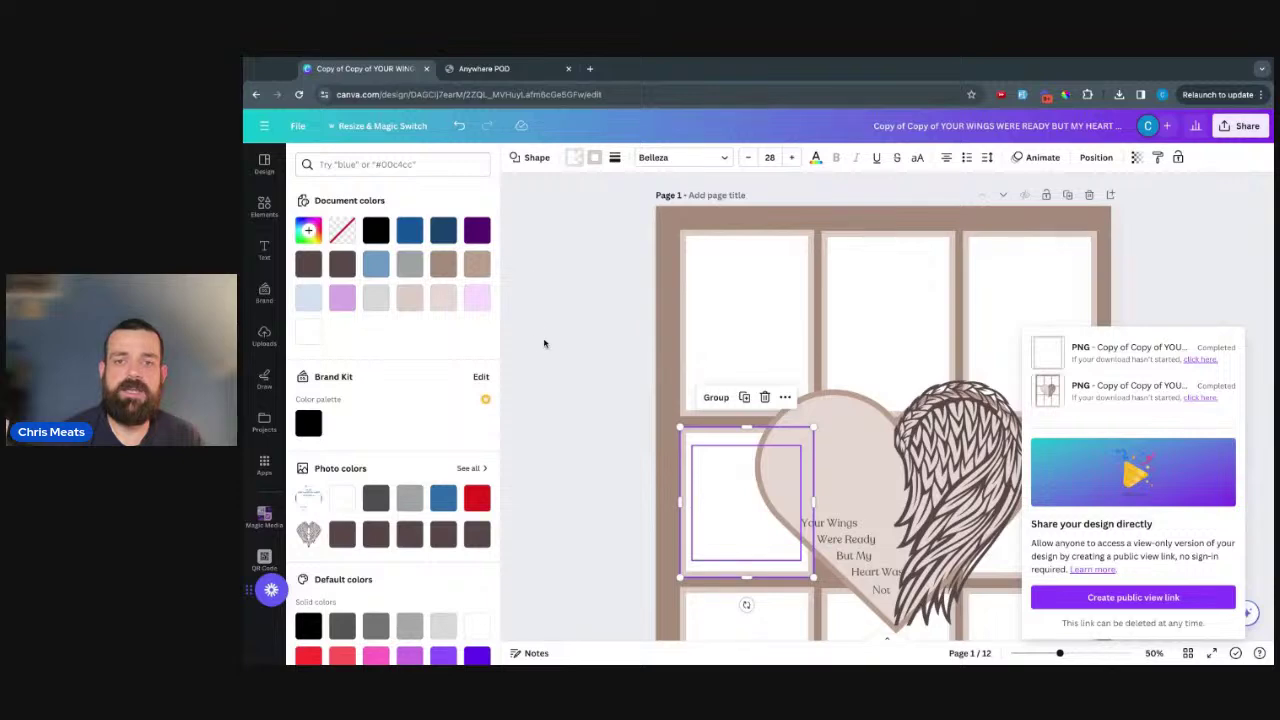
click(734, 522)
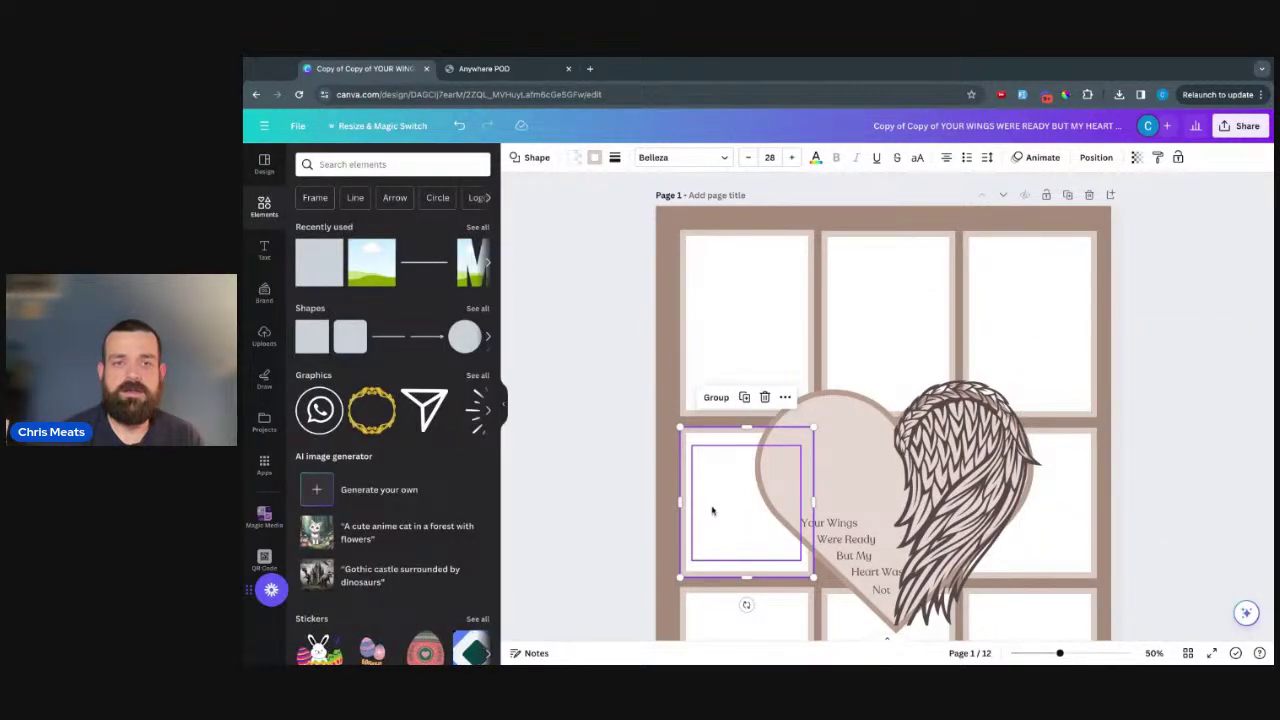
click(720, 297)
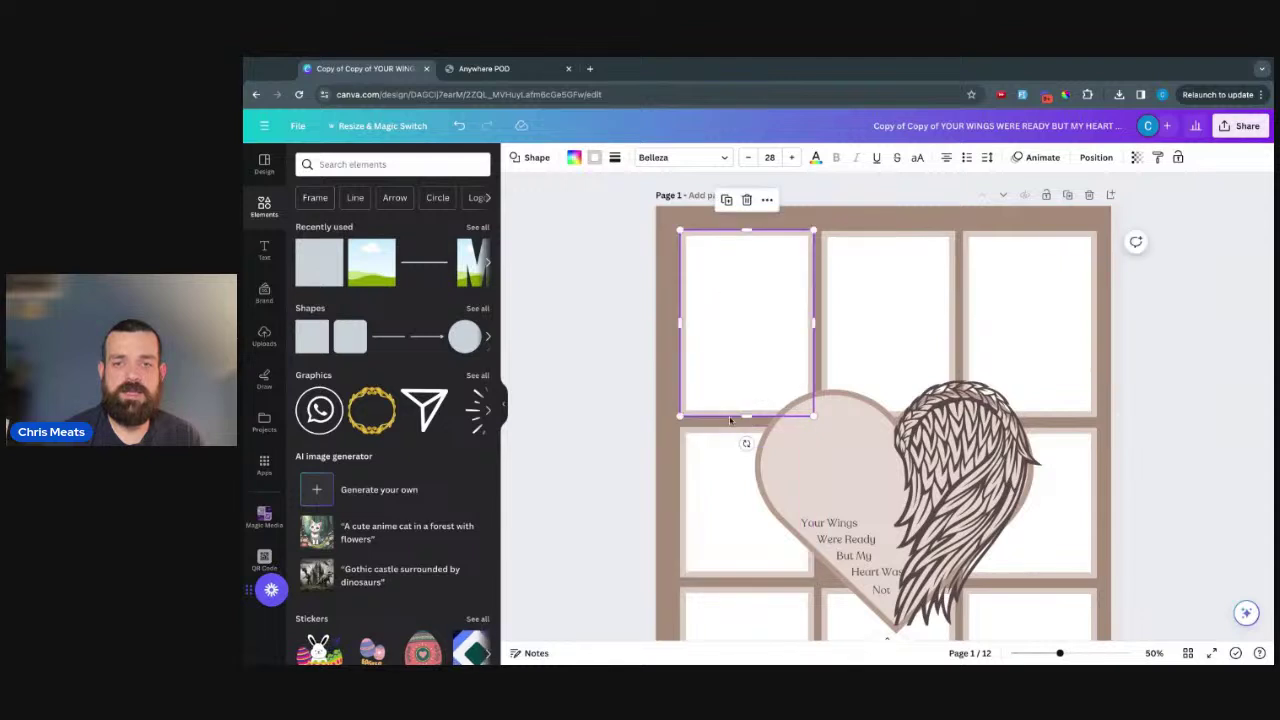
click(737, 514)
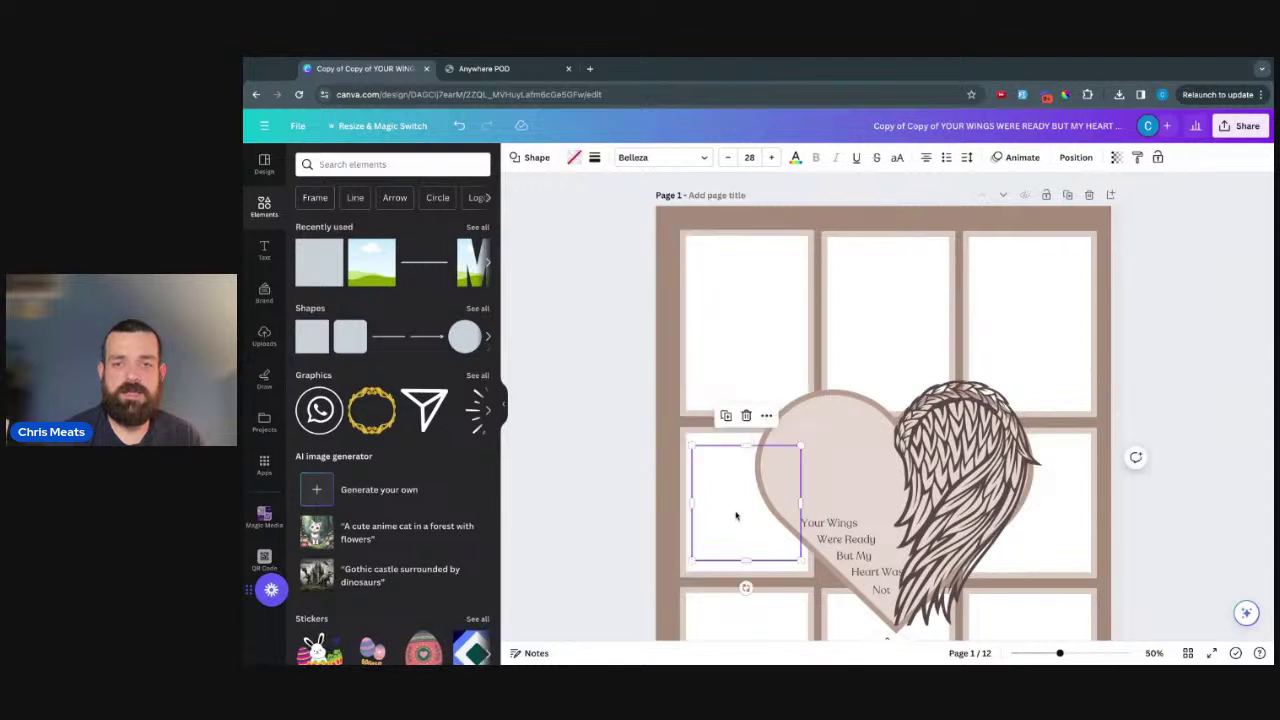
click(746, 304)
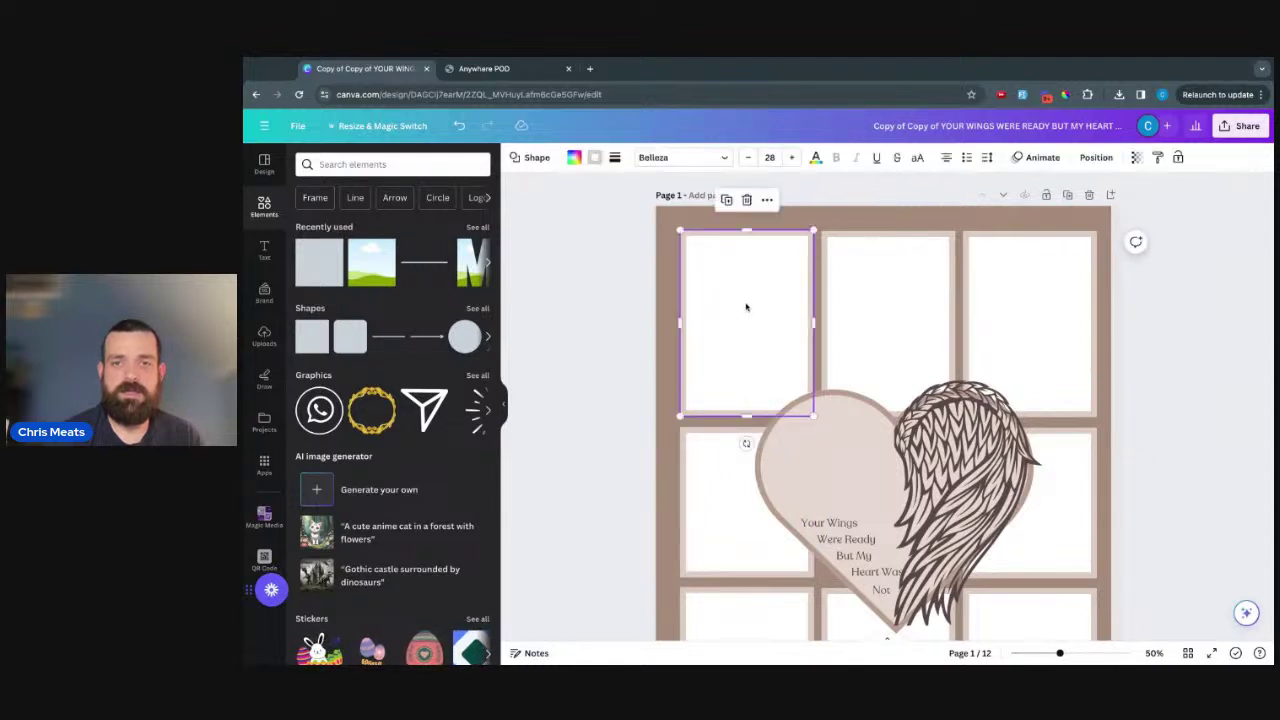
click(574, 158)
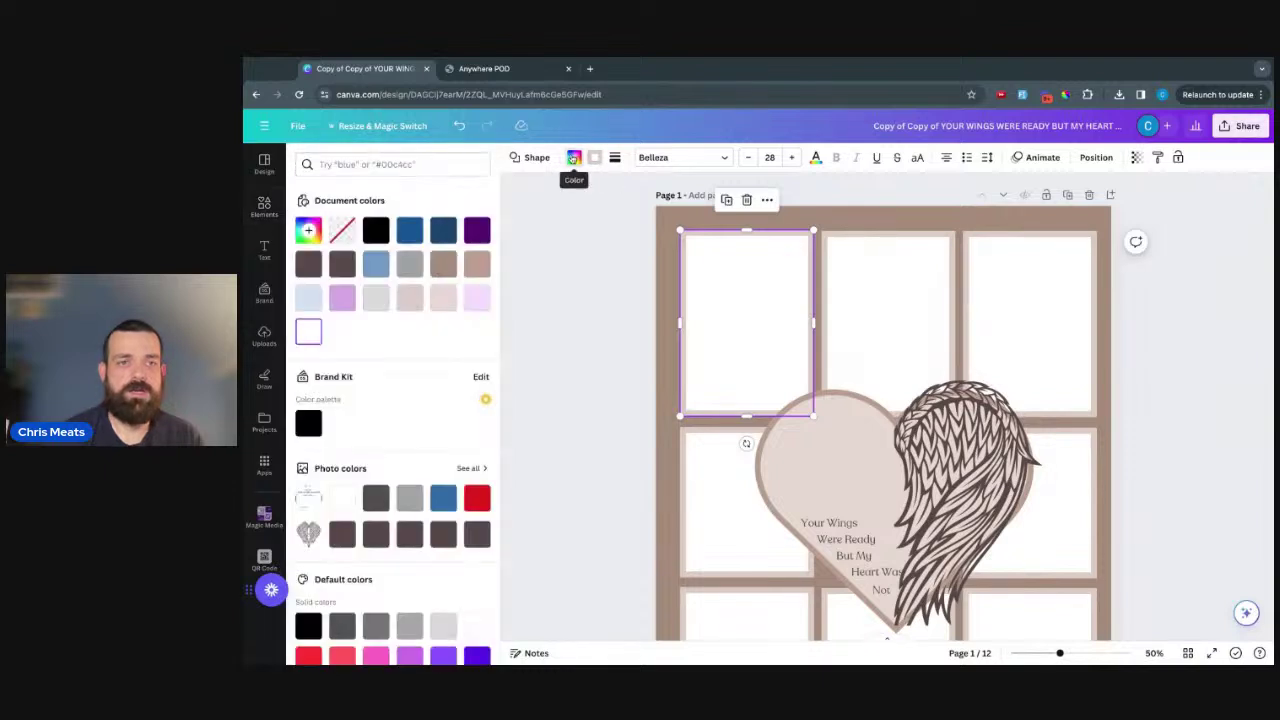
click(342, 231)
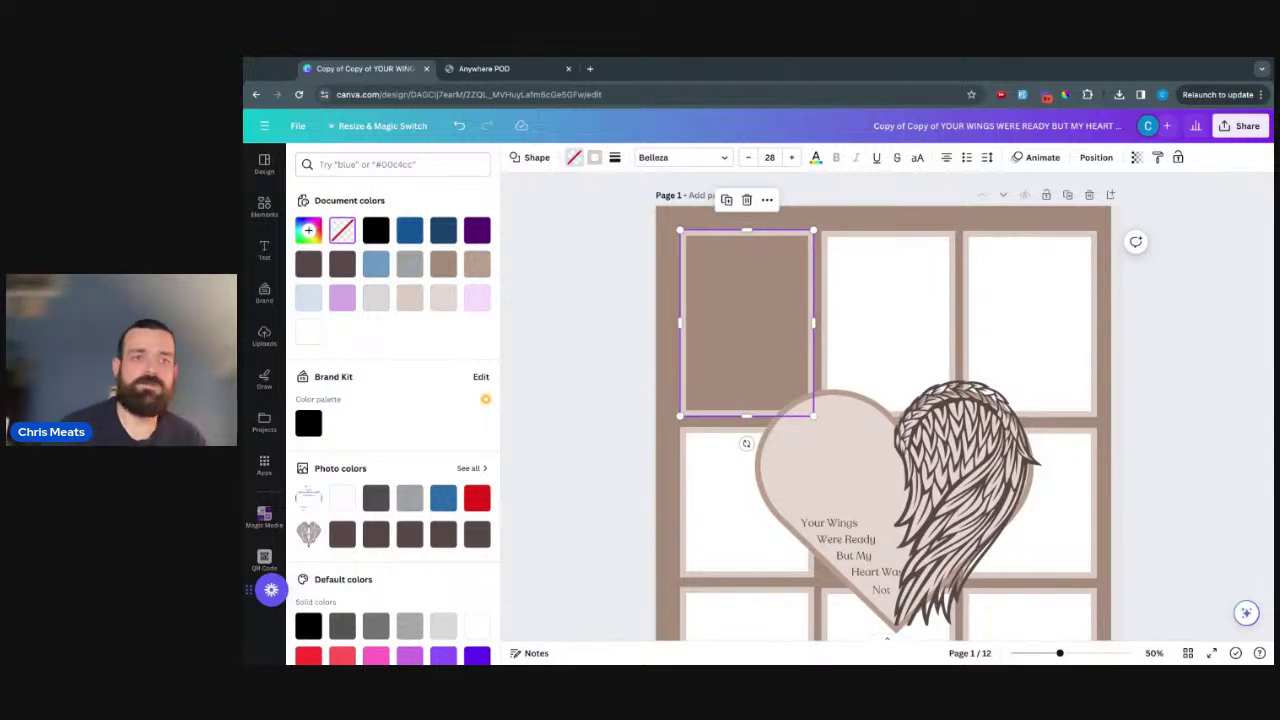
click(308, 333)
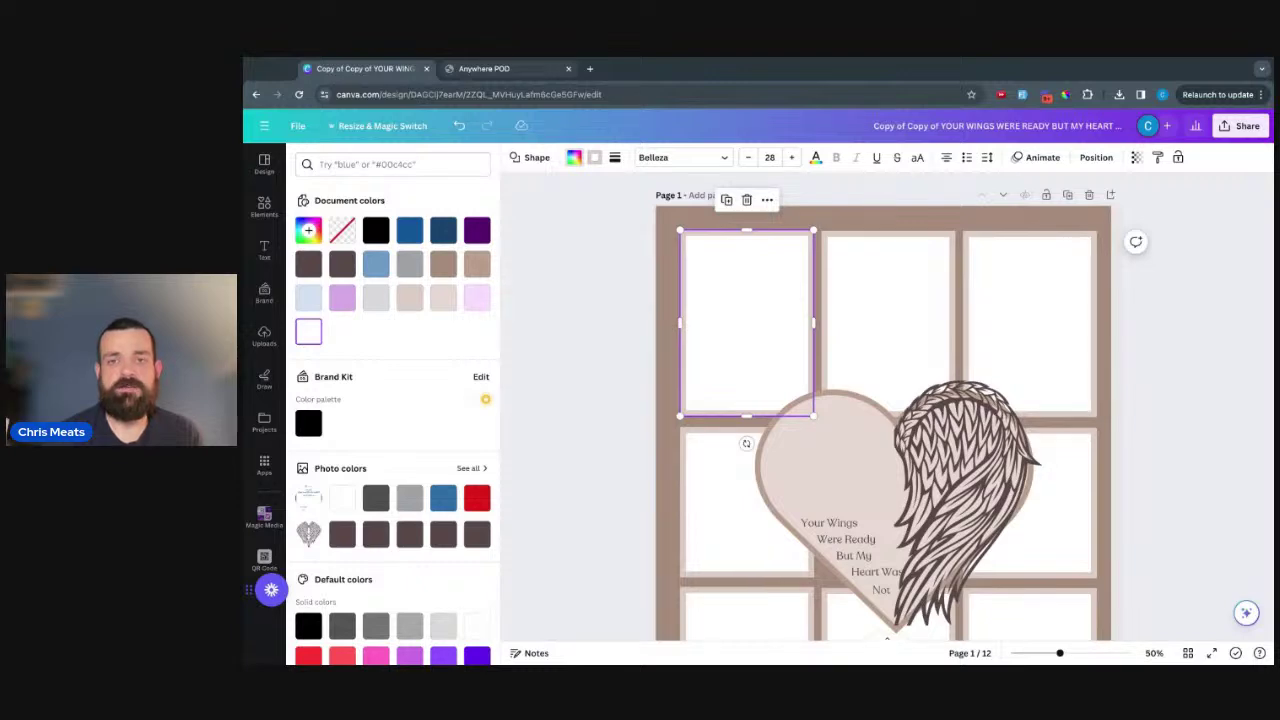
- Open photopea.com in a new browser tab and load the brown template 1.png for editing
key(ctrl+Tab)
key(ctrl+t)
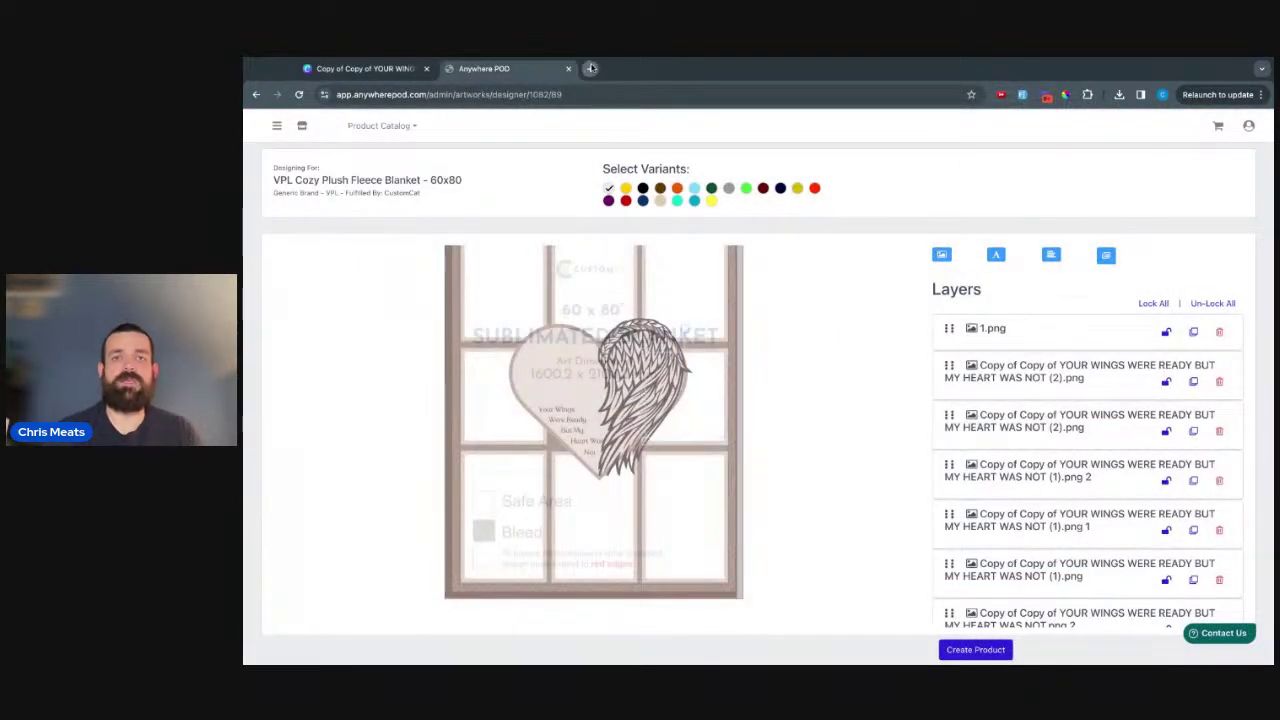
text(photopea.com)
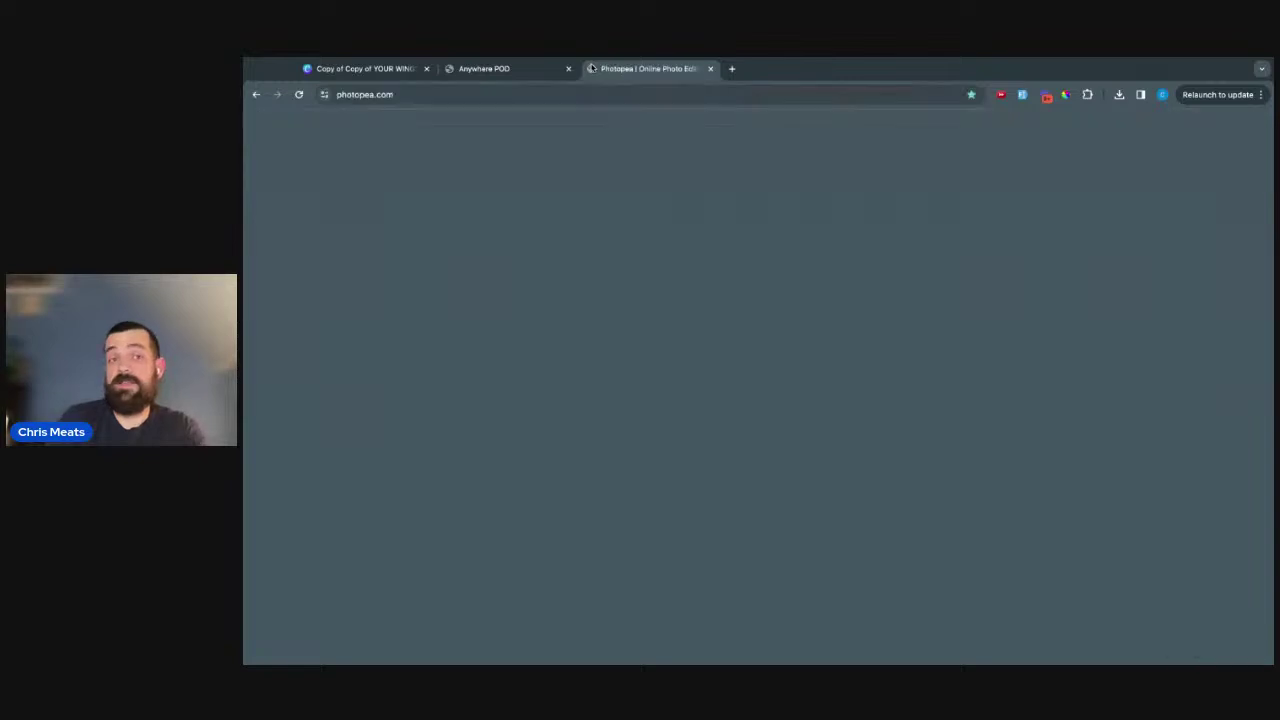
key(Return)
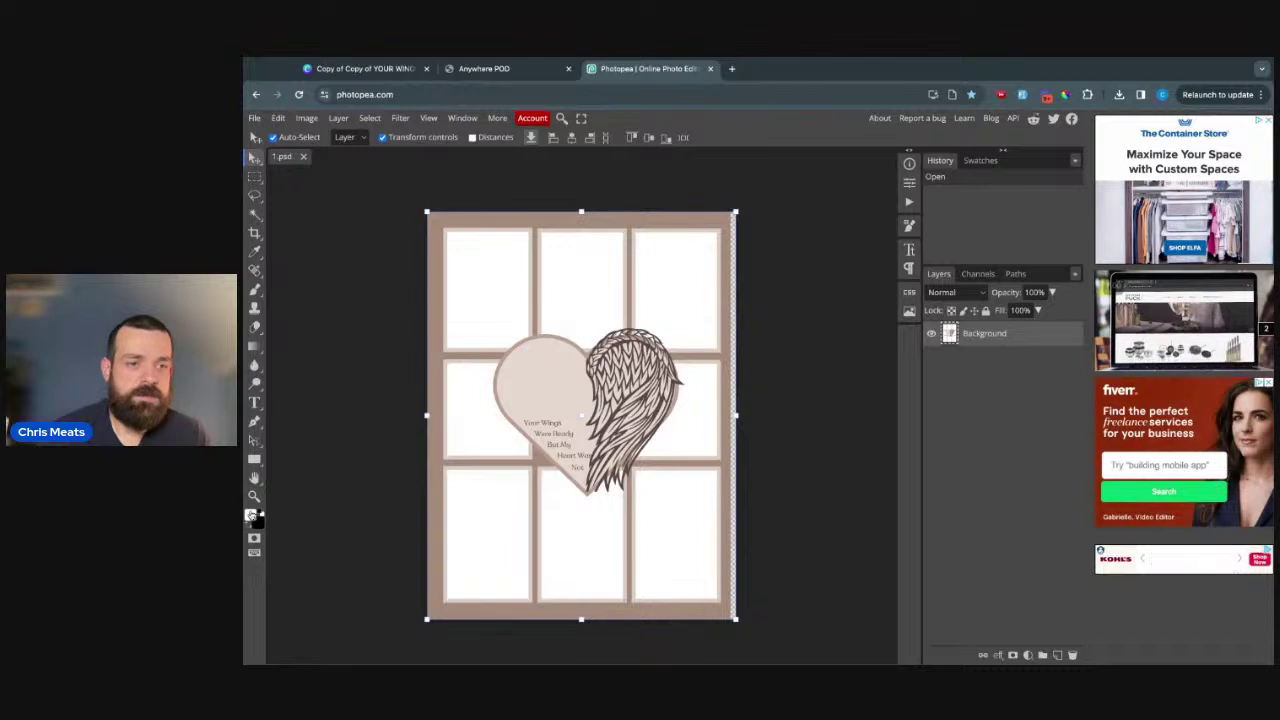
click(251, 516)
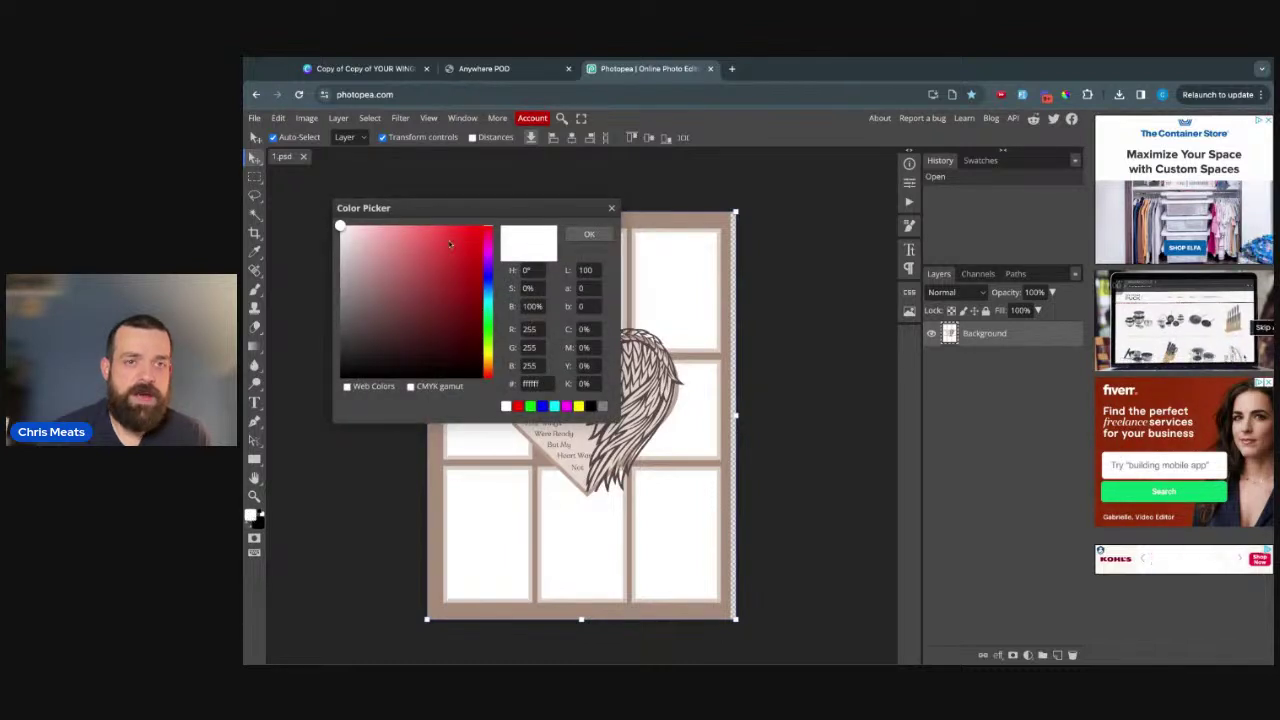
click(612, 209)
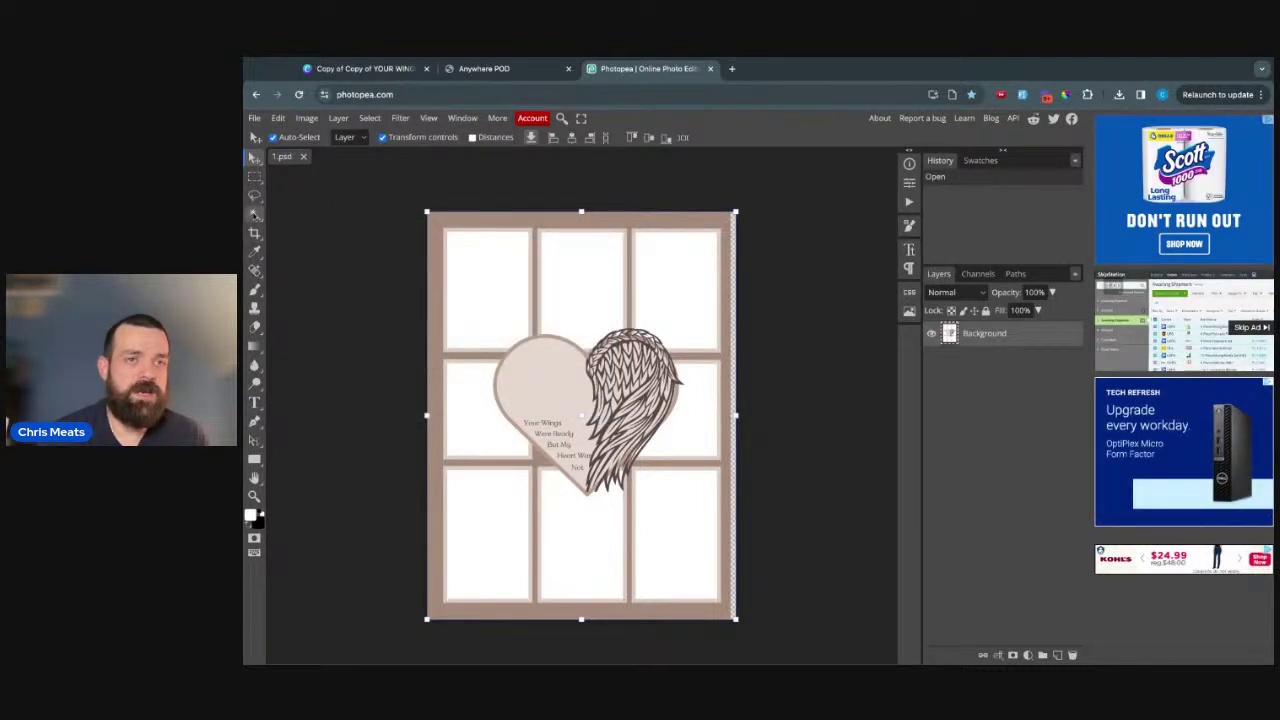
- With the Magic Wand set to non-contiguous, select the white areas of all the windows in the brown template and delete them
click(254, 213)
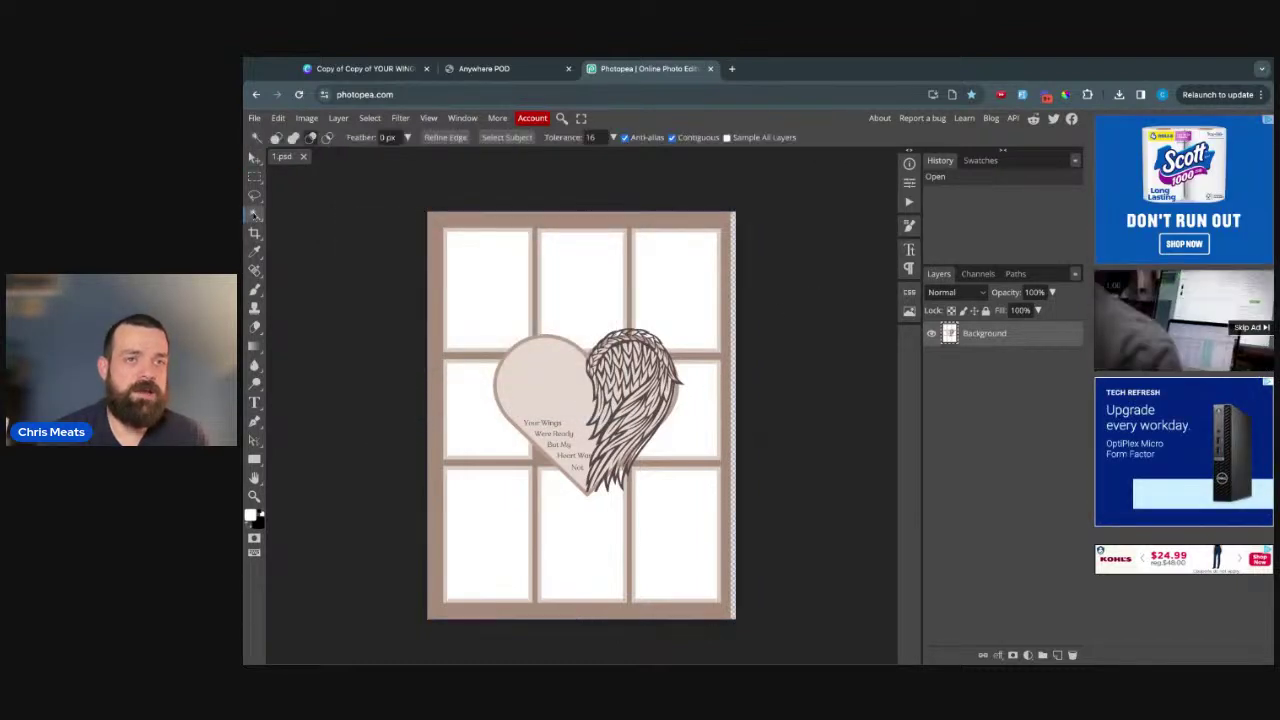
click(487, 309)
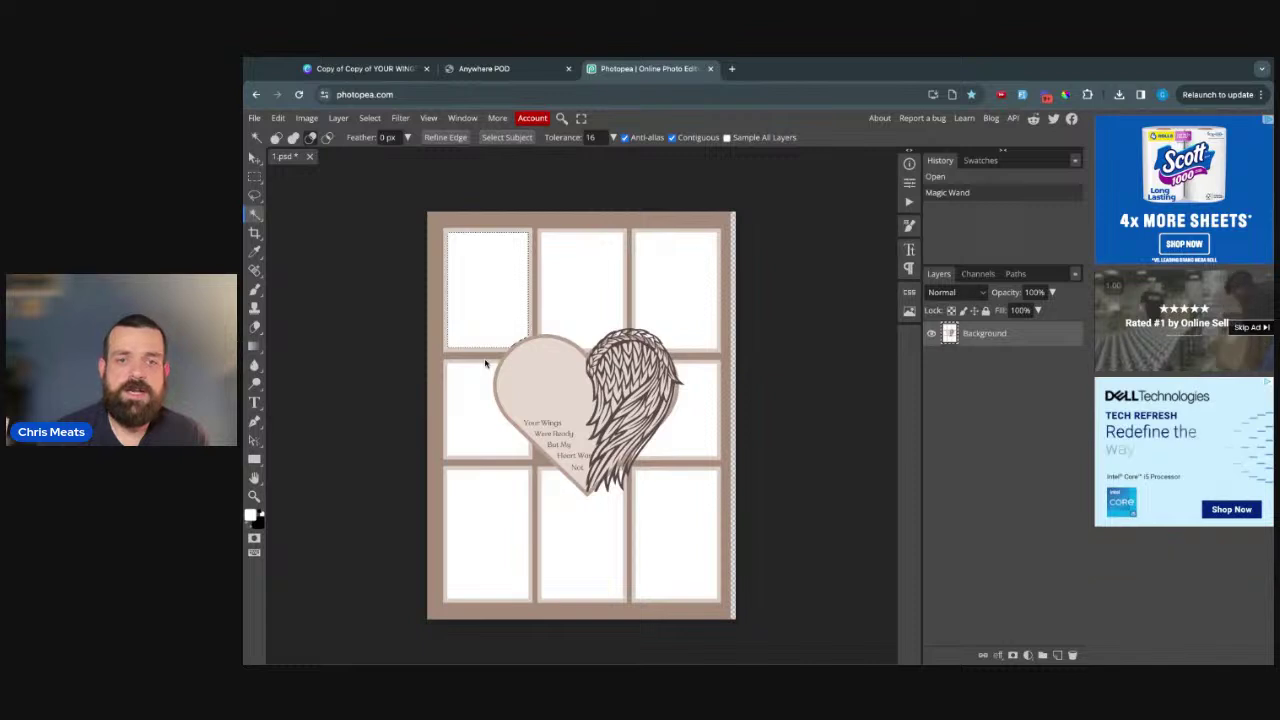
click(687, 139)
click(617, 286)
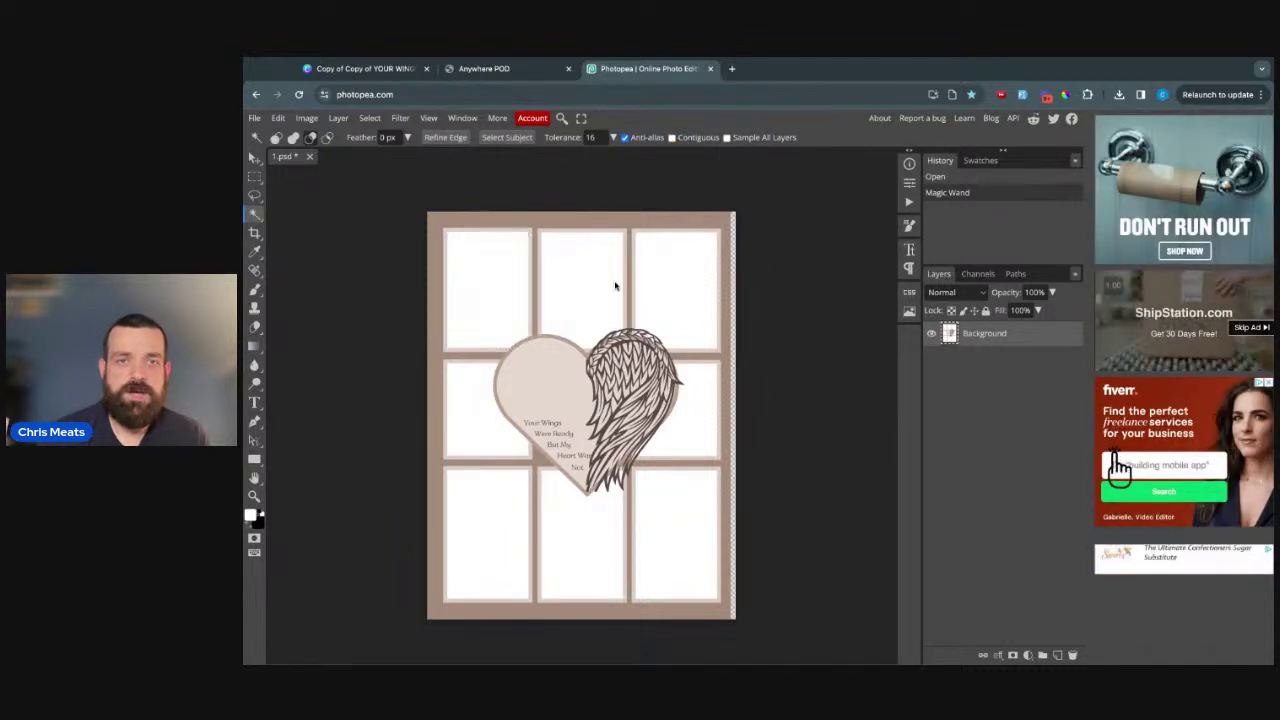
click(494, 294)
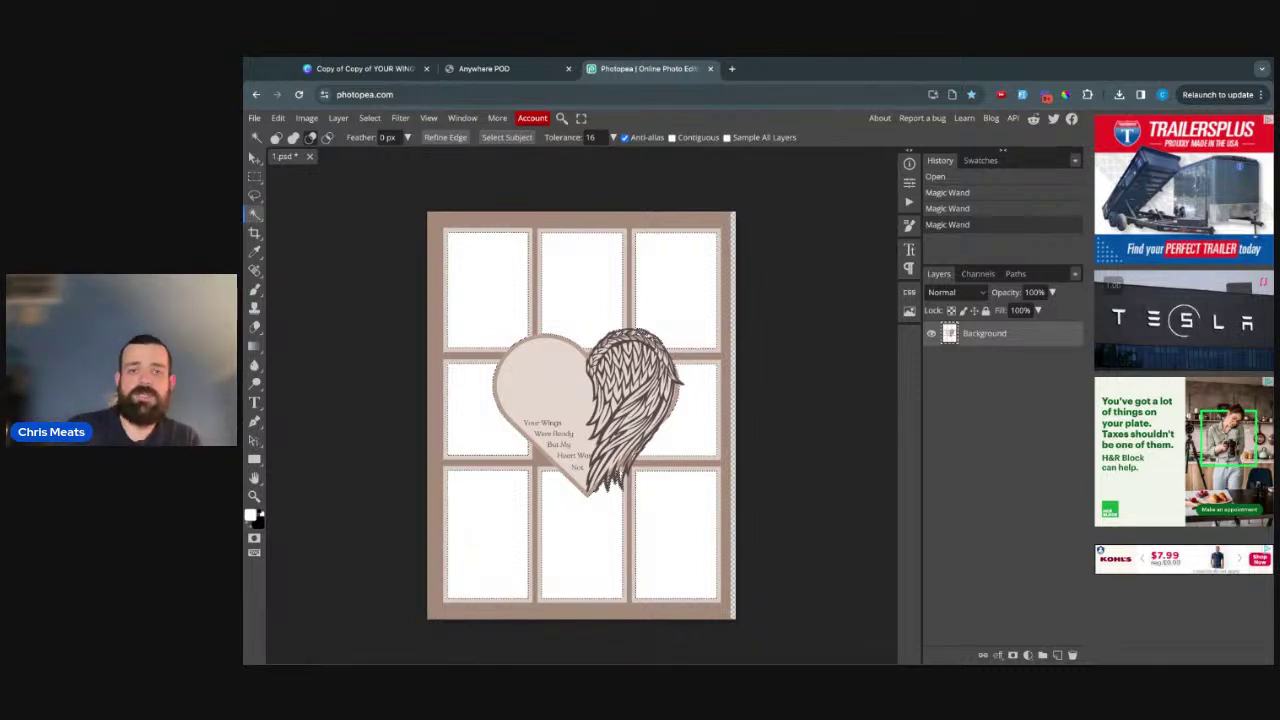
key(Delete)
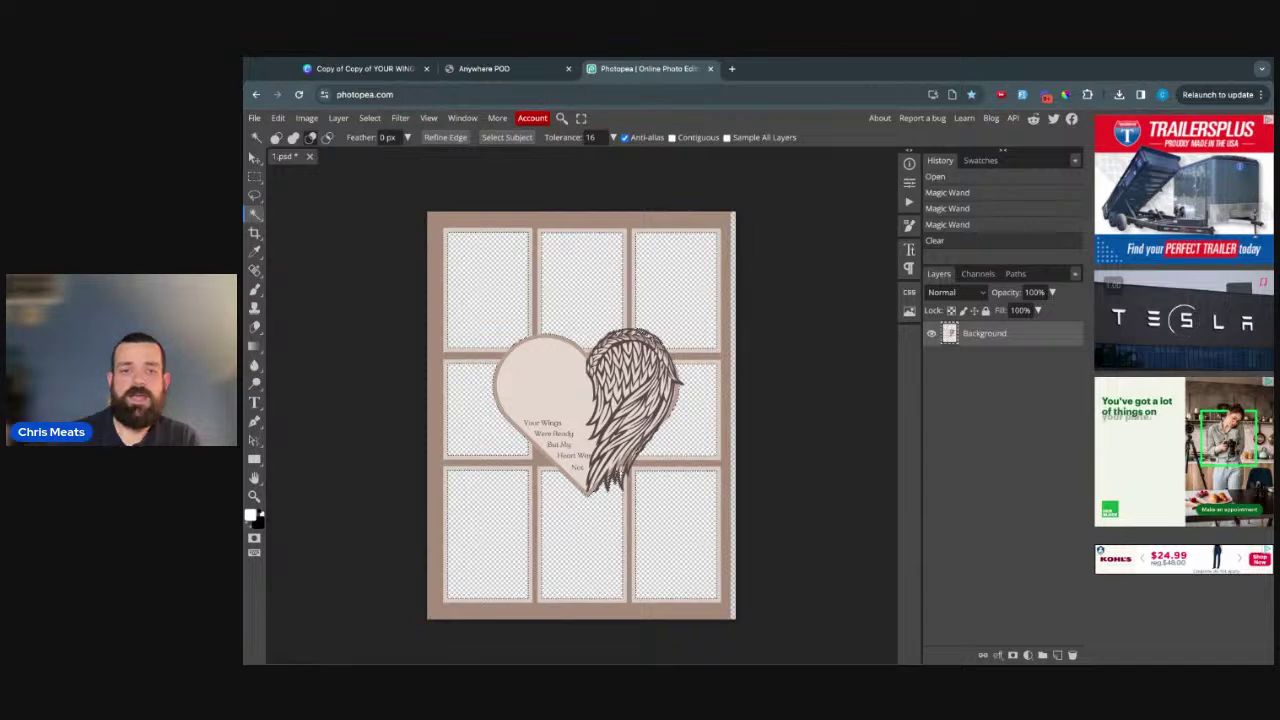
- Export the brown template as a PNG named transparentBrown
click(252, 118)
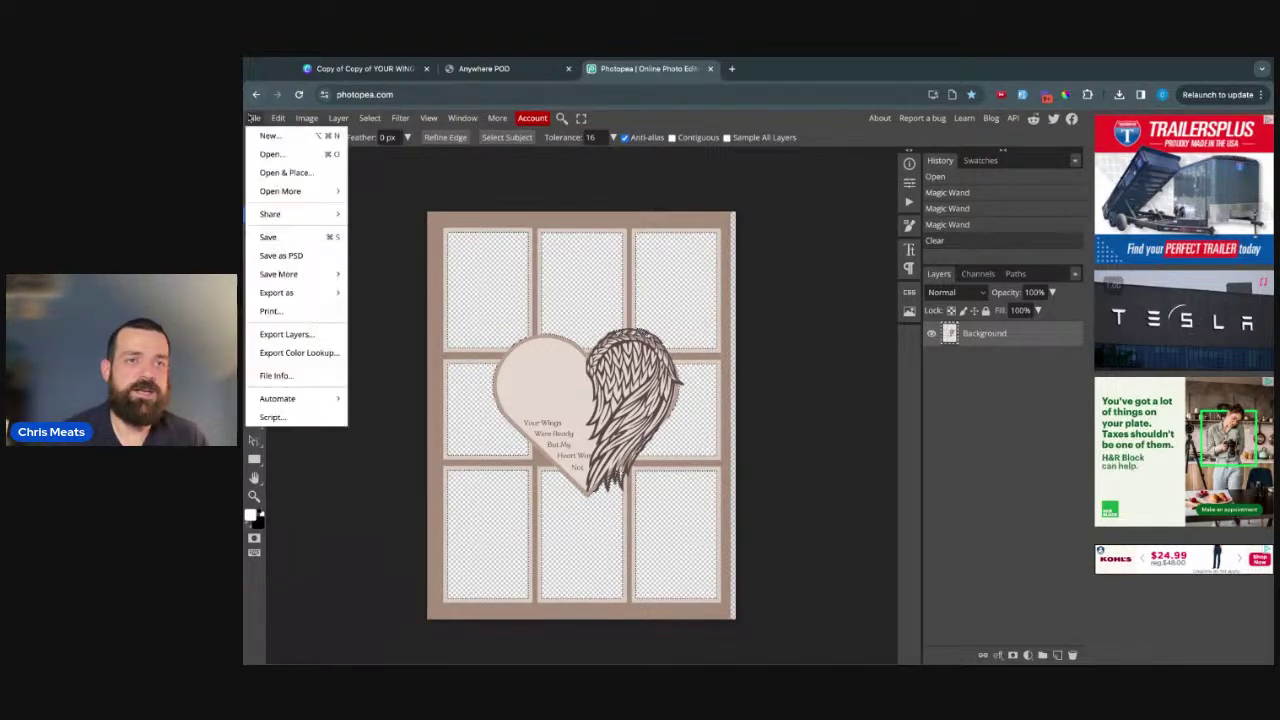
mouse_move(330, 293)
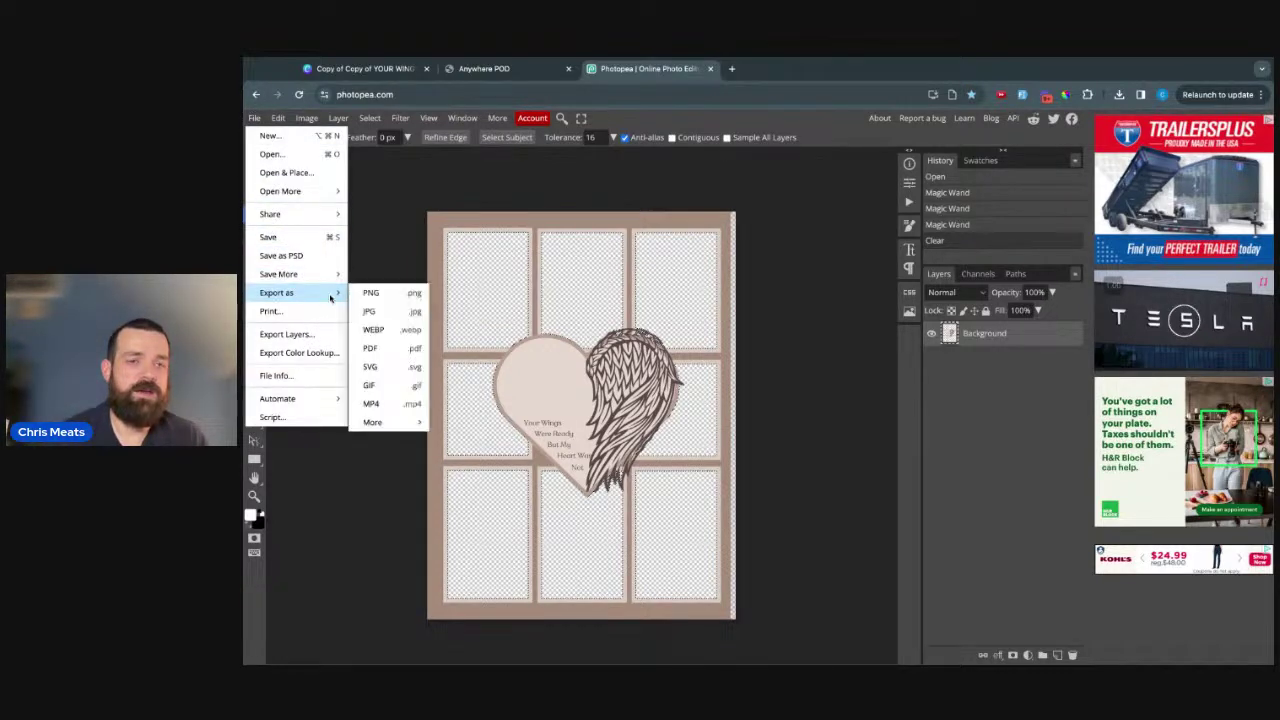
click(370, 293)
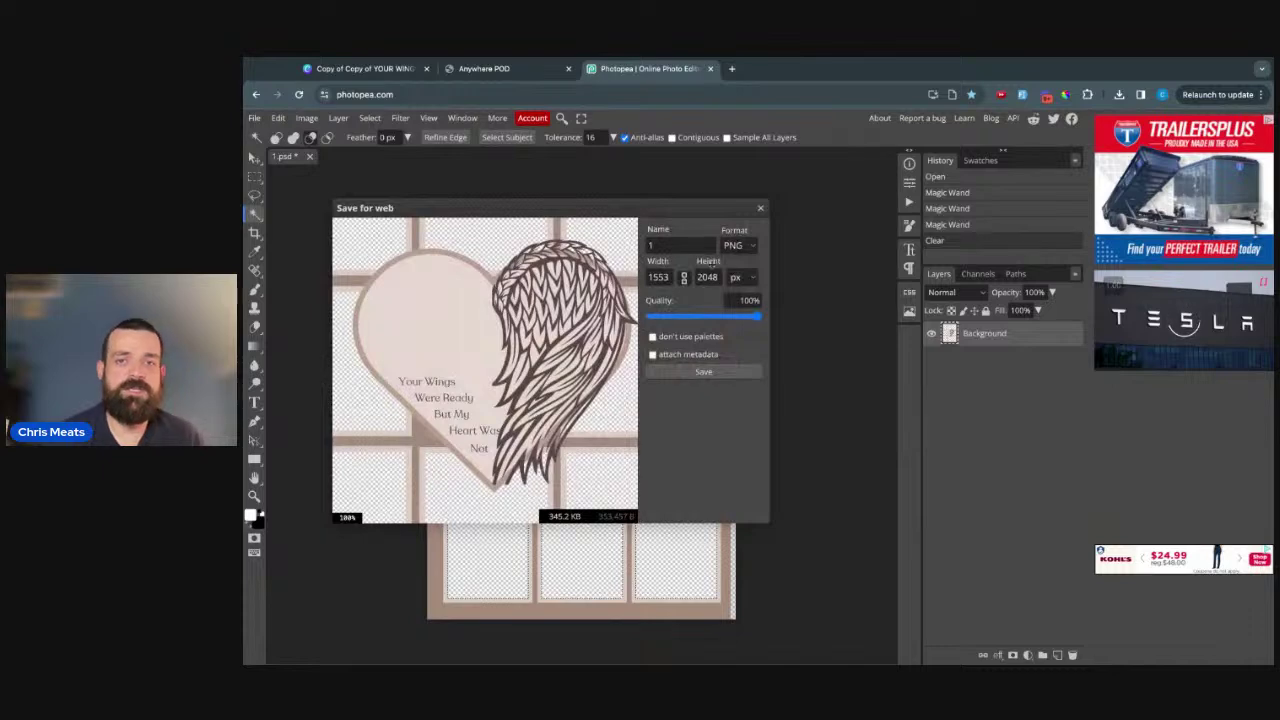
double_click(673, 245)
text(tra)
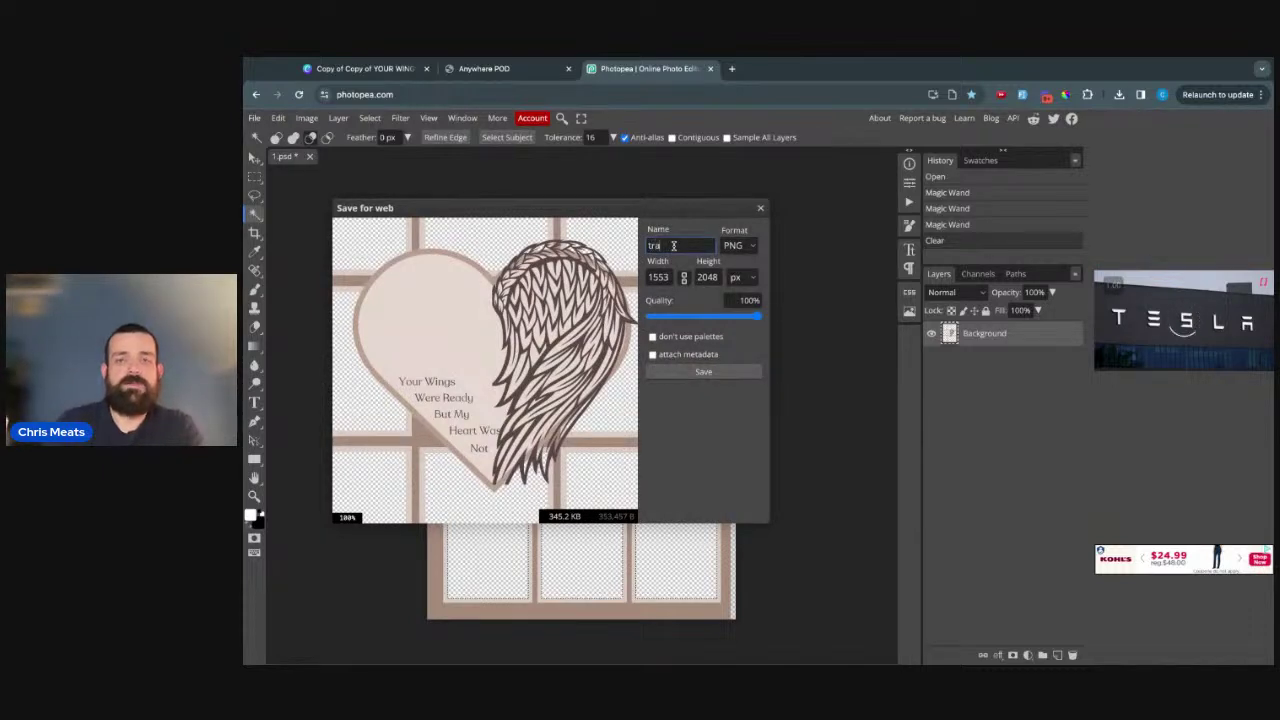
text(nsparentBrown)
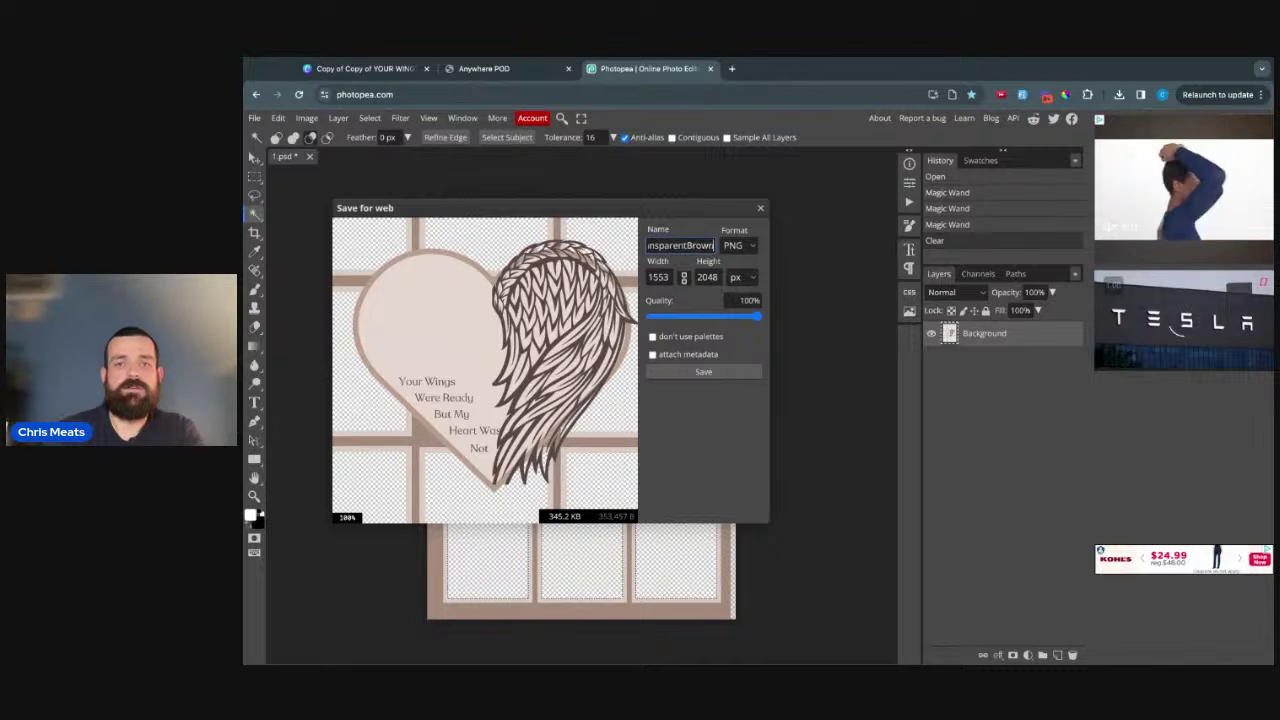
click(674, 372)
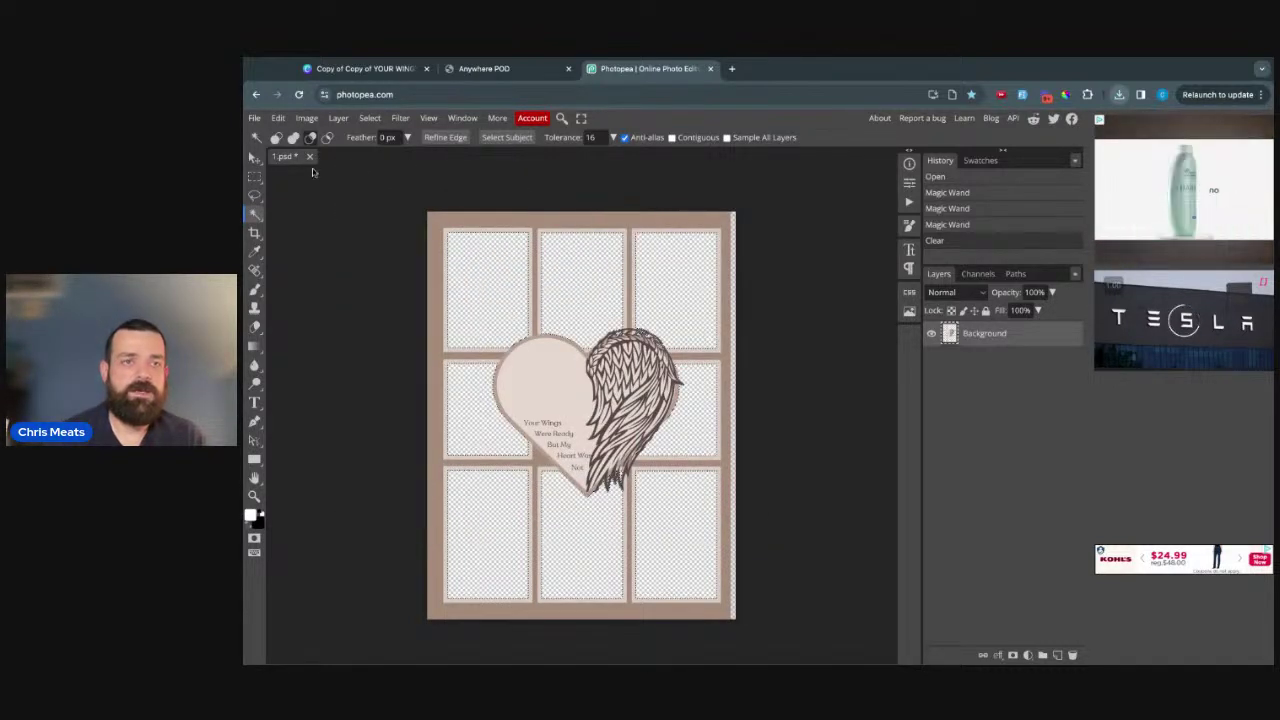
- Close the brown template, open black template 4, and delete its white window areas with the Magic Wand
key(ctrl+alt+w)
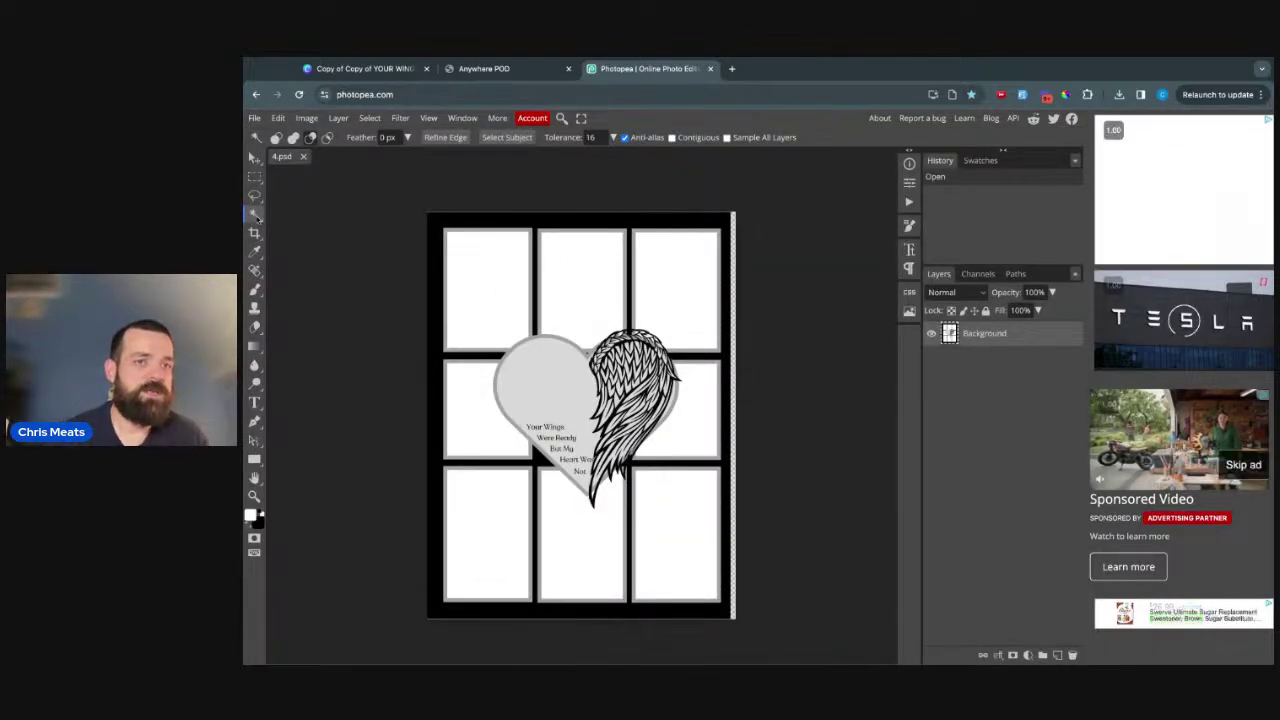
click(488, 285)
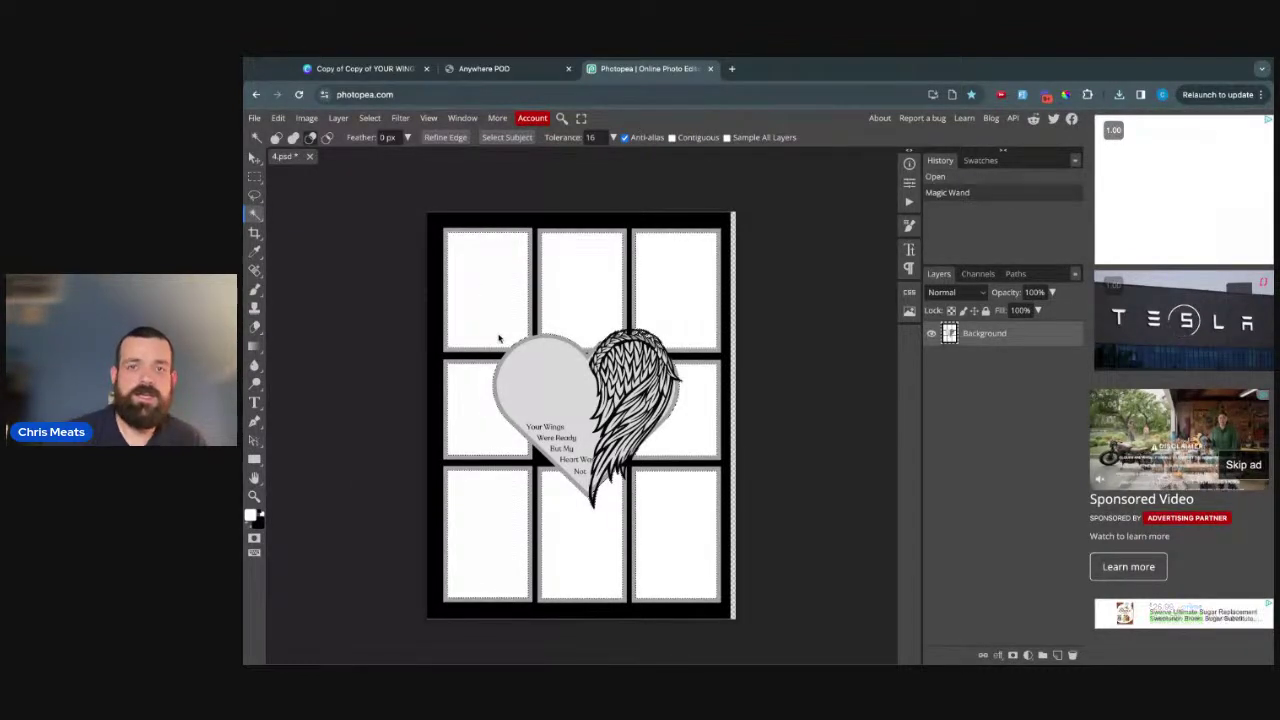
key(Delete)
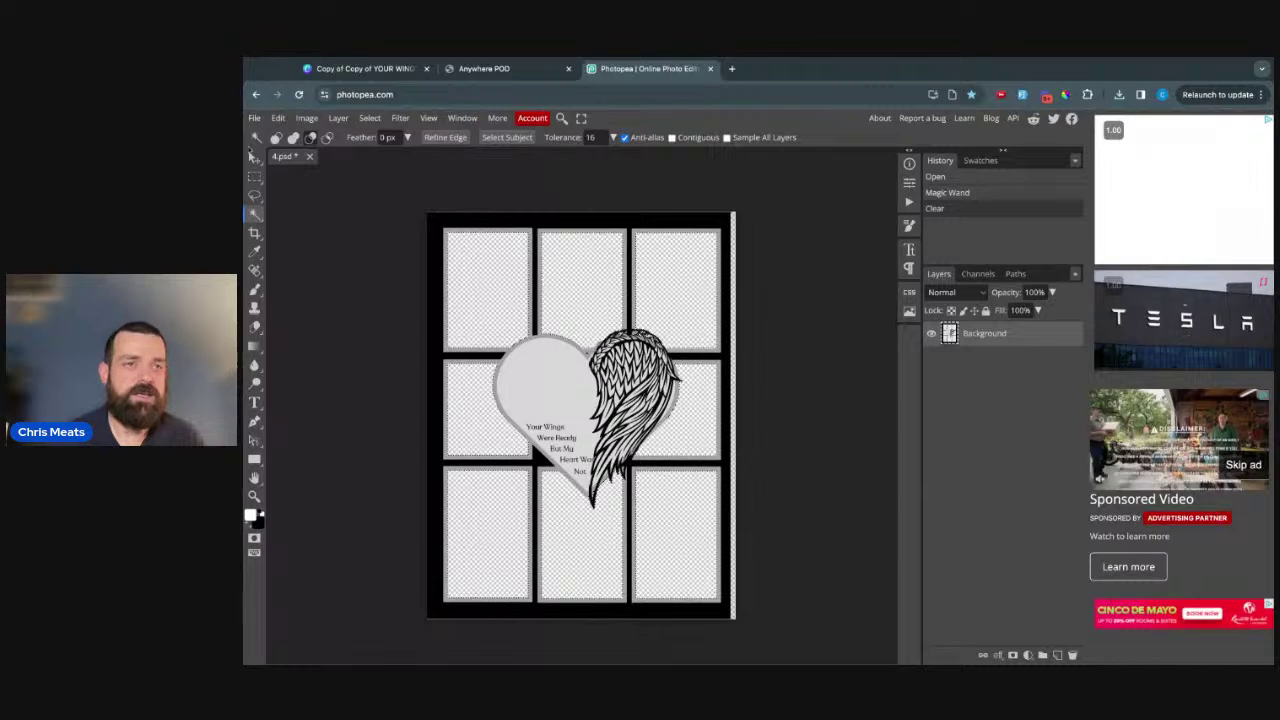
- Export the black template as a PNG named transparentBlack
click(254, 118)
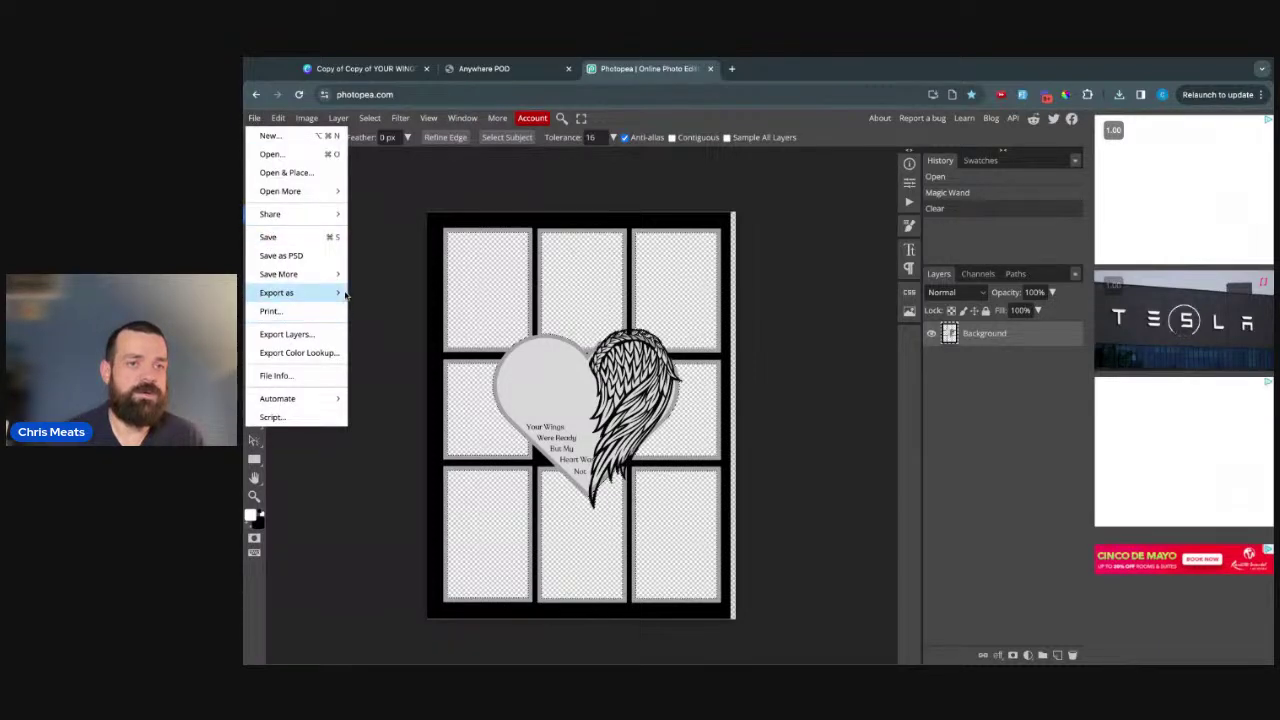
click(378, 292)
click(664, 247)
text(Tran)
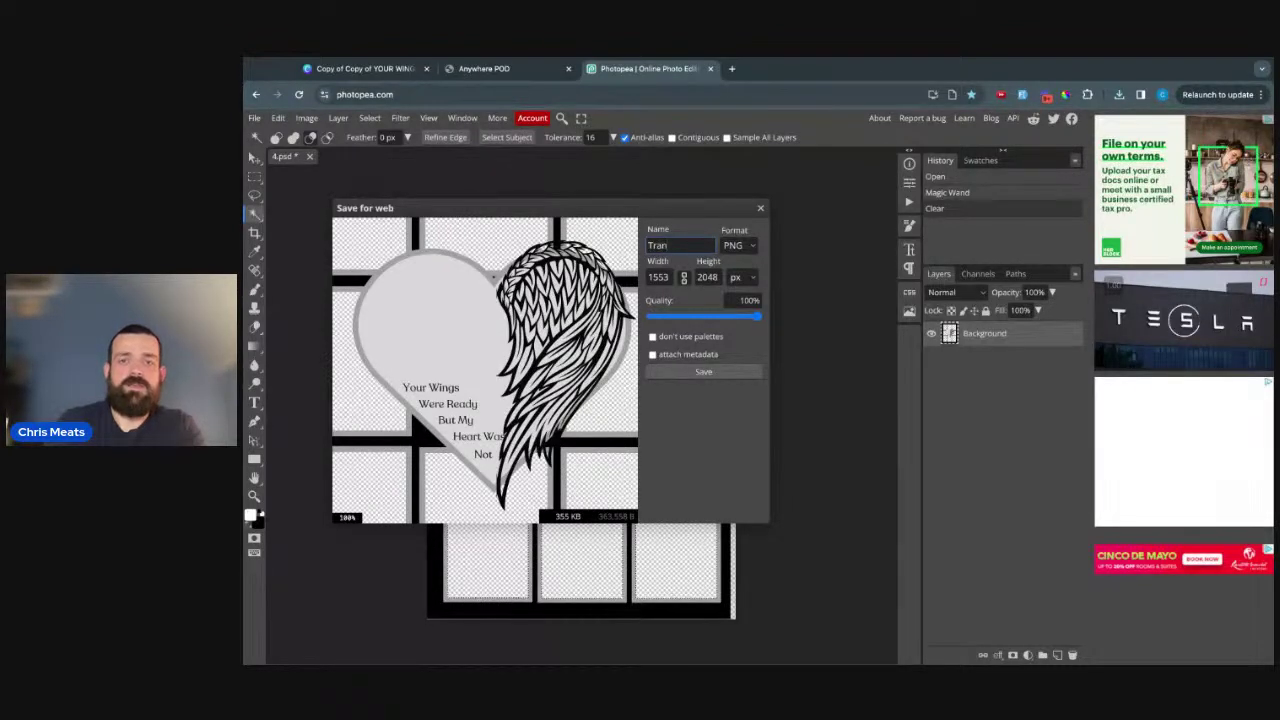
key(Down)
key(Return)
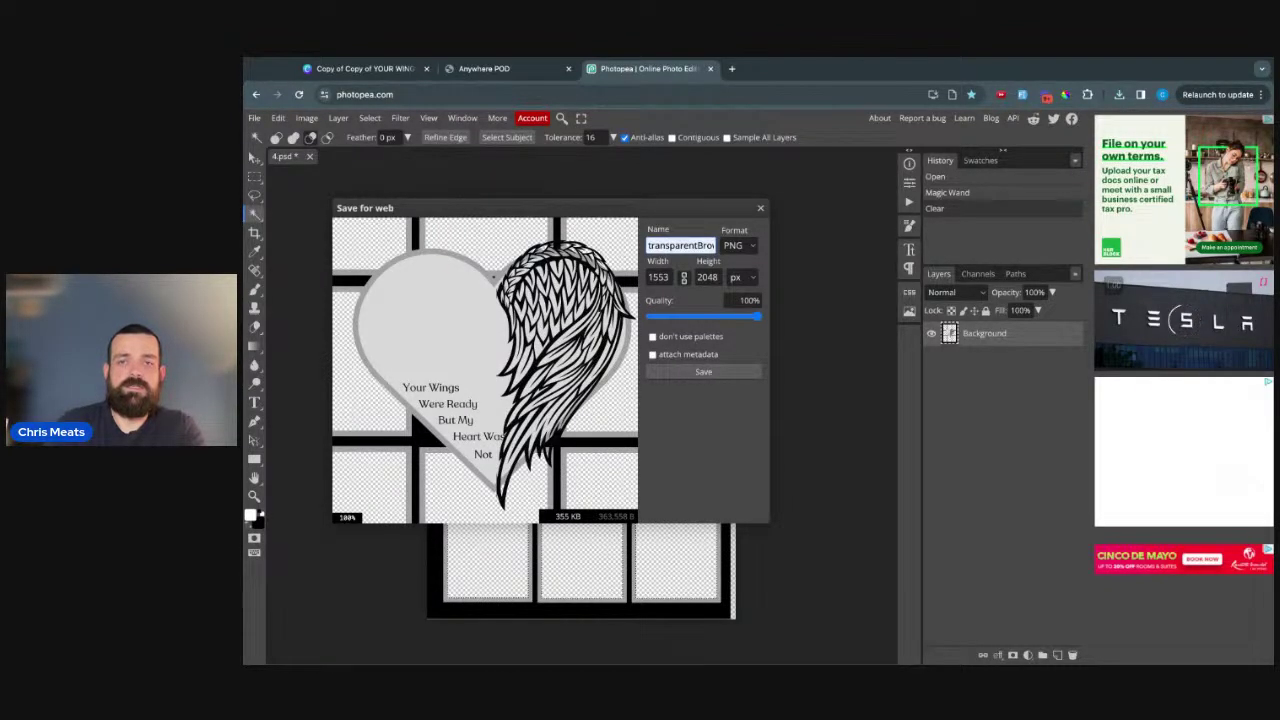
key(BackSpace)
key(BackSpace)
key(BackSpace)
key(BackSpace)
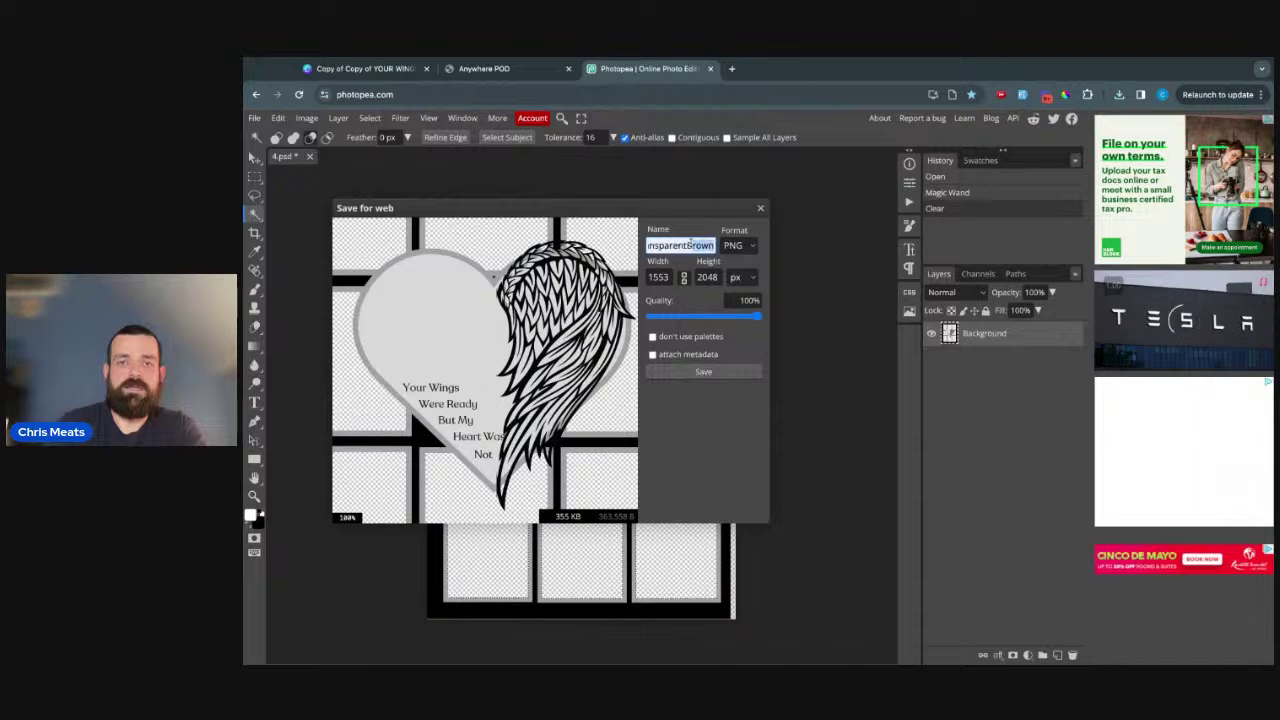
text(lack)
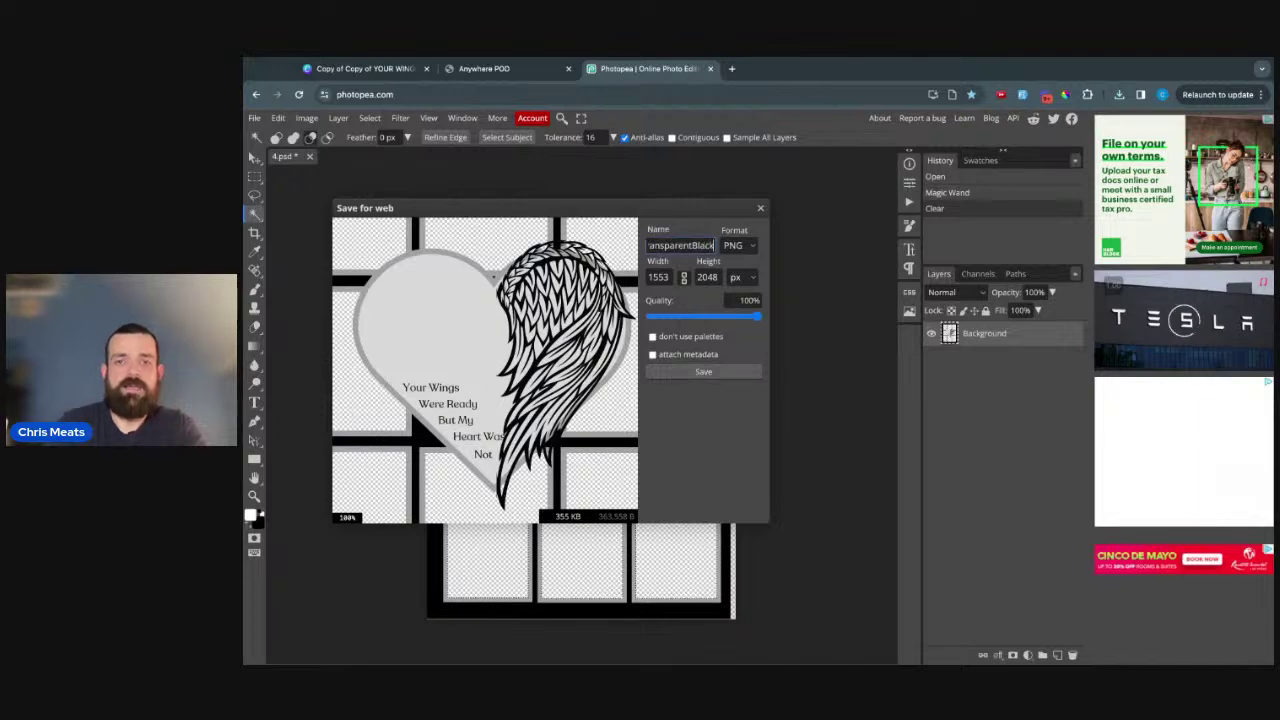
click(733, 372)
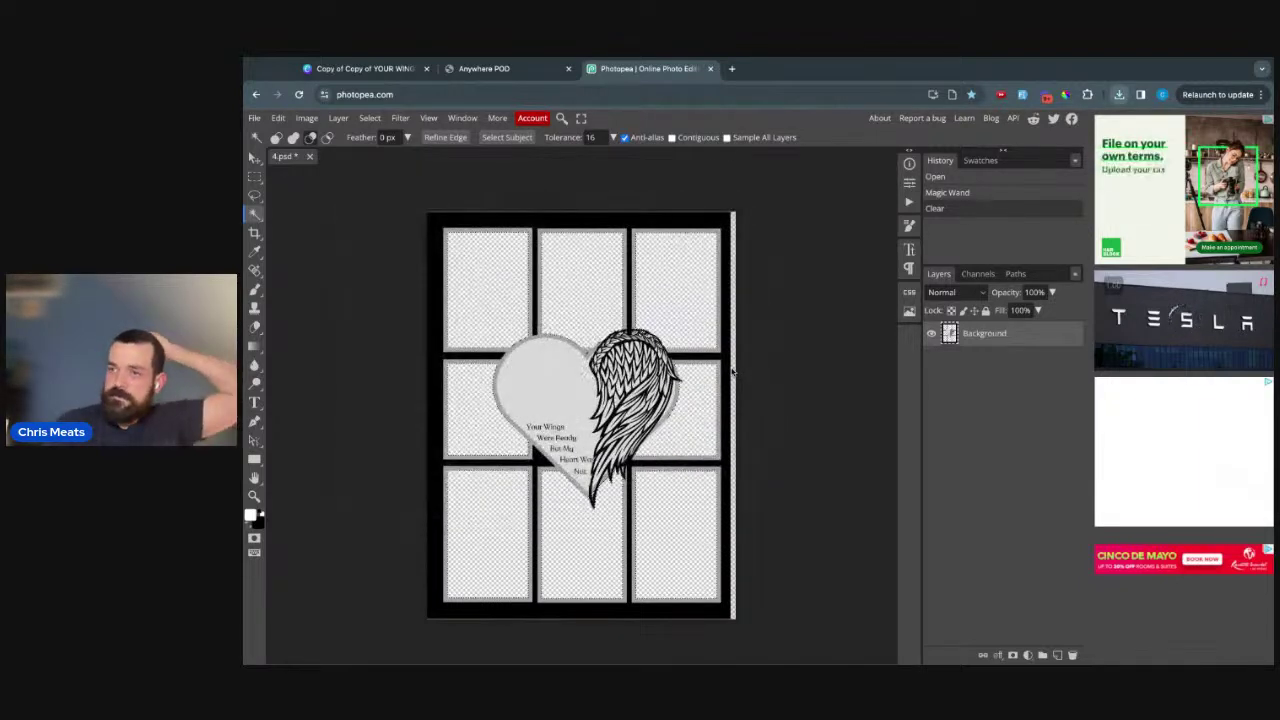
- Switch to Anywhere POD and replace the image of the 1.png layer with transparentBrown.png
click(468, 66)
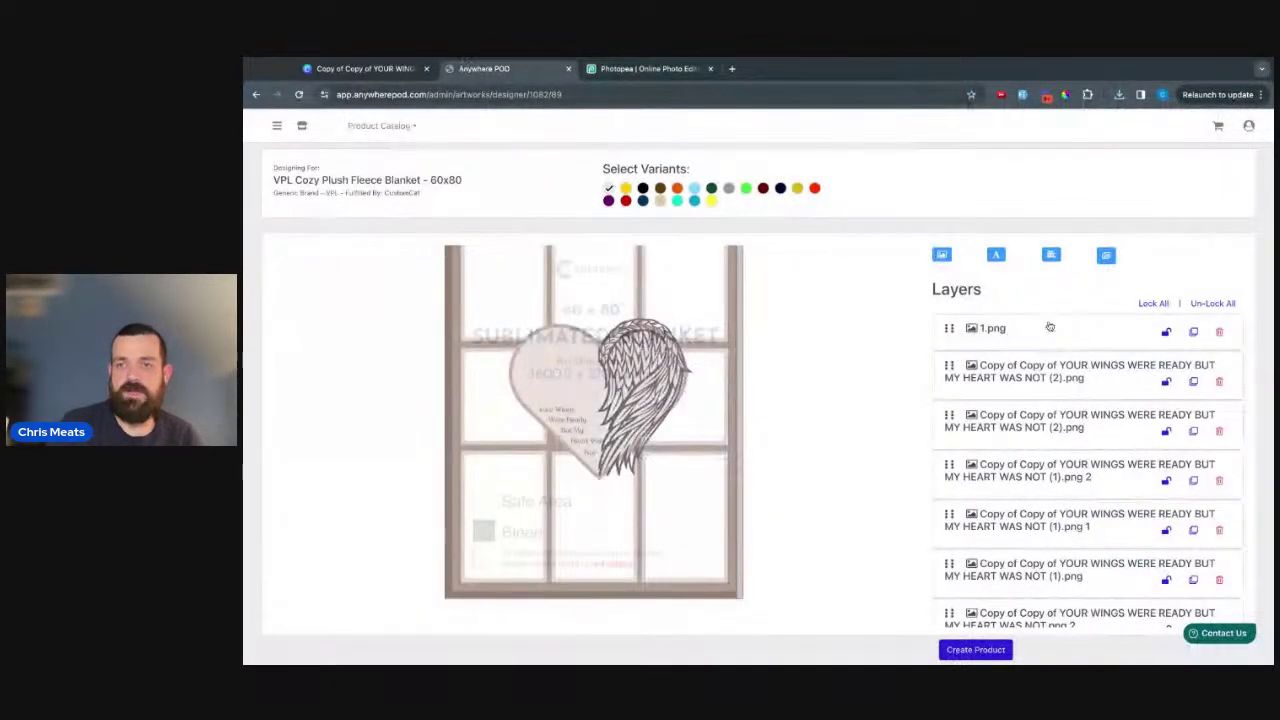
click(1004, 331)
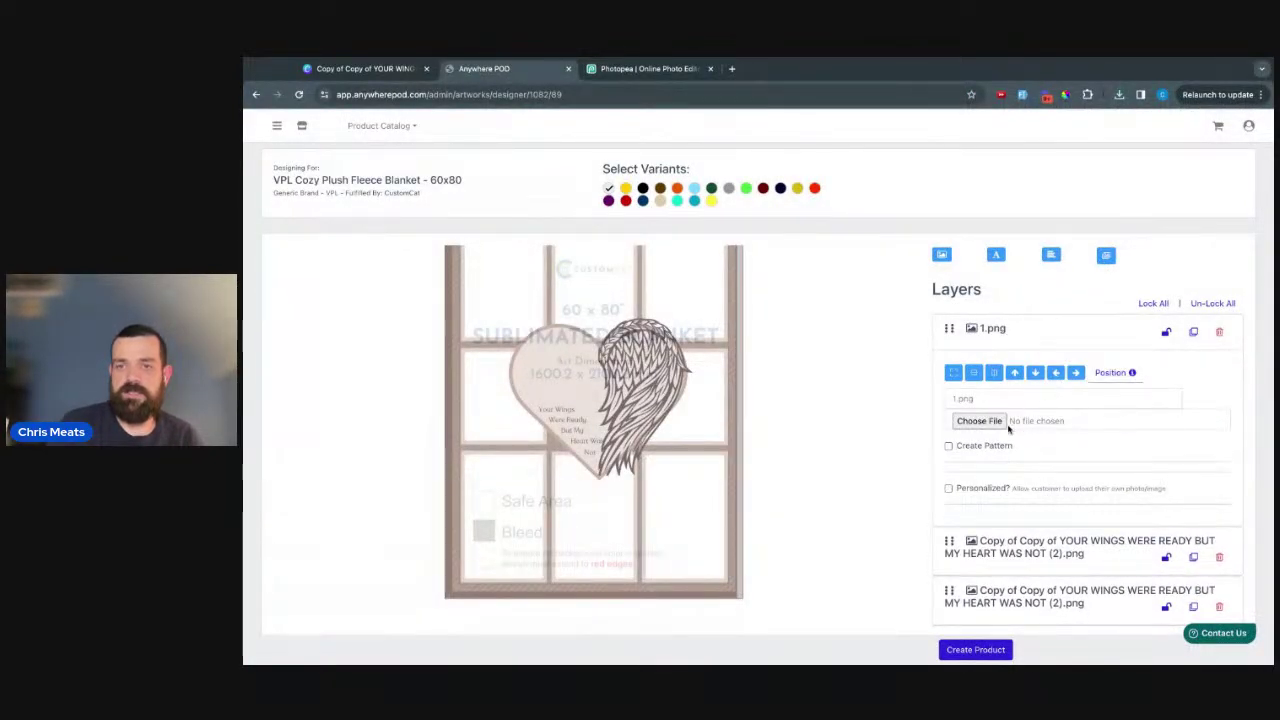
click(993, 421)
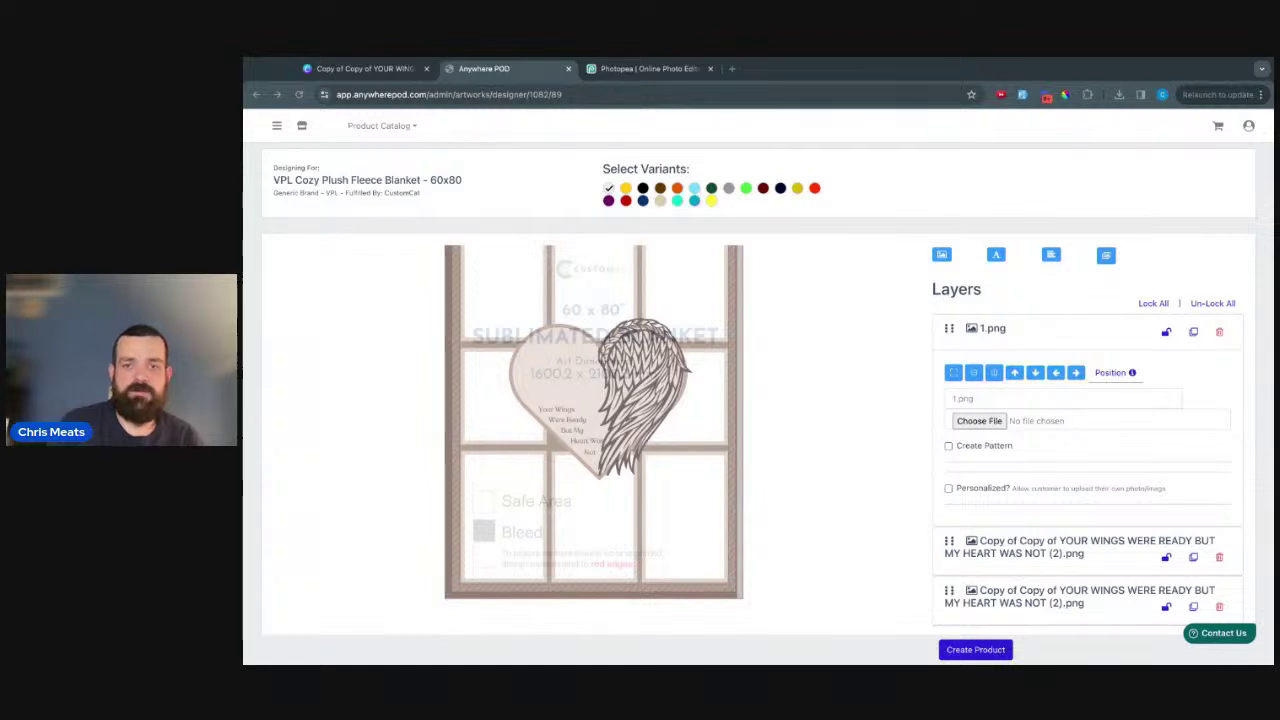
double_click(1000, 483)
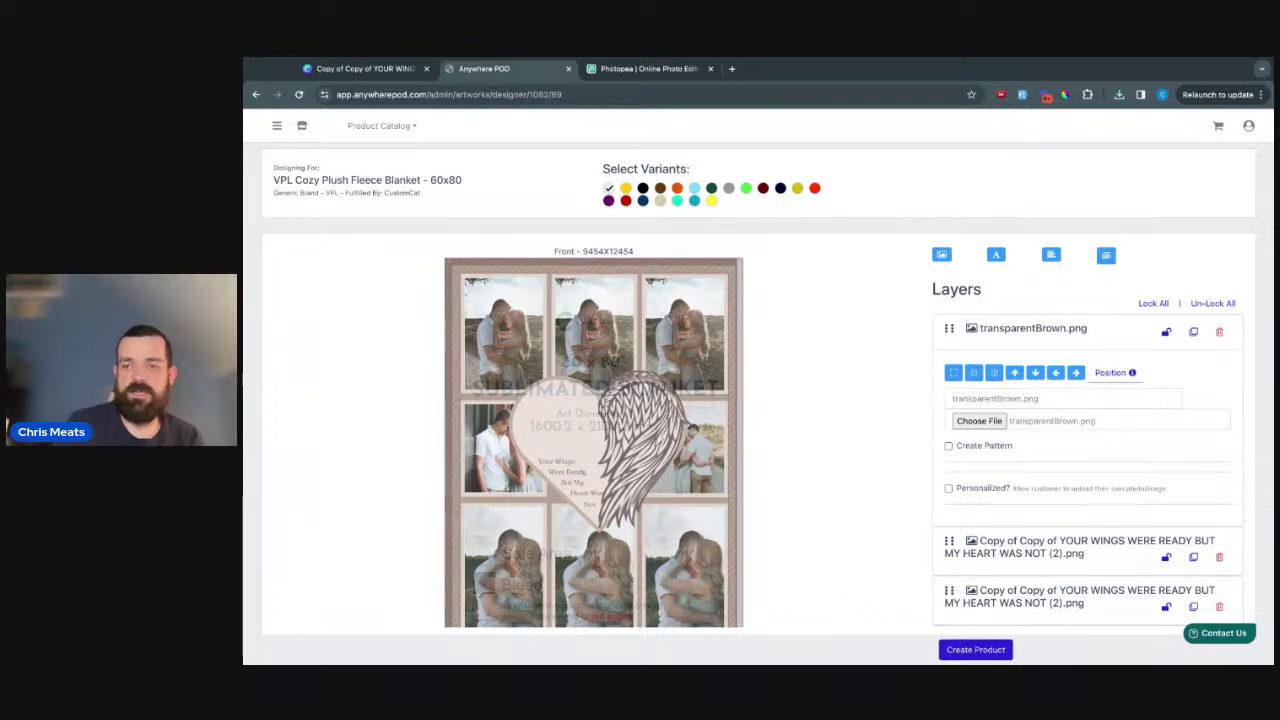
click(1018, 333)
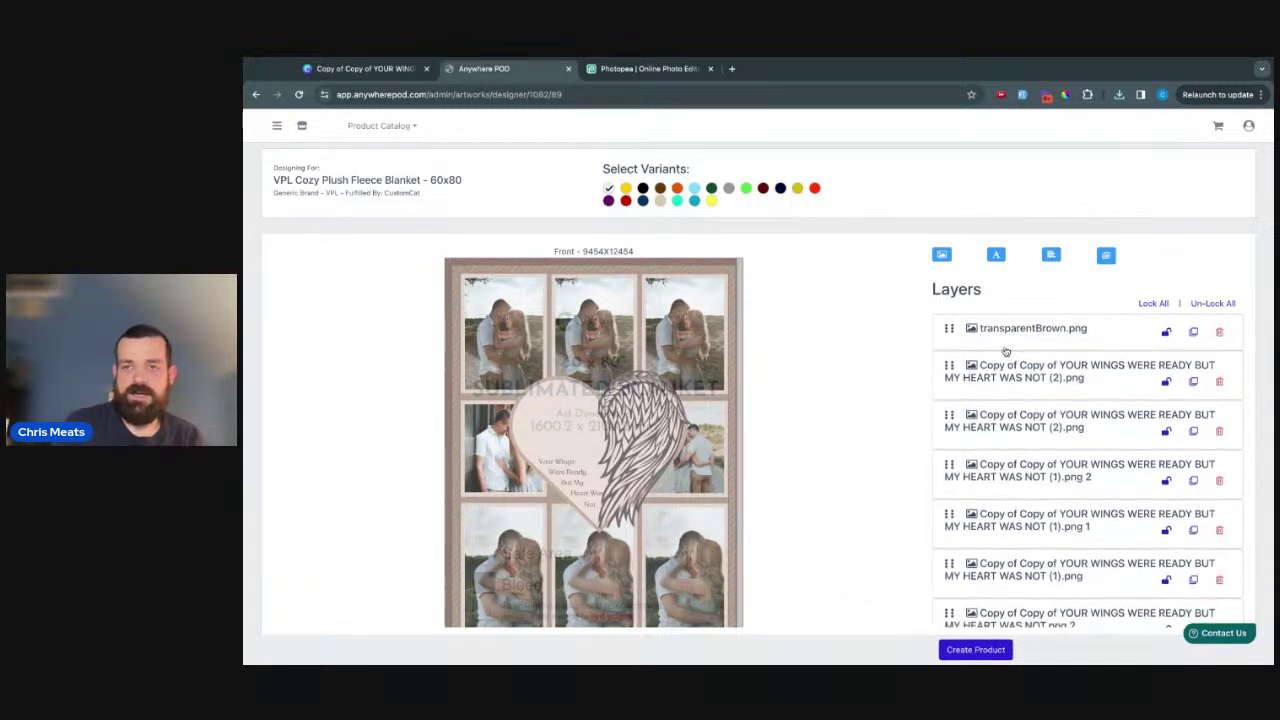
- Add a text layer to the blanket design and check in Canva which font the name on the blue heart template uses
click(996, 256)
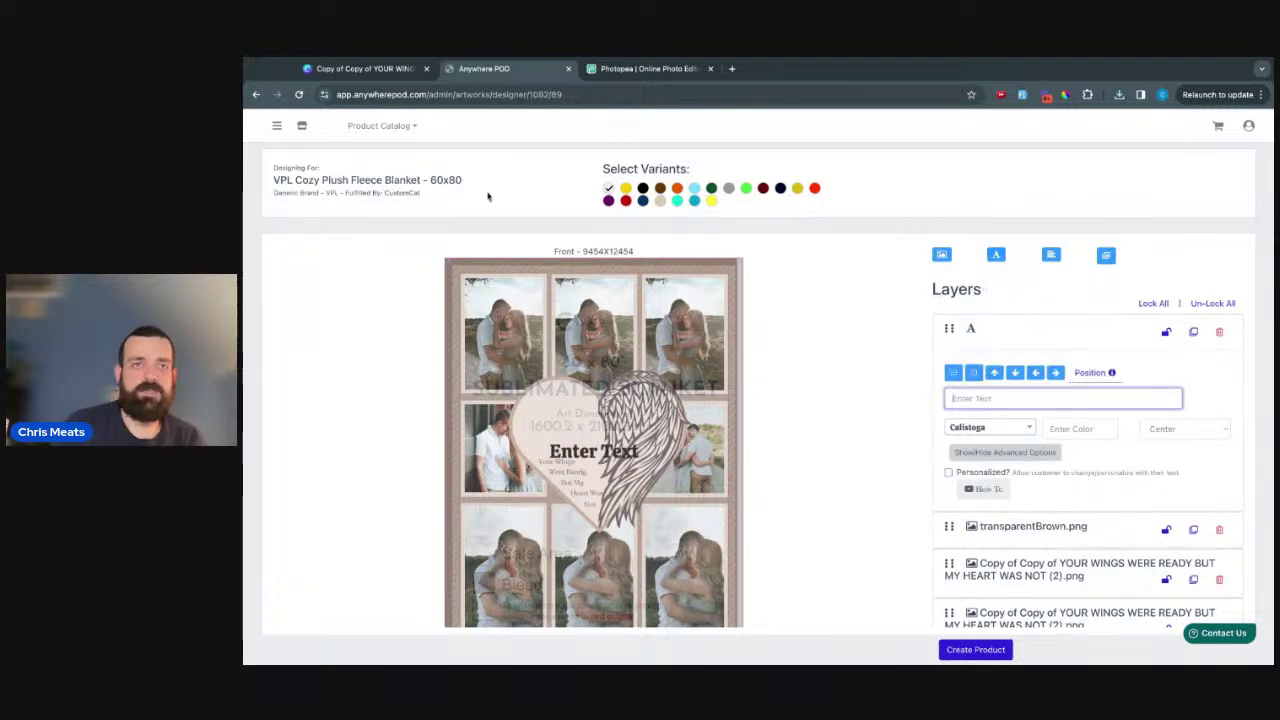
click(375, 69)
scroll(546, 490, down, 15)
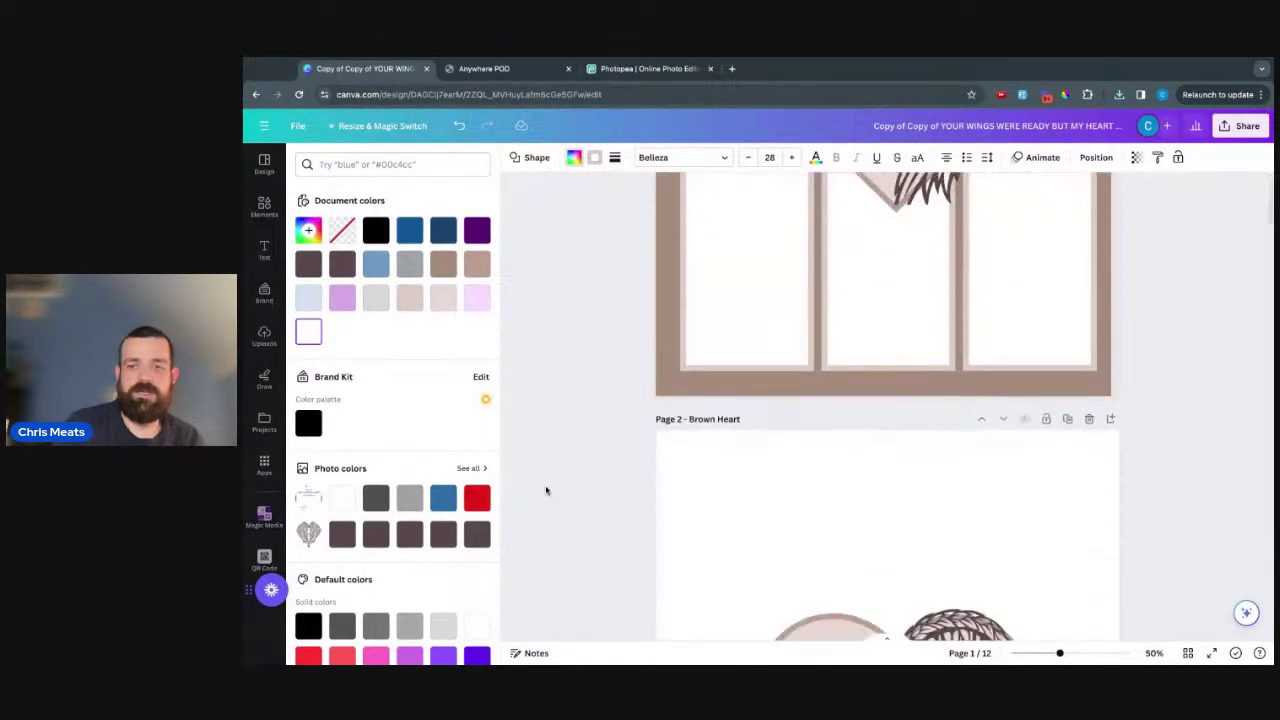
scroll(883, 406, down, 15)
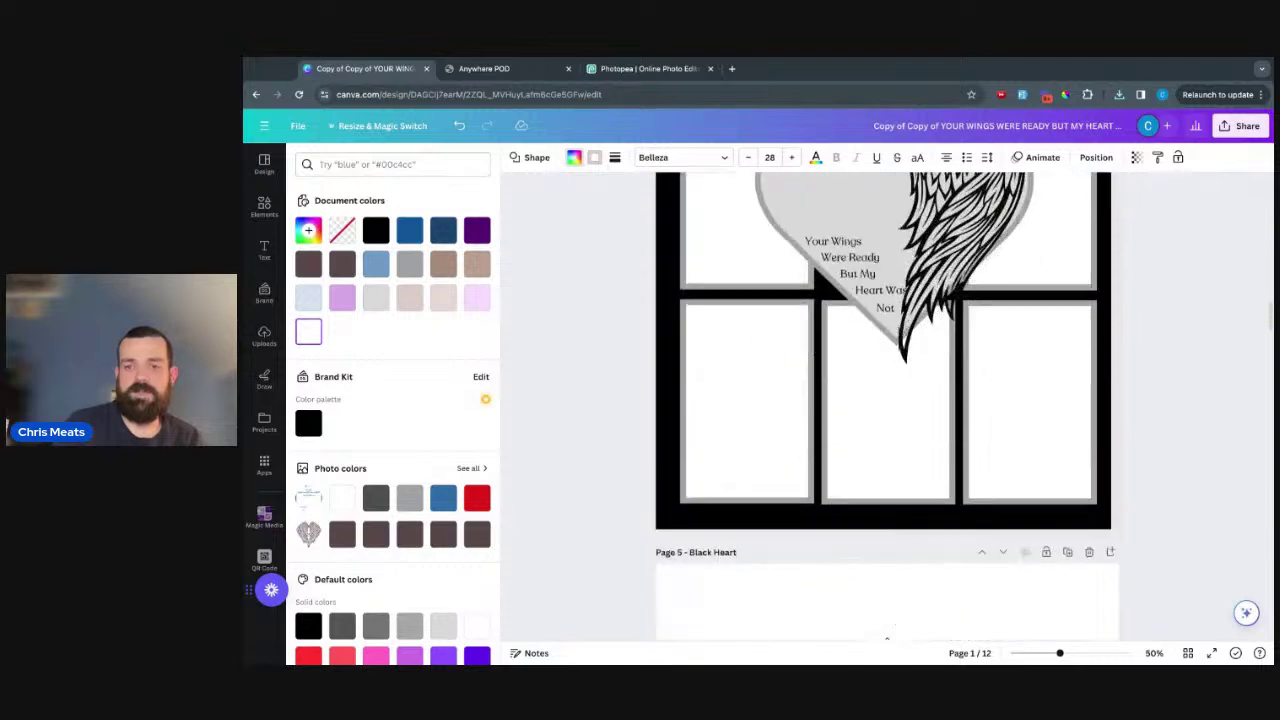
scroll(883, 406, down, 15)
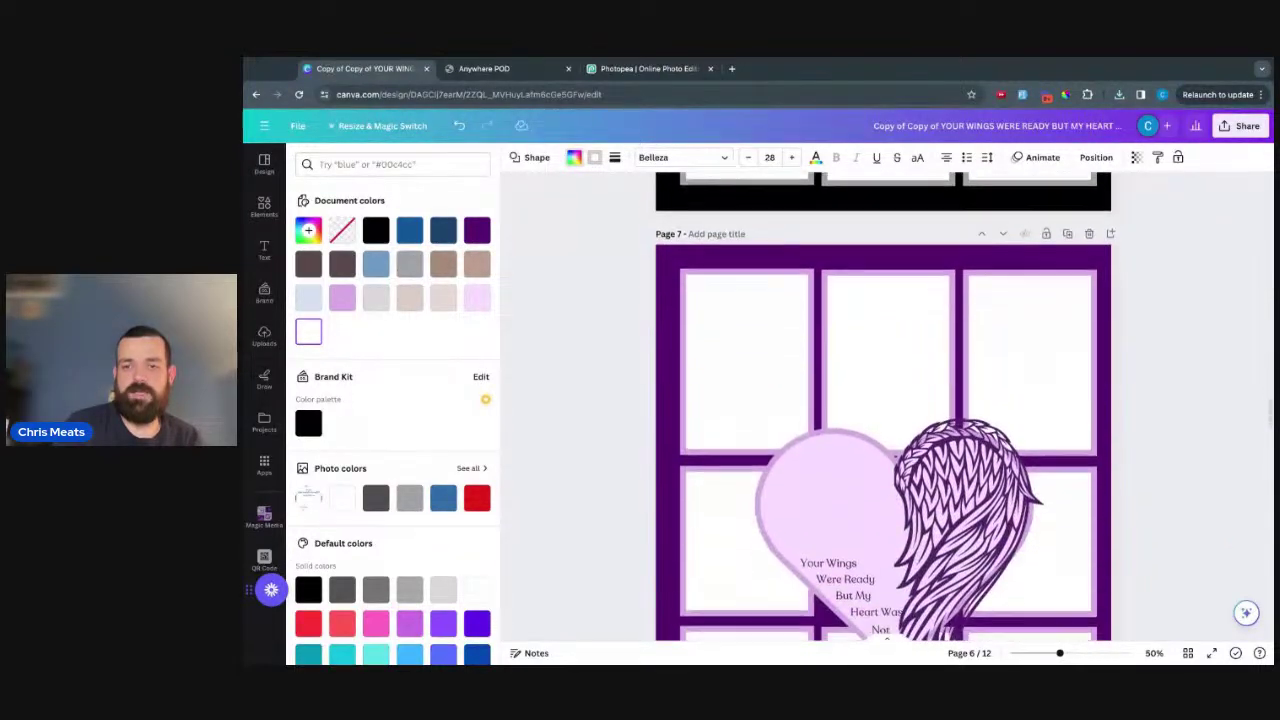
scroll(883, 406, down, 5)
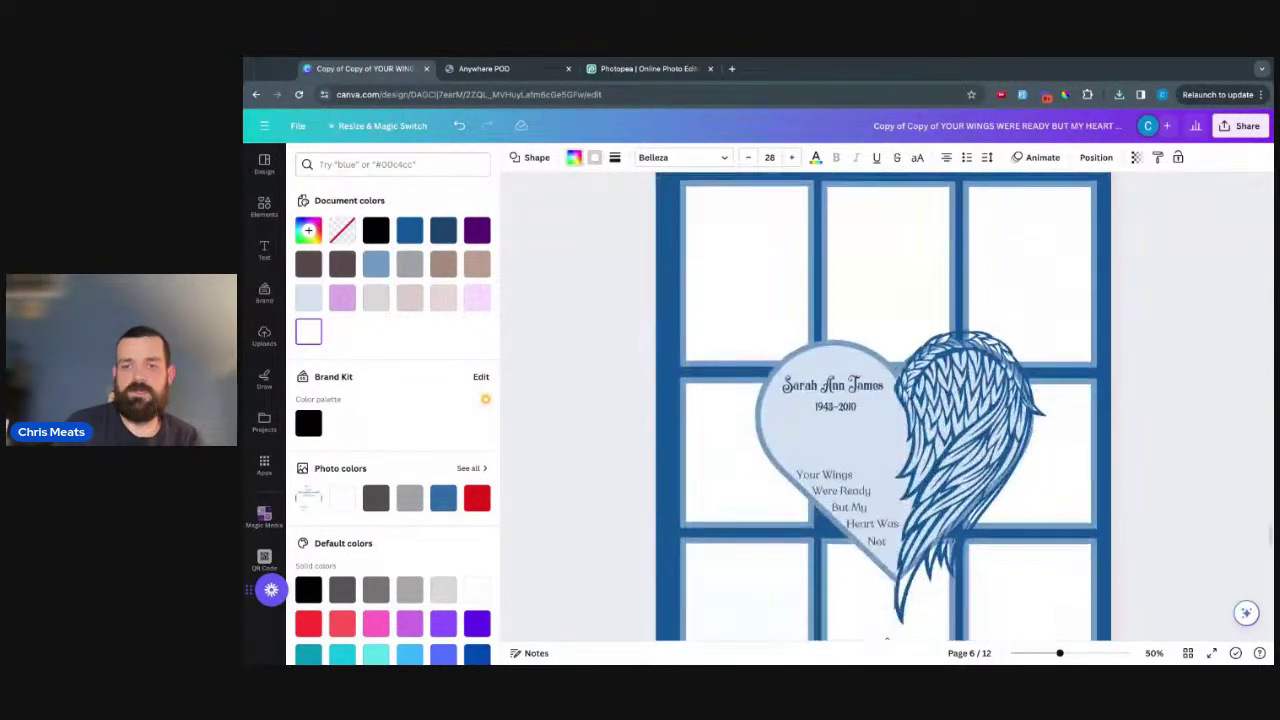
click(853, 375)
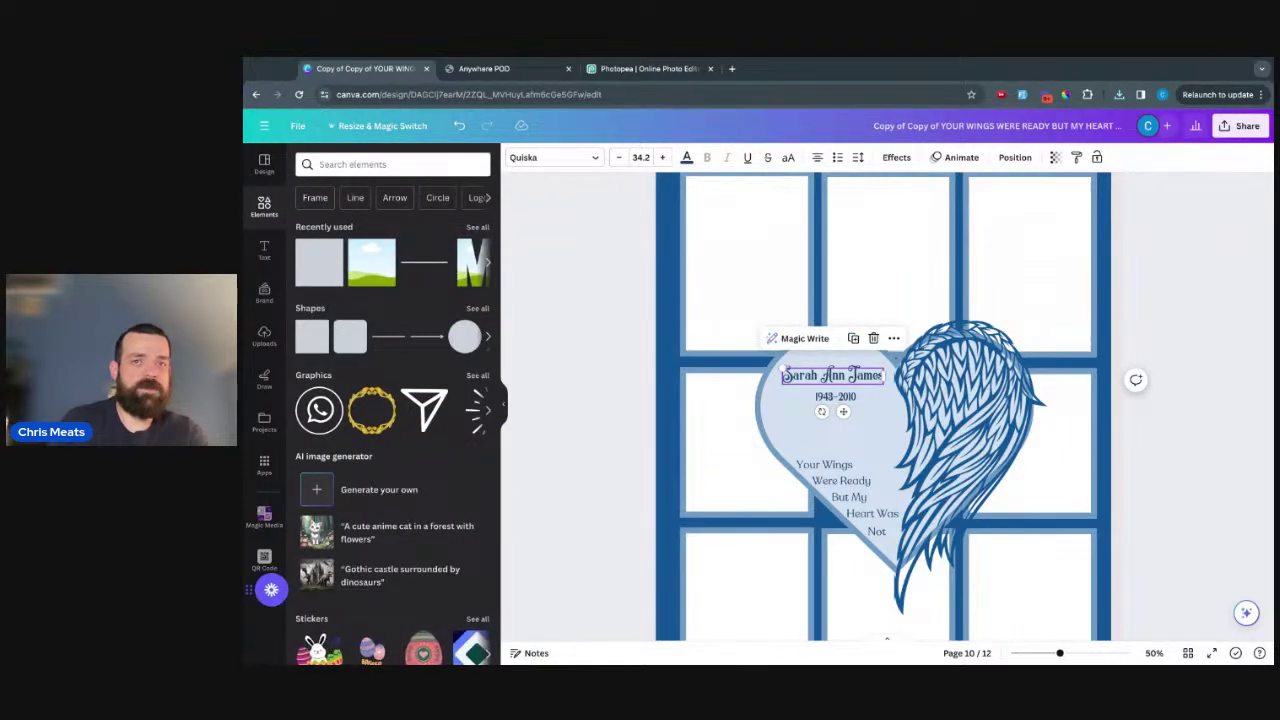
click(530, 68)
- Set the new text layer's font to Clicker Script and move the text into the upper part of the heart
click(1007, 437)
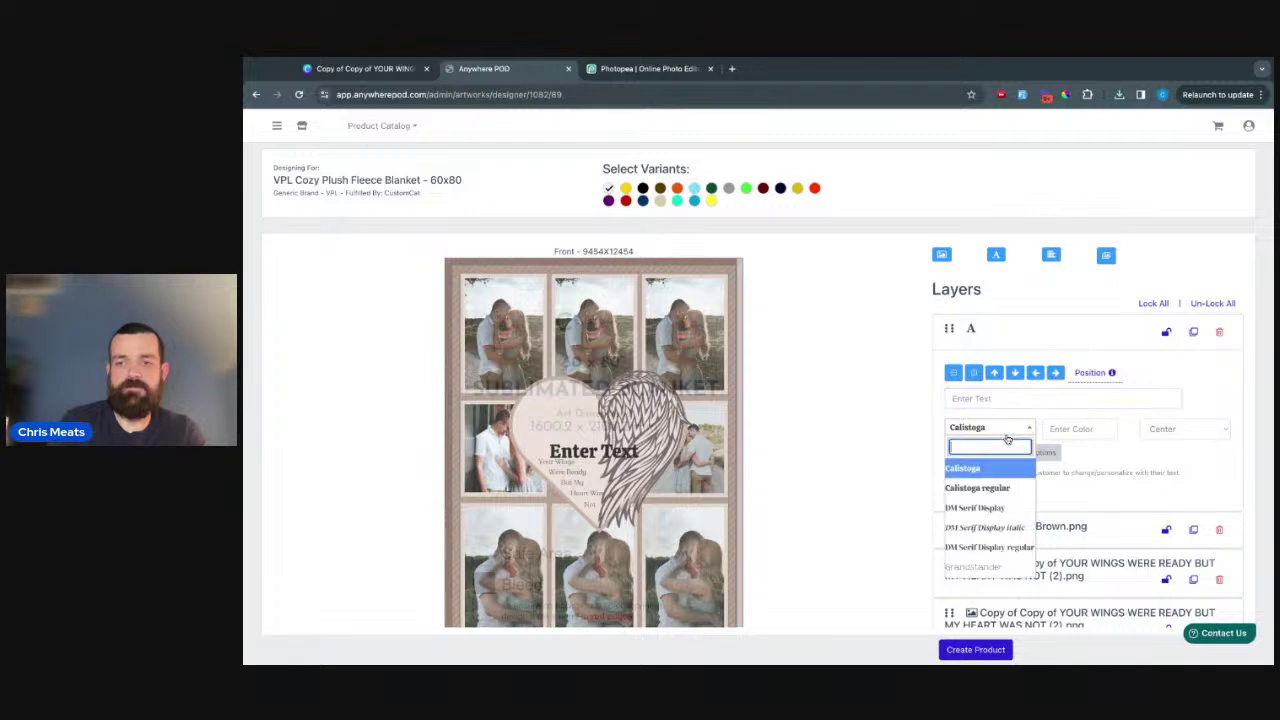
text(qui)
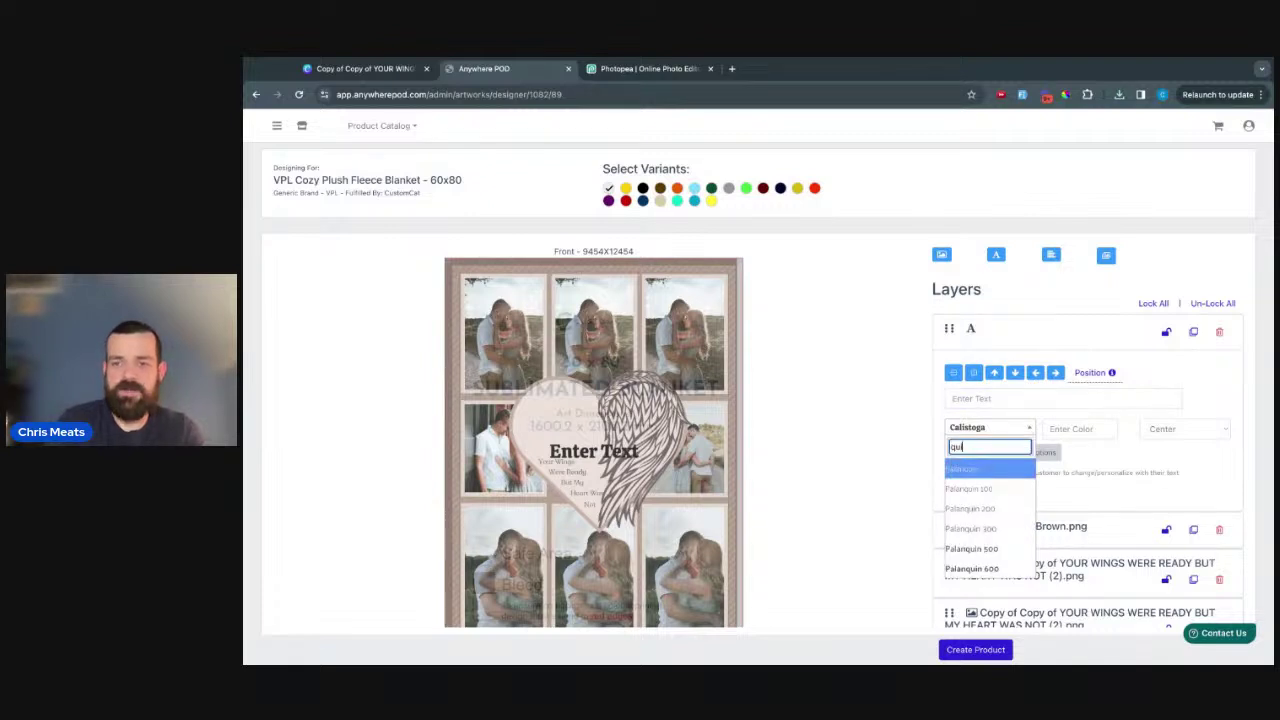
text(s)
key(BackSpace)
key(BackSpace)
key(BackSpace)
key(BackSpace)
text(script)
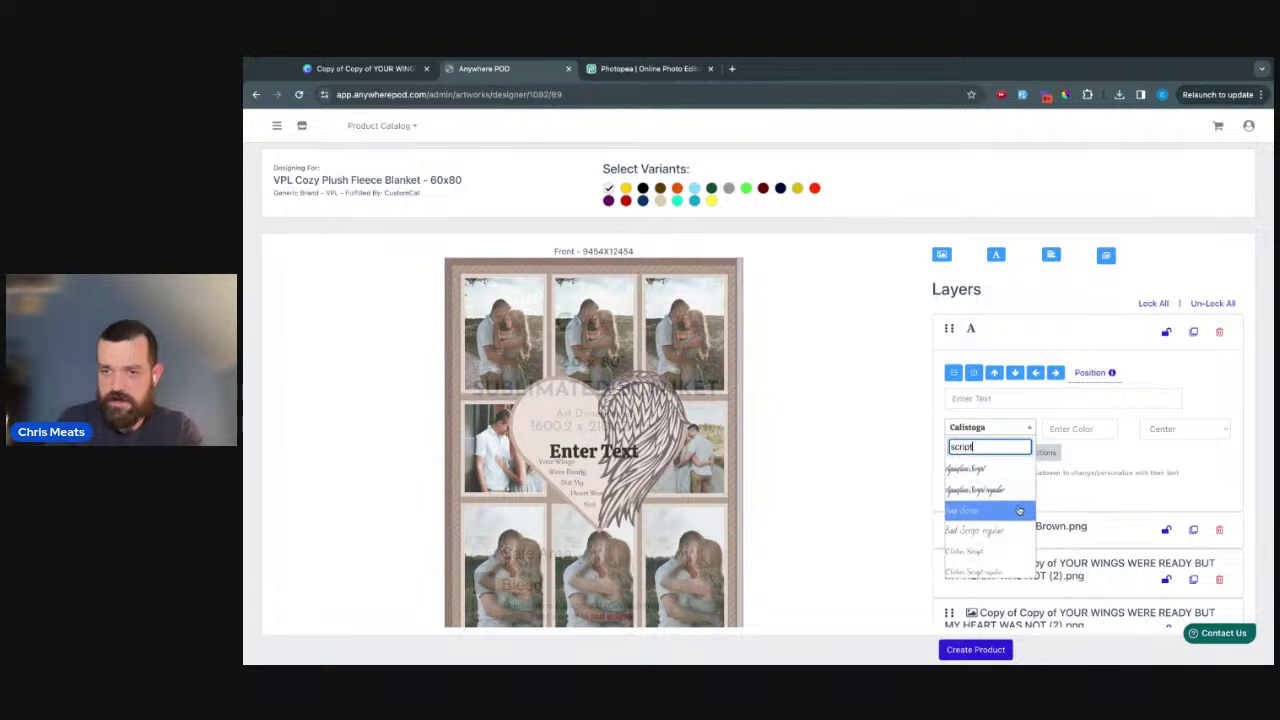
click(997, 554)
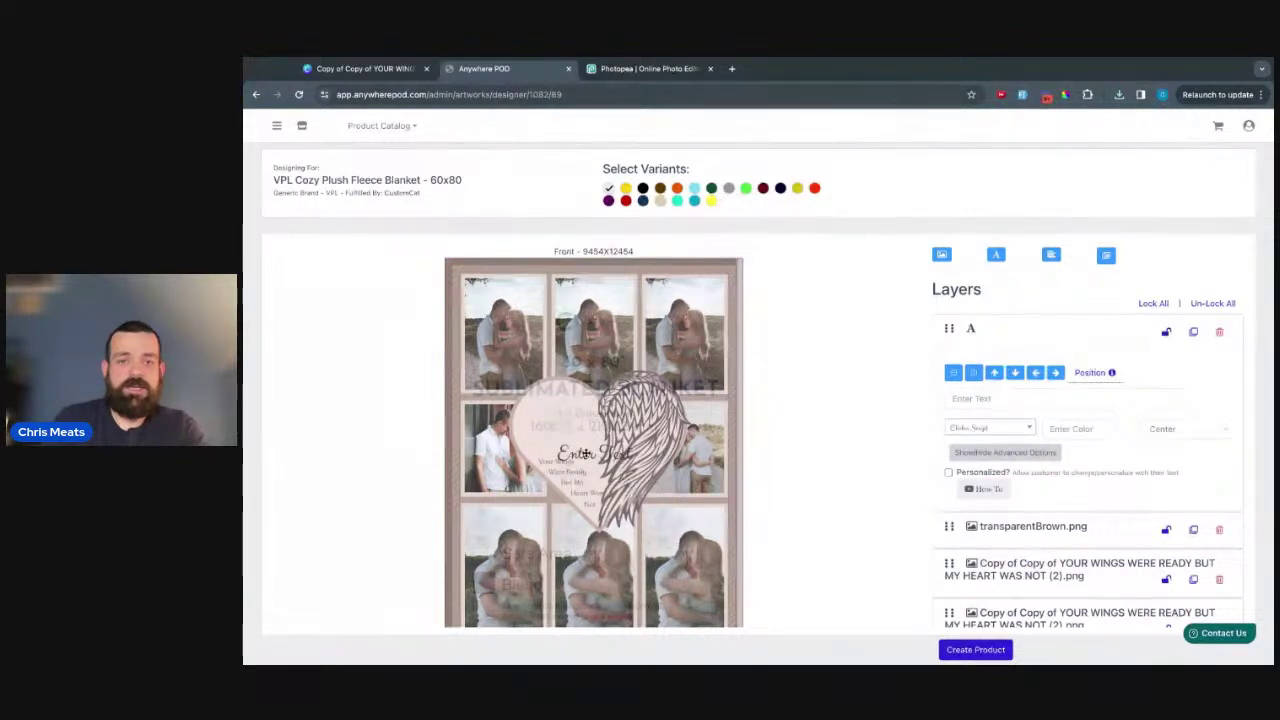
drag(597, 453, 559, 408)
- Copy the sample full name from the Canva heart into the text layer and fit it within the blanket's heart
click(375, 70)
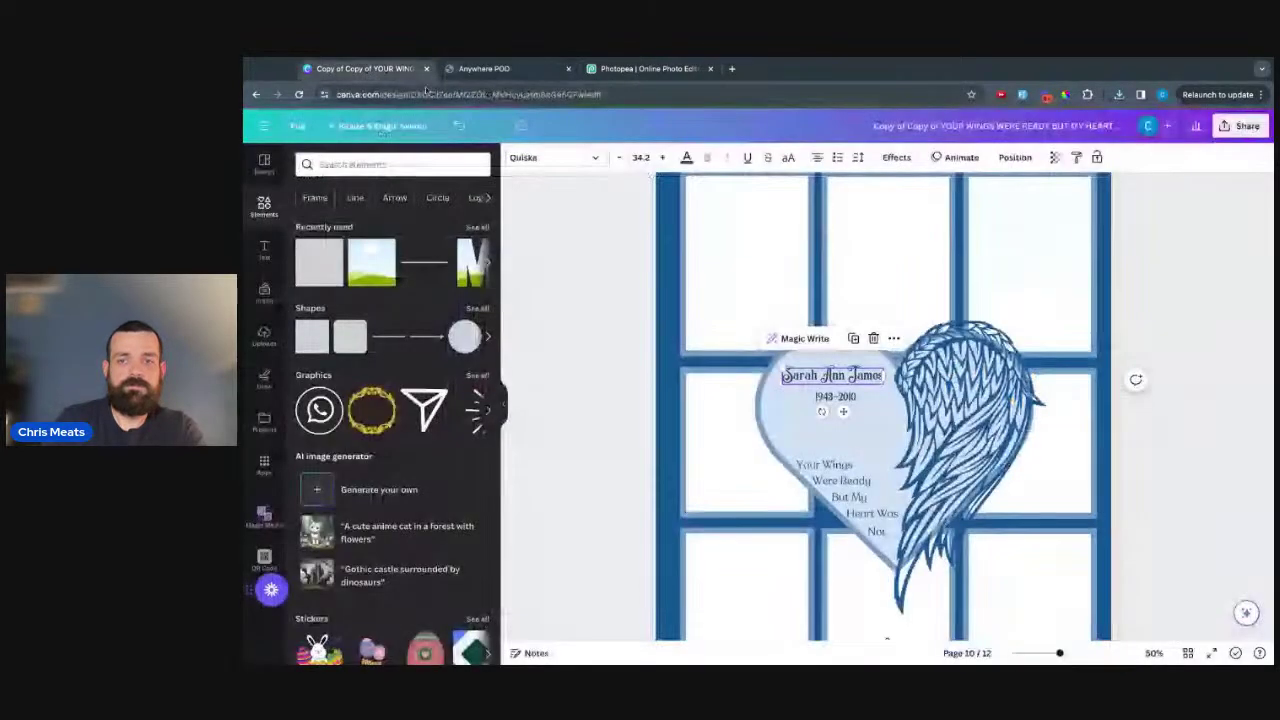
double_click(830, 376)
key(ctrl+c)
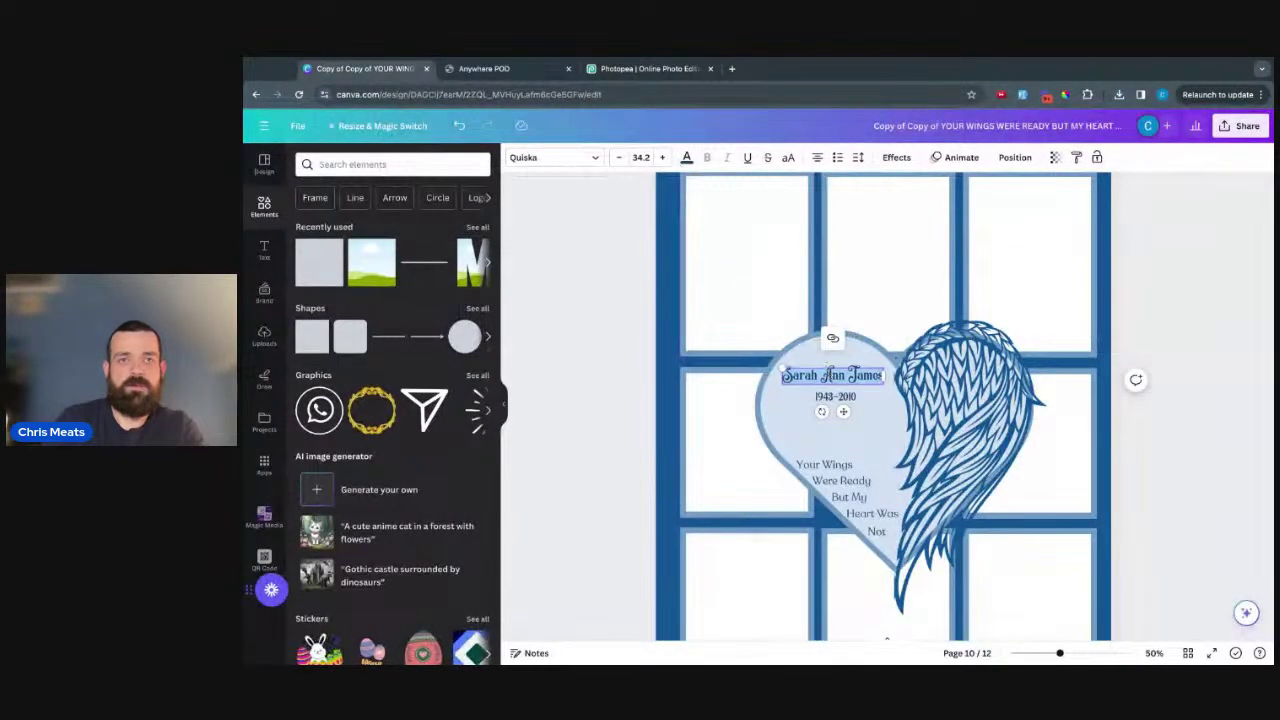
click(484, 68)
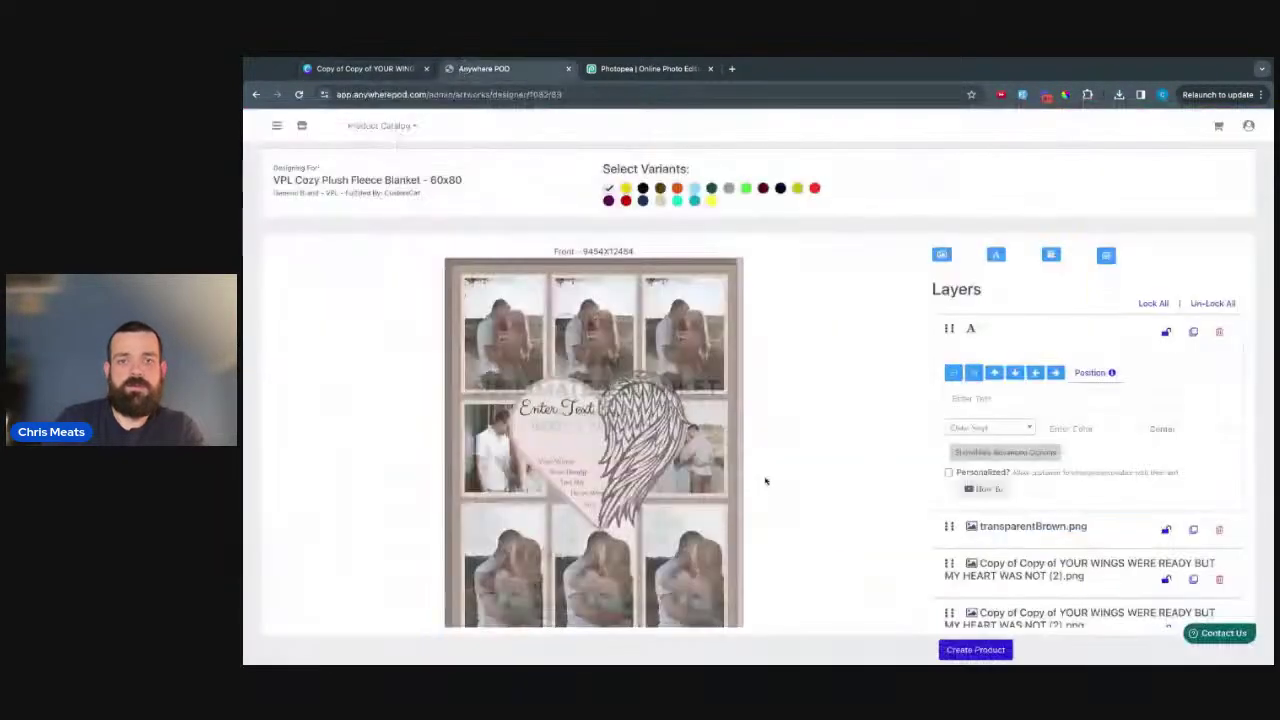
click(1021, 398)
key(ctrl+v)
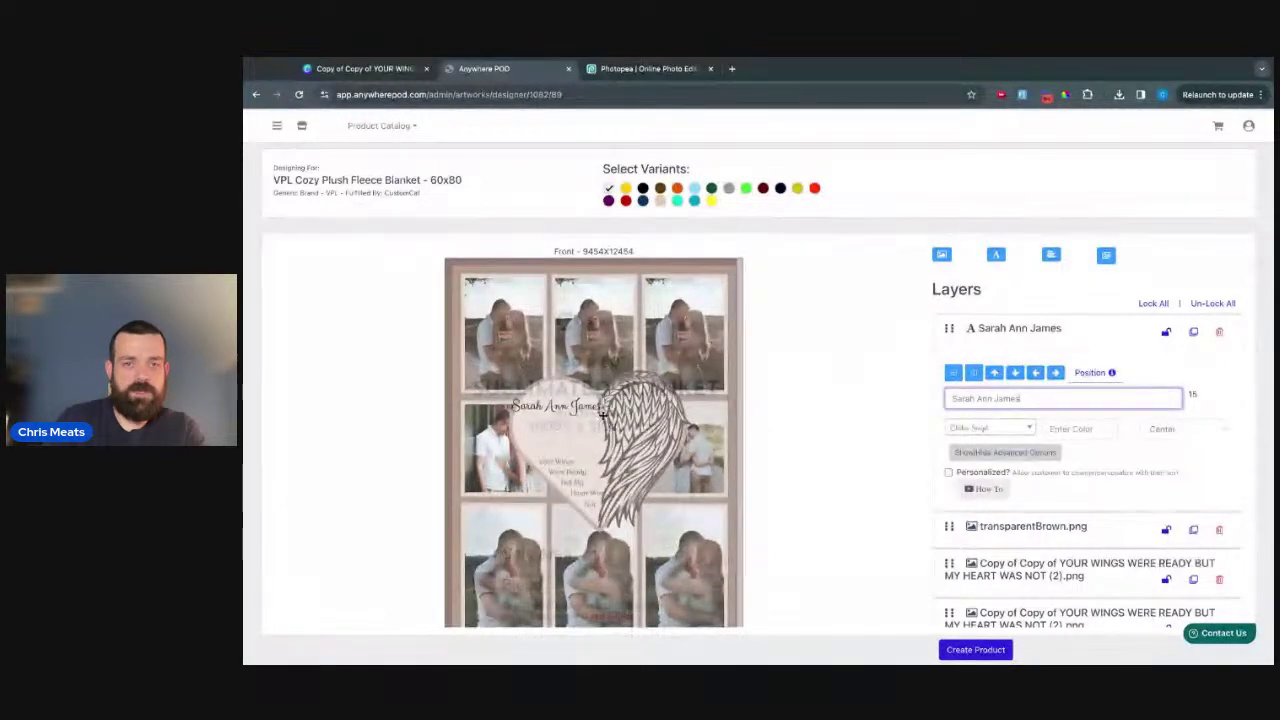
mouse_move(566, 411)
mouse_down()
mouse_move(580, 437)
mouse_move(588, 426)
mouse_move(549, 430)
mouse_move(598, 414)
mouse_move(575, 408)
mouse_up()
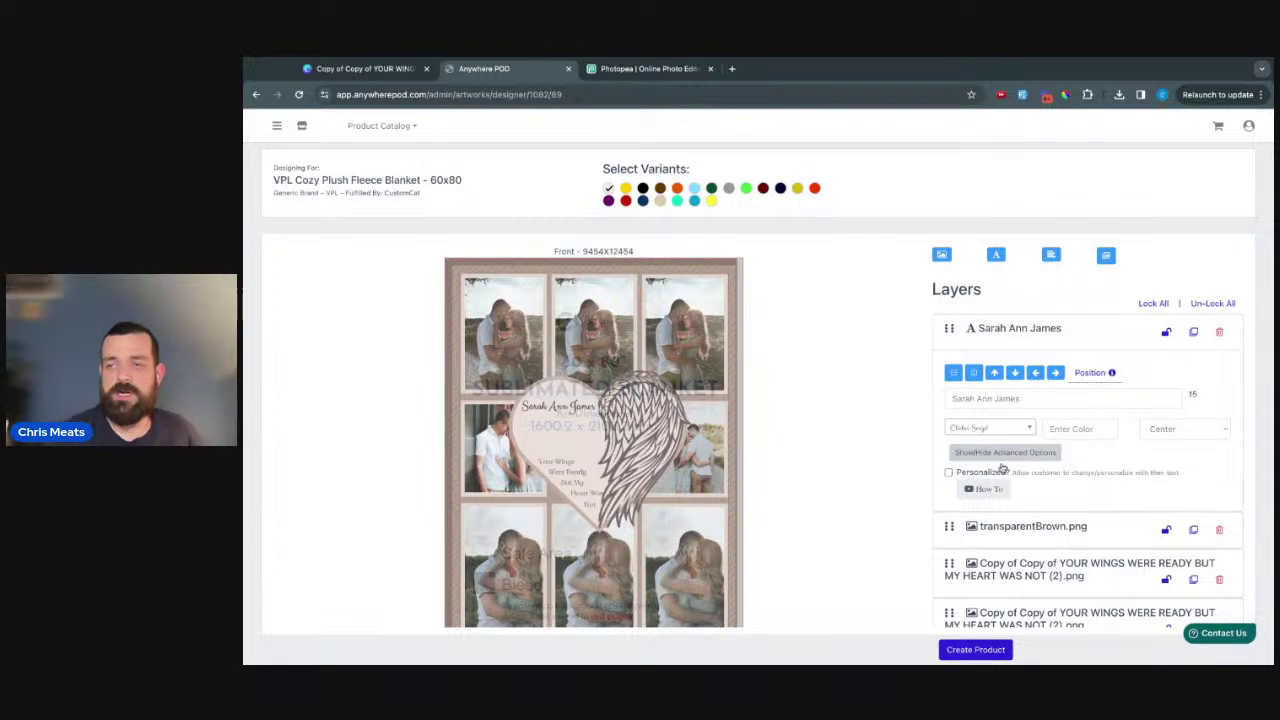
- Color the name text with the brown sampled from the template's frame and make the text personalizable
click(1101, 430)
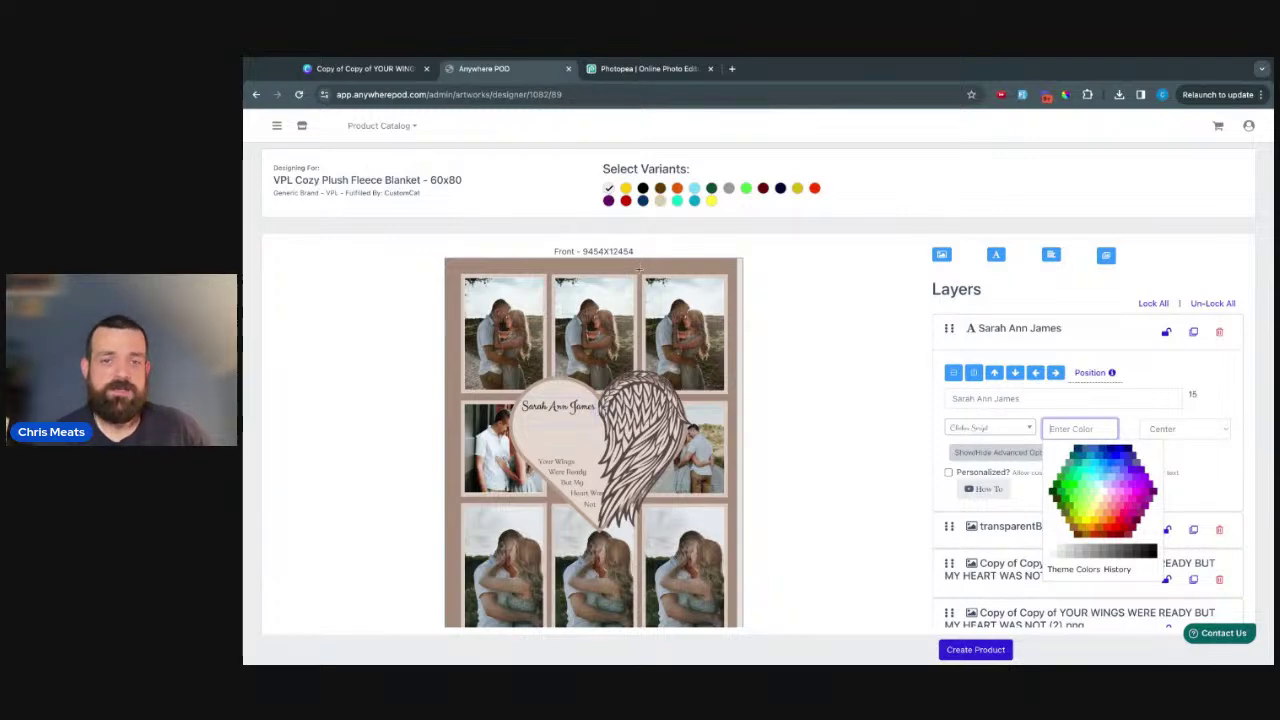
click(638, 268)
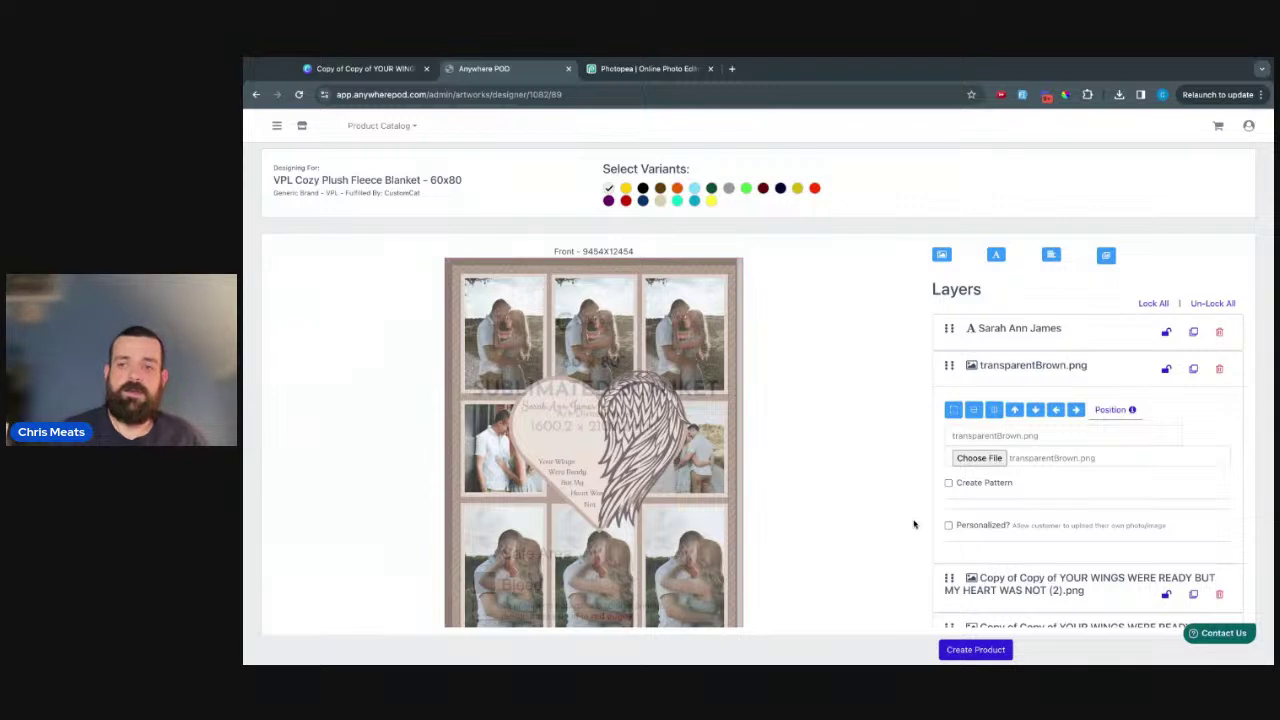
click(1055, 340)
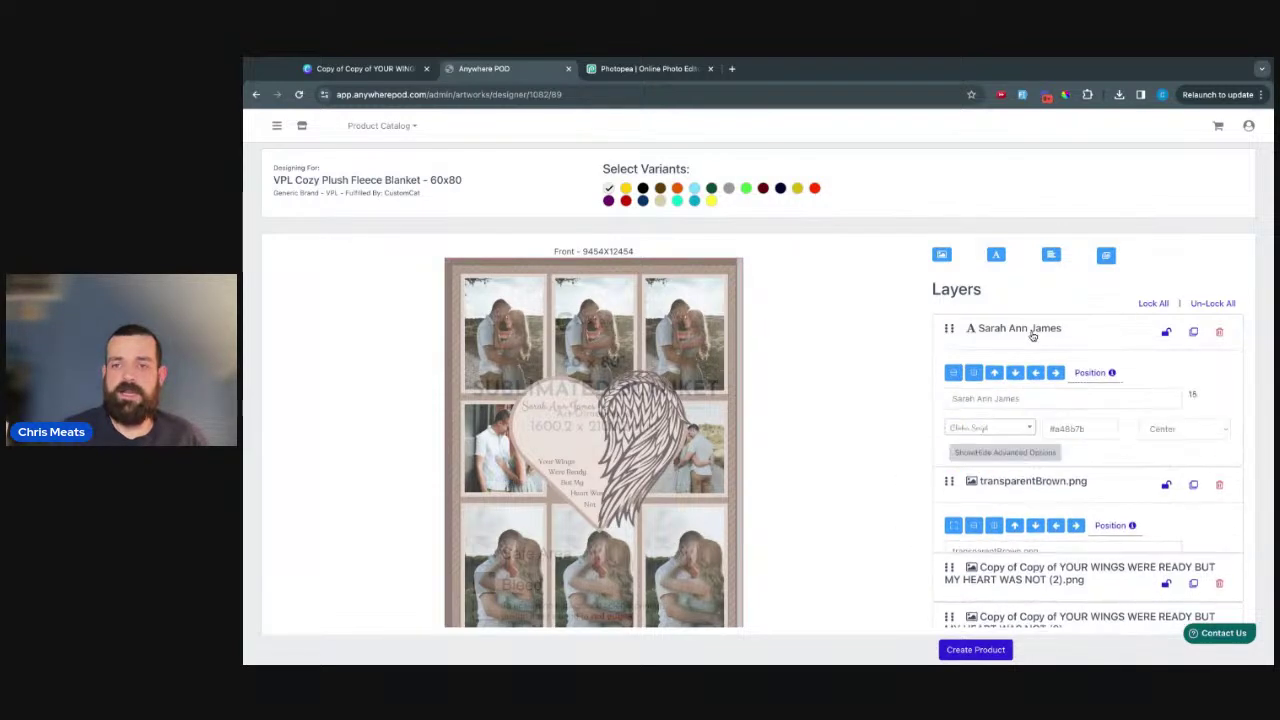
click(948, 474)
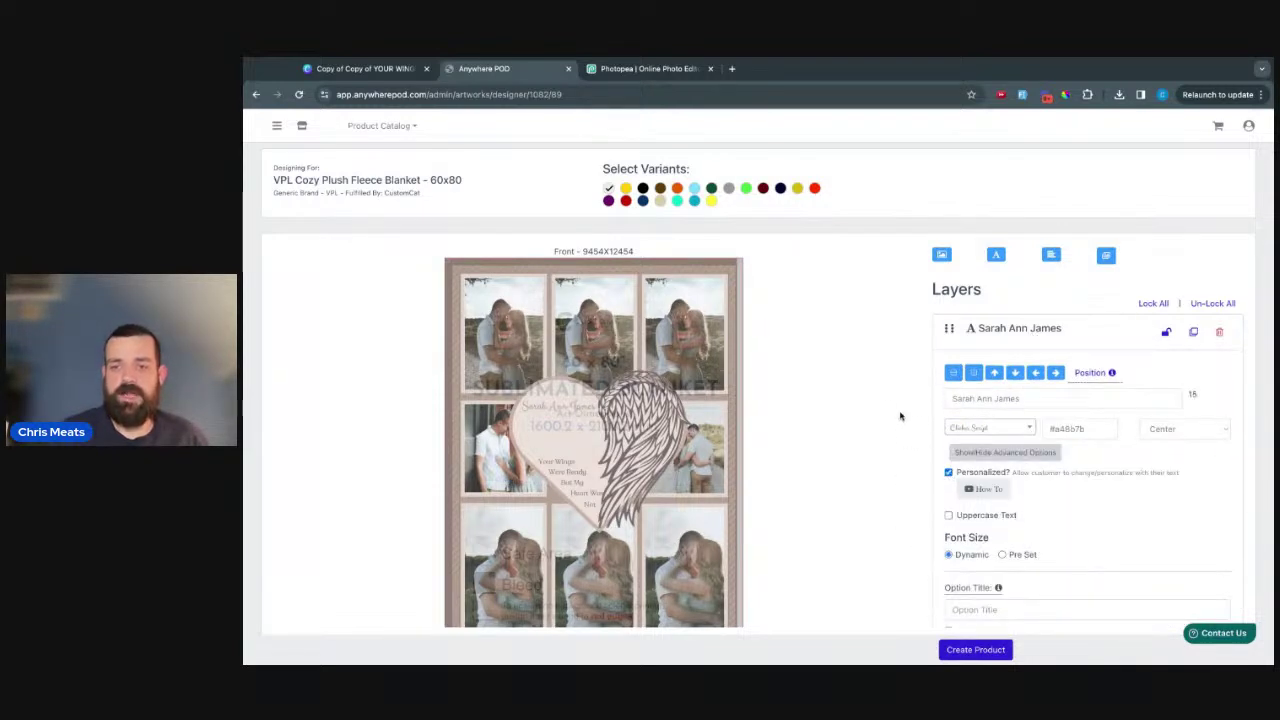
- Create the blanket product and rename its single variant's color to Brown
click(975, 650)
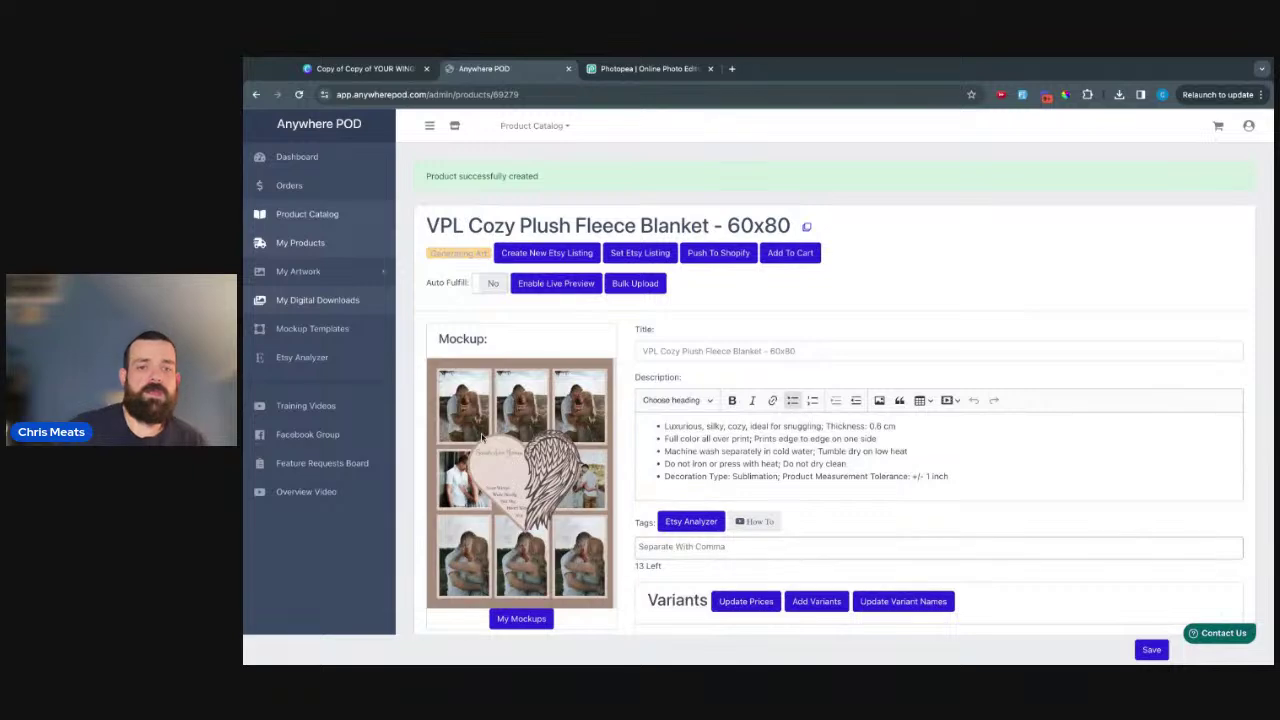
scroll(627, 502, down, 5)
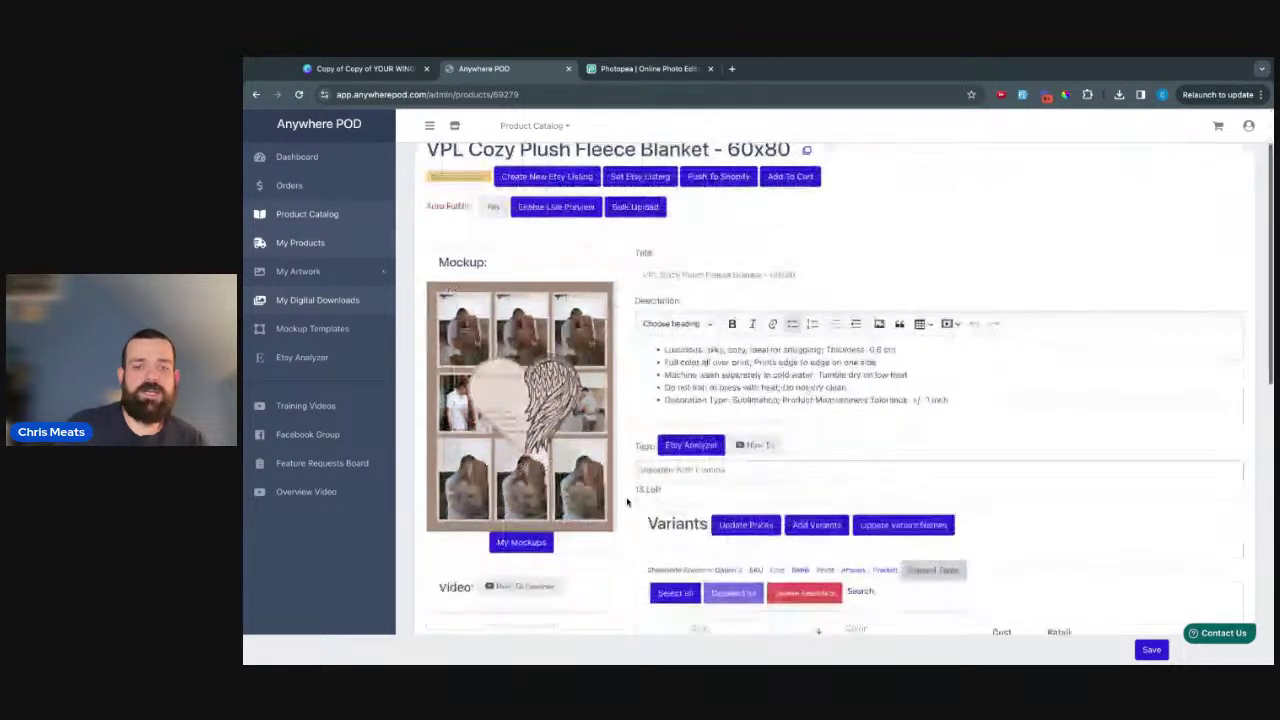
scroll(879, 364, down, 1)
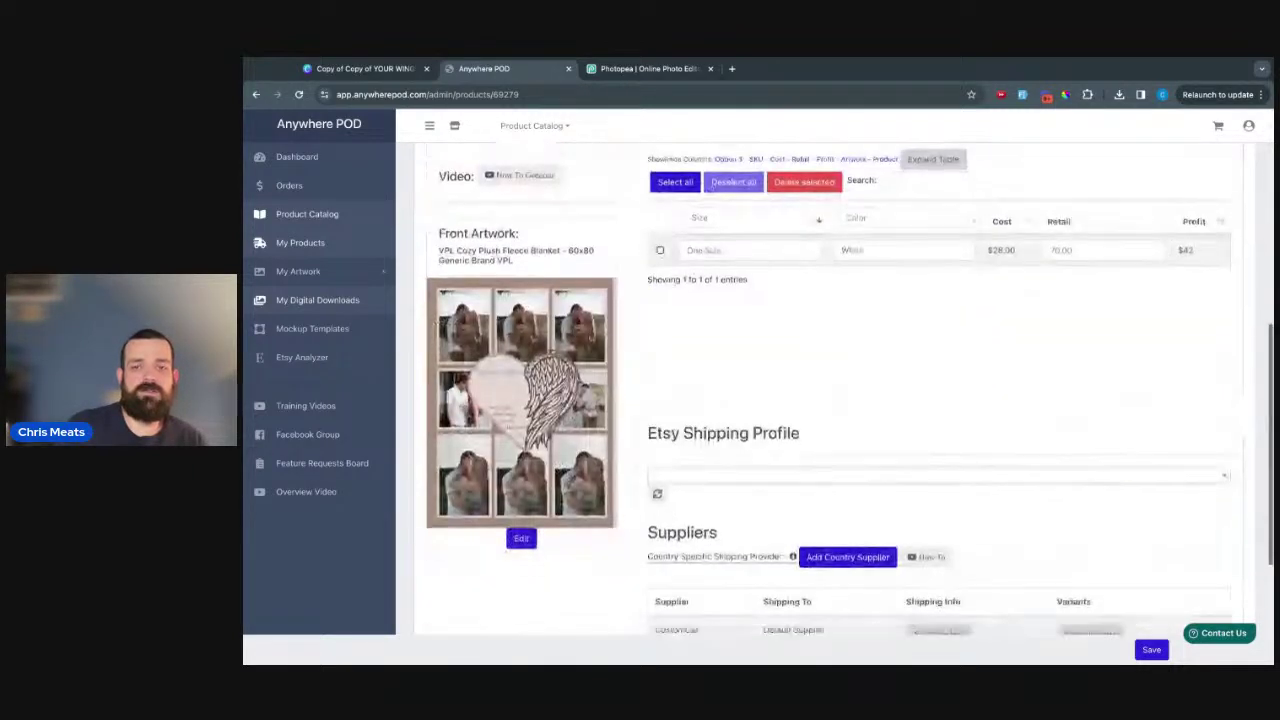
scroll(879, 364, up, 2)
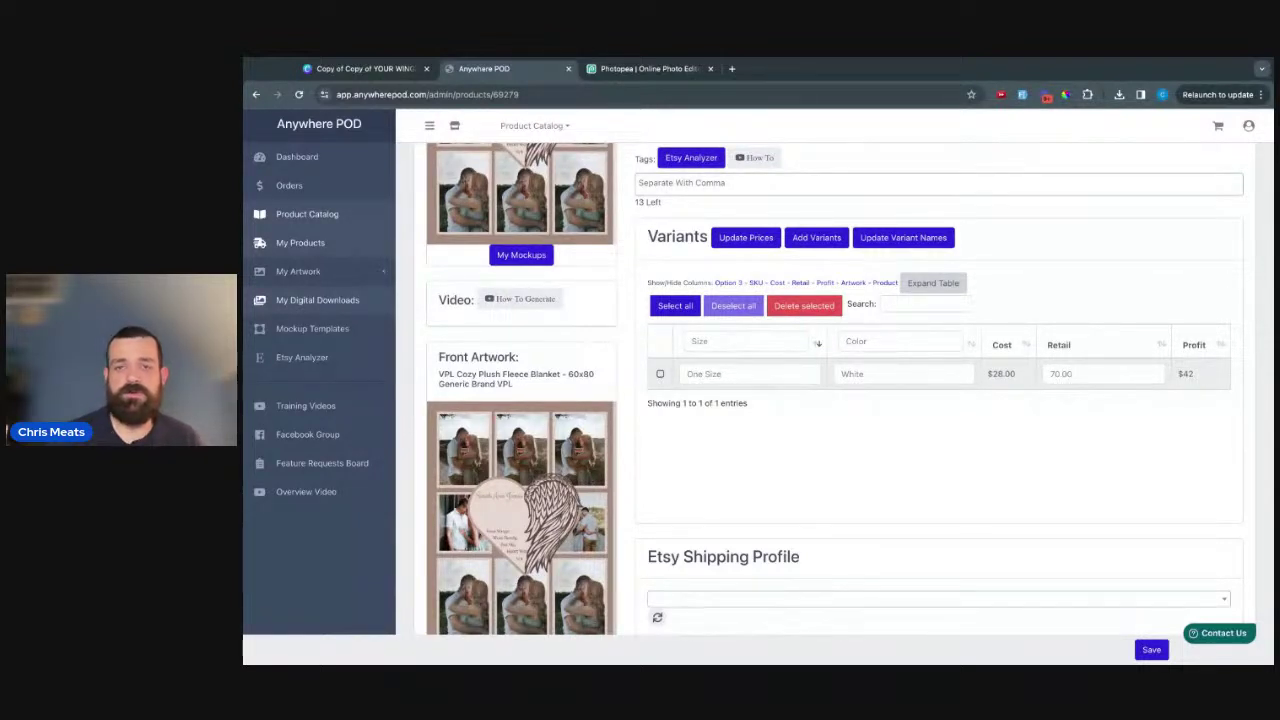
click(879, 377)
text(Brown)
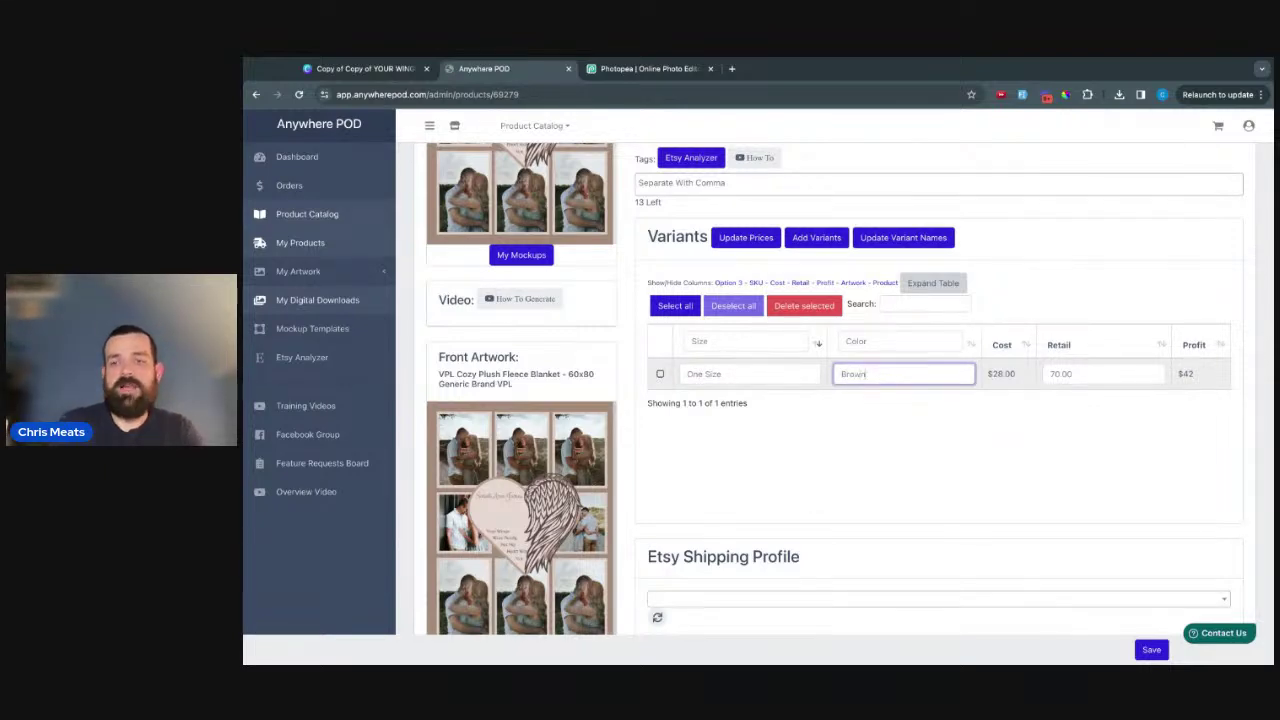
- Save the product and start an additional variant based on the VPL Cozy Plush Fleece Blanket - 60x80 from CustomCat
click(1153, 651)
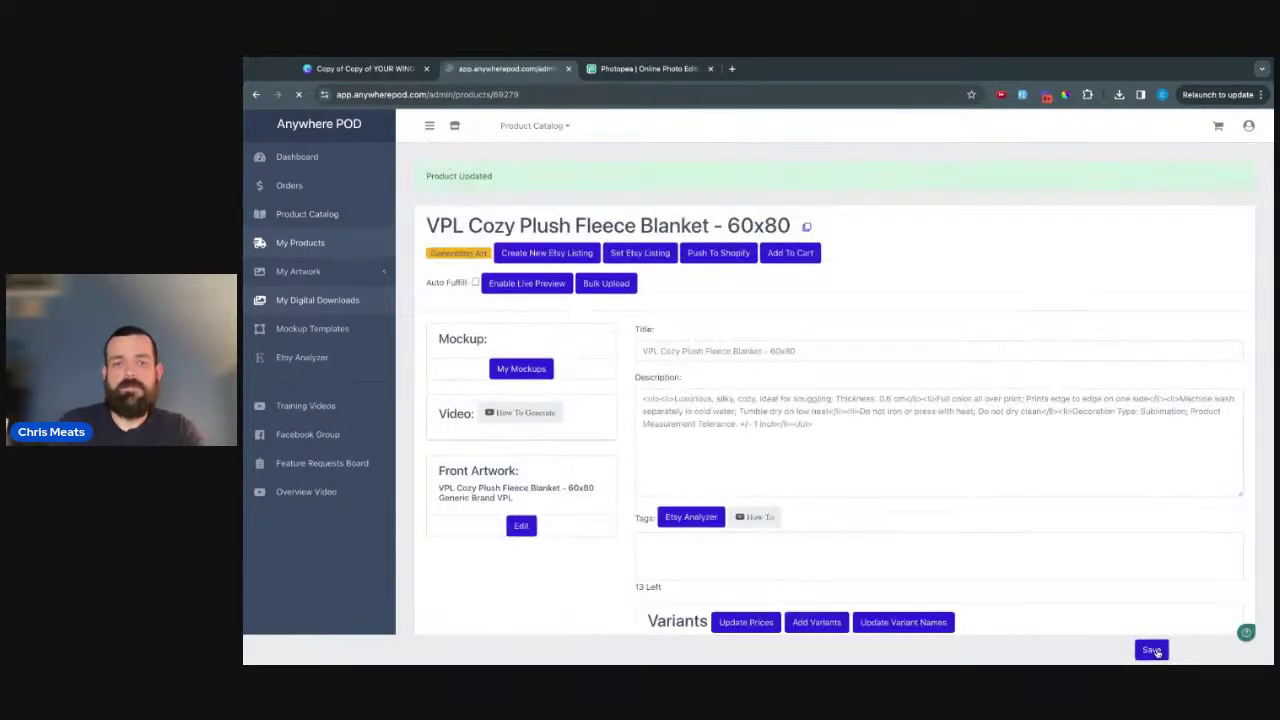
scroll(640, 521, down, 3)
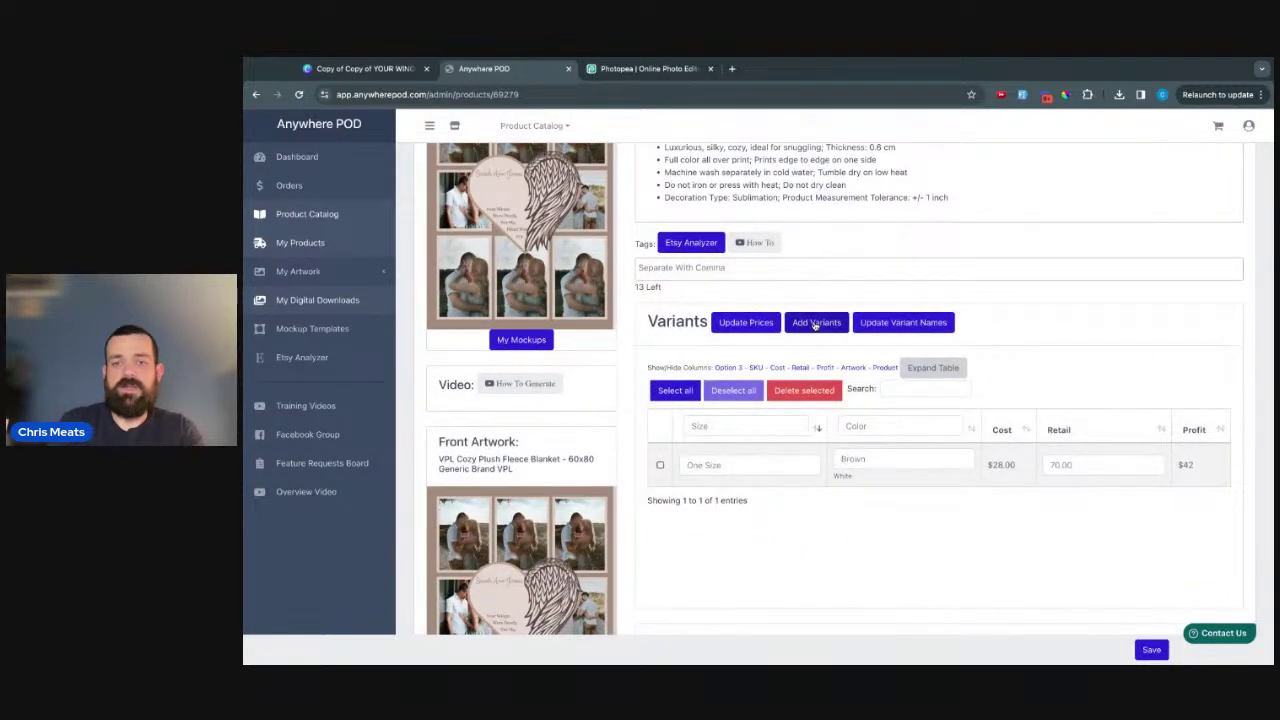
click(744, 323)
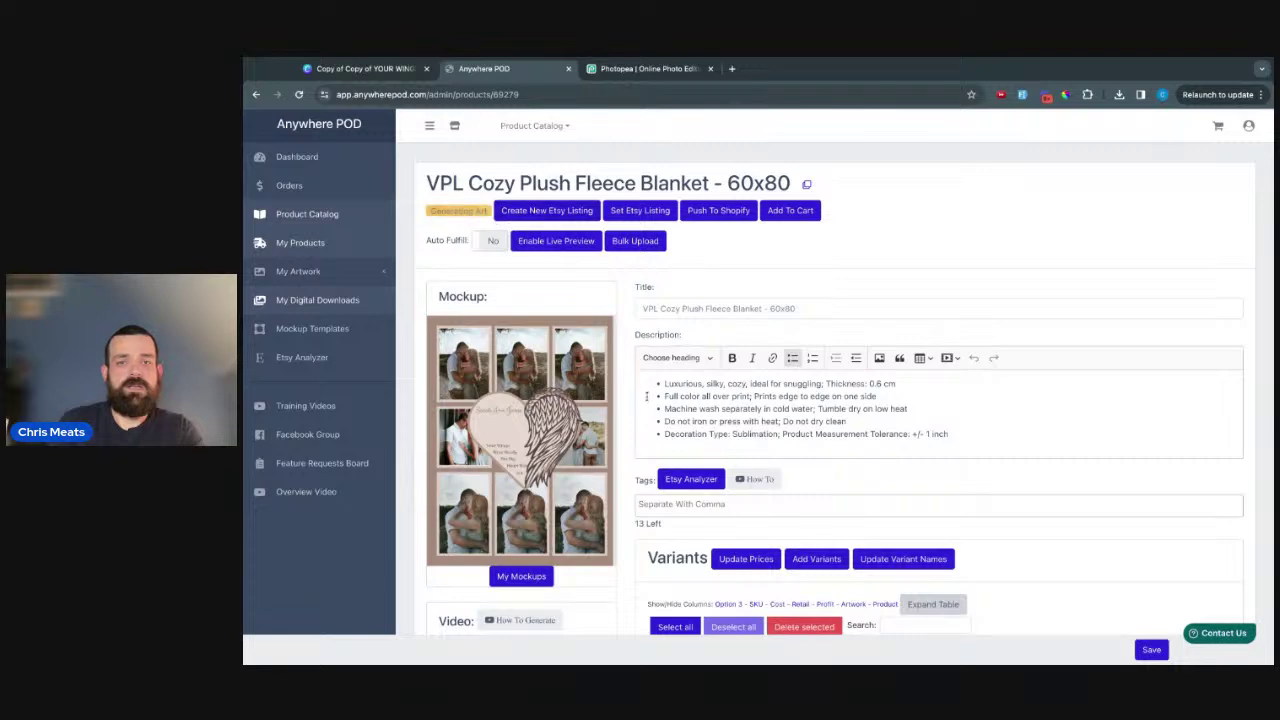
scroll(635, 415, down, 3)
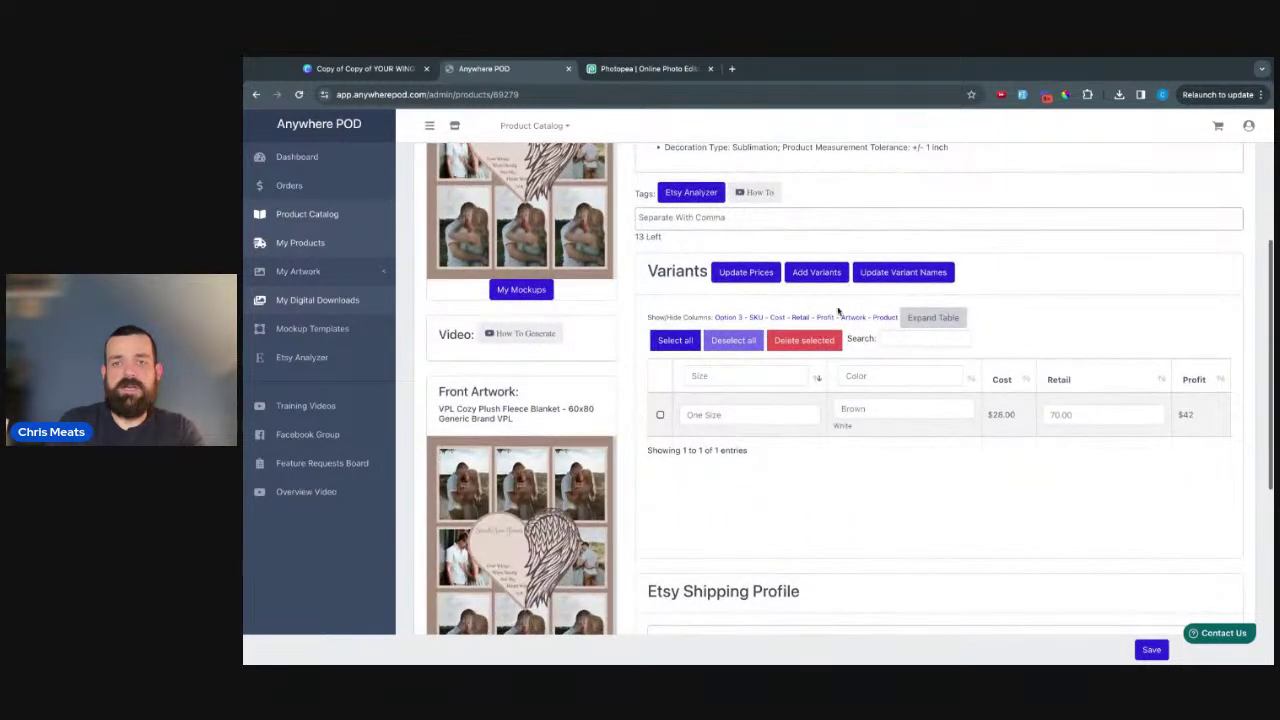
click(817, 273)
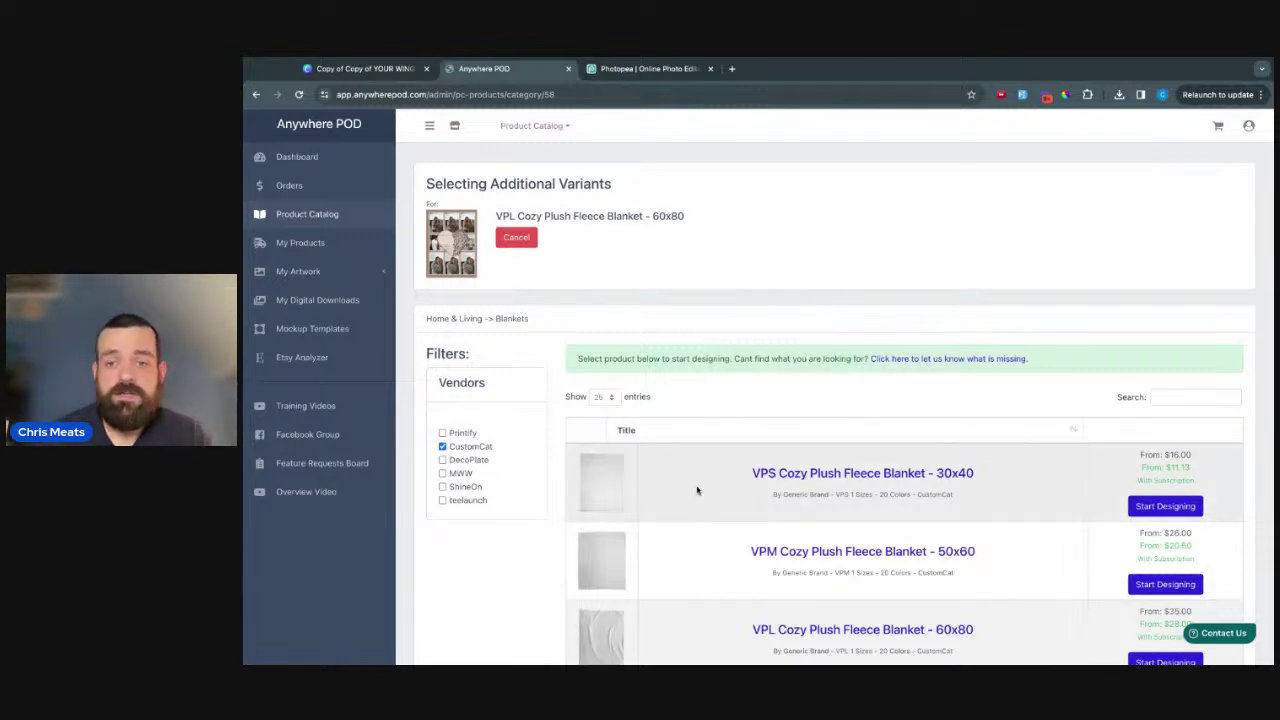
scroll(697, 490, down, 2)
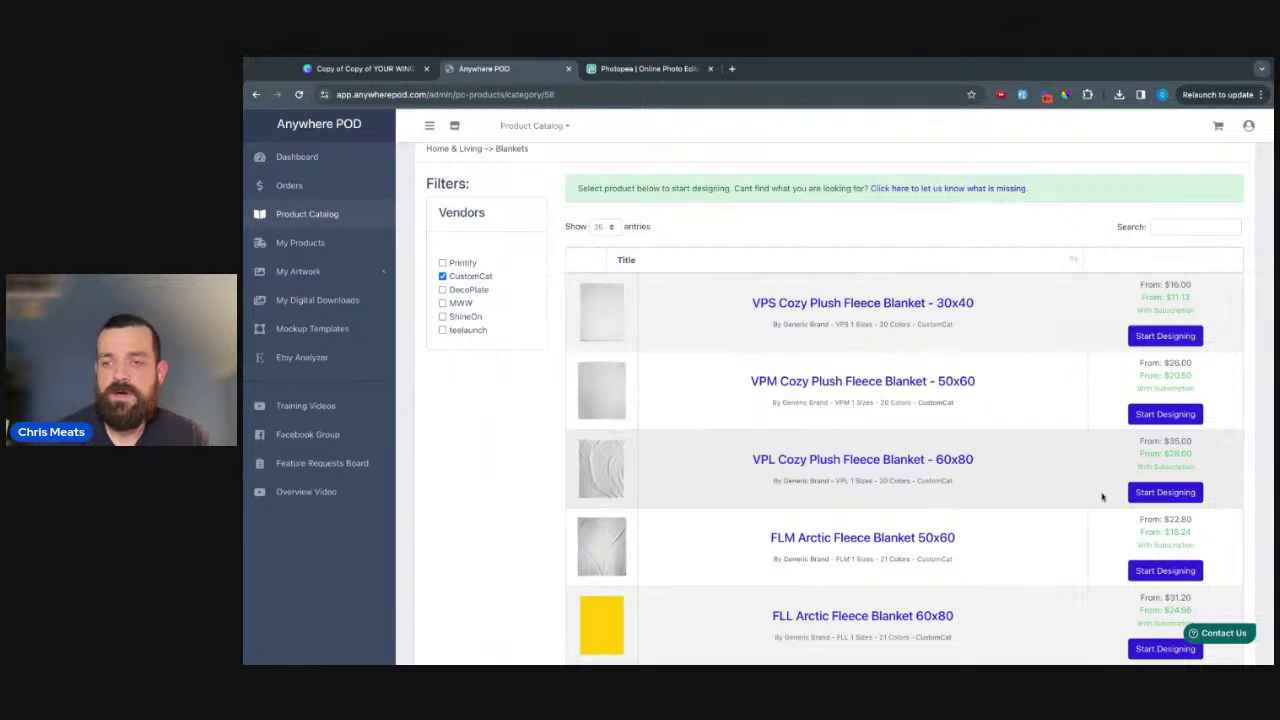
click(1163, 492)
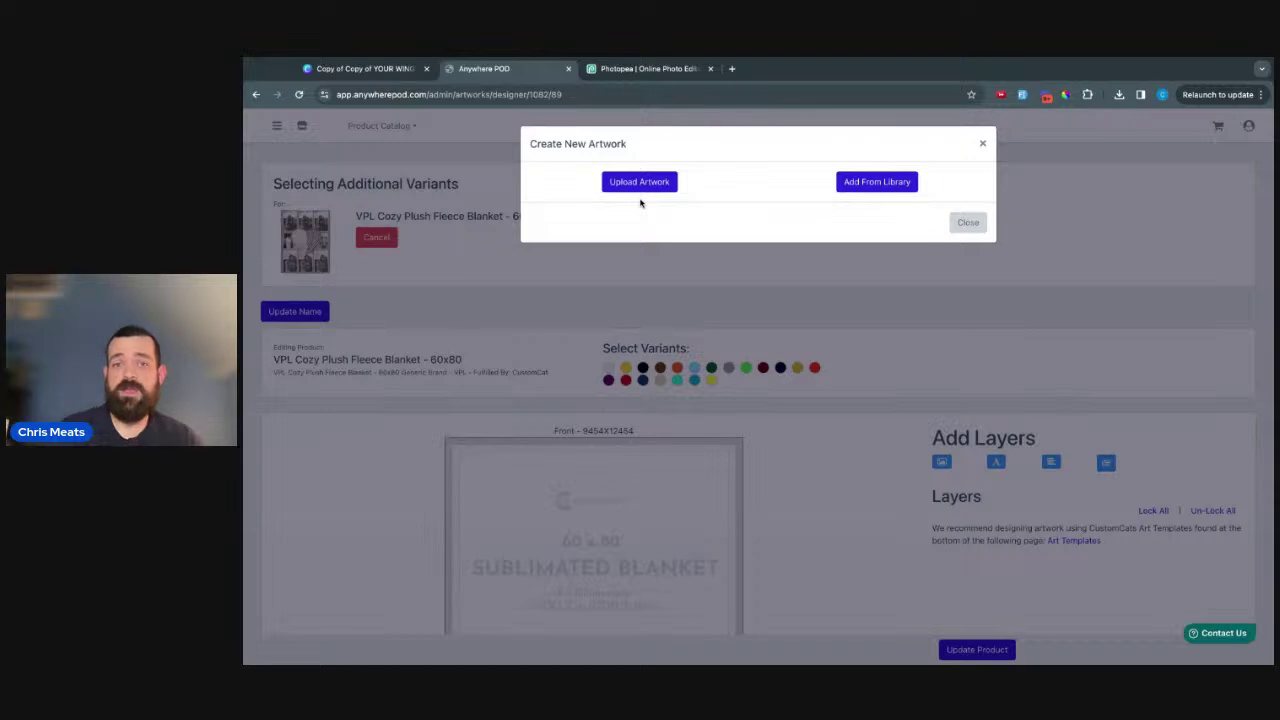
- Load the transparentBrown.png artwork from the library and select the white blanket as the additional variant
click(899, 183)
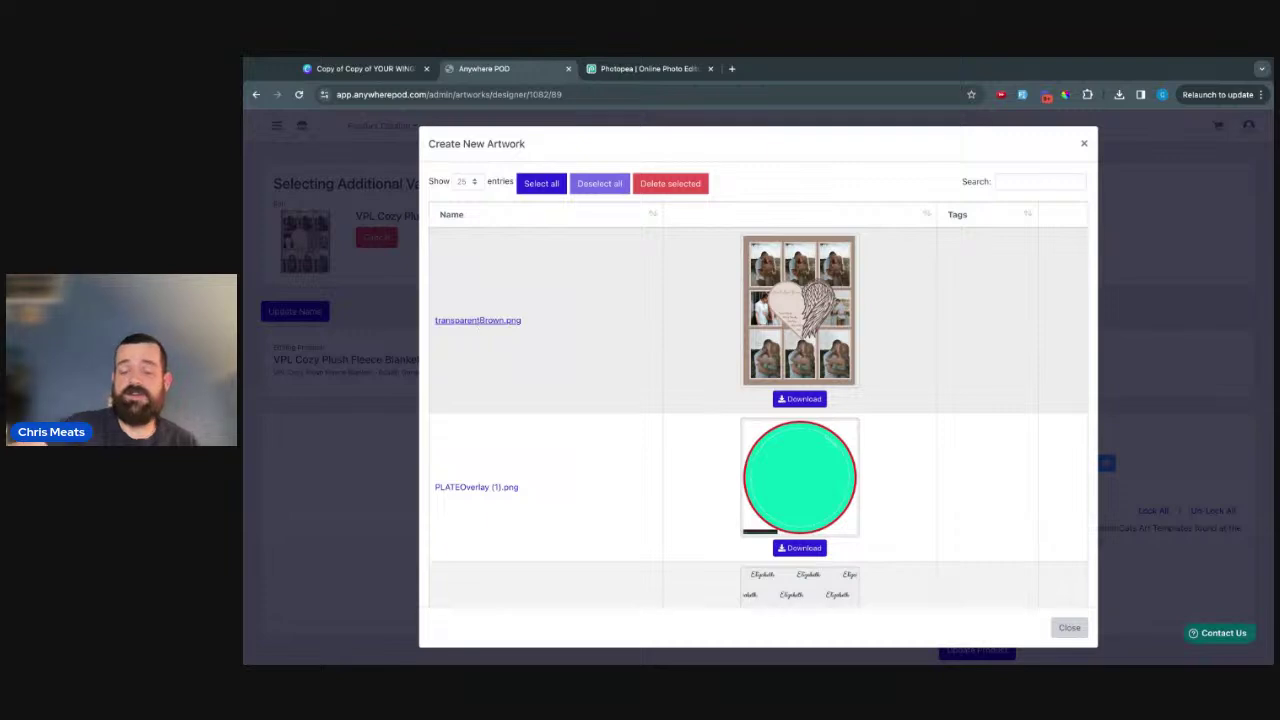
click(478, 320)
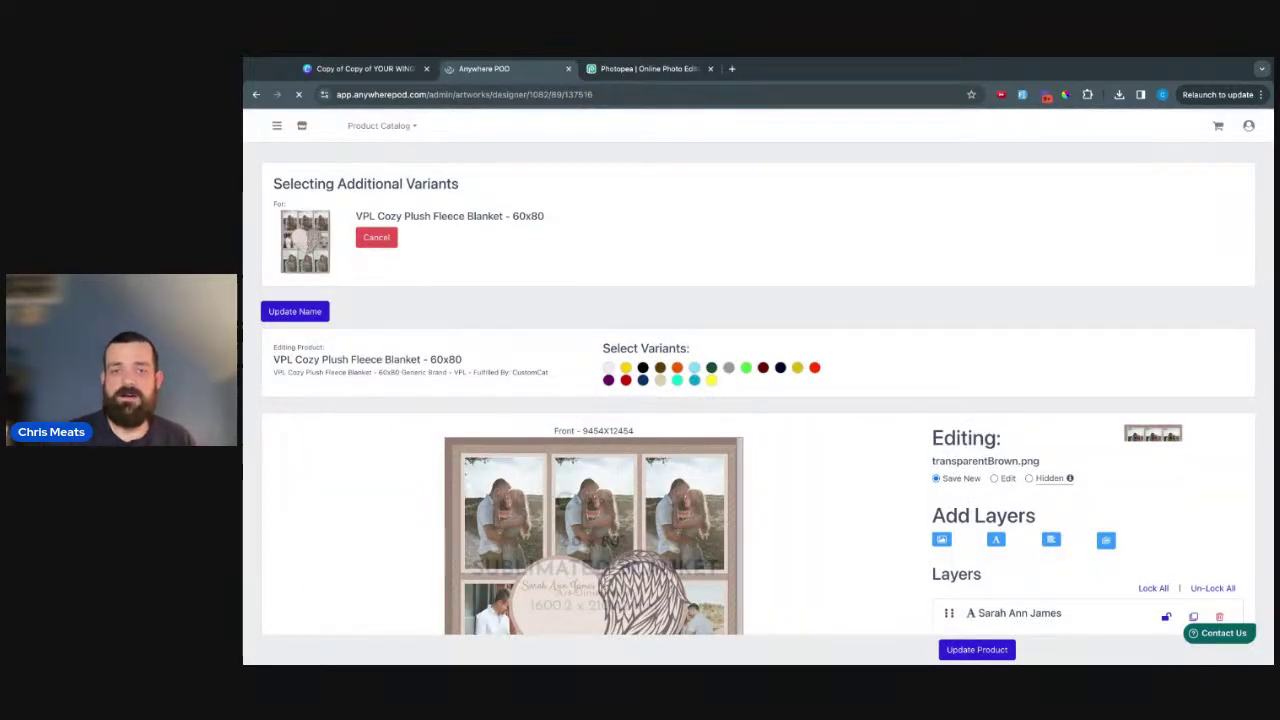
click(608, 367)
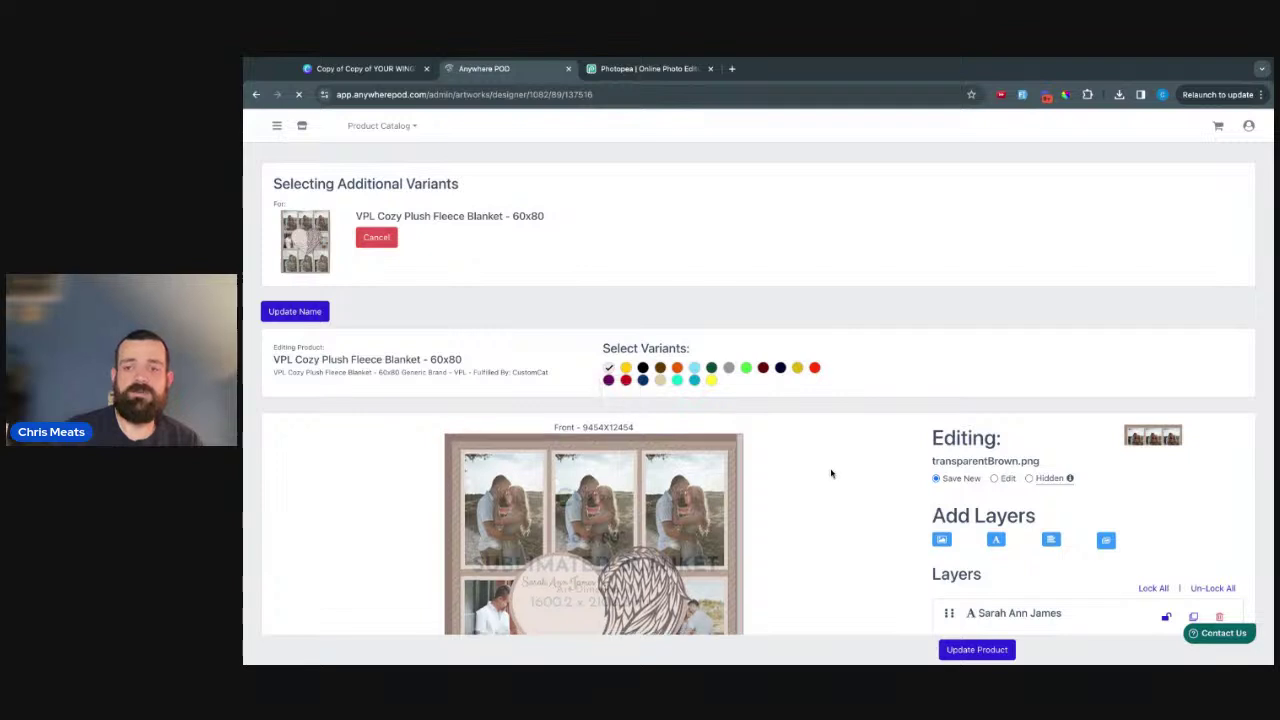
- Replace the brown template layer's image with transparentBlack.png
scroll(831, 473, down, 1)
scroll(831, 473, down, 1)
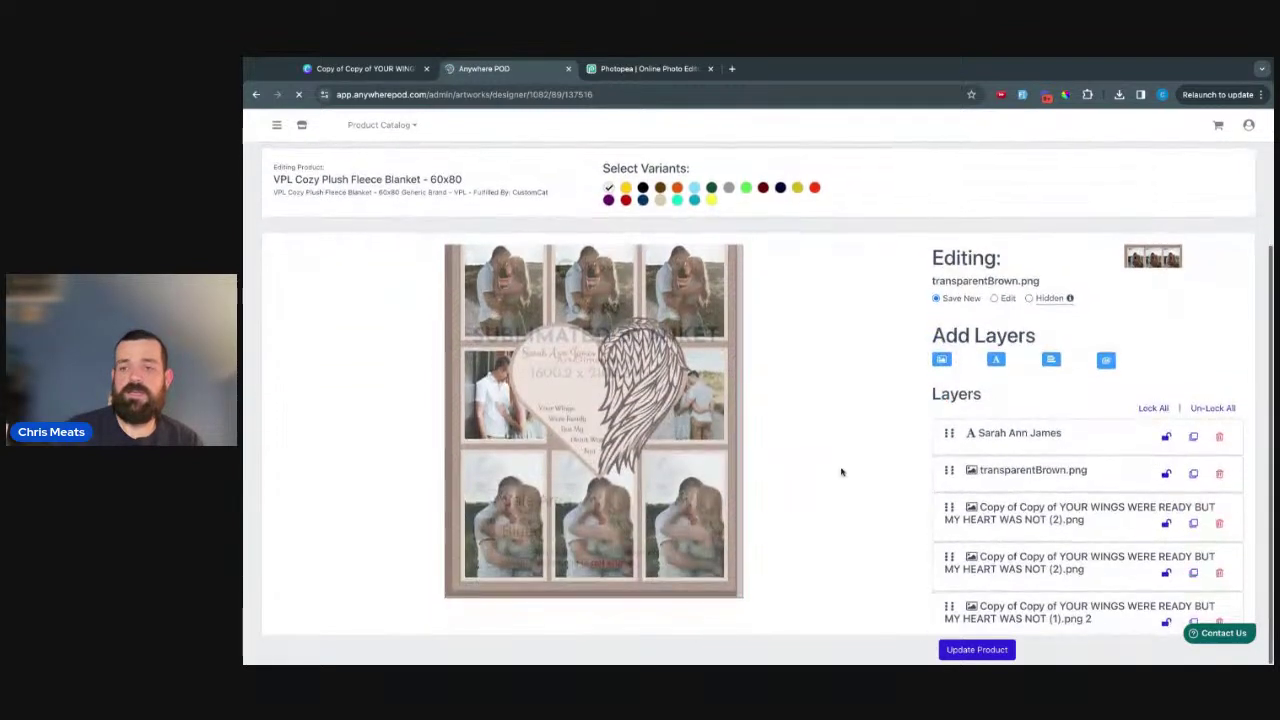
click(1045, 433)
click(1045, 433)
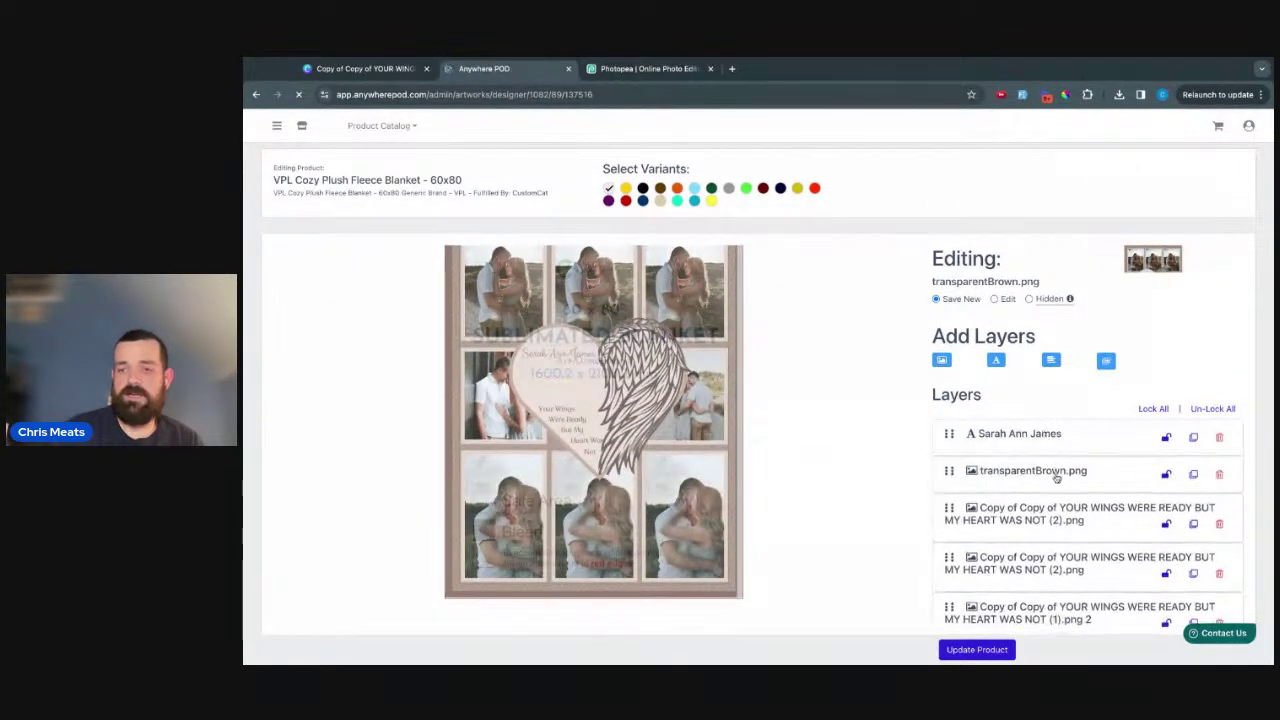
click(1045, 478)
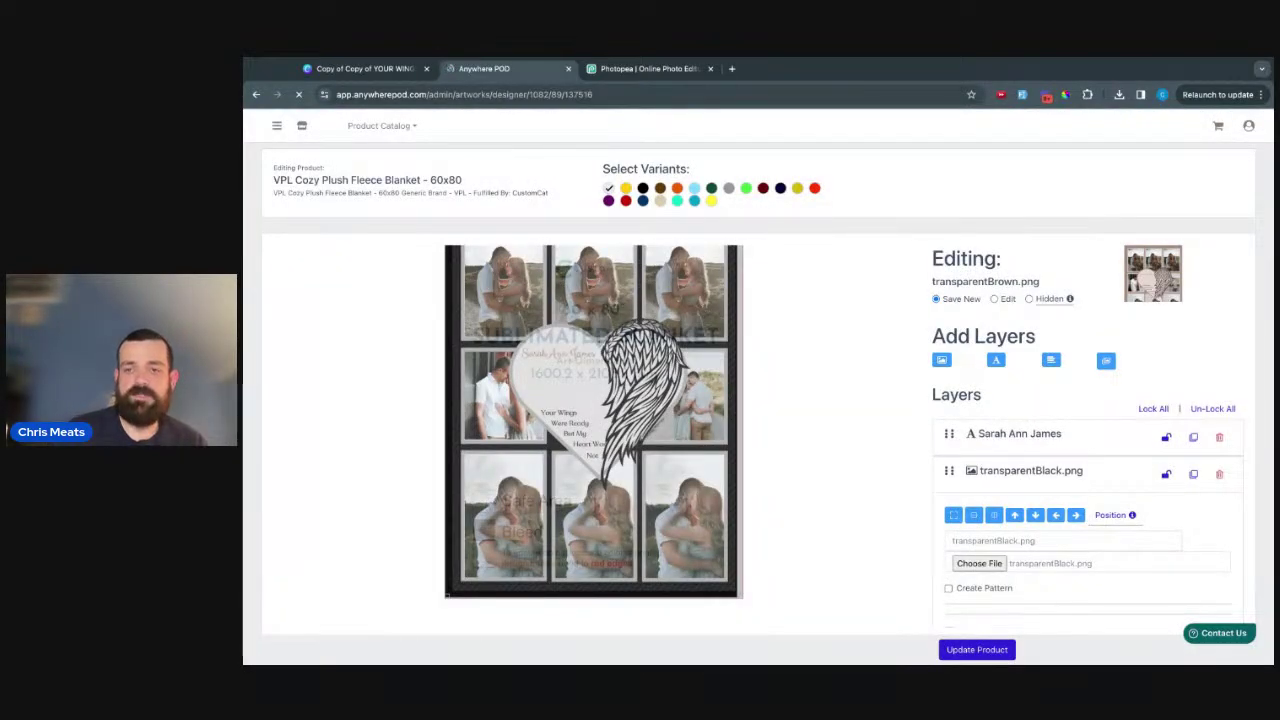
- Set the name text layer's color to dark green #003300
click(998, 438)
click(1076, 534)
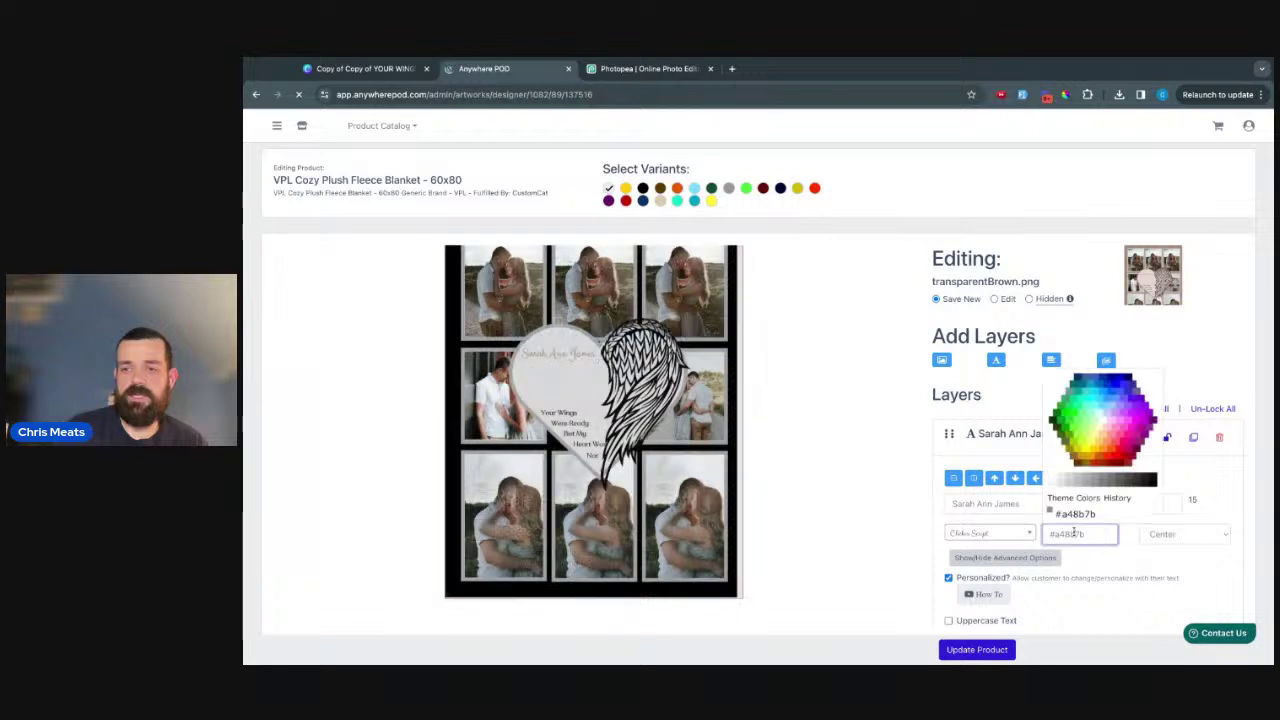
click(1051, 426)
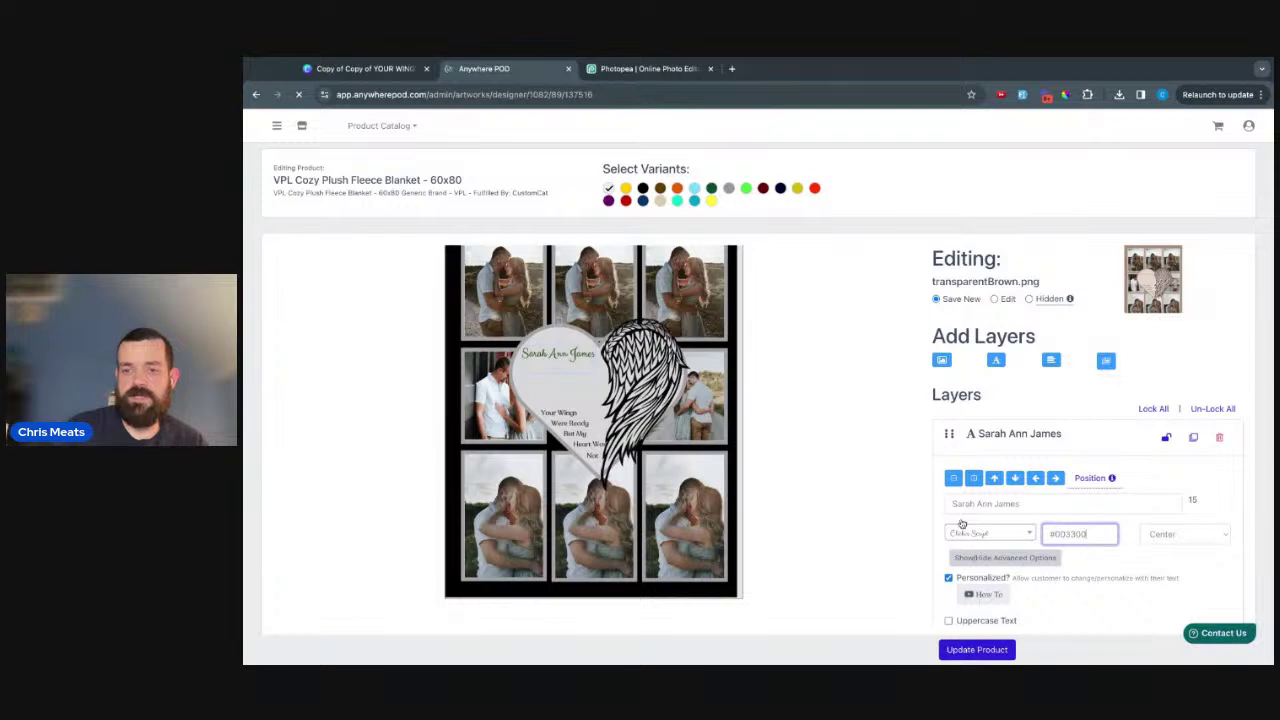
click(846, 523)
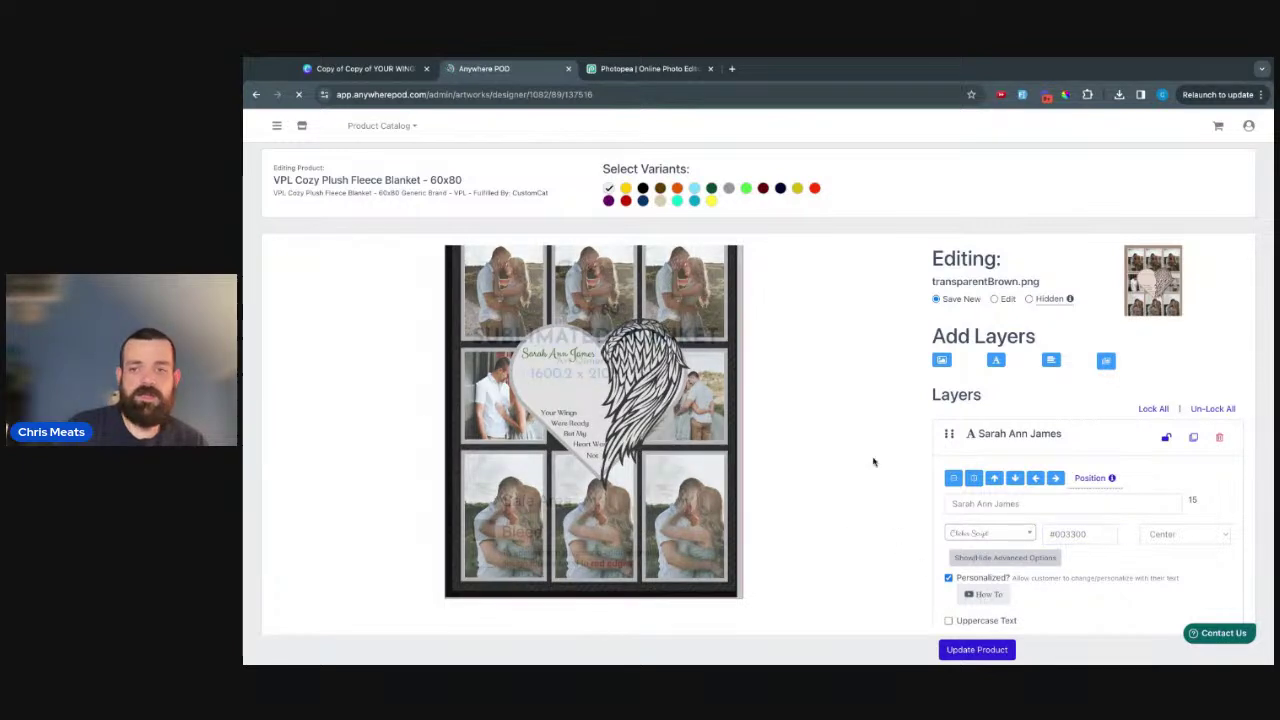
- Recolor the name text black to match the black template and update the product with the additional variant
click(1088, 534)
click(1098, 432)
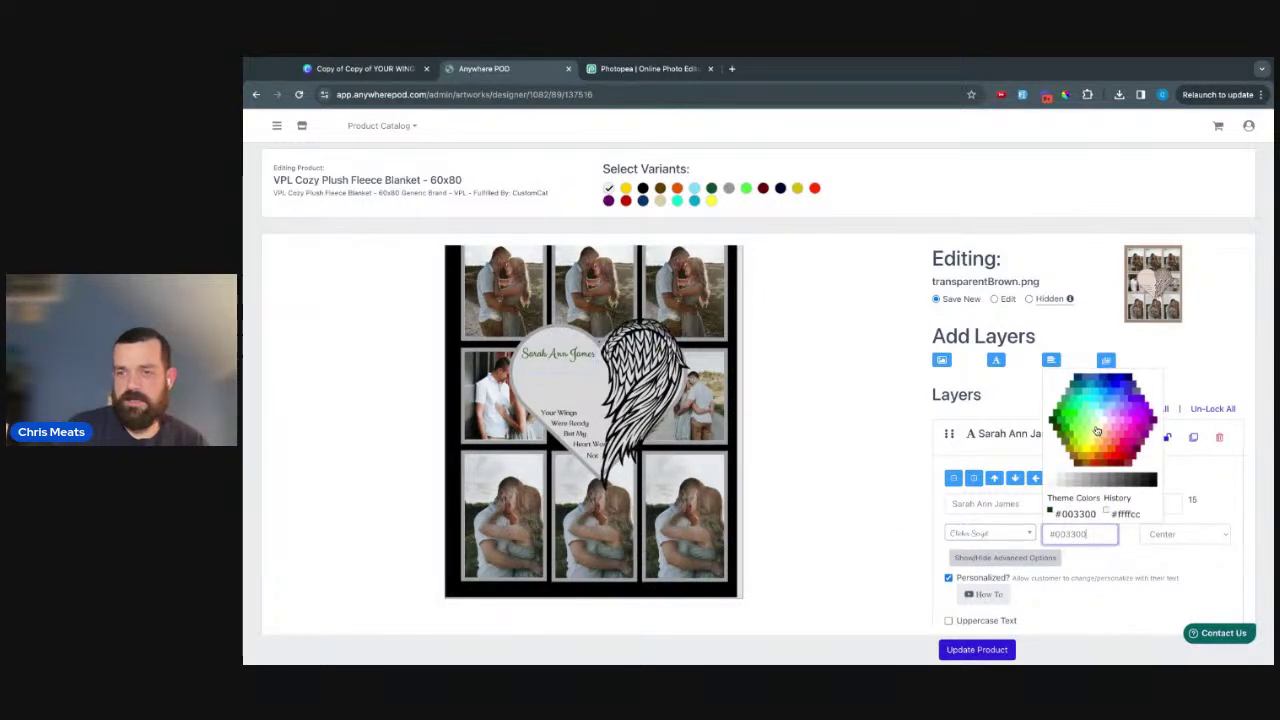
click(1080, 380)
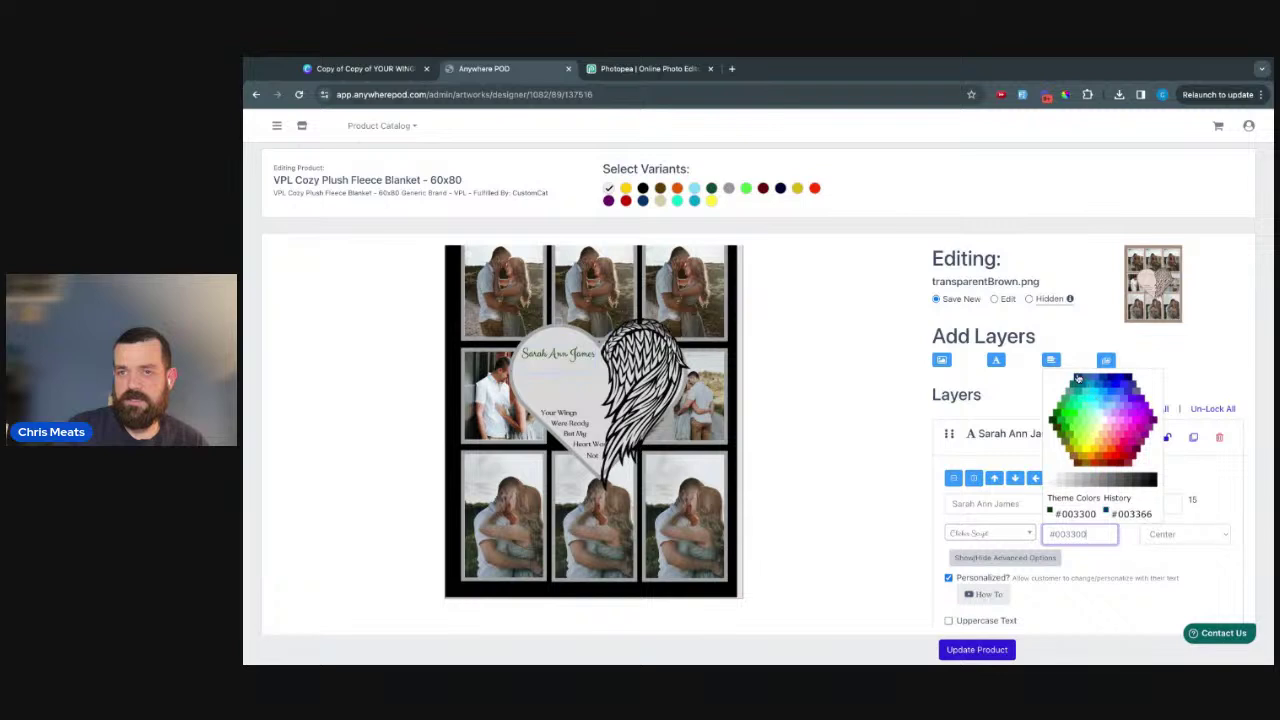
click(733, 415)
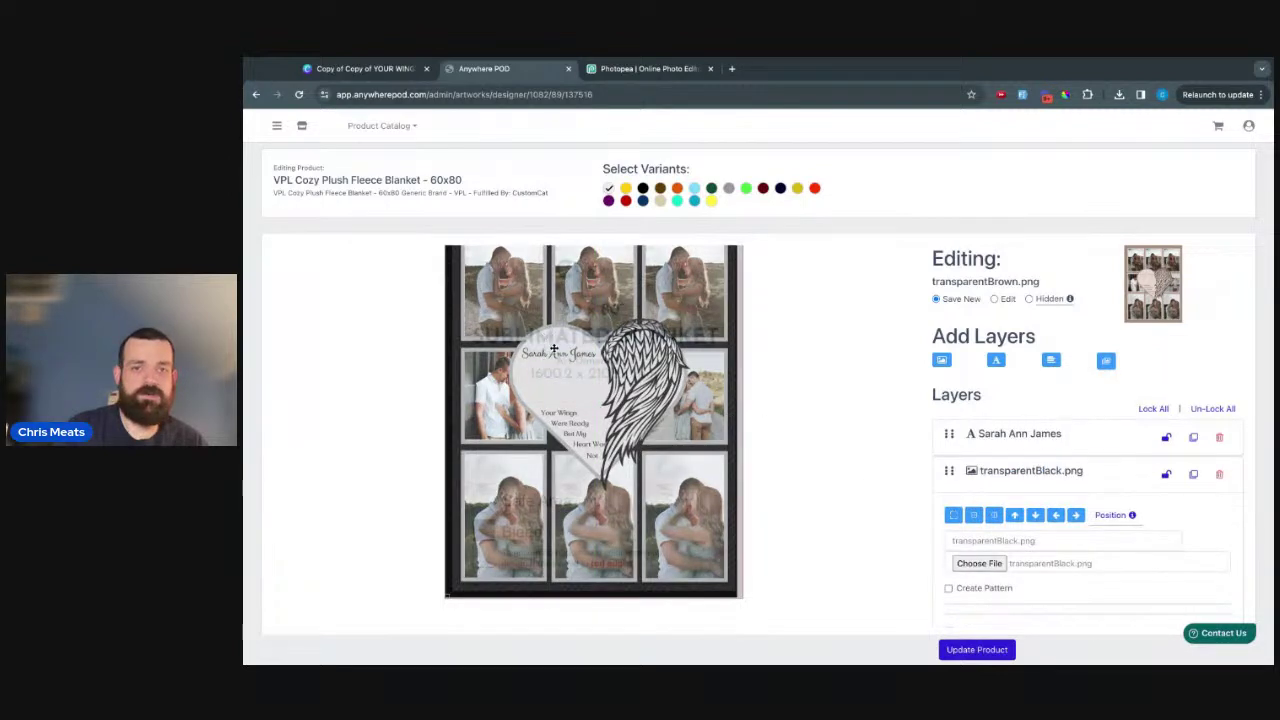
click(977, 651)
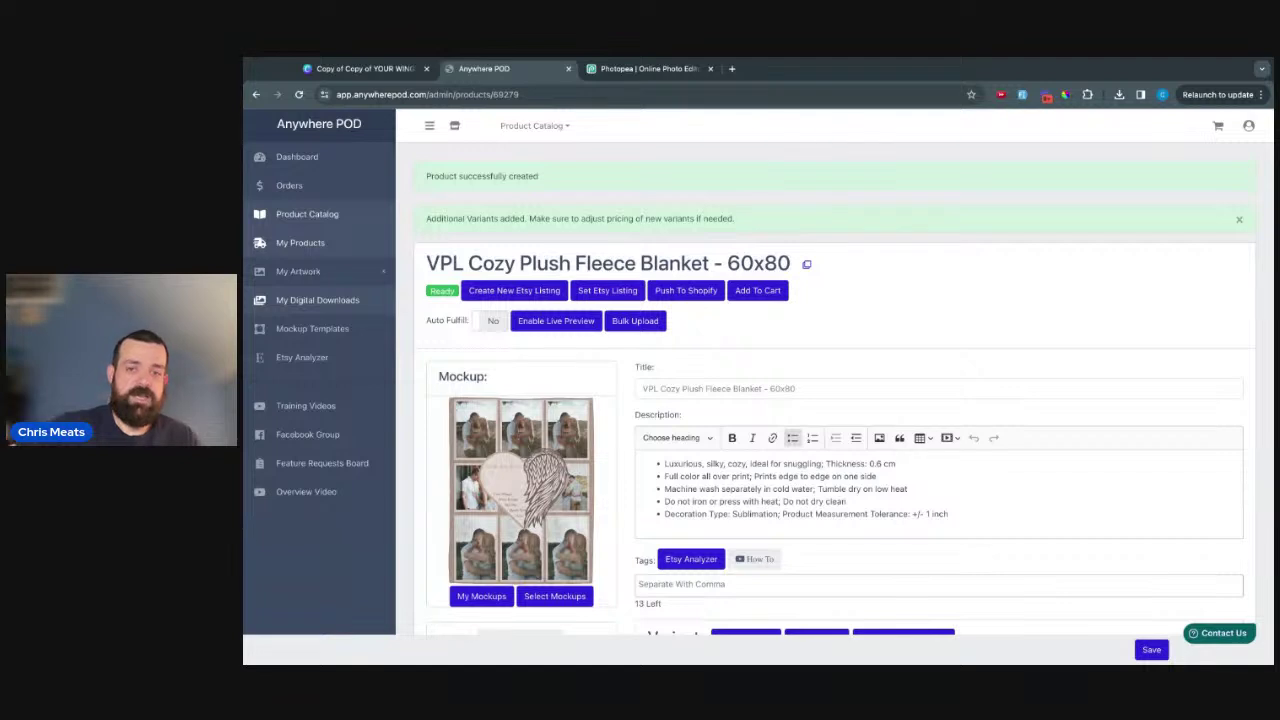
- Rename the newly added variant's color to Black and save the product
scroll(845, 388, down, 2)
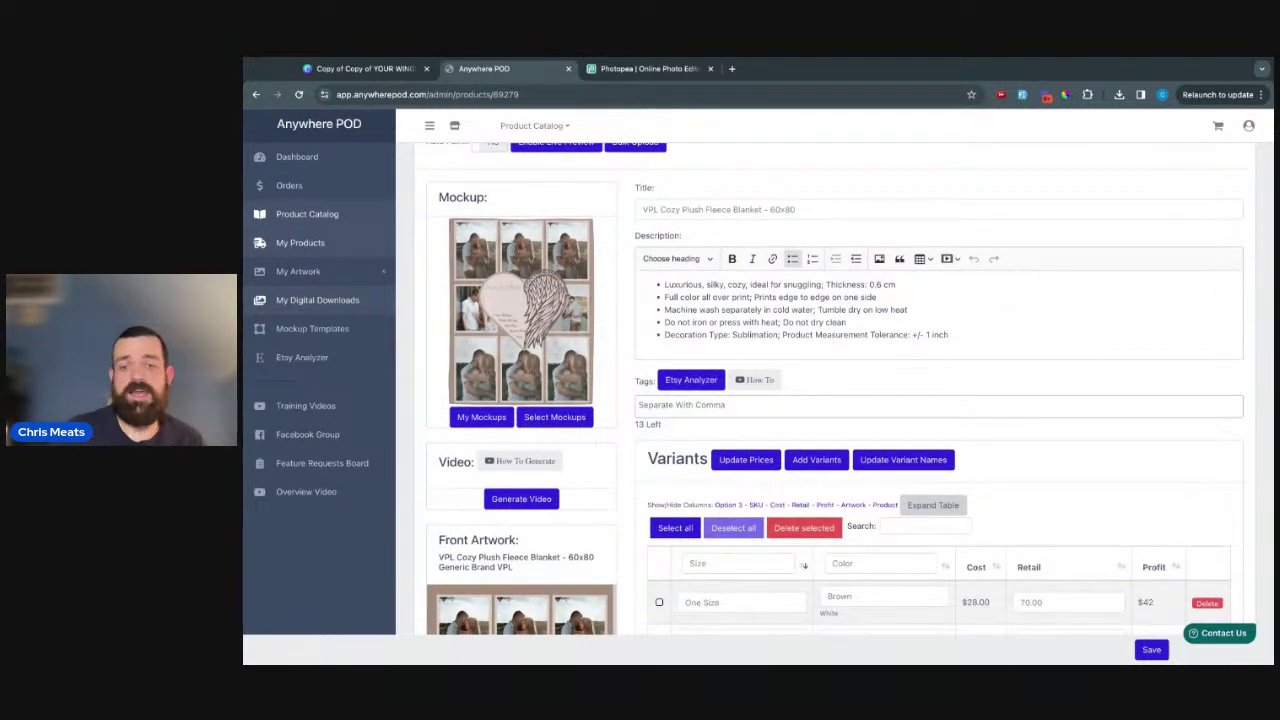
scroll(889, 474, down, 2)
double_click(872, 479)
text(Black)
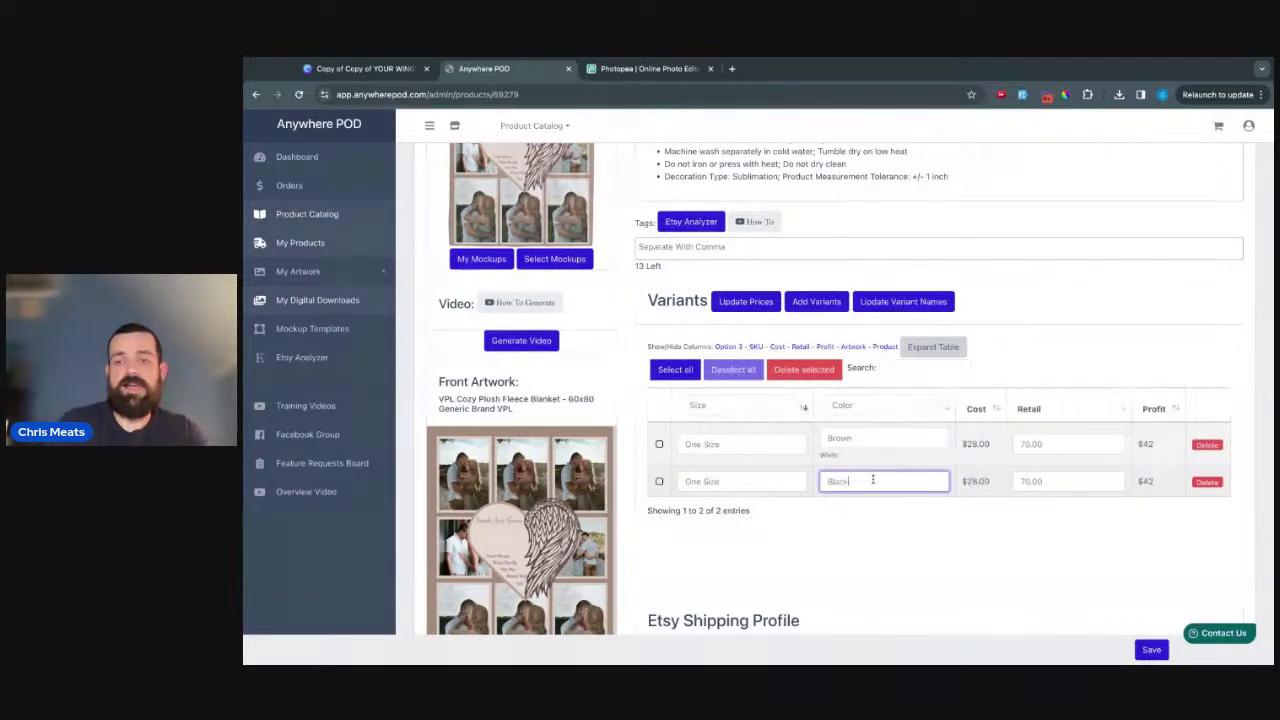
click(1152, 650)
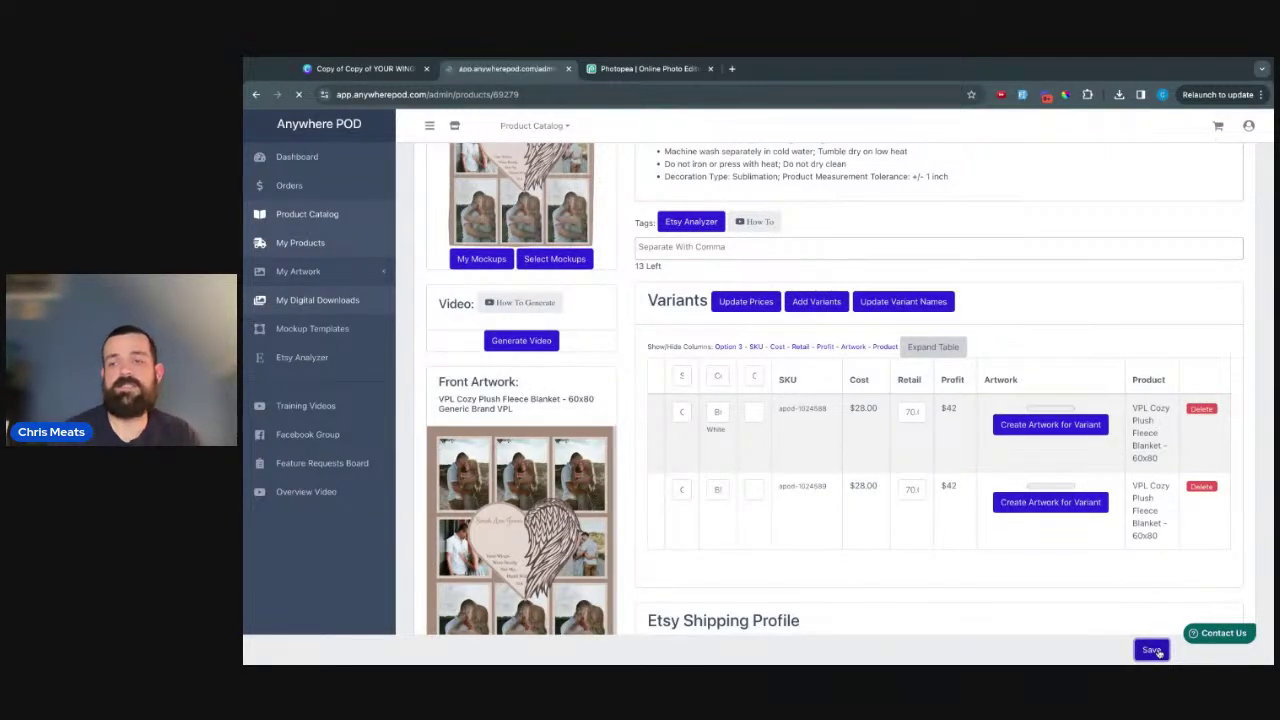
- Review the product's front artworks for the brown and black variants and its mockup
scroll(634, 530, down, 3)
scroll(634, 530, down, 5)
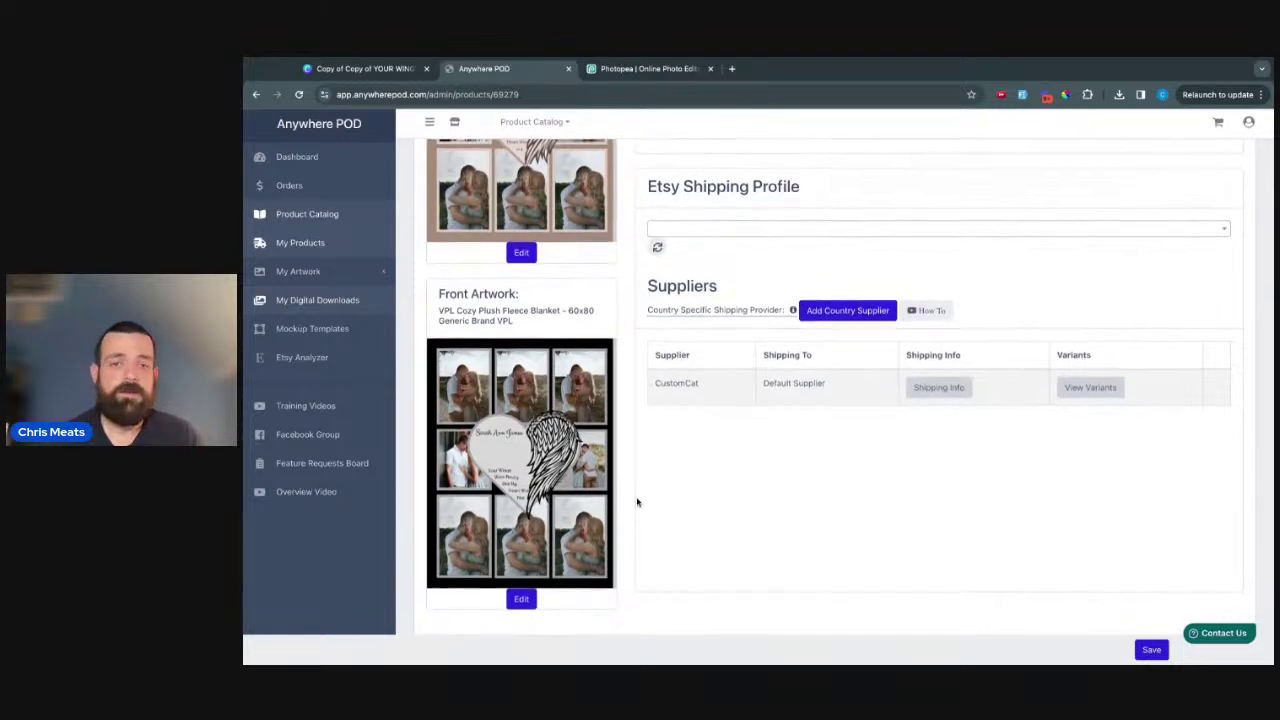
scroll(637, 502, up, 3)
scroll(637, 502, up, 5)
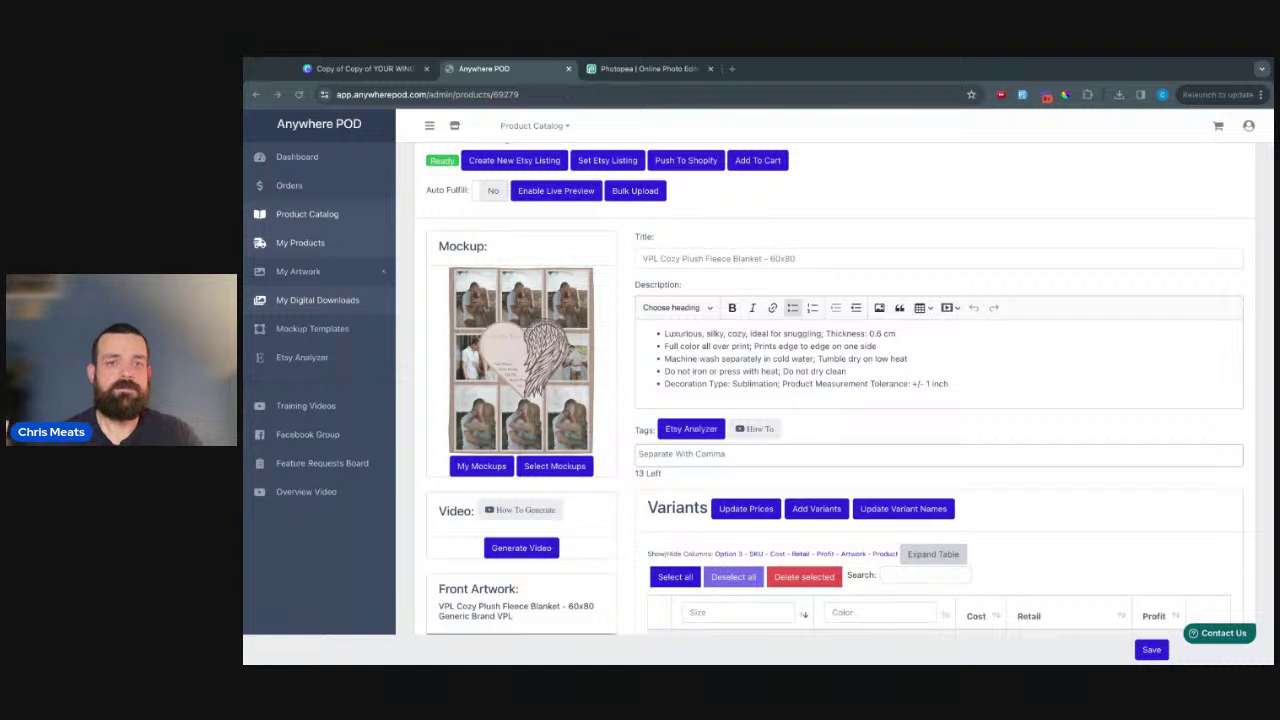
- Open the copied Freshdesk attachment link to the teddy-bear MOM heart image in a new browser tab
key(ctrl+t)
key(ctrl+v)
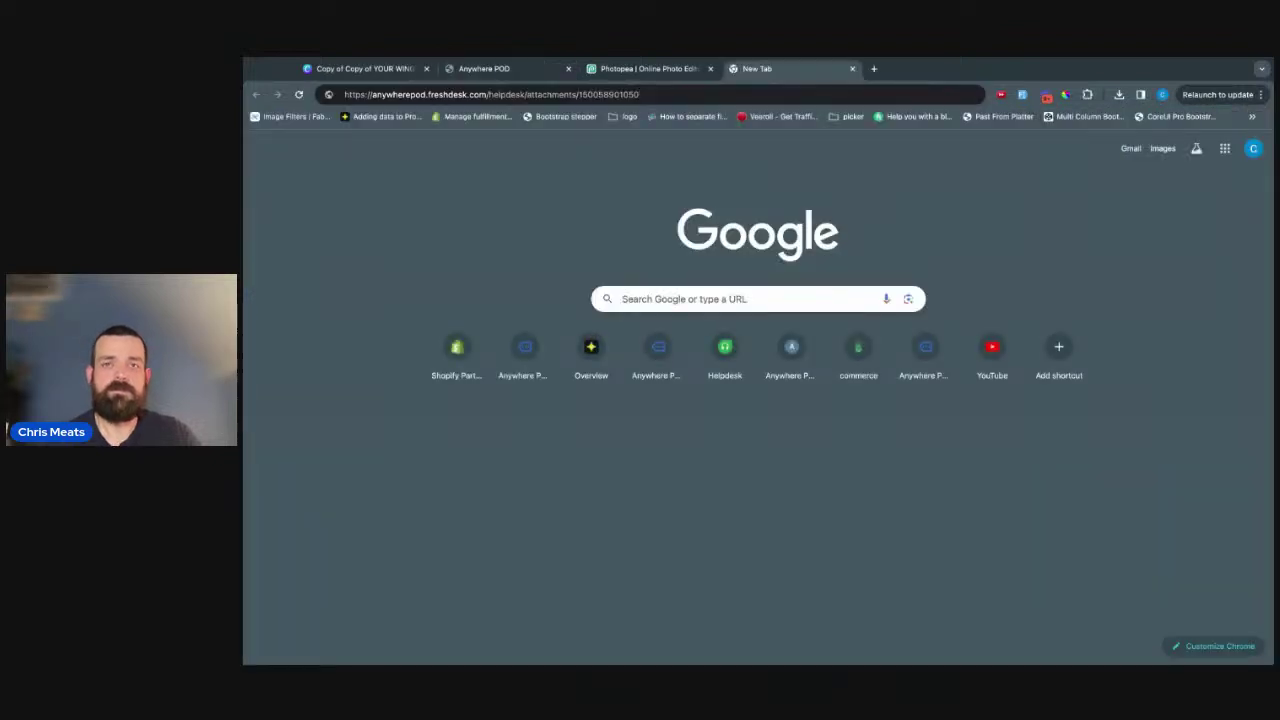
key(Return)
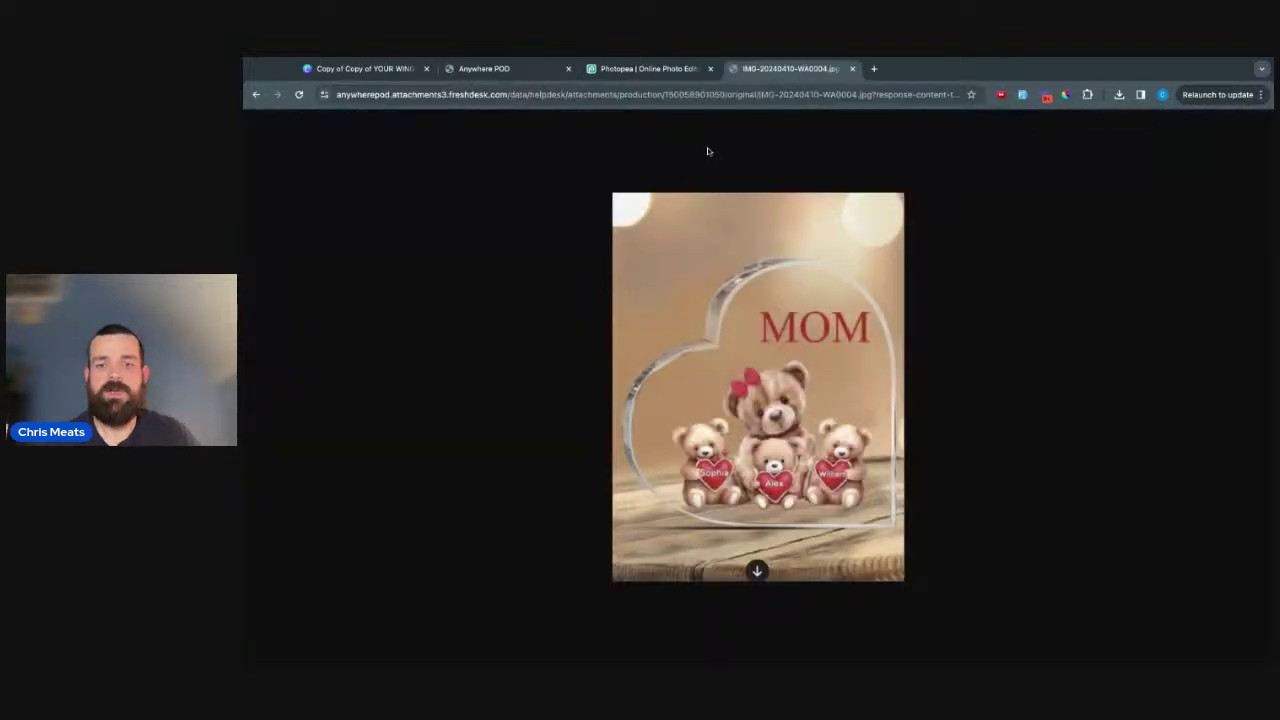
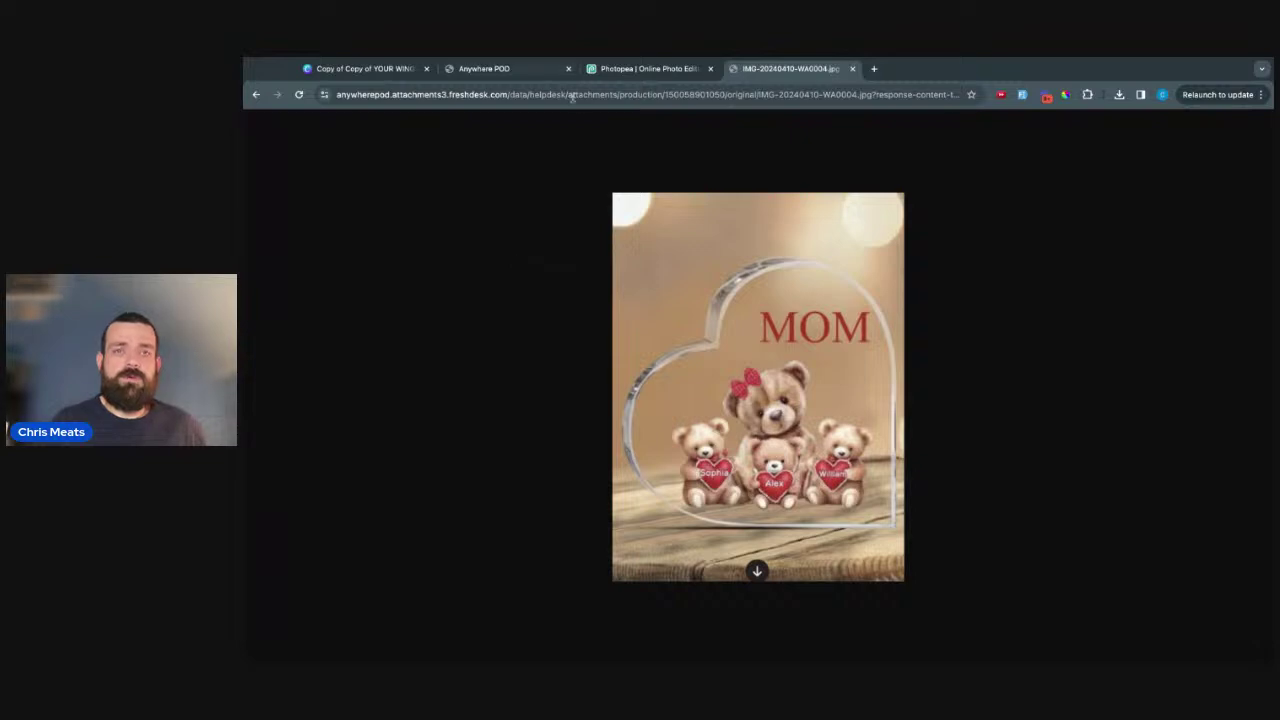
- Switch to Anywhere POD, start designing ShineOn's Acrylic Heart Plaque from the Acrylic category, and dismiss the new-artwork dialog
click(491, 66)
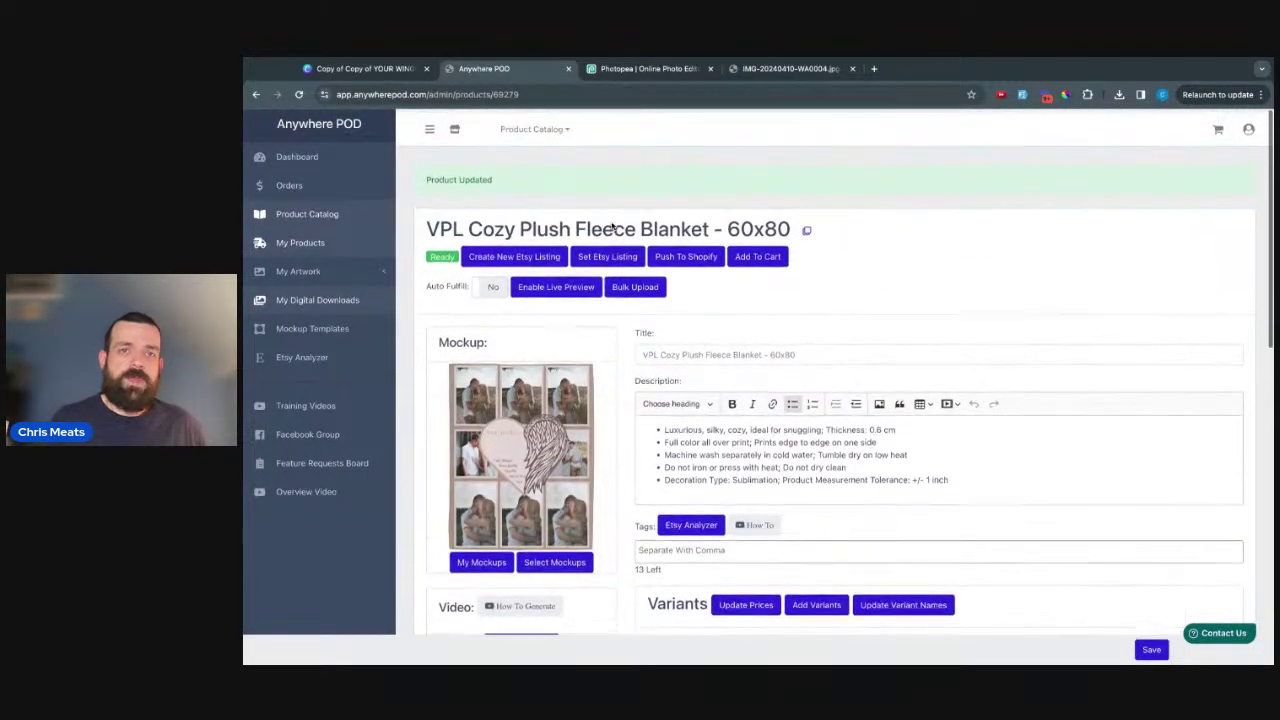
click(566, 126)
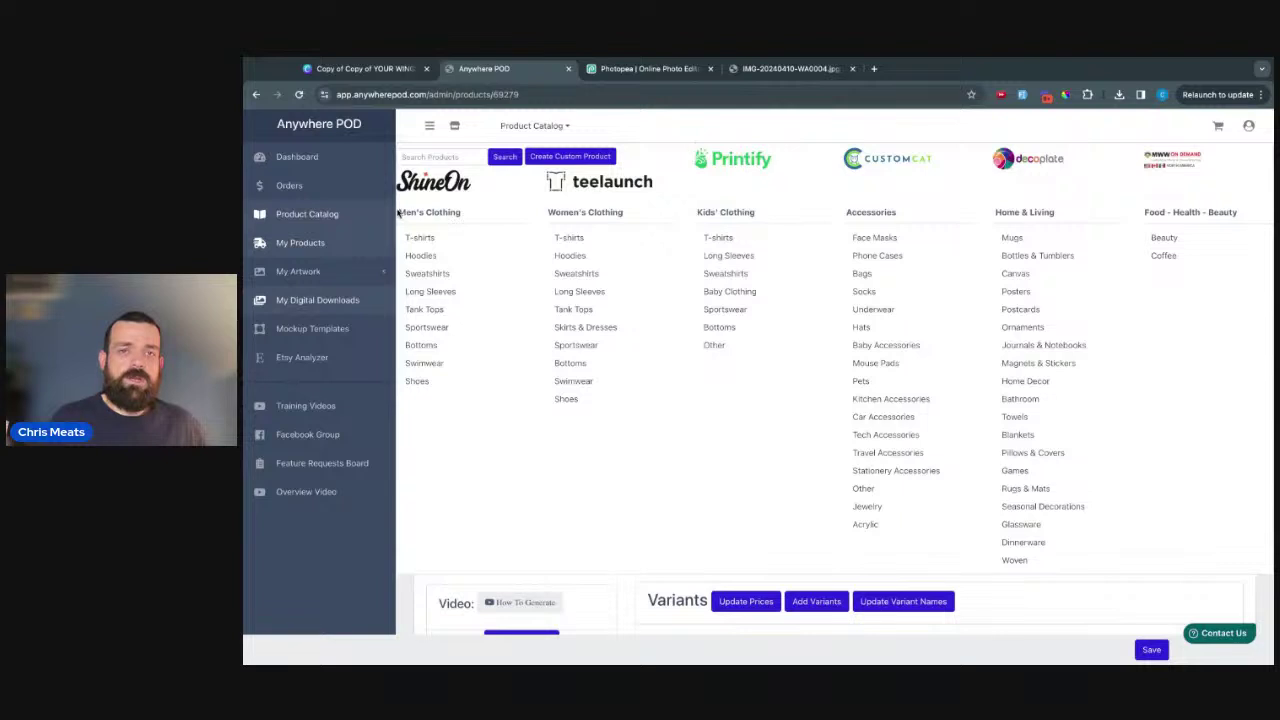
click(425, 188)
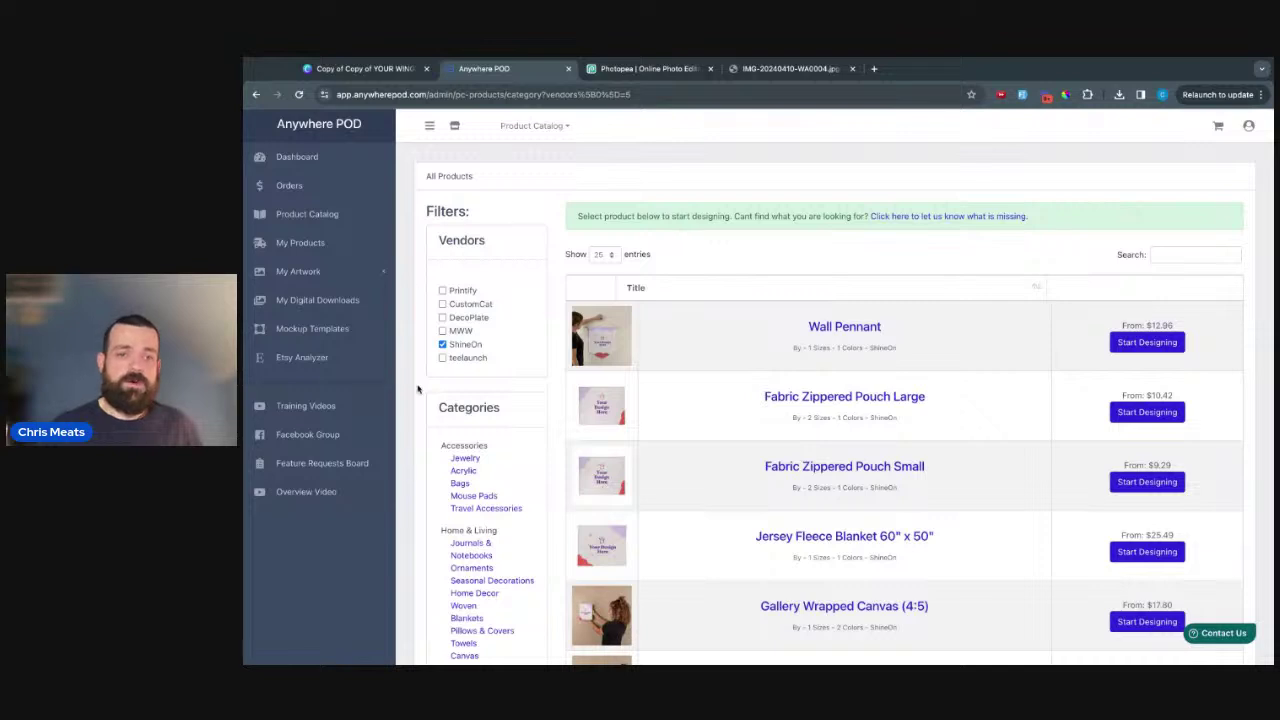
click(461, 471)
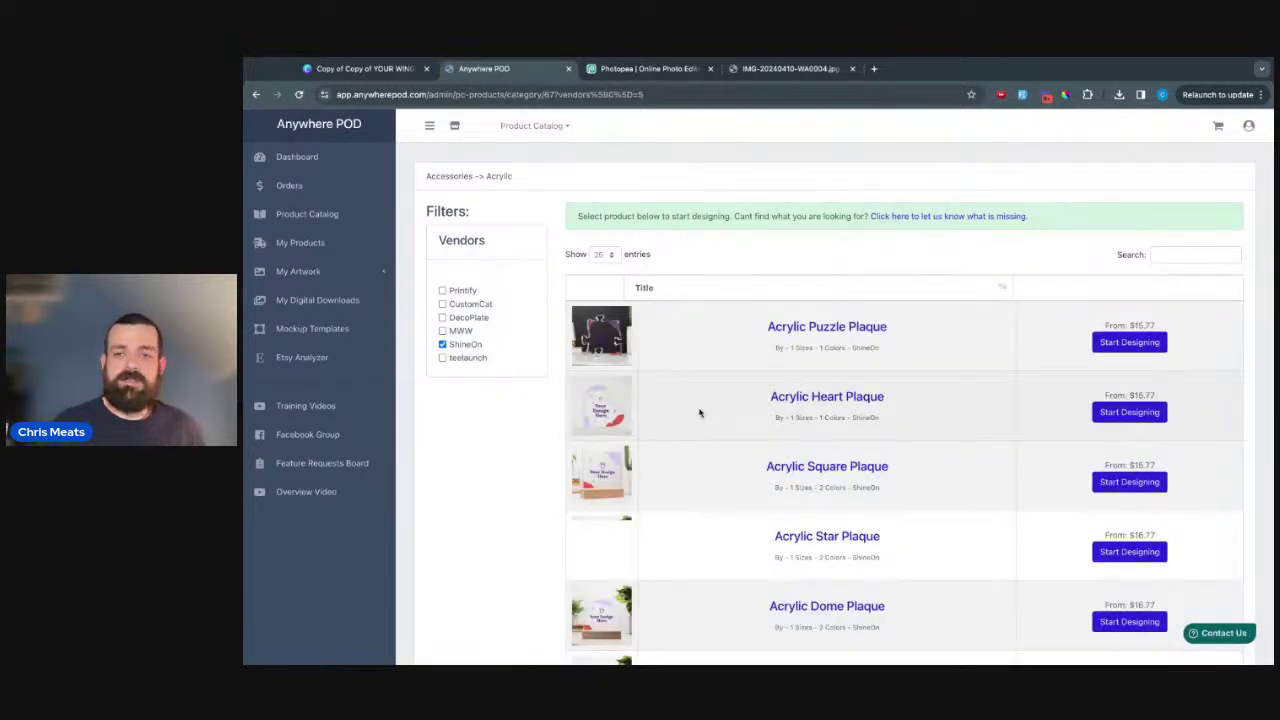
click(1129, 412)
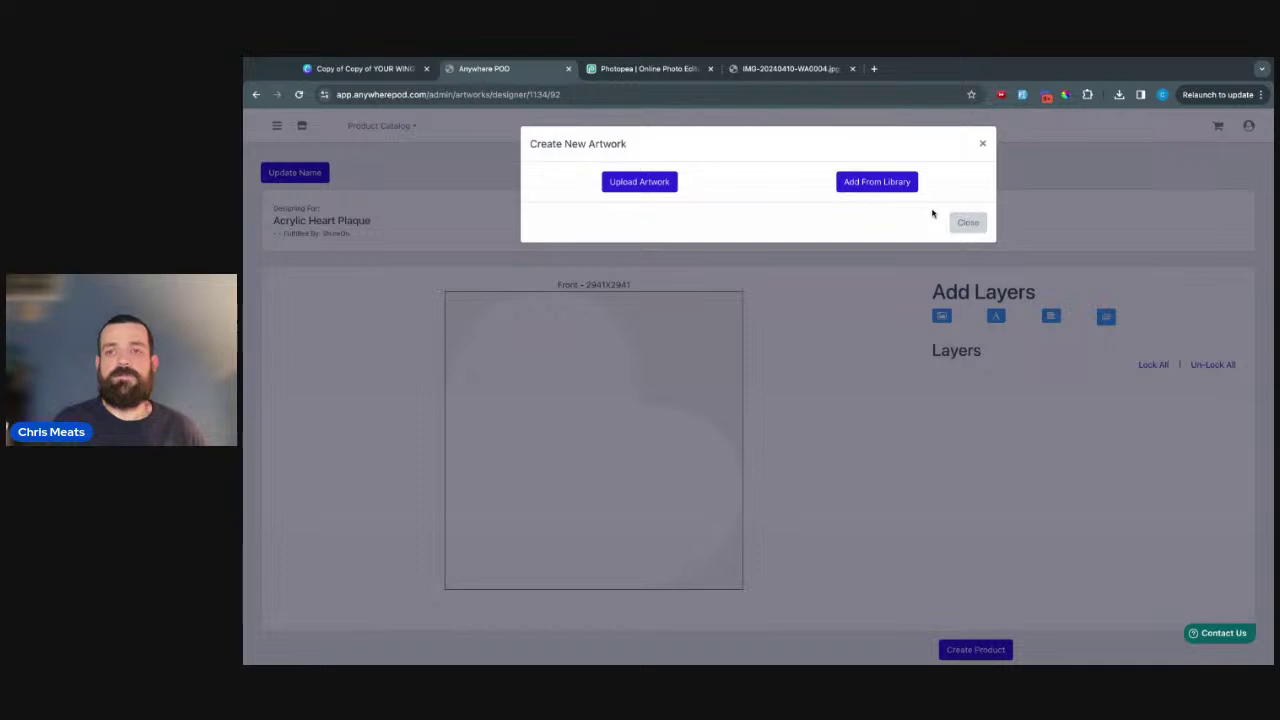
click(966, 223)
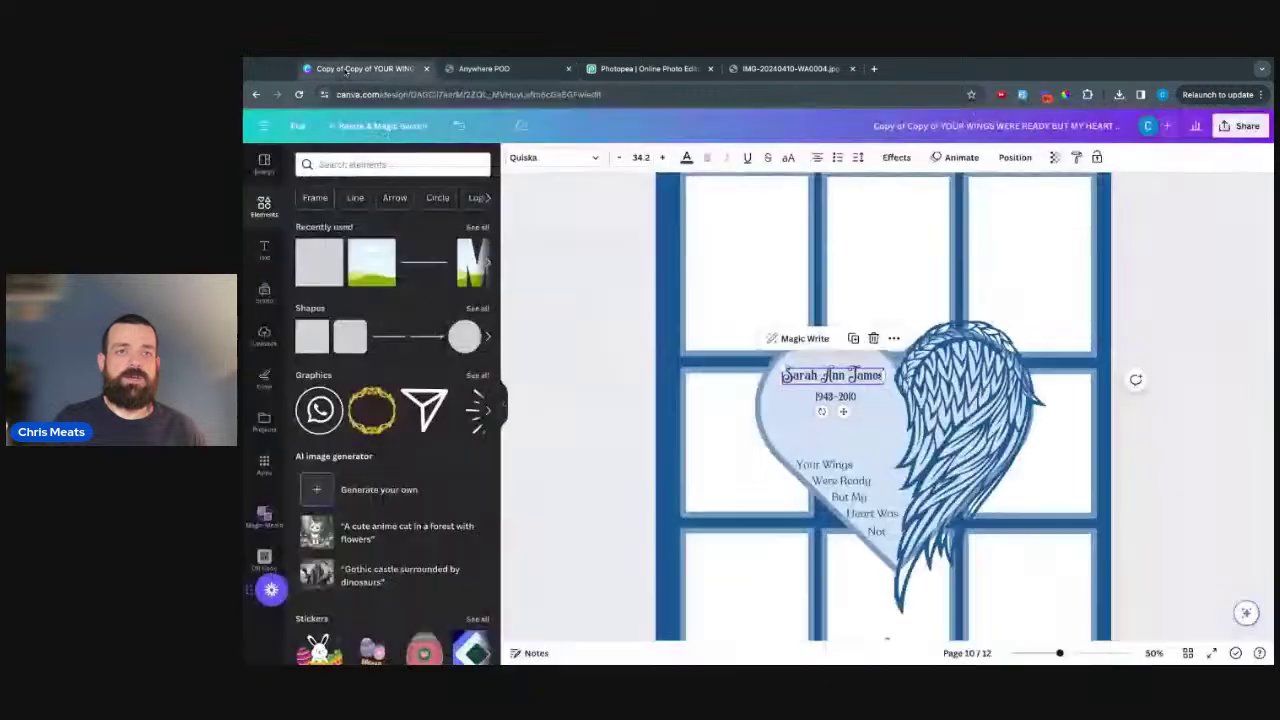
- Search Google for "shineon canto" in a new tab and open Template Files in the ShineOn Public Seller Portal
click(346, 70)
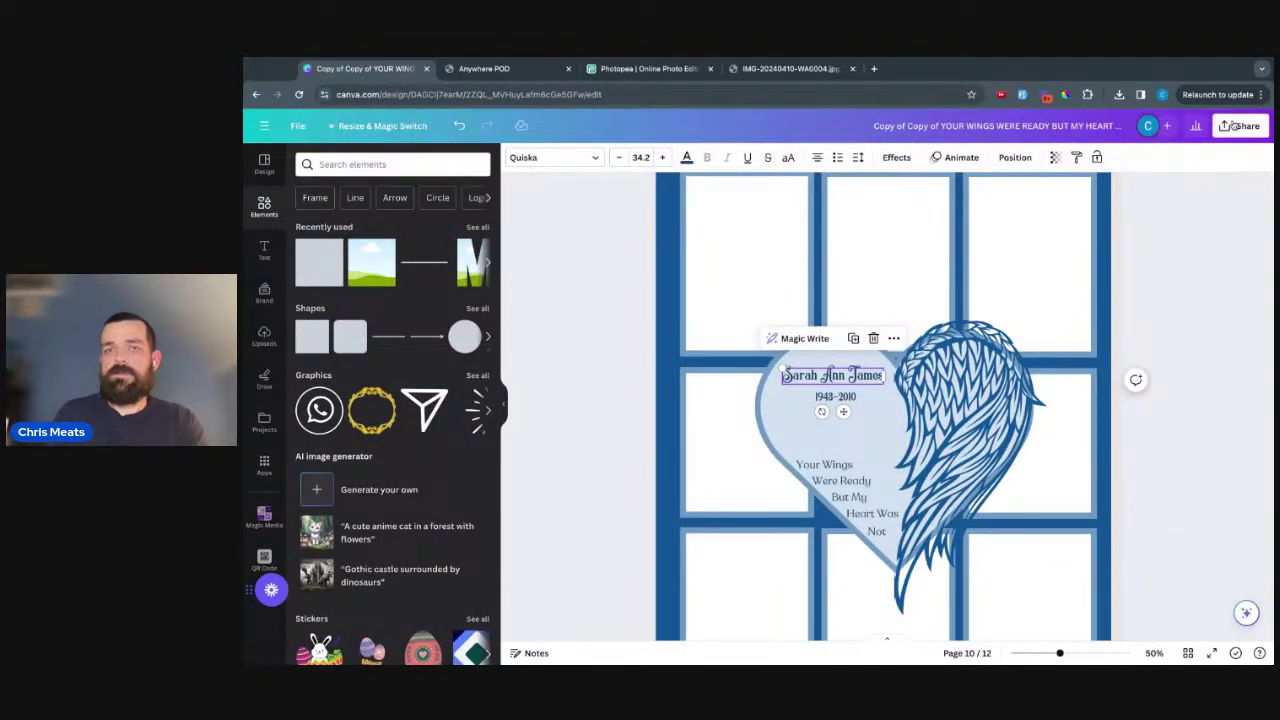
click(874, 68)
text(shineon canto)
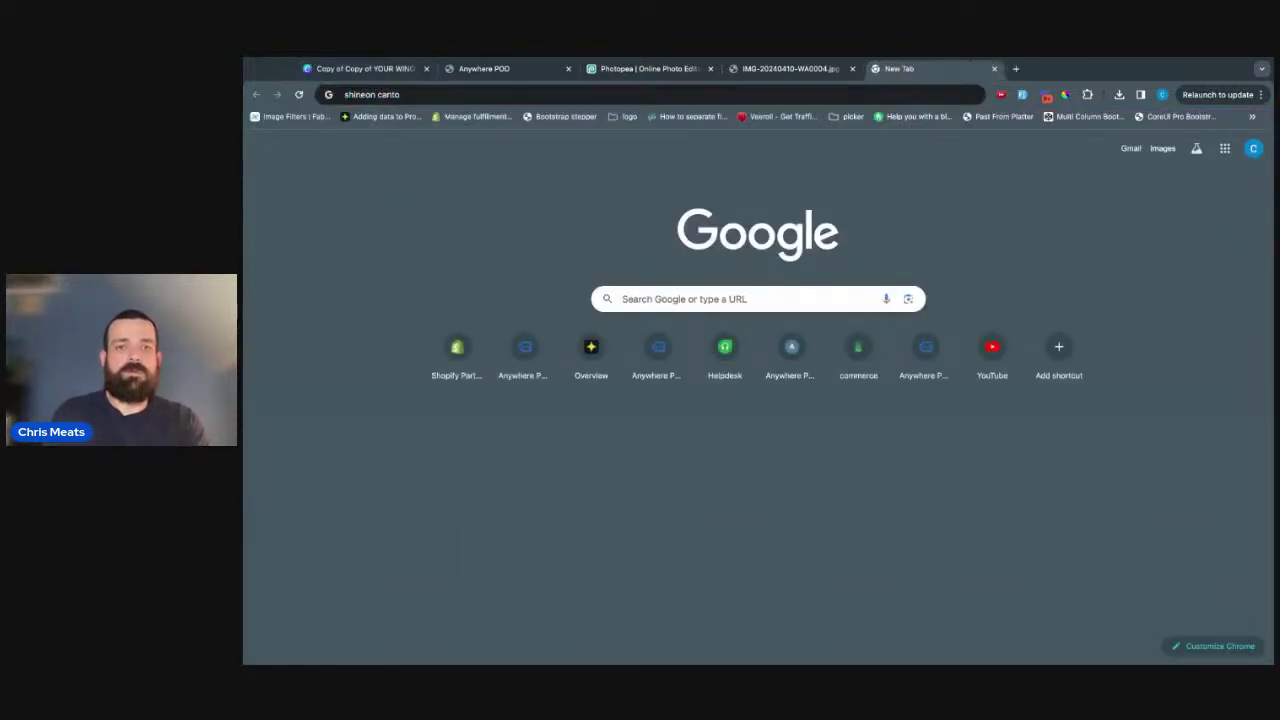
key(Return)
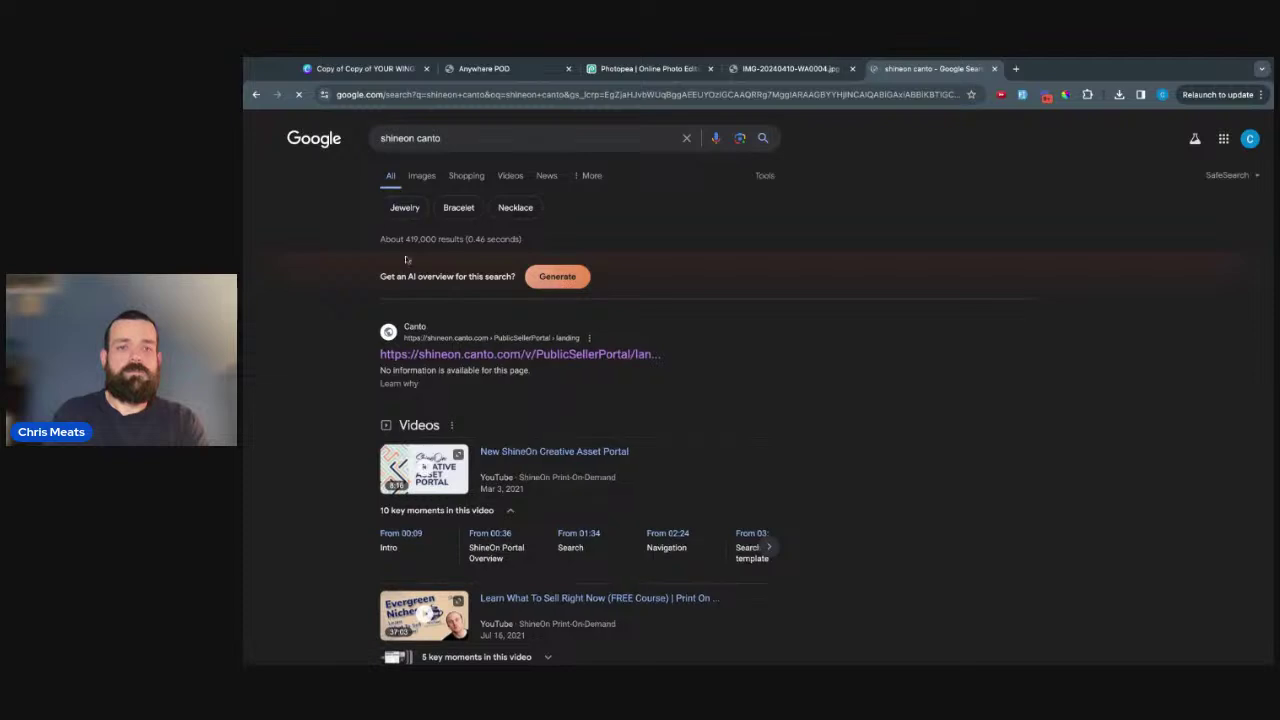
click(549, 354)
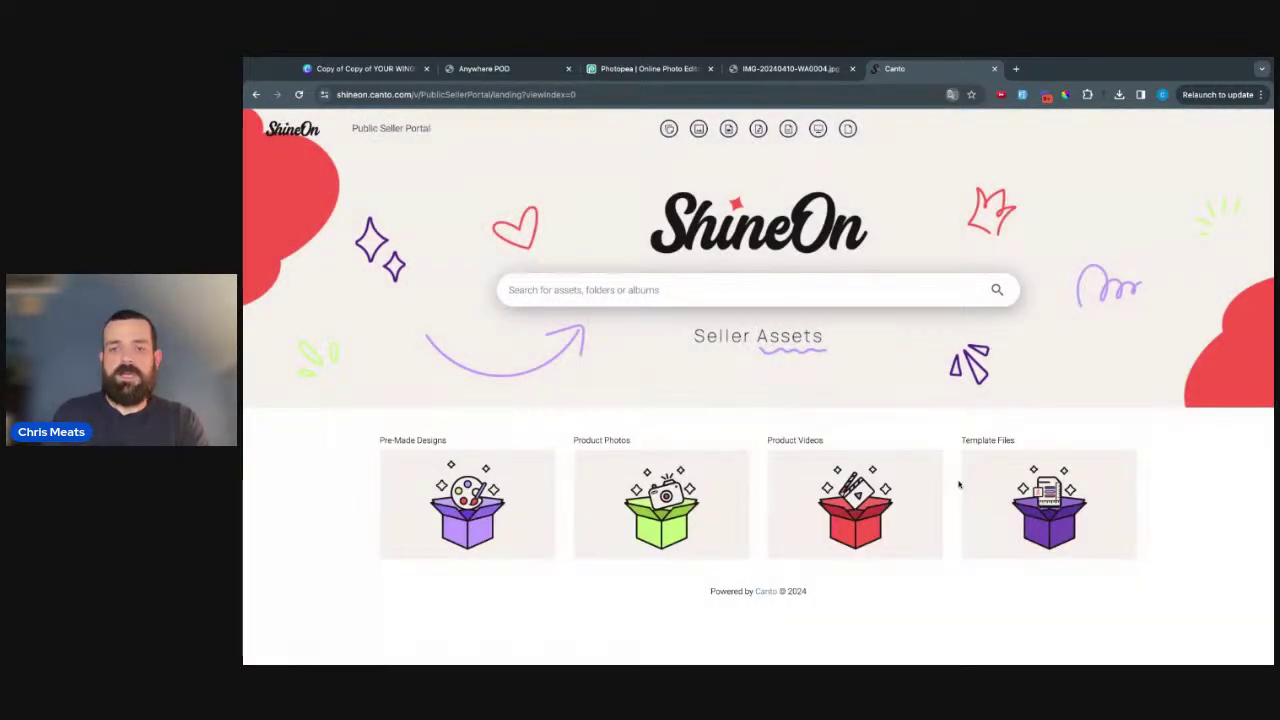
click(1012, 507)
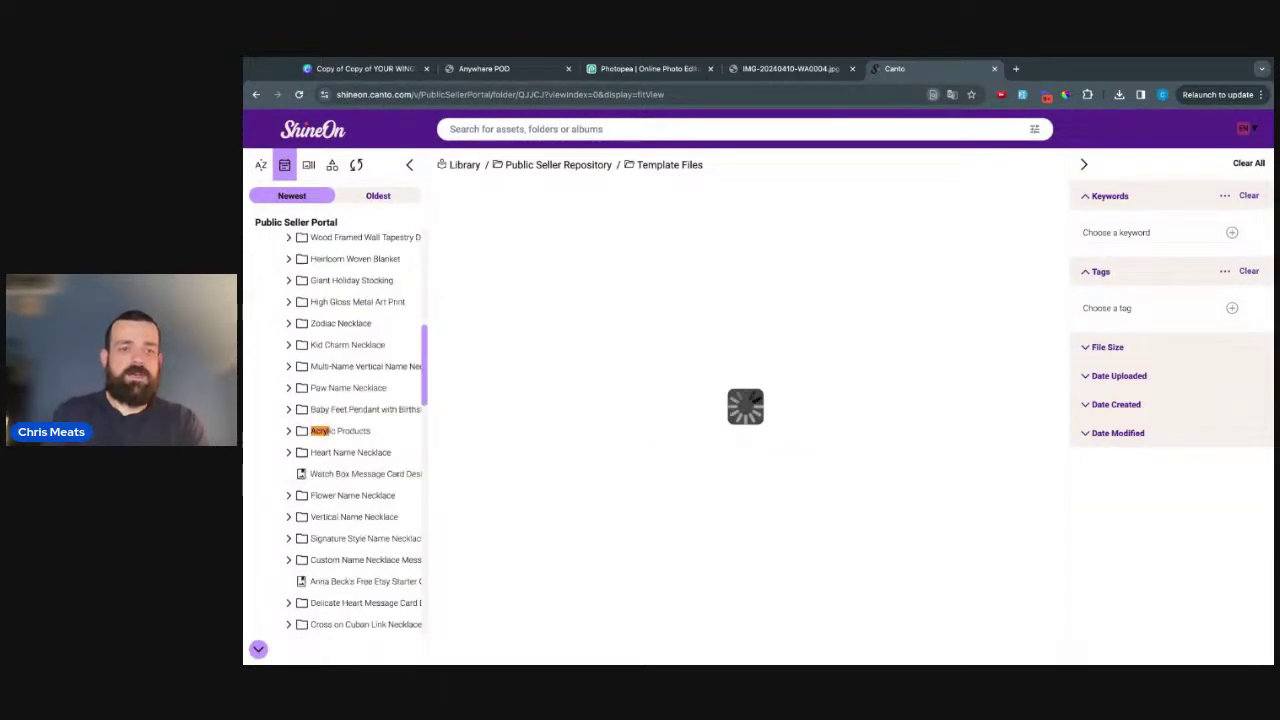
- Download the original Acrylic Heart Template.ai from the Acrylic Heart(No Base) album under Acrylic Products
click(289, 431)
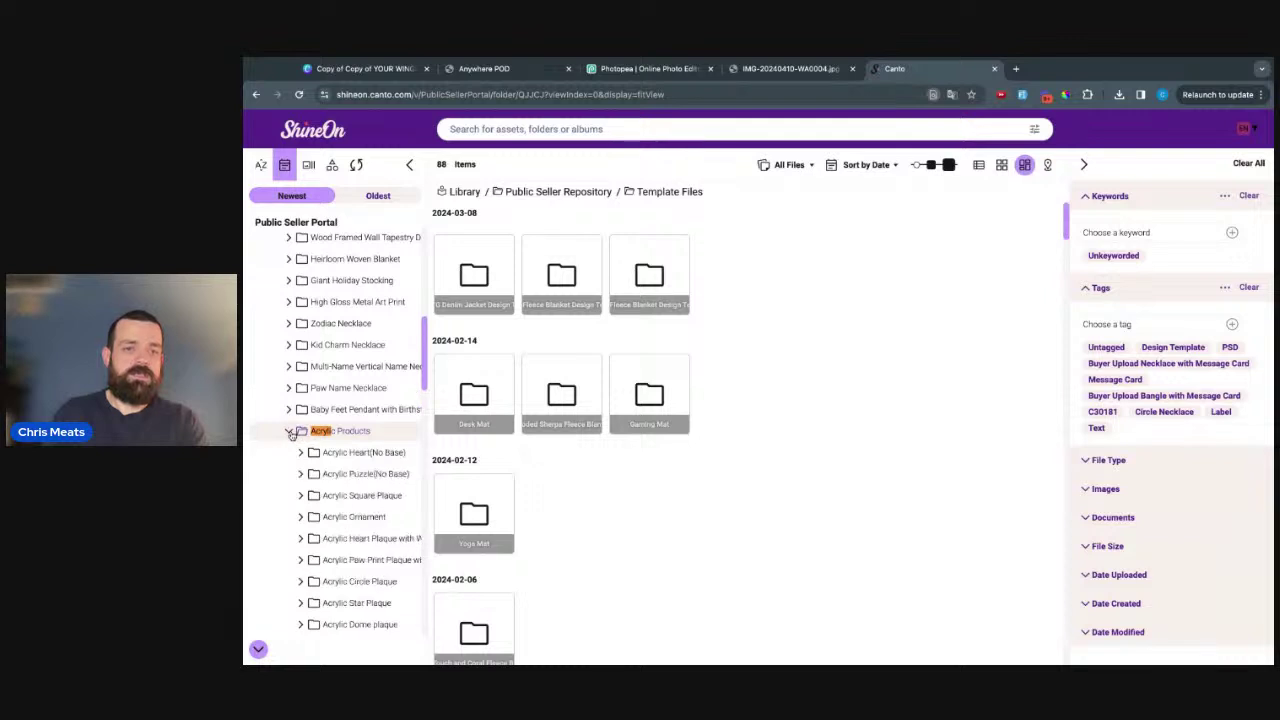
click(301, 425)
click(362, 446)
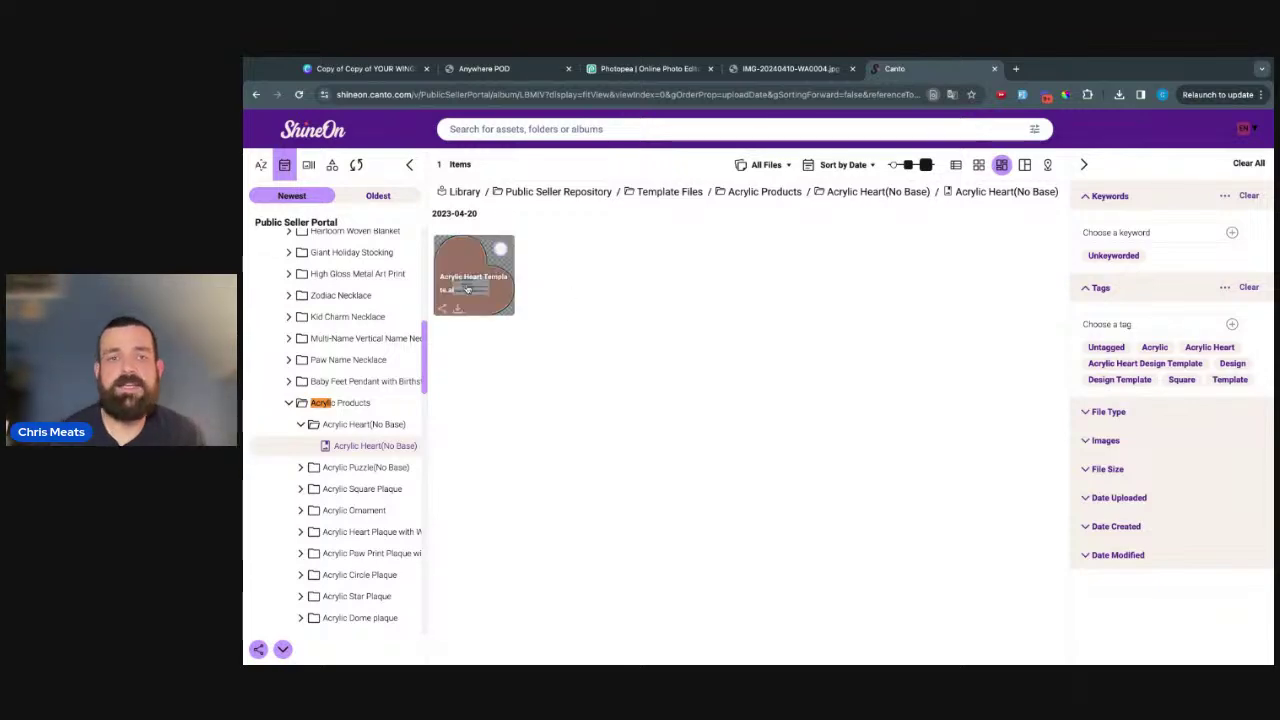
click(457, 311)
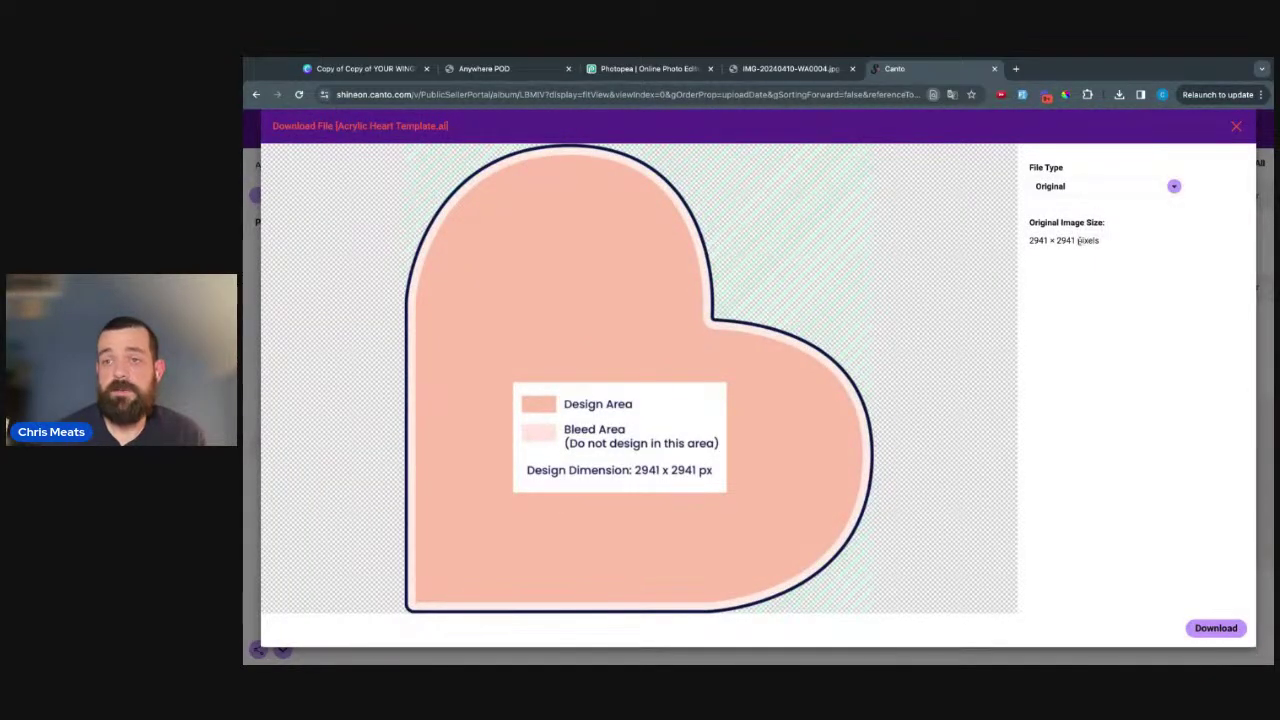
drag(1030, 241, 1075, 241)
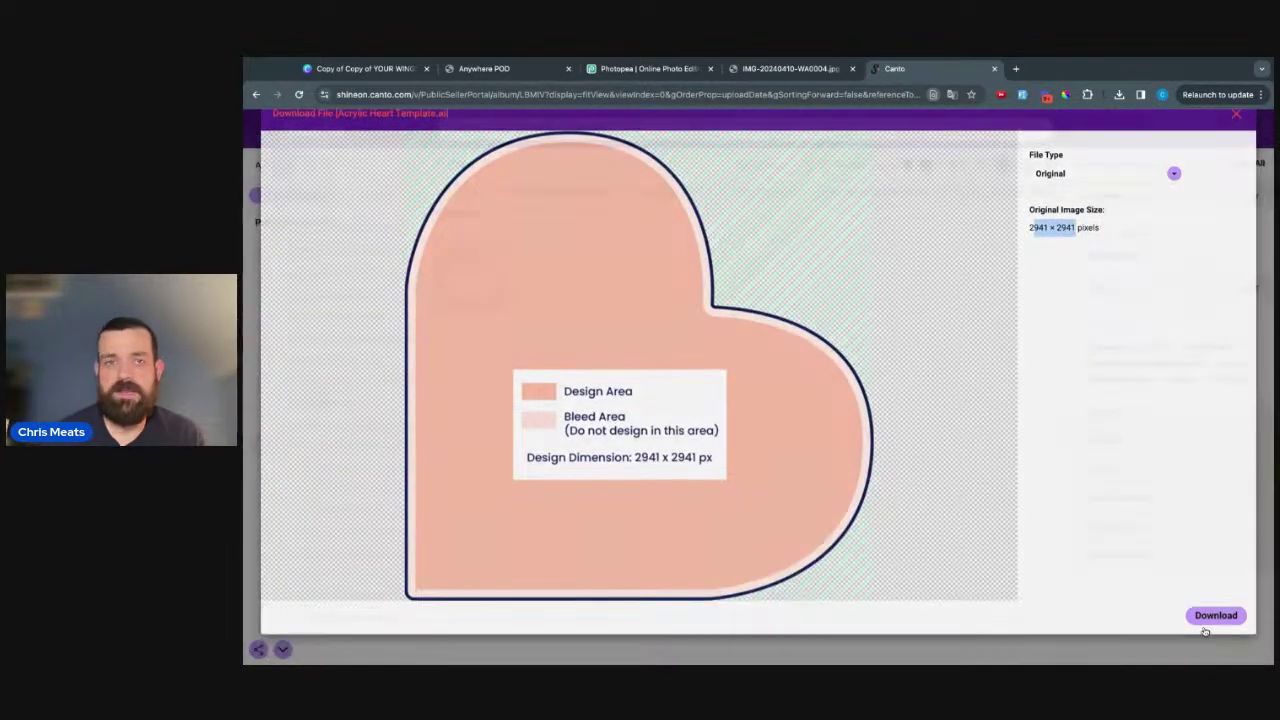
click(1213, 628)
- Switch to Canva and create a new custom-size design of 2941 × 2941 px
click(366, 69)
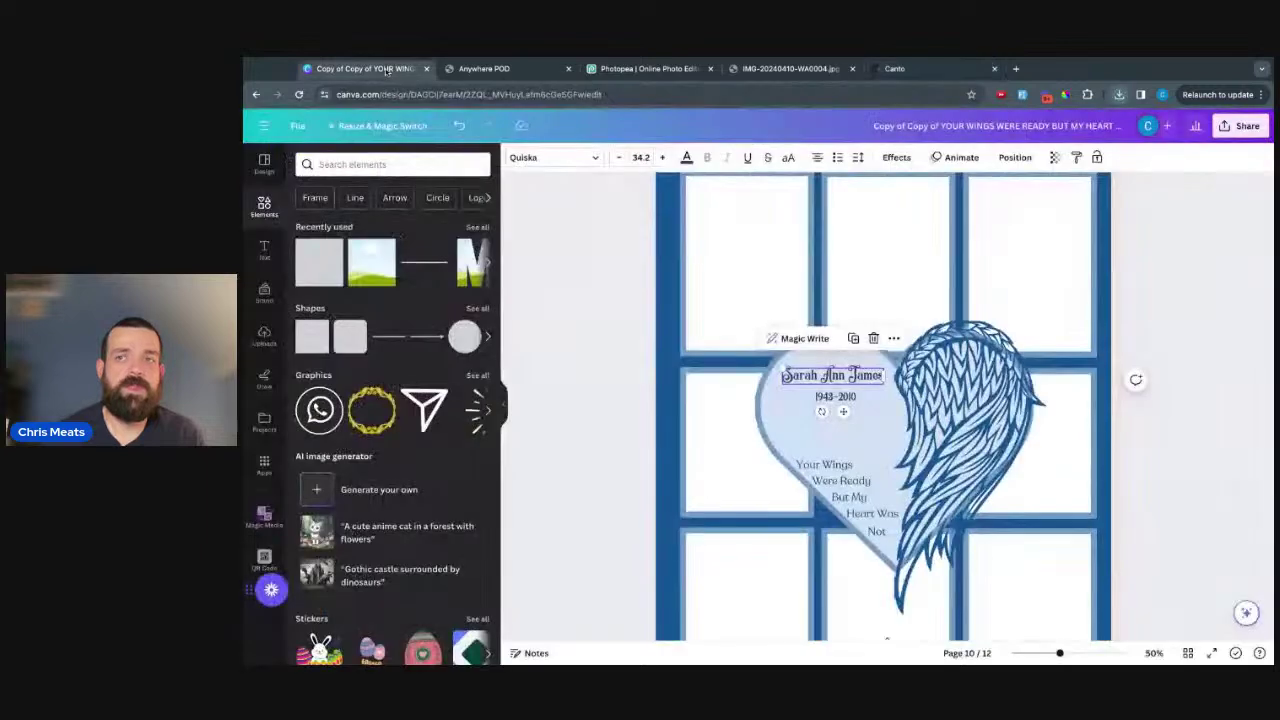
click(1177, 289)
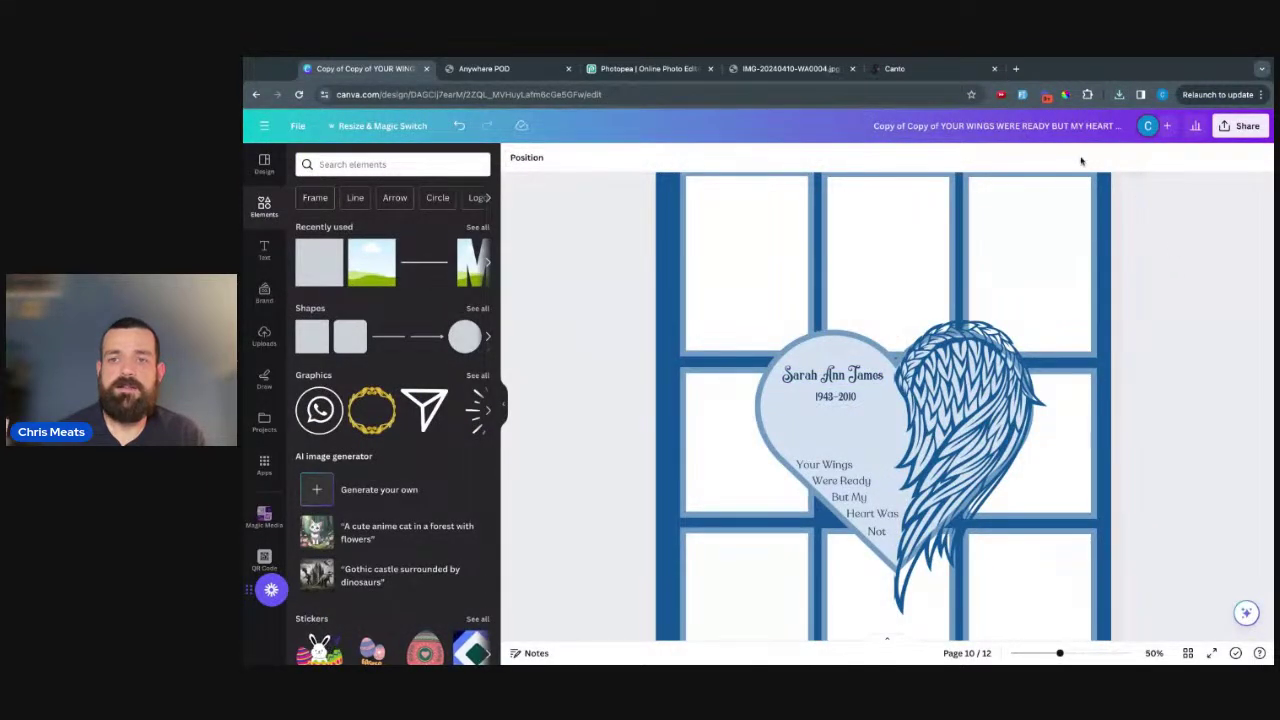
click(298, 126)
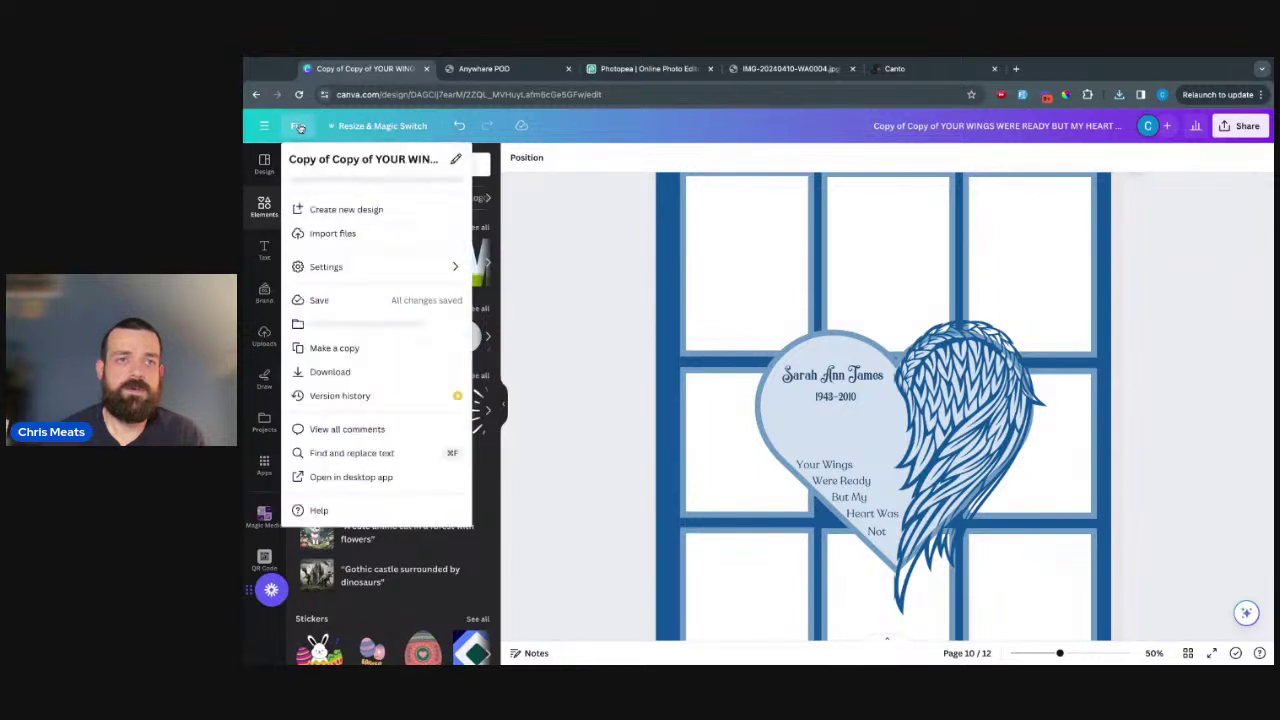
click(335, 209)
click(335, 189)
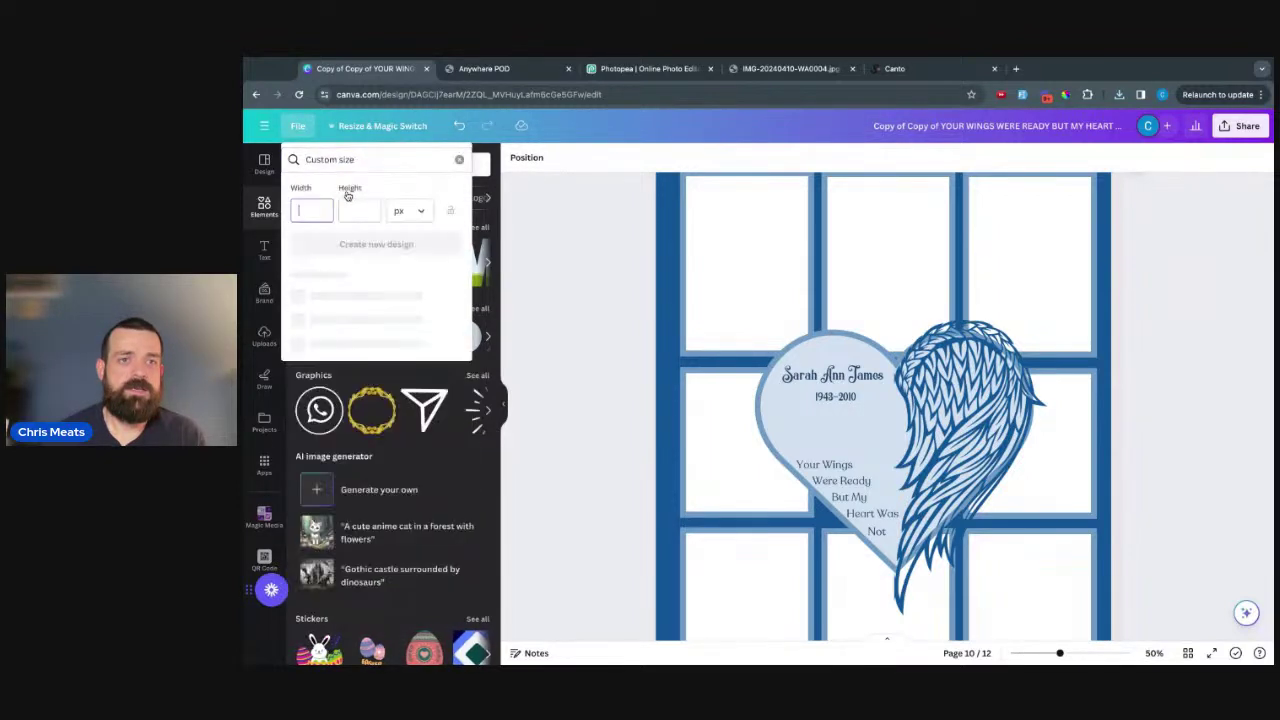
text(2941)
click(346, 211)
text(29)
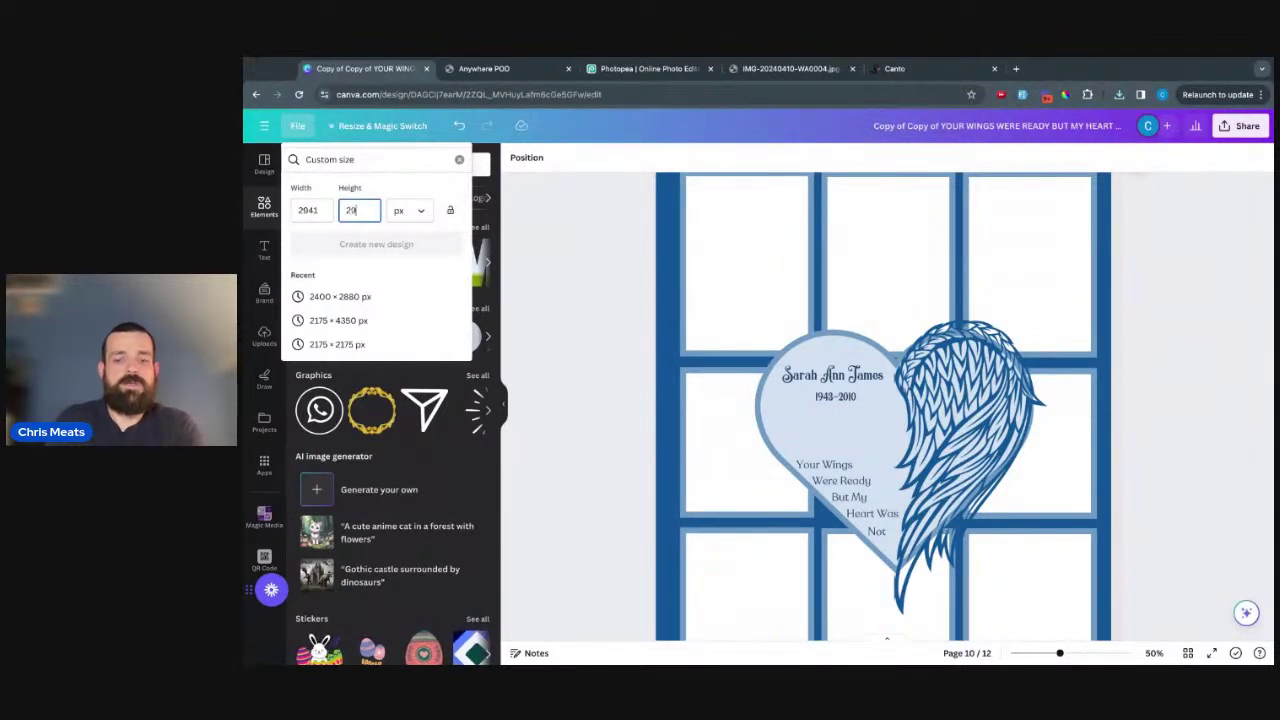
text(41)
click(365, 244)
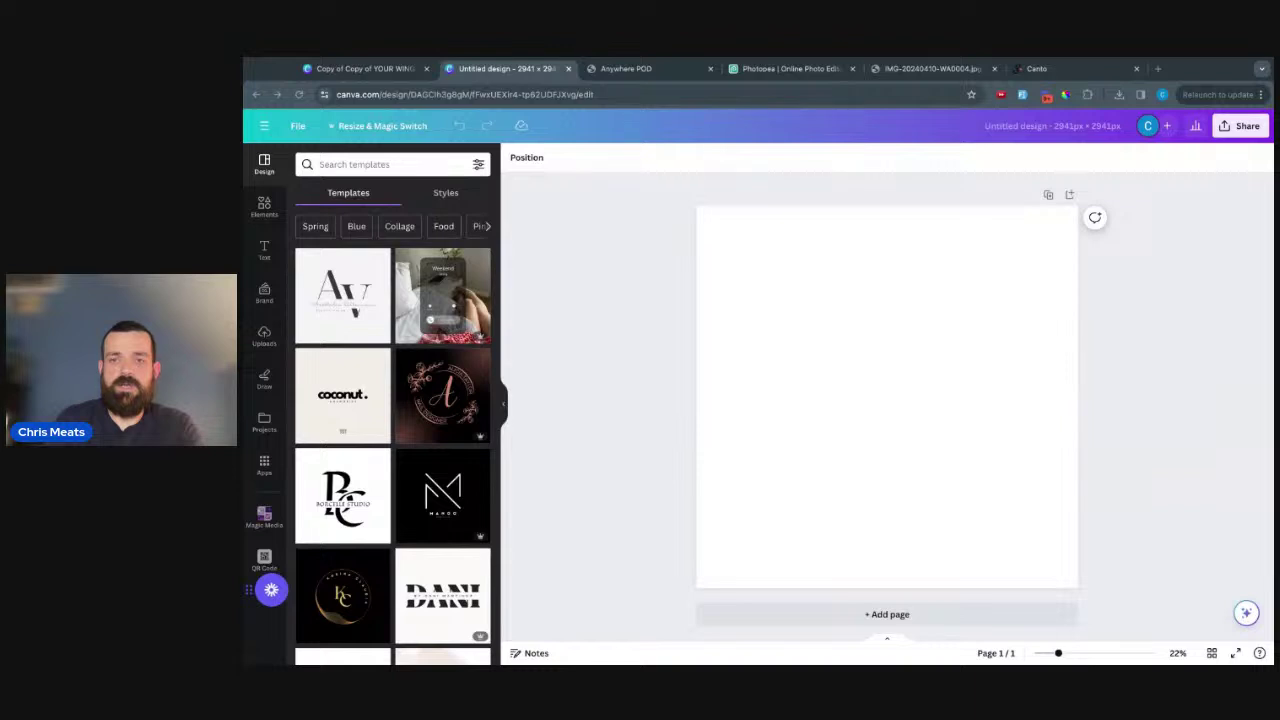
- Apply the Acrylic Heart Template design from your projects to the blank page
click(264, 336)
click(264, 421)
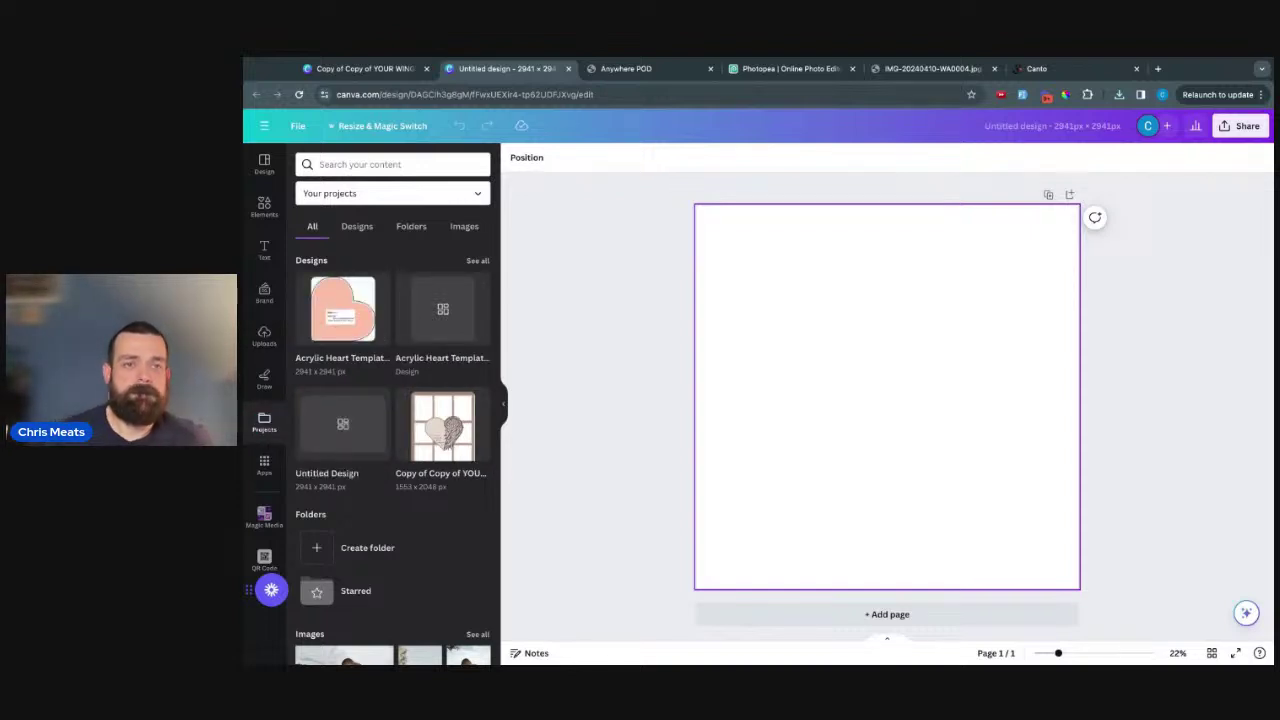
click(337, 323)
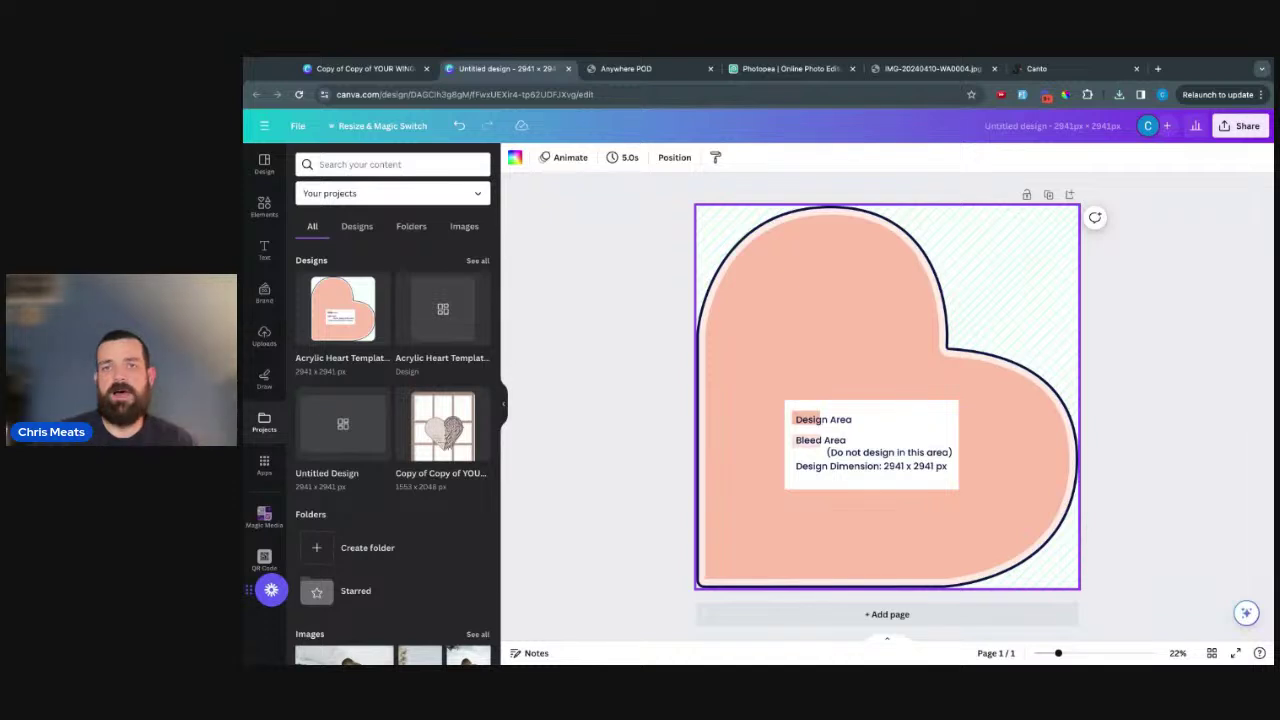
- Add a blank second page and paste the teddy-bear MOM reference image from its browser tab onto it
click(1071, 196)
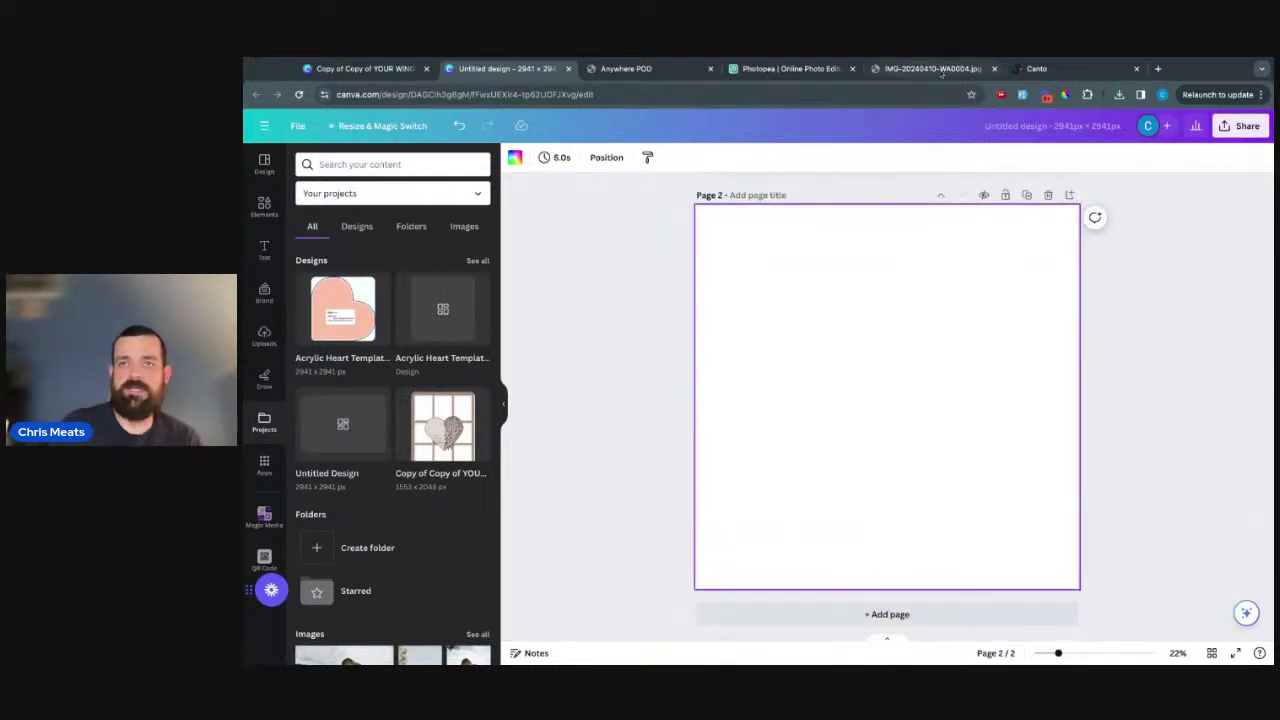
click(938, 68)
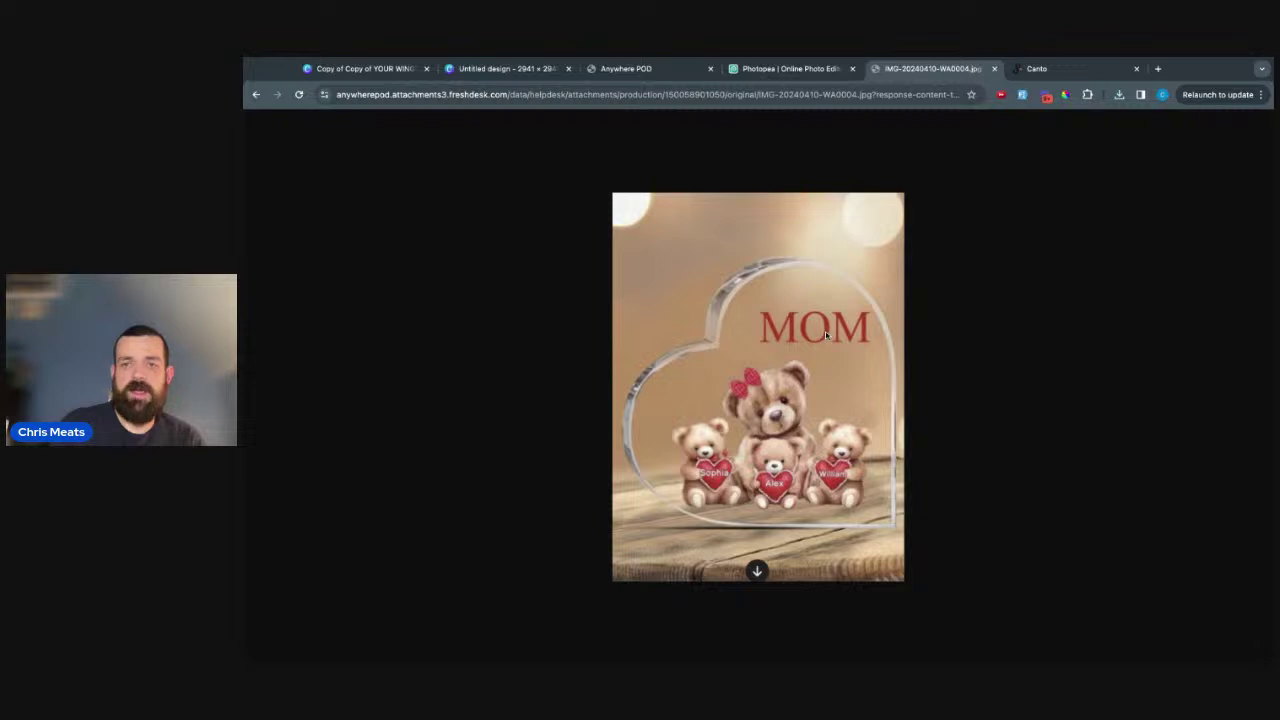
click(492, 68)
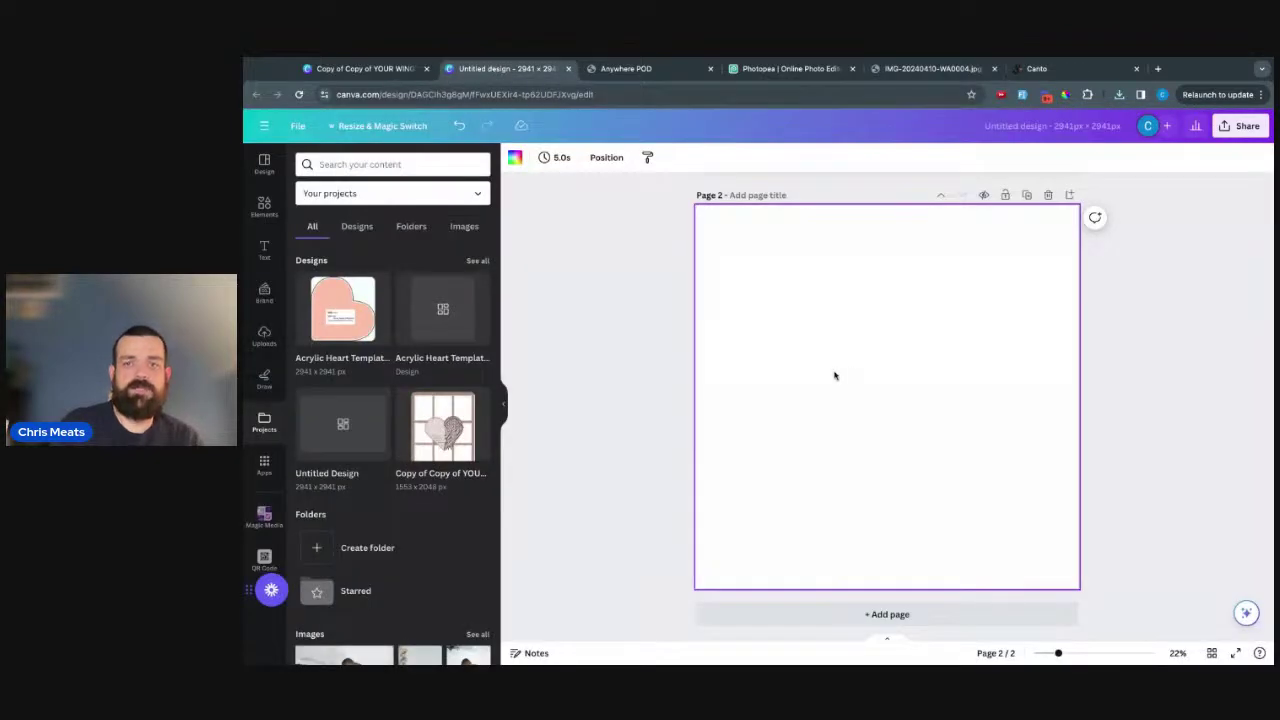
key(ctrl+v)
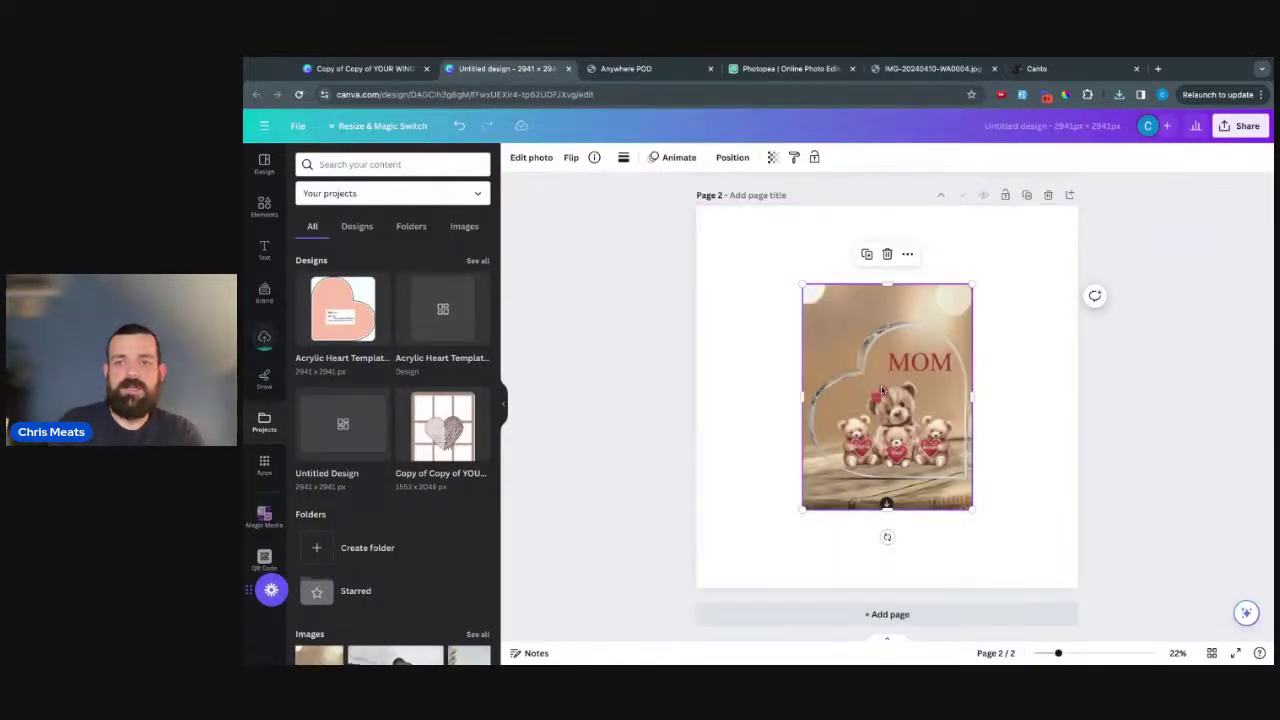
- Enlarge the pasted reference image to about 2,623 × 3,485 px on page 2 and compare it with the heart template page
drag(972, 284, 1037, 204)
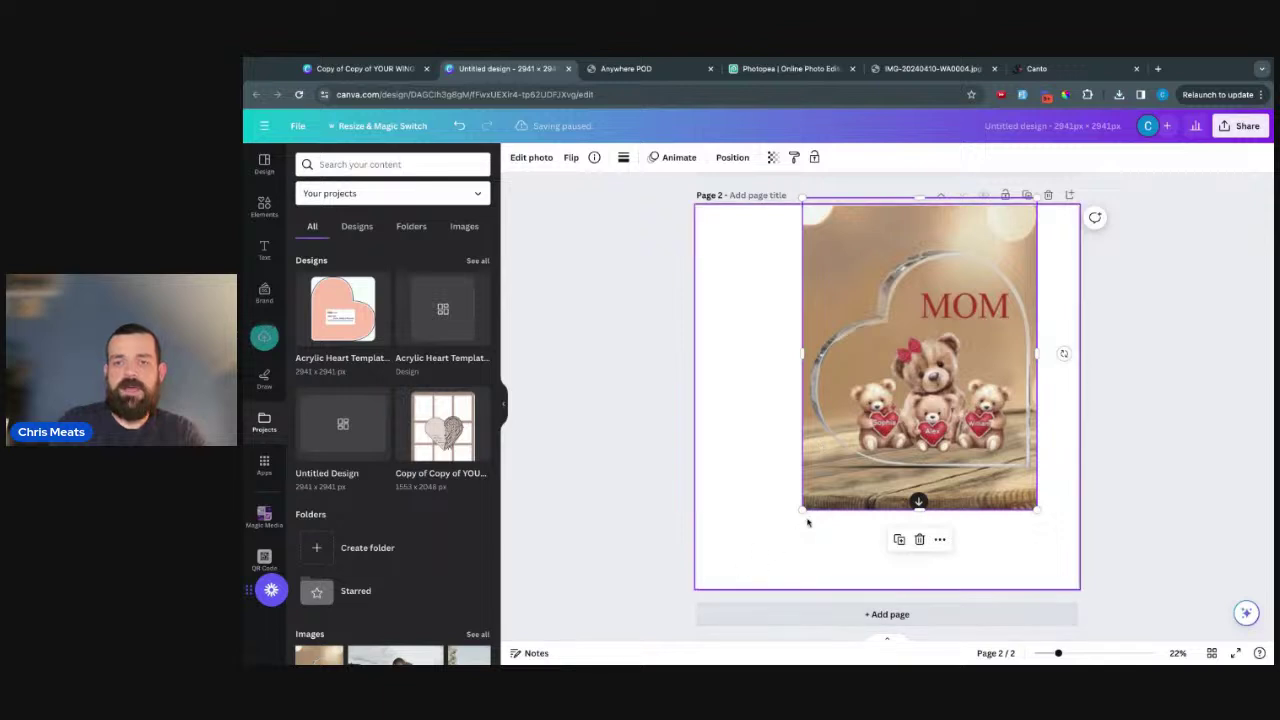
drag(802, 510, 697, 640)
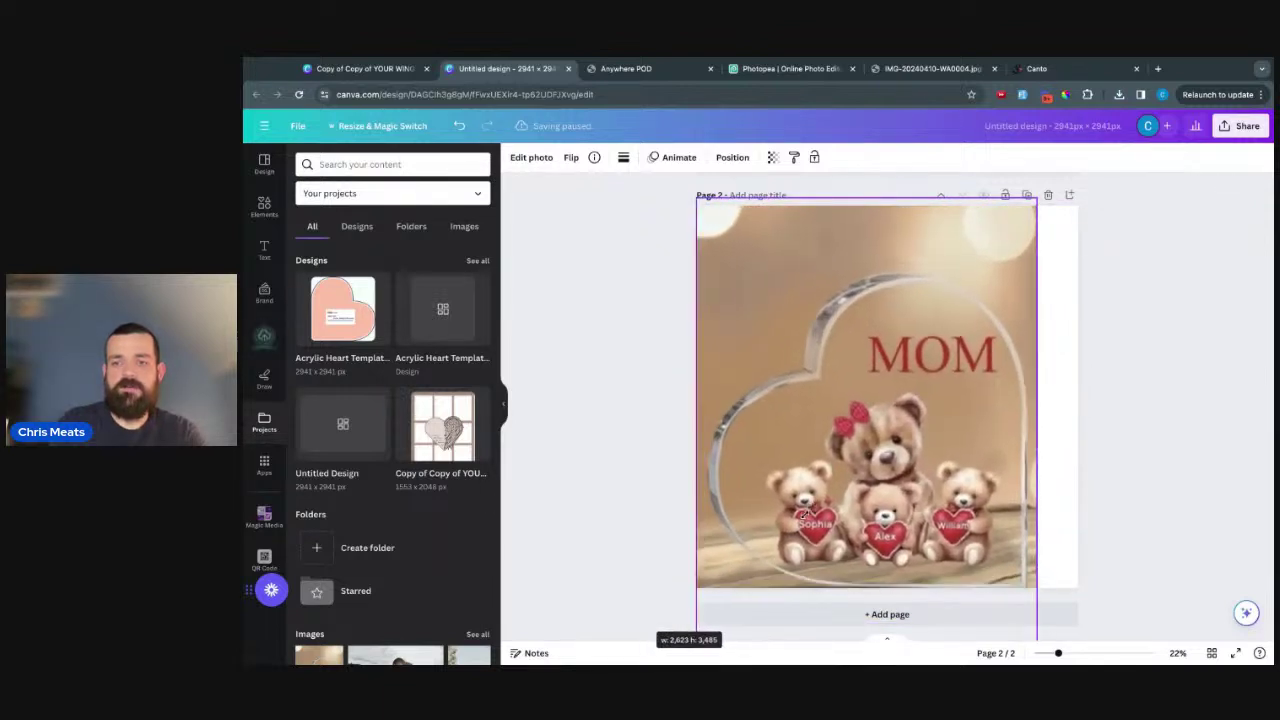
scroll(1175, 409, up, 2)
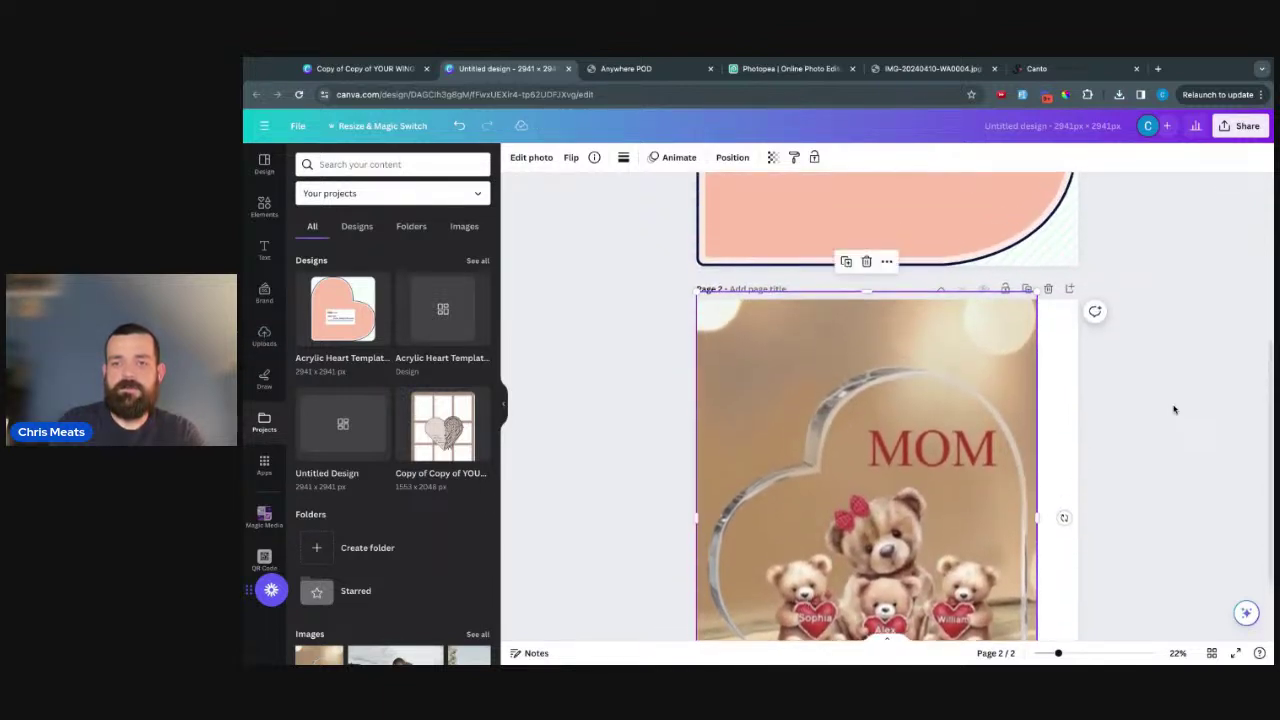
scroll(1175, 409, up, 3)
scroll(1172, 409, down, 3)
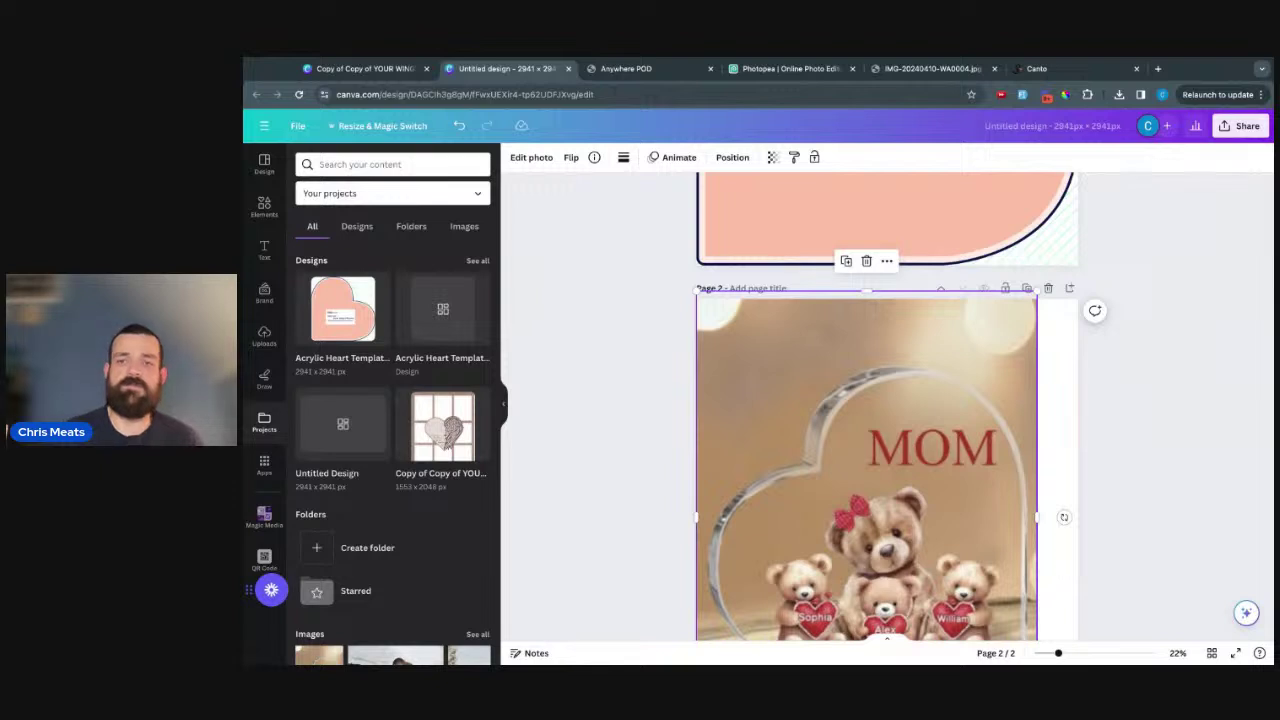
scroll(1058, 361, up, 3)
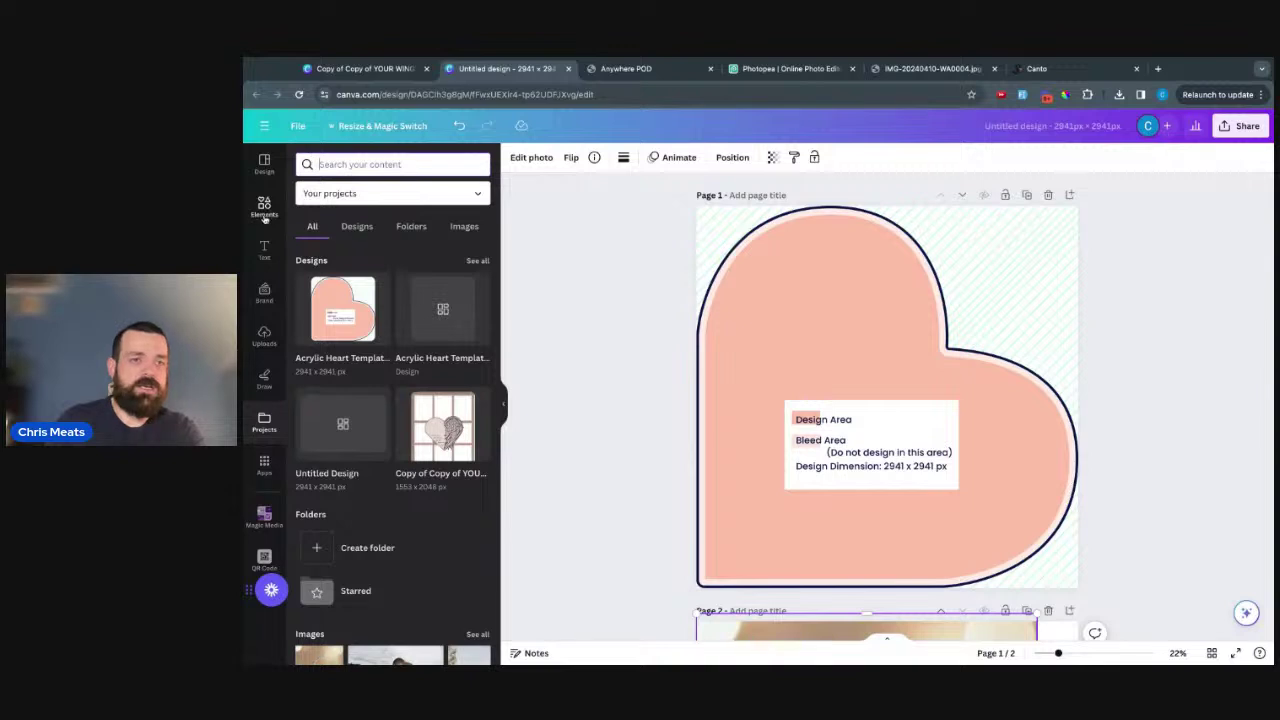
- Add a heading reading MOM to page 1 and place it in the heart's upper lobe
click(264, 248)
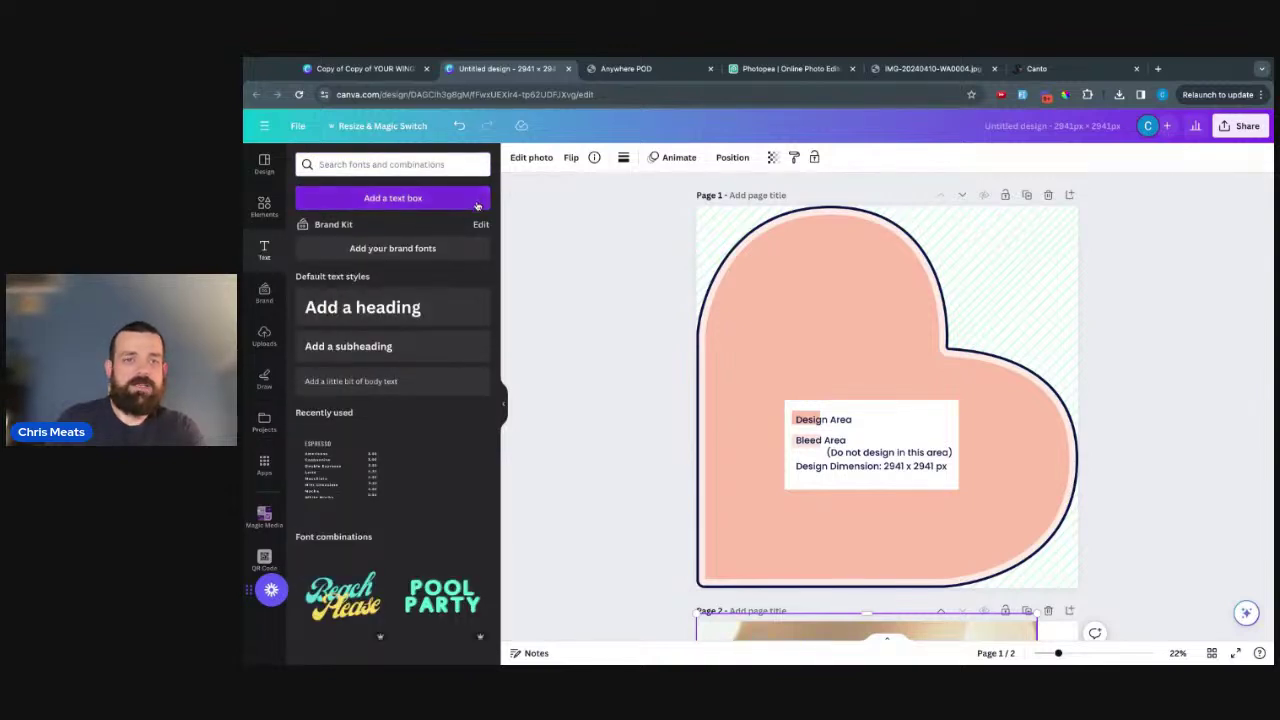
click(362, 307)
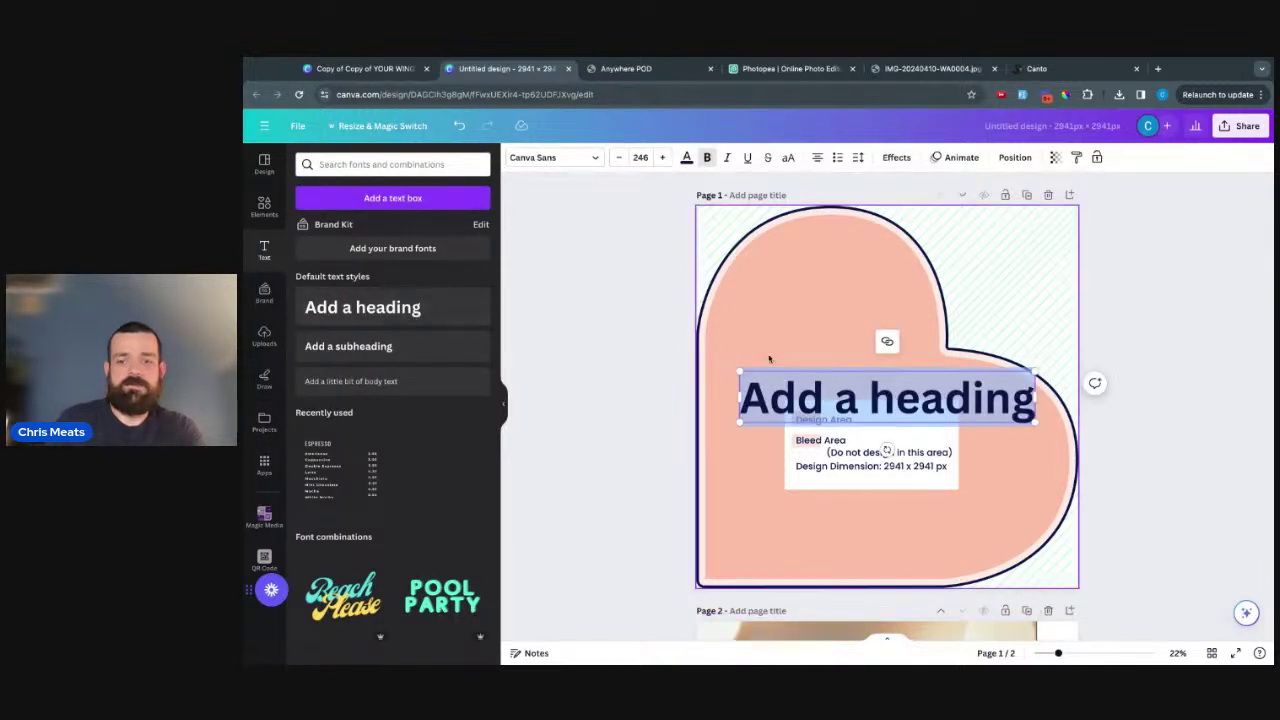
text(MOM)
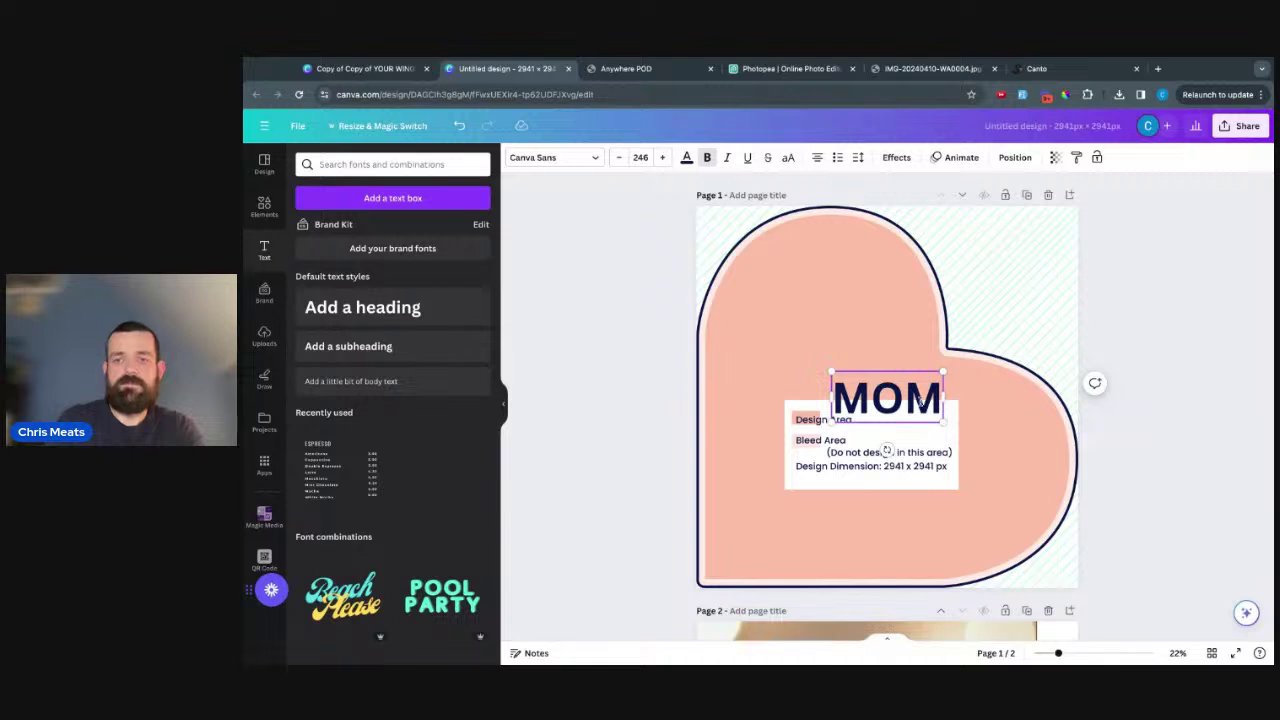
key(shift+Left)
click(791, 317)
drag(901, 402, 906, 301)
- Set the font size of the MOM heading to 300
click(660, 157)
click(660, 157)
click(660, 157)
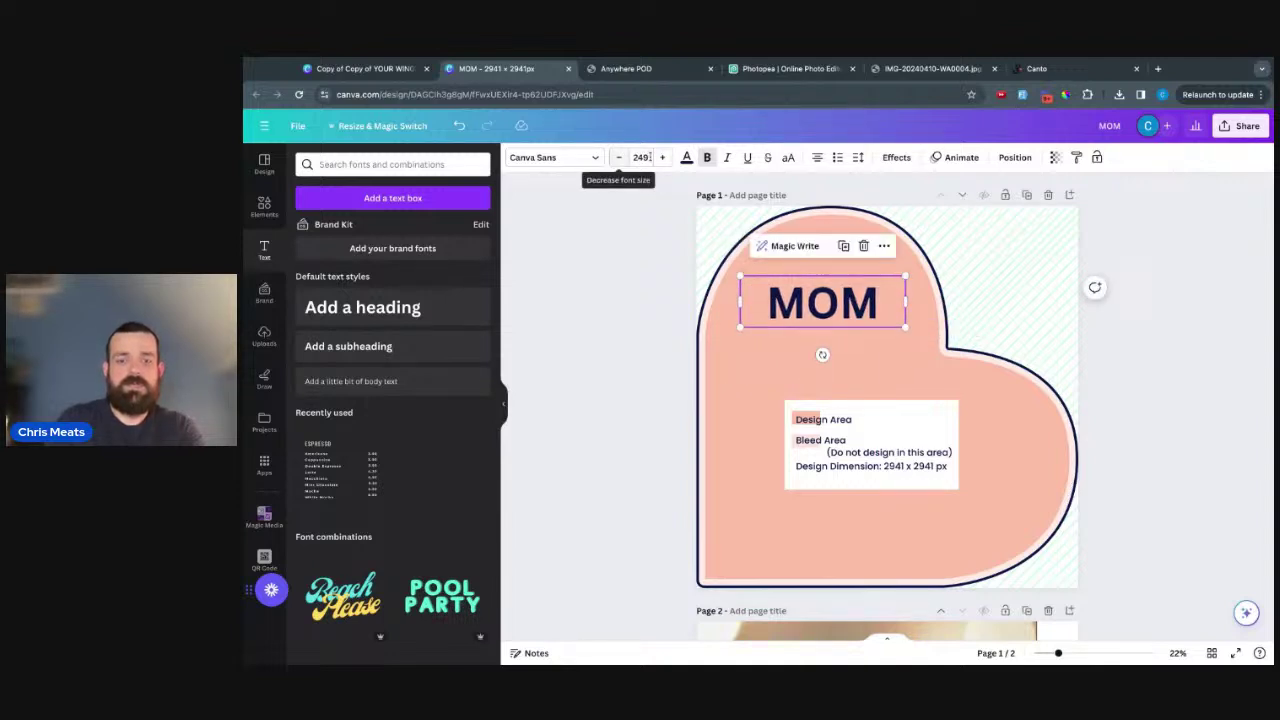
click(640, 157)
click(637, 157)
text(3)
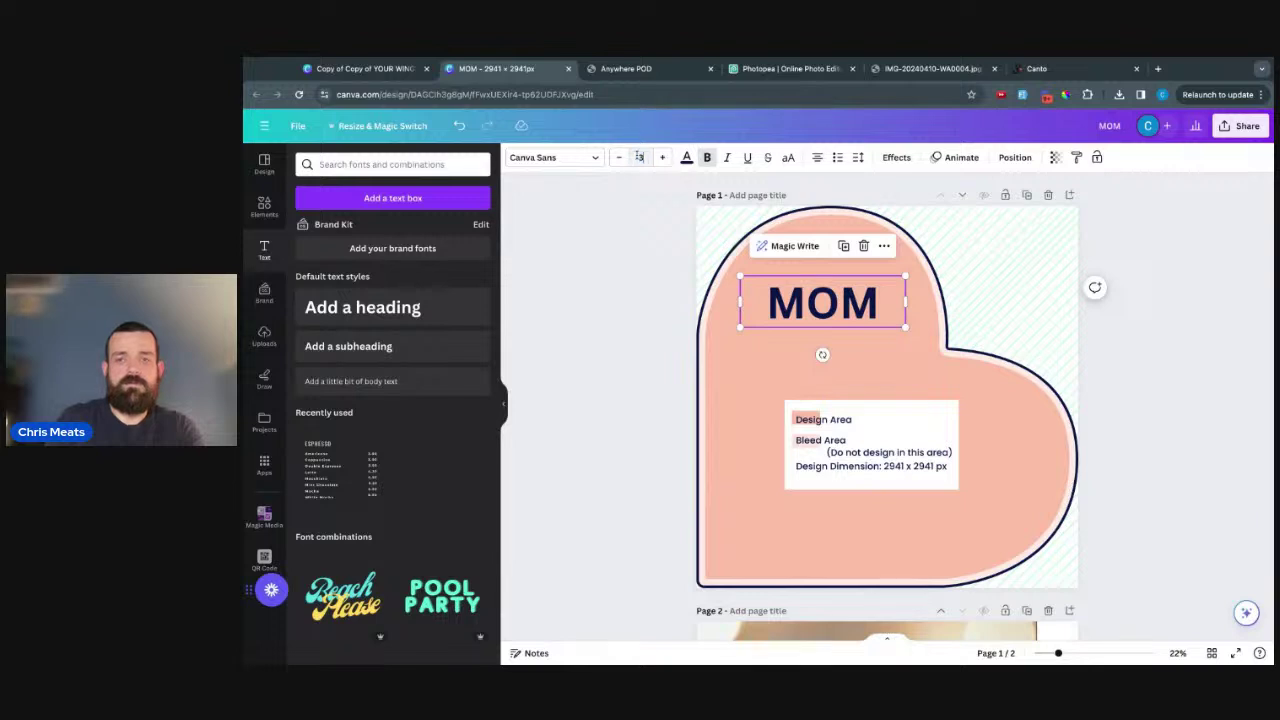
text(00)
key(Return)
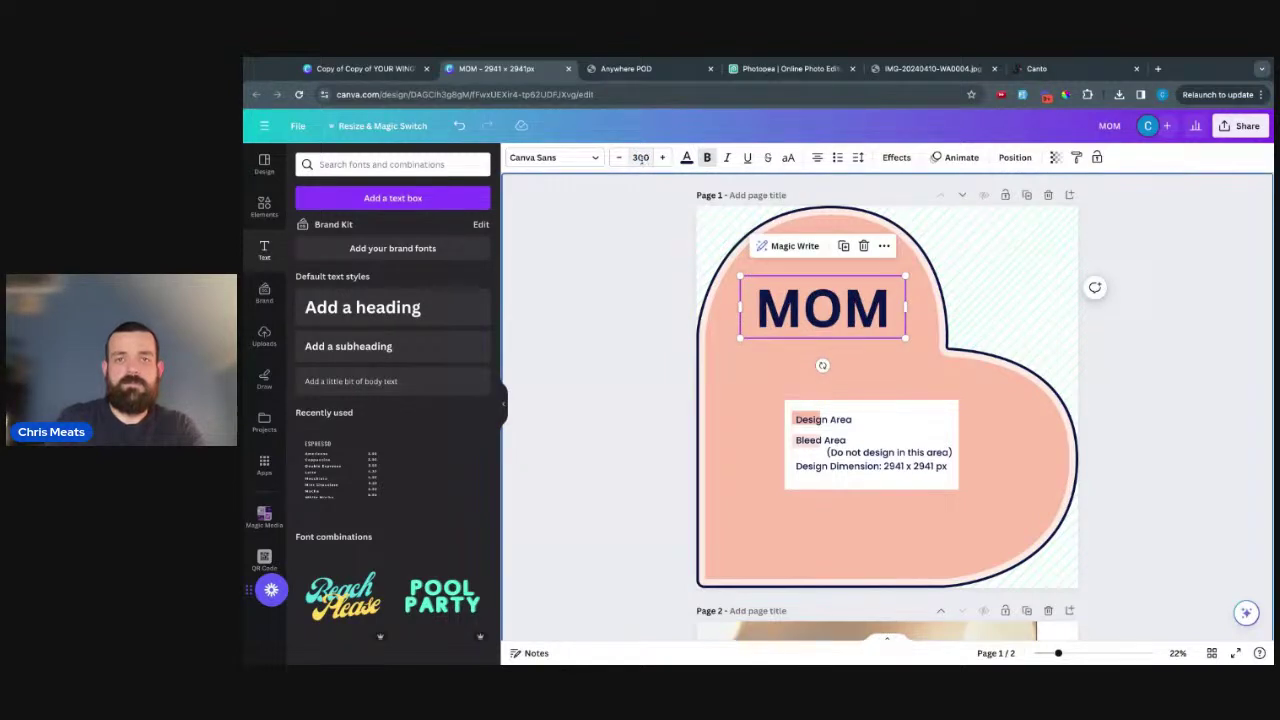
click(641, 158)
- Change the MOM heading's font to Grand Cru L, enlarge it to about size 369, and center it within the upper lobe
click(597, 161)
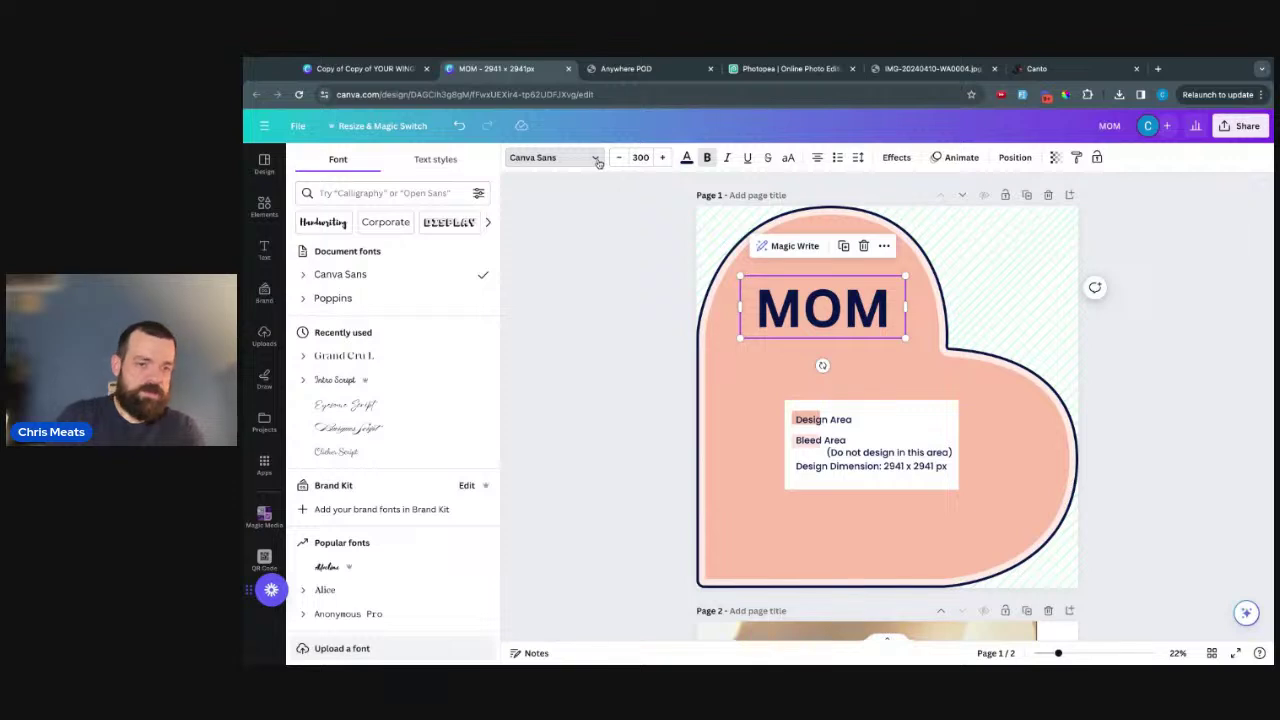
click(336, 360)
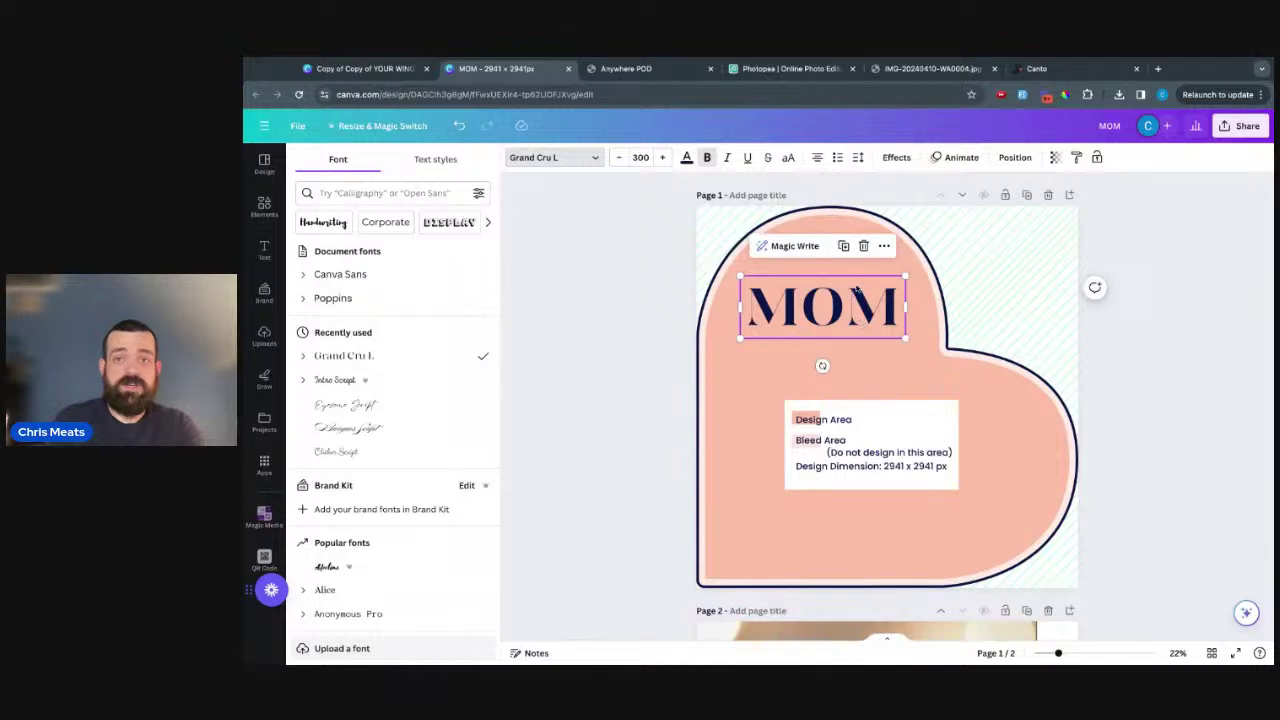
drag(904, 276, 948, 259)
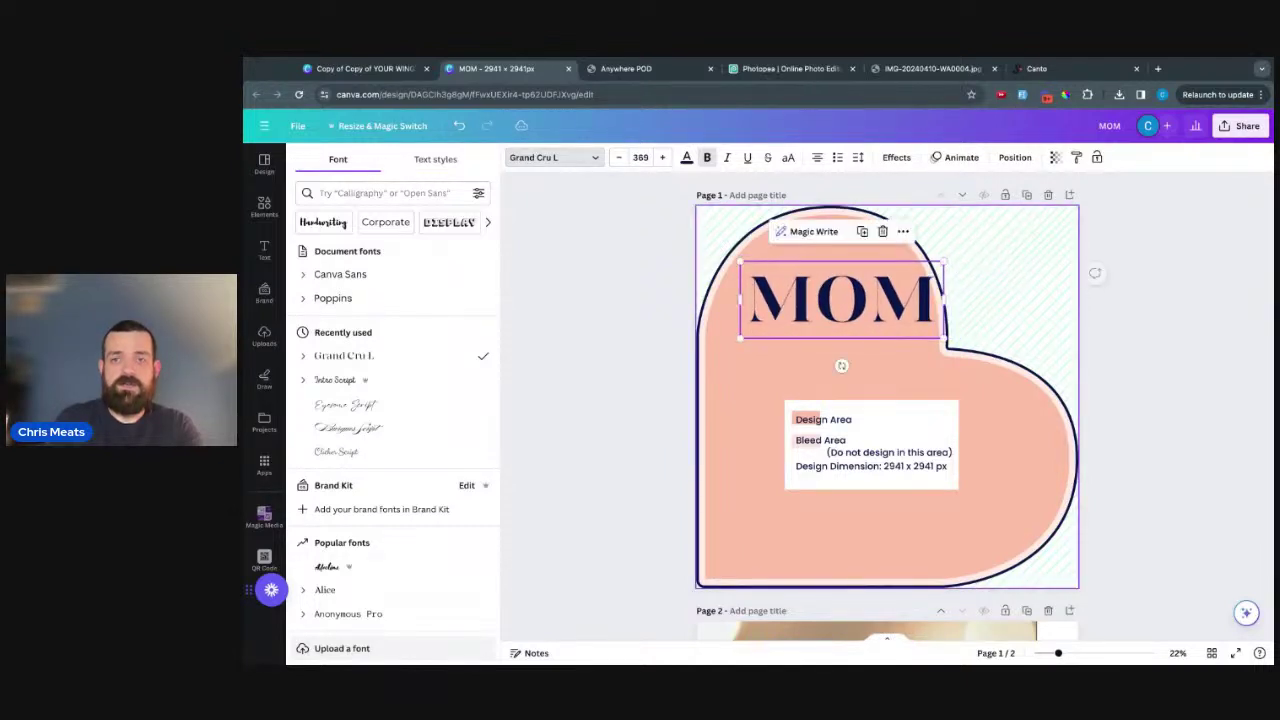
click(922, 382)
click(920, 328)
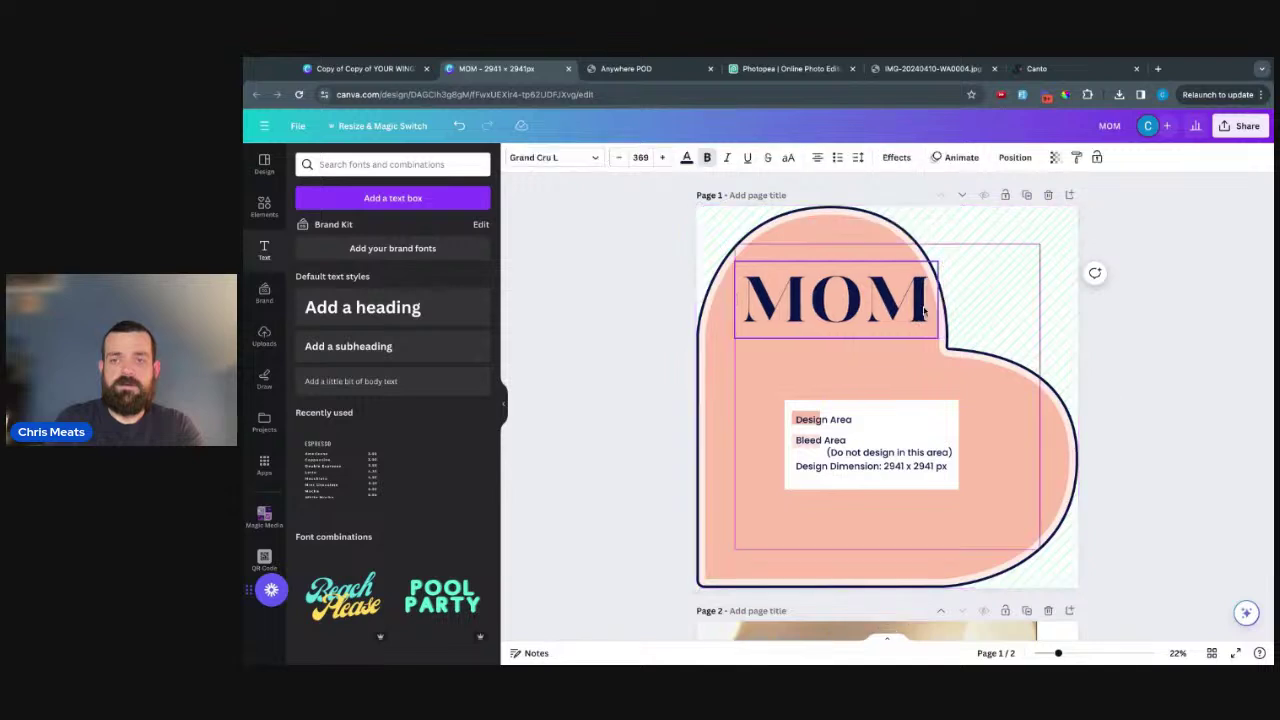
drag(925, 312, 898, 312)
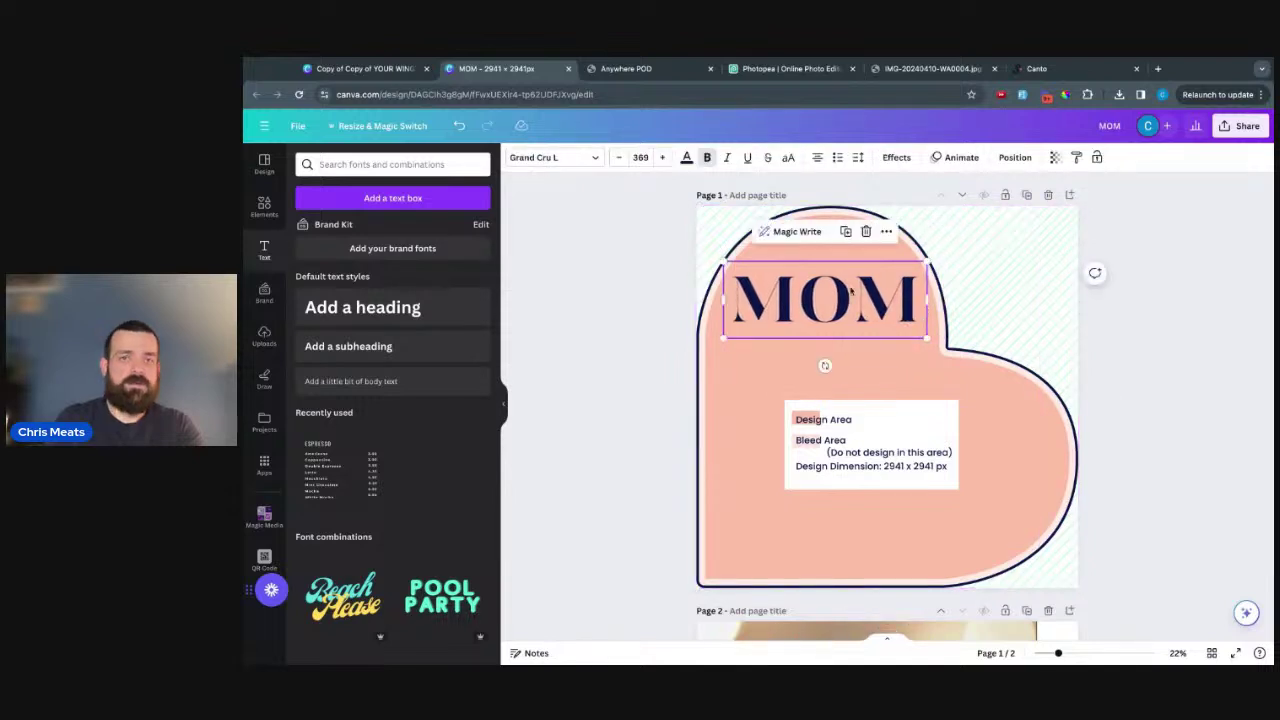
- Recolor the MOM heading with the dark red taken from the reference photo's colors, comparing it with the lettering on page 2
click(686, 157)
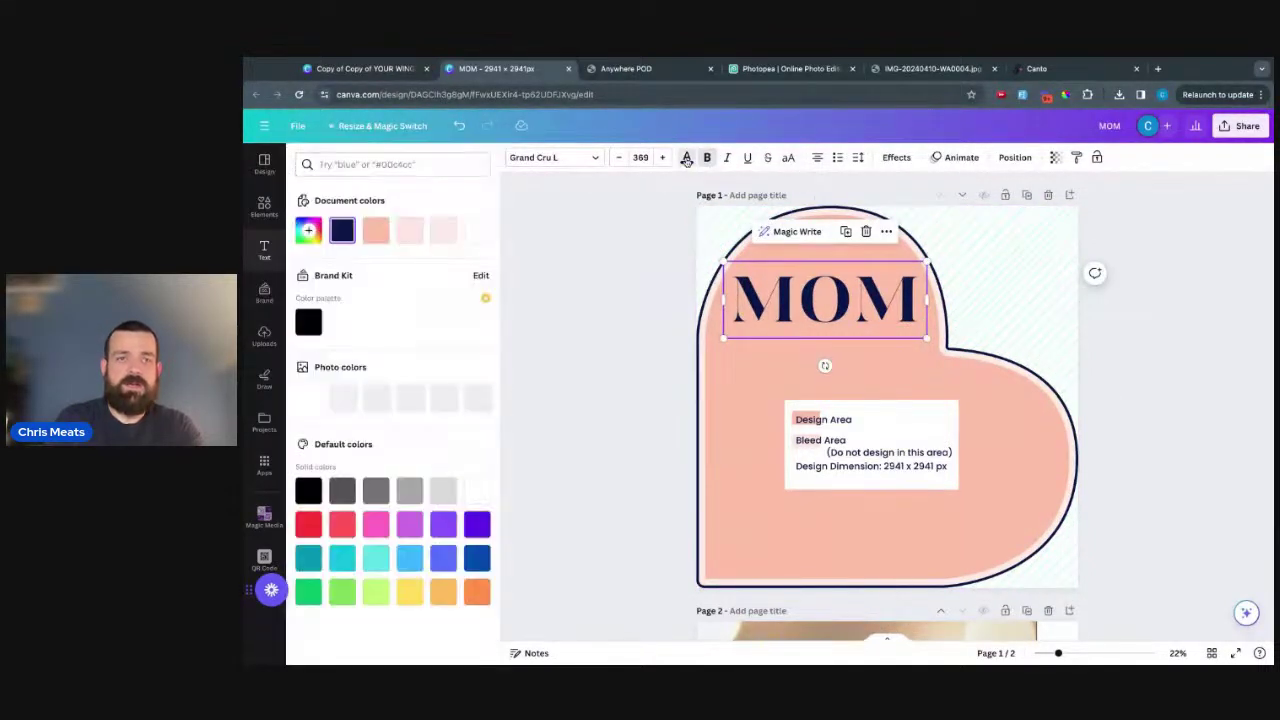
scroll(652, 446, down, 5)
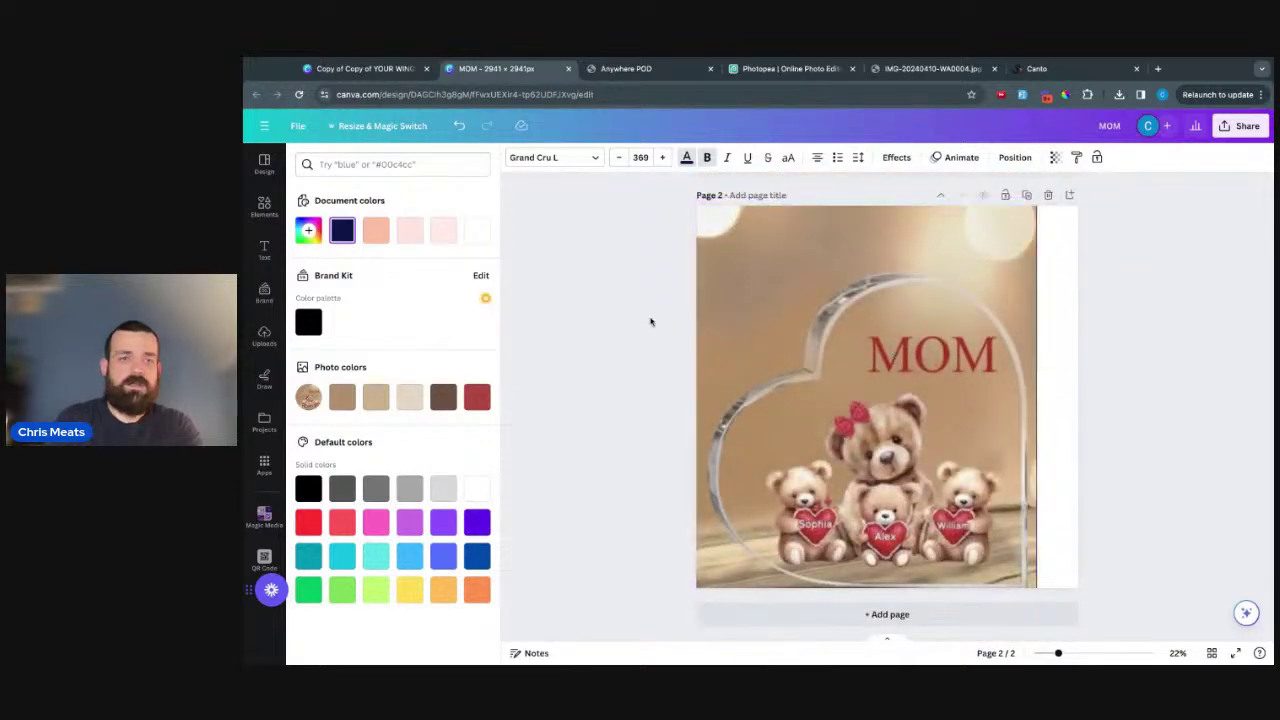
scroll(651, 320, up, 5)
click(476, 400)
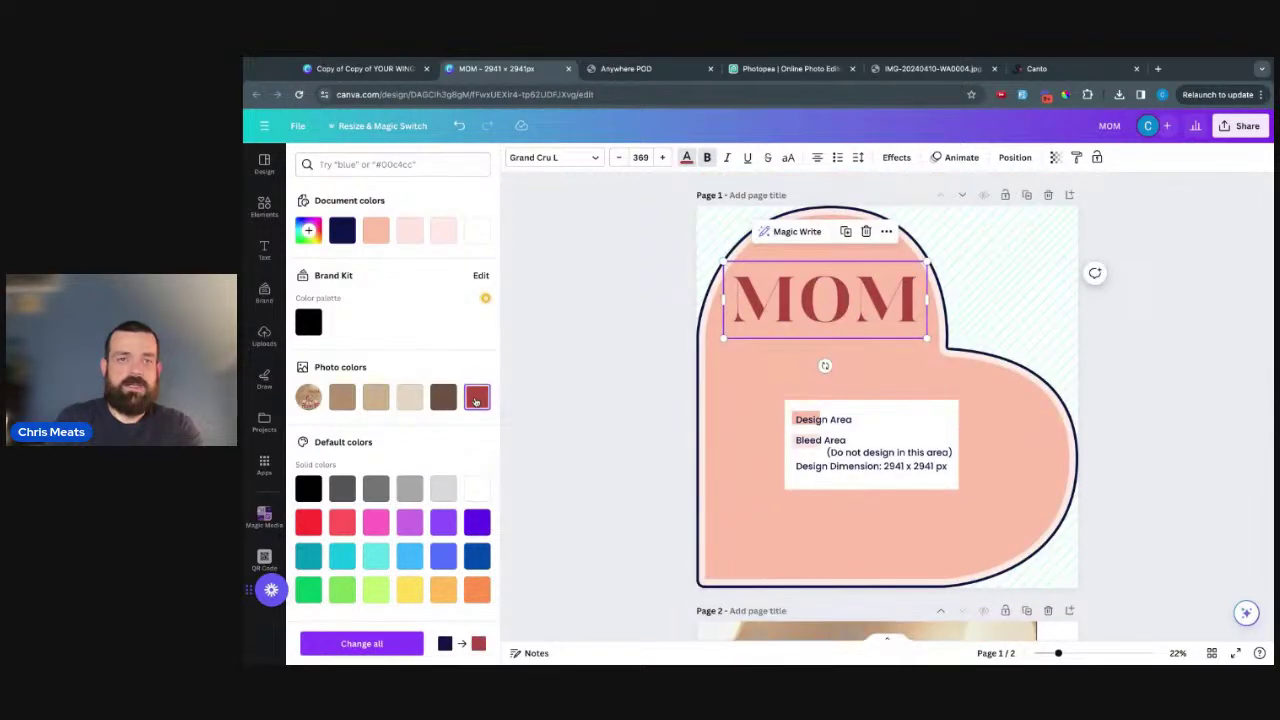
scroll(697, 518, down, 3)
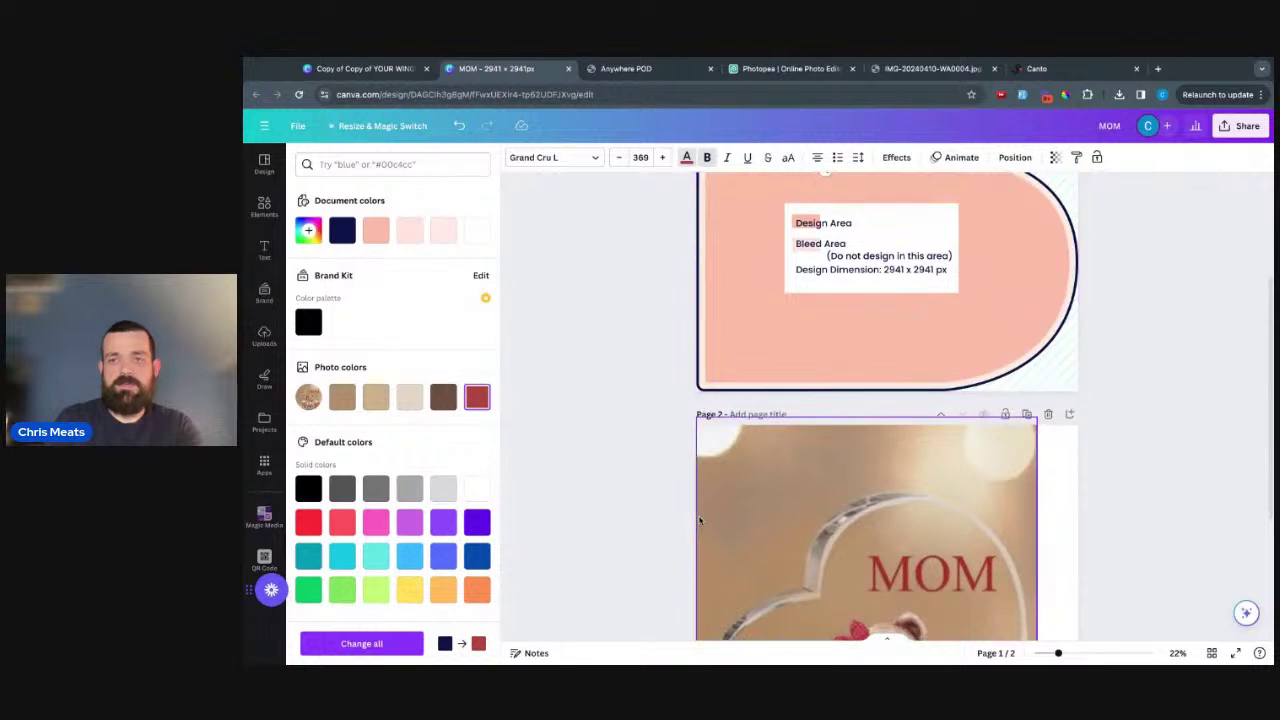
scroll(697, 515, up, 3)
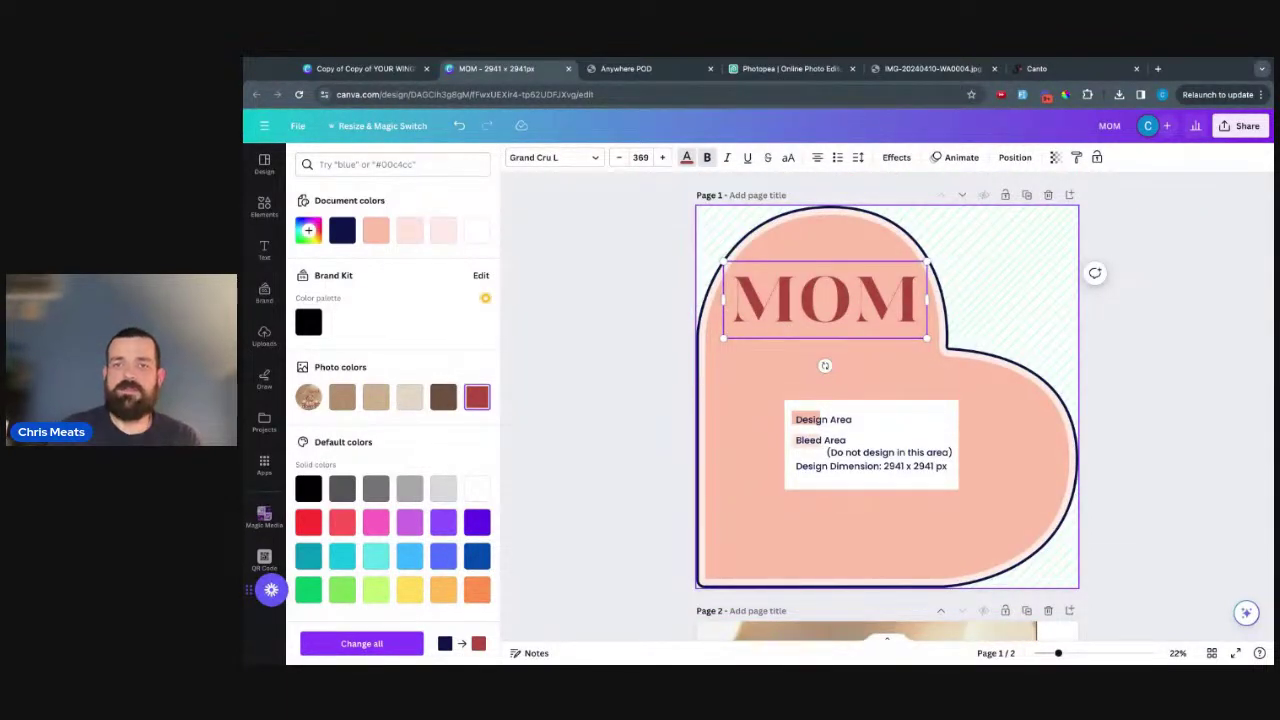
- Review the bears in the page 2 reference image and search the graphics elements for "teddy bear with heart"
scroll(825, 365, down, 2)
scroll(858, 452, down, 3)
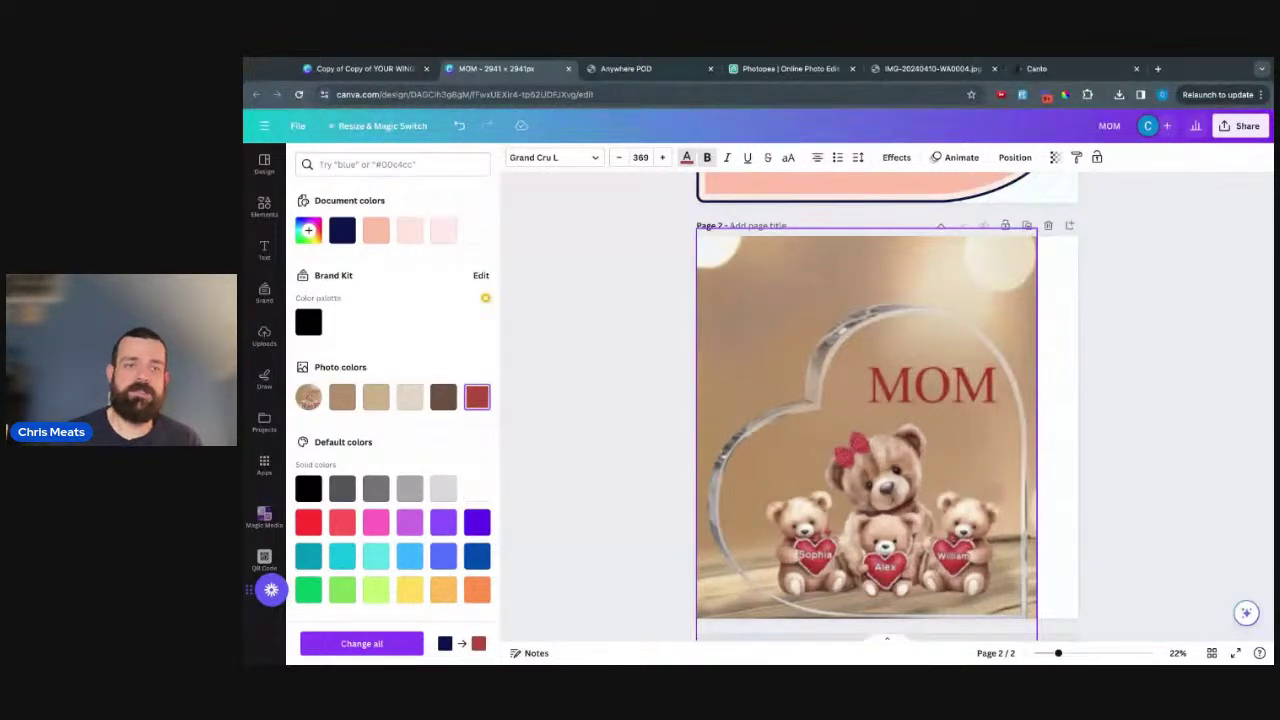
click(664, 443)
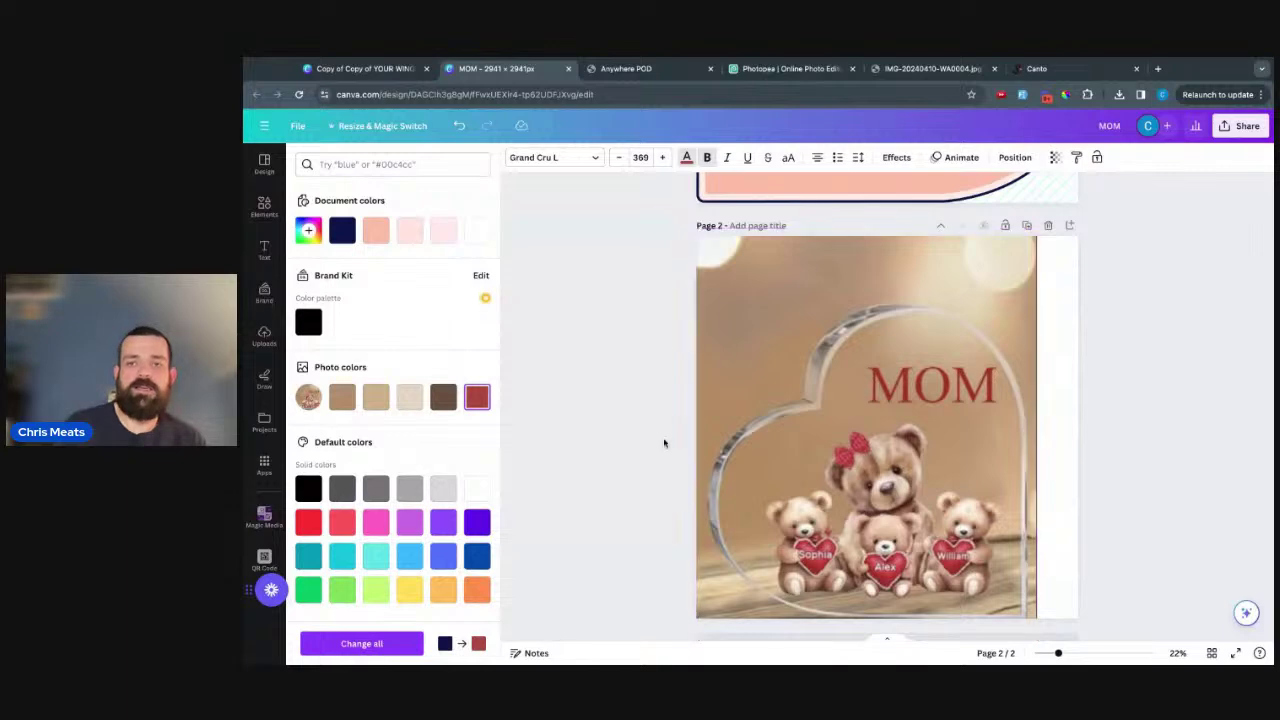
scroll(604, 418, up, 5)
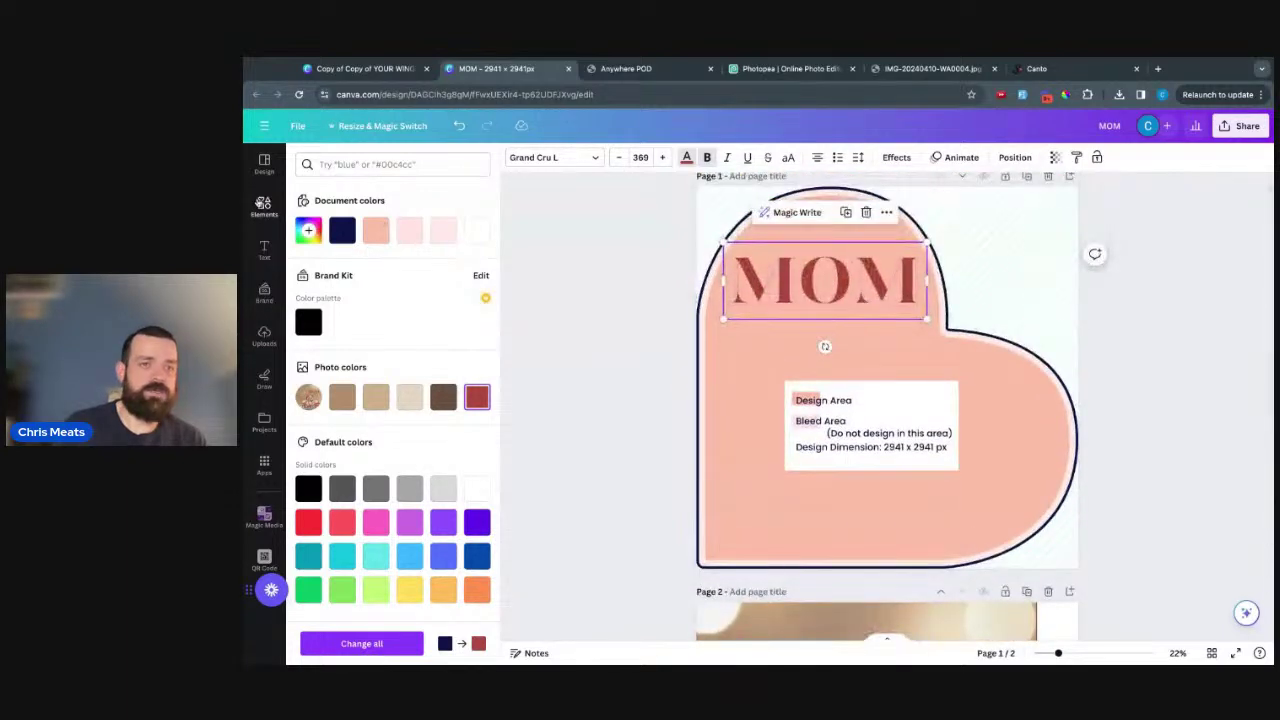
click(264, 205)
click(372, 164)
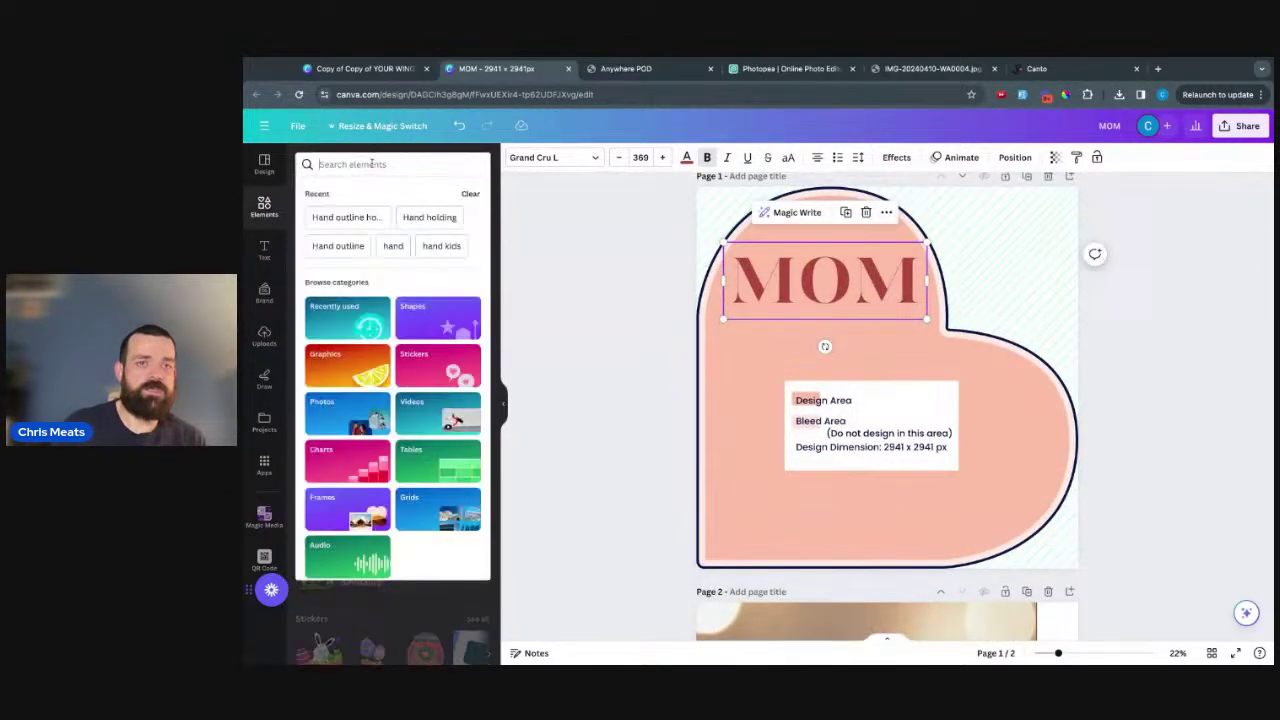
click(600, 286)
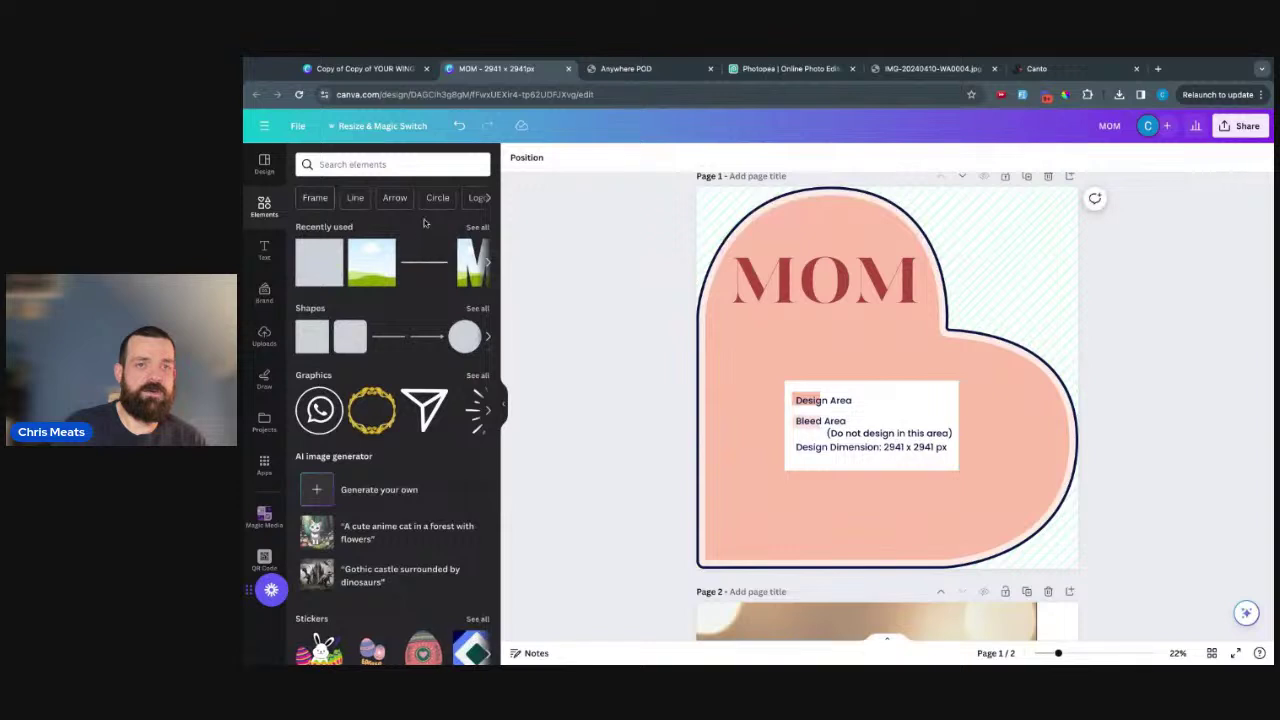
click(478, 376)
click(356, 185)
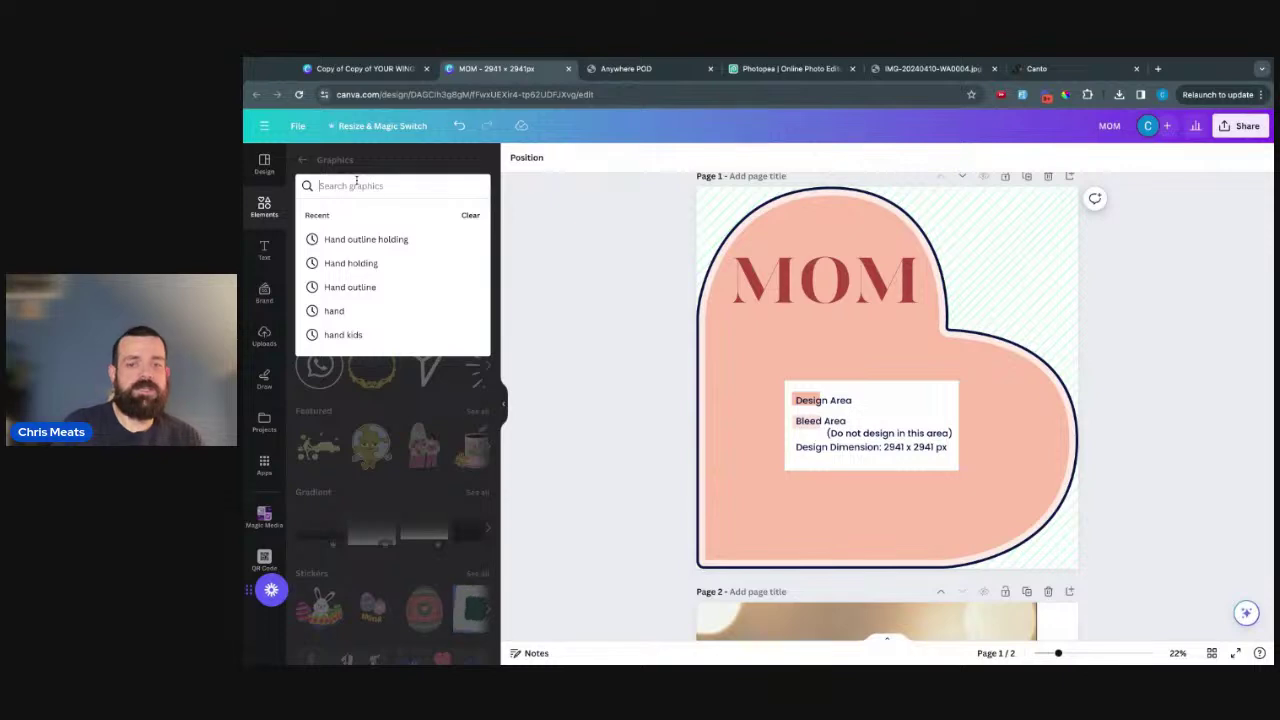
text(be)
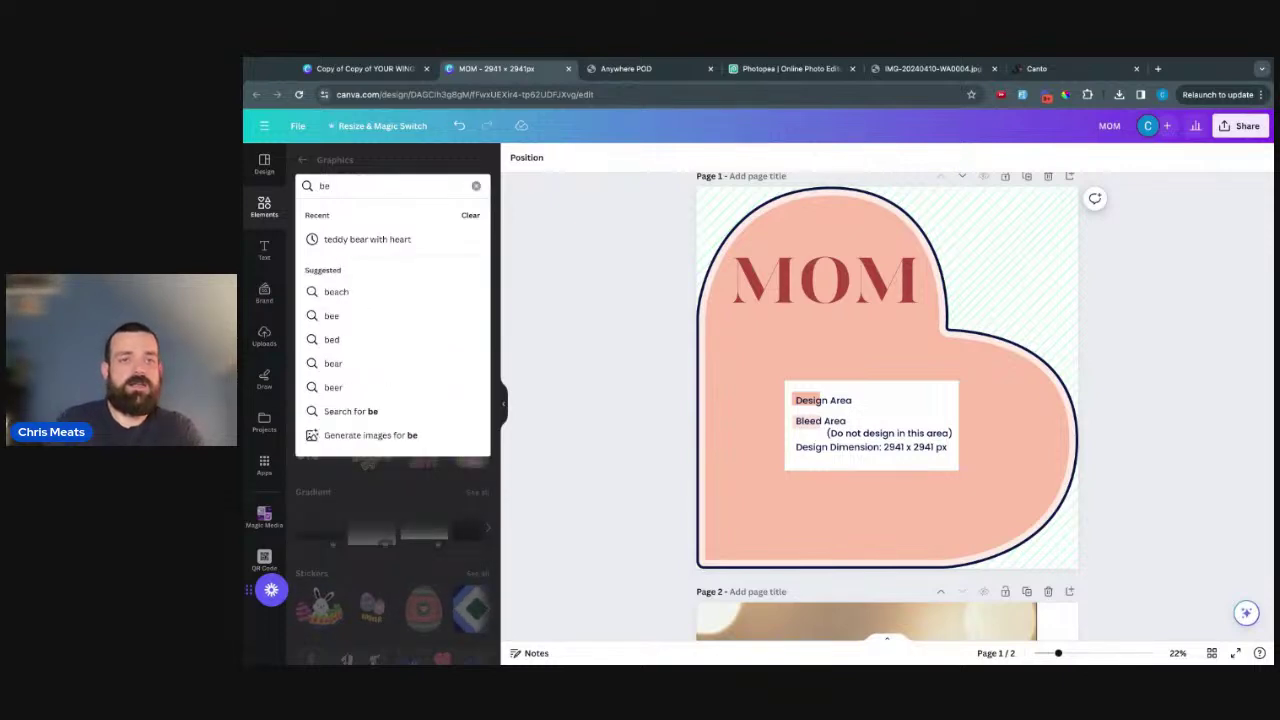
click(381, 240)
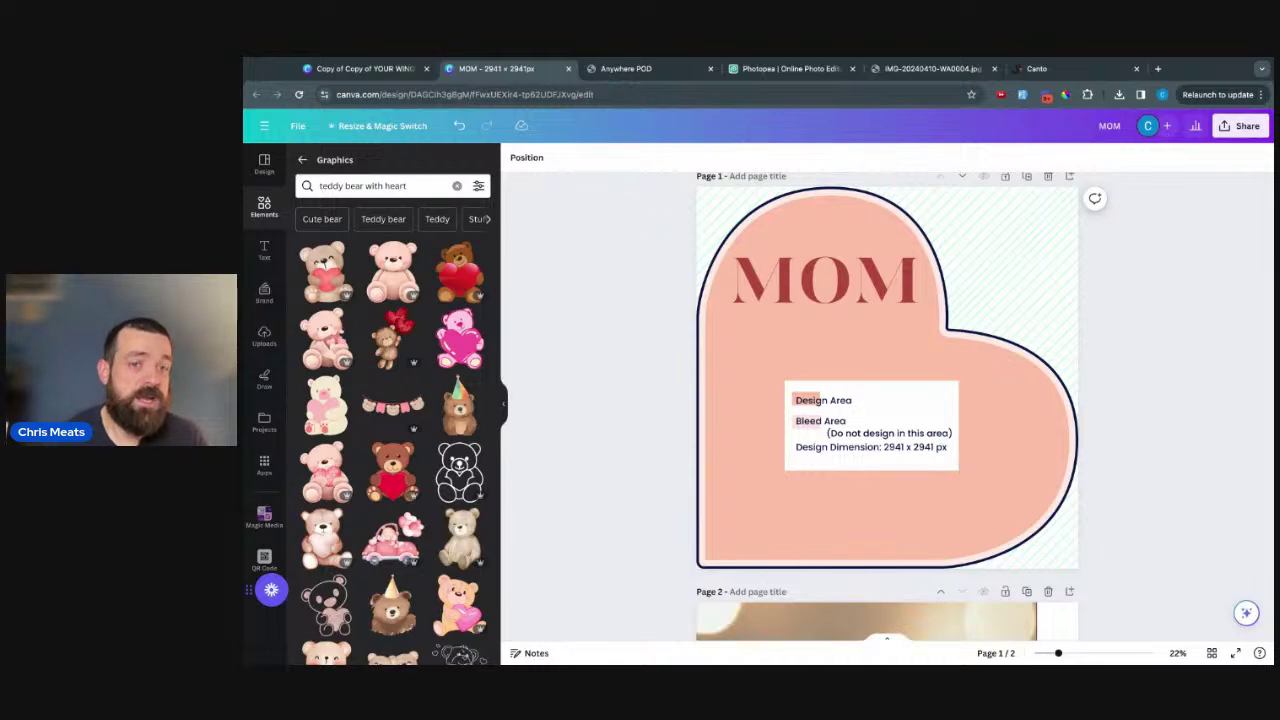
- Browse the teddy bear graphics for ones resembling the bears in the reference image on page 2
scroll(397, 340, down, 3)
scroll(397, 340, down, 2)
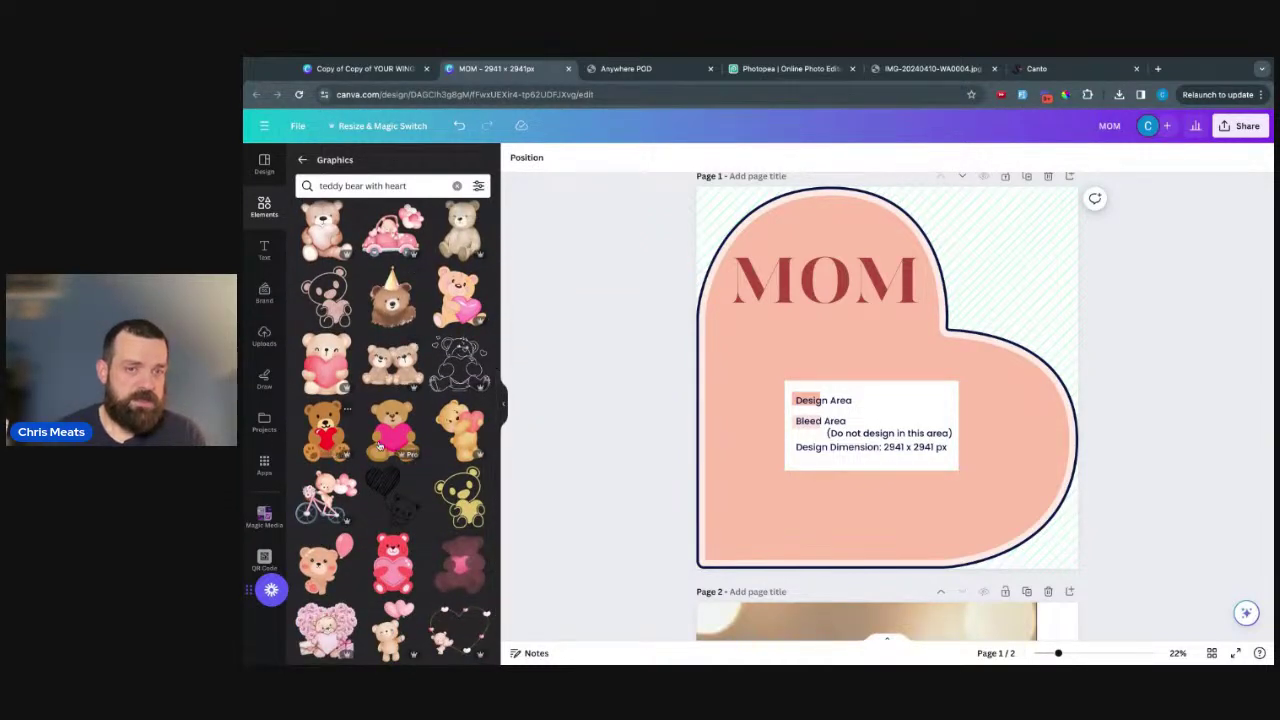
scroll(390, 460, down, 3)
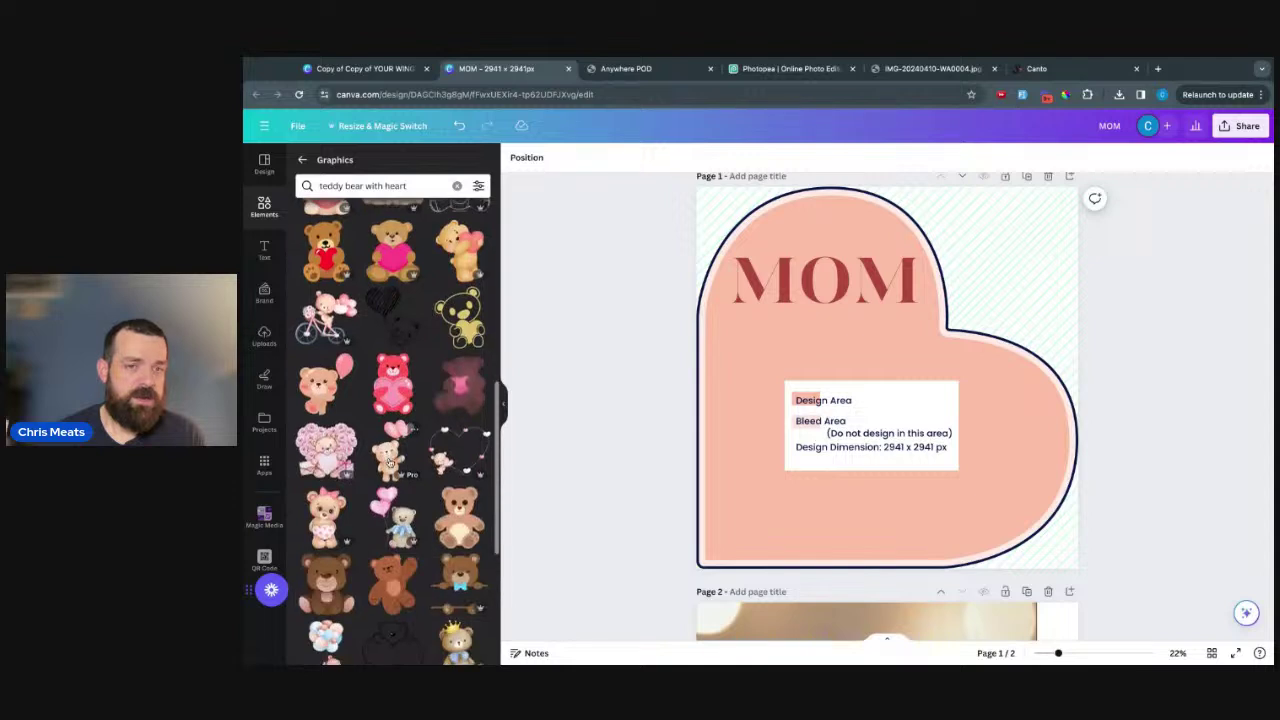
scroll(390, 460, down, 2)
scroll(581, 538, down, 2)
scroll(581, 538, down, 2)
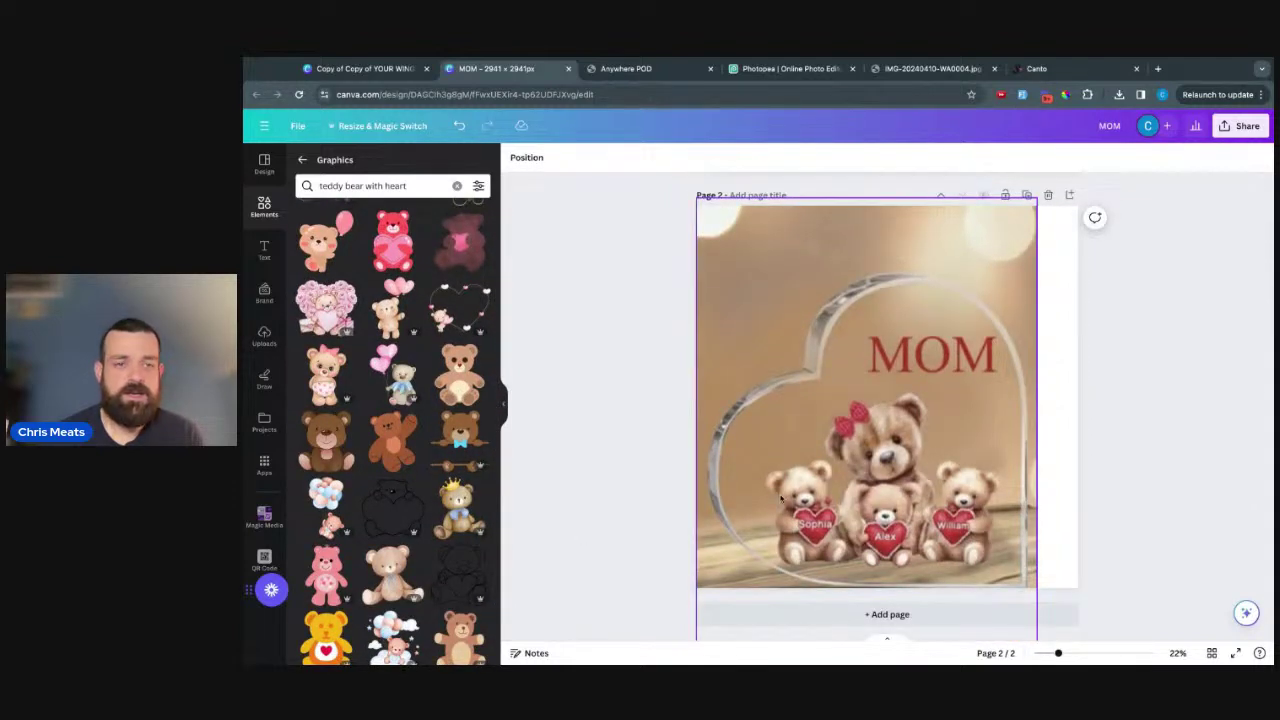
scroll(403, 397, down, 2)
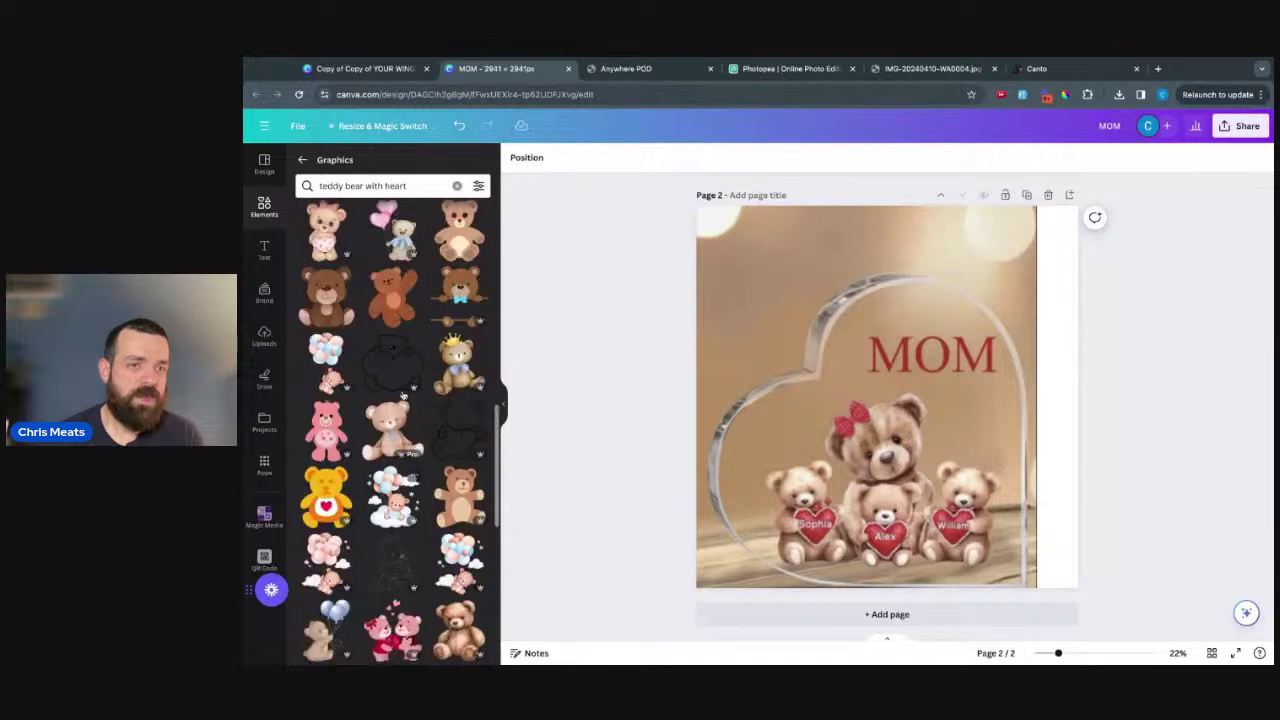
scroll(403, 397, down, 10)
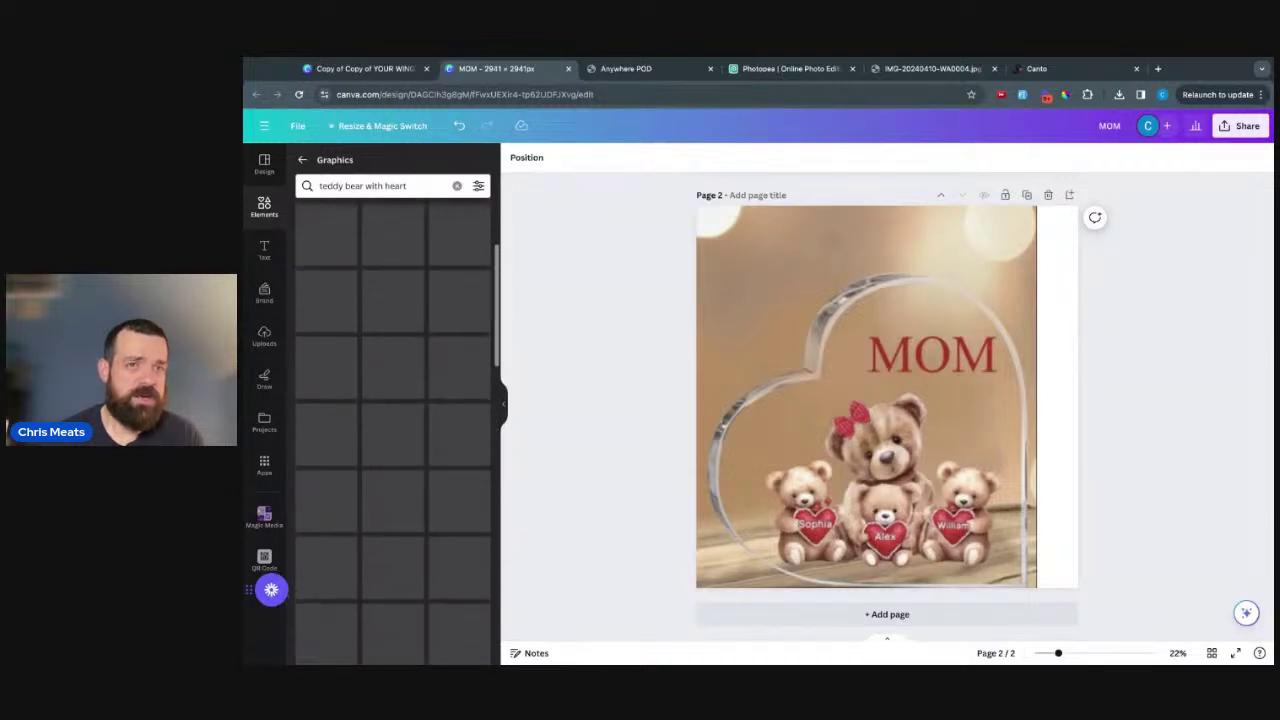
scroll(443, 301, up, 12)
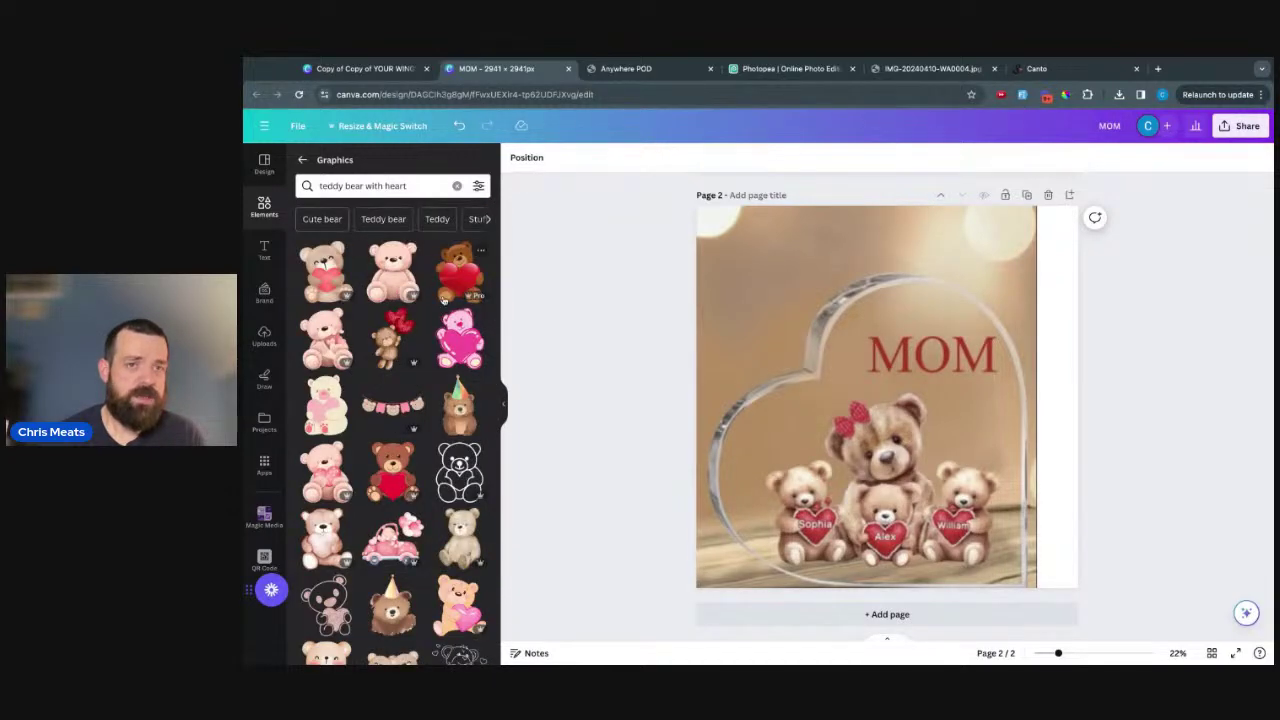
- Add the brown bear holding a big red heart to page 2, and try out a pink polka-dot-heart bear there before deleting it
click(460, 277)
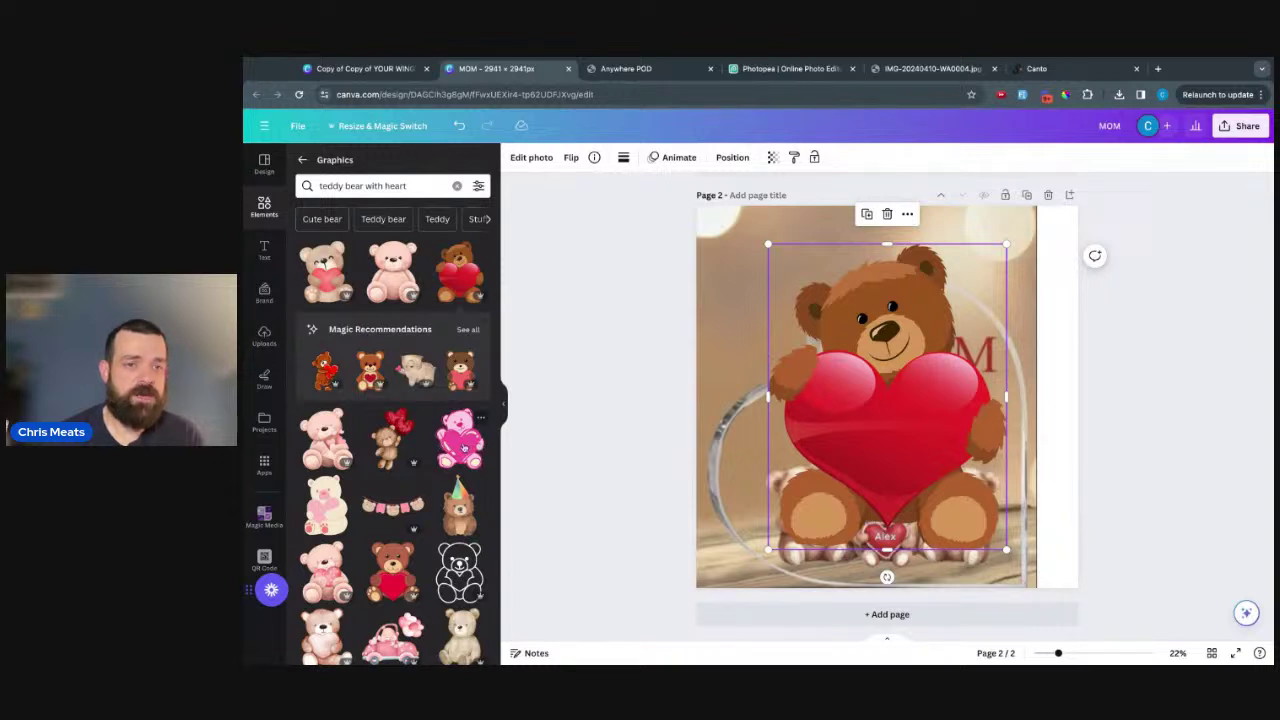
drag(332, 575, 818, 422)
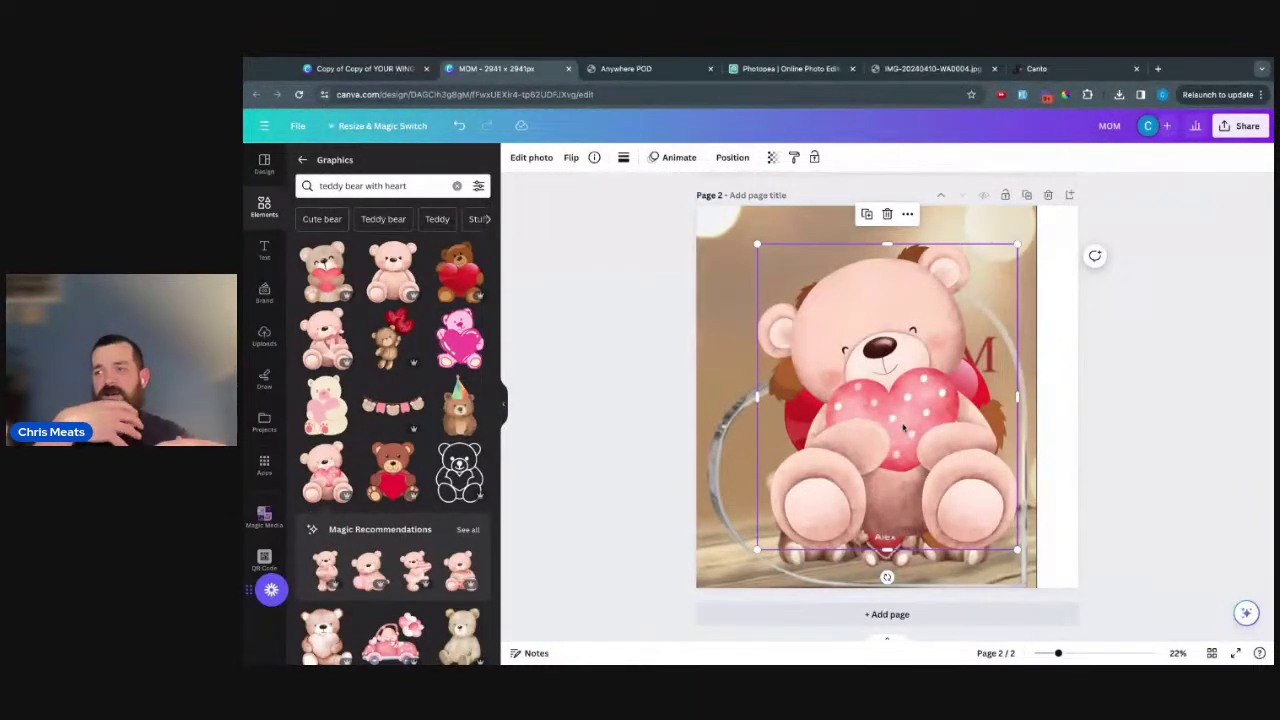
click(887, 214)
click(890, 388)
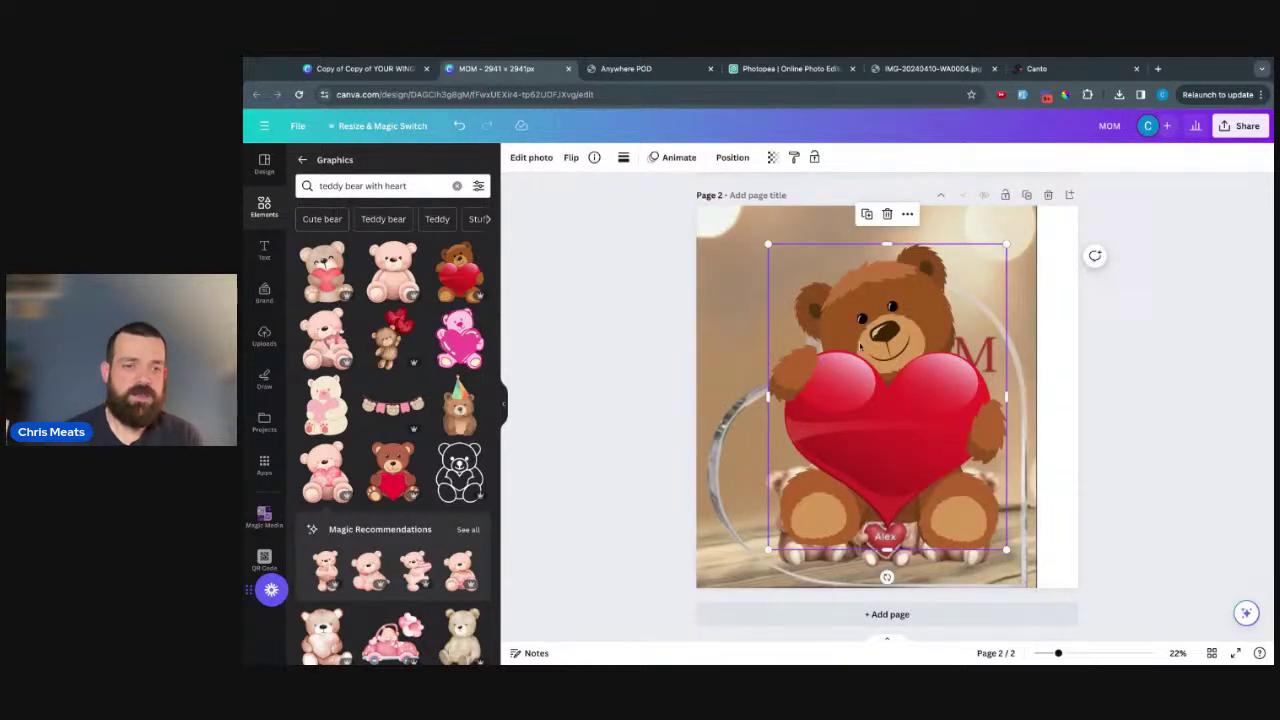
scroll(627, 347, up, 1)
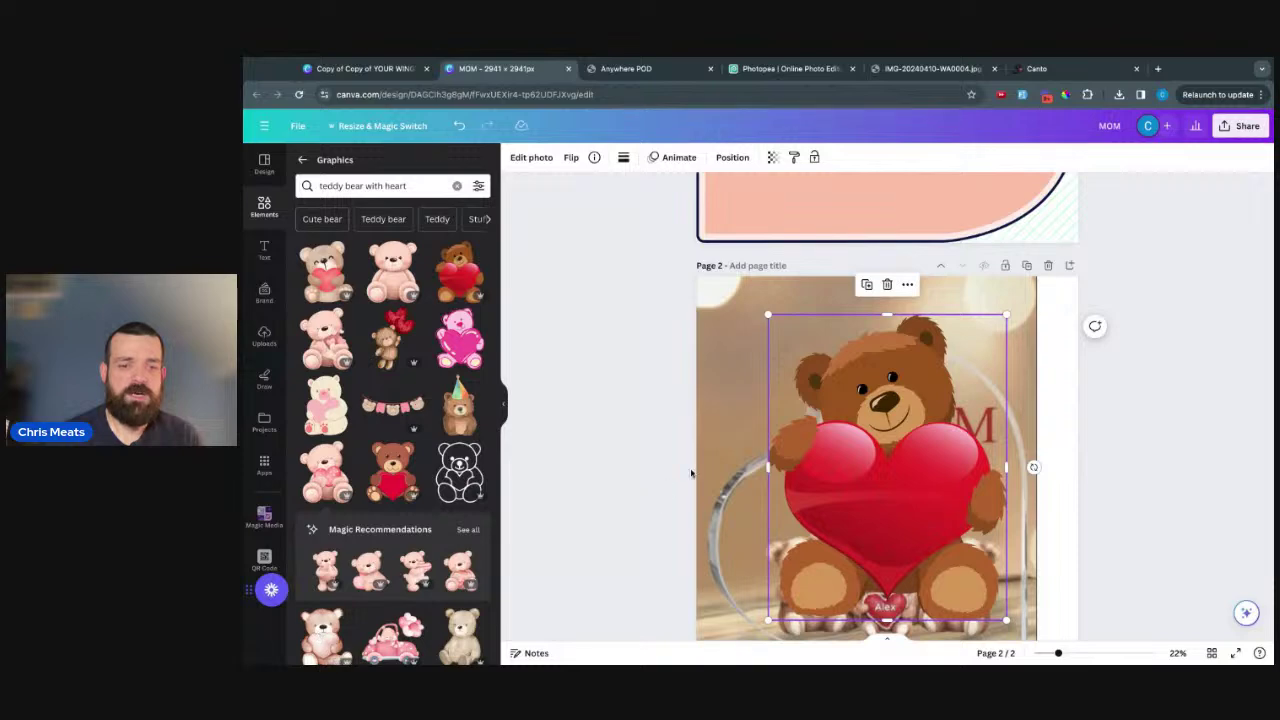
scroll(690, 471, up, 5)
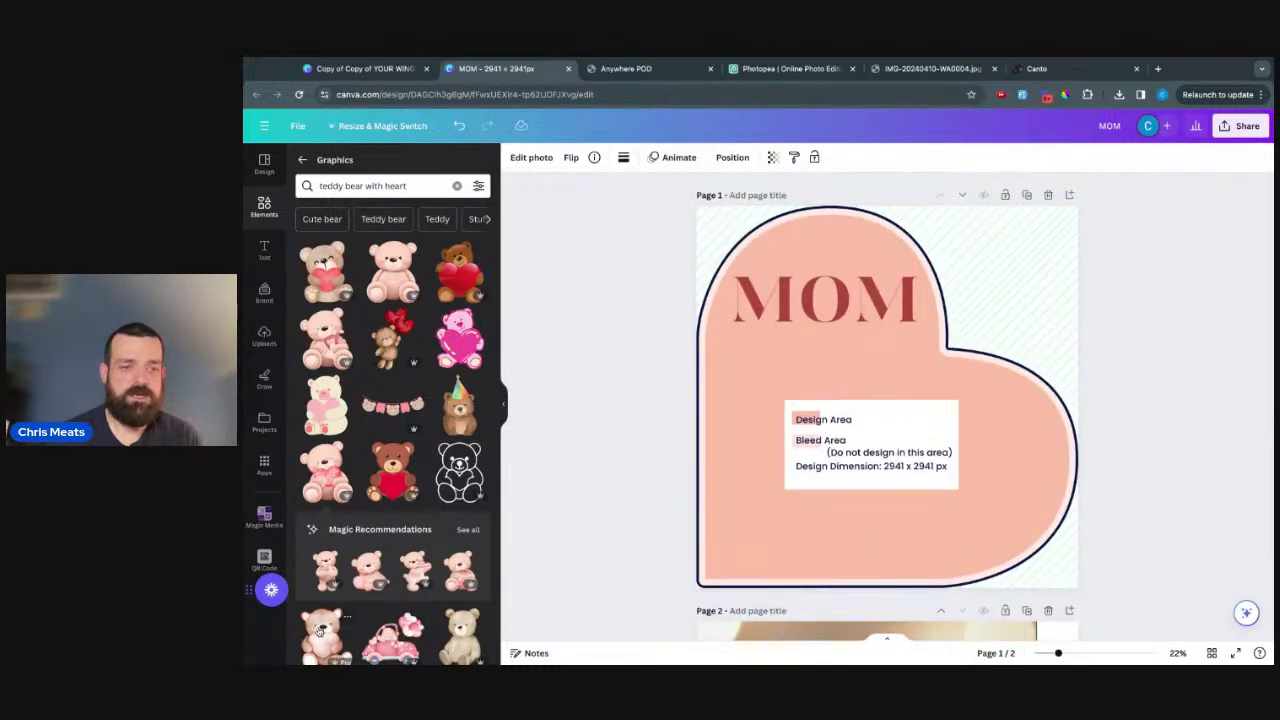
- Add the bear holding a pale pink heart to page 1, shrink it and duplicate it to form a row of three bears
key(ctrl+v)
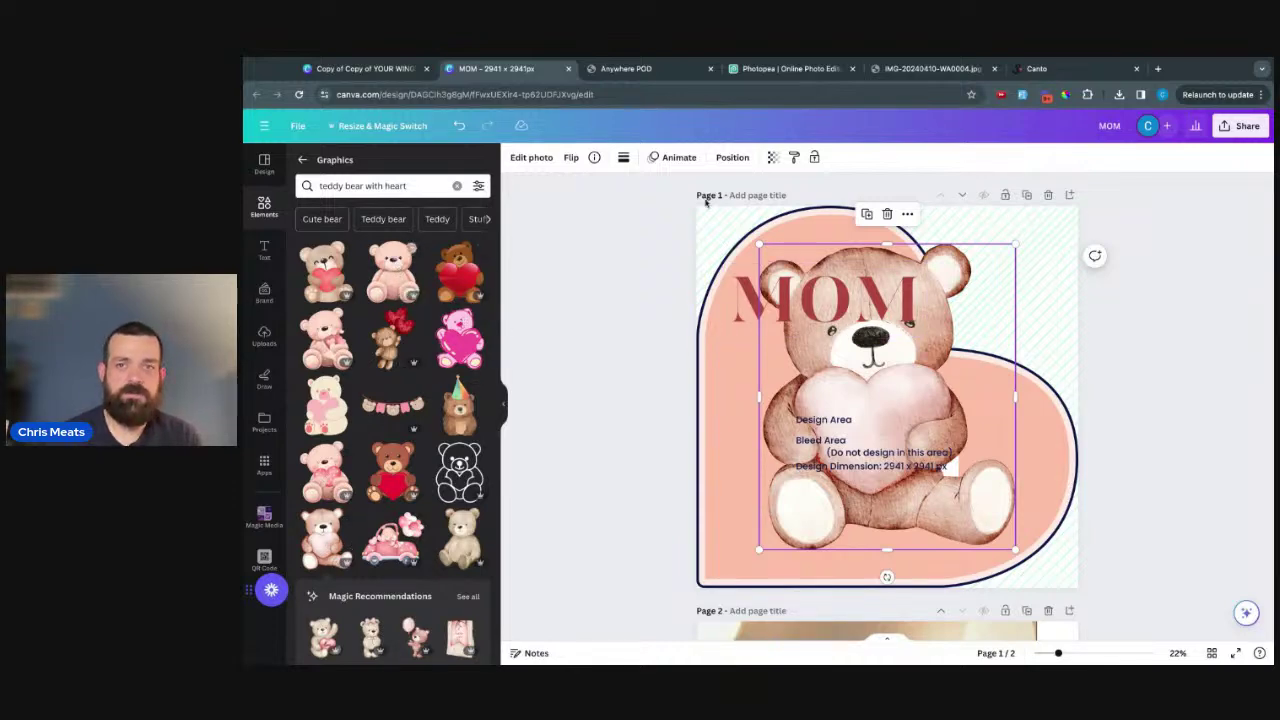
drag(760, 243, 917, 433)
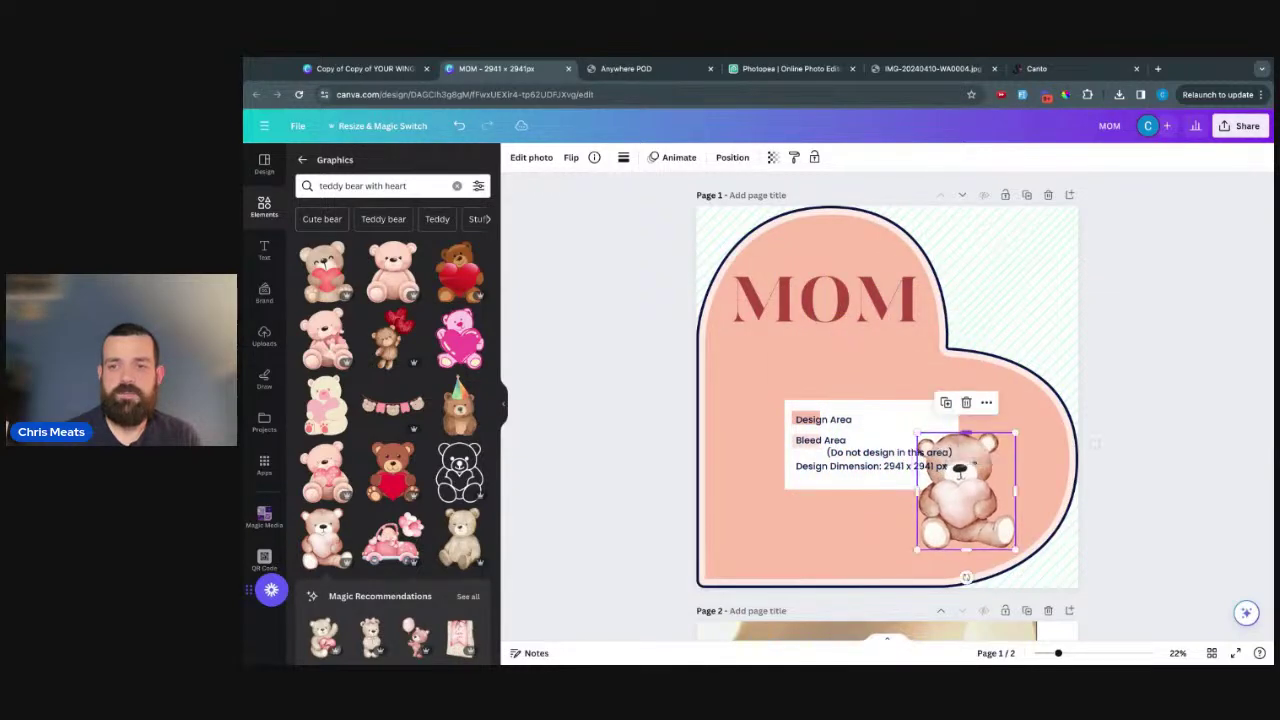
drag(972, 480, 790, 480)
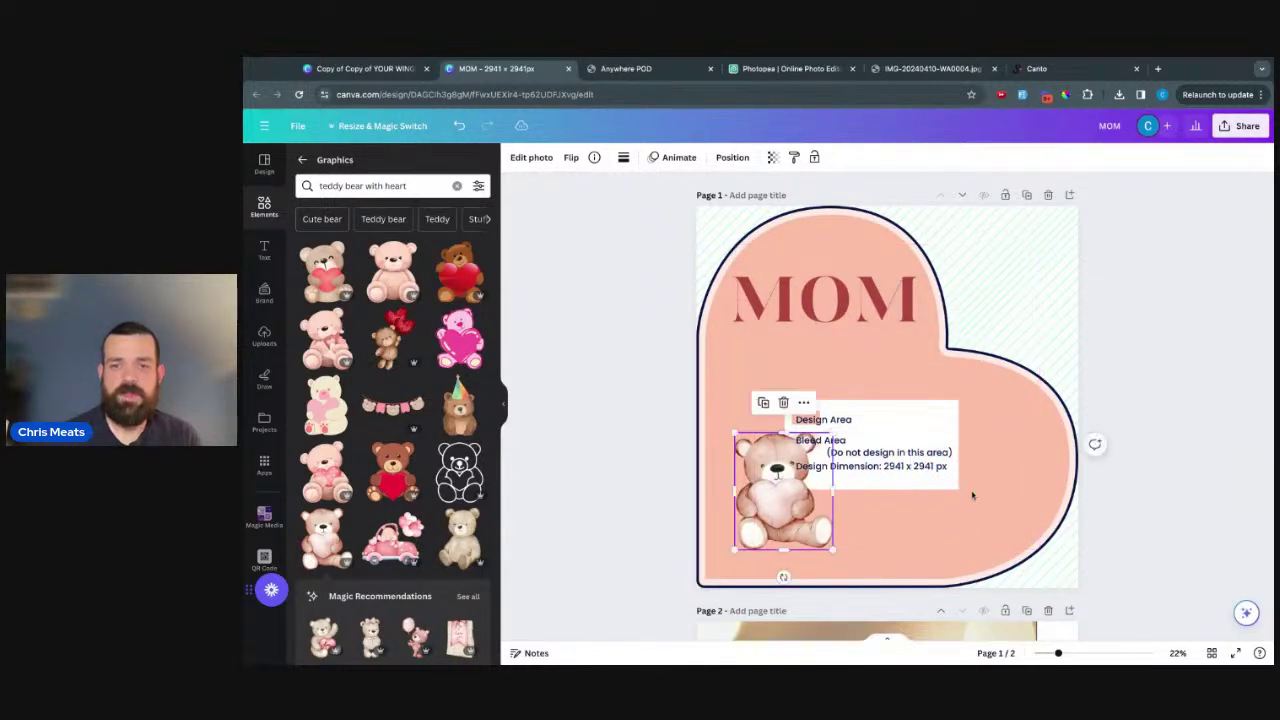
click(764, 403)
drag(785, 492, 873, 495)
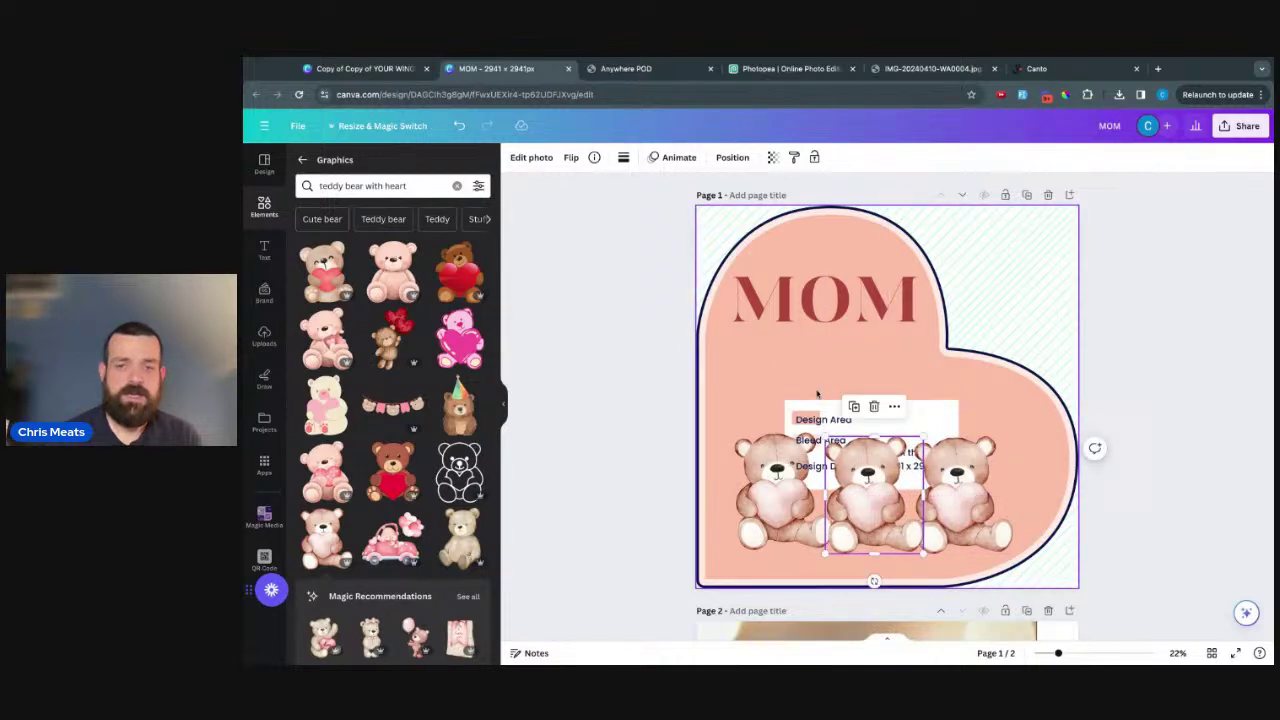
- Add the sitting pink bear to page 1 at about 1306 × 1534 px and layer it behind the three small bears
click(398, 280)
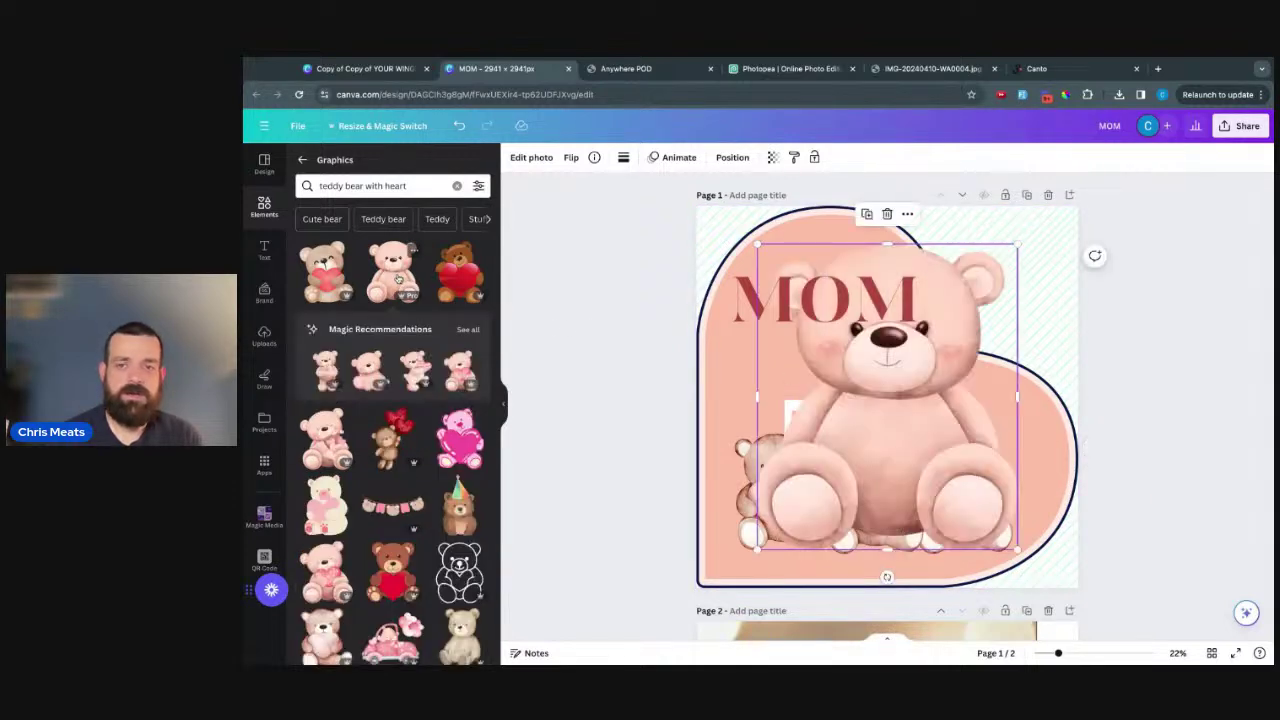
drag(1017, 243, 945, 350)
drag(845, 388, 840, 402)
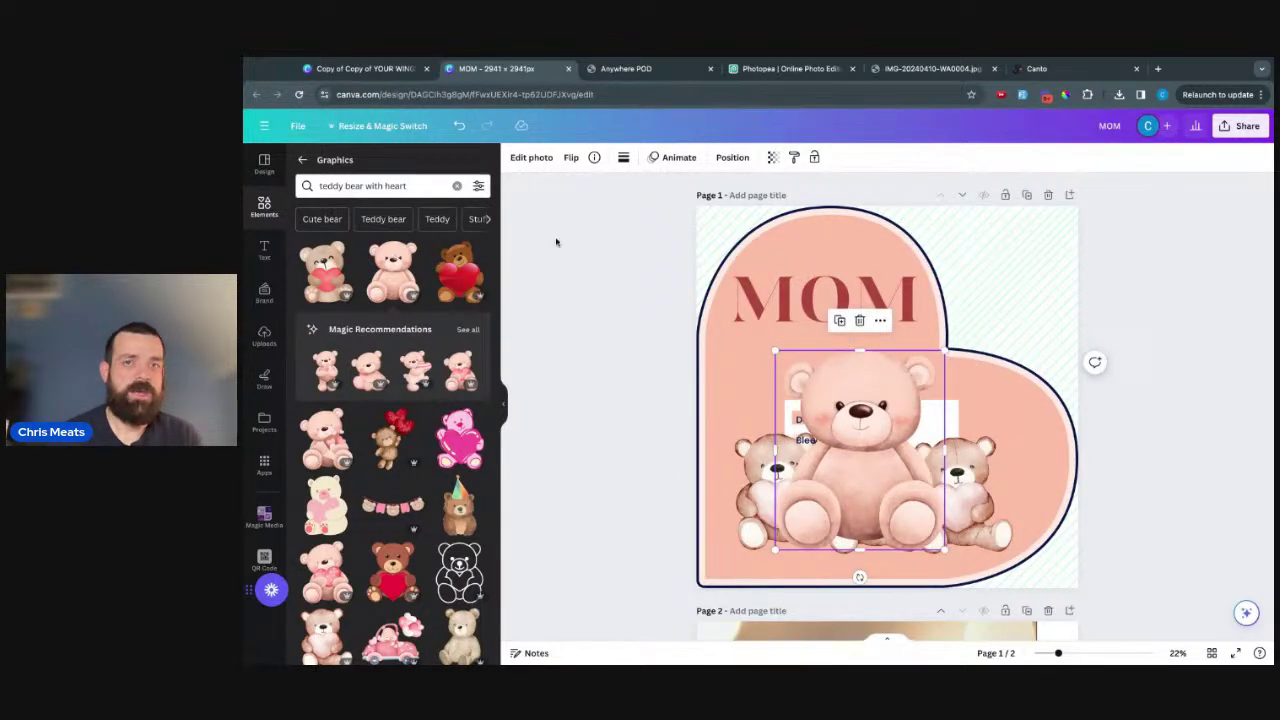
click(730, 158)
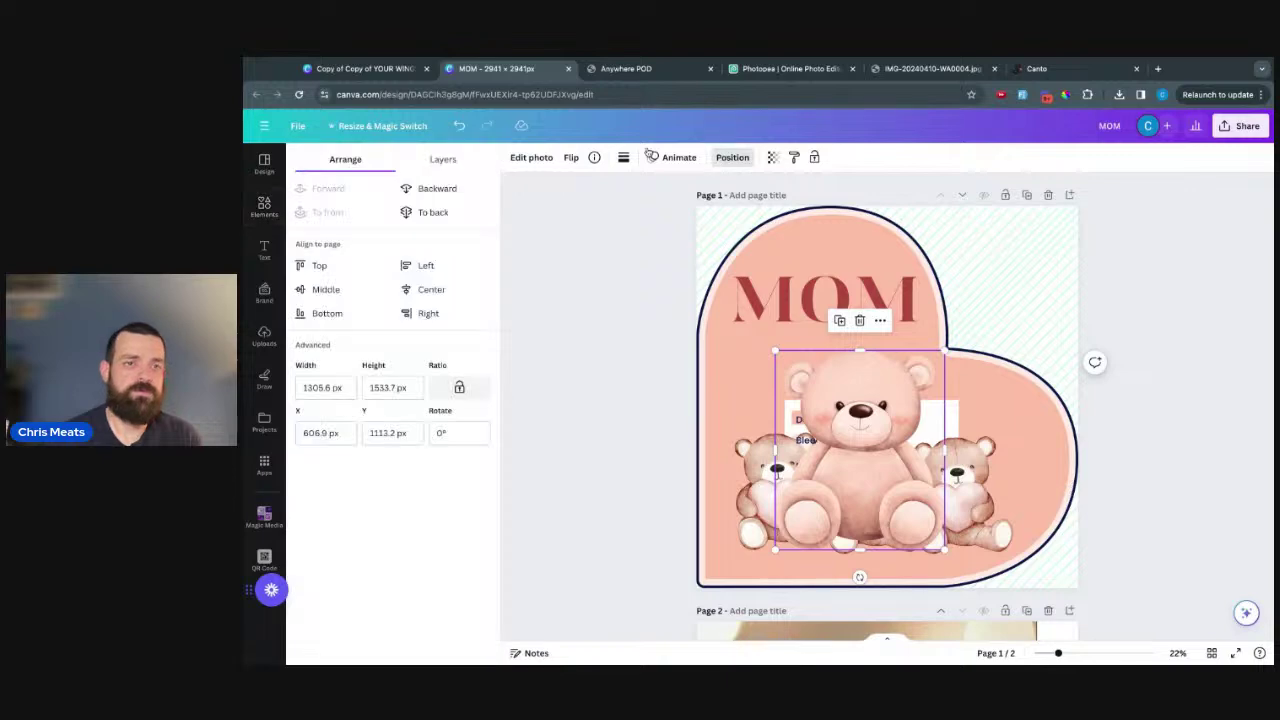
click(436, 157)
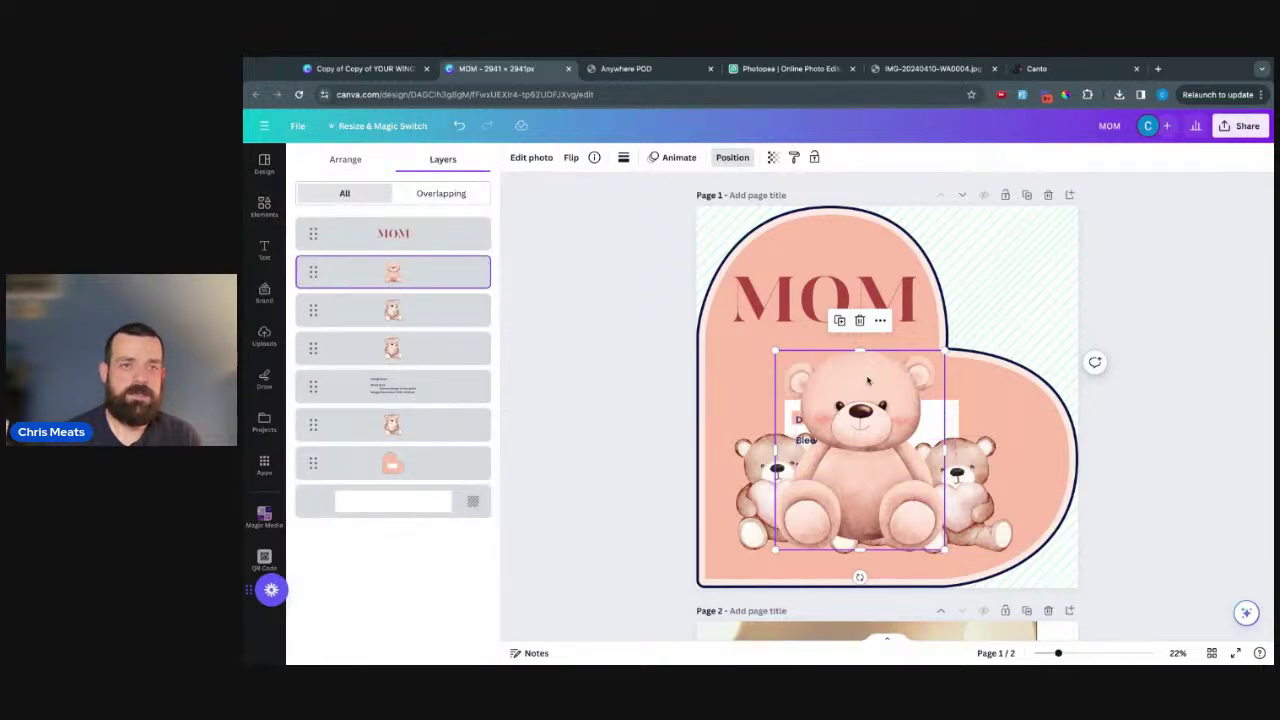
drag(313, 276, 310, 455)
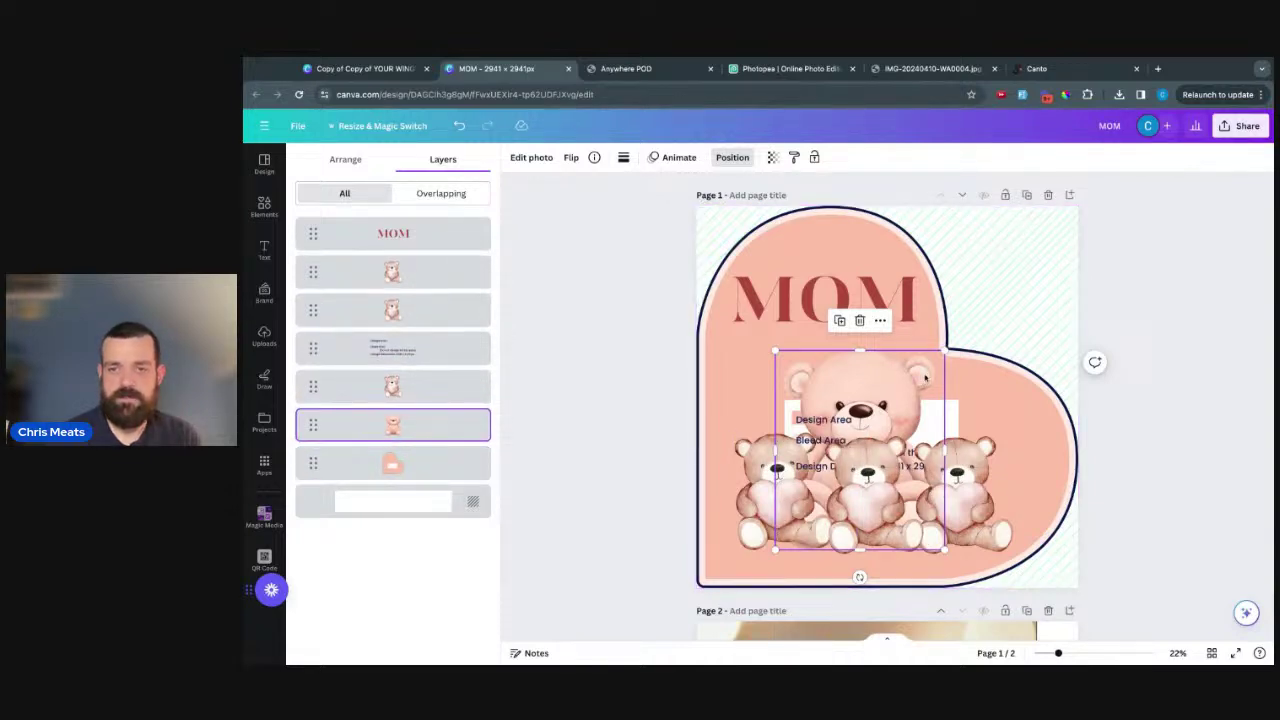
- Delete the brown bear with the big red heart that covers the reference image on page 2
scroll(1126, 530, down, 4)
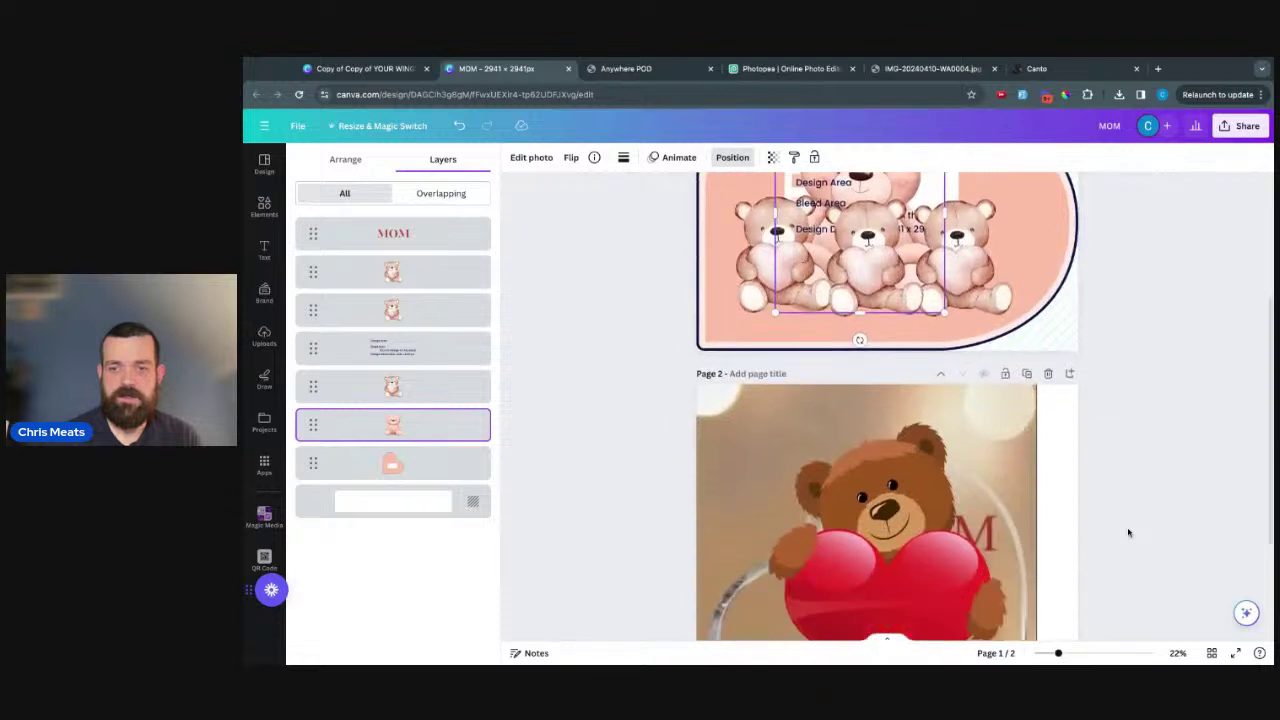
scroll(1128, 532, down, 1)
click(903, 411)
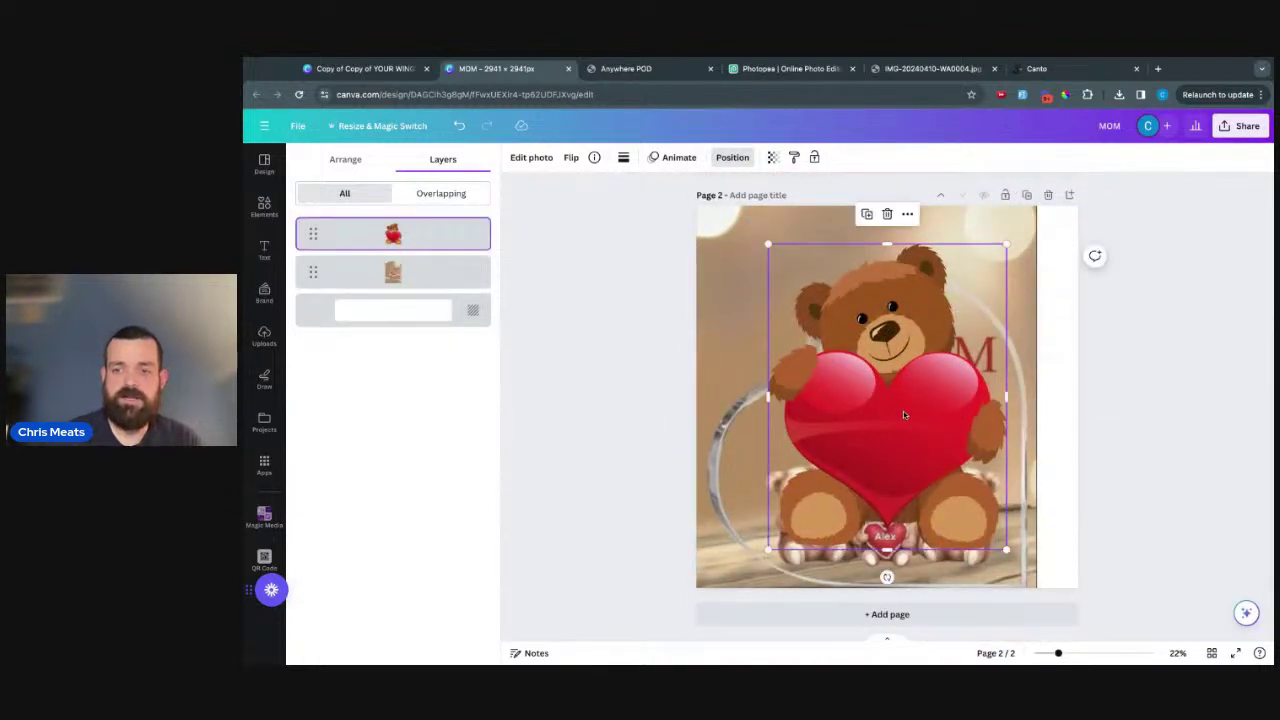
key(Delete)
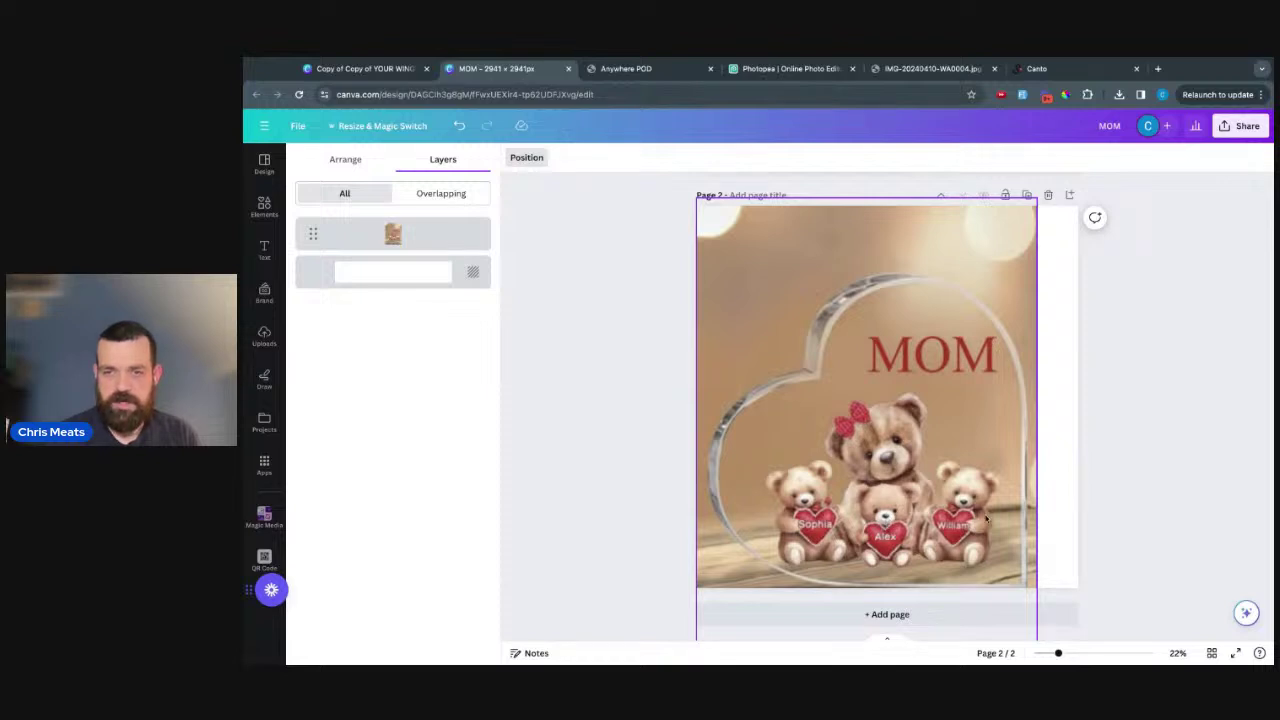
click(1057, 450)
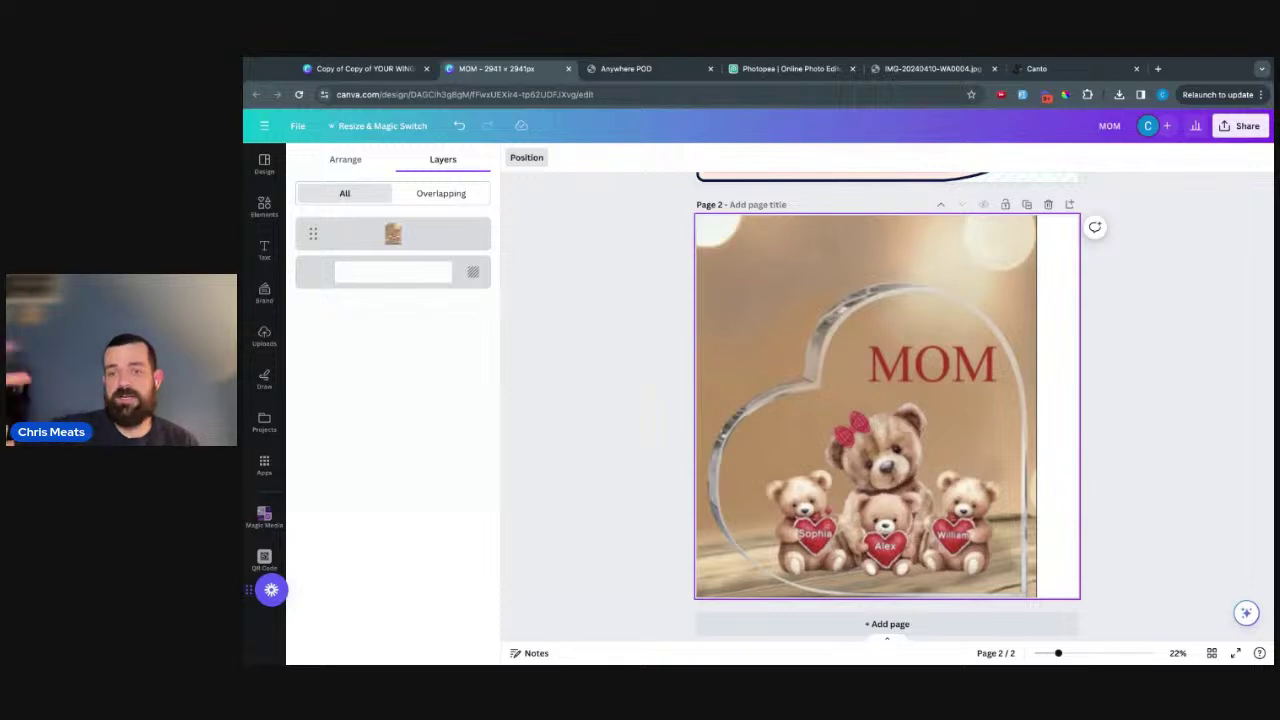
- Shrink the left and middle small bears on page 1, making the left one the smallest, and realign them in the row
scroll(878, 360, up, 5)
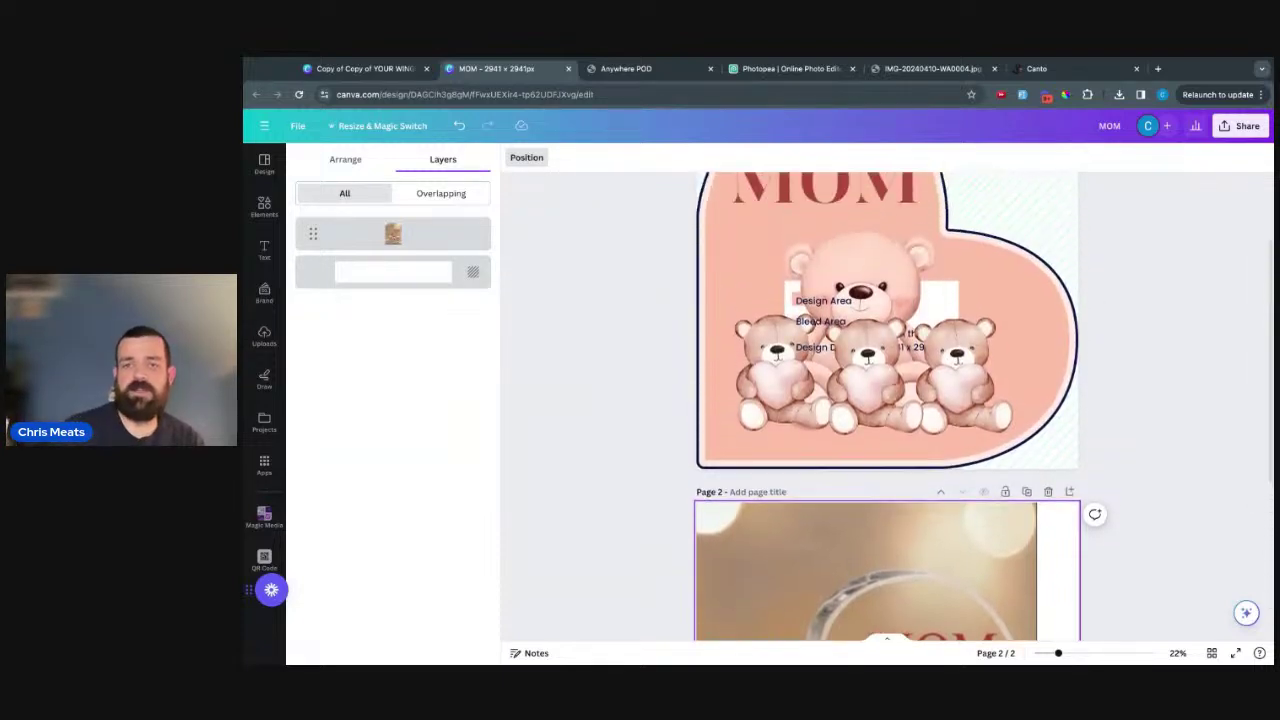
click(878, 360)
click(800, 375)
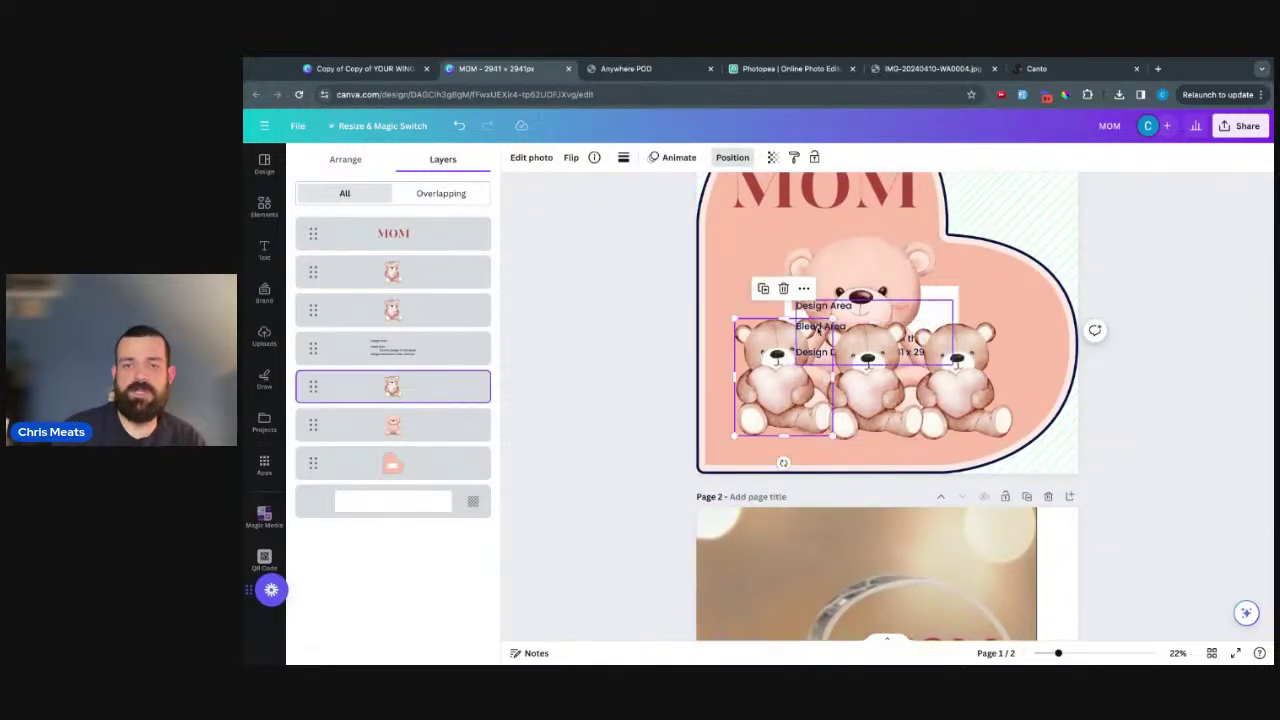
drag(830, 320, 820, 337)
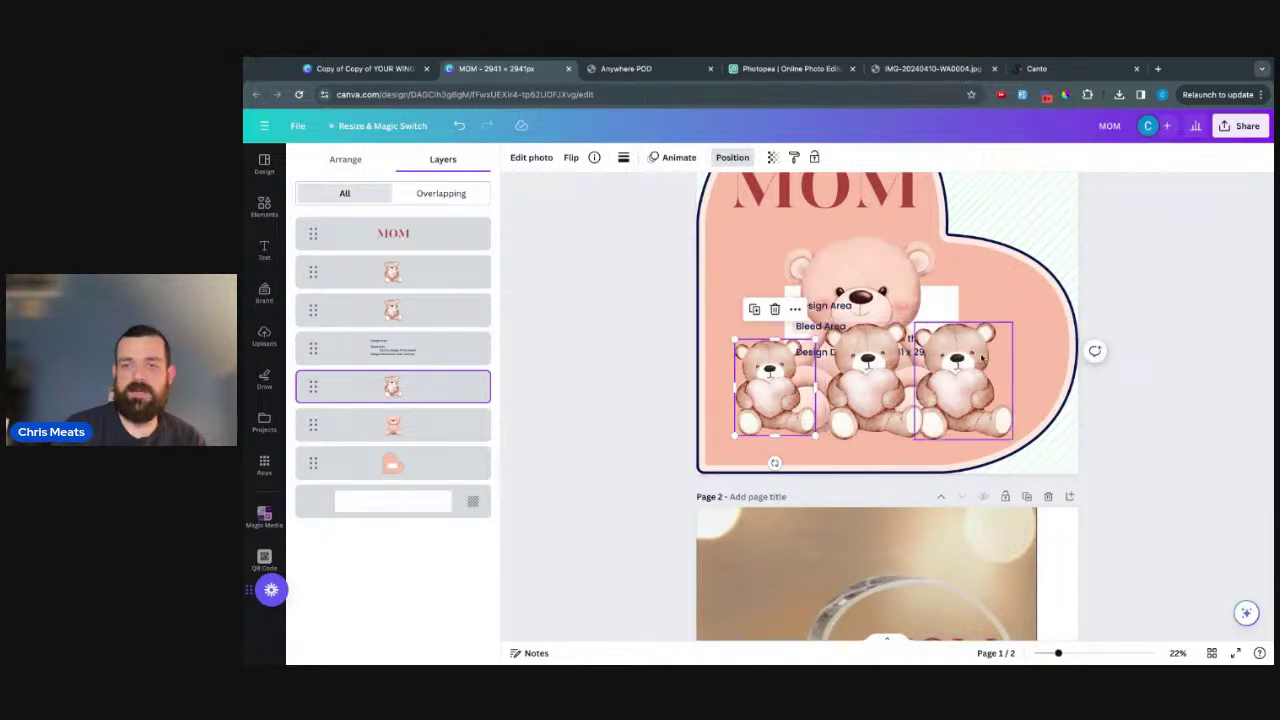
click(875, 370)
drag(870, 372, 866, 380)
click(781, 357)
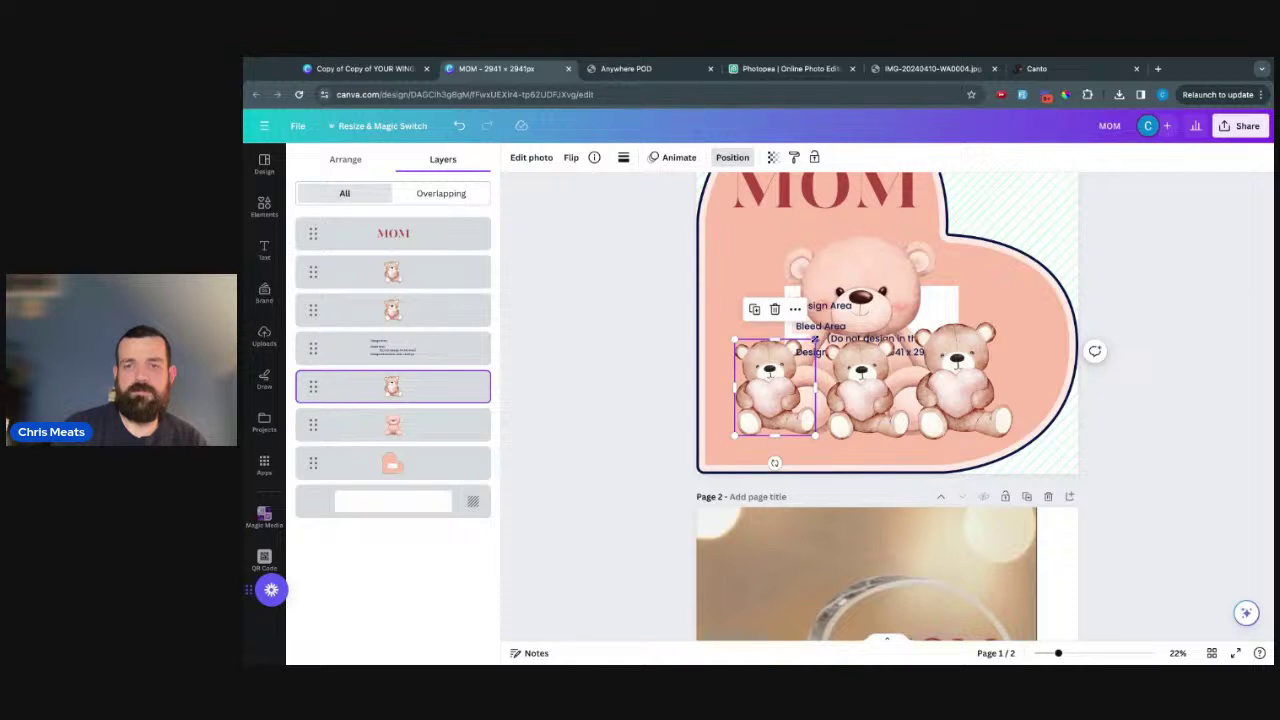
click(866, 370)
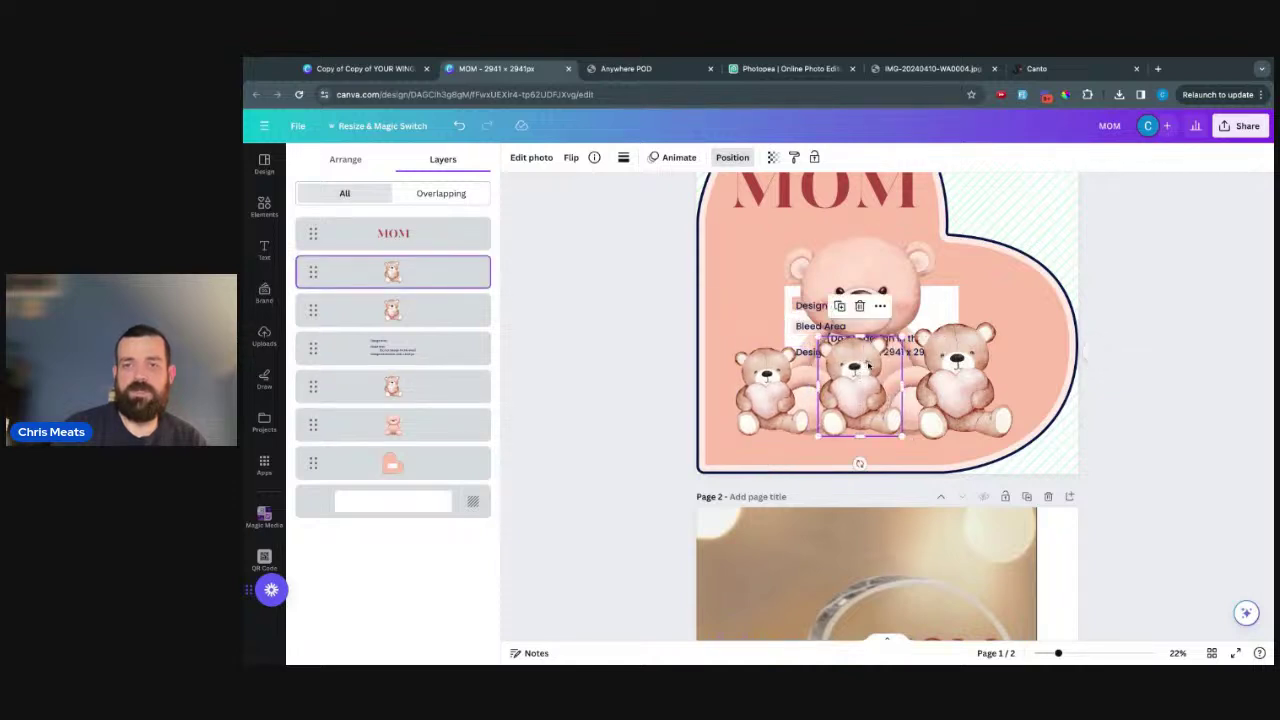
- Slightly enlarge the right and middle small bears so the row grows in size from left to right, comparing it with the page 2 reference
click(960, 372)
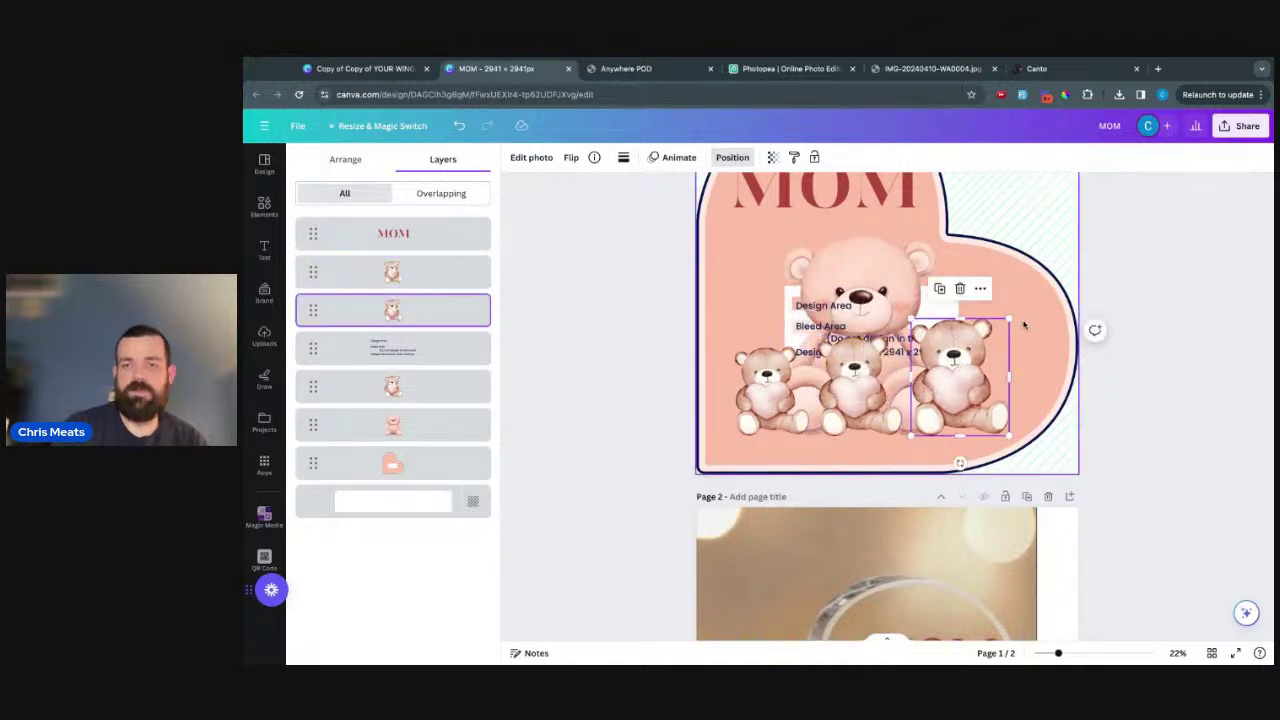
drag(1008, 318, 1016, 312)
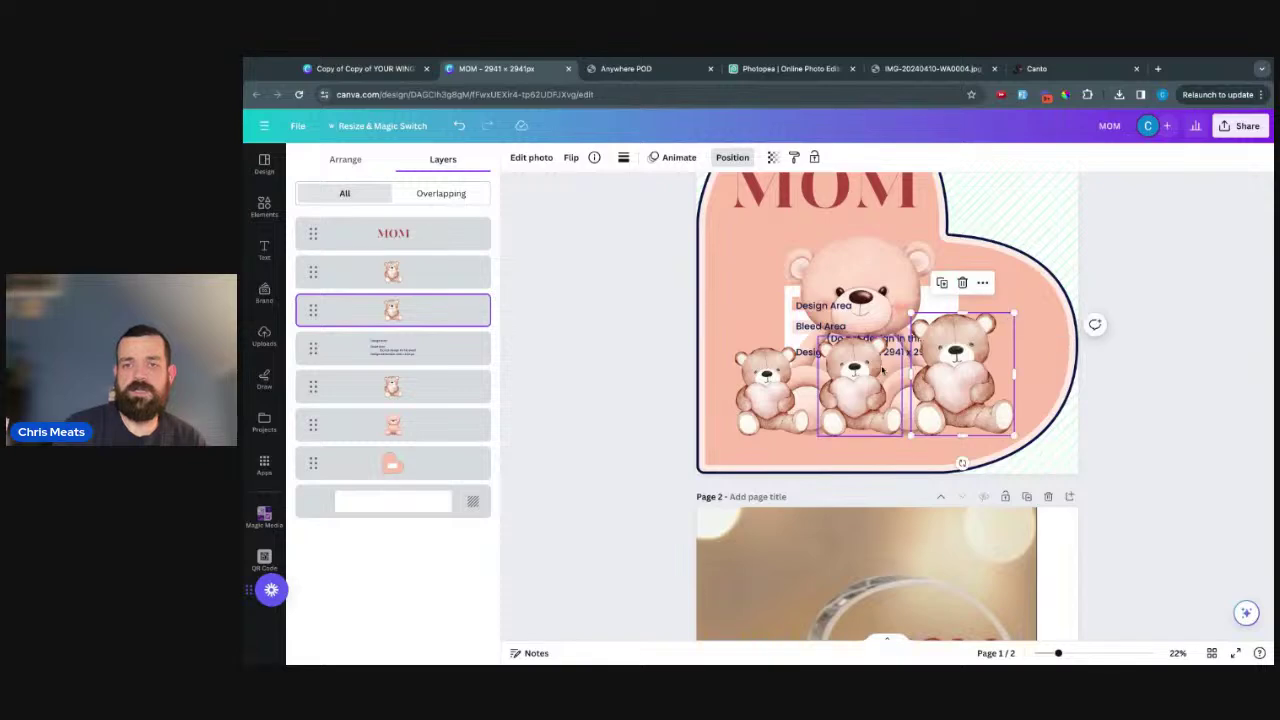
click(858, 372)
drag(903, 336, 906, 332)
click(968, 367)
scroll(1100, 477, down, 2)
scroll(1100, 477, down, 1)
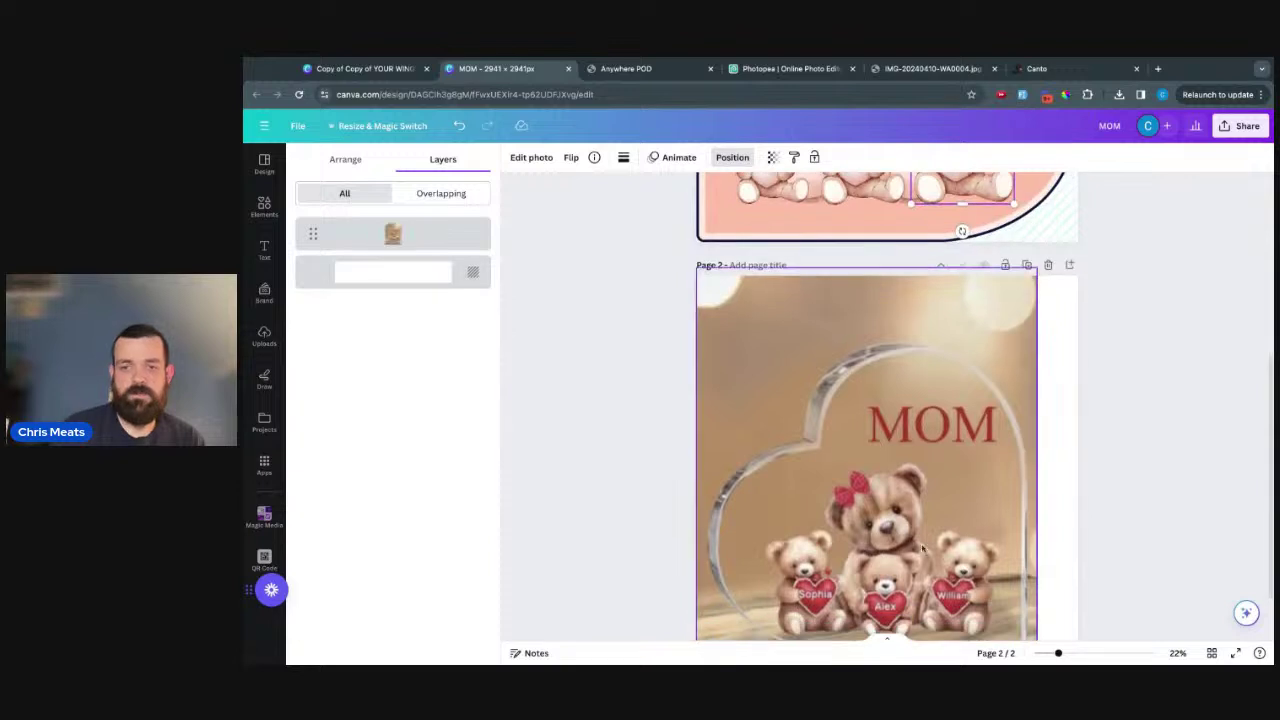
scroll(1117, 437, up, 3)
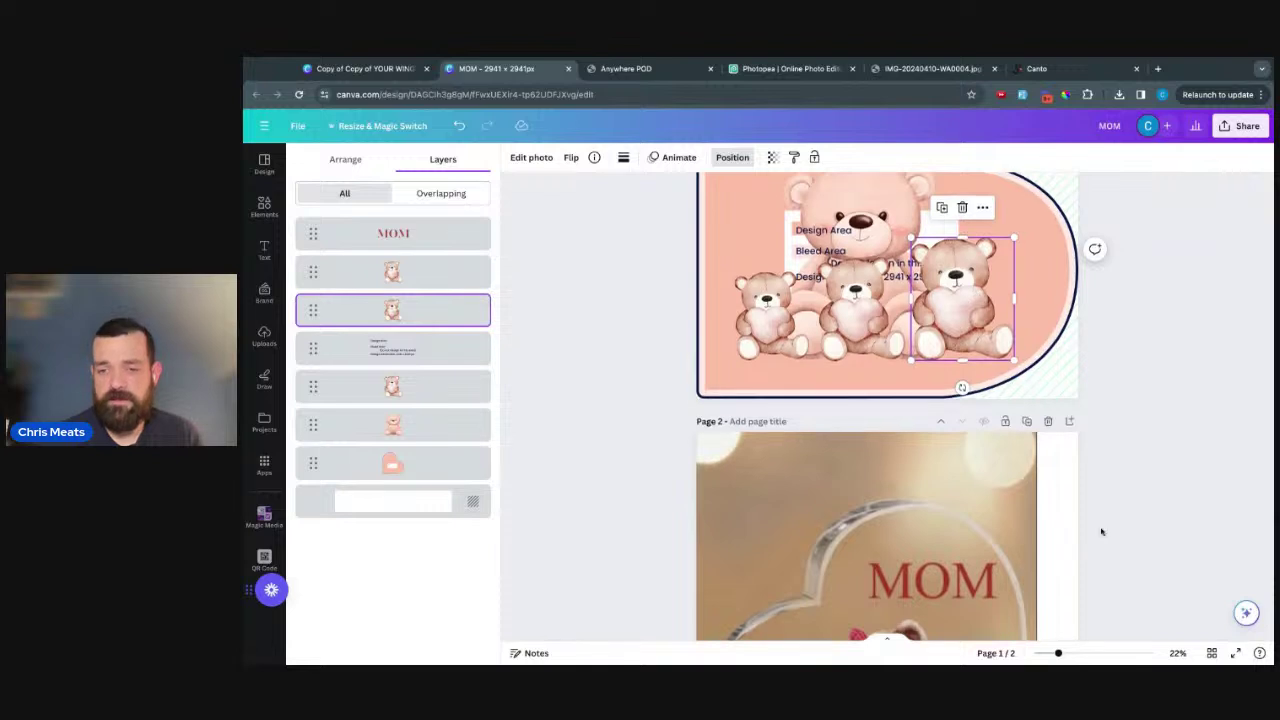
scroll(1100, 529, down, 4)
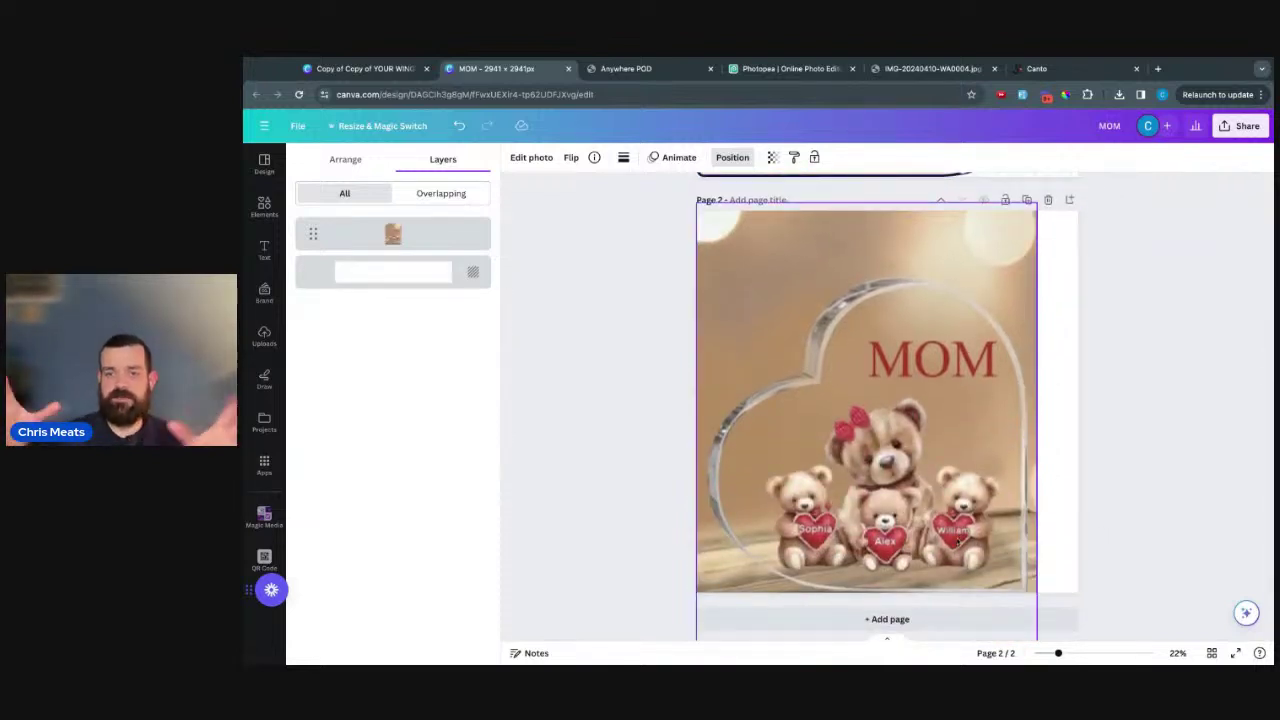
scroll(848, 292, up, 4)
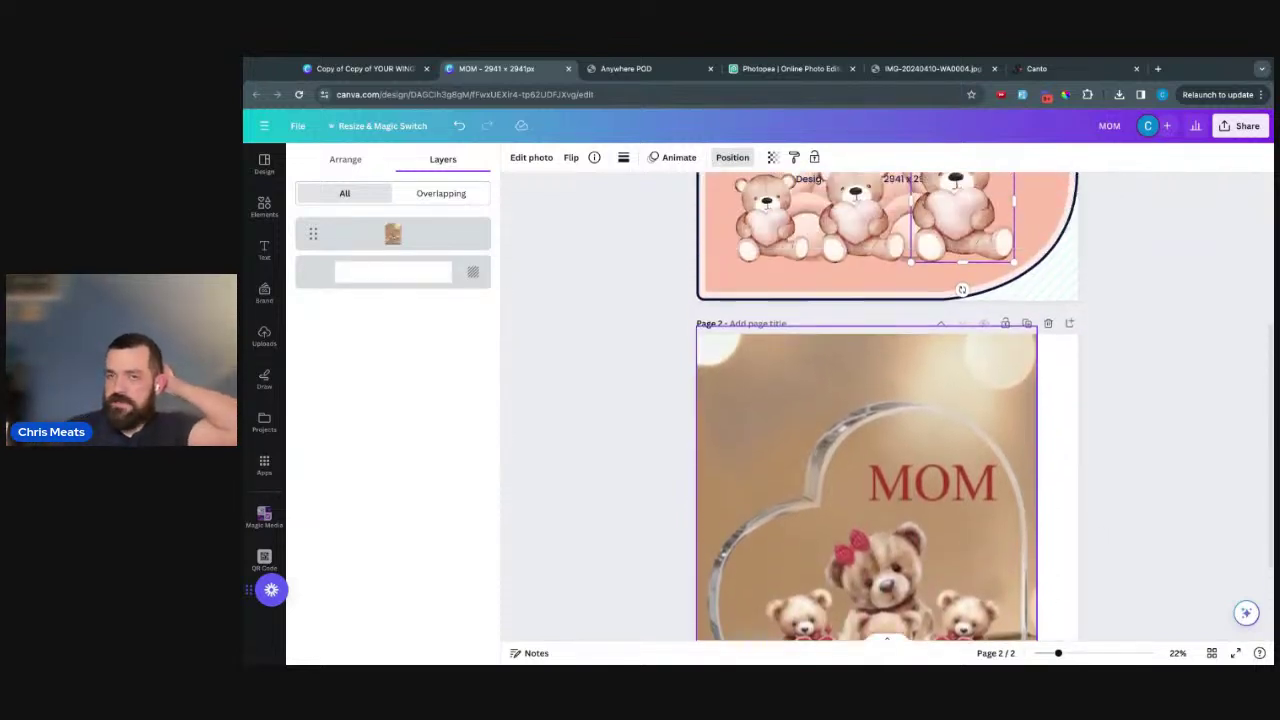
- Delete the heart template graphic and the Design Area / Bleed Area guide text from page 1, leaving only the artwork
scroll(848, 292, up, 2)
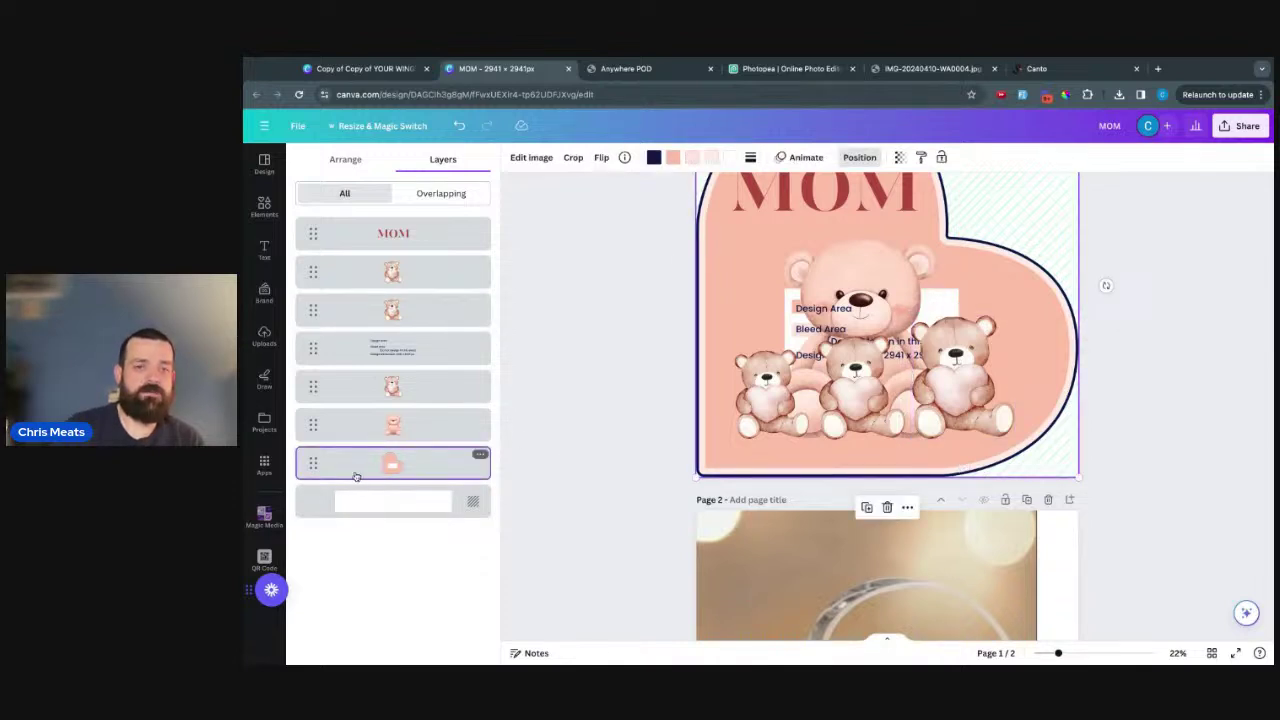
key(Delete)
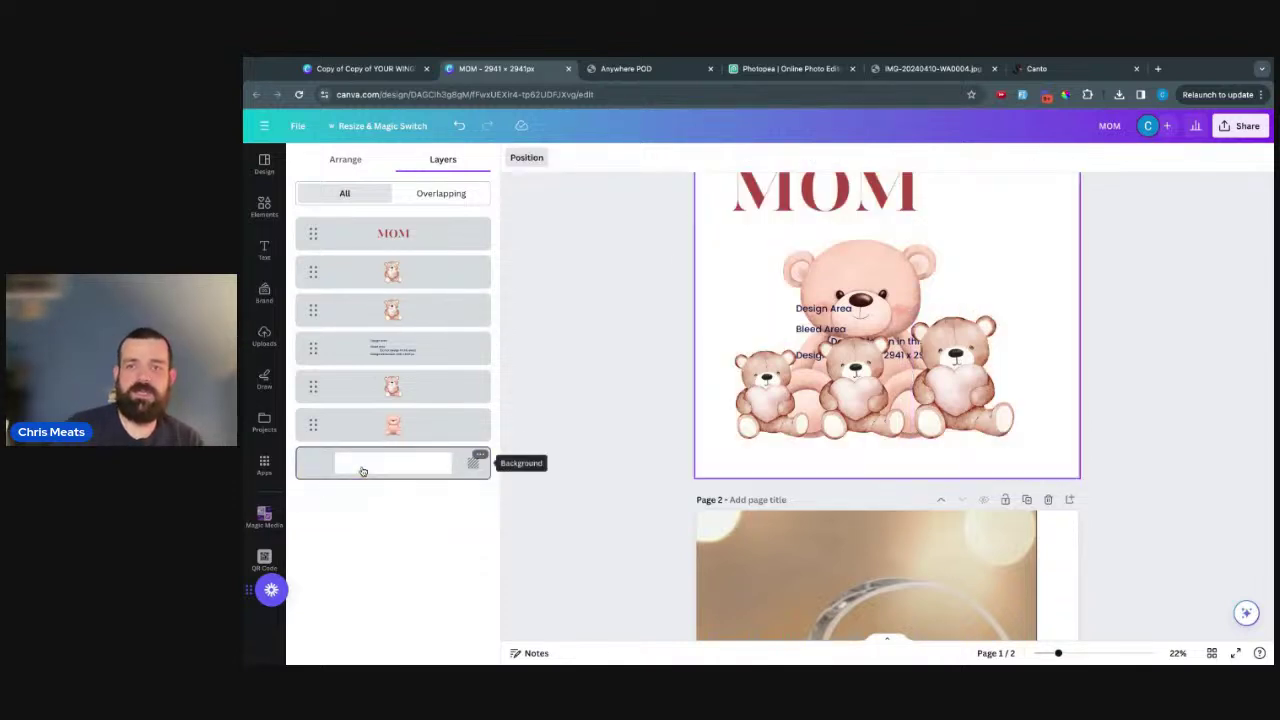
click(311, 474)
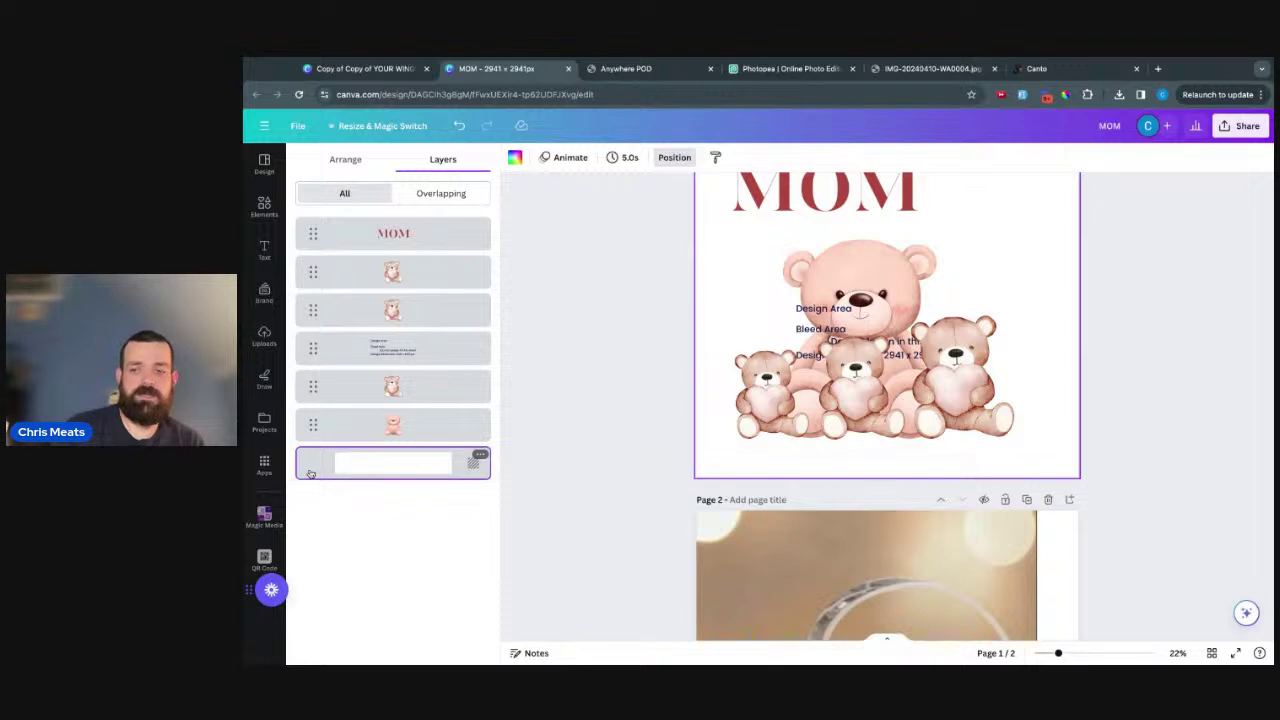
right_click(311, 474)
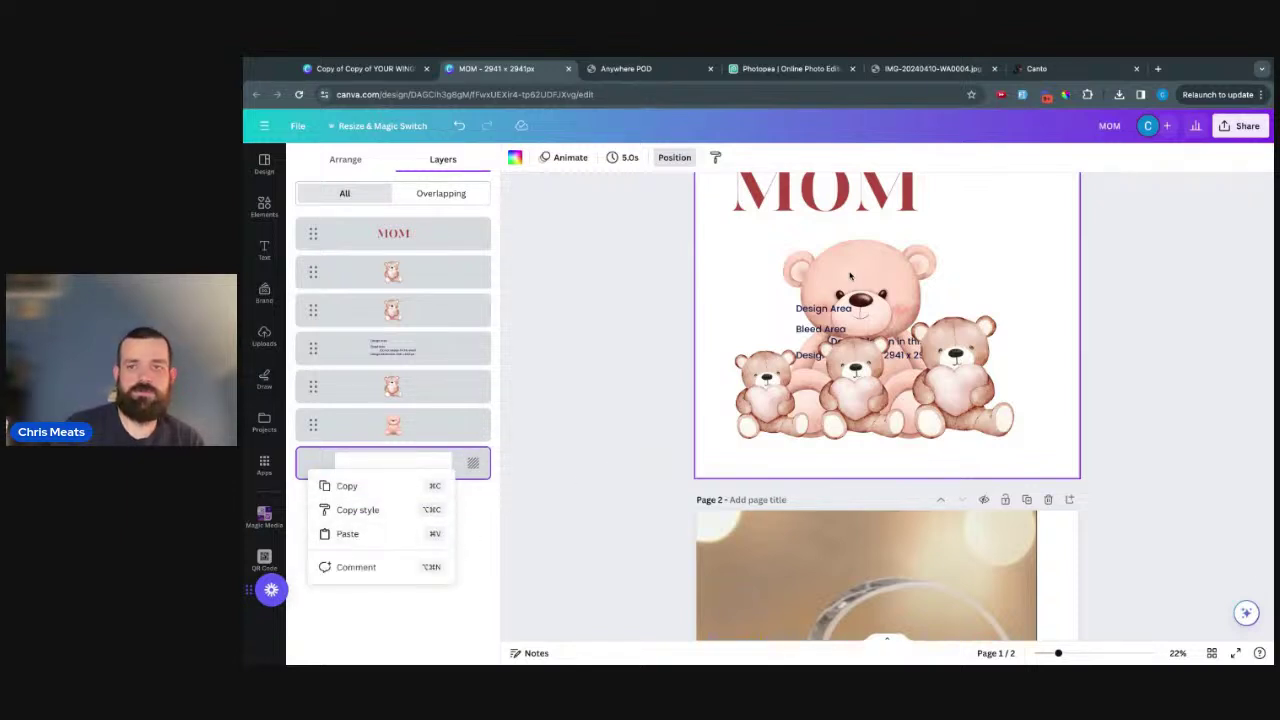
key(Escape)
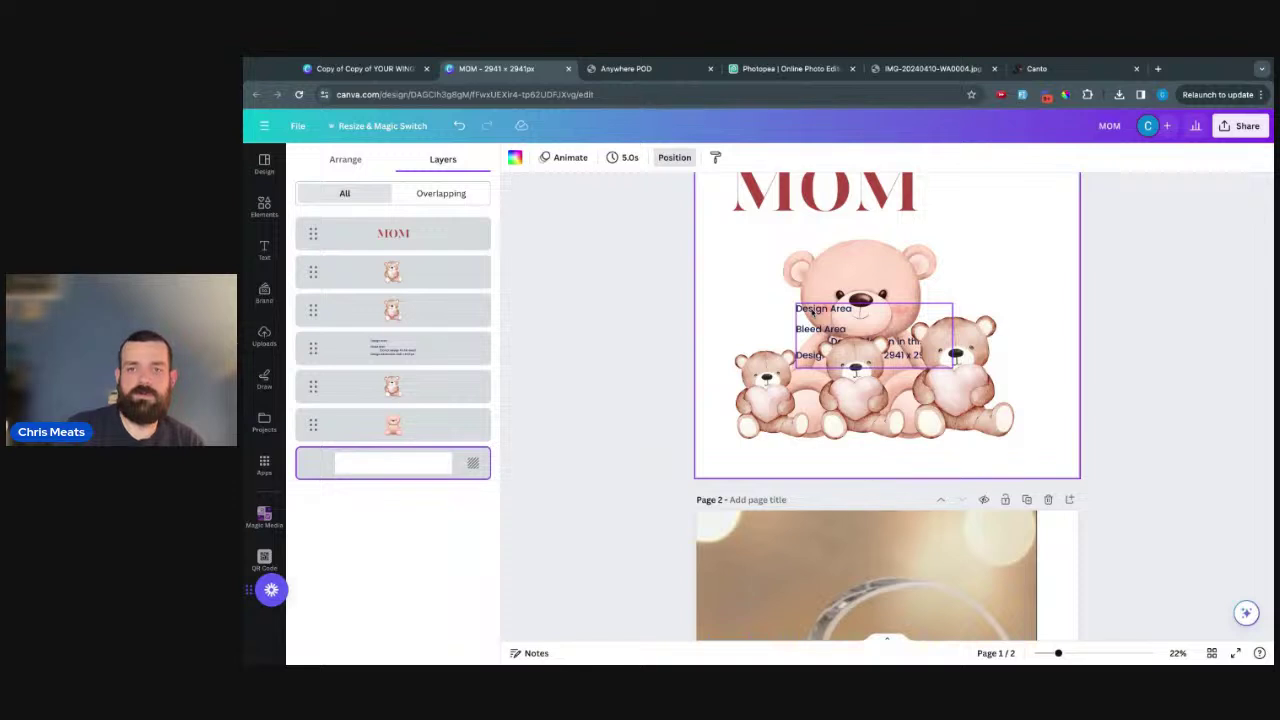
right_click(812, 315)
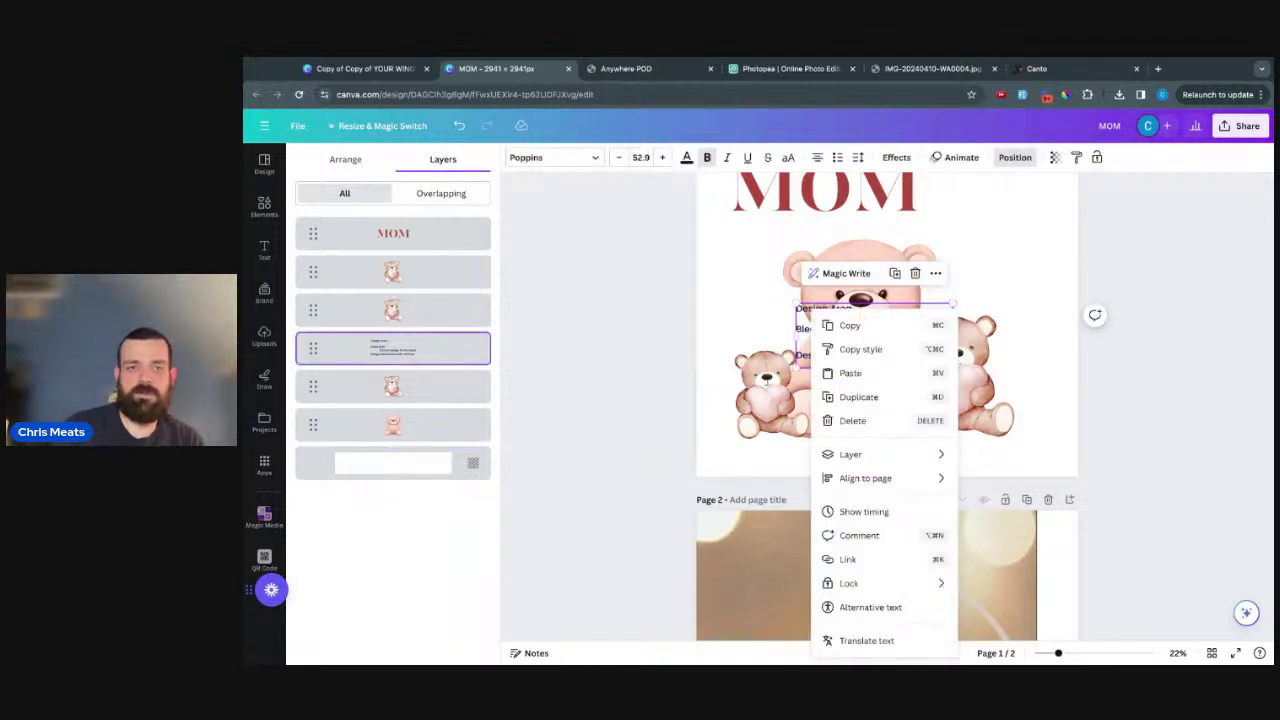
click(850, 420)
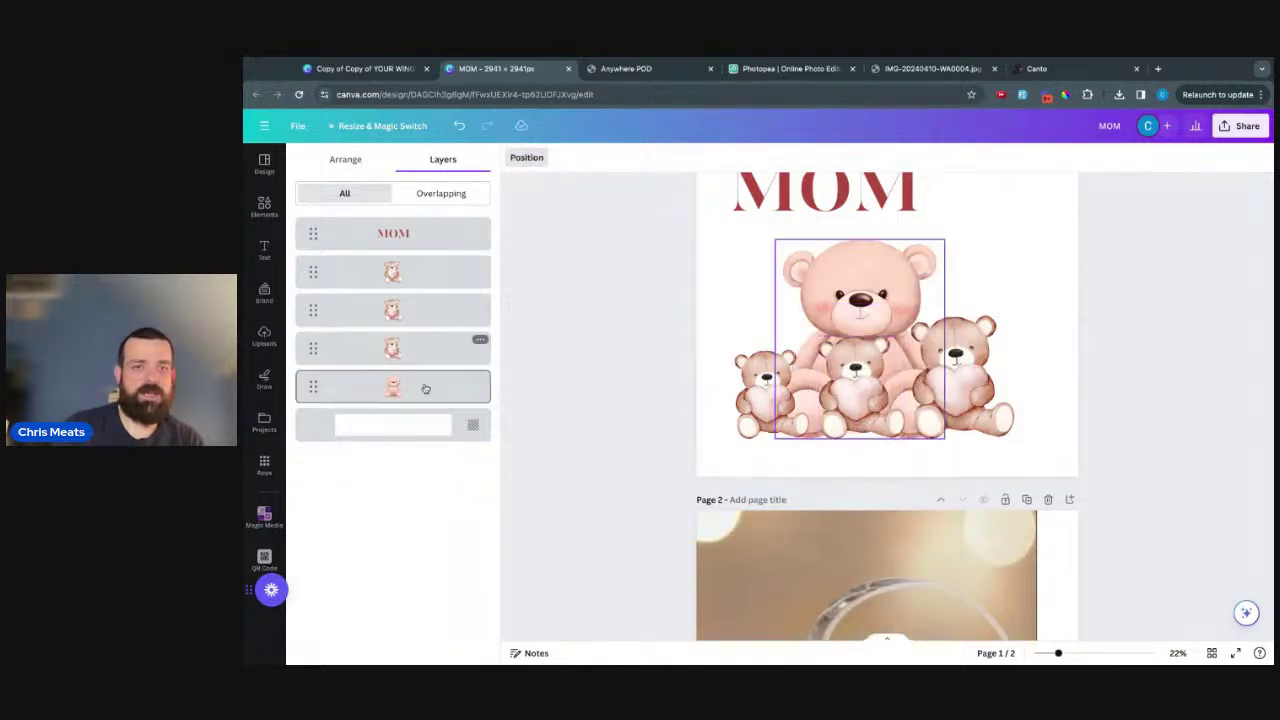
- Review the MOM heading and bear artwork on page 1 against the reference image on page 2
click(474, 427)
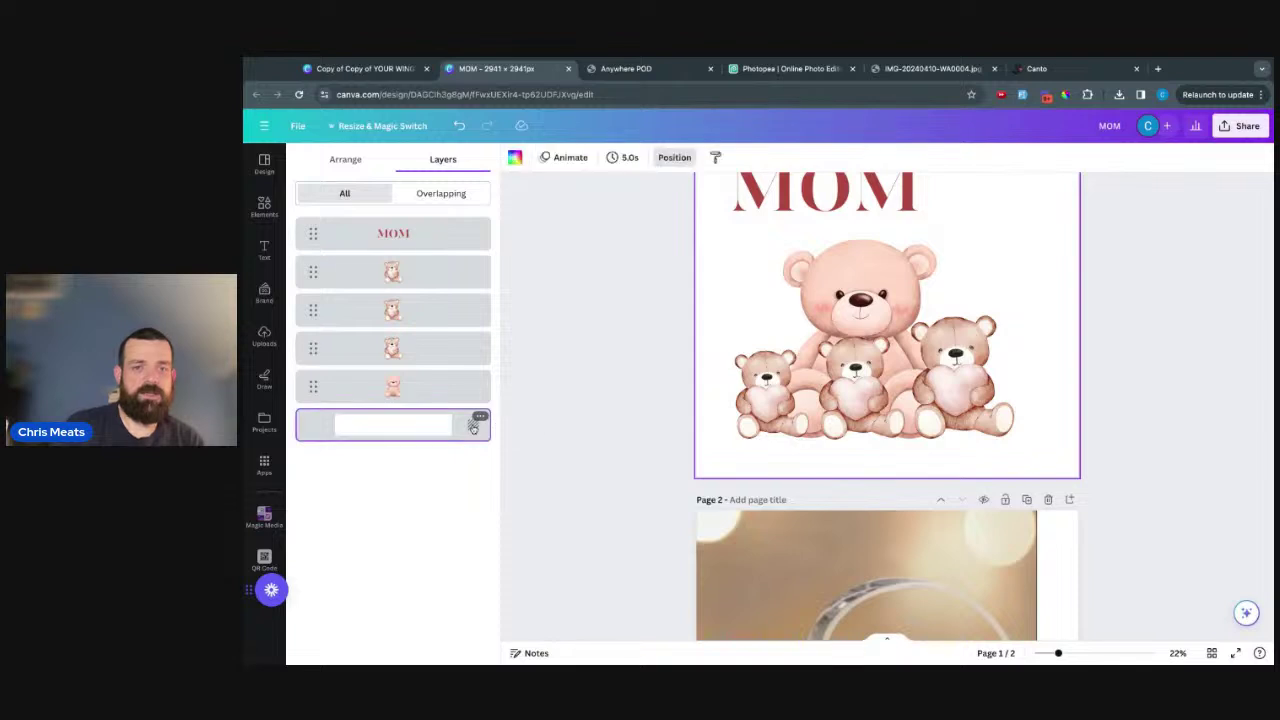
scroll(629, 314, up, 3)
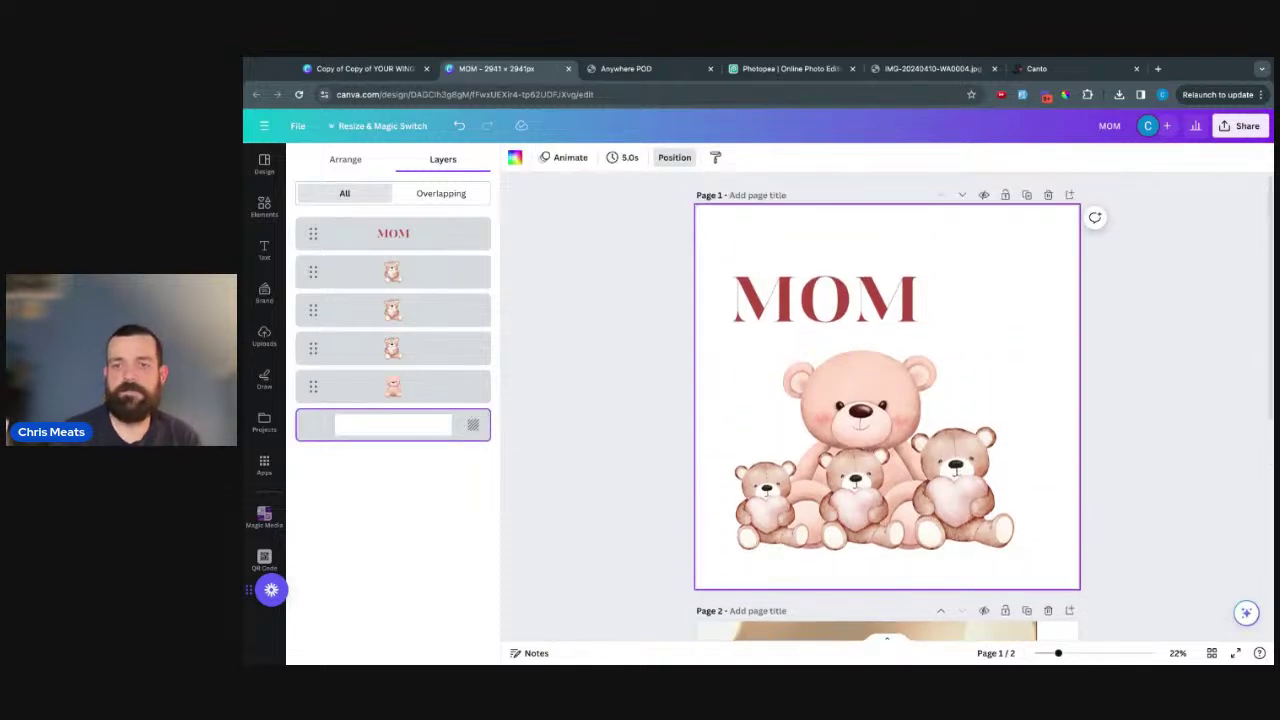
click(1181, 392)
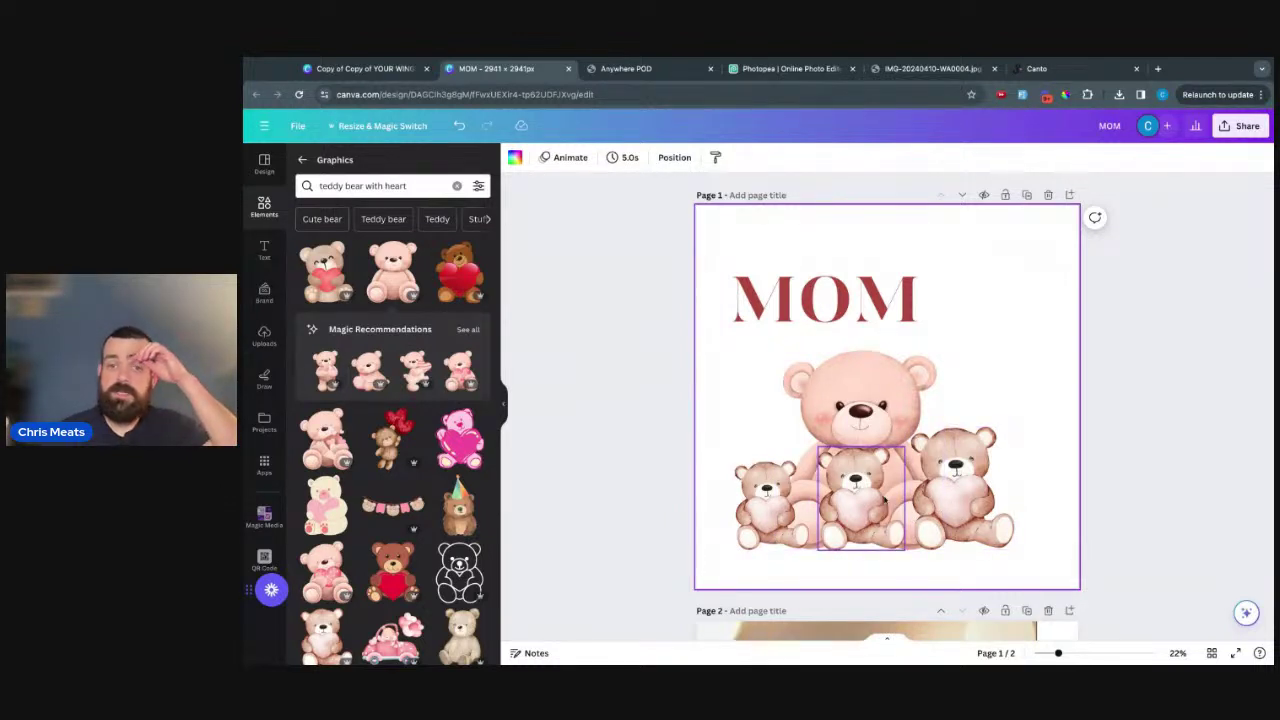
scroll(648, 434, down, 5)
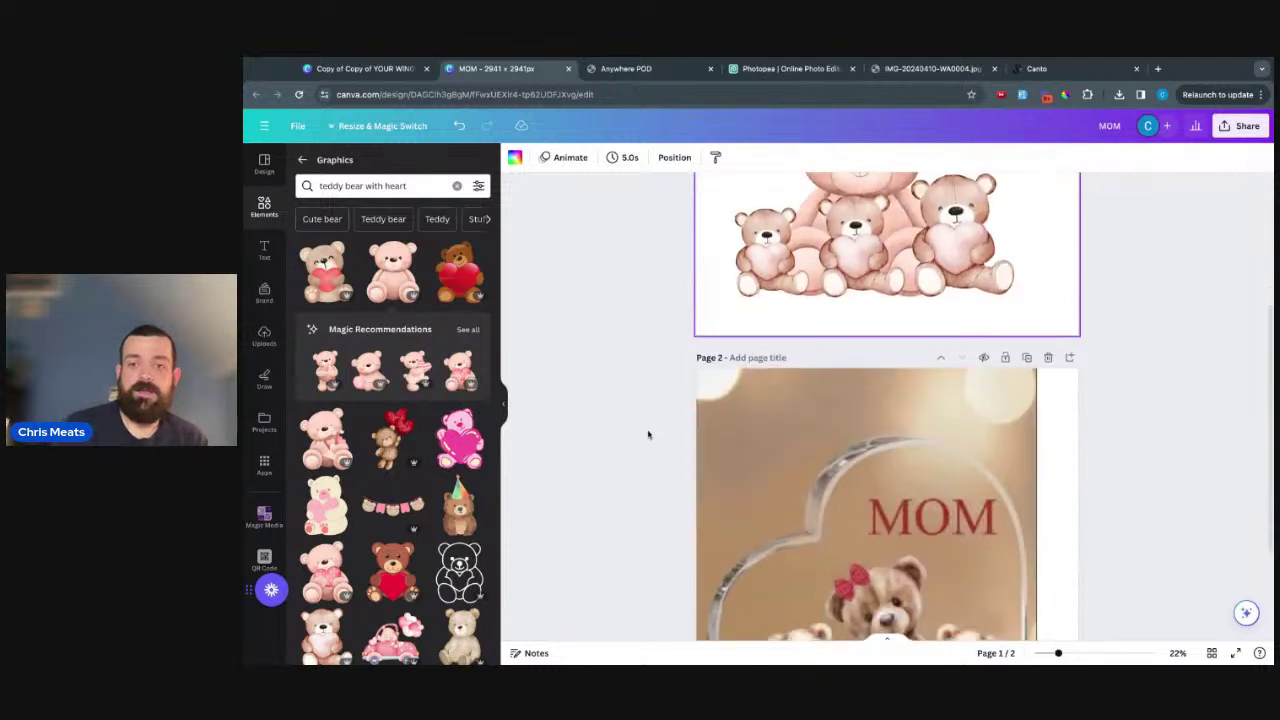
- Download only page 1 of the MOM design as a PNG at 2,941 × 2,941 px with a transparent background
scroll(648, 434, down, 2)
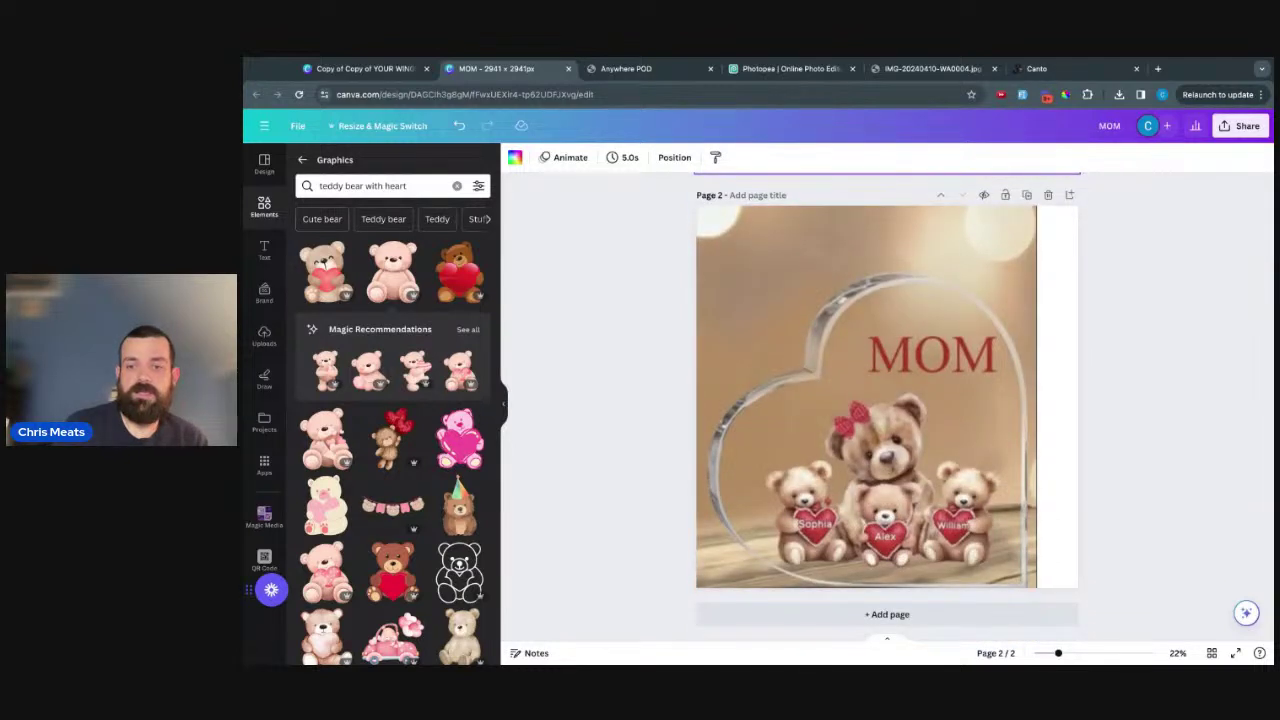
scroll(648, 434, up, 2)
scroll(953, 301, up, 4)
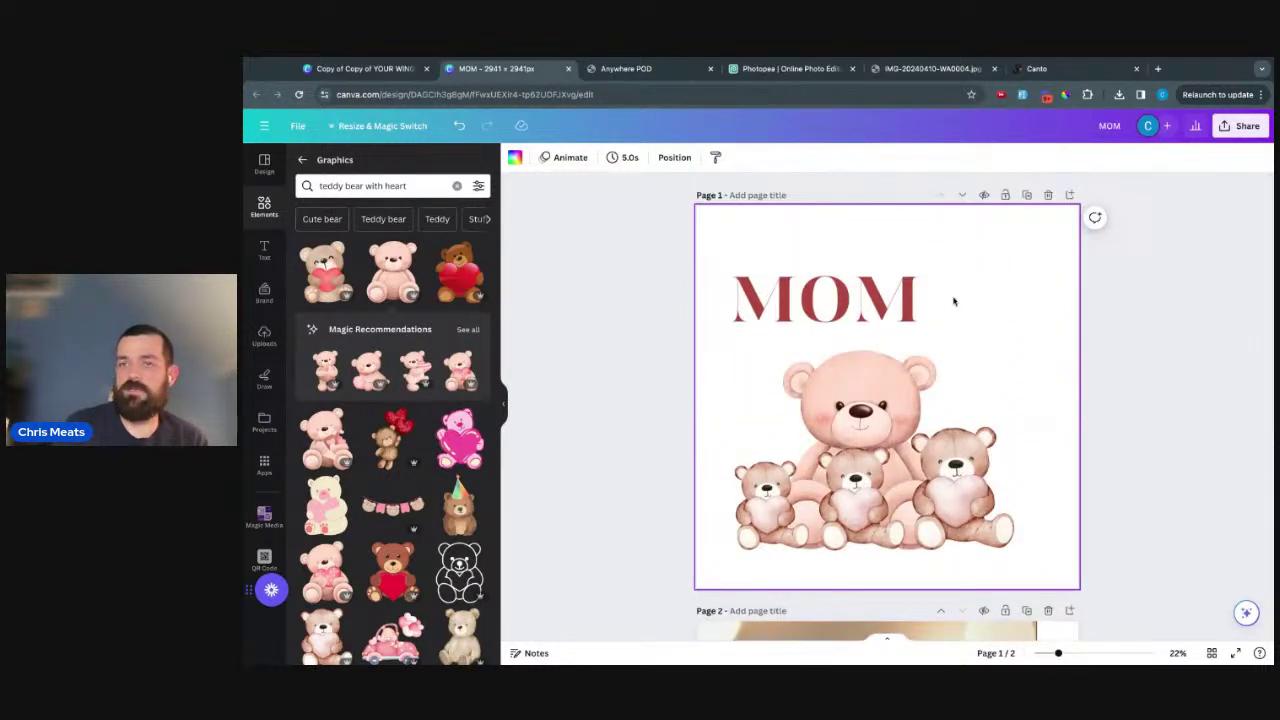
click(1240, 126)
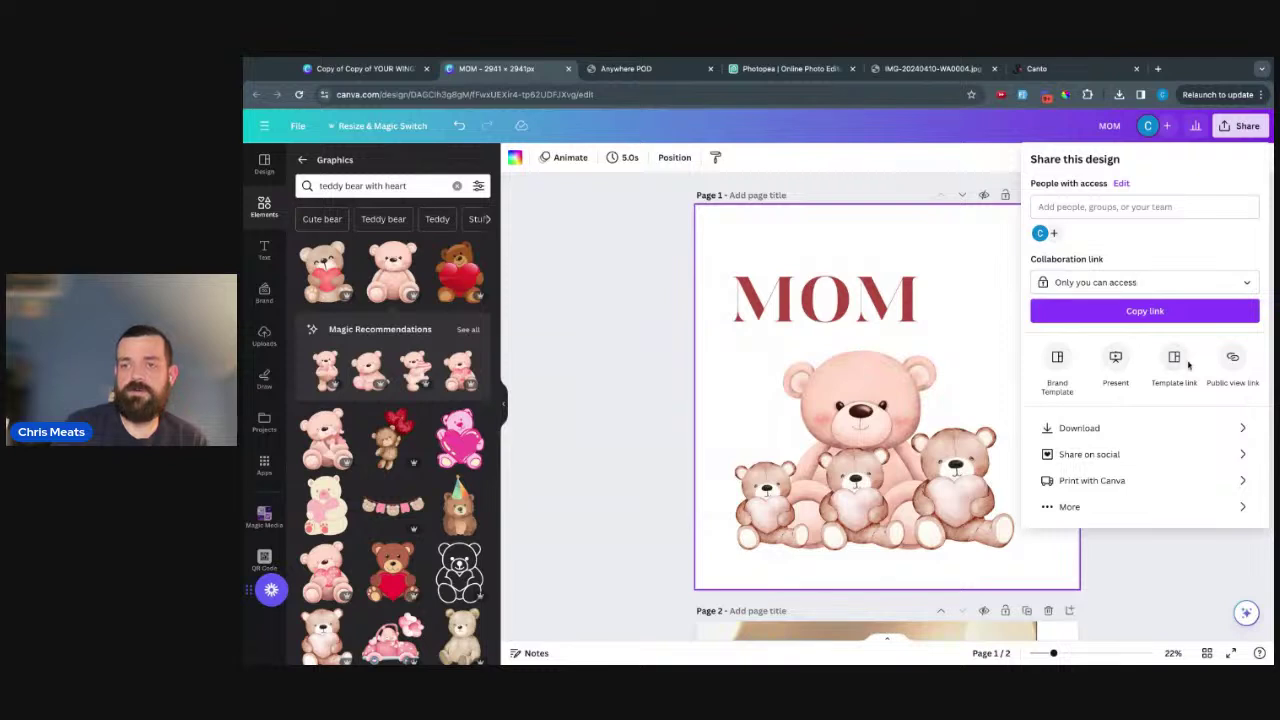
click(1120, 428)
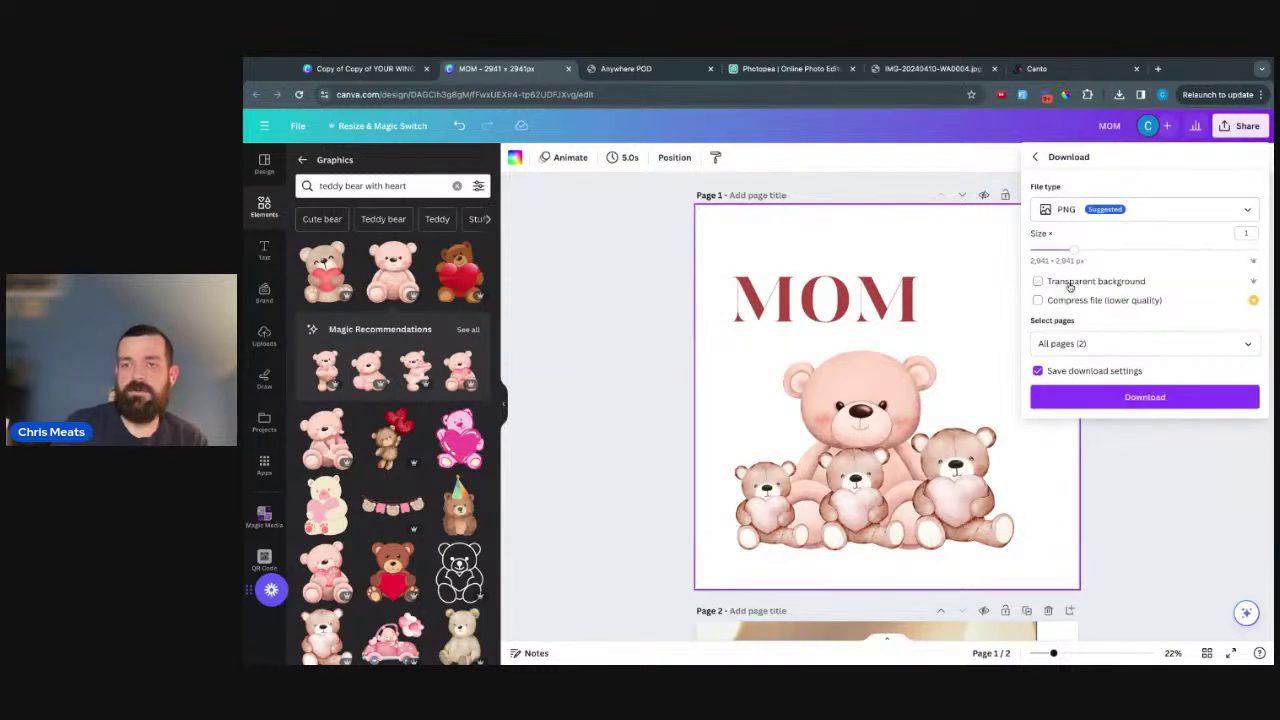
click(1233, 340)
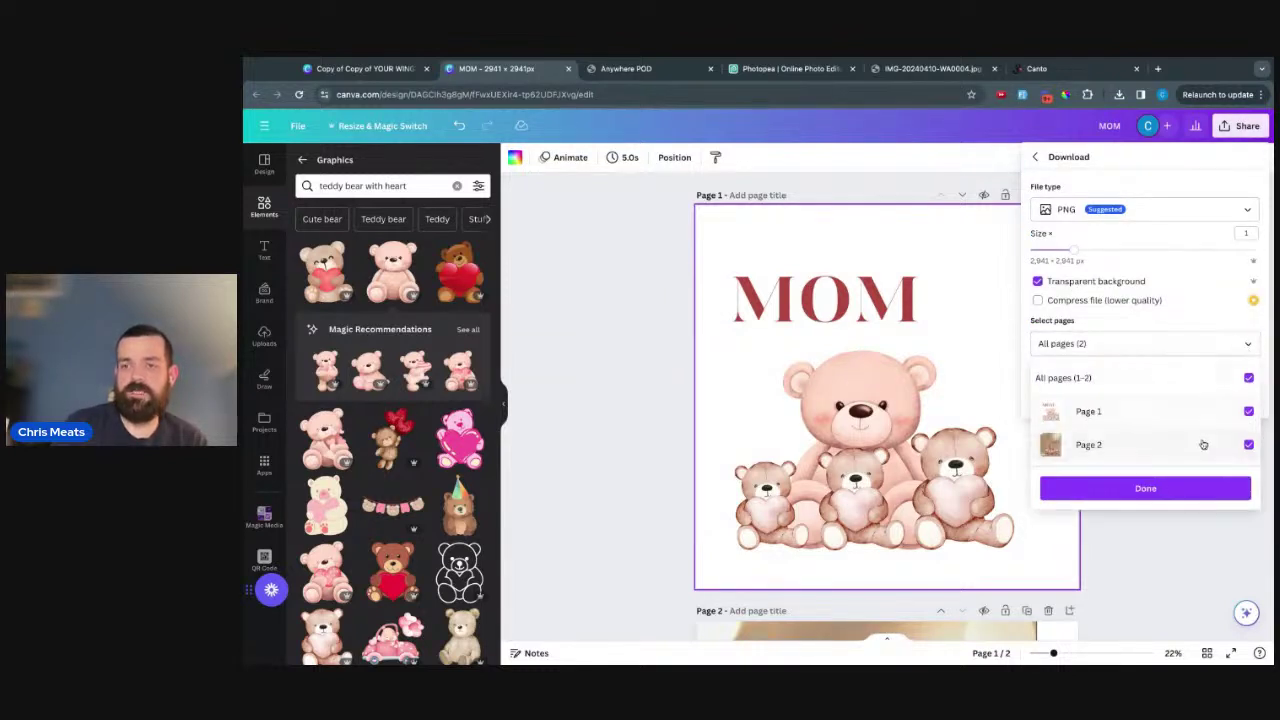
click(1248, 443)
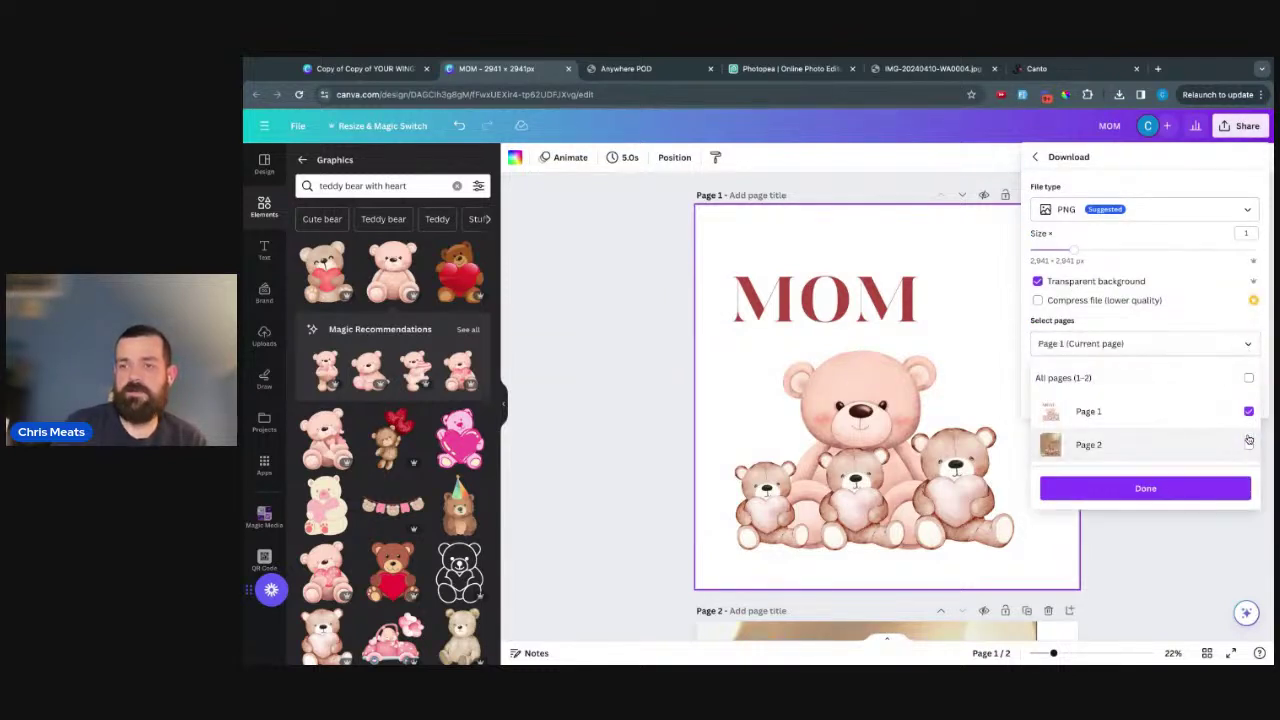
click(1111, 496)
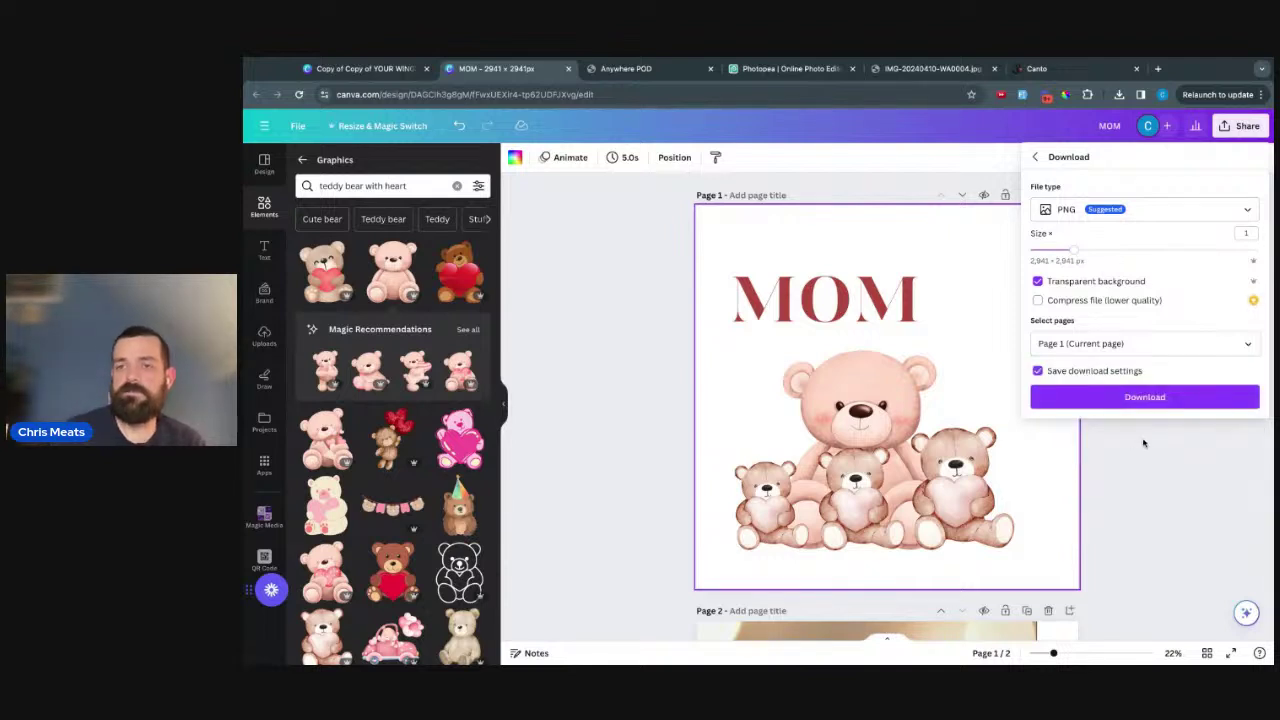
click(1102, 400)
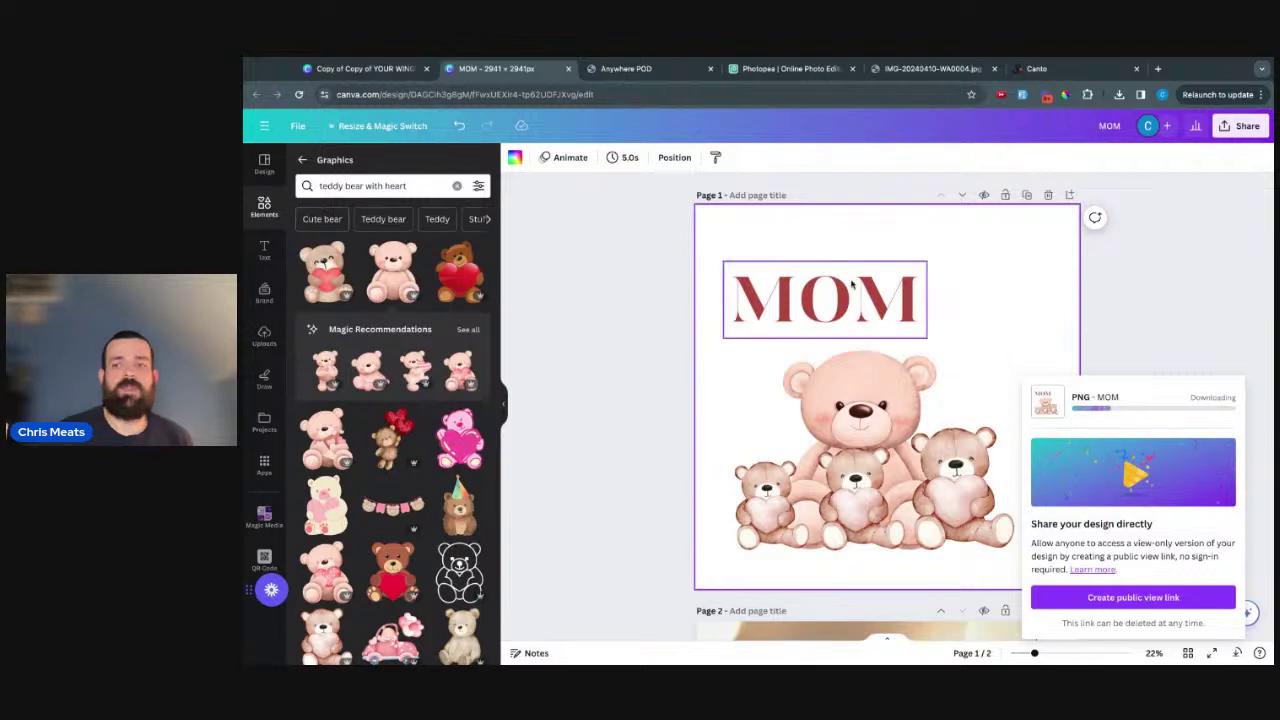
- Switch to the Anywhere POD designer, add MOM.png as an image layer on the Acrylic Heart Plaque, and fit it to the full design area
click(632, 69)
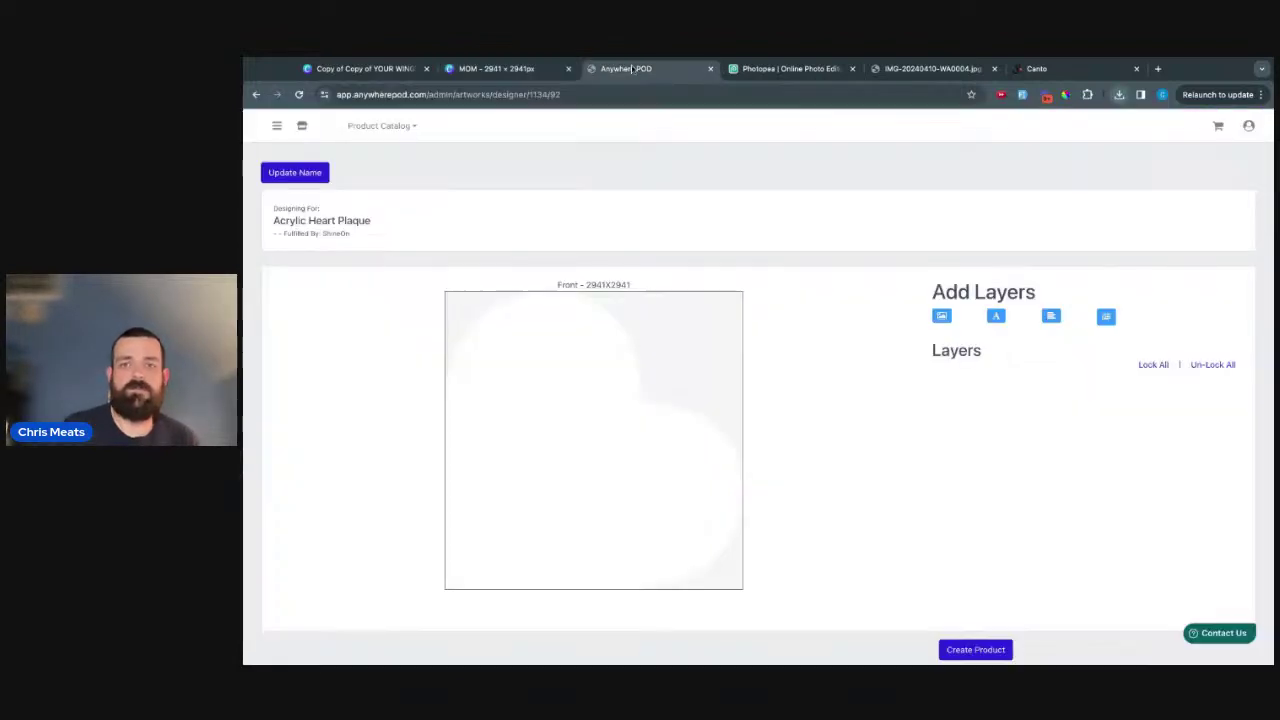
click(942, 317)
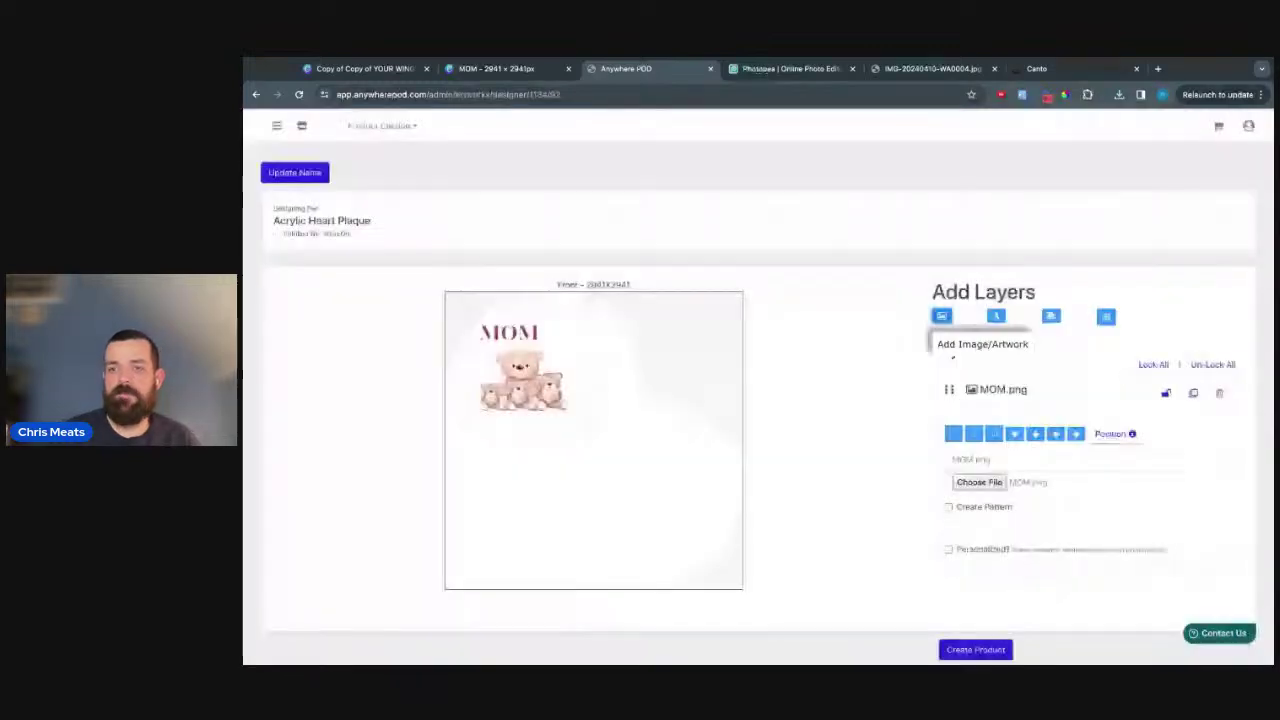
click(955, 436)
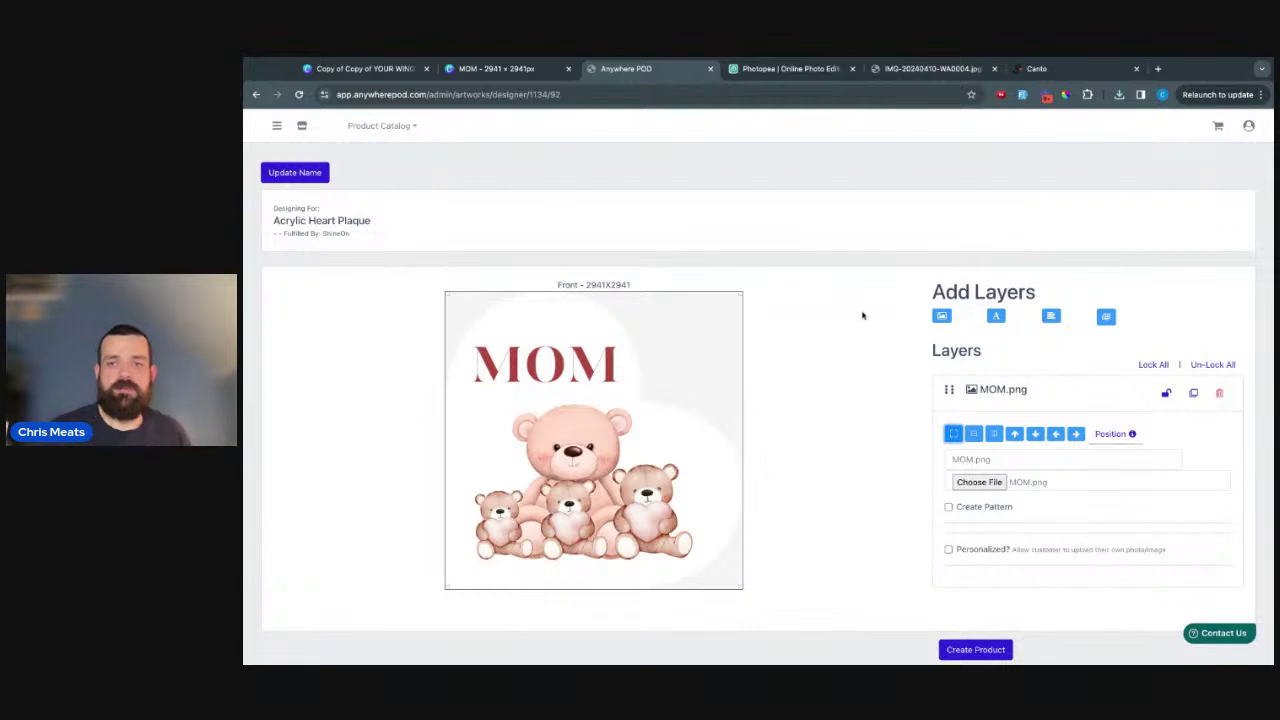
- Add a text layer and fit it inside the heart held by the left small bear
click(996, 316)
drag(625, 440, 517, 533)
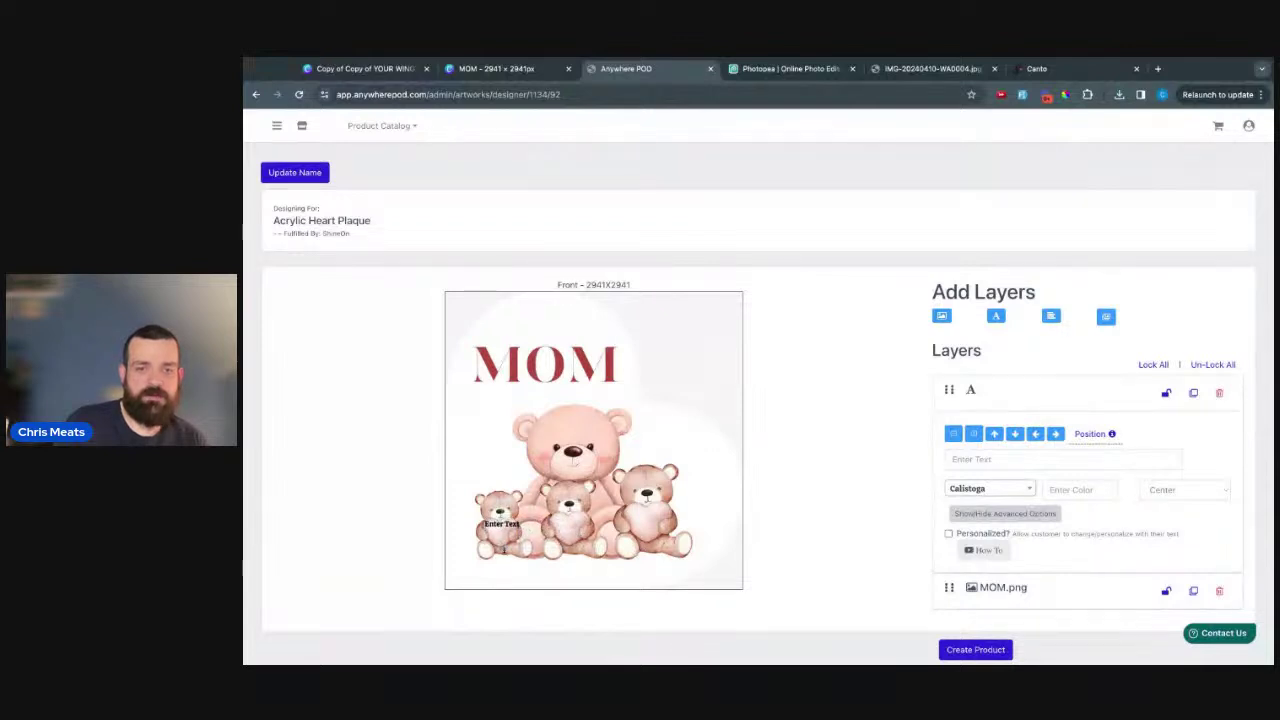
drag(504, 524, 505, 527)
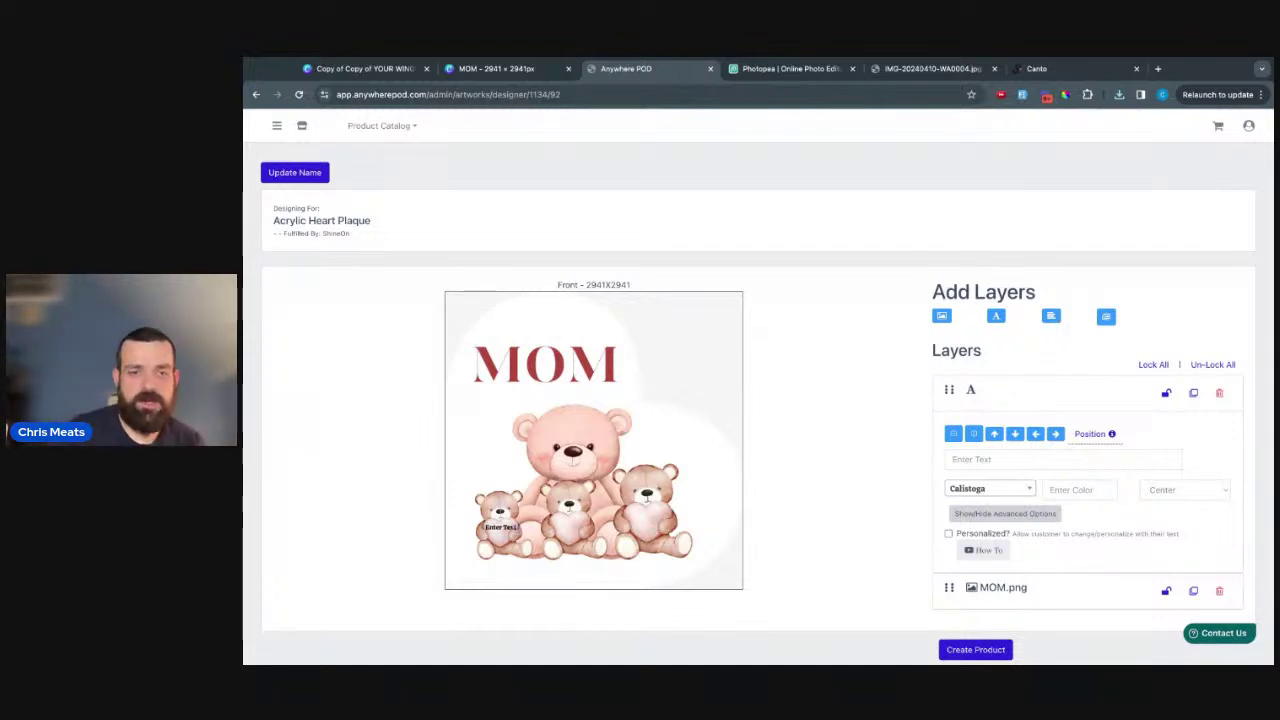
- Compare the page 1 artwork with the page 2 reference in the Canva MOM design and return to the Anywhere POD designer
click(362, 68)
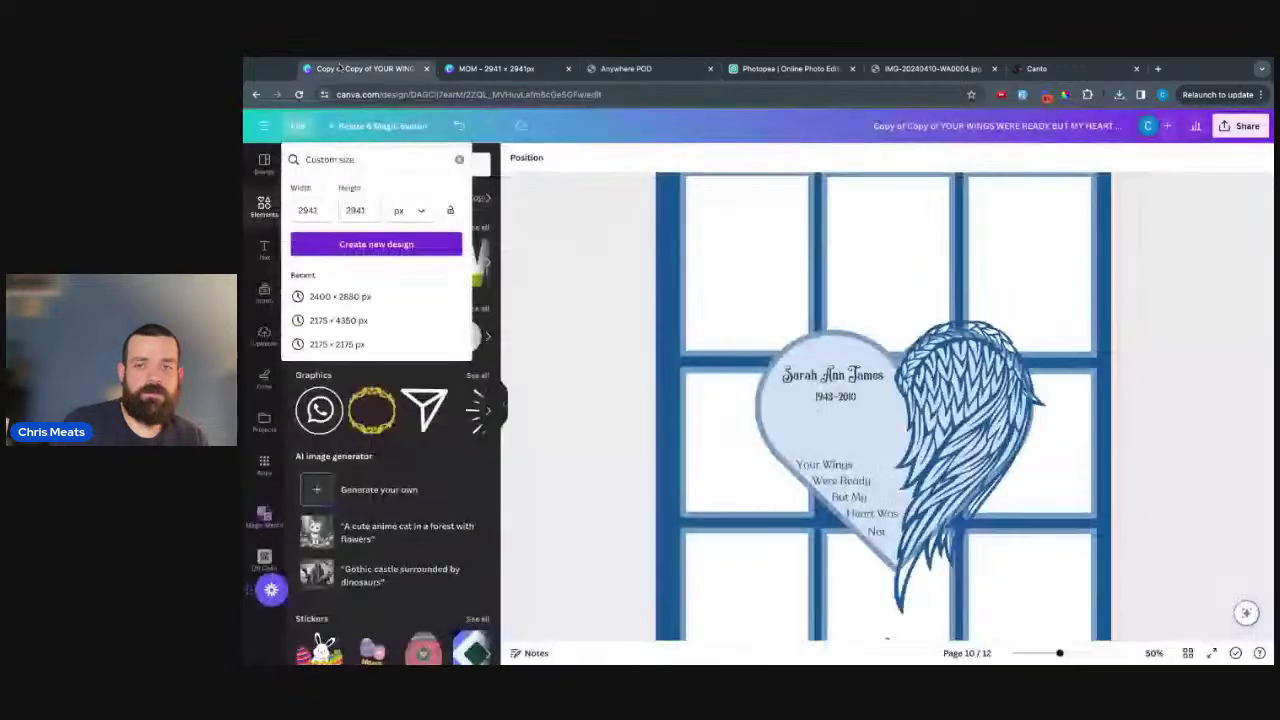
click(487, 69)
scroll(808, 461, down, 5)
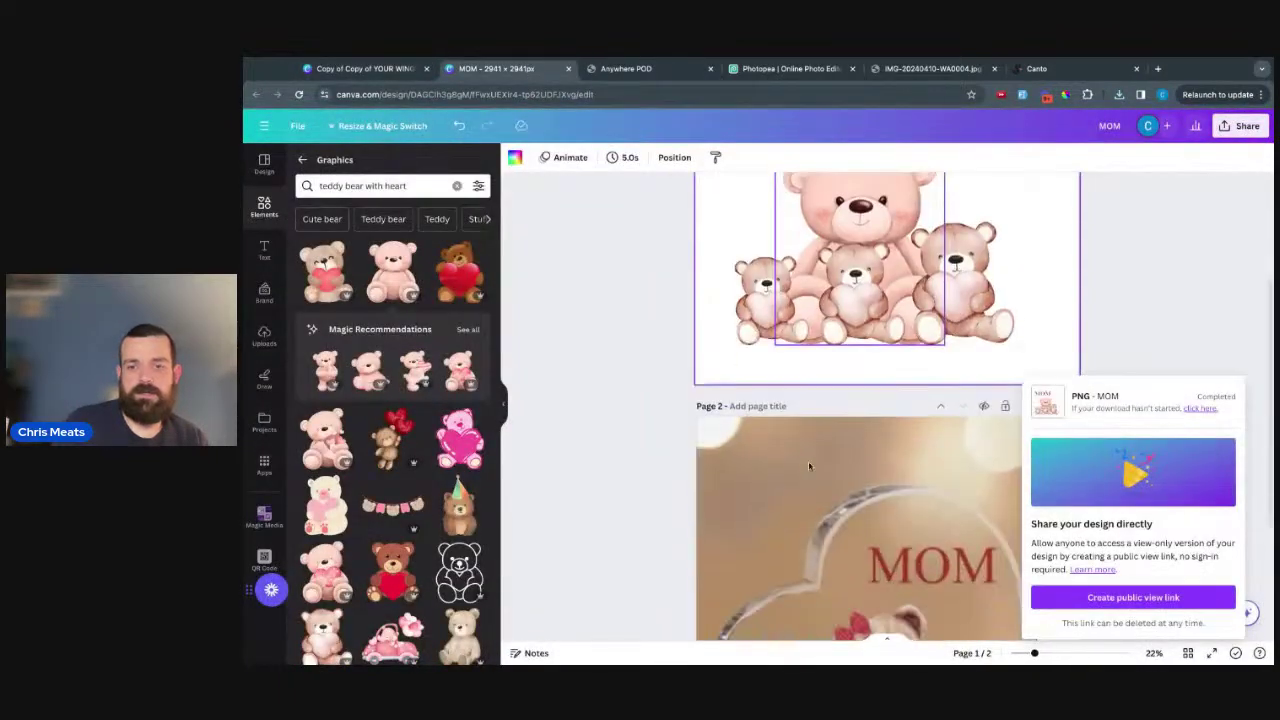
scroll(808, 461, down, 3)
scroll(808, 461, up, 5)
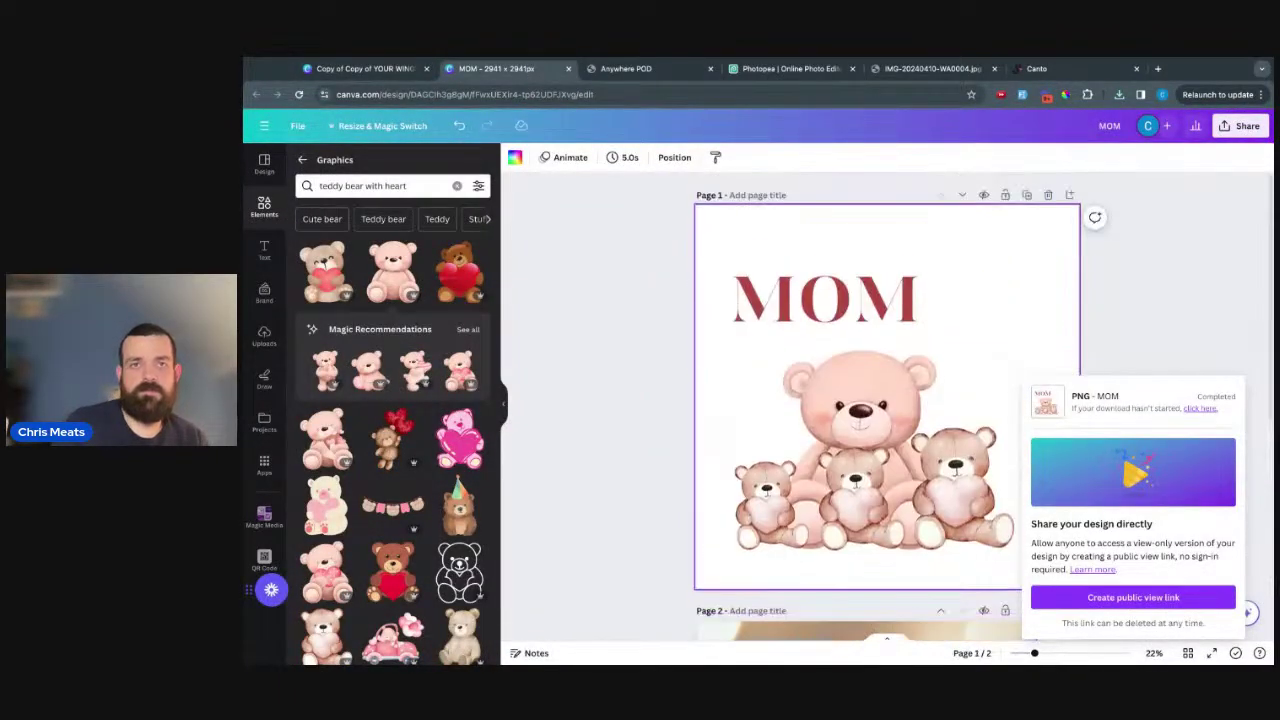
click(604, 68)
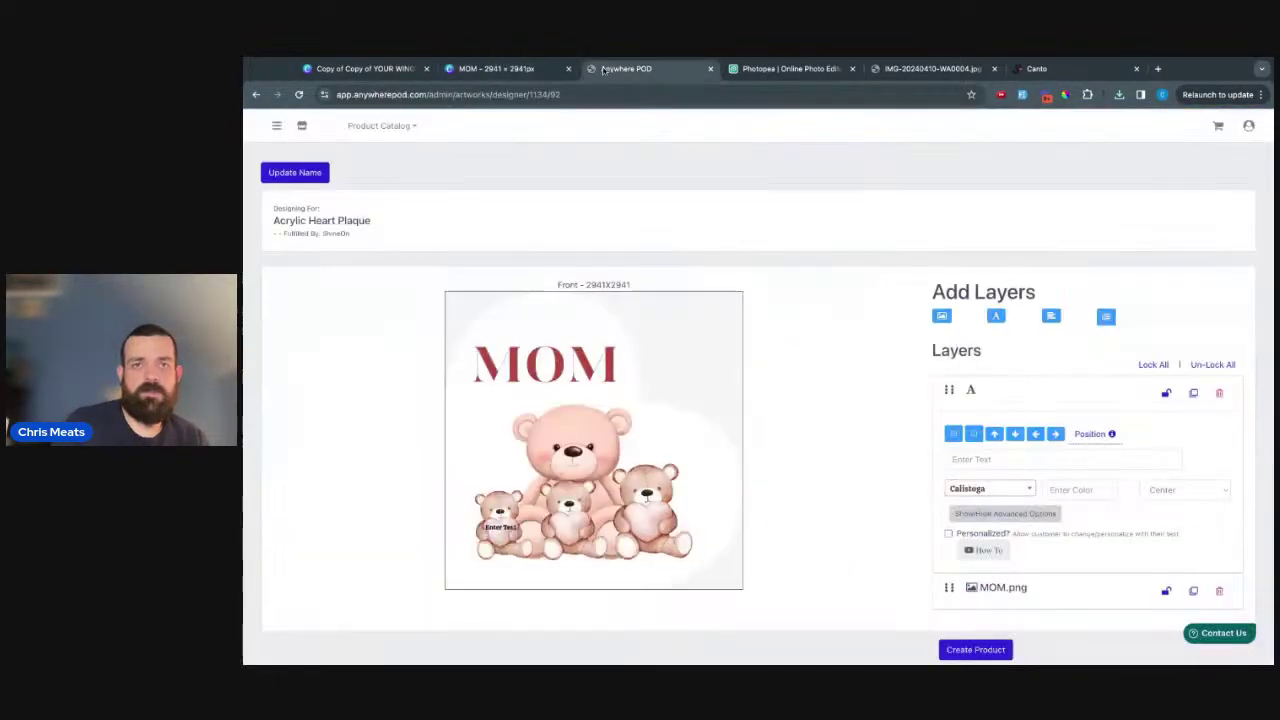
- Color the left bear's text layer with the red sampled from the MOM heading, #af493f
click(1110, 487)
click(1105, 383)
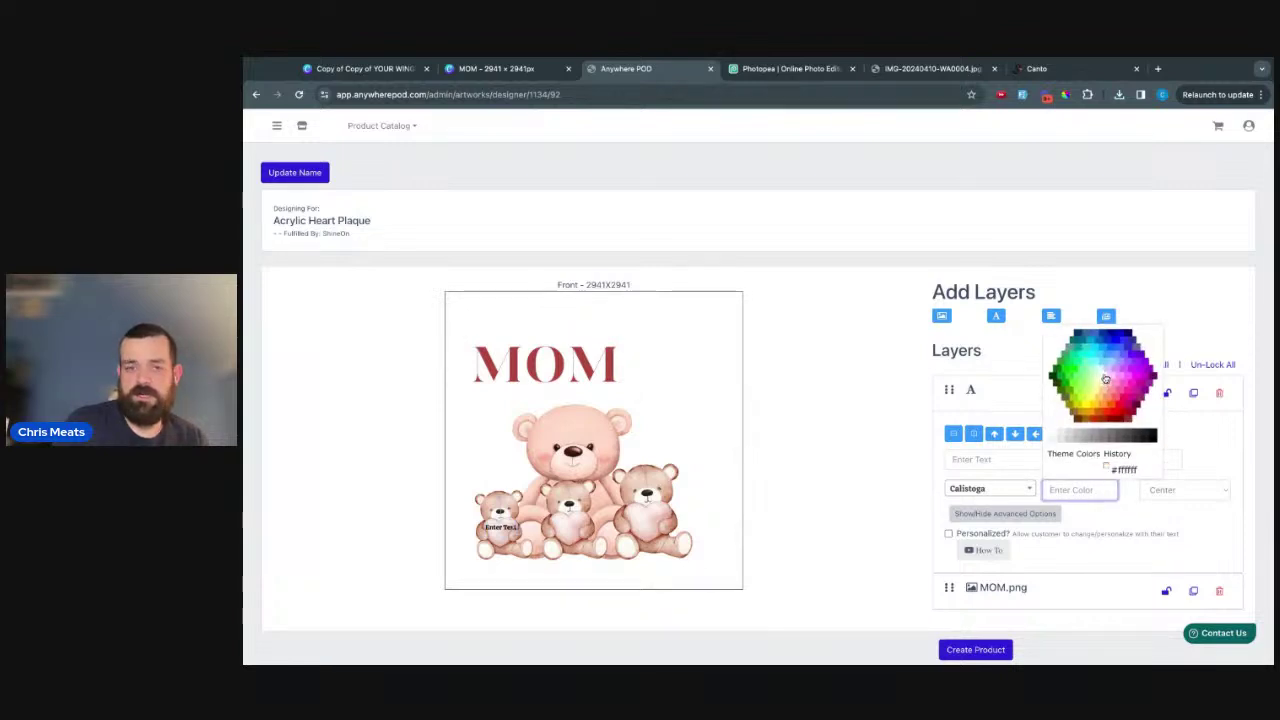
drag(1076, 489, 1048, 489)
key(BackSpace)
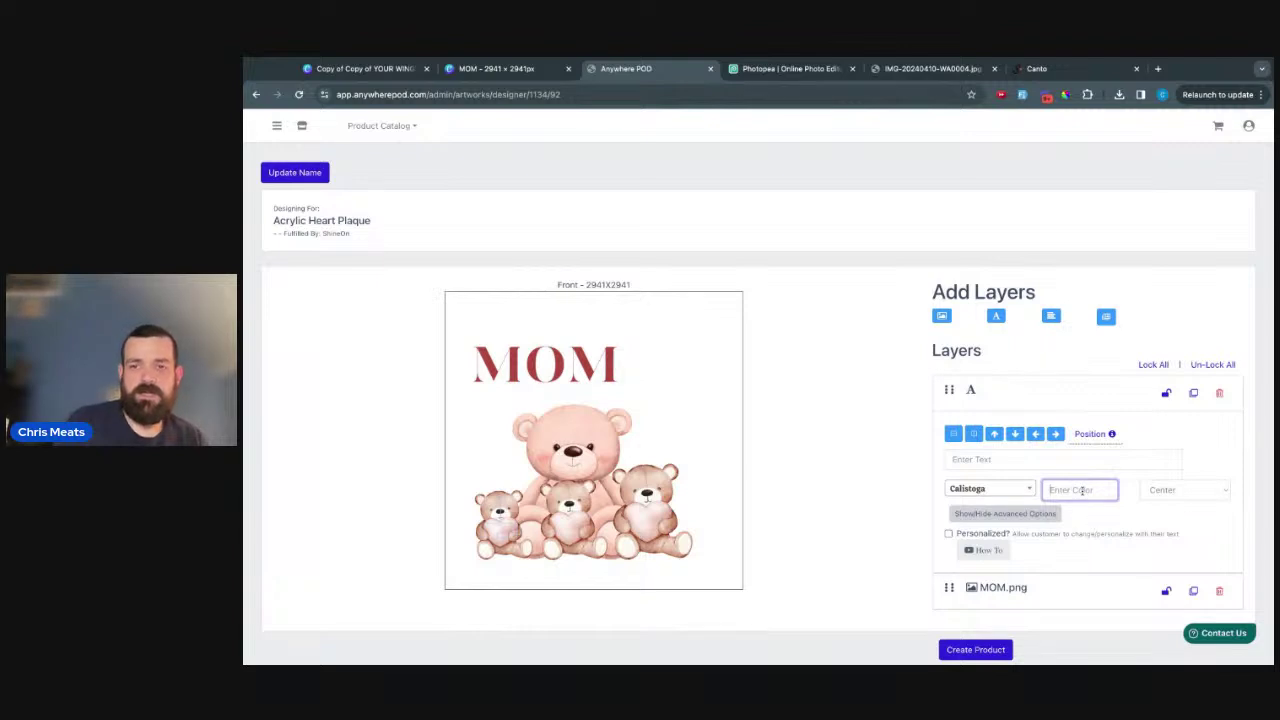
click(579, 350)
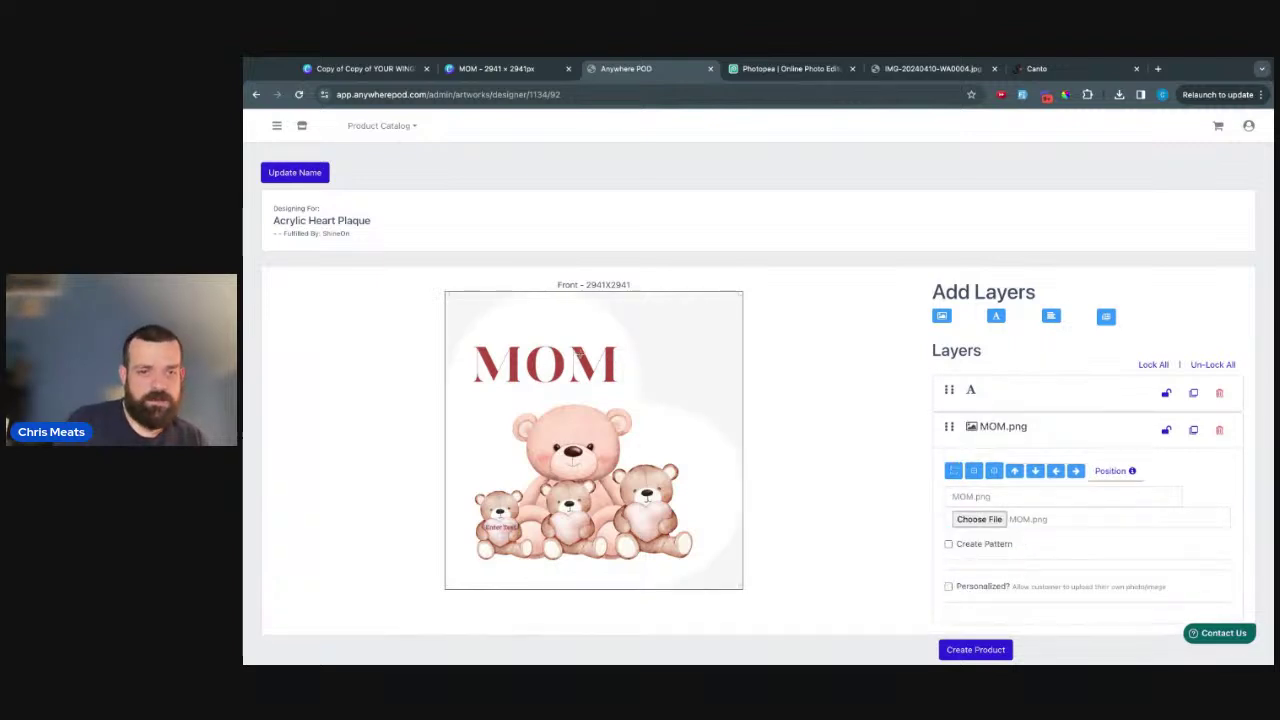
- Enter a sample child's first name in the left bear's text layer and make the text personalizable by customers
click(1000, 393)
click(1004, 459)
text(Jack)
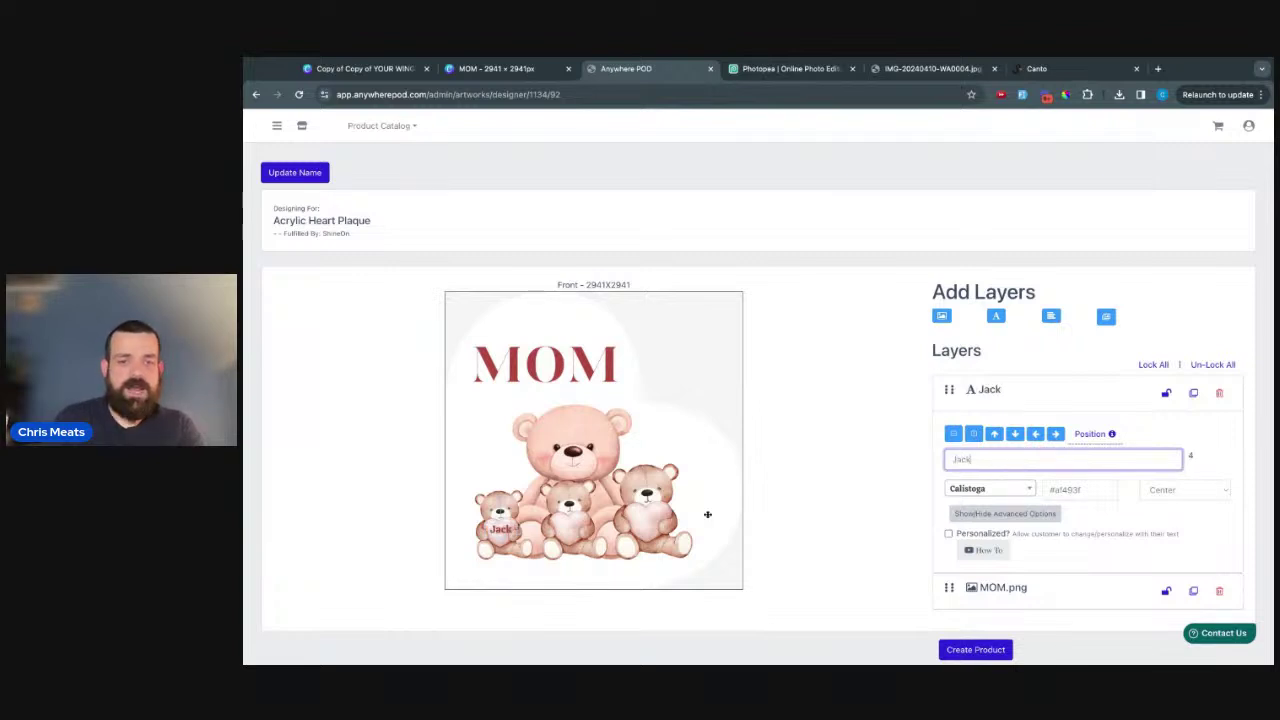
click(949, 534)
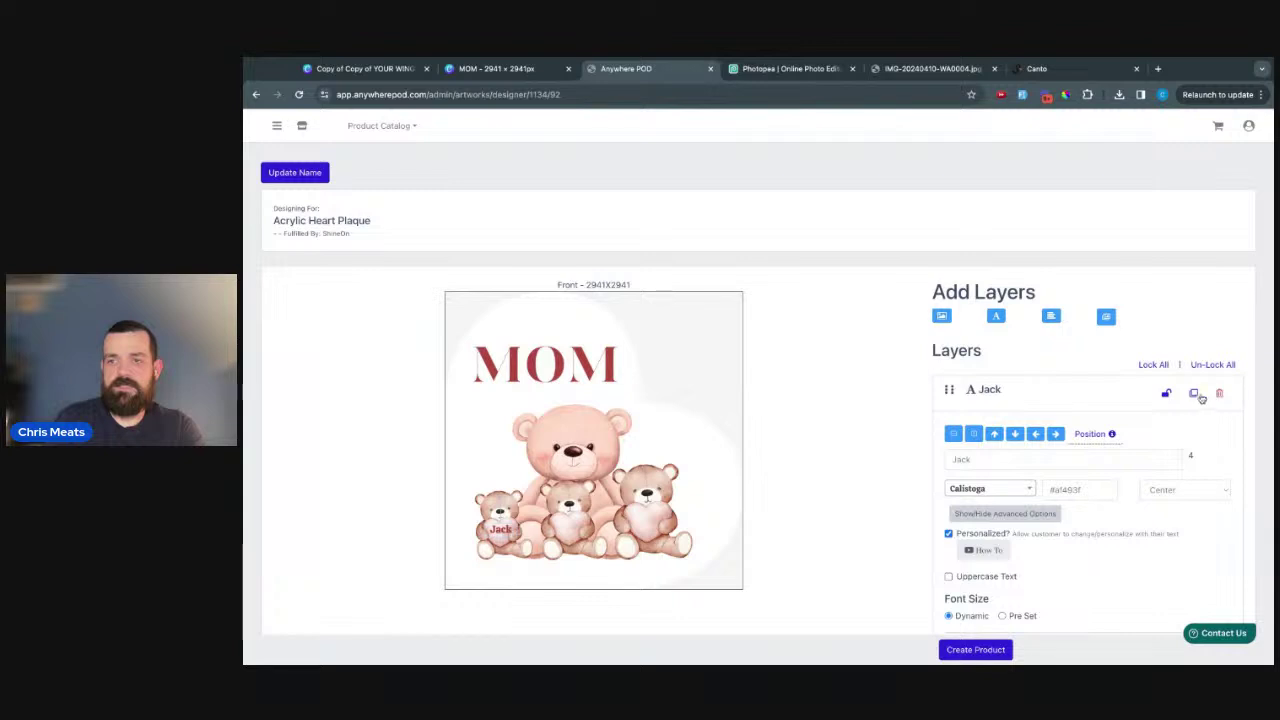
- Duplicate the name layer, fit the copy to the middle bear's heart, and color it the MOM heading's red, #af493f
click(1195, 394)
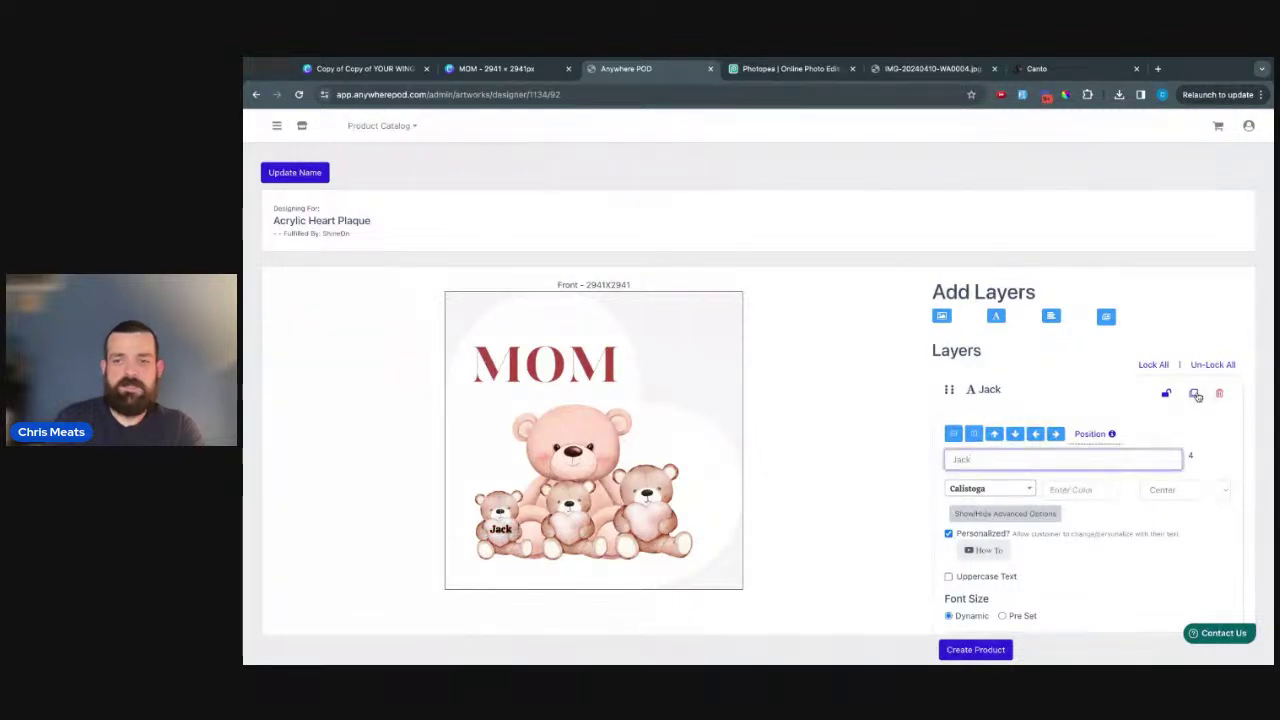
click(497, 532)
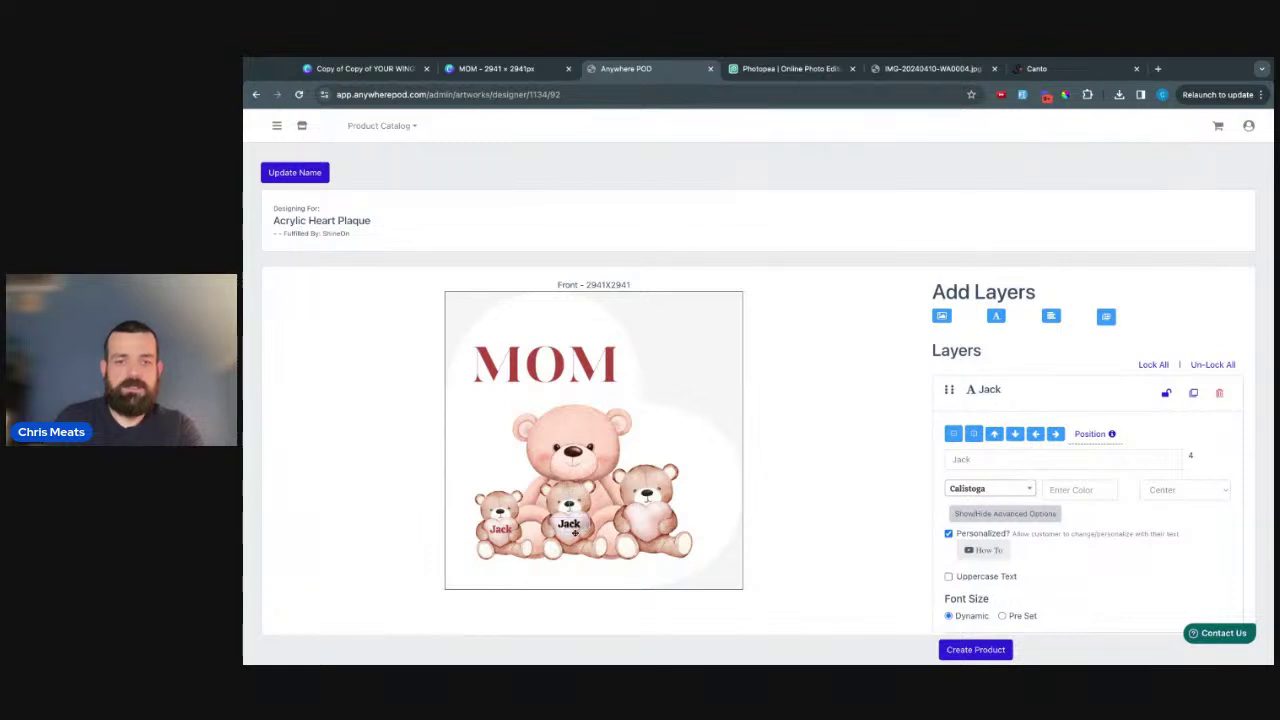
drag(570, 535, 570, 537)
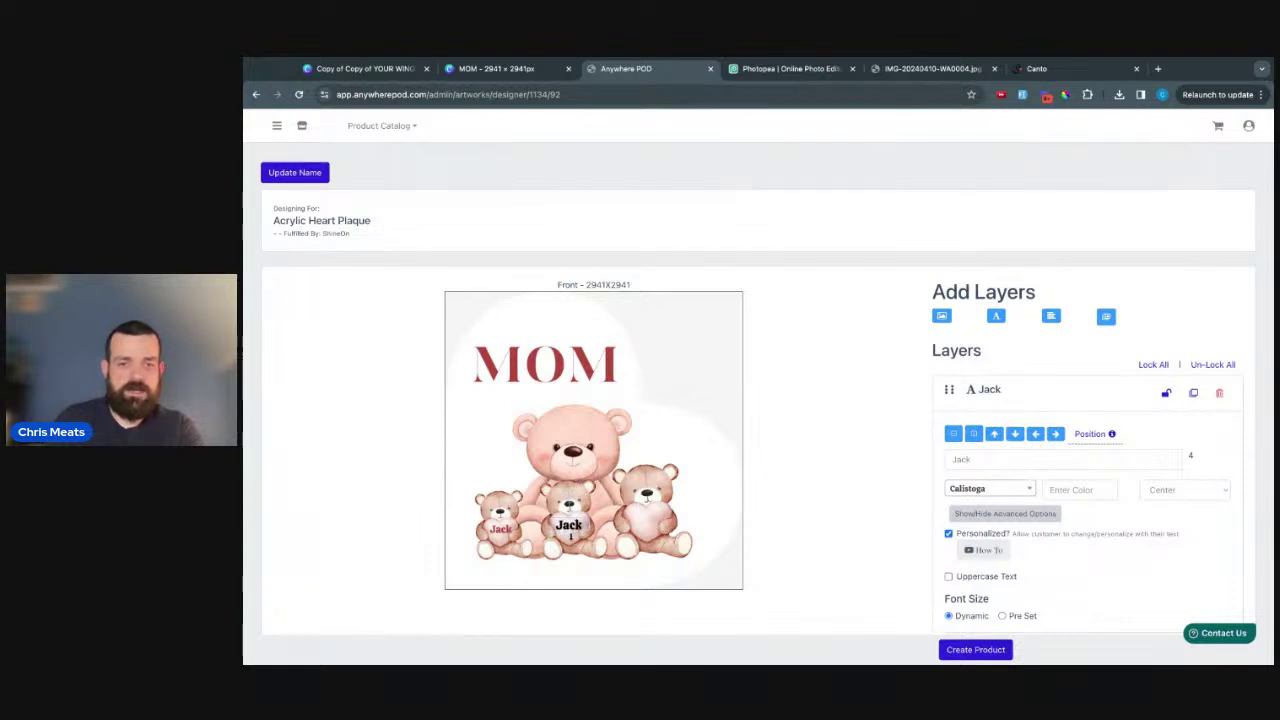
click(1077, 487)
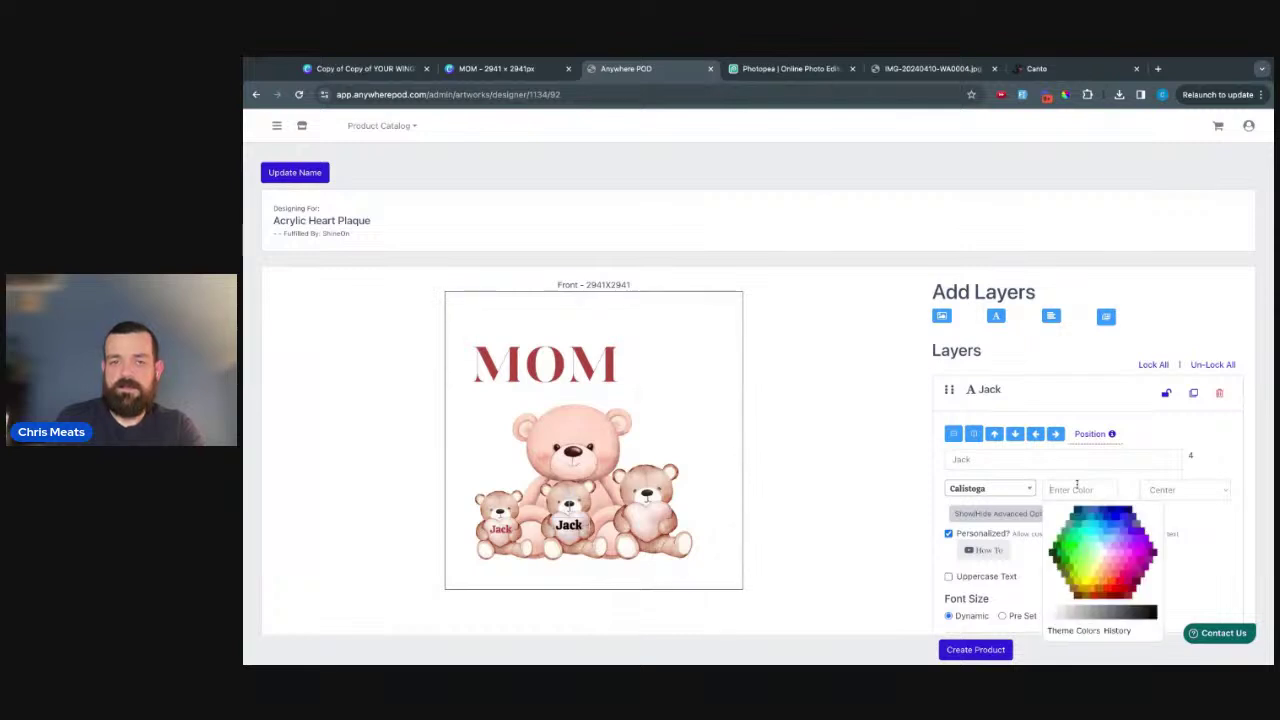
click(509, 359)
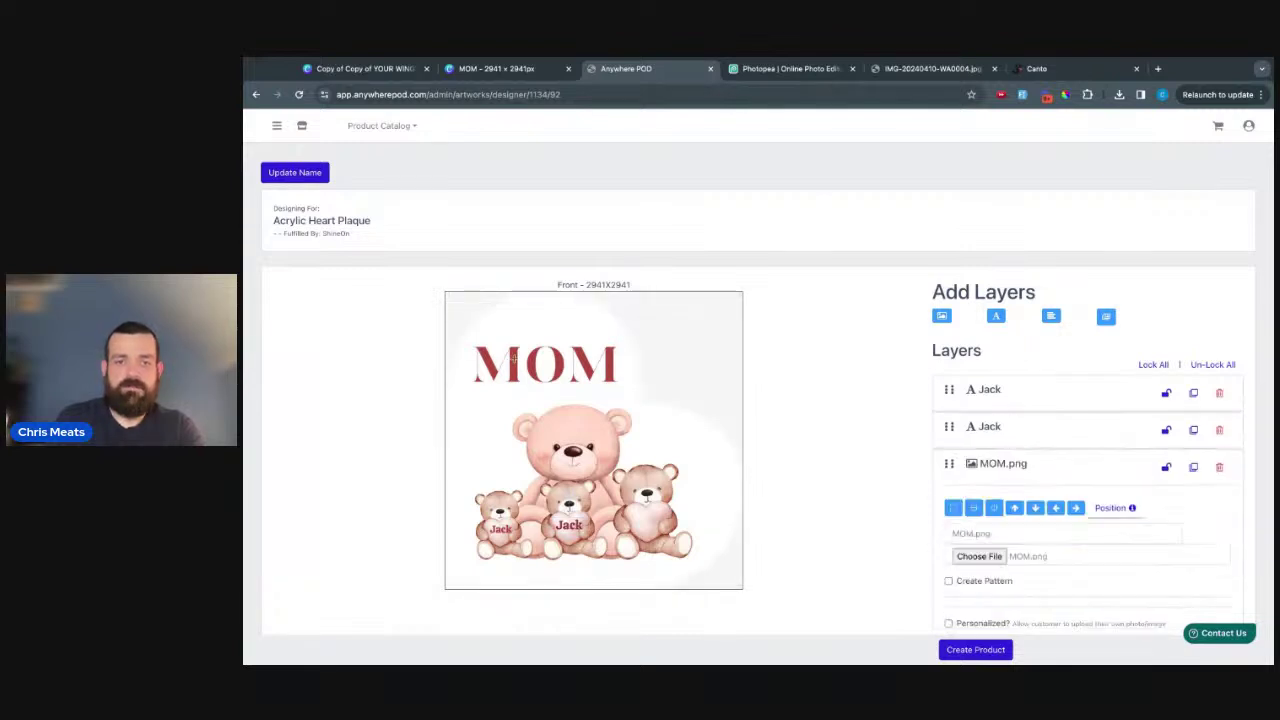
- Replace the text on the middle bear's heart with a second child's first name
click(996, 428)
click(988, 392)
double_click(990, 460)
text(Marry)
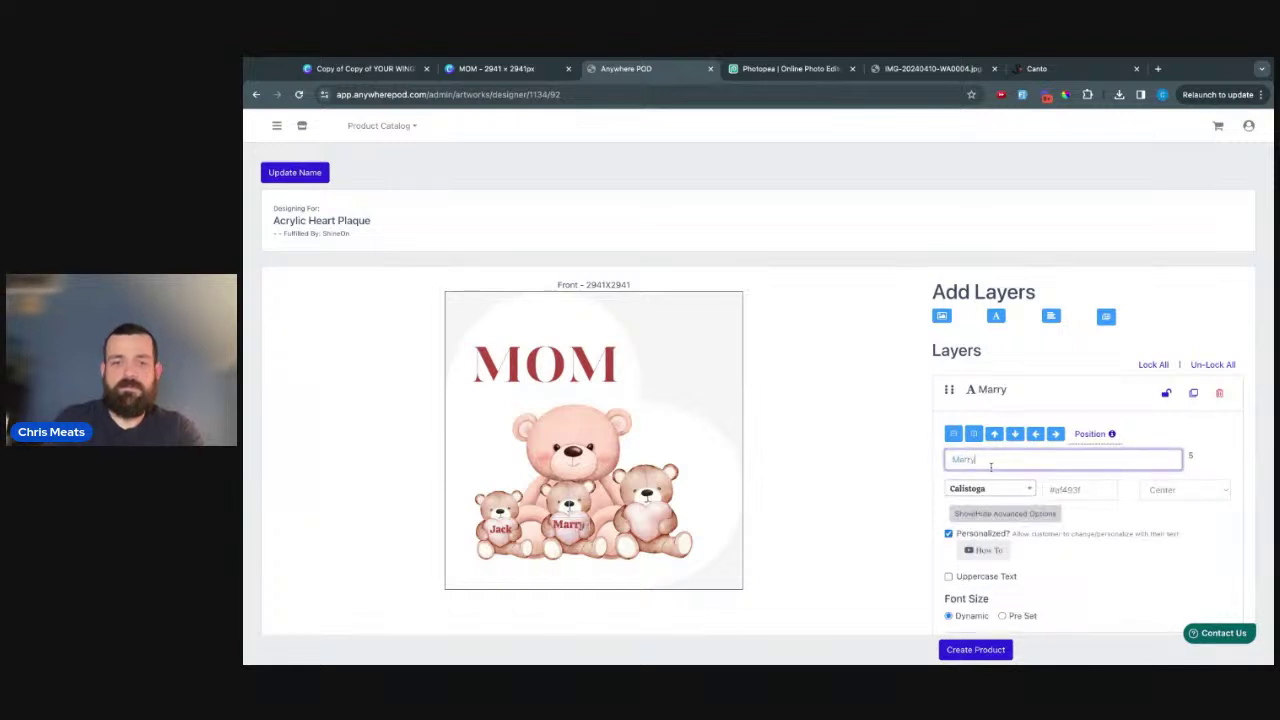
click(804, 462)
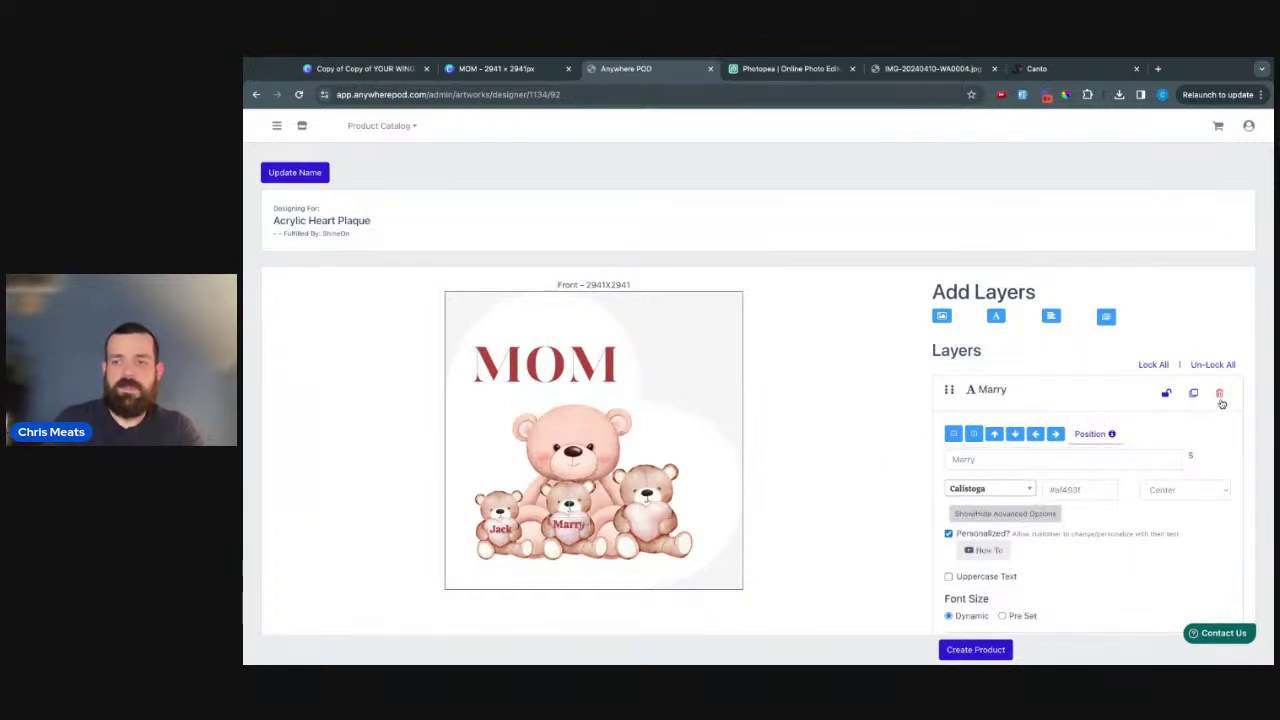
- Duplicate the middle bear's name layer, fit the copy to the right bear's heart, and color it #af493f
click(1165, 459)
drag(568, 523, 662, 519)
click(1081, 489)
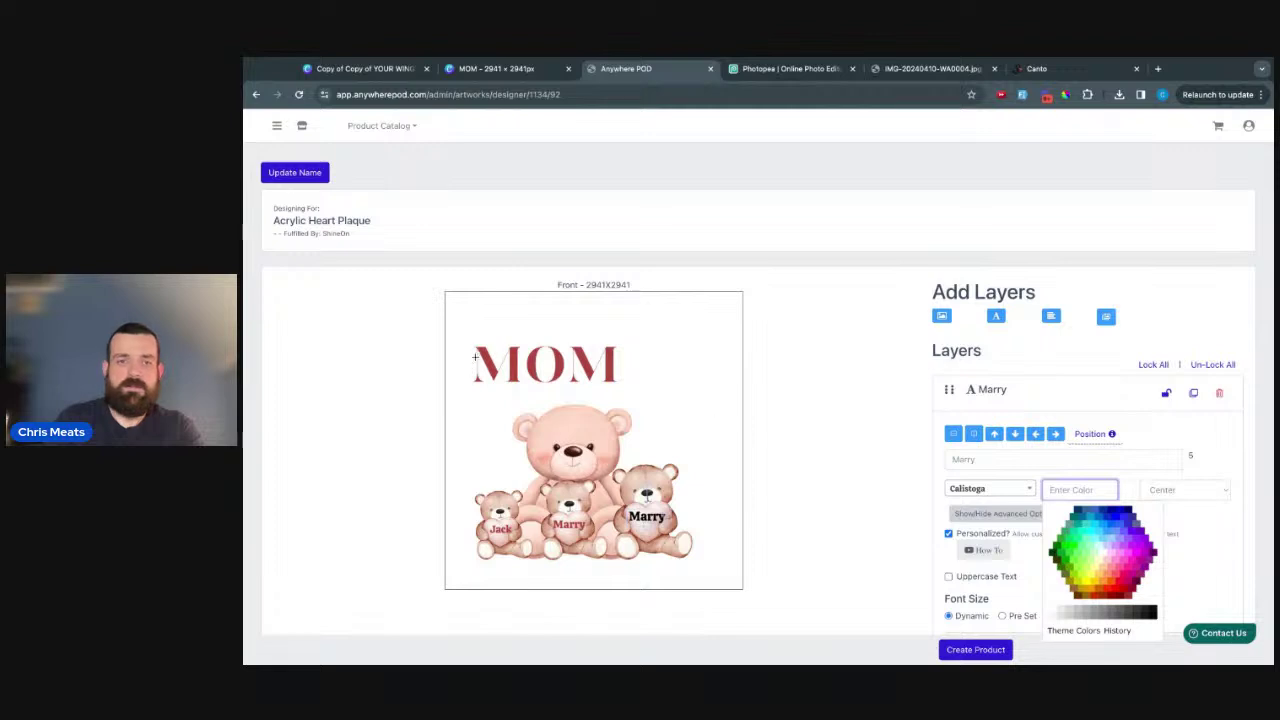
click(516, 368)
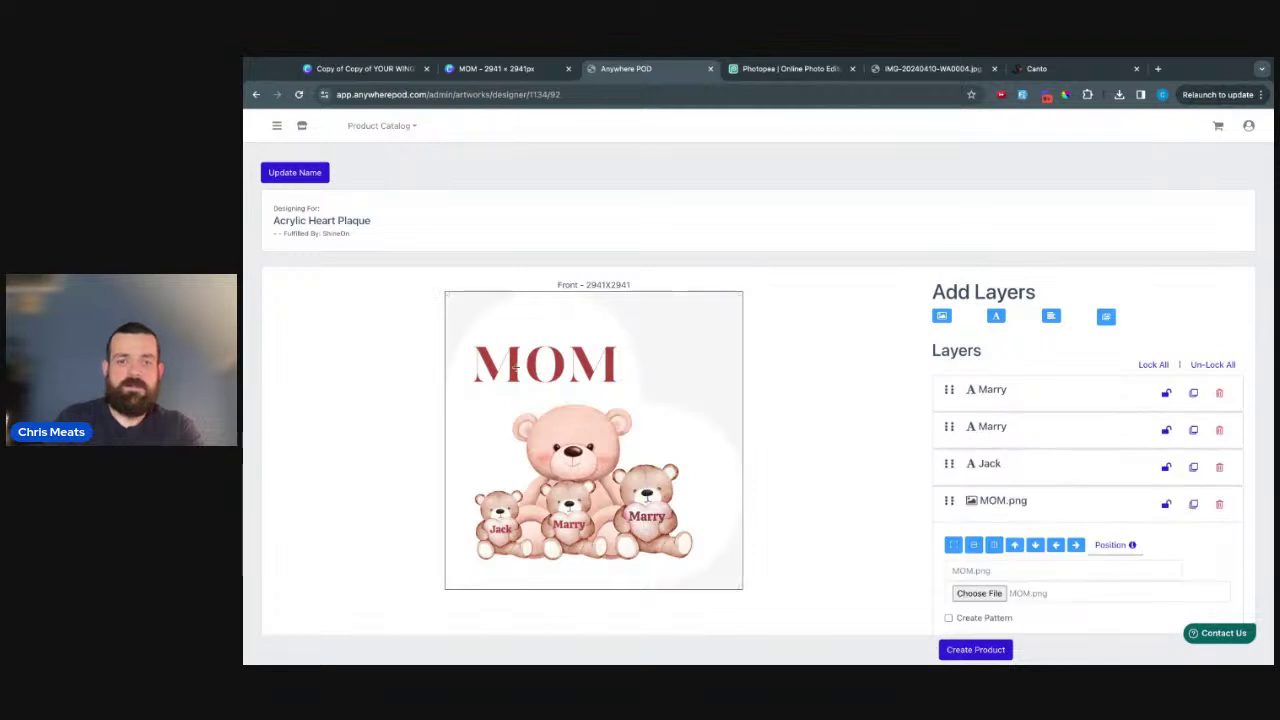
- Replace the text on the right bear's heart with a third child's first name
click(1034, 397)
click(1000, 462)
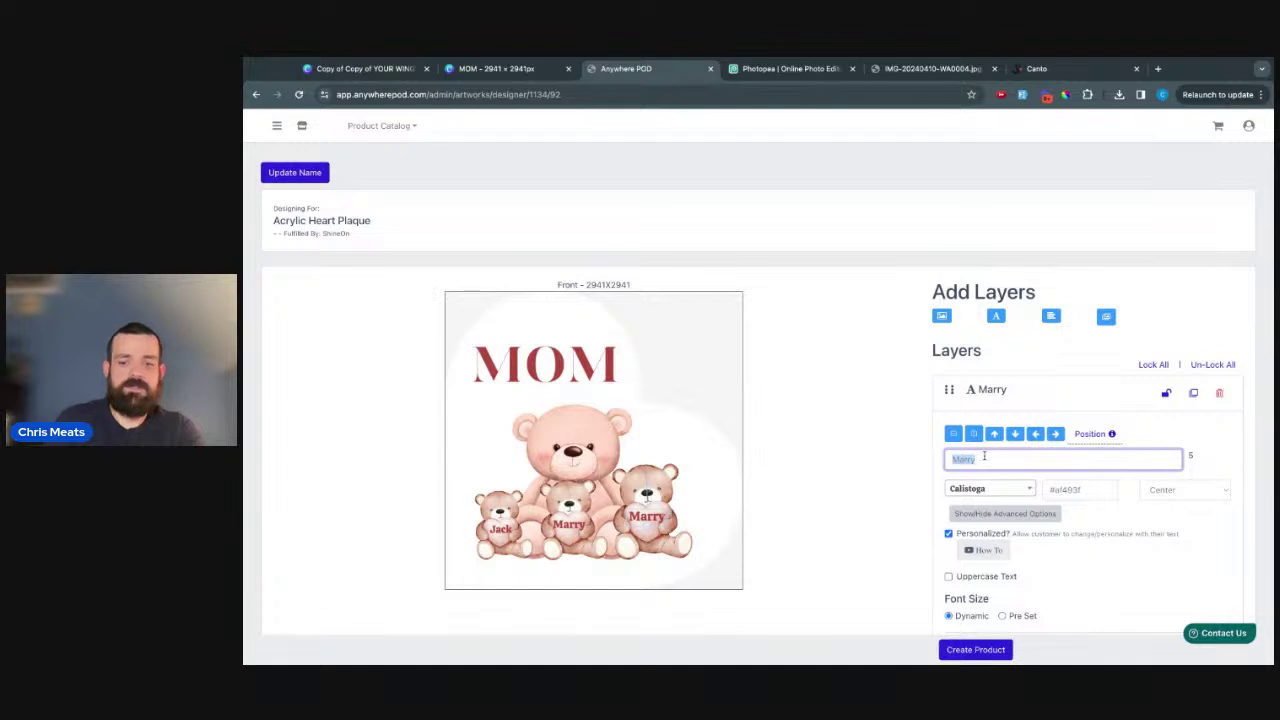
text(Mark)
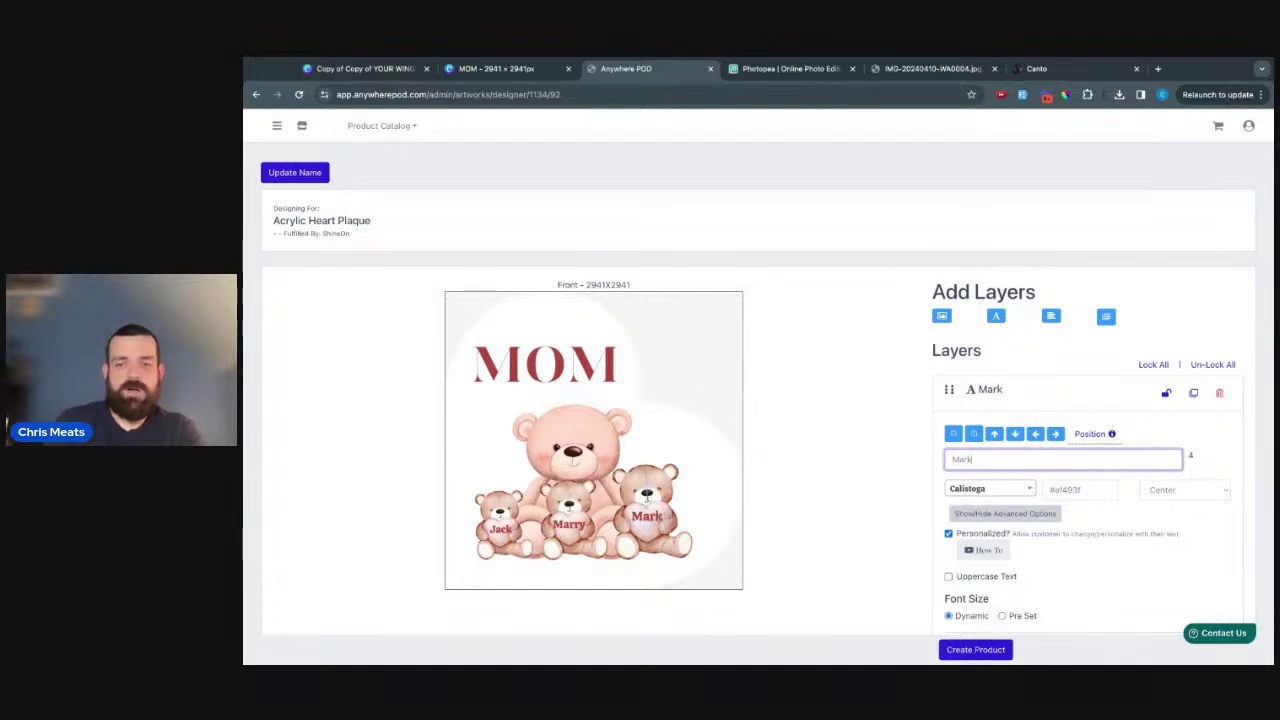
click(828, 519)
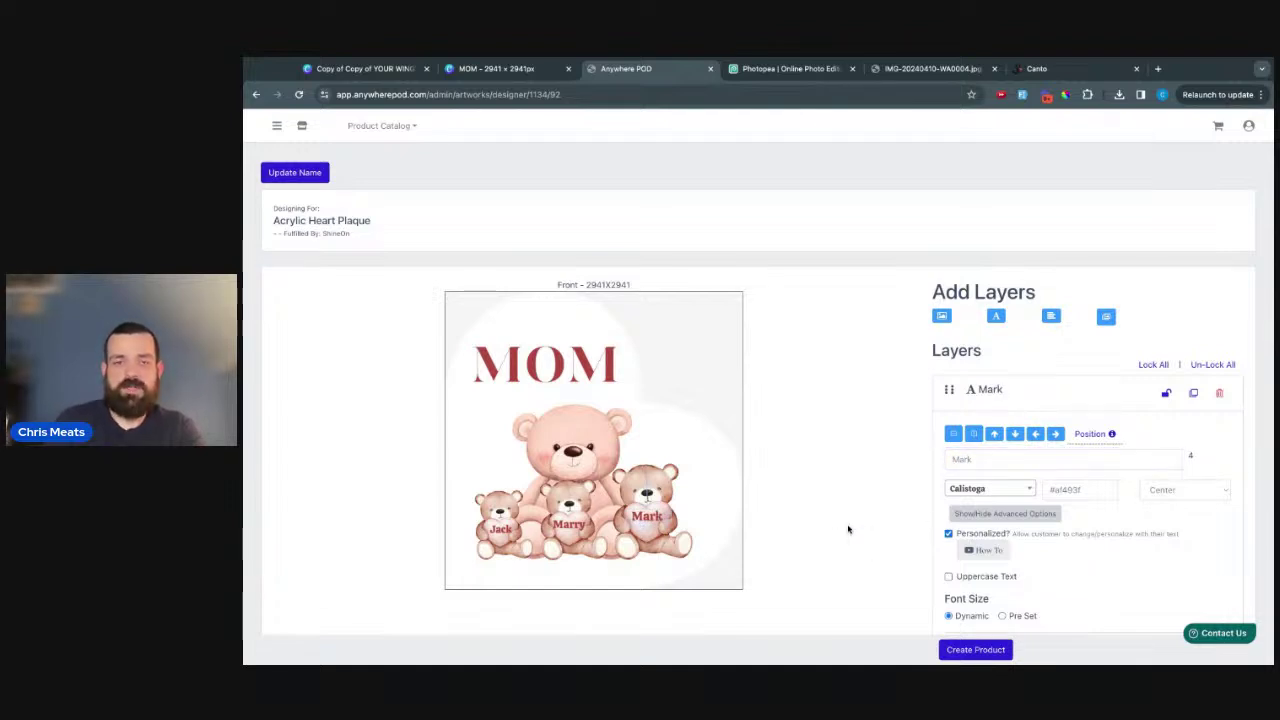
scroll(848, 527, down, 1)
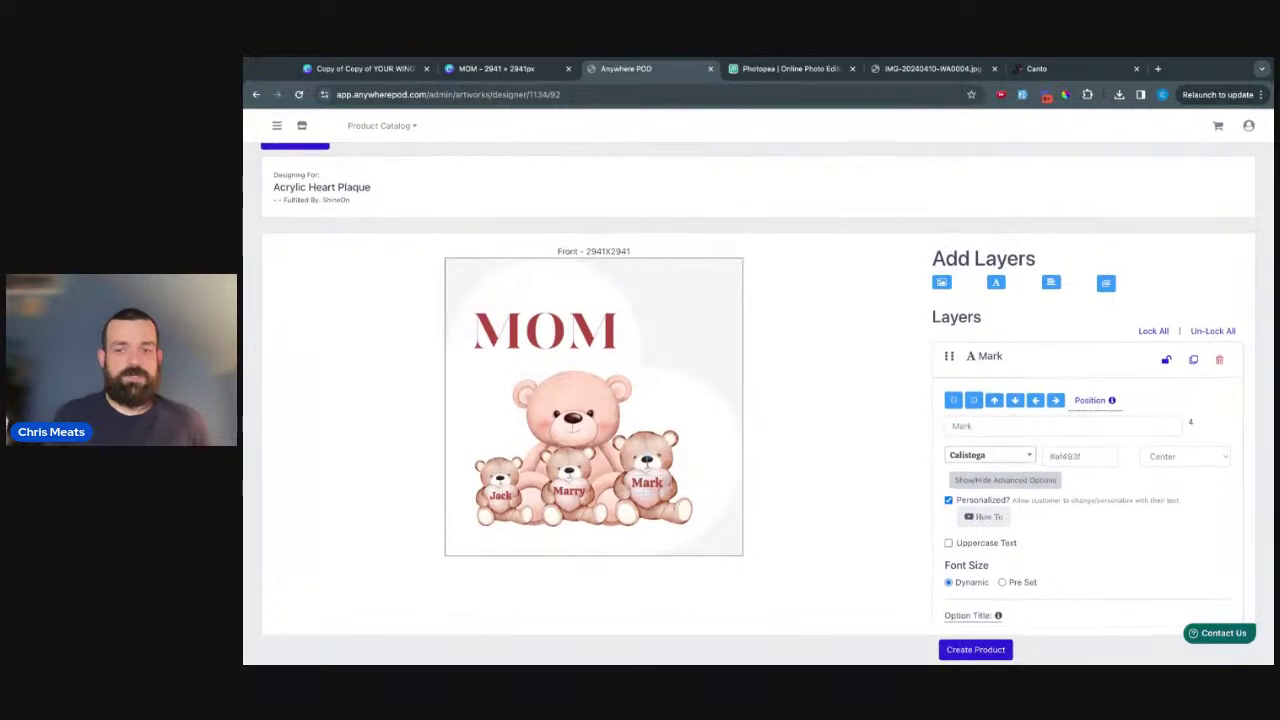
- Create the product and generate its mockups from three plaque scenes: the light plant scene and two dark-background scenes
click(974, 650)
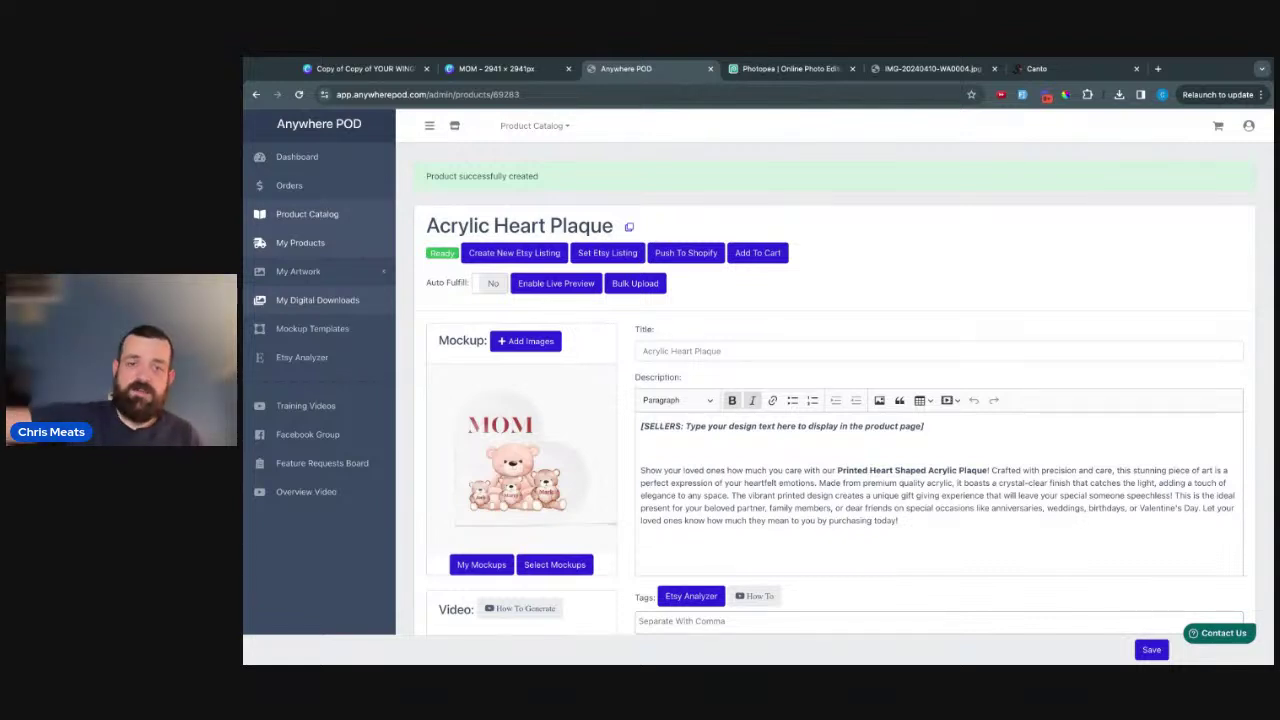
click(533, 342)
click(747, 448)
scroll(748, 400, down, 2)
click(1010, 384)
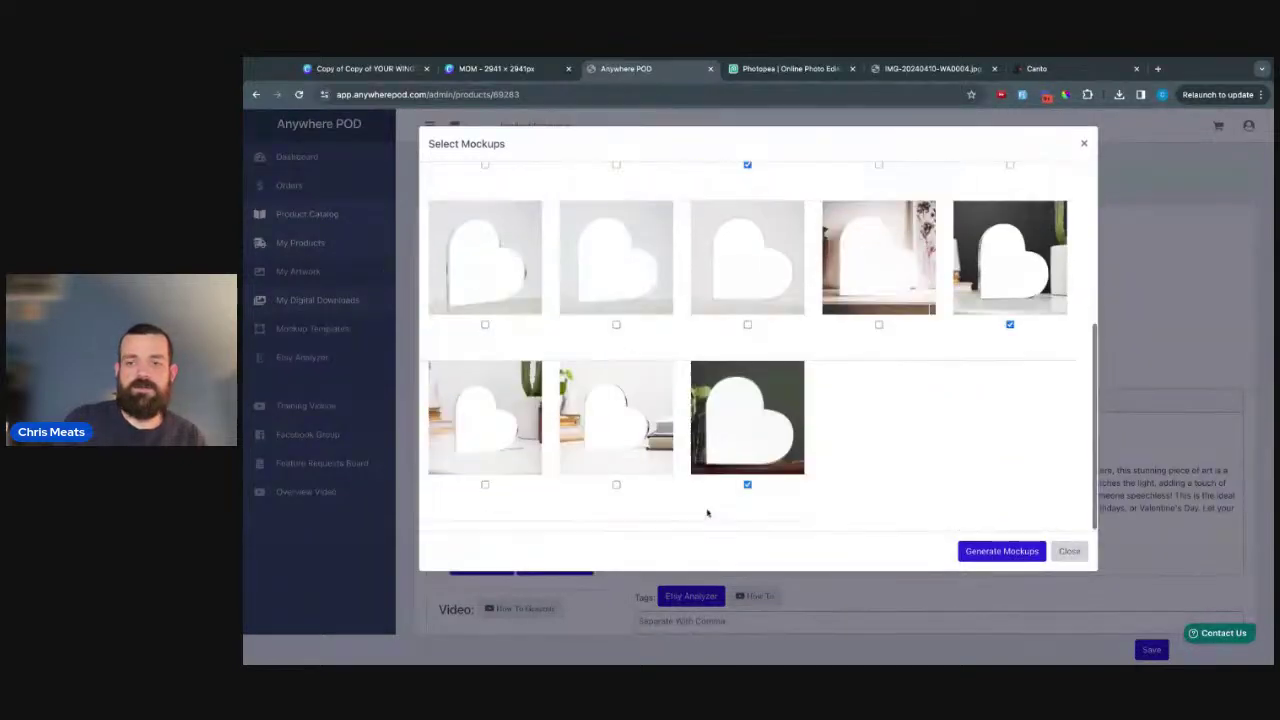
click(1000, 551)
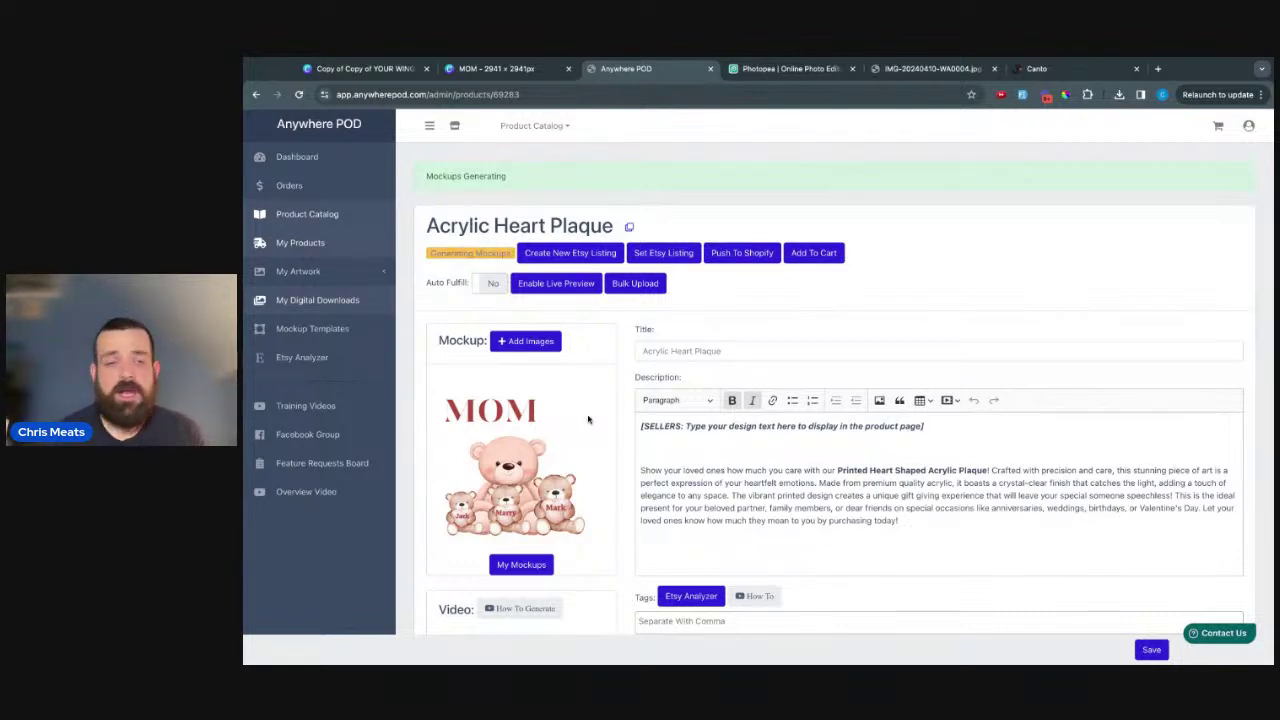
- Review the product description, the Canva artwork and the generated mockups of the plaque
scroll(640, 482, down, 5)
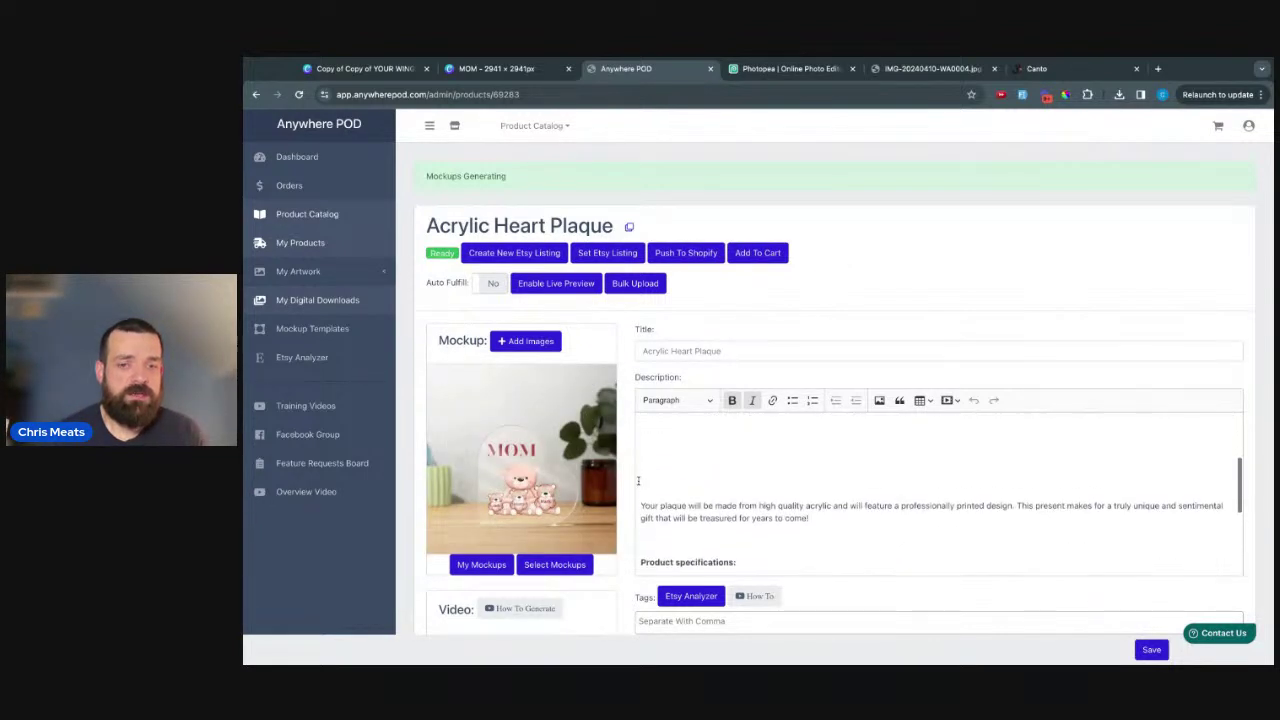
click(474, 69)
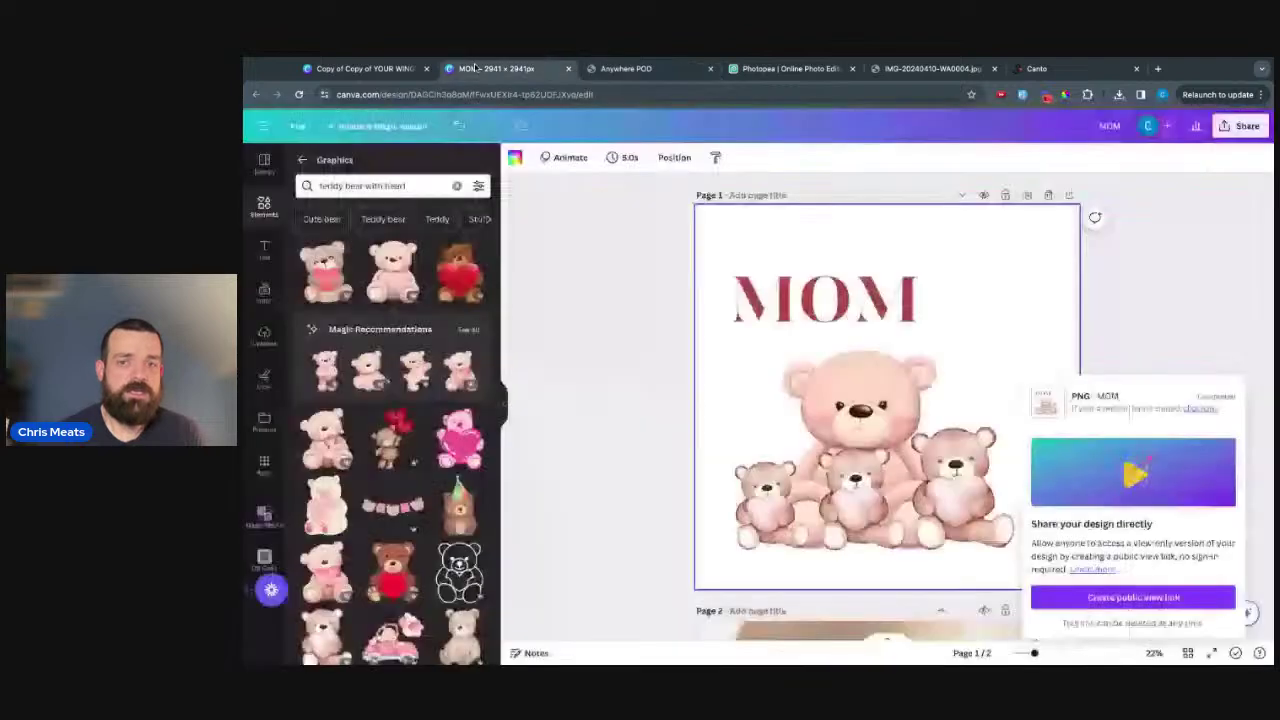
click(1206, 320)
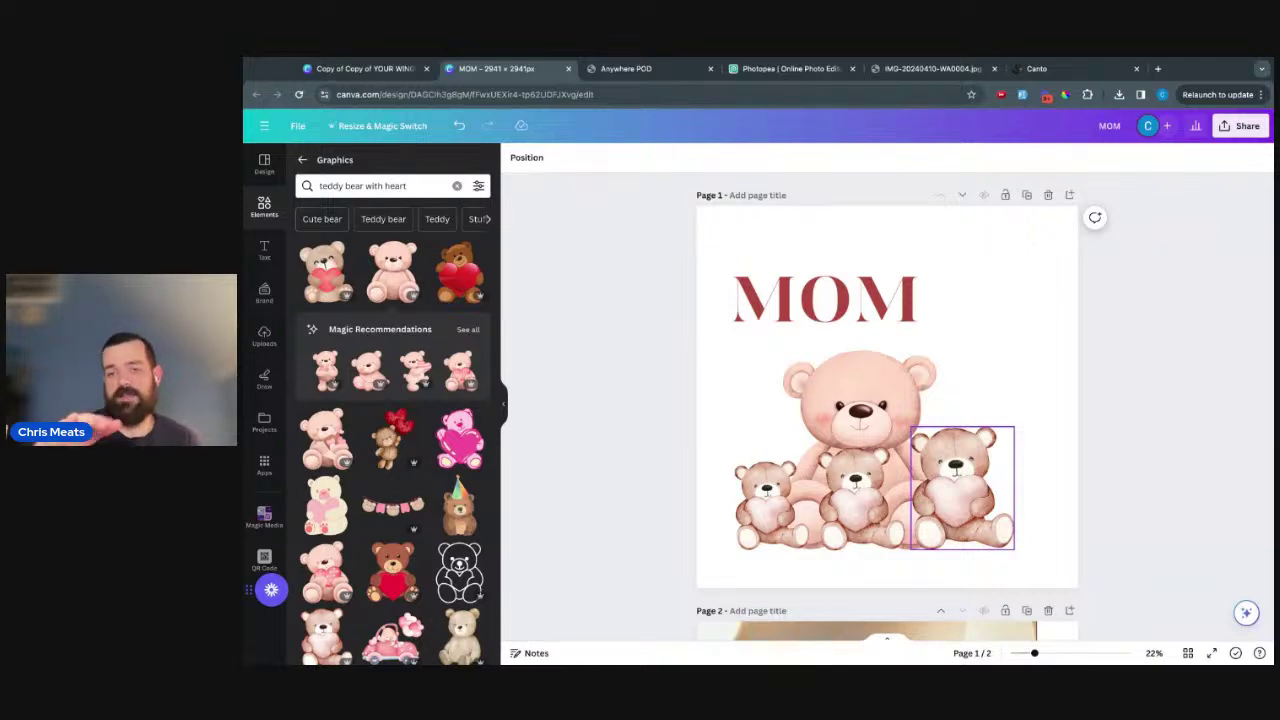
click(641, 70)
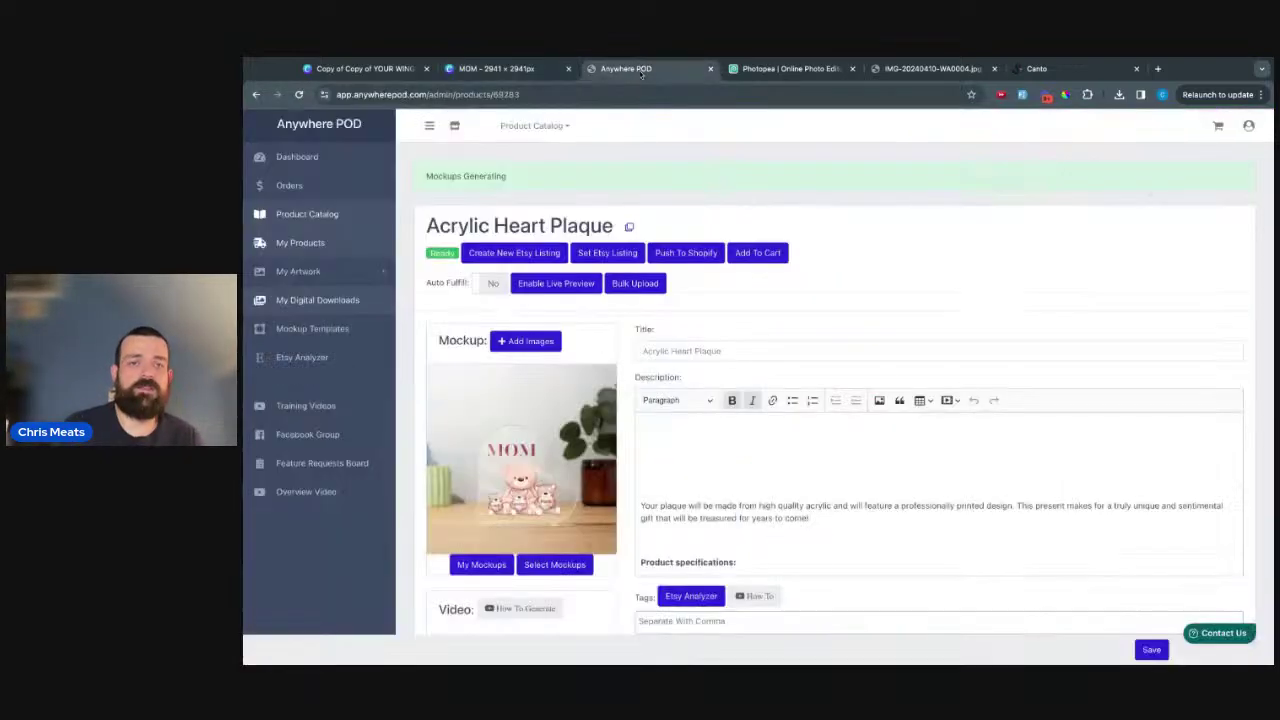
click(566, 565)
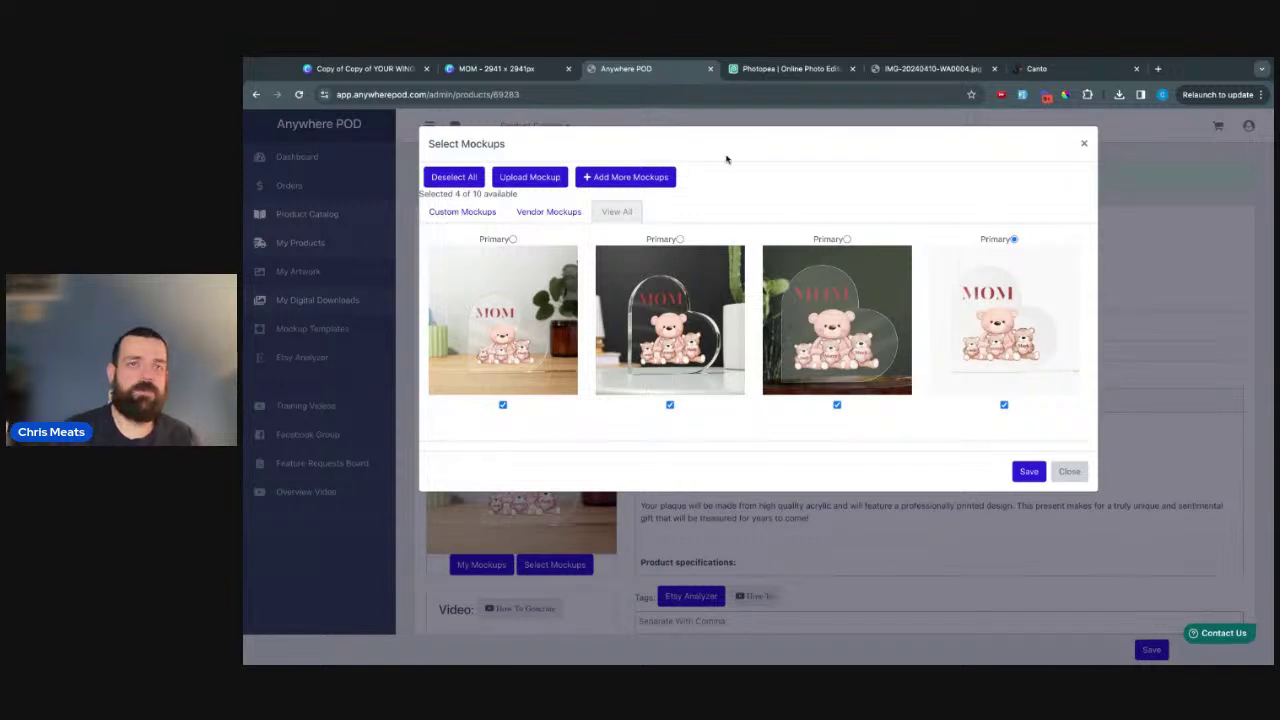
- Switch to the MOM design in Canva and delete the right small bear from page 1
click(500, 68)
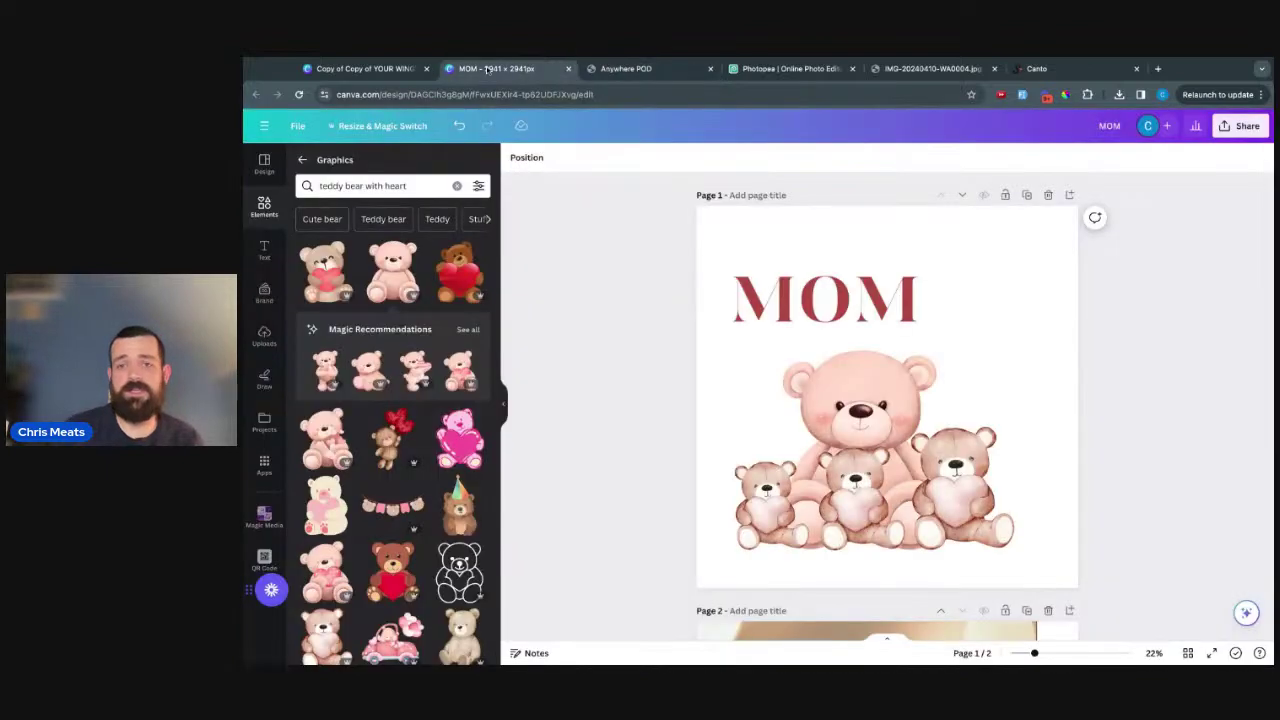
click(872, 496)
click(950, 487)
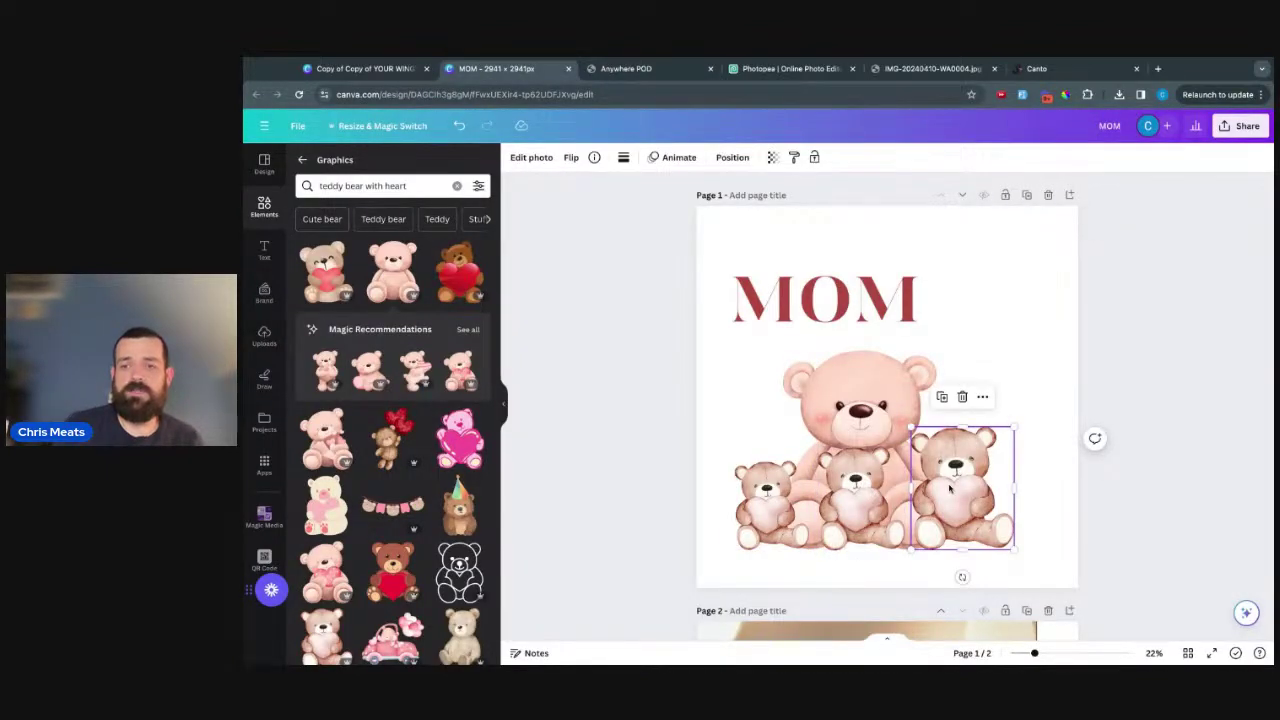
key(Delete)
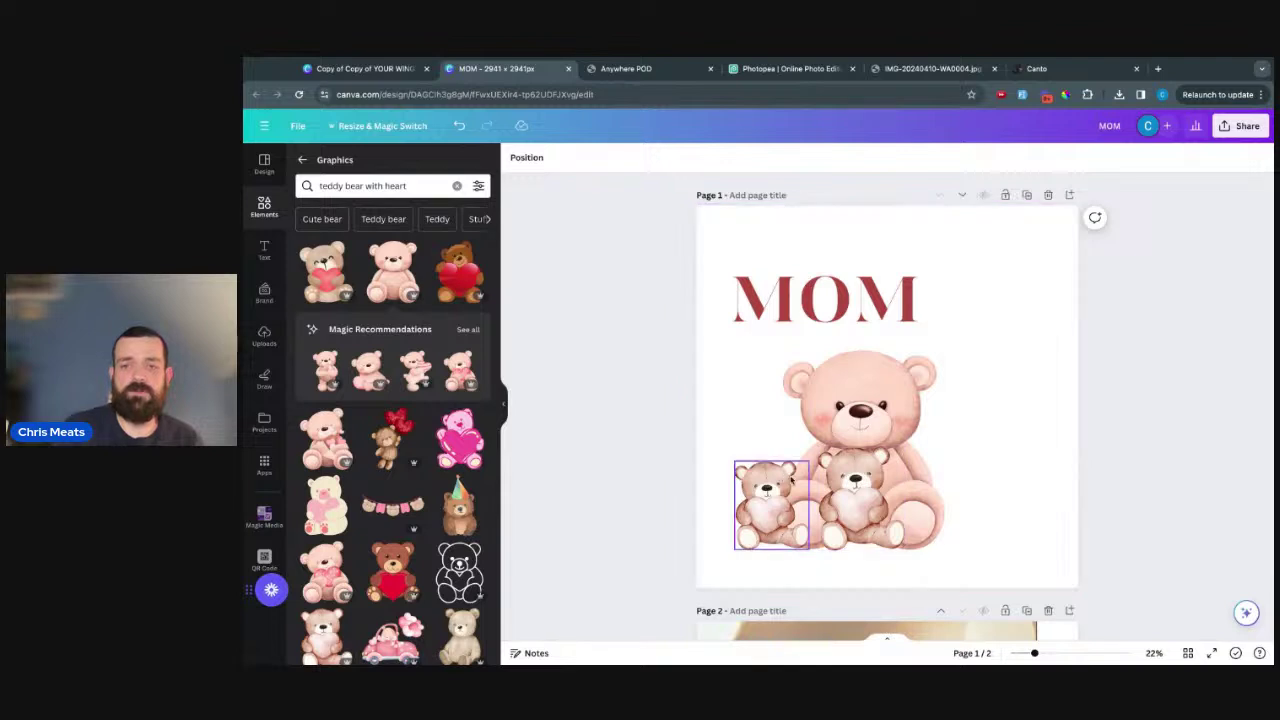
- Enlarge the two remaining small bears together slightly and reposition them side by side in front of the large bear
click(848, 514)
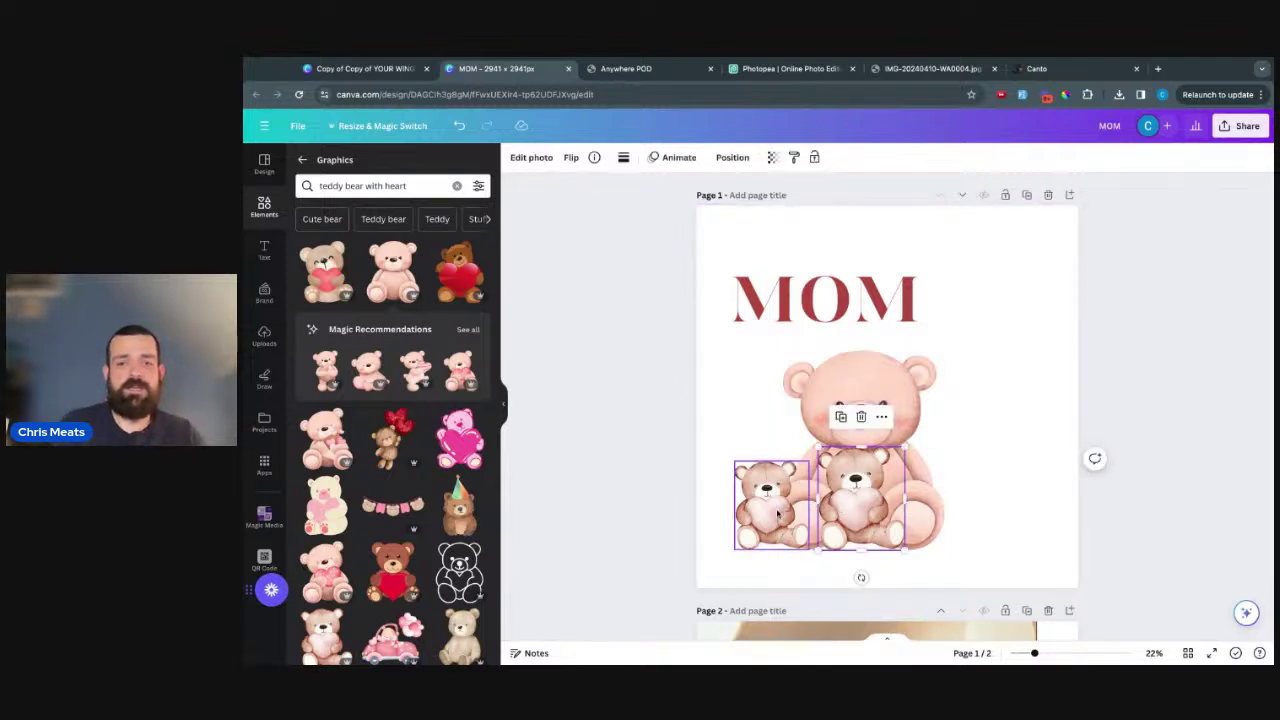
shift+click(772, 514)
drag(772, 514, 812, 514)
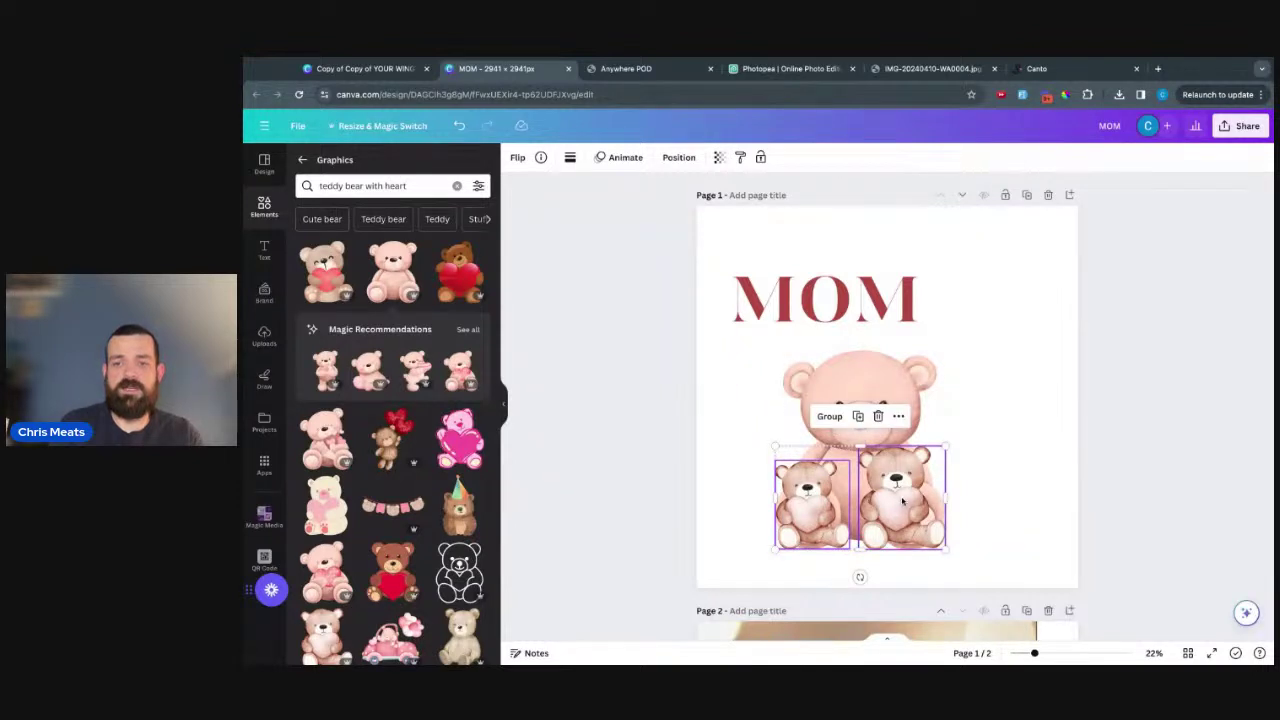
drag(945, 446, 960, 436)
key(shift+Down)
key(shift+Down)
key(shift+Down)
key(shift+Down)
key(shift+Down)
key(shift+Down)
key(shift+Down)
key(shift+Down)
key(shift+Down)
key(shift+Down)
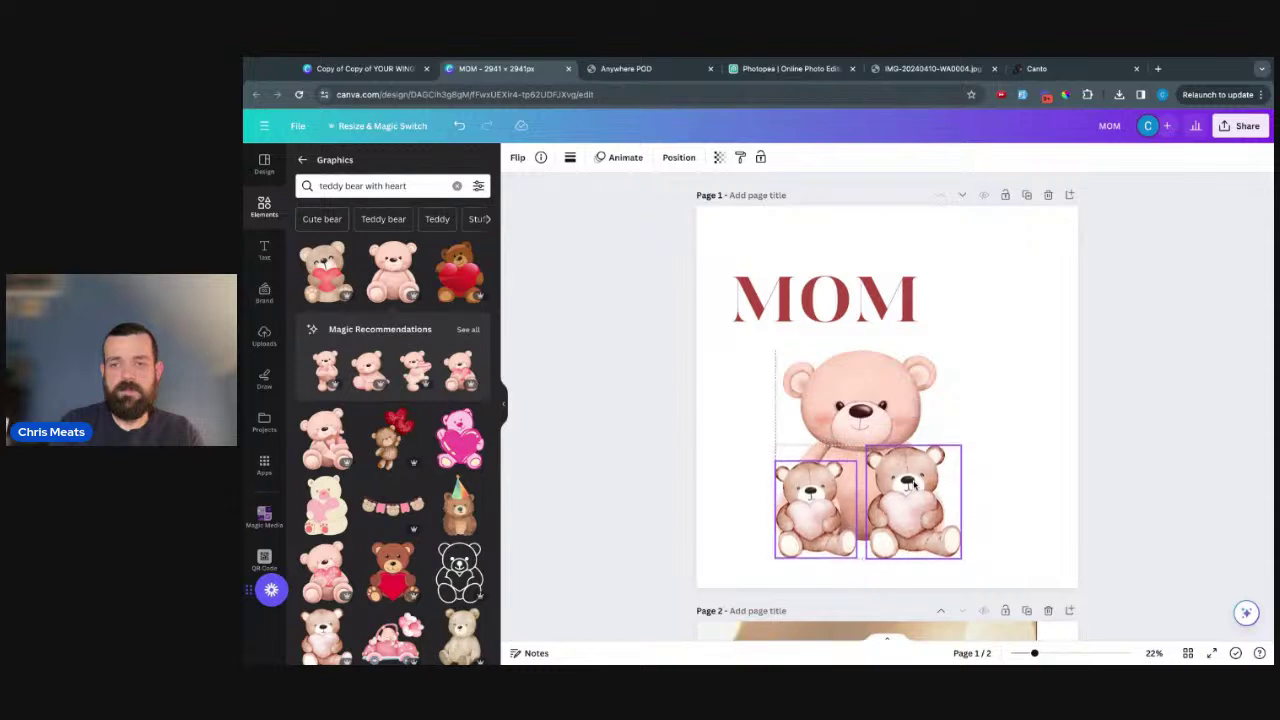
drag(913, 486, 905, 492)
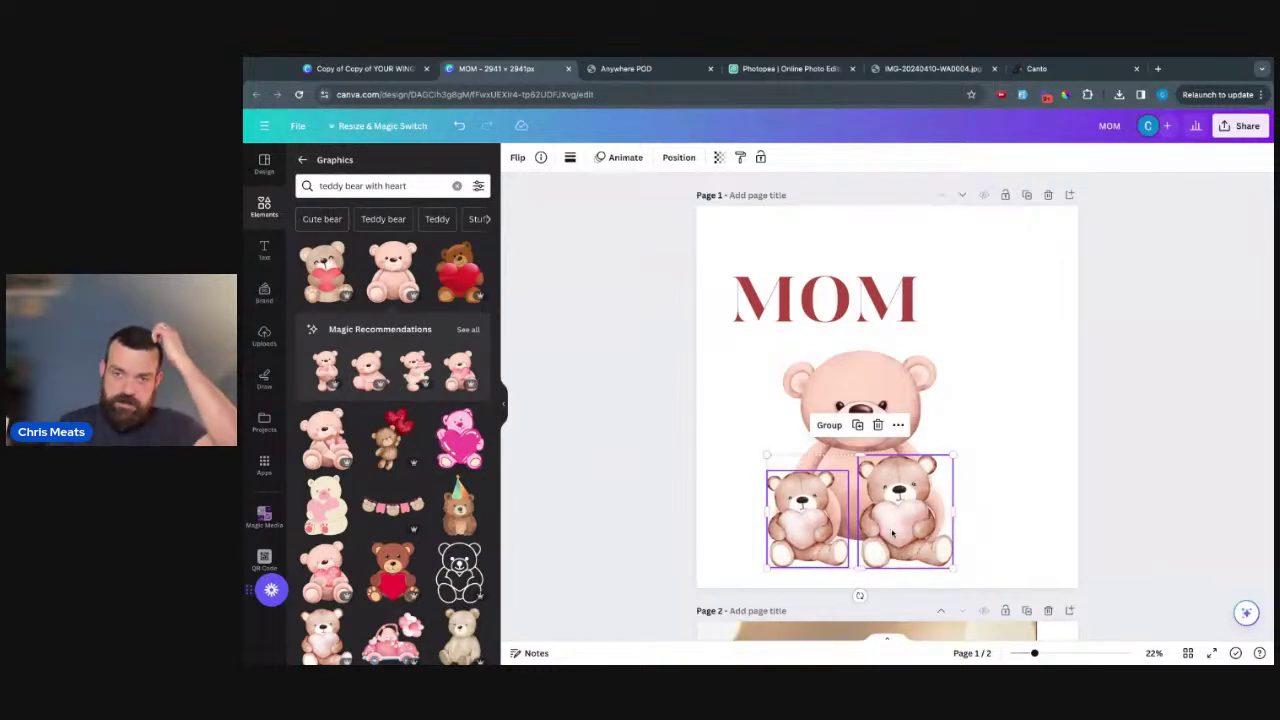
click(1007, 505)
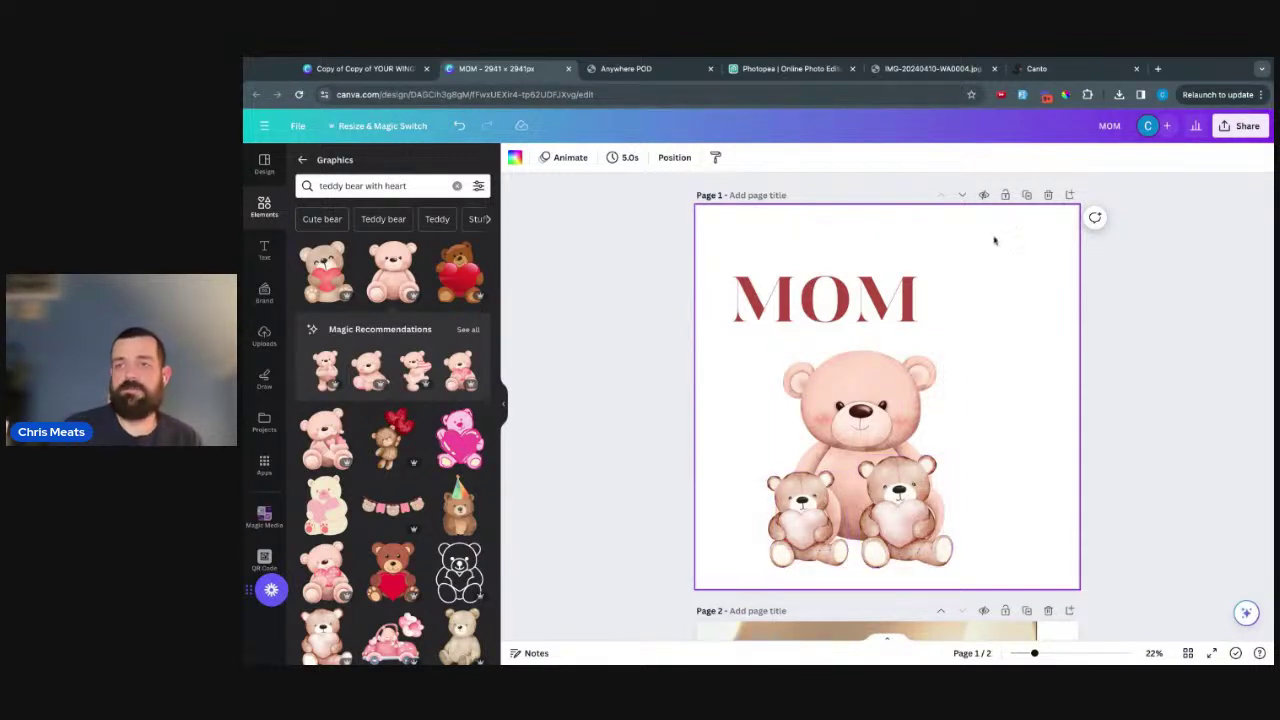
- Download page 1 of the two-bear design as a 2,941 × 2,941 px PNG with a transparent background
click(1238, 125)
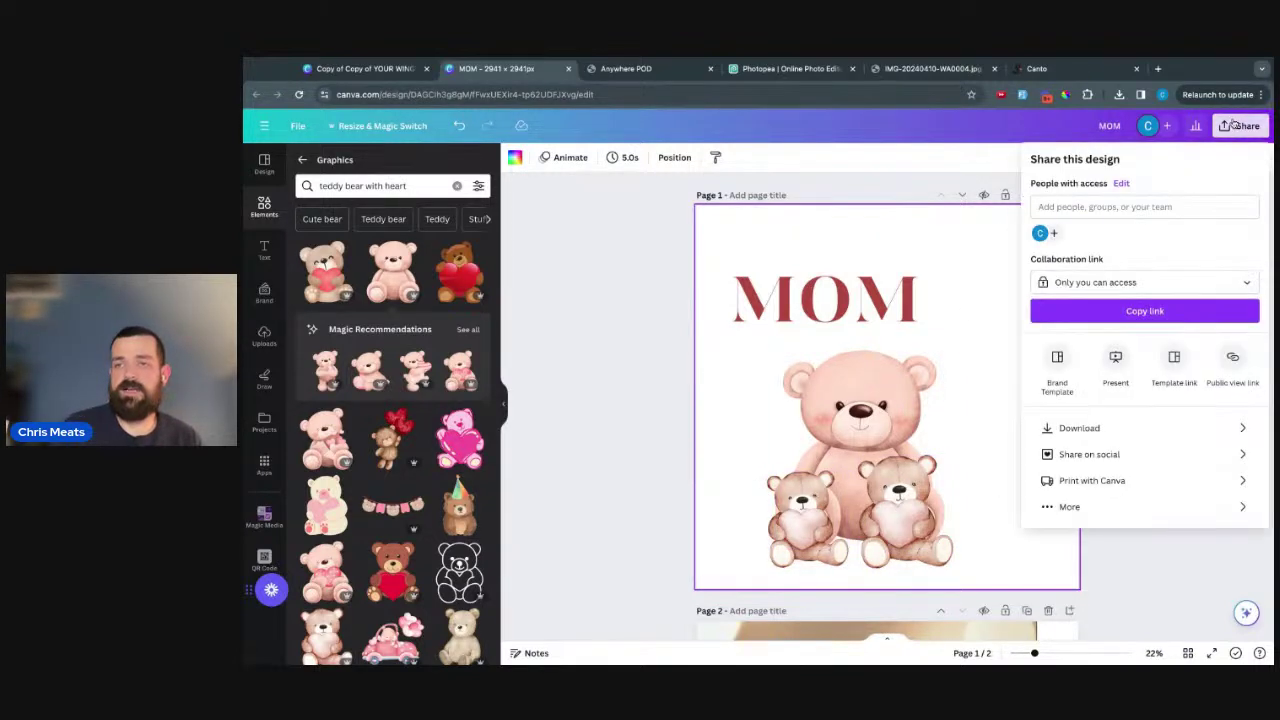
click(1195, 432)
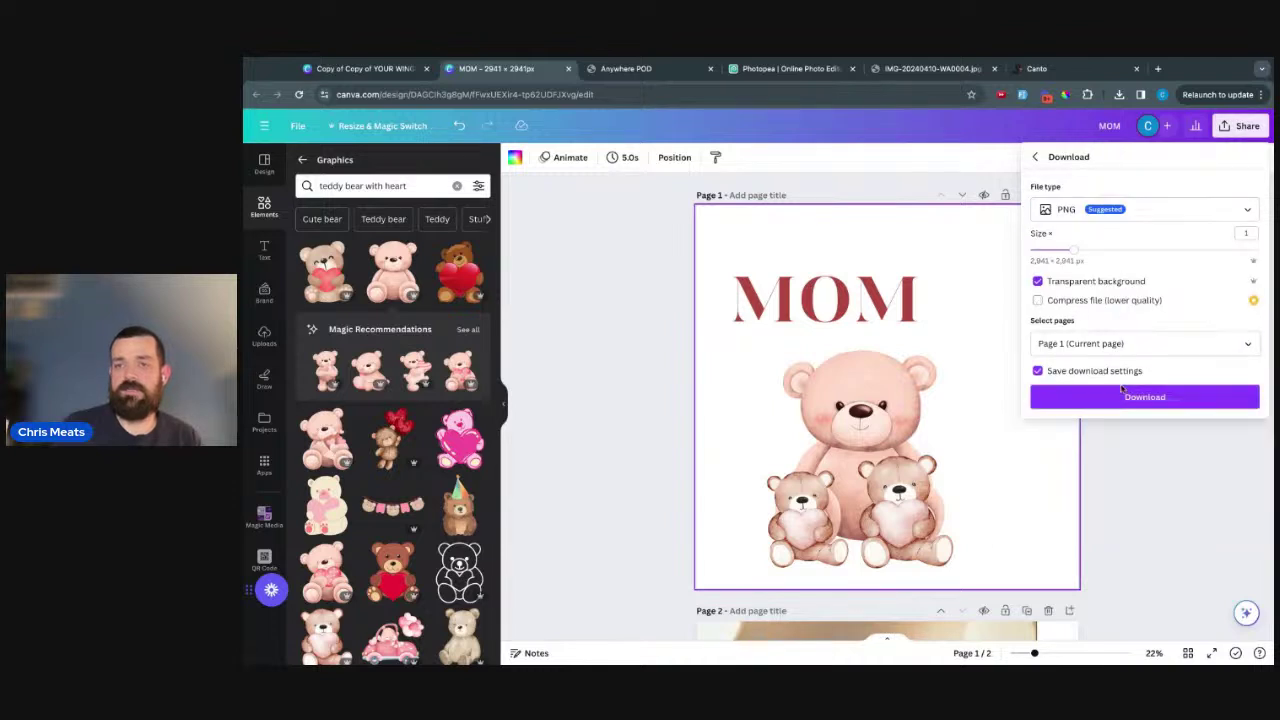
click(1115, 400)
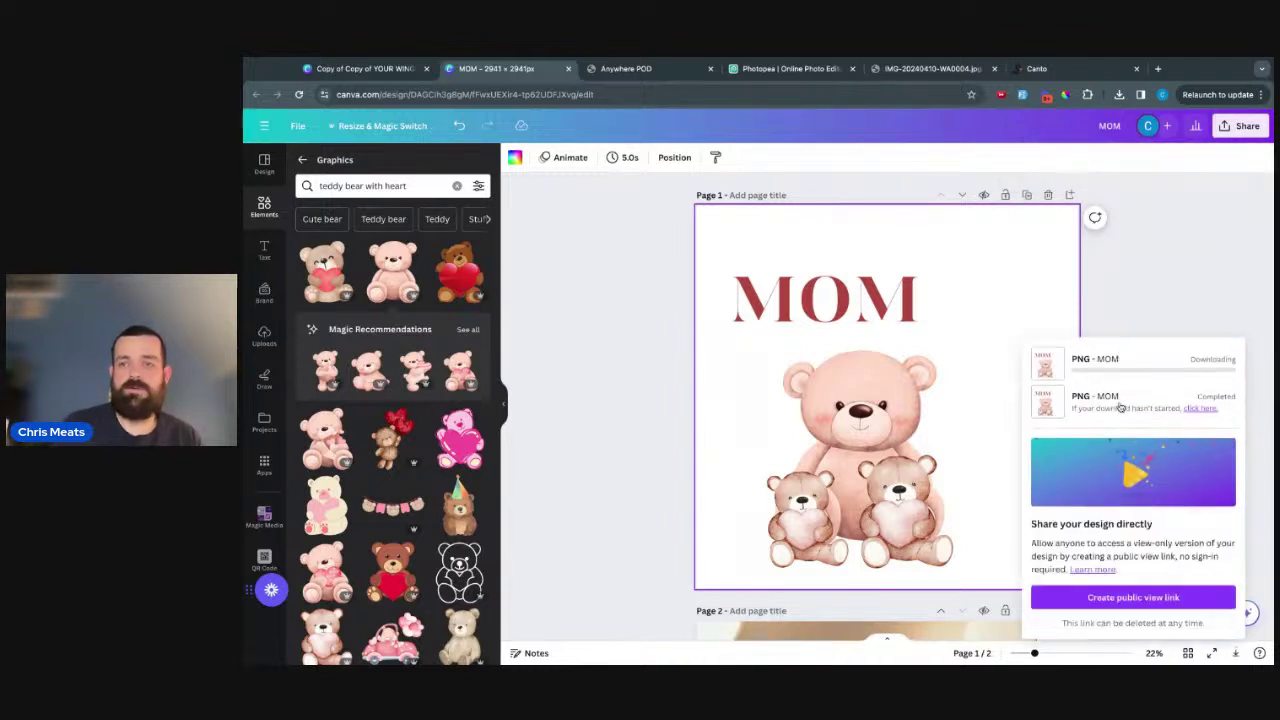
- Return to Anywhere POD, rename the product's Size option to Number of Children, and save the product
click(632, 68)
click(626, 561)
scroll(626, 561, down, 5)
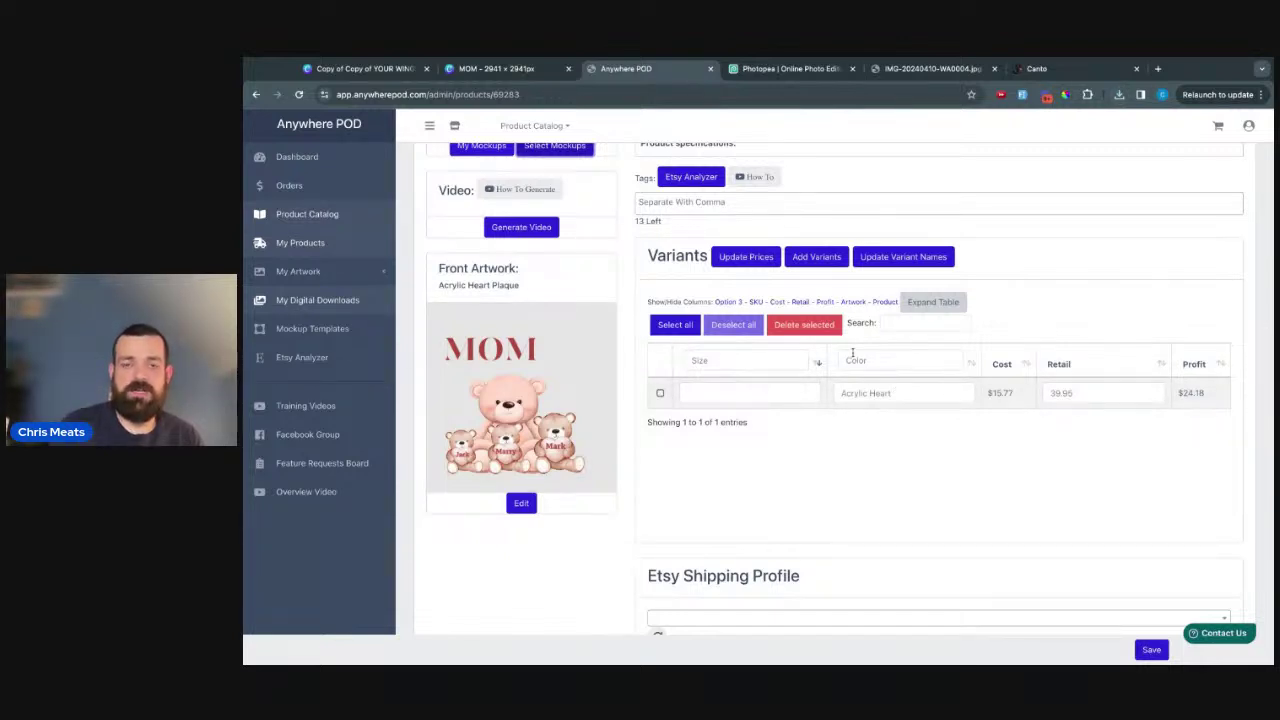
click(733, 361)
drag(733, 361, 655, 364)
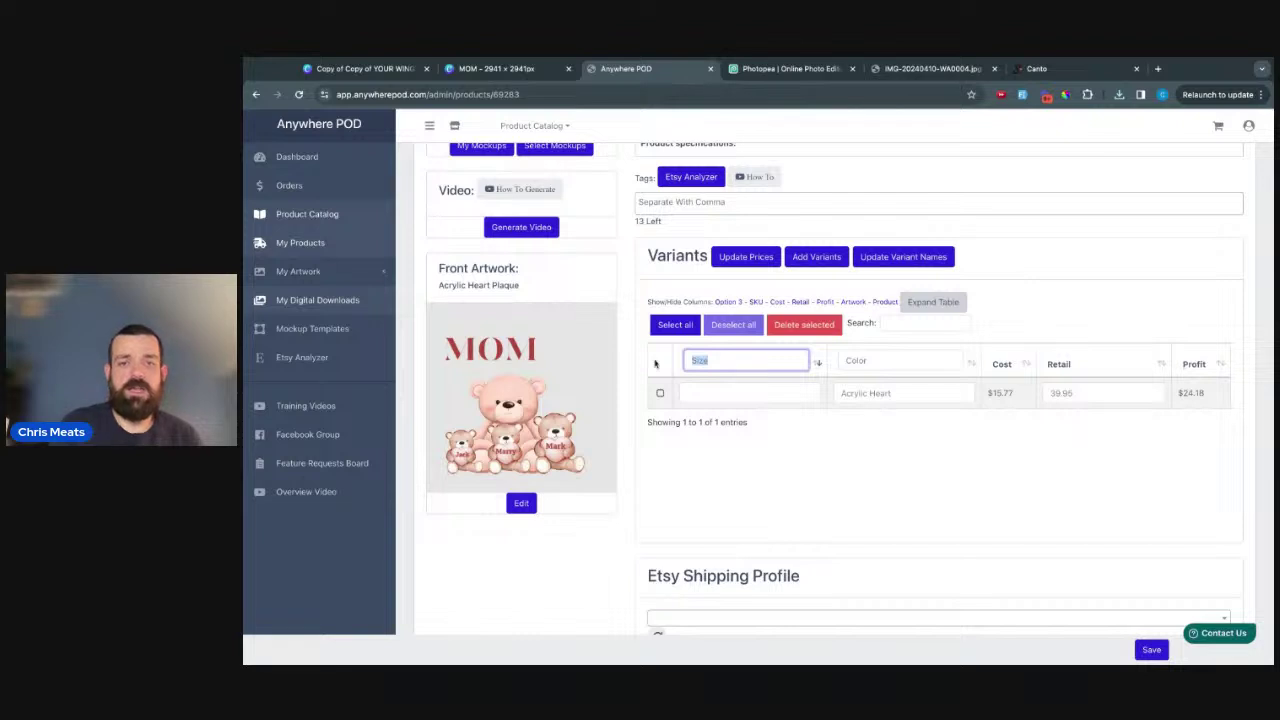
text(Number)
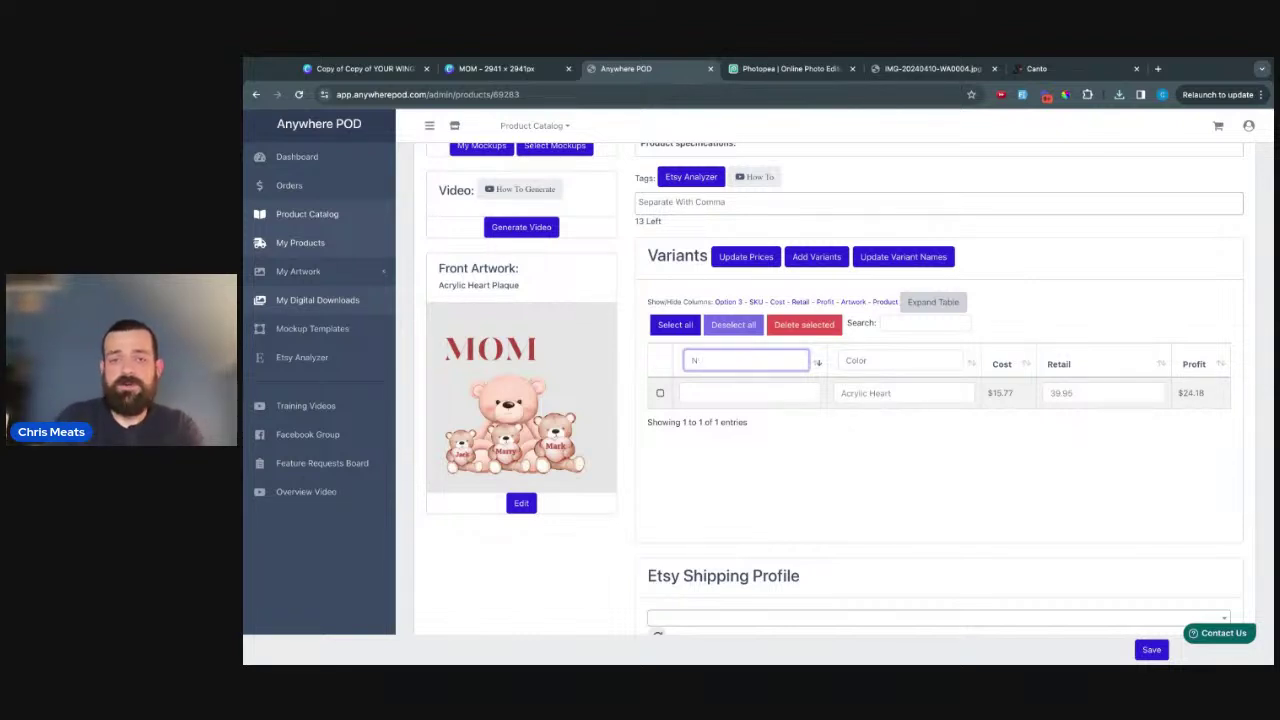
text(NUmber of)
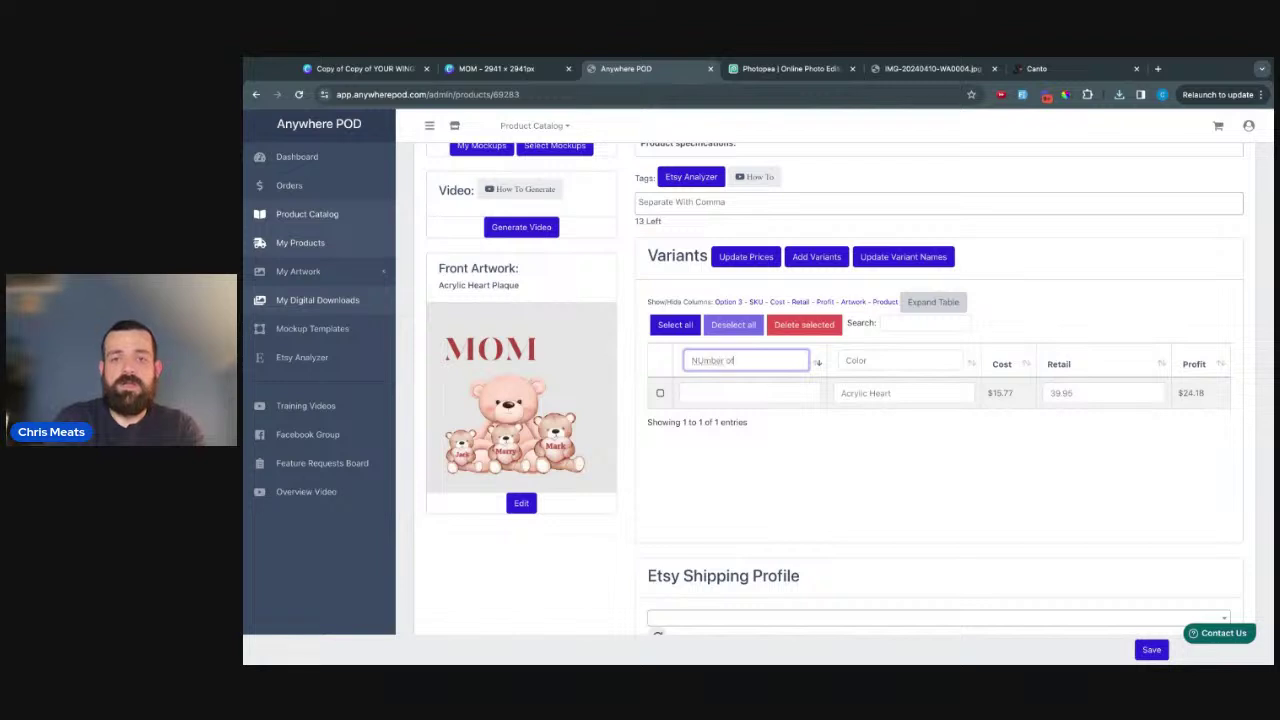
text( Children)
double_click(707, 360)
text(Number)
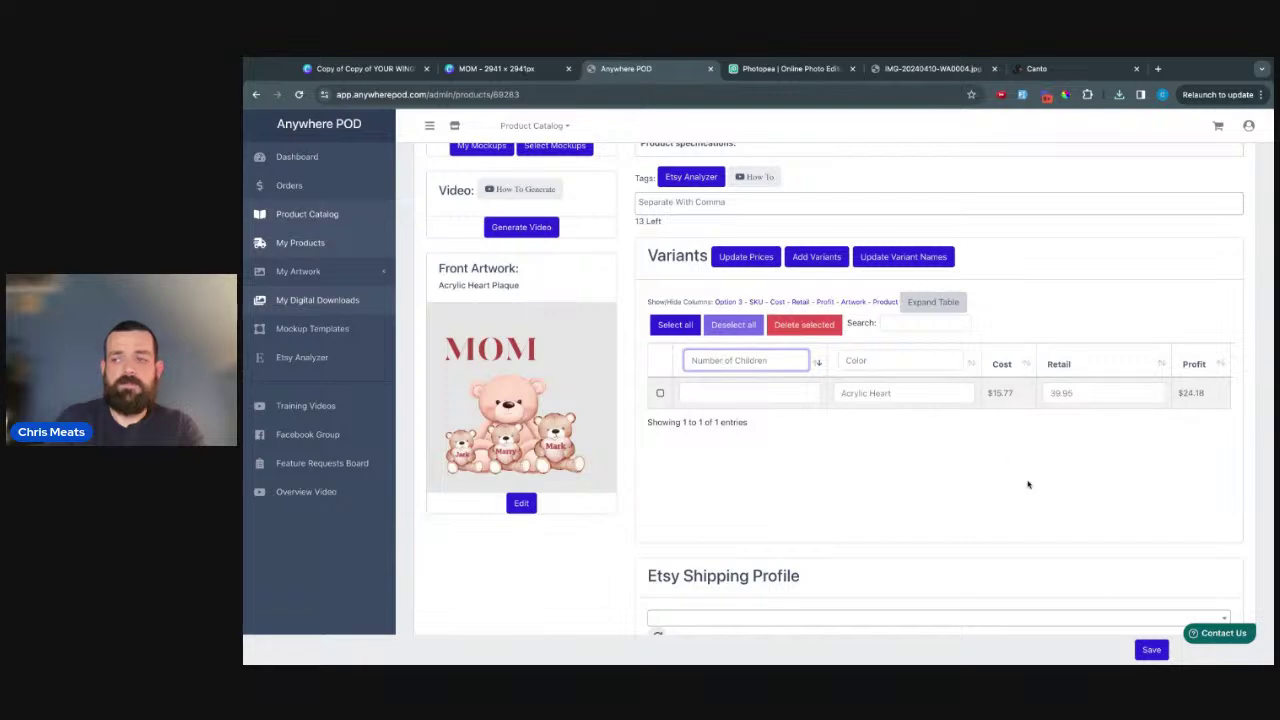
click(1147, 651)
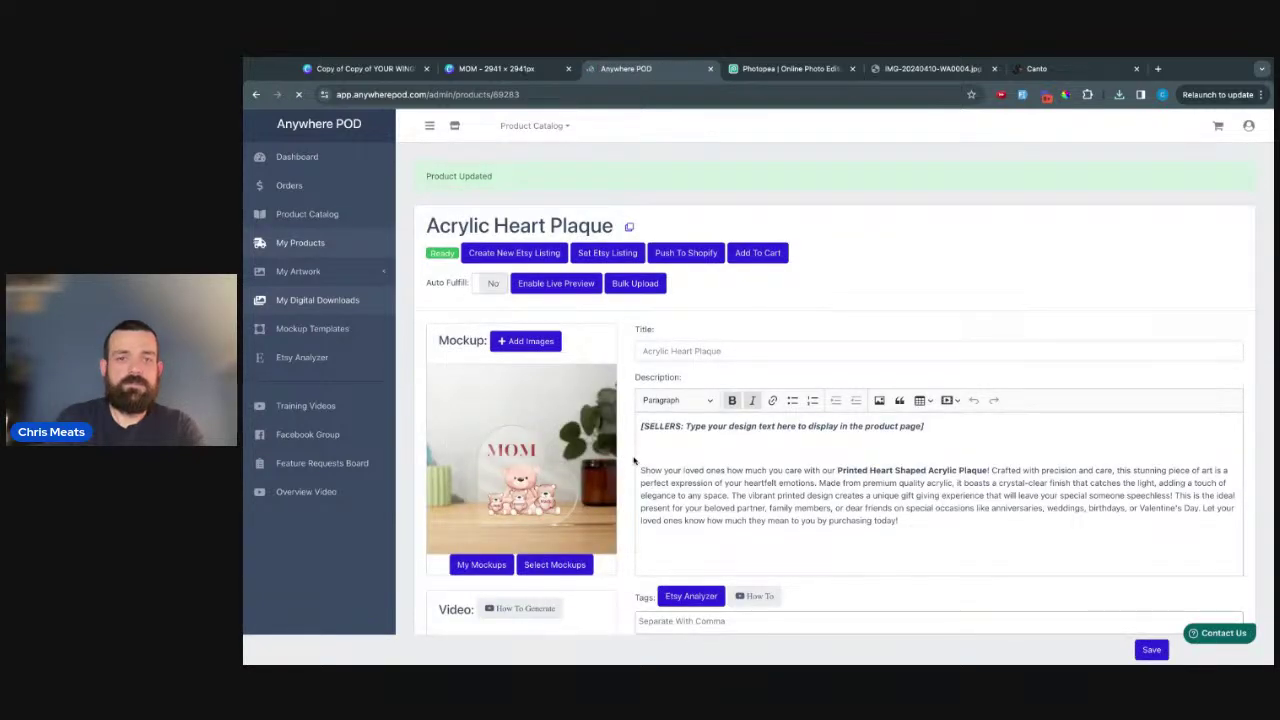
- Set the existing variant's Number of Children to 3 and save the product
scroll(634, 457, down, 8)
click(756, 297)
text(3)
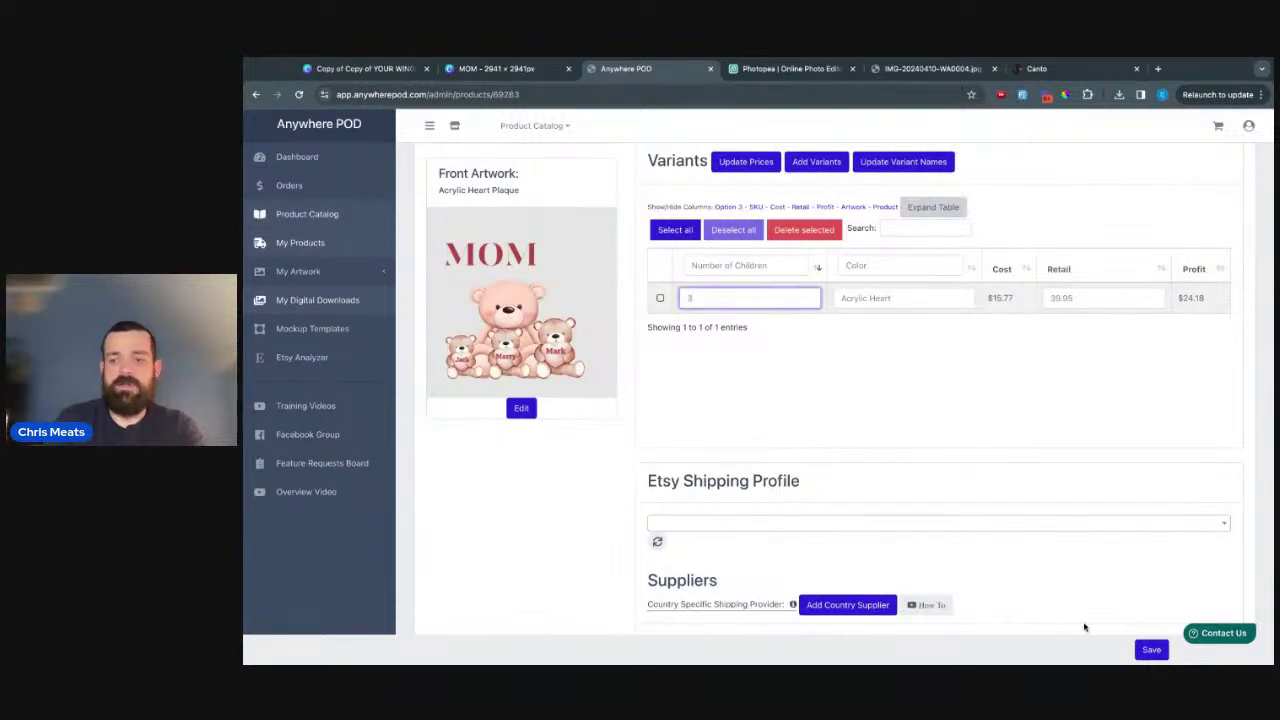
click(1151, 649)
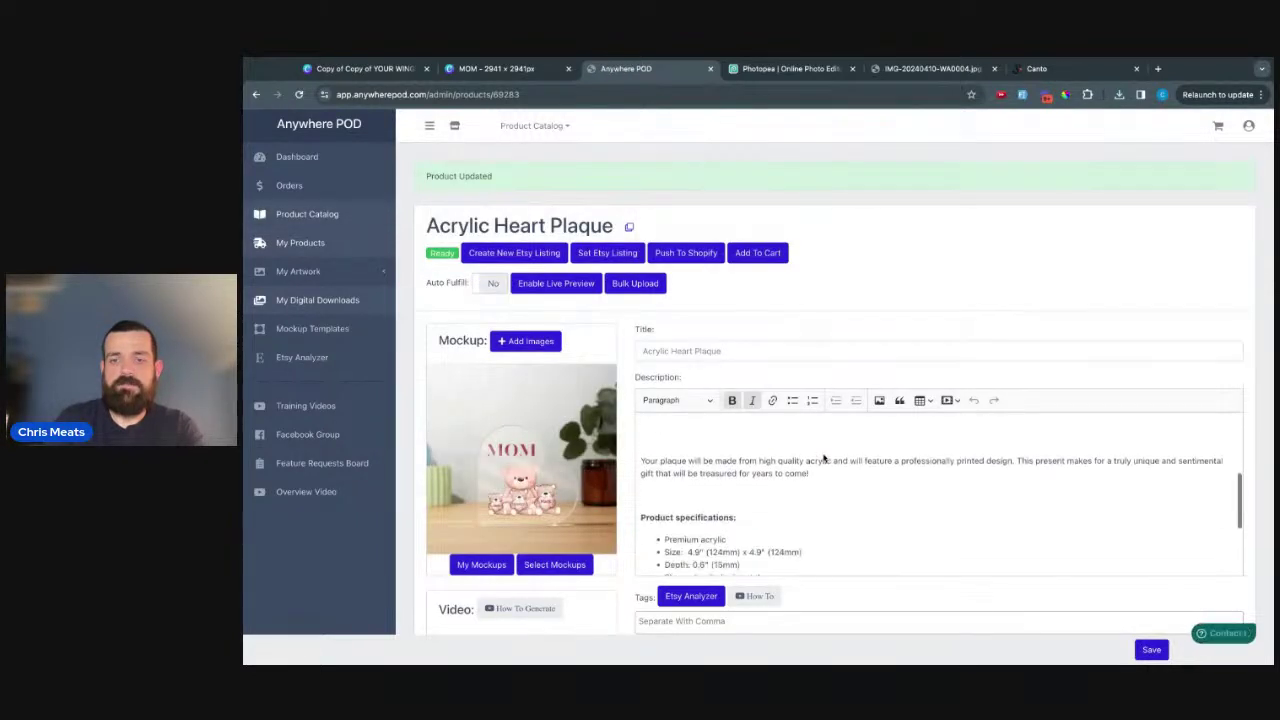
- Start an additional Acrylic Heart Plaque variant for the product using the MOM.png artwork from the library
scroll(622, 500, down, 5)
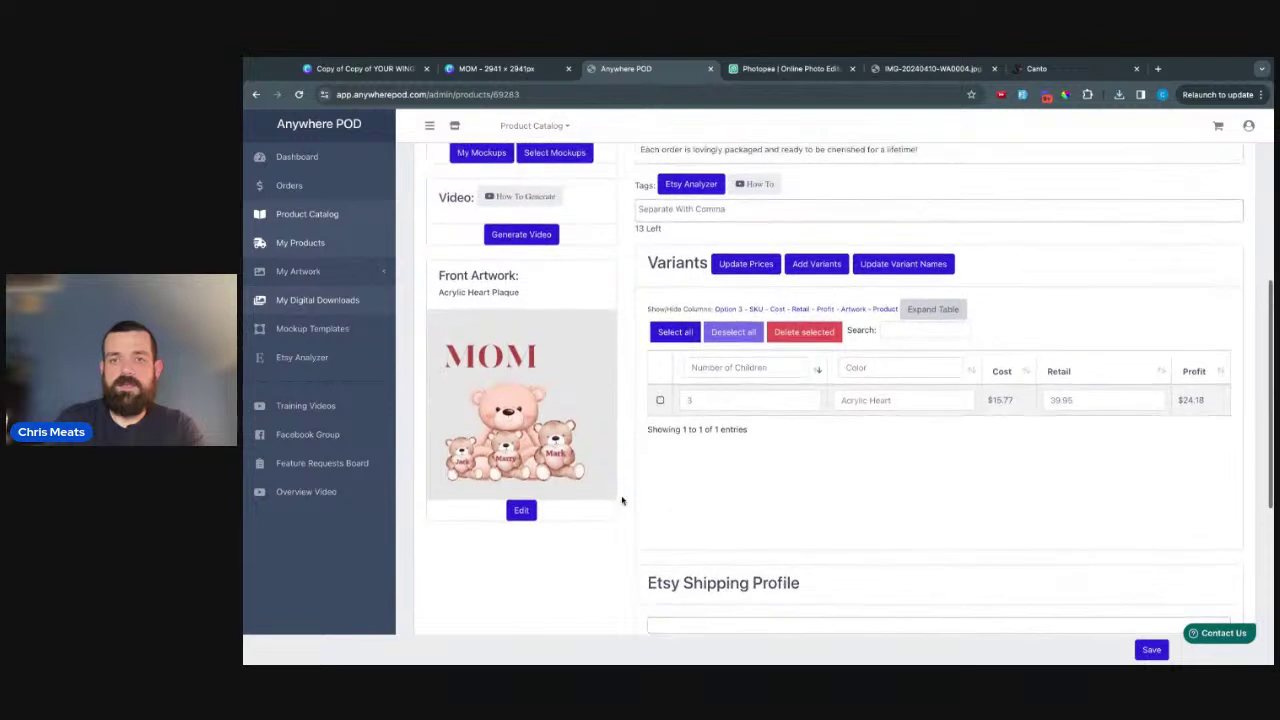
click(815, 270)
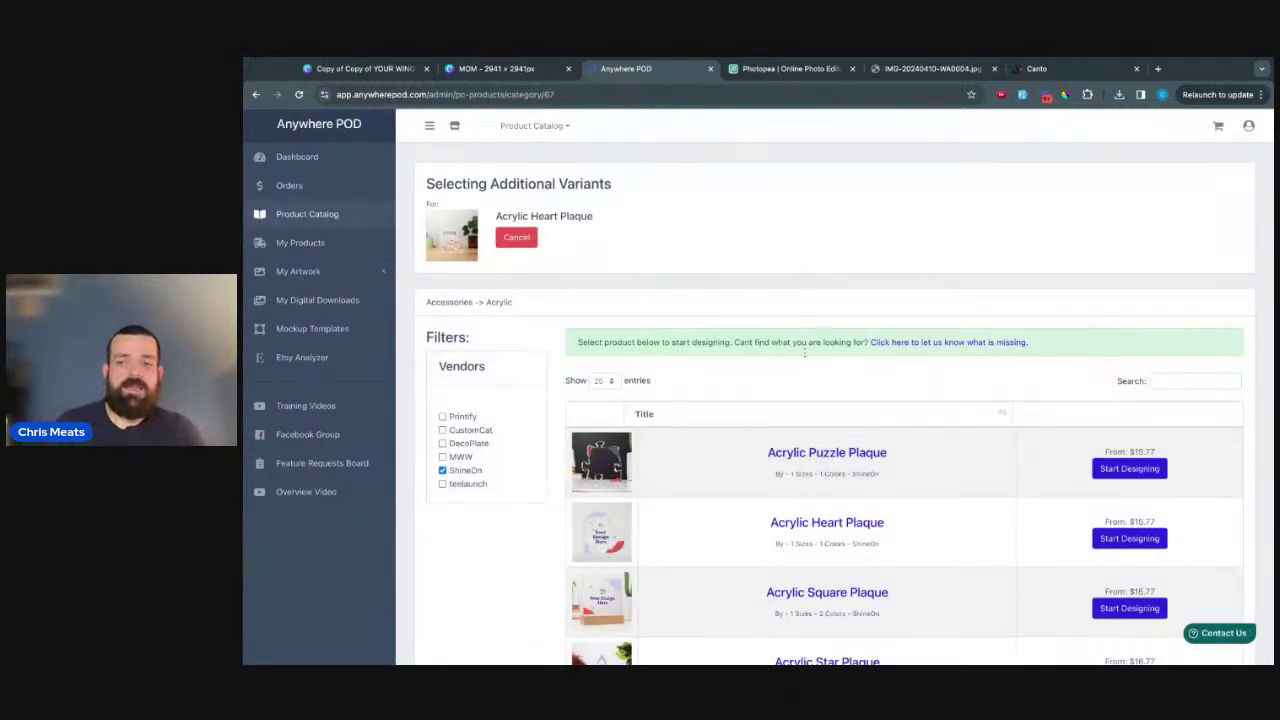
click(1113, 540)
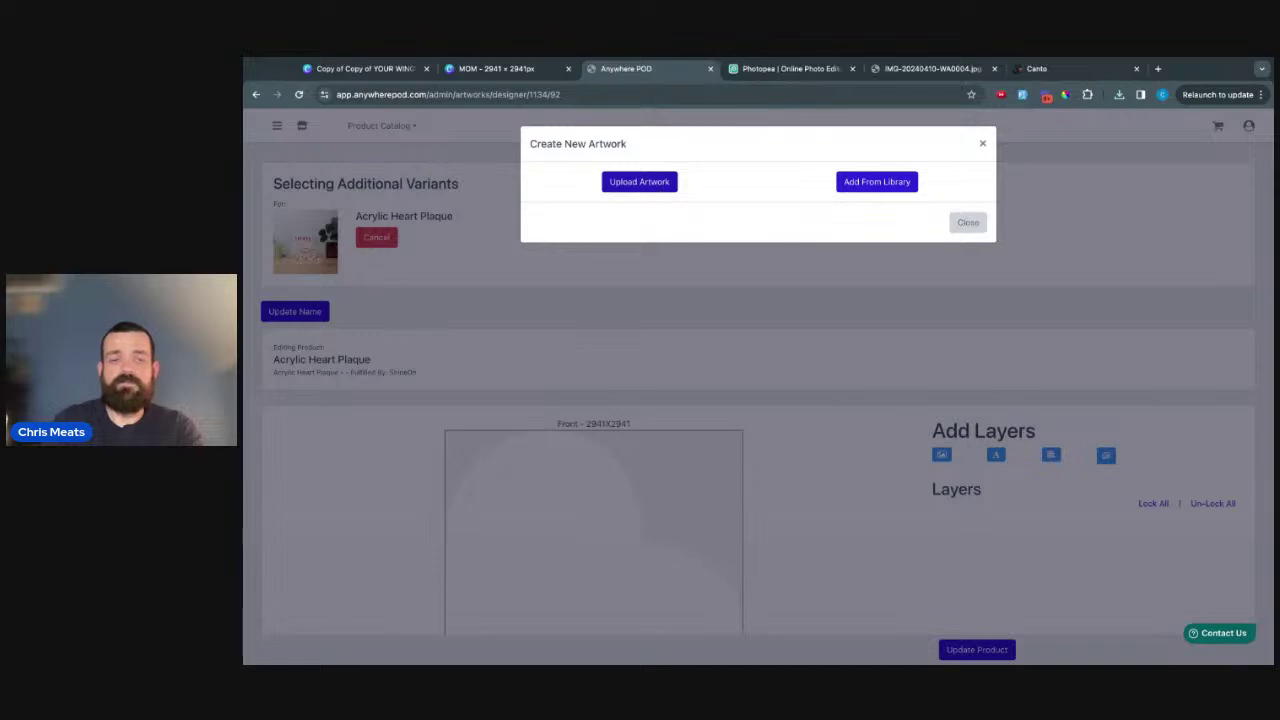
click(868, 182)
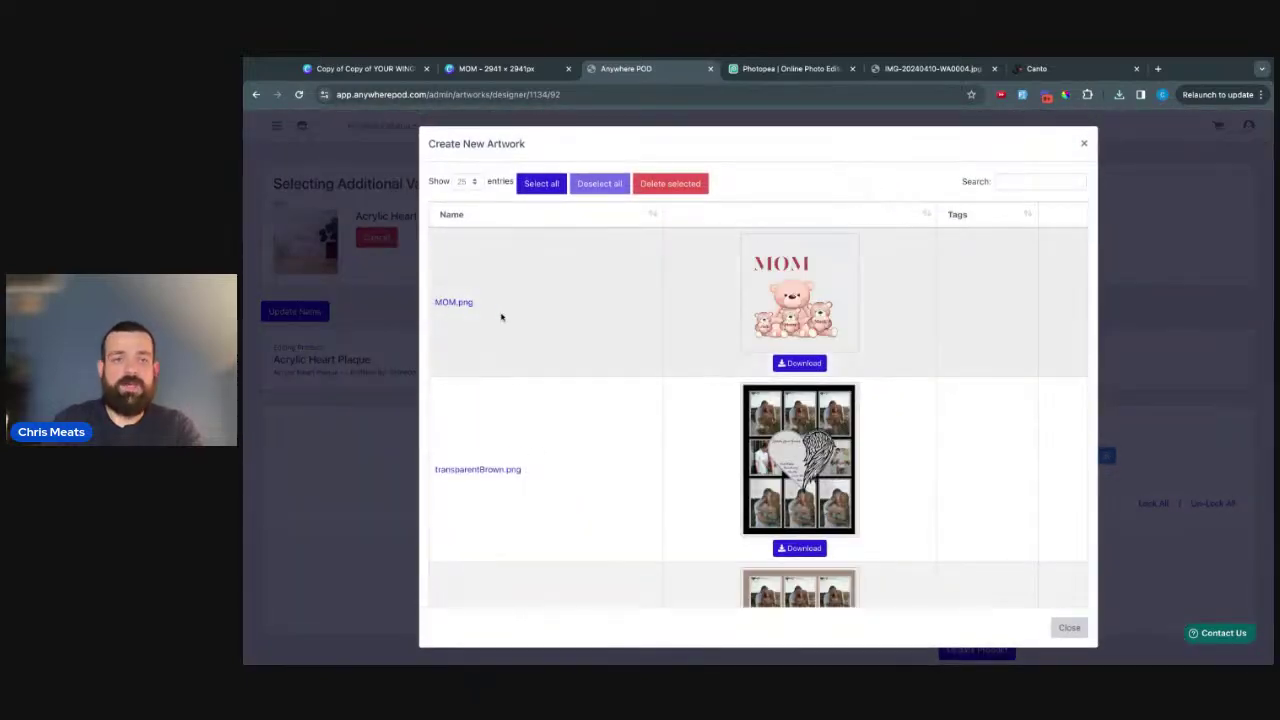
click(453, 302)
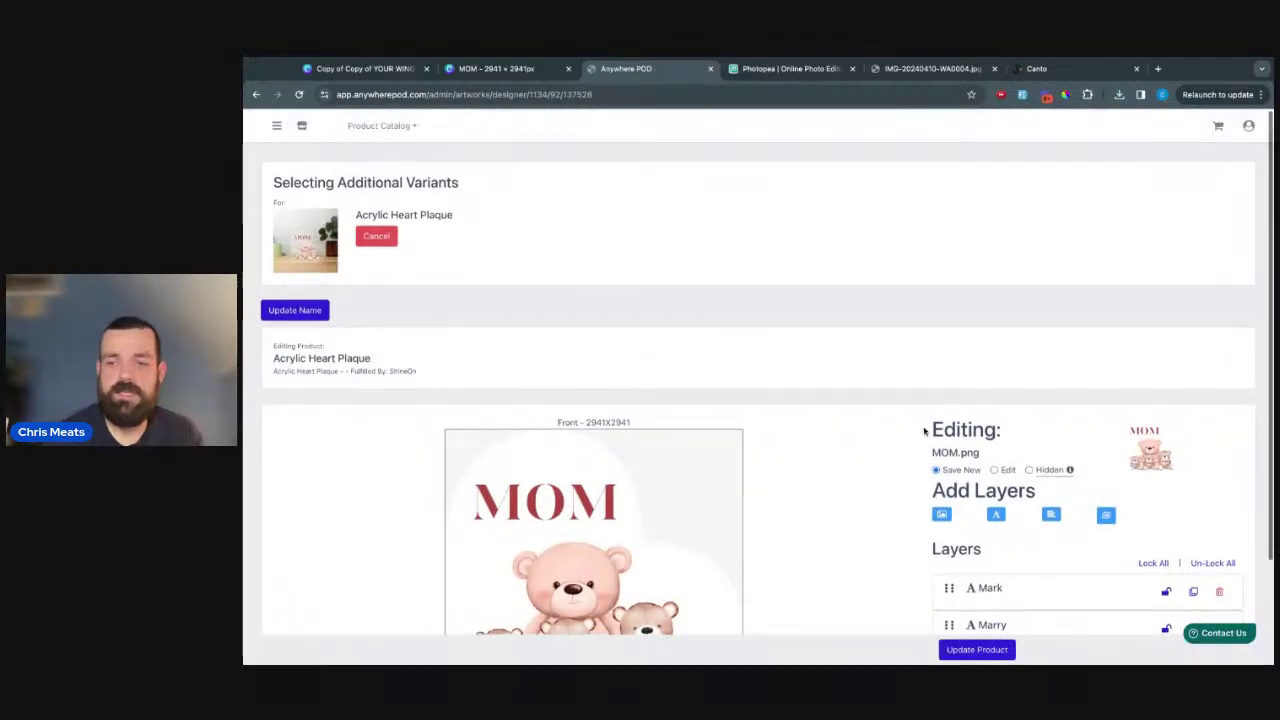
- Replace the MOM.png image layer's file with the two-bear artwork MOM (1).png
scroll(923, 429, down, 2)
click(1016, 566)
scroll(1005, 568, down, 1)
click(995, 566)
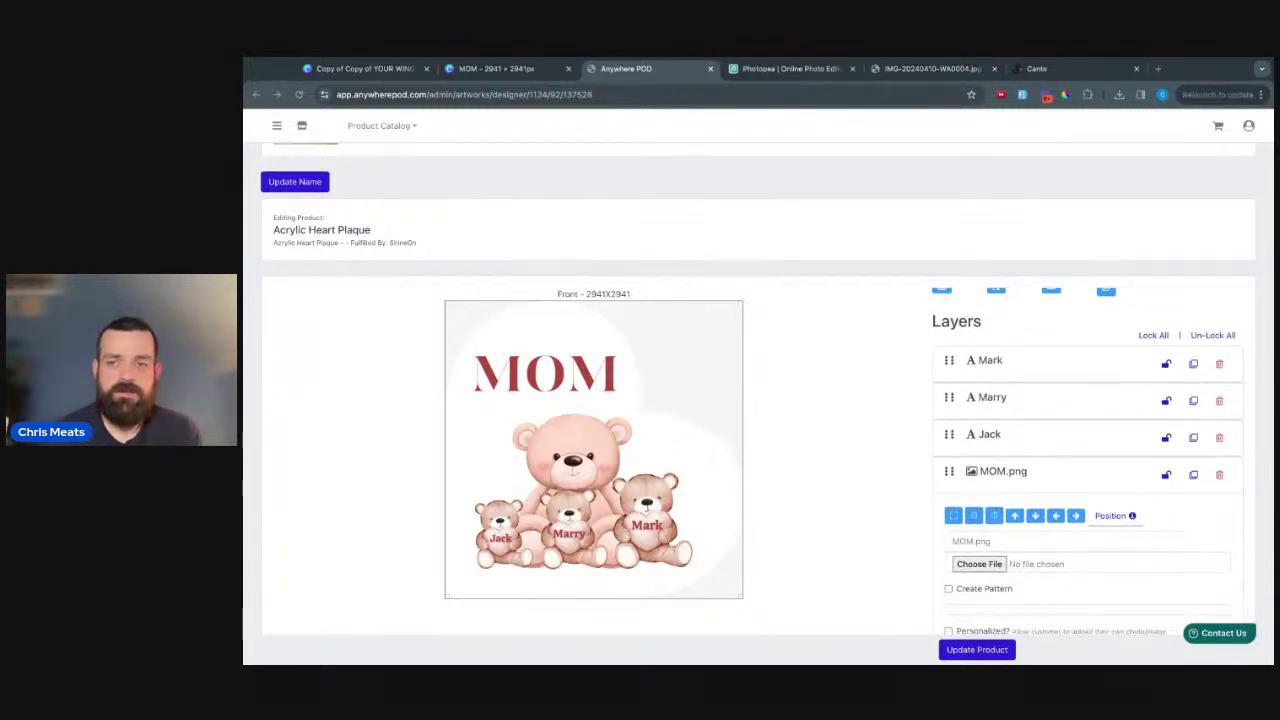
key(Return)
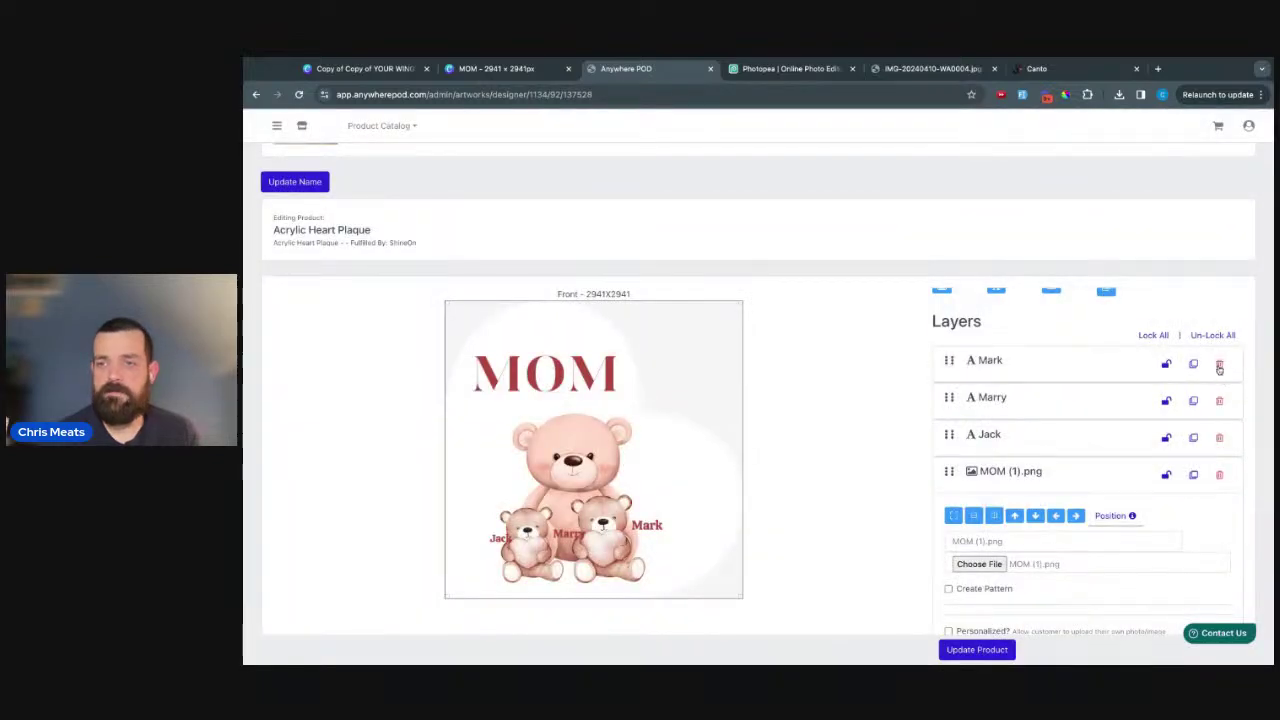
- Delete the third child's name layer and move the second child's name onto the right bear's heart
click(1220, 366)
click(565, 537)
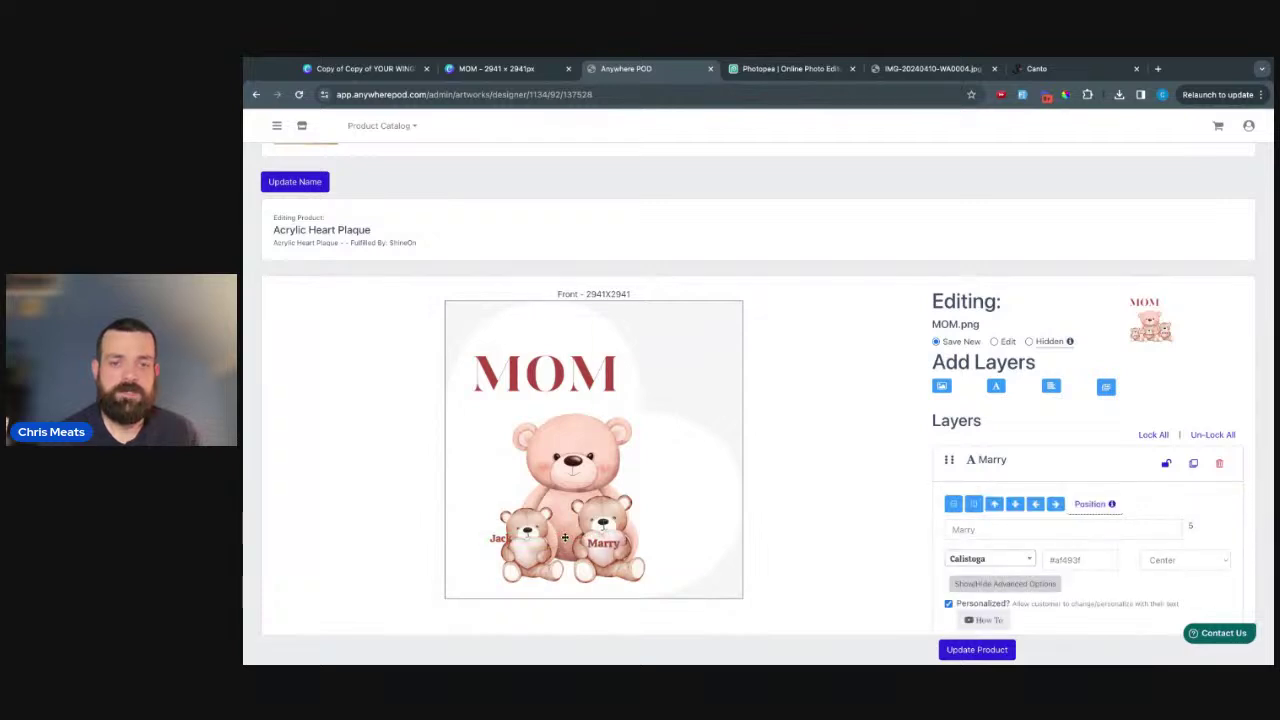
- Move the first child's name onto the left bear's heart and update the product with the two-bear artwork
click(500, 538)
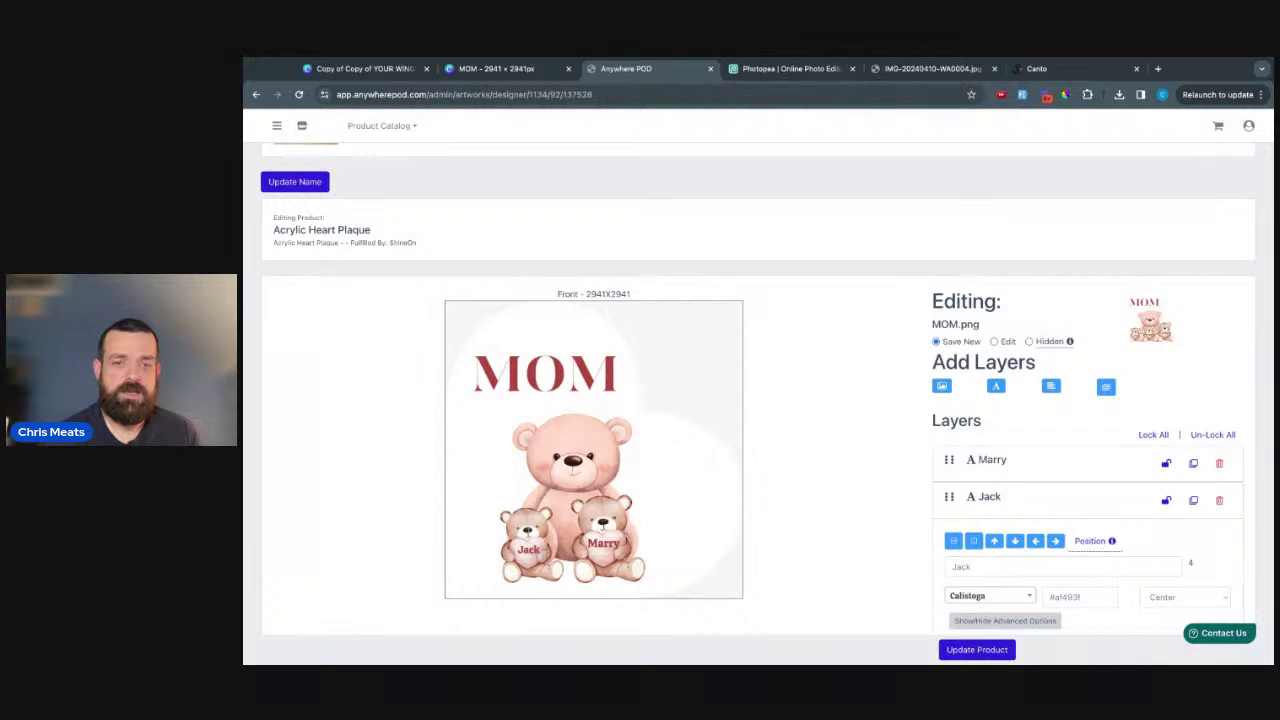
scroll(850, 510, down, 1)
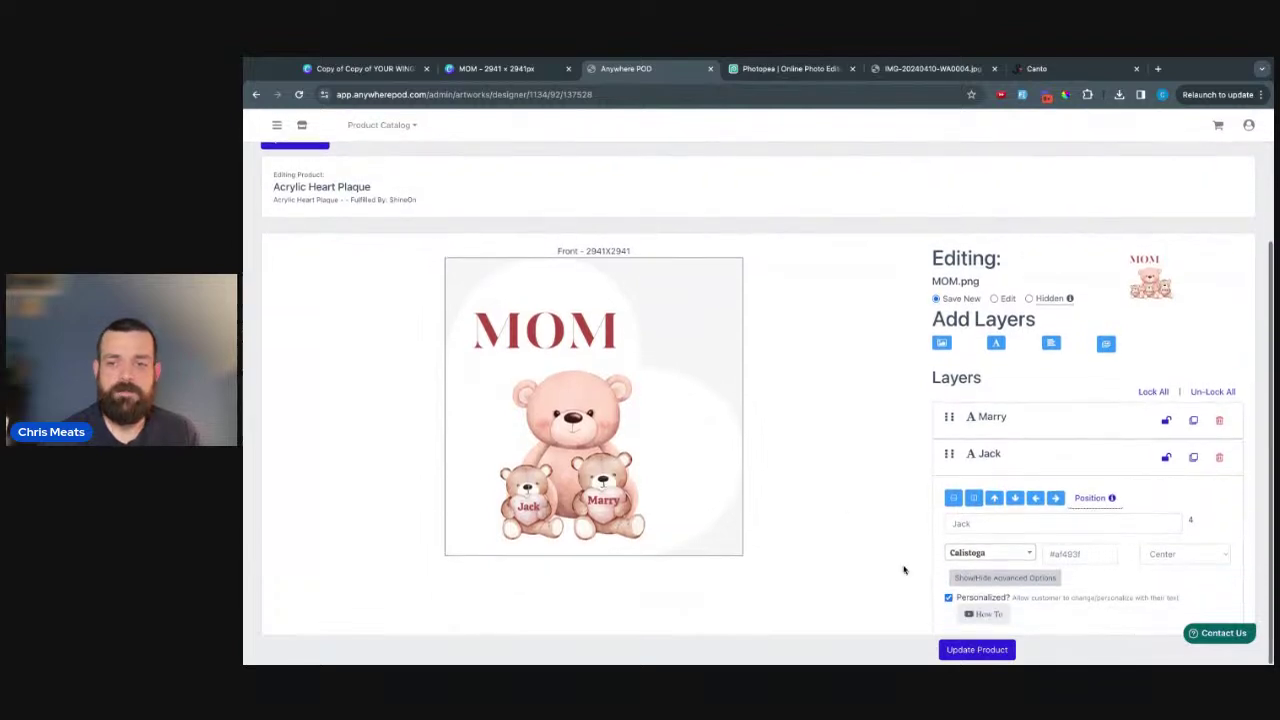
click(962, 650)
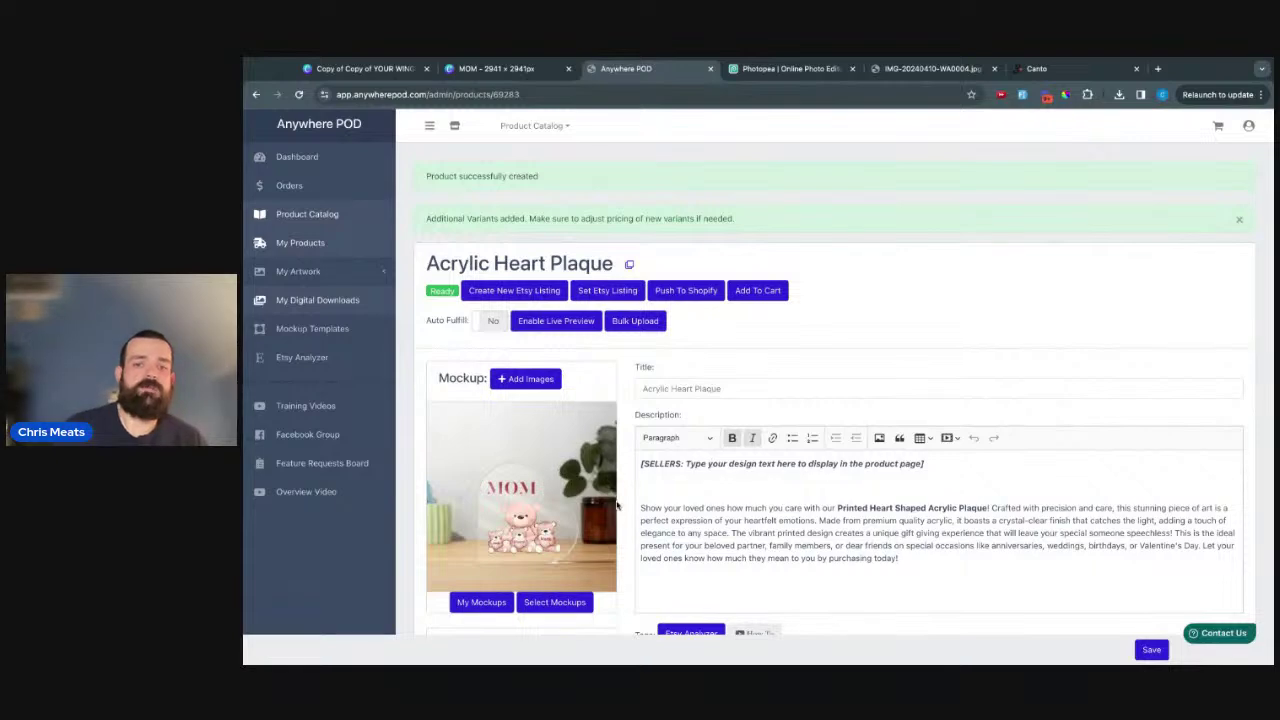
- Show the variants' Artwork column, set the two-bear variant's Number of Children to 2, and save the product
scroll(628, 518, down, 5)
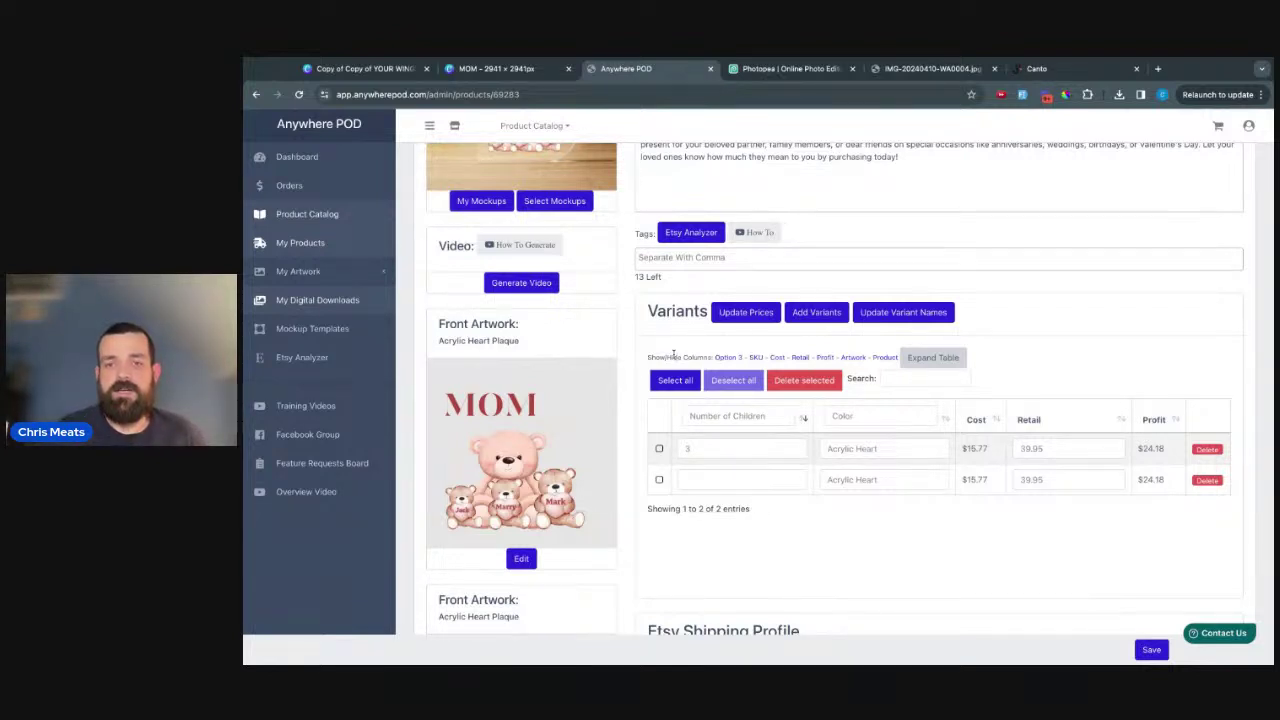
drag(663, 355, 688, 357)
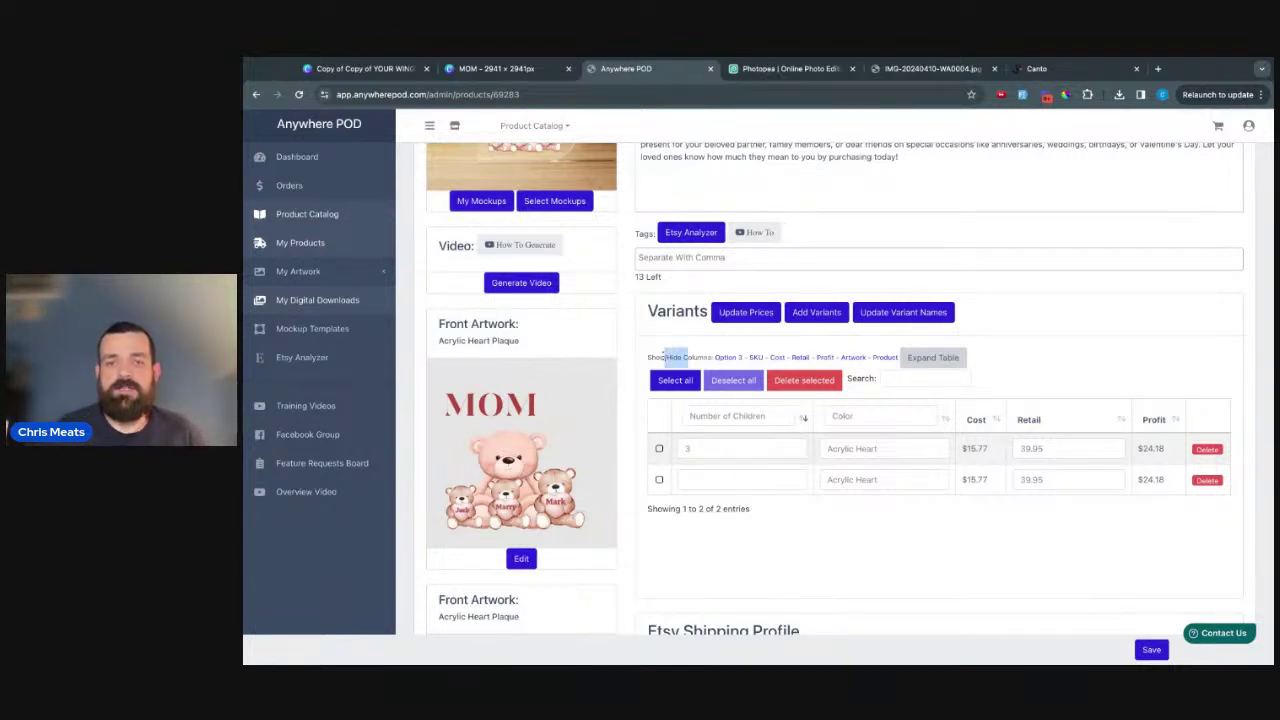
click(853, 359)
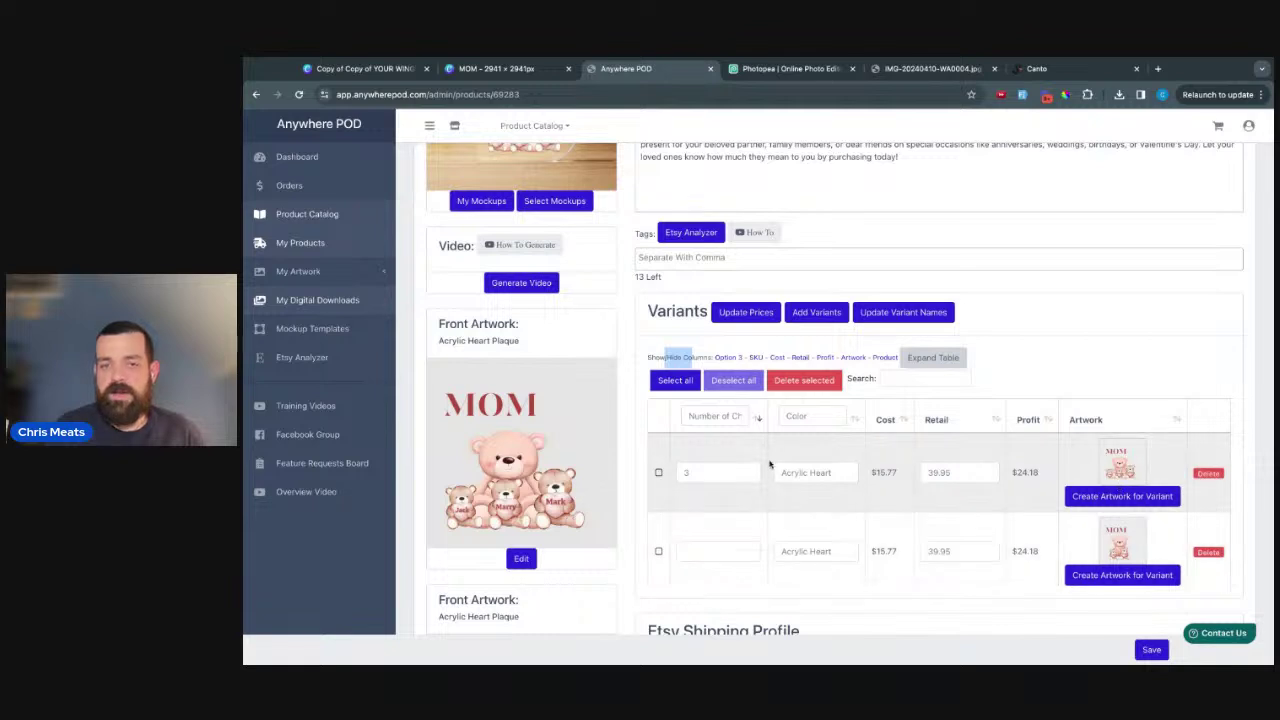
click(714, 550)
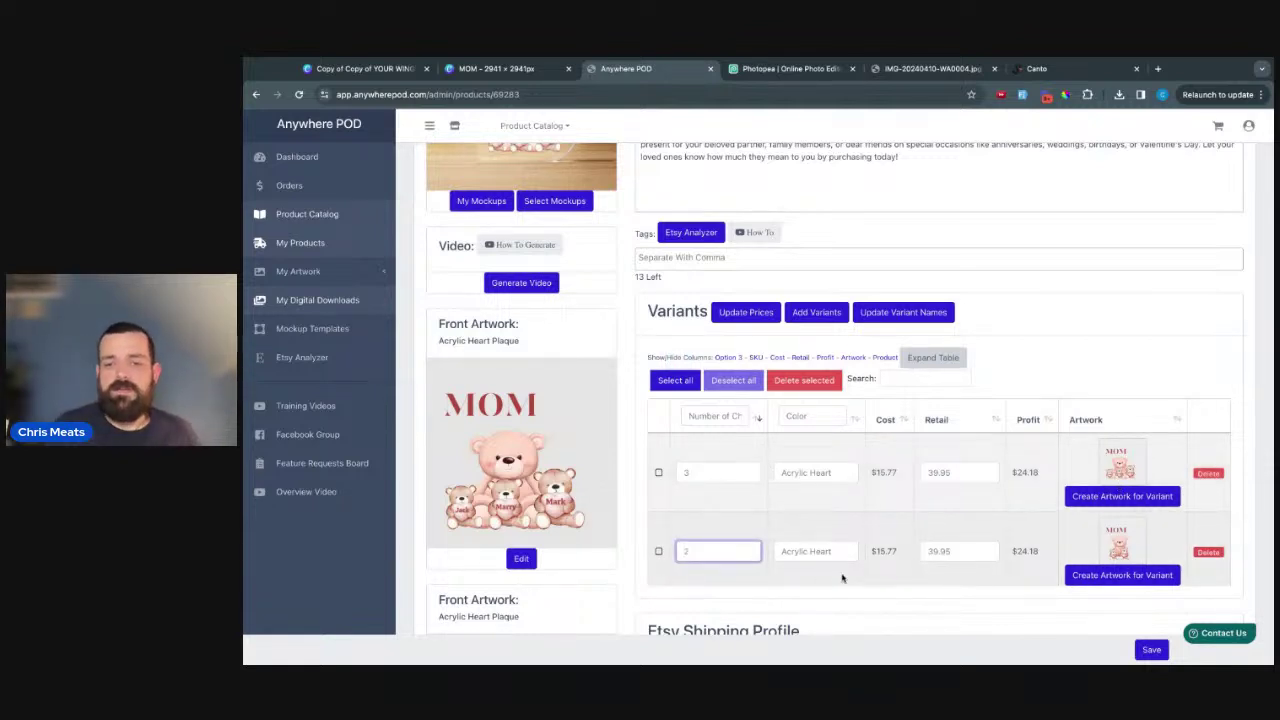
click(916, 600)
click(1152, 649)
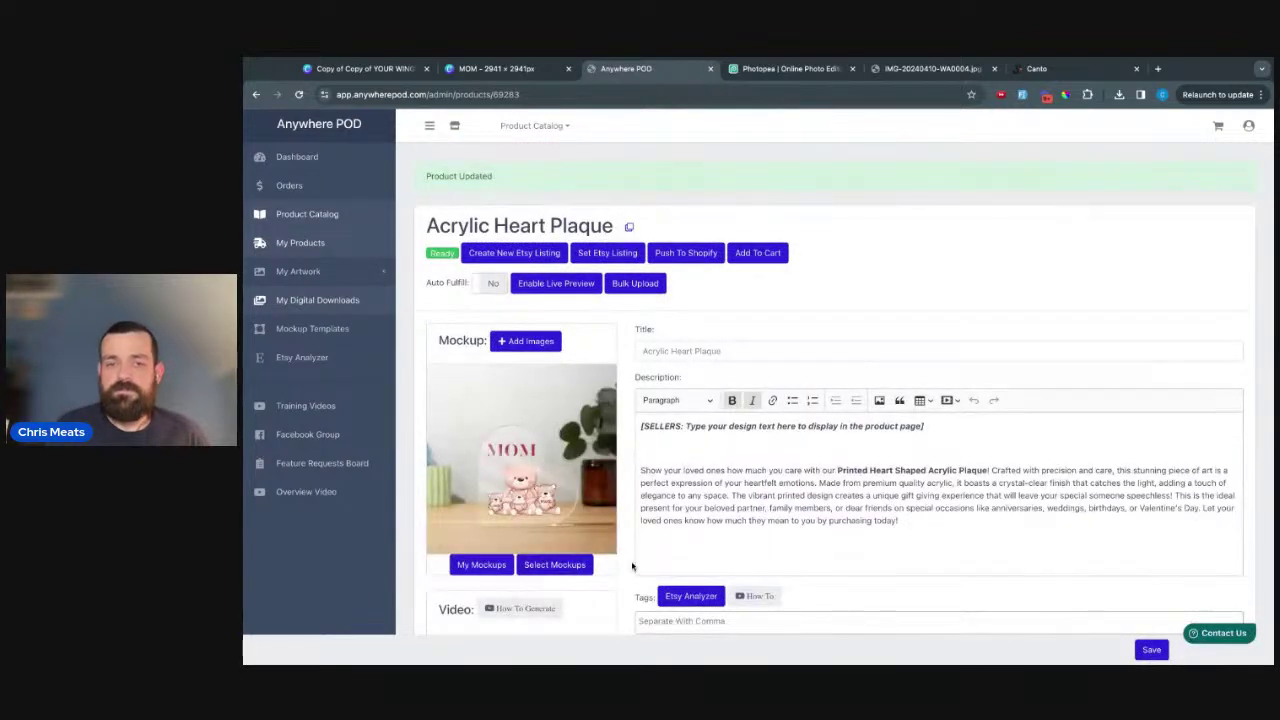
- Push the Acrylic Heart Plaque product to Shopify with live previews enabled
scroll(632, 567, down, 10)
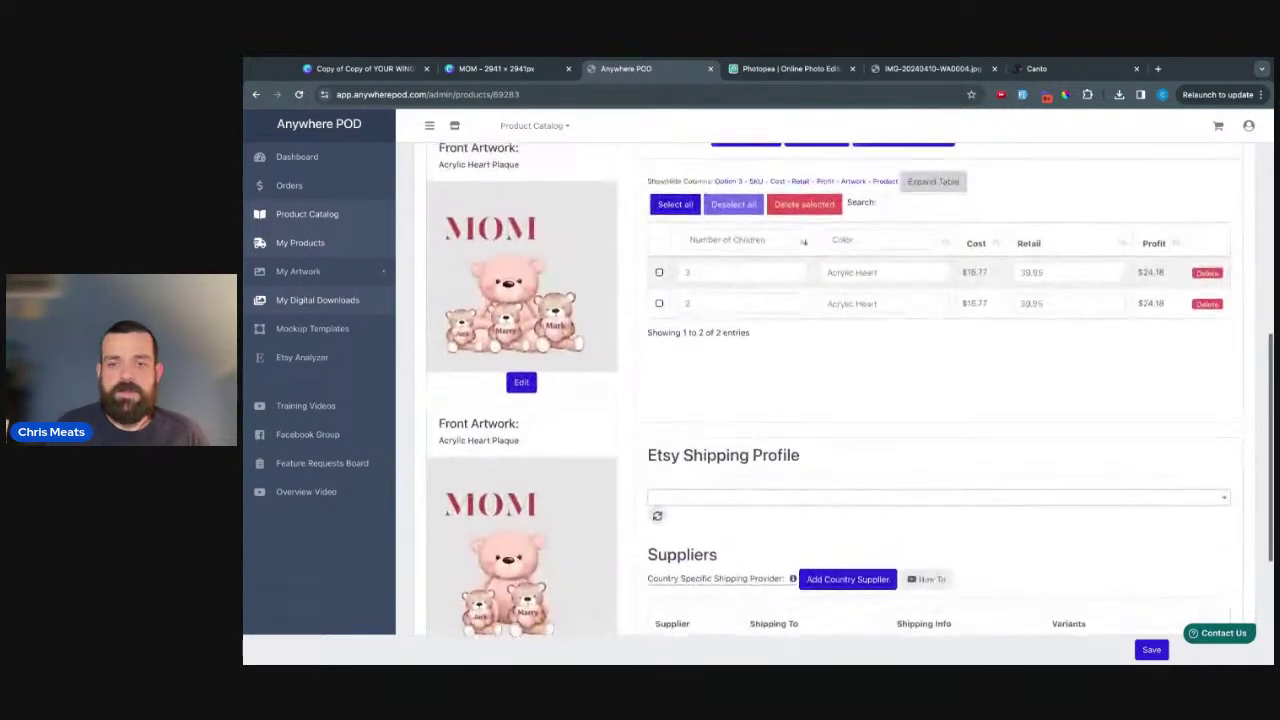
scroll(642, 325, up, 1)
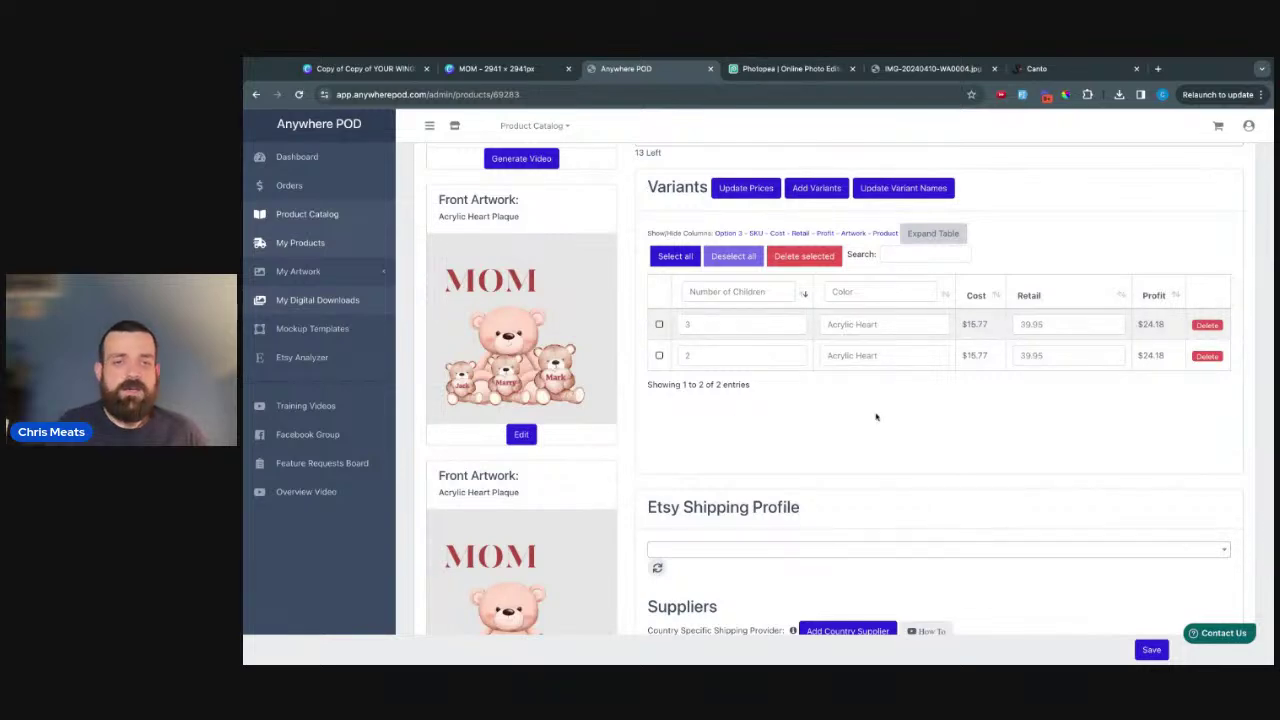
scroll(626, 490, up, 4)
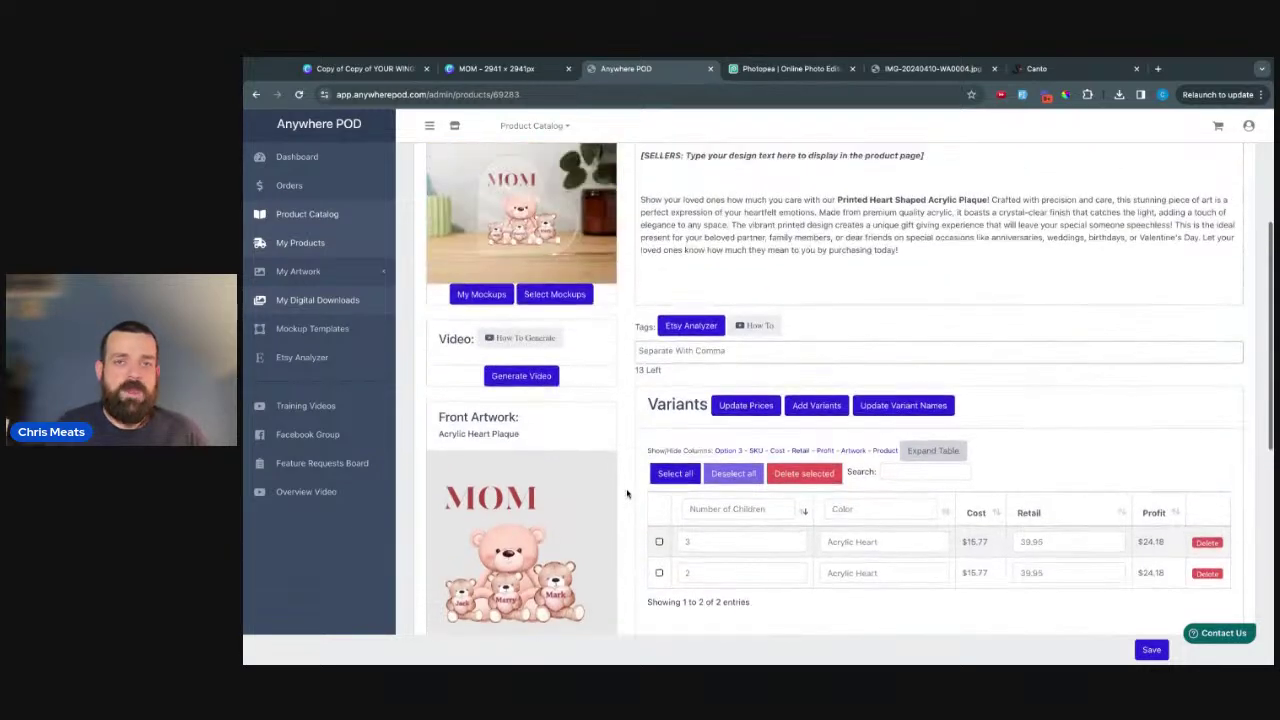
scroll(627, 492, up, 1)
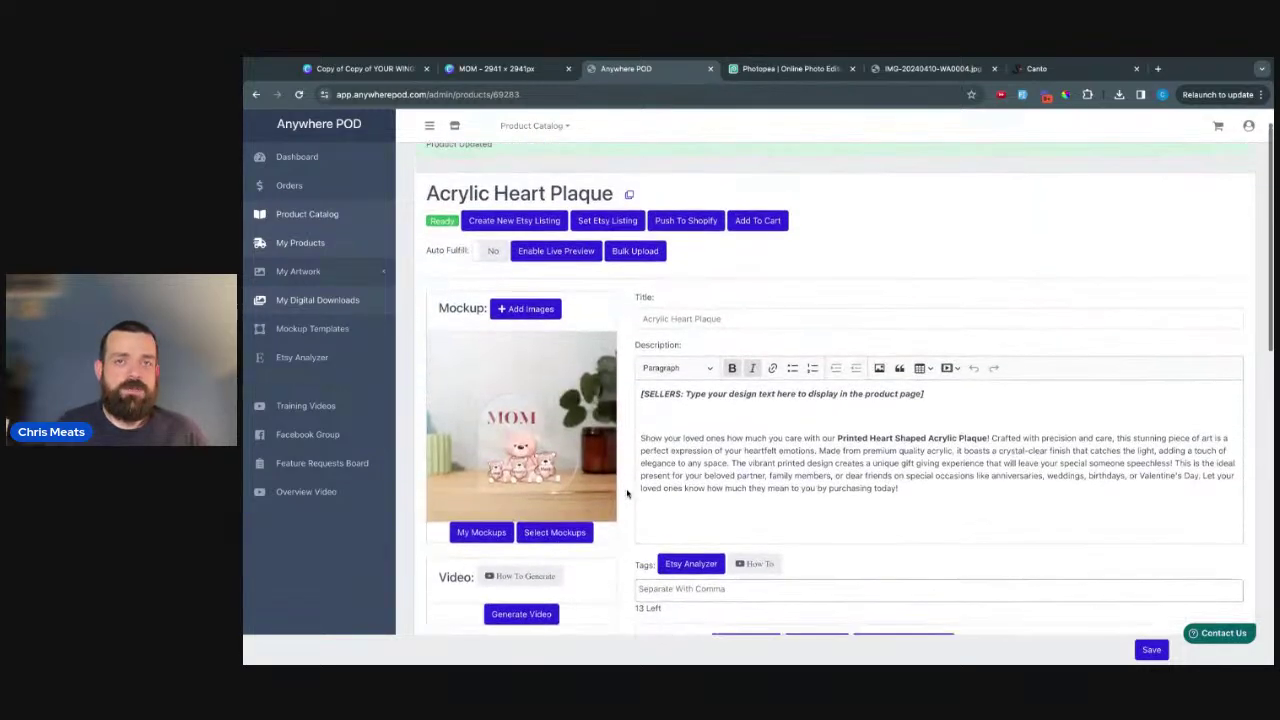
click(686, 222)
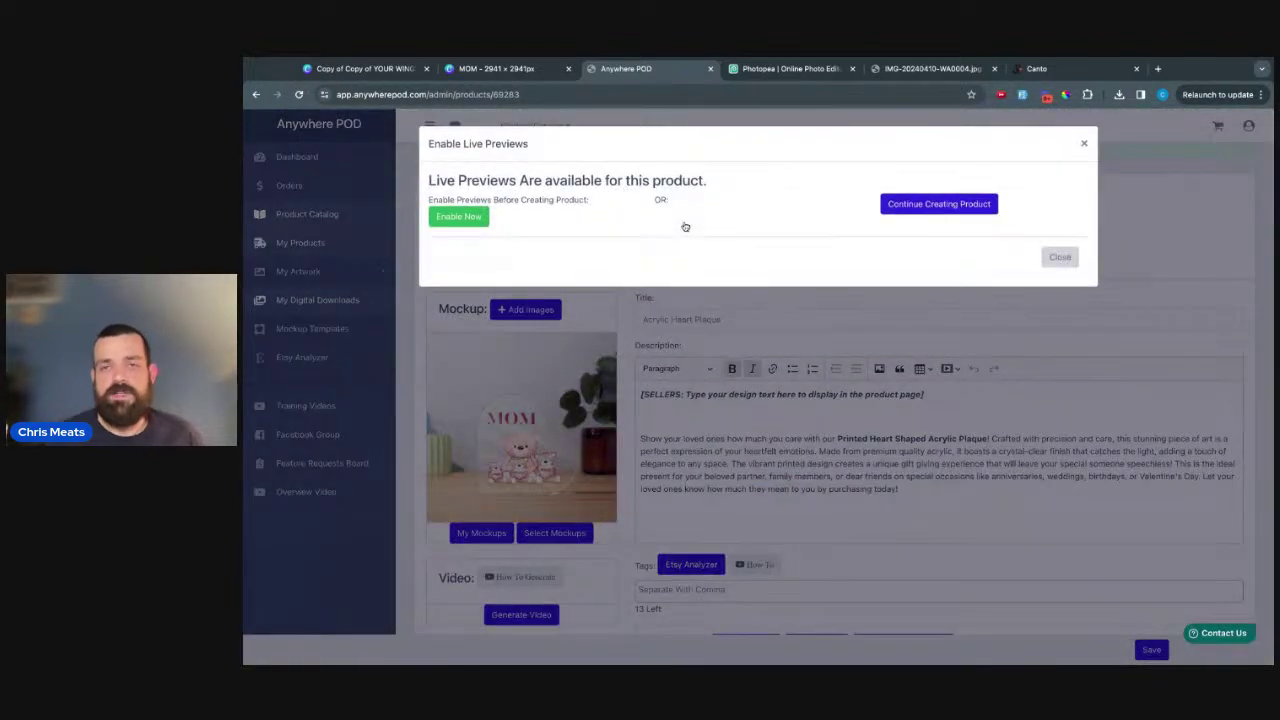
click(460, 219)
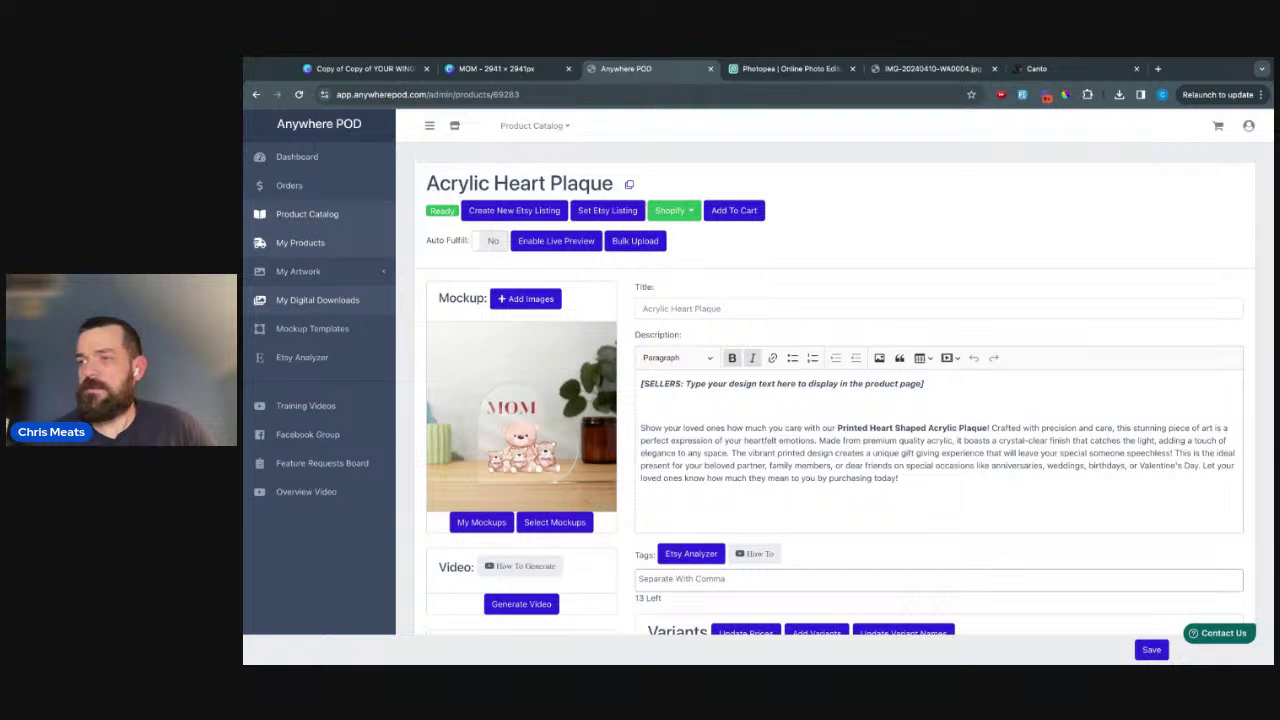
- View the pushed product in Shopify, preview it in the online store, and open its personalization preview
click(678, 212)
click(720, 260)
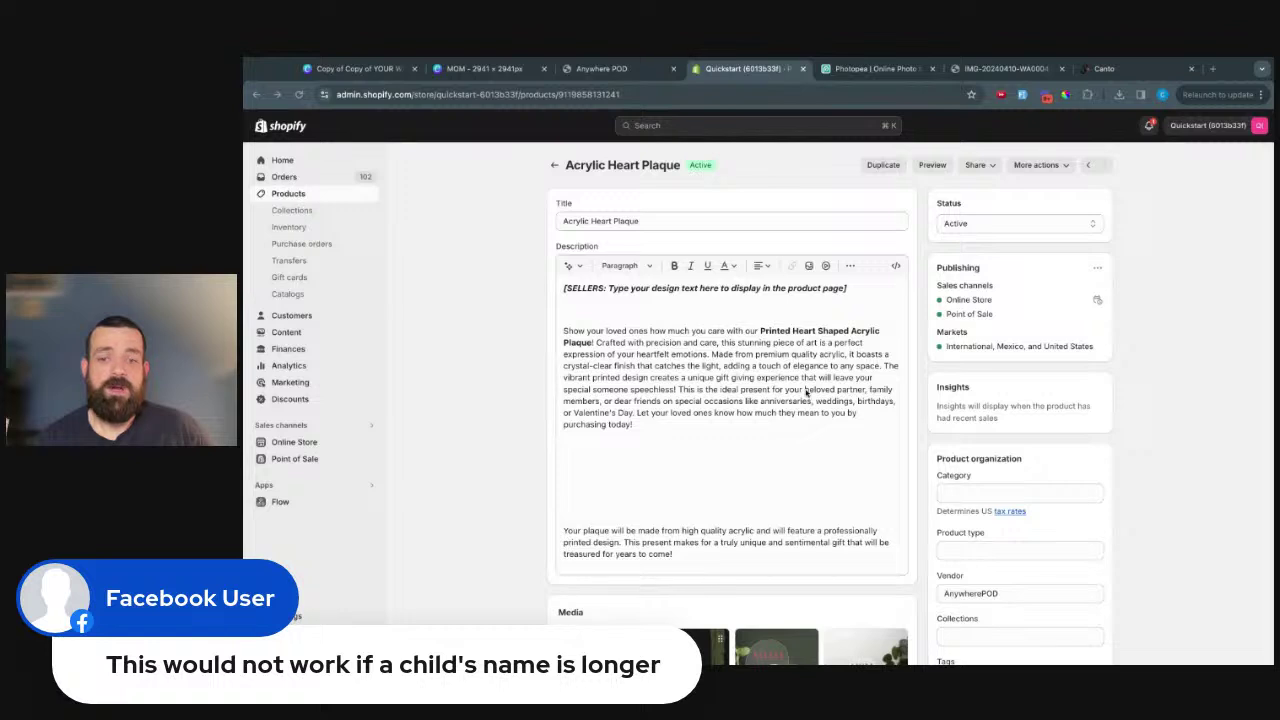
scroll(806, 392, down, 1)
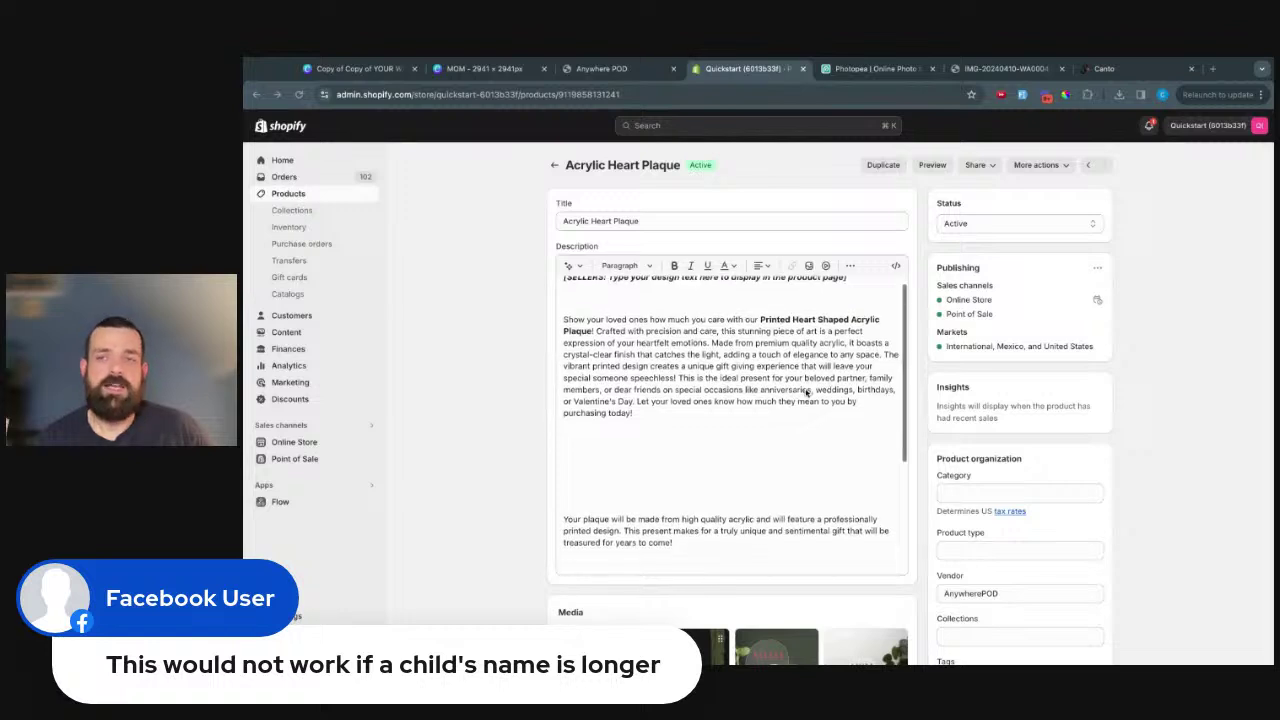
click(934, 166)
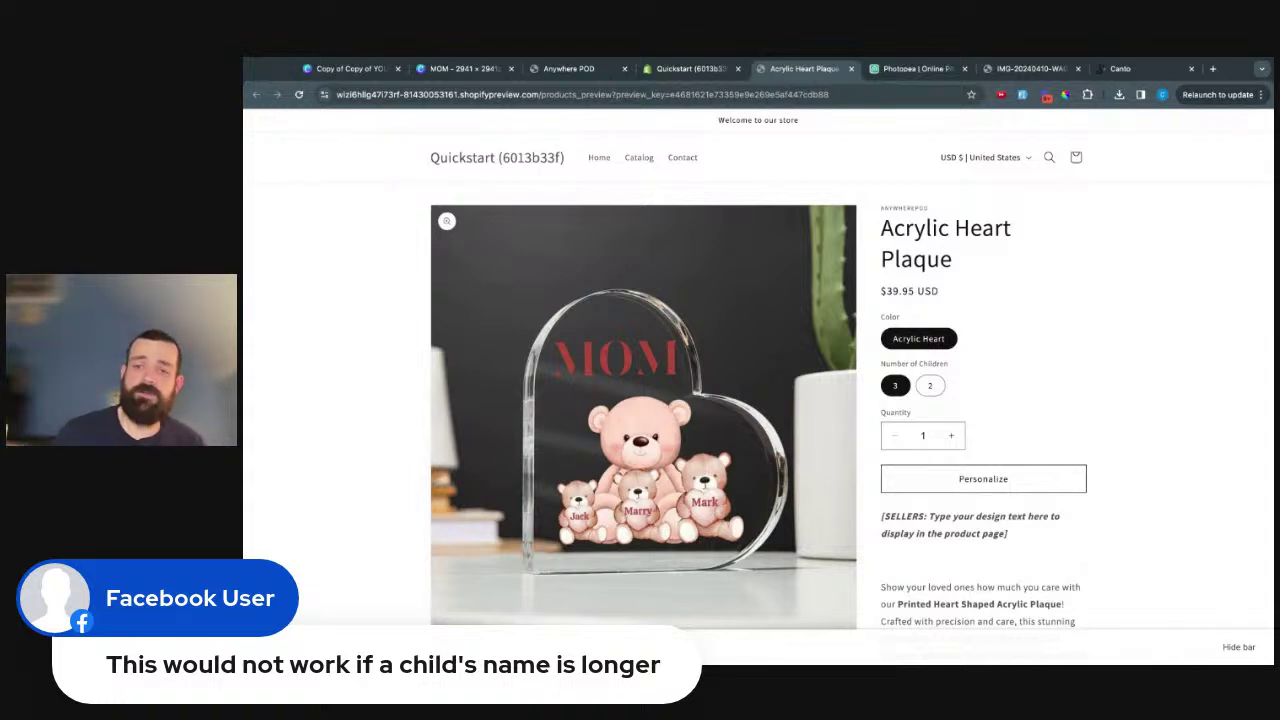
click(941, 482)
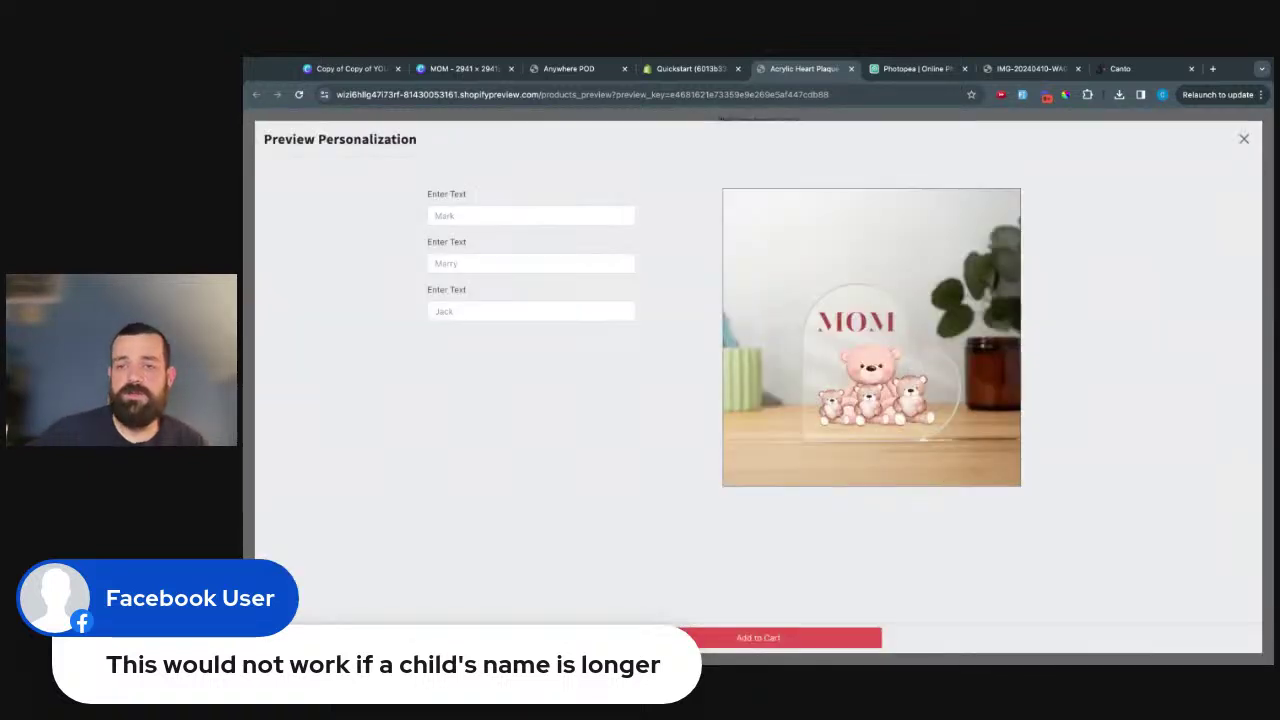
- Test a longer child's name in the third and first text fields of the personalization preview
click(479, 210)
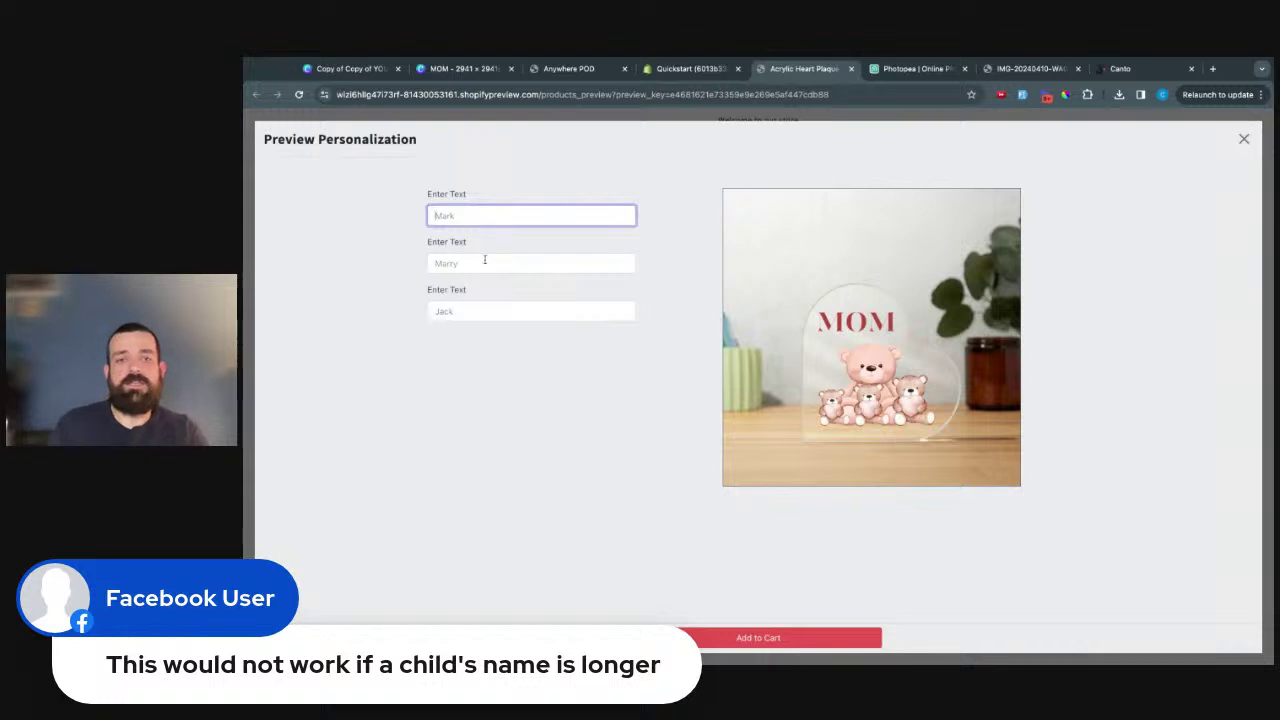
click(474, 309)
text(d)
text(hristopher)
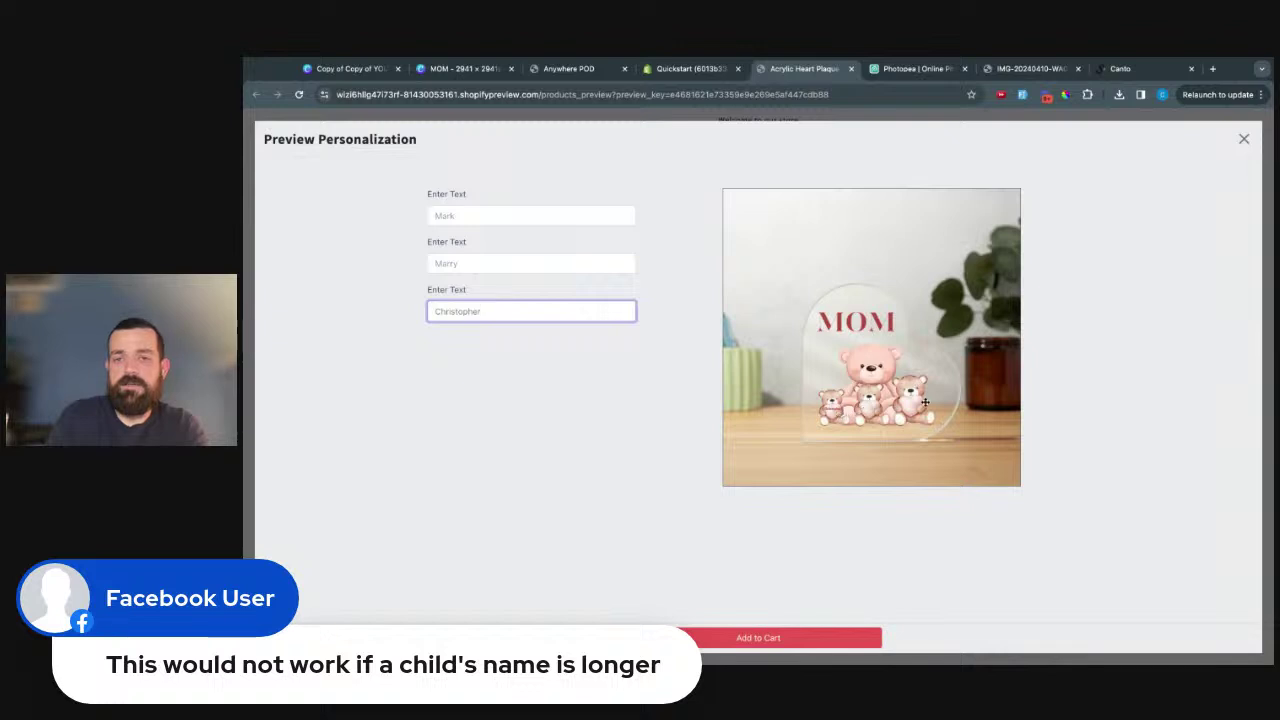
click(471, 220)
text(Christopher)
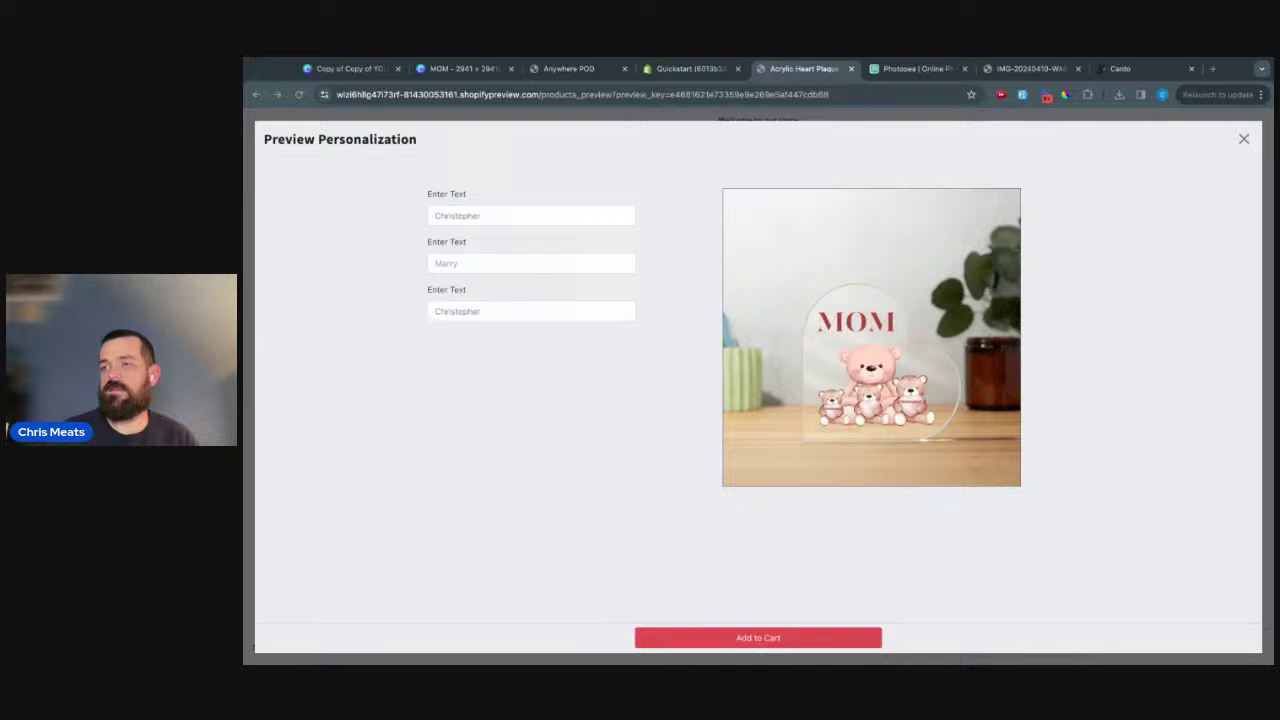
- Return to the plaque's Shopify admin page and open its Default product theme template in the theme editor
click(686, 69)
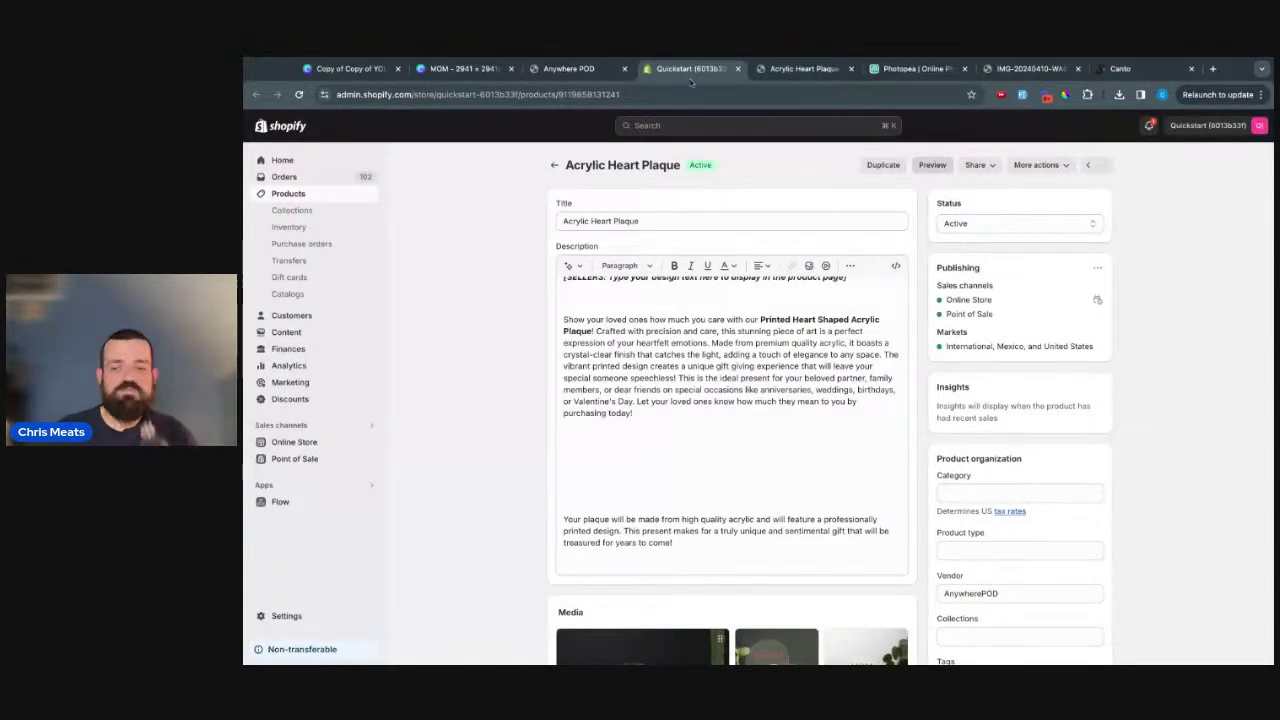
scroll(1194, 498, down, 2)
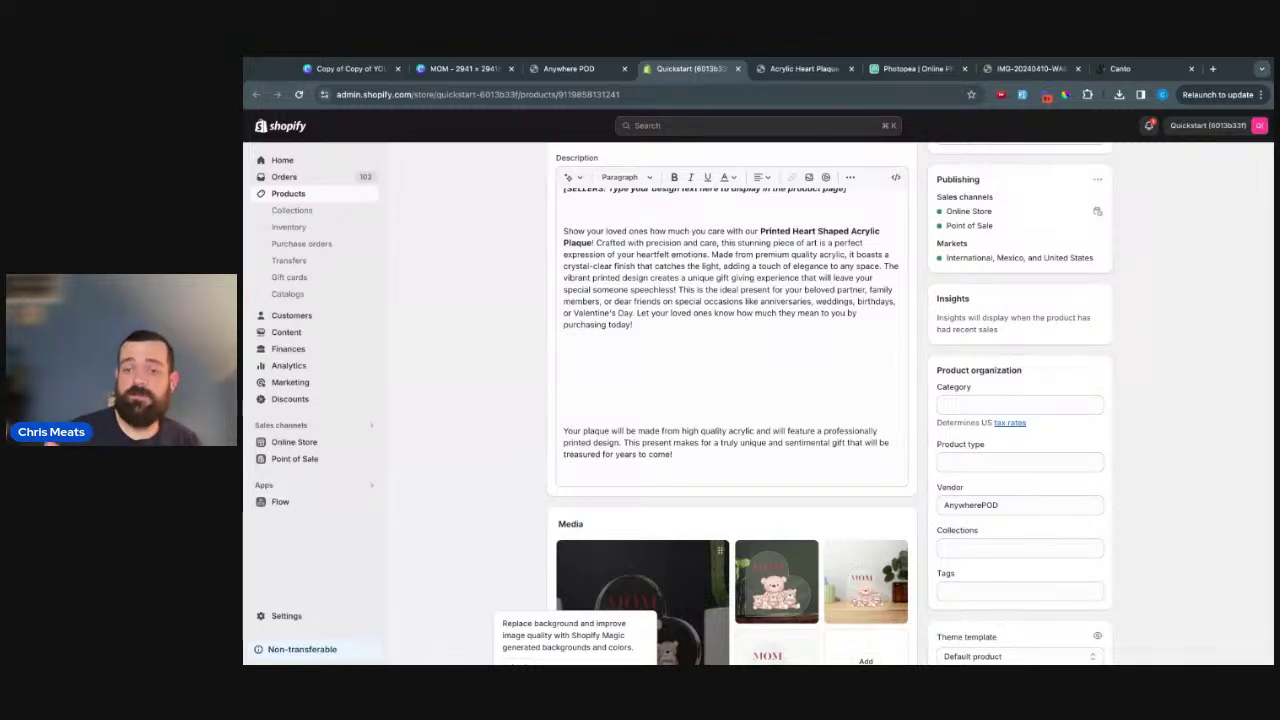
scroll(1160, 498, down, 1)
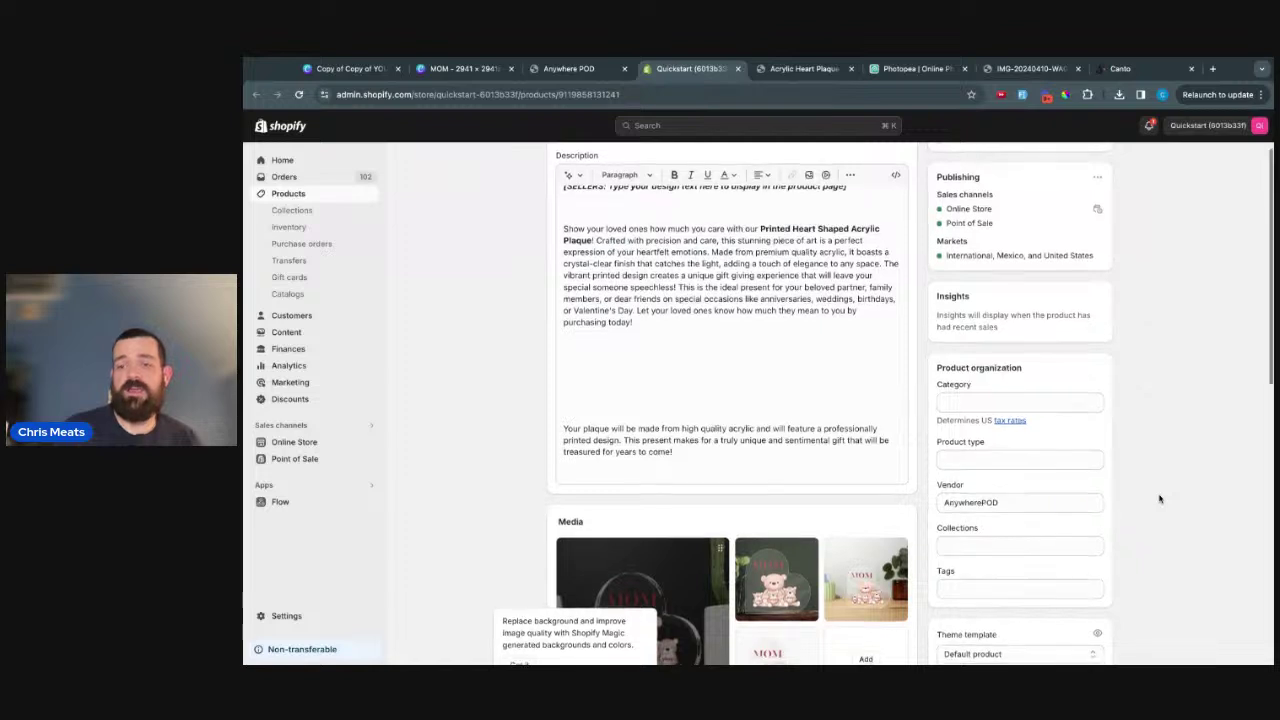
scroll(1160, 498, down, 3)
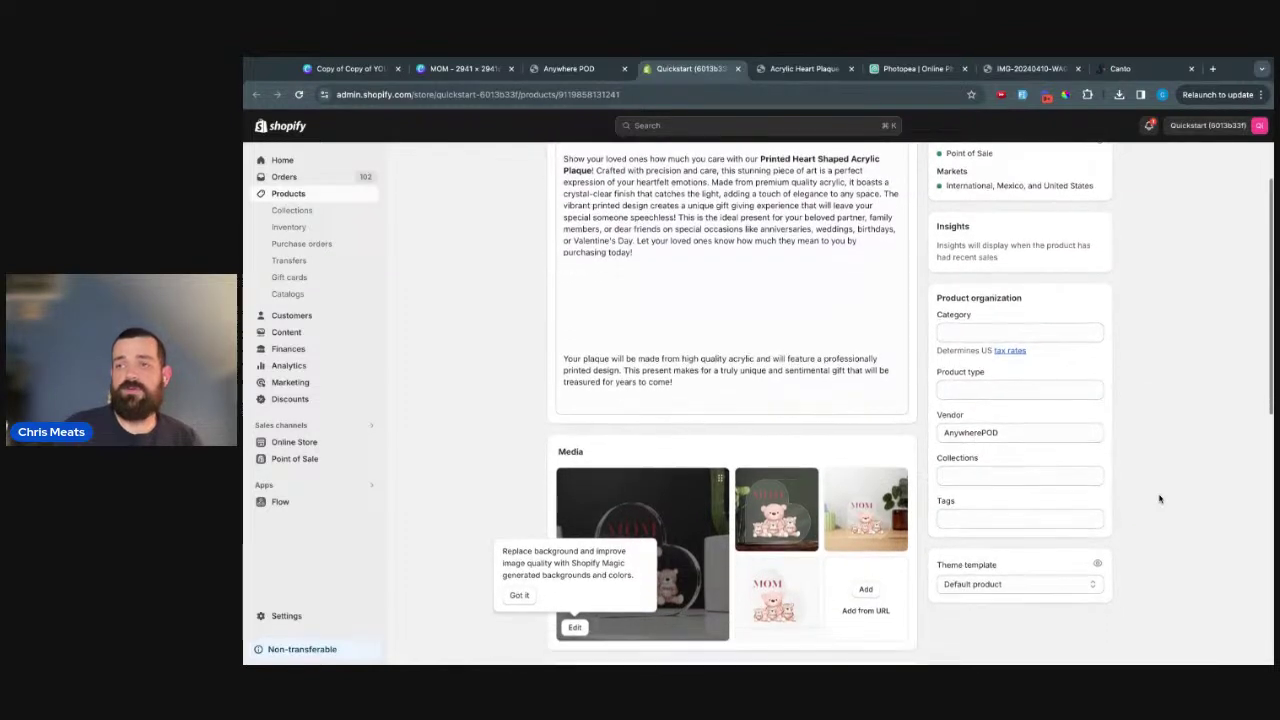
drag(938, 549, 1000, 550)
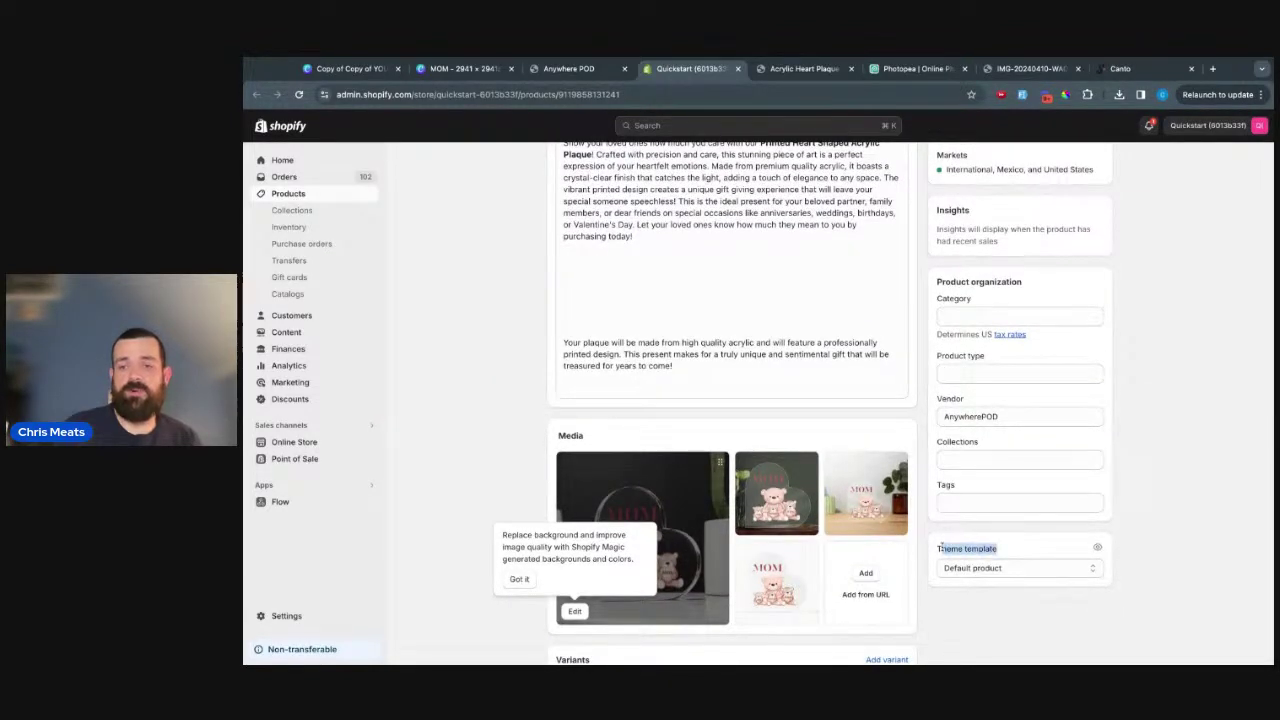
click(1097, 551)
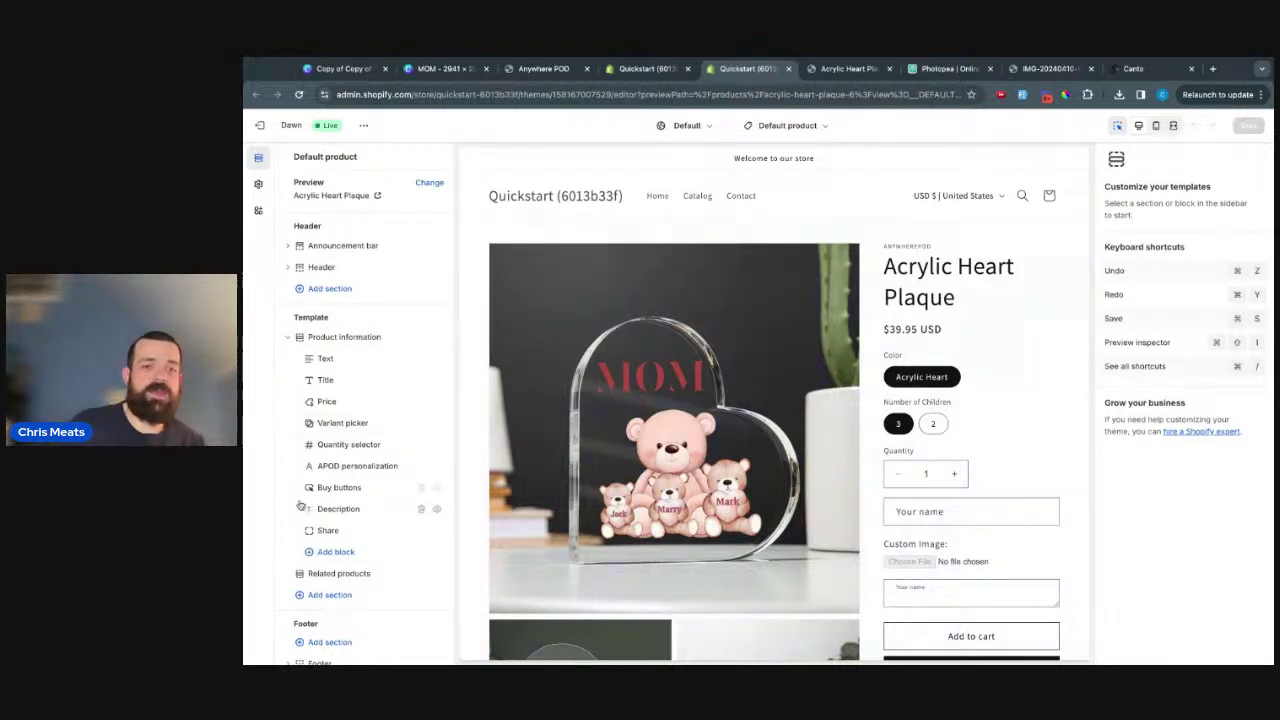
- Add a second APOD personalization app block above Buy buttons in the Product information section, and remove it again
click(337, 556)
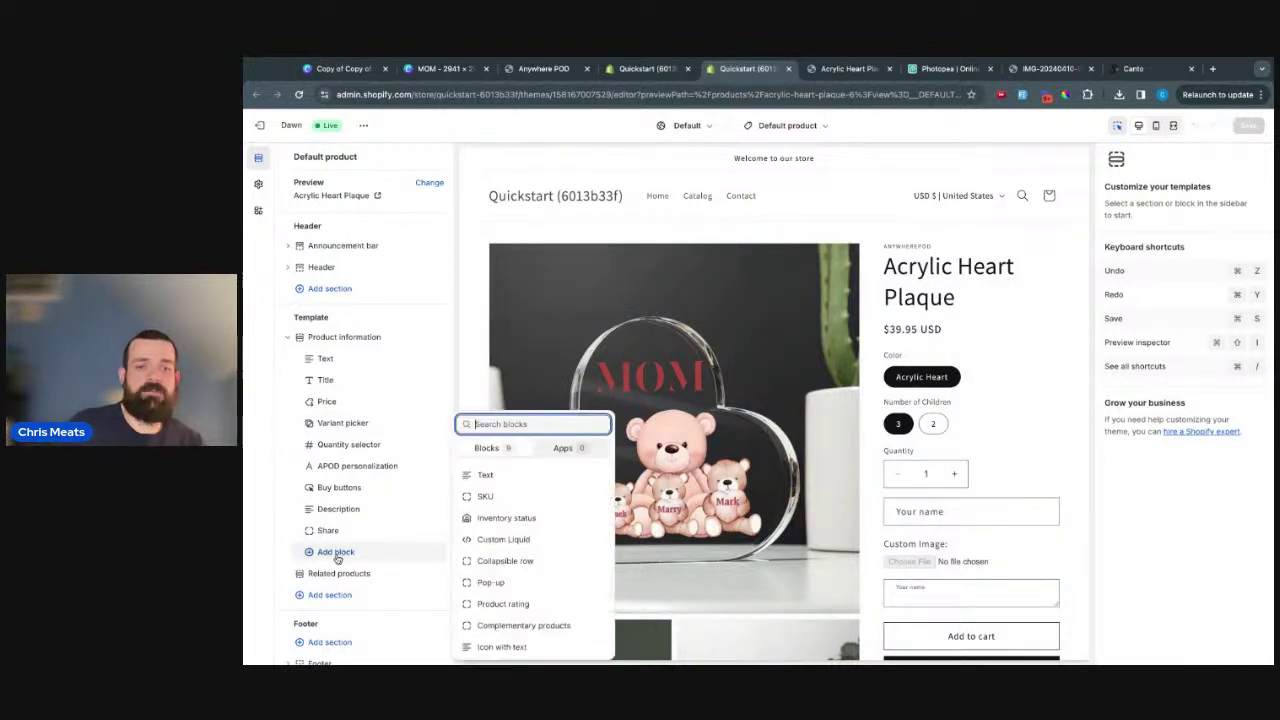
click(572, 448)
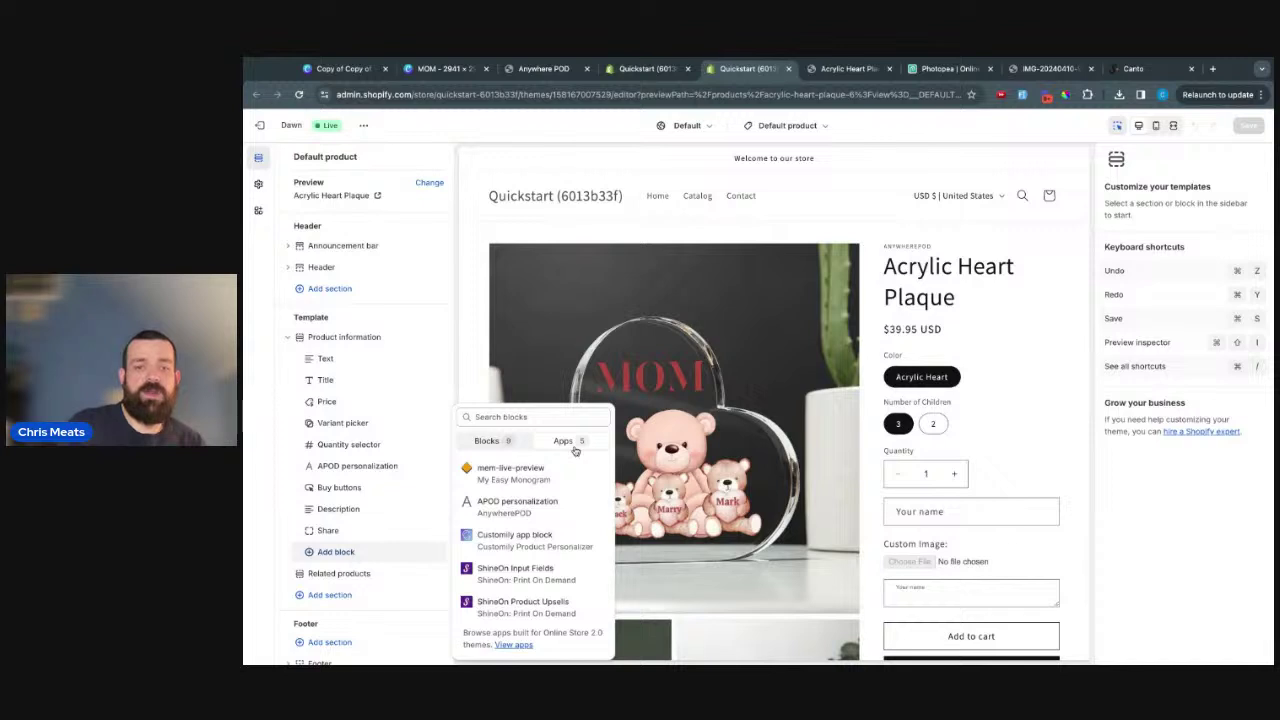
click(541, 503)
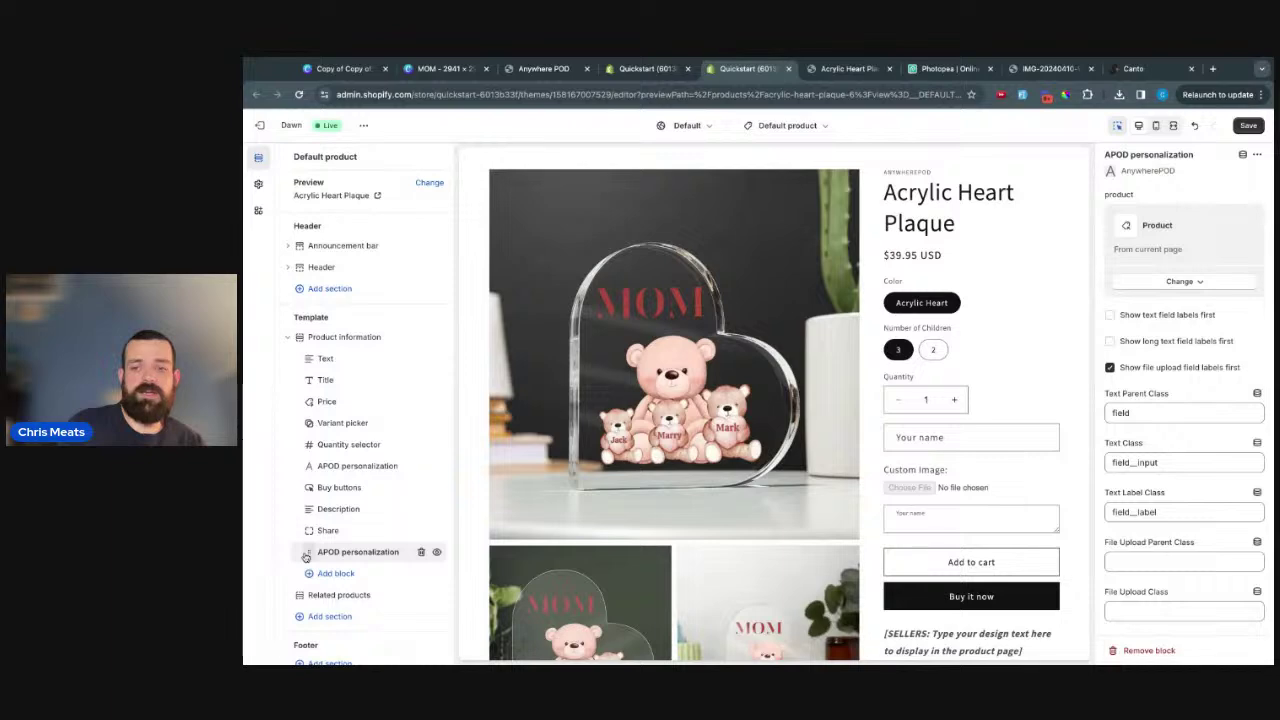
drag(306, 557, 320, 488)
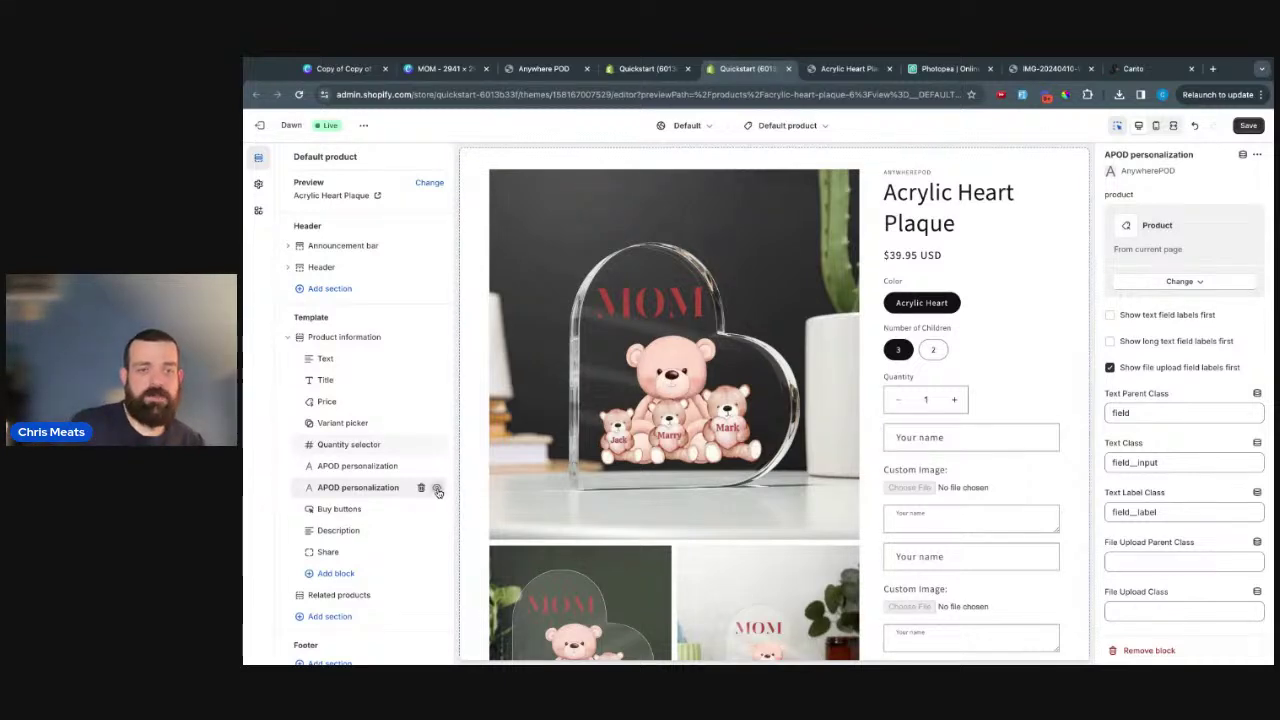
click(422, 488)
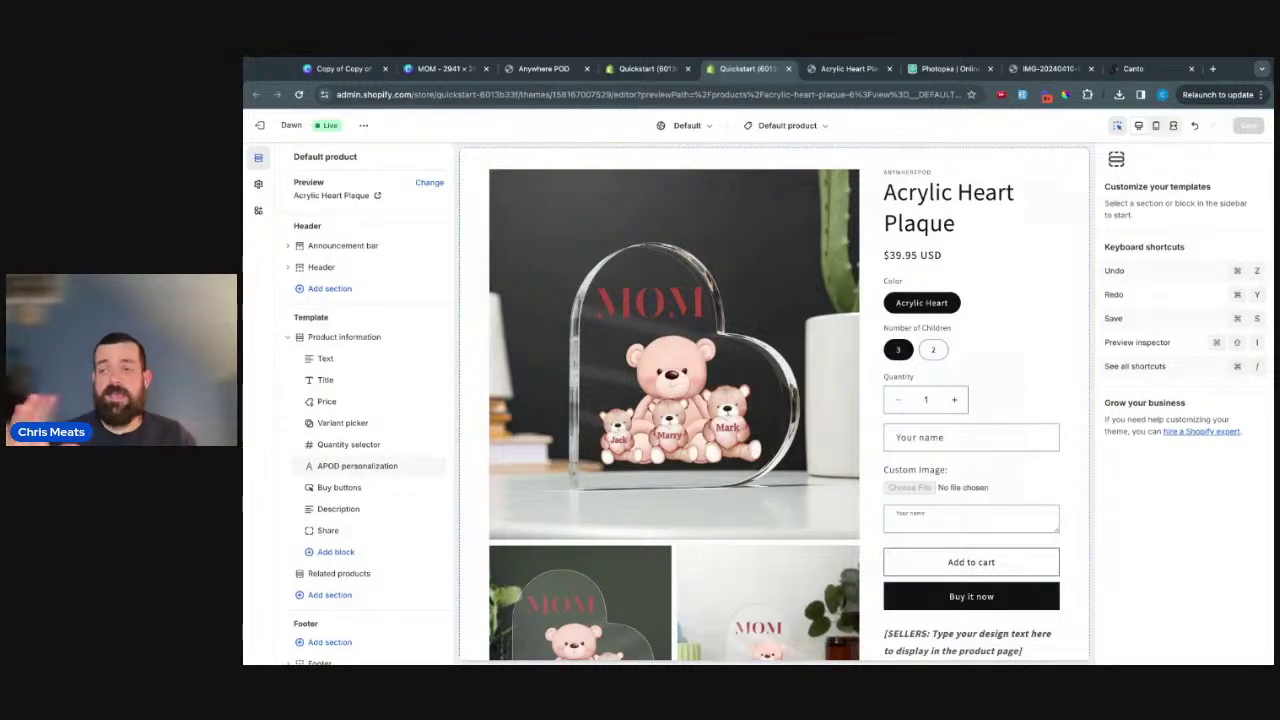
- Examine the theme's available product templates and its app embeds, including the AnywherePOD one
click(822, 126)
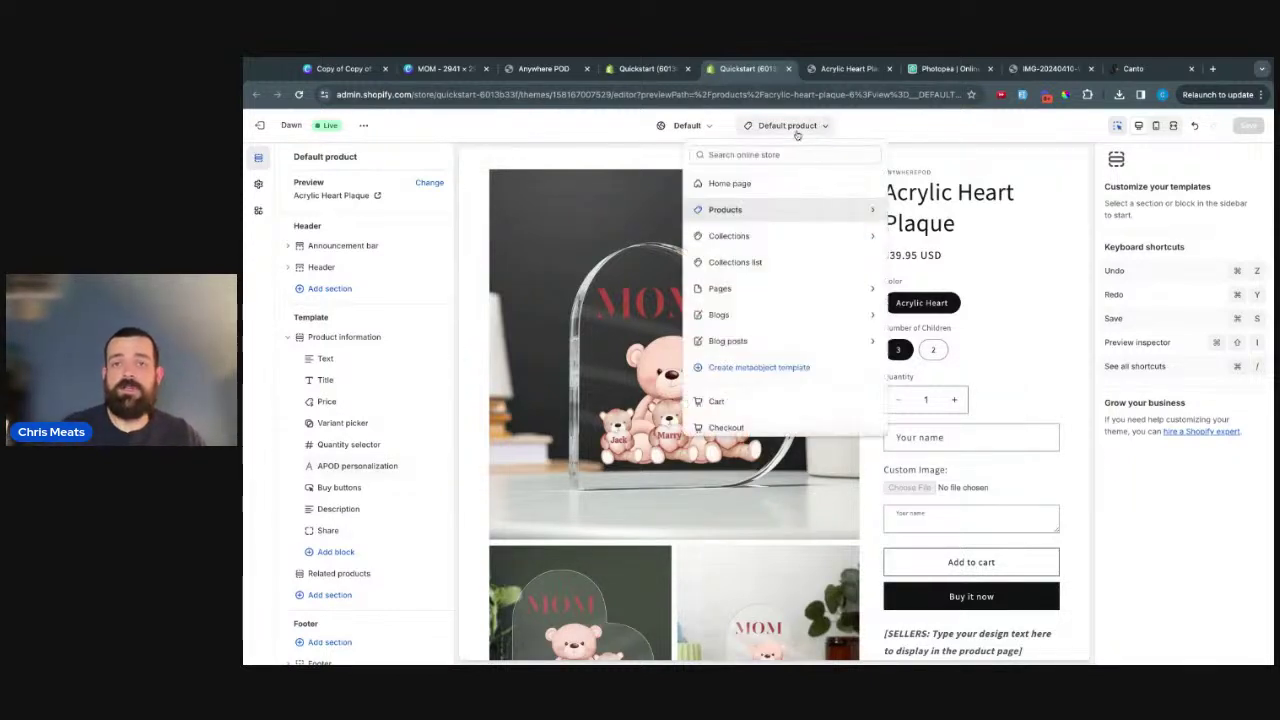
click(817, 210)
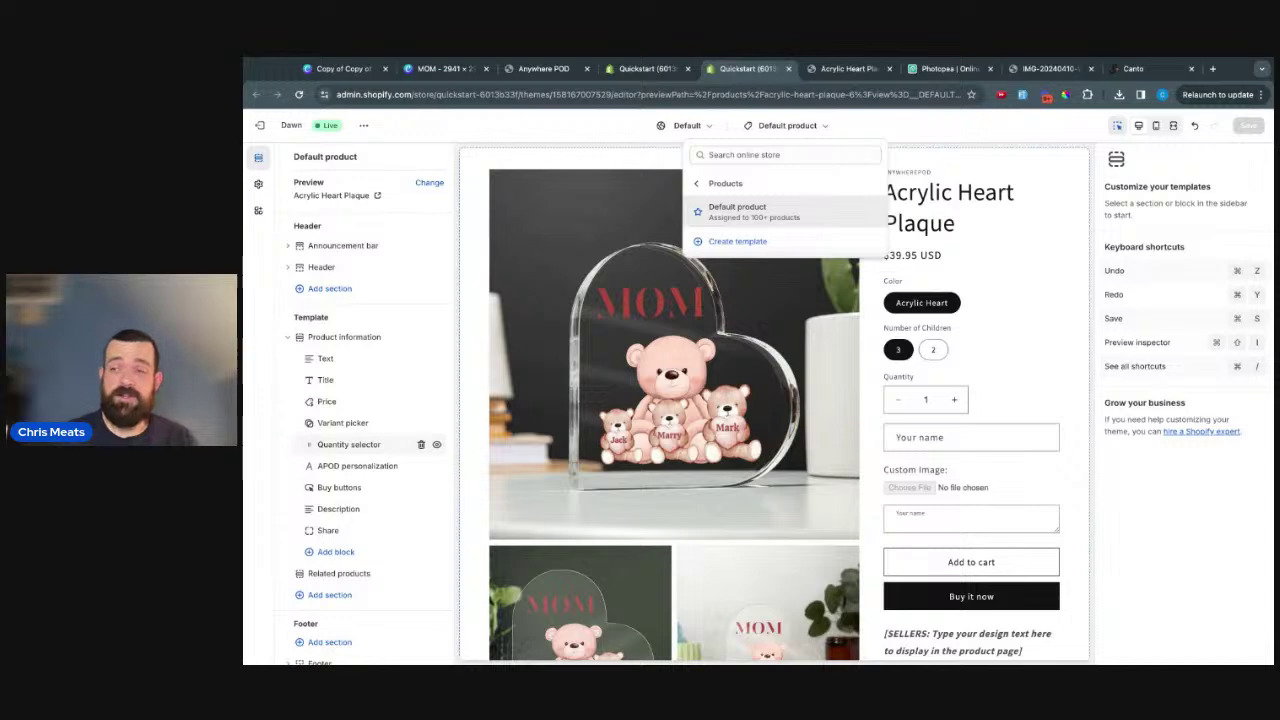
click(259, 209)
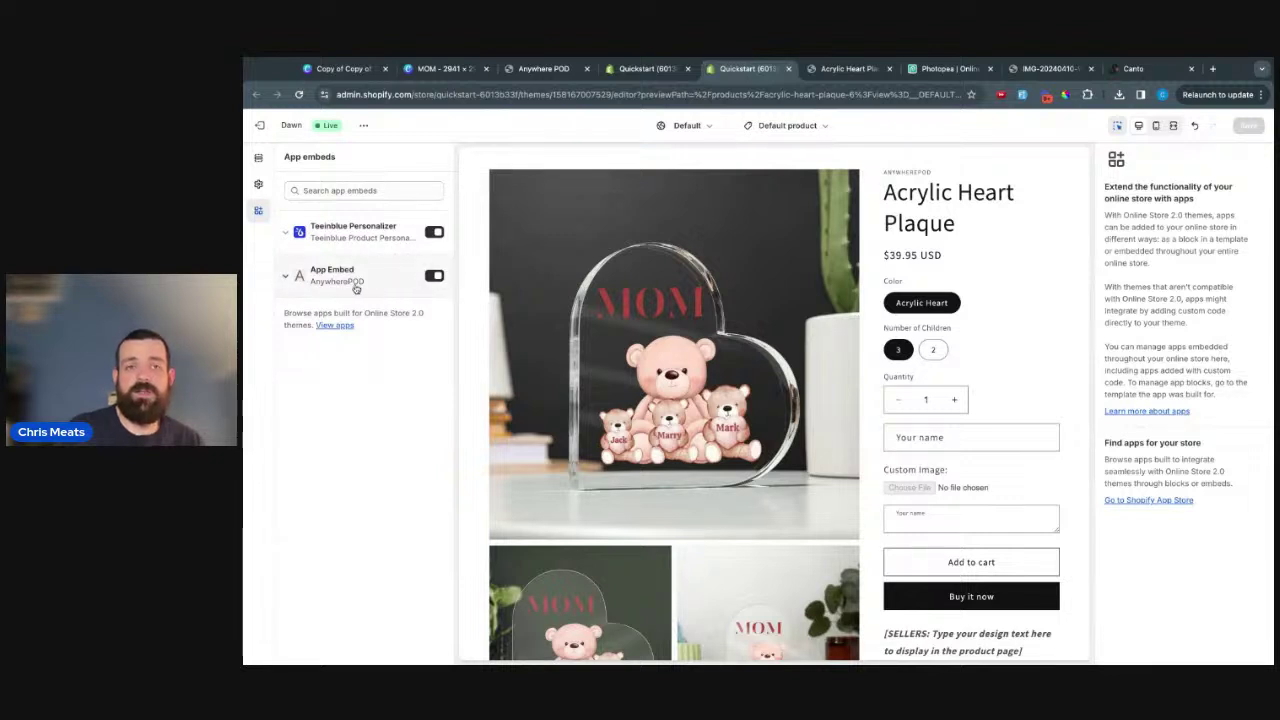
click(257, 186)
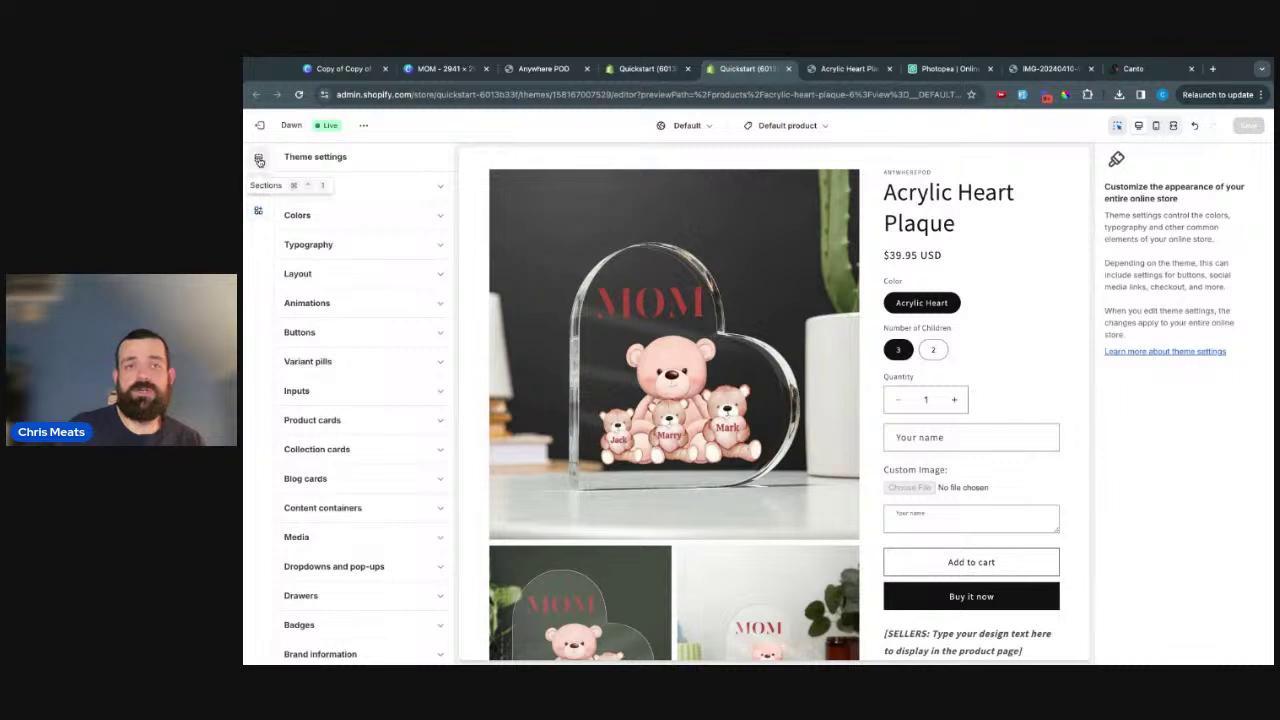
click(258, 157)
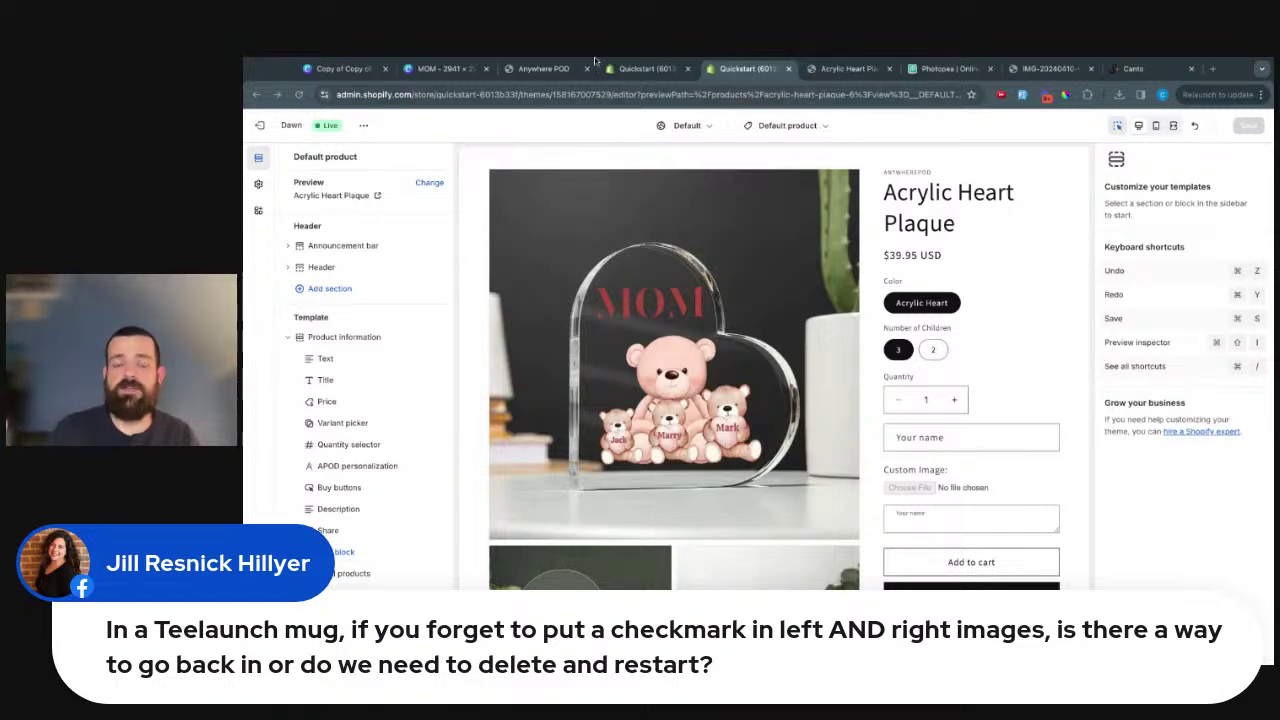
- Switch to Anywhere POD and narrow the product catalog to teelaunch items in the Mugs category
click(543, 68)
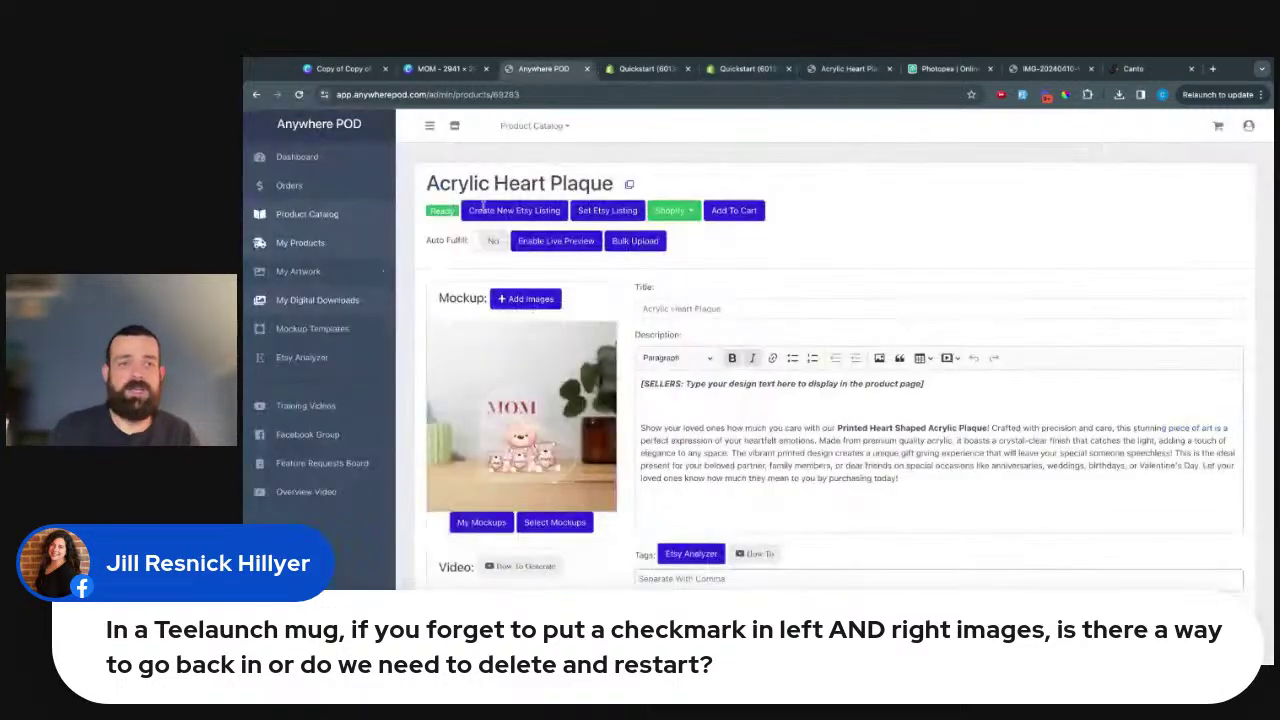
click(514, 126)
click(588, 186)
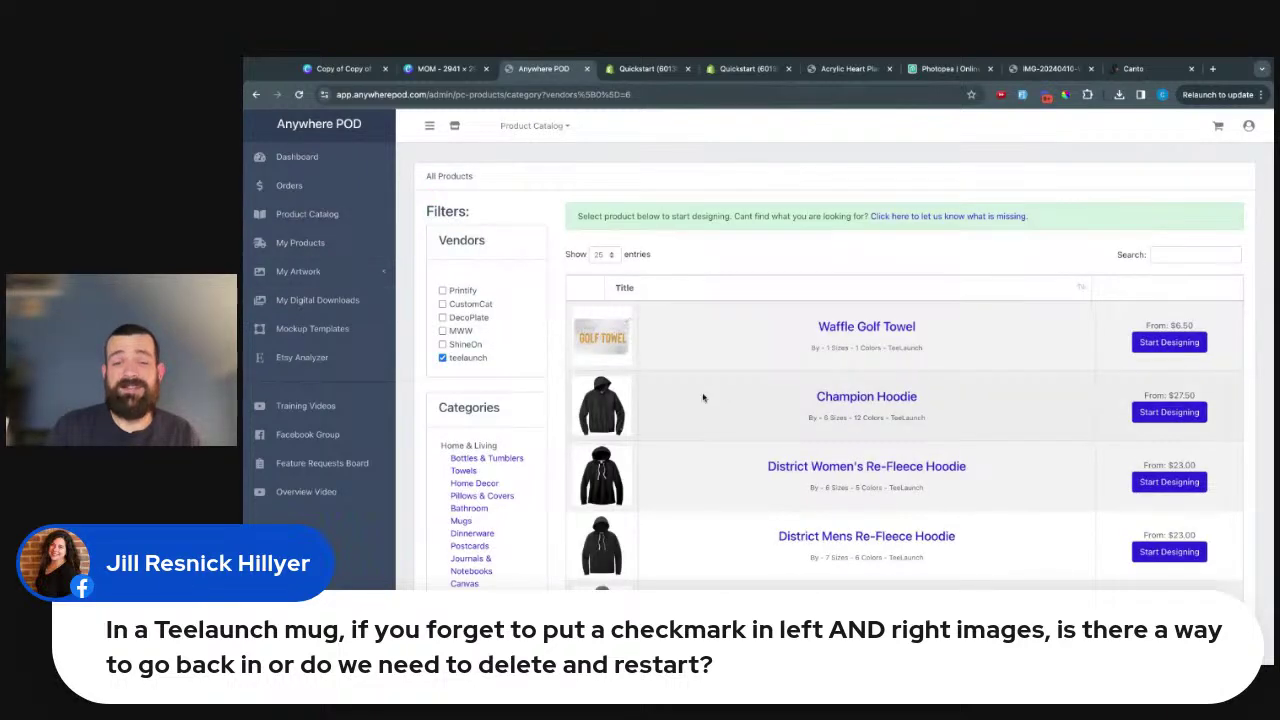
scroll(496, 490, down, 5)
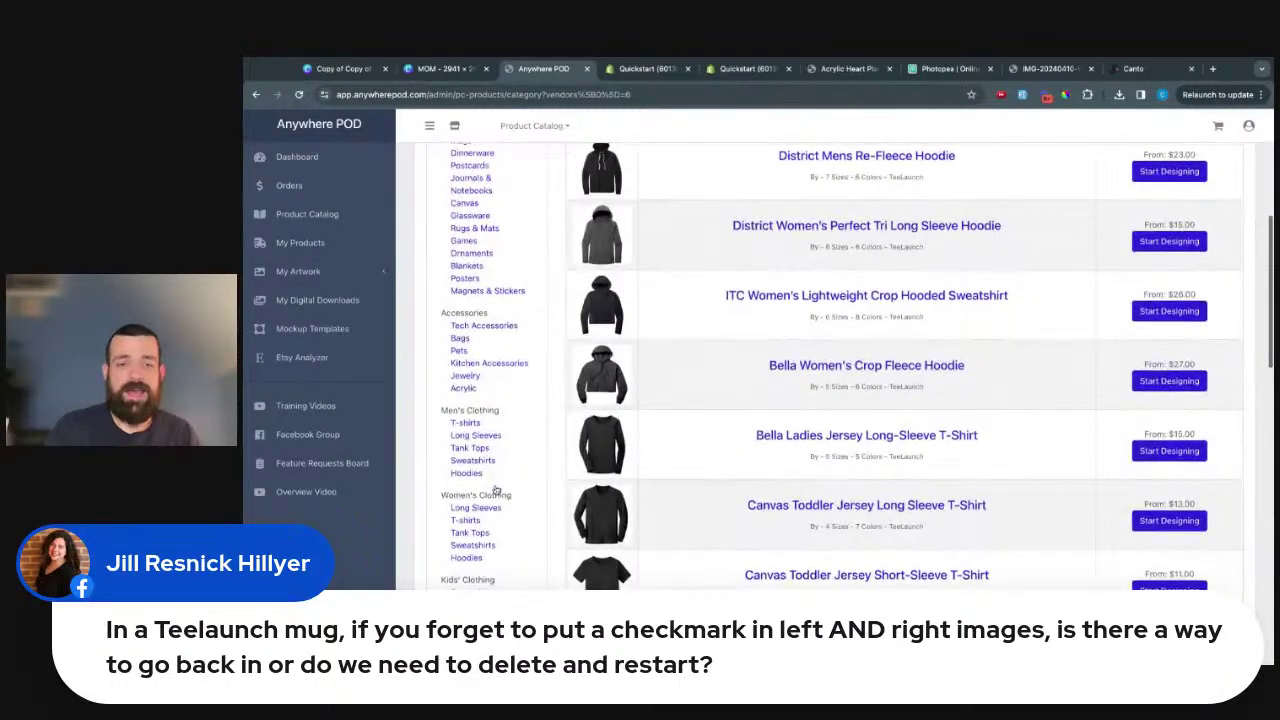
scroll(496, 490, down, 2)
scroll(480, 488, up, 1)
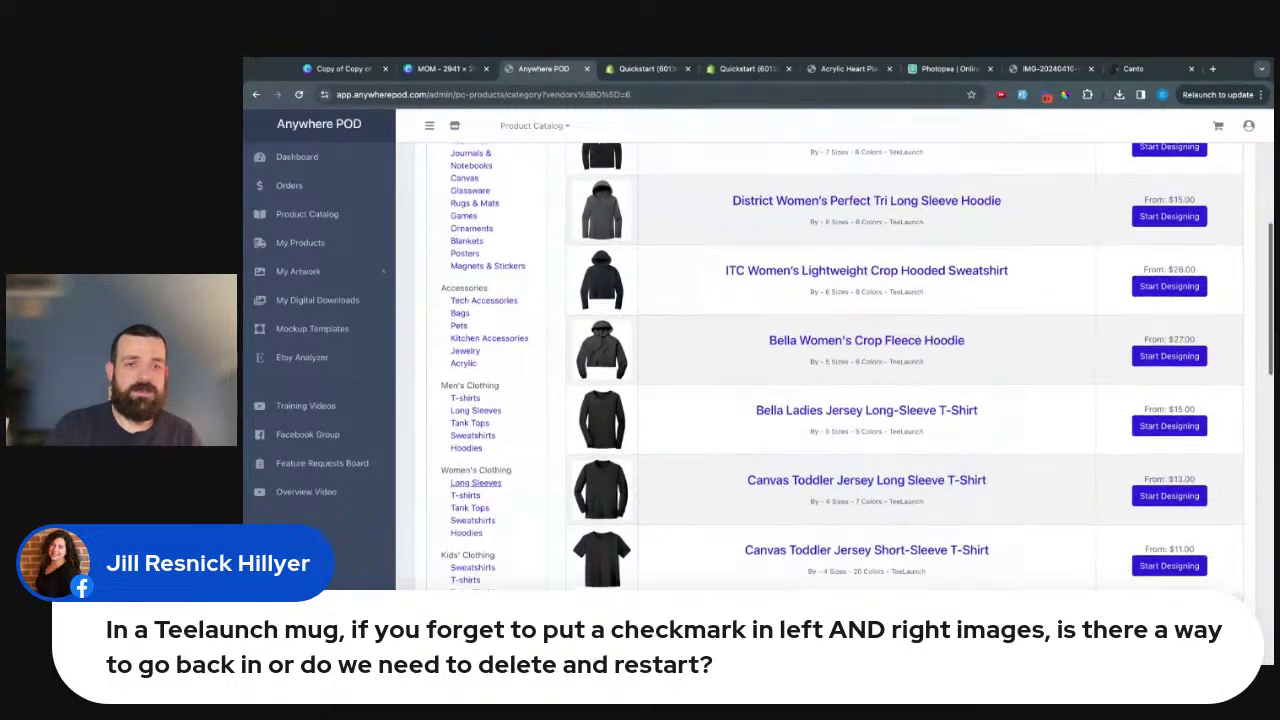
scroll(480, 488, up, 3)
scroll(478, 308, up, 1)
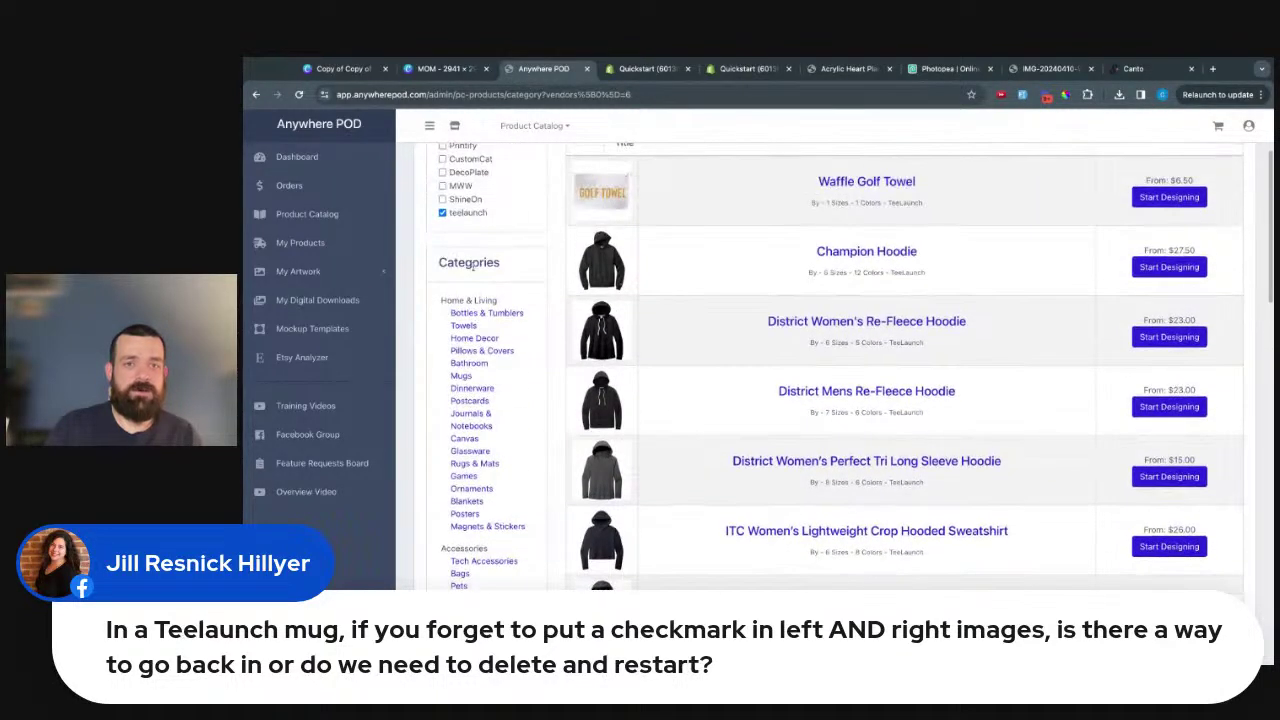
click(462, 376)
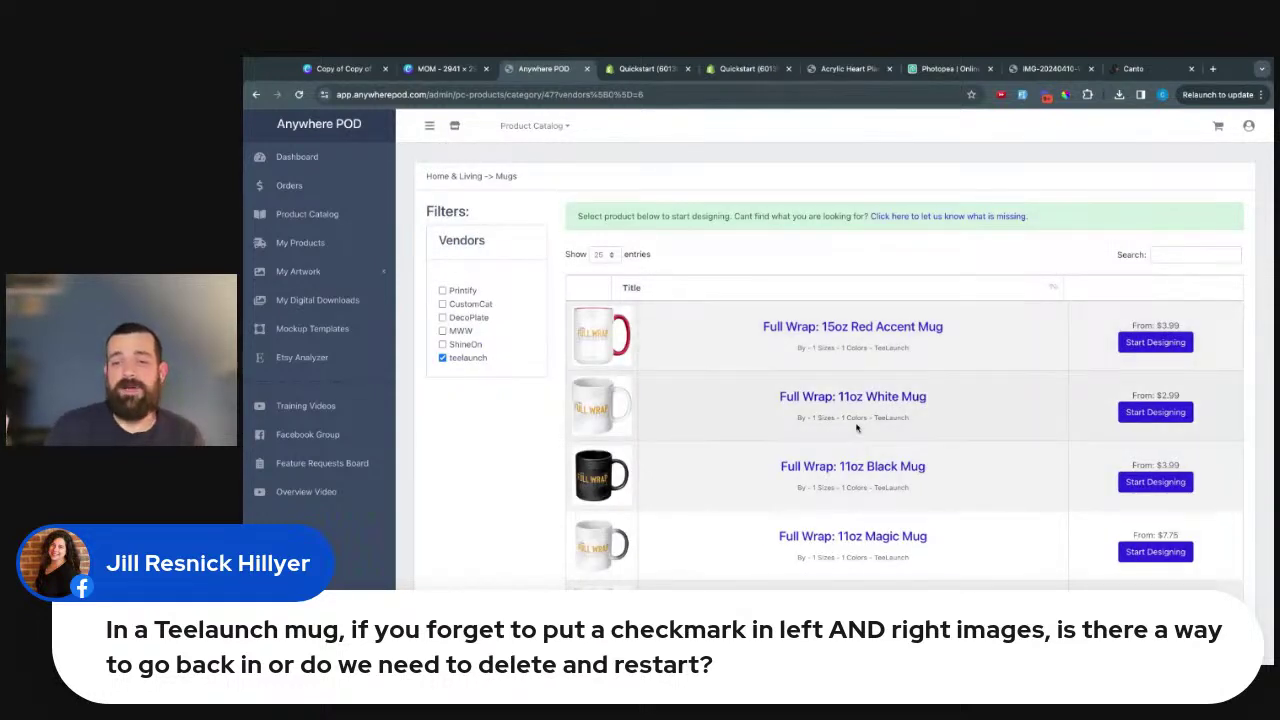
- Start a design for the Full Wrap: 11oz Red Accent Mug and upload Best Boss Ever.png as its artwork
scroll(857, 427, down, 1)
scroll(857, 427, down, 6)
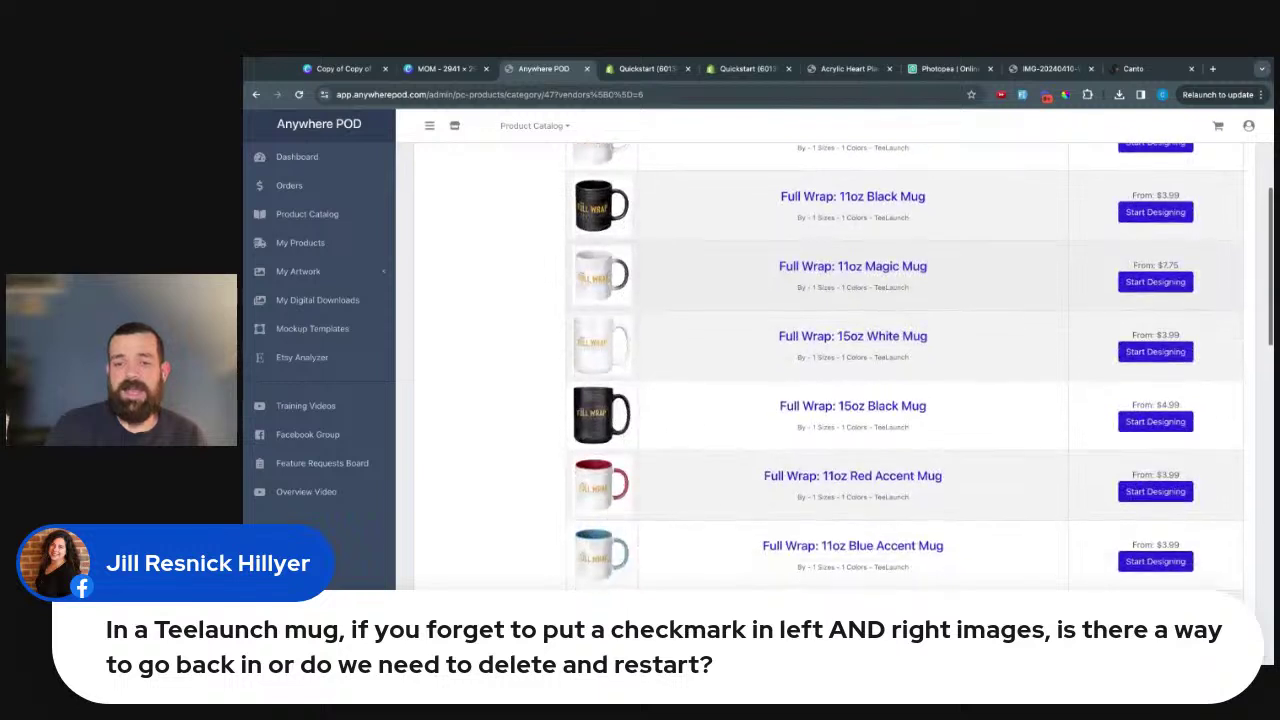
scroll(857, 400, down, 1)
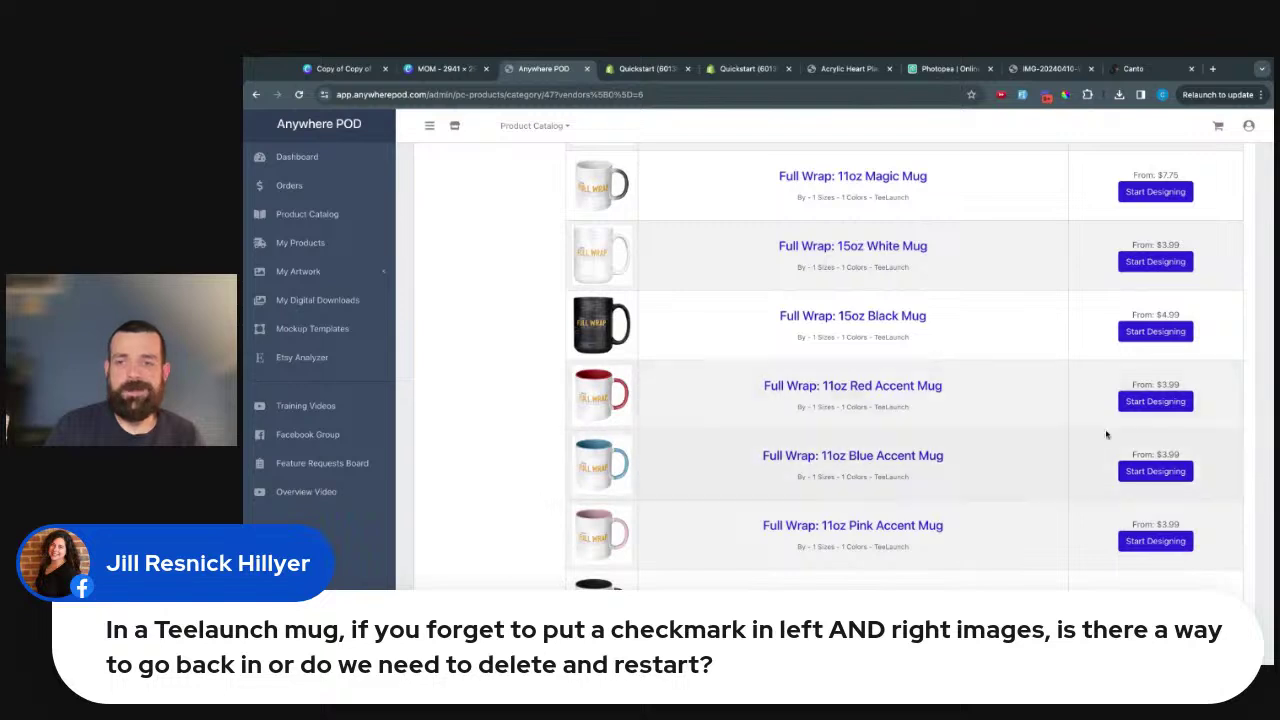
click(1155, 404)
click(942, 318)
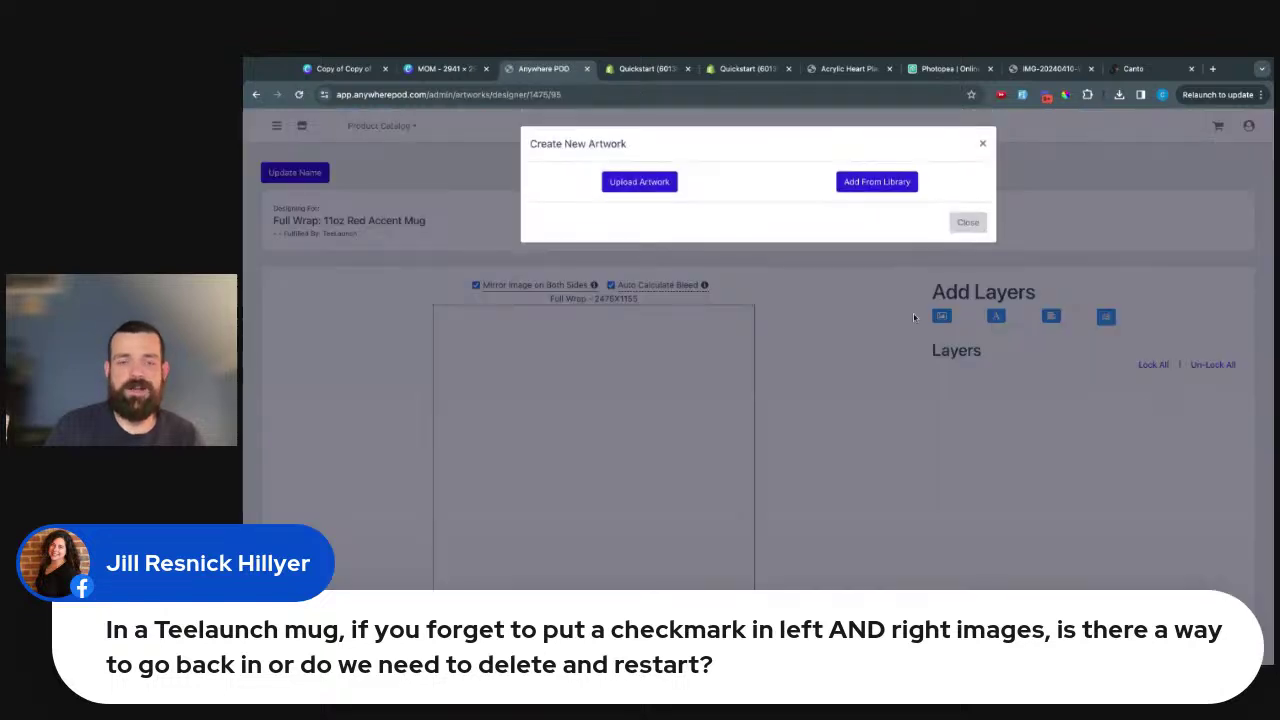
click(632, 186)
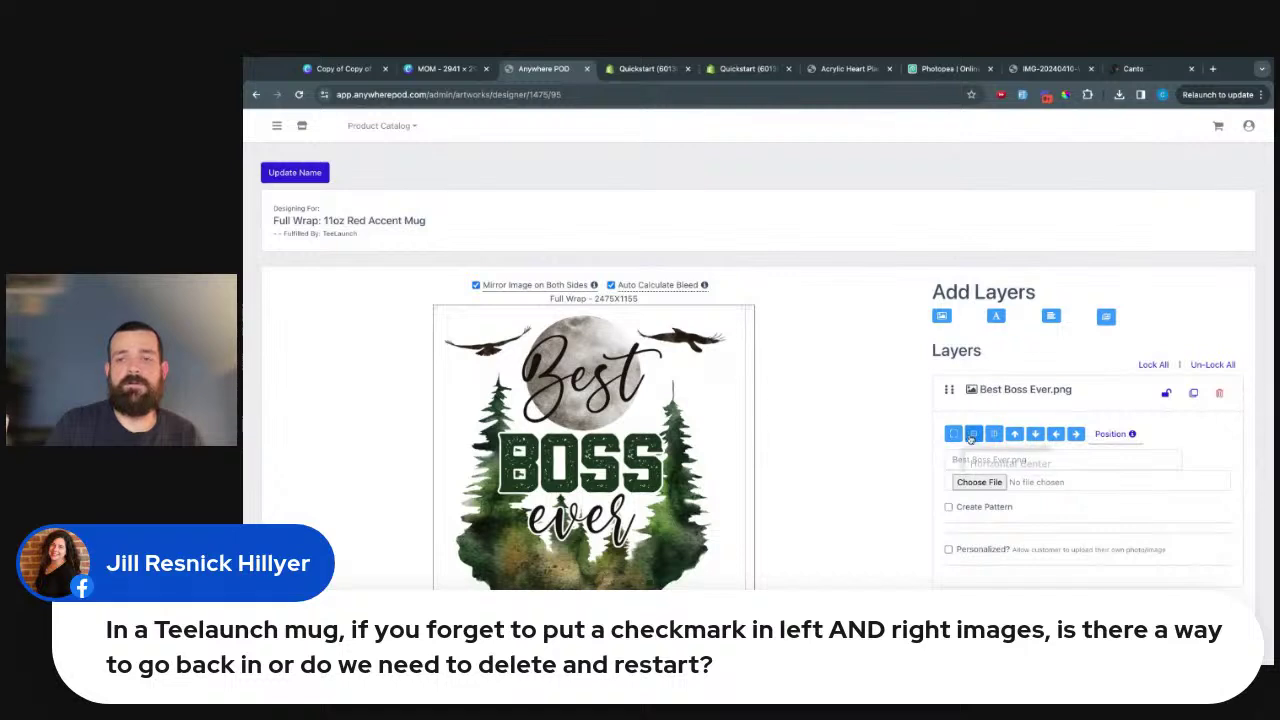
- Add the text "jhbkhb" below the Best Boss Ever artwork and check the mirrored art preview
mouse_move(512, 287)
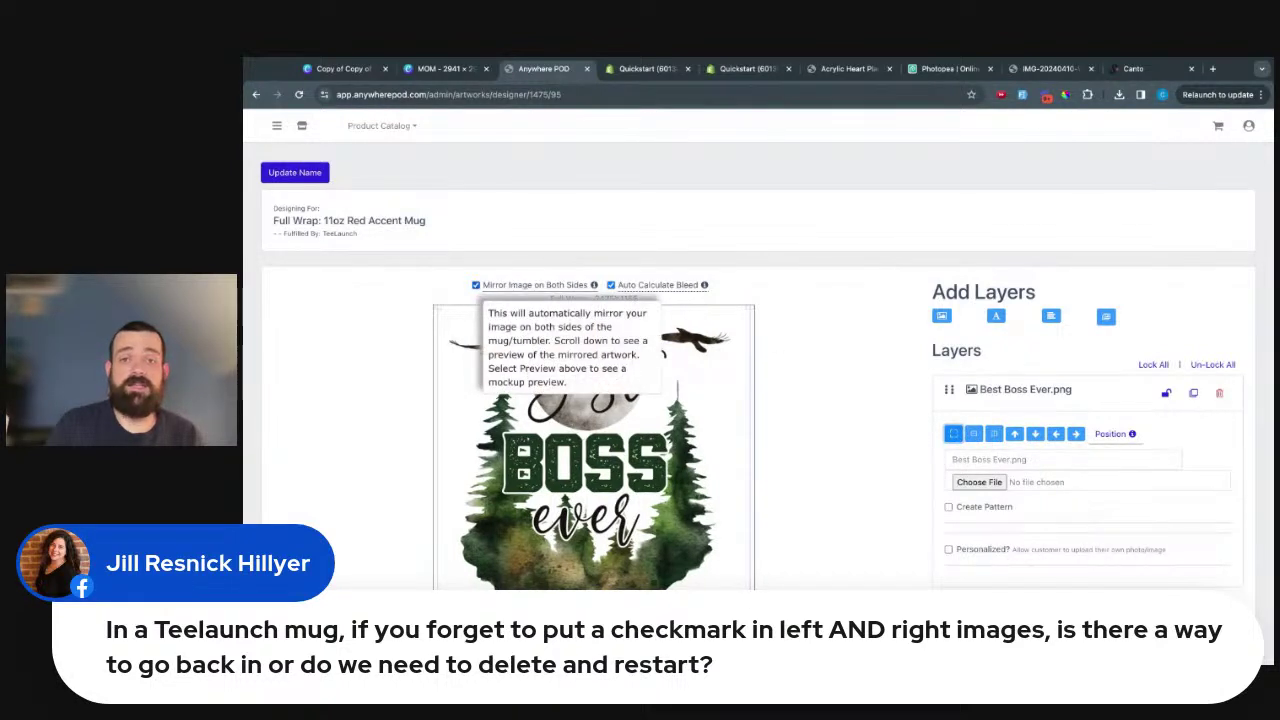
scroll(834, 452, down, 2)
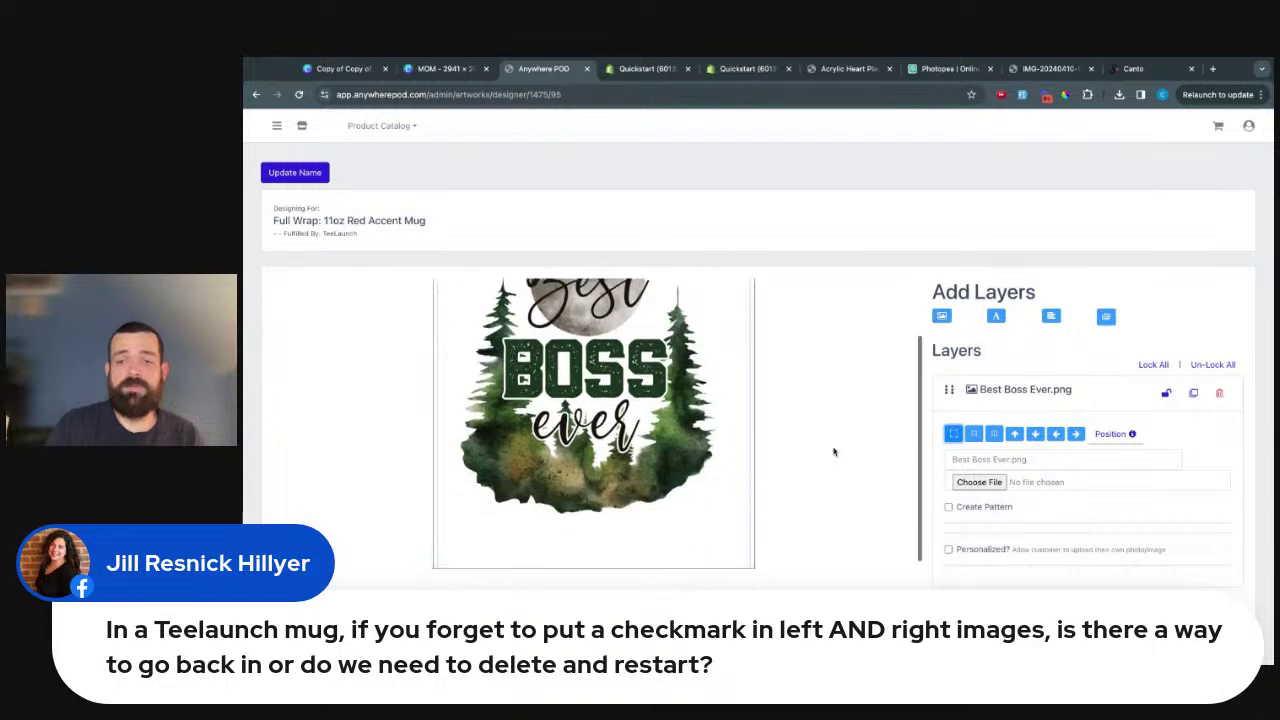
click(997, 316)
text(jhbkhb)
click(826, 543)
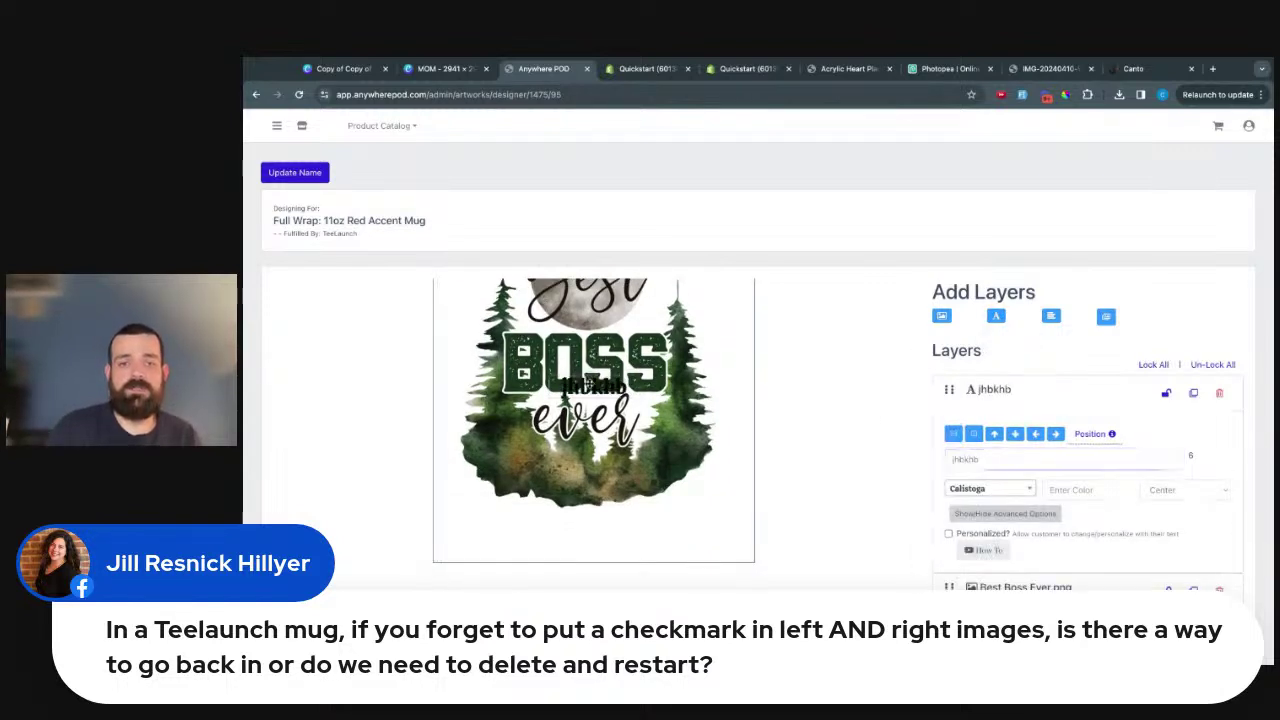
scroll(826, 543, down, 2)
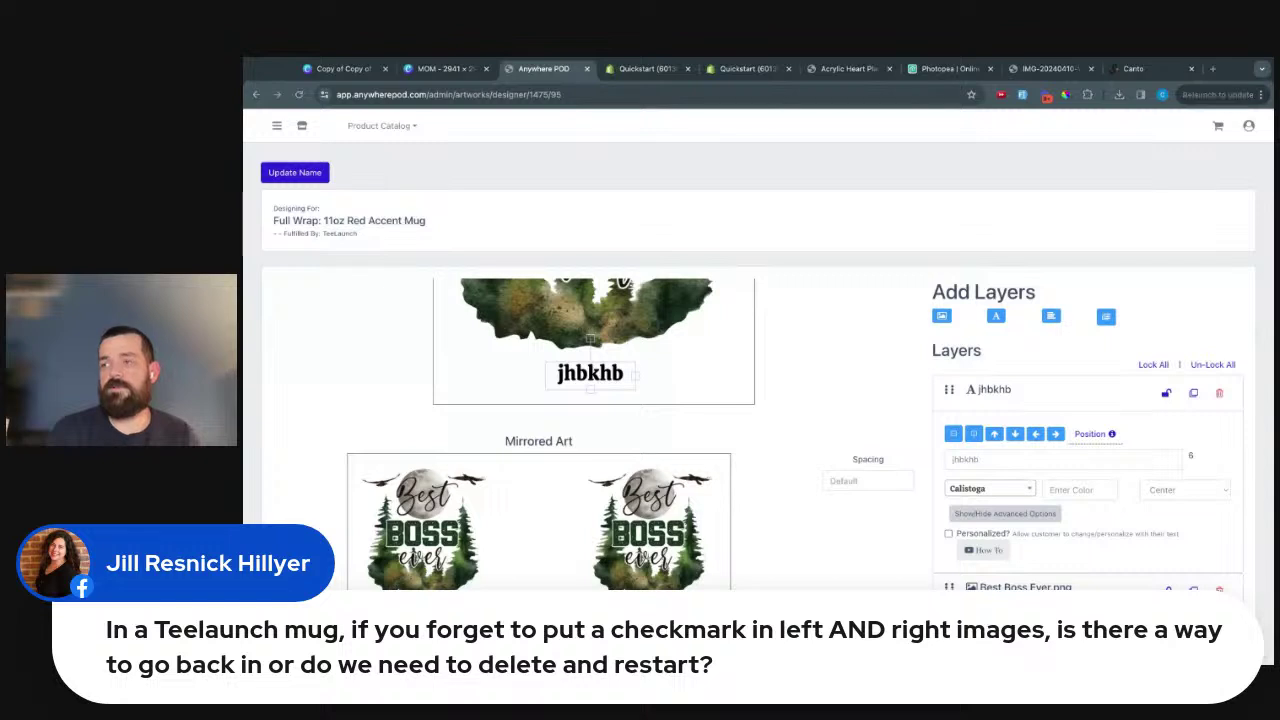
scroll(803, 540, down, 1)
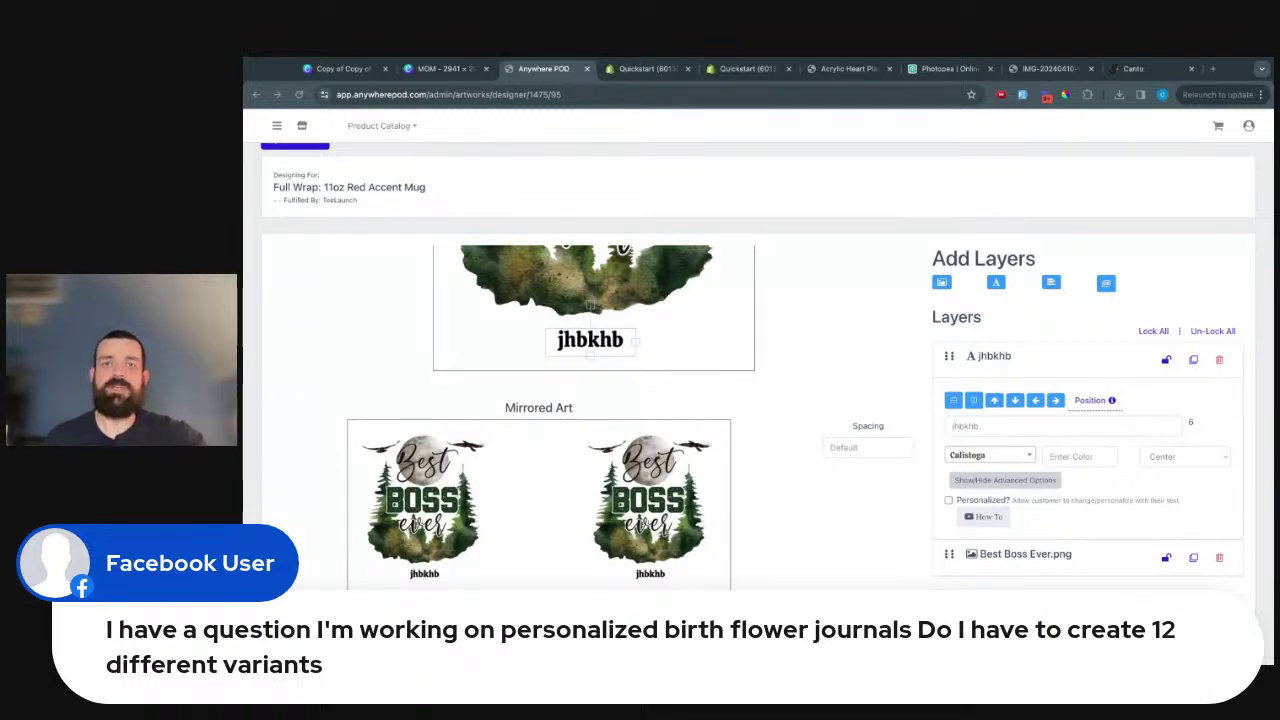
- Return to the plaque's storefront preview, close the personalization preview and examine the Number of Children option
click(730, 69)
click(650, 69)
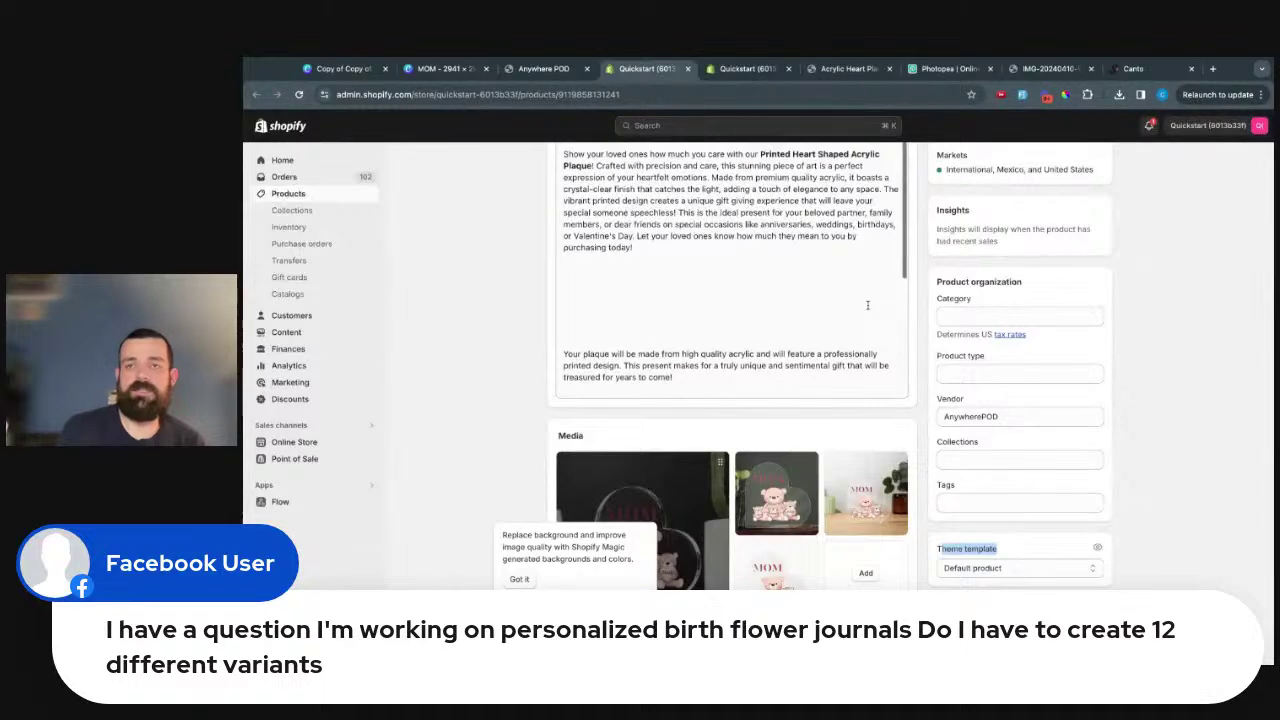
click(845, 69)
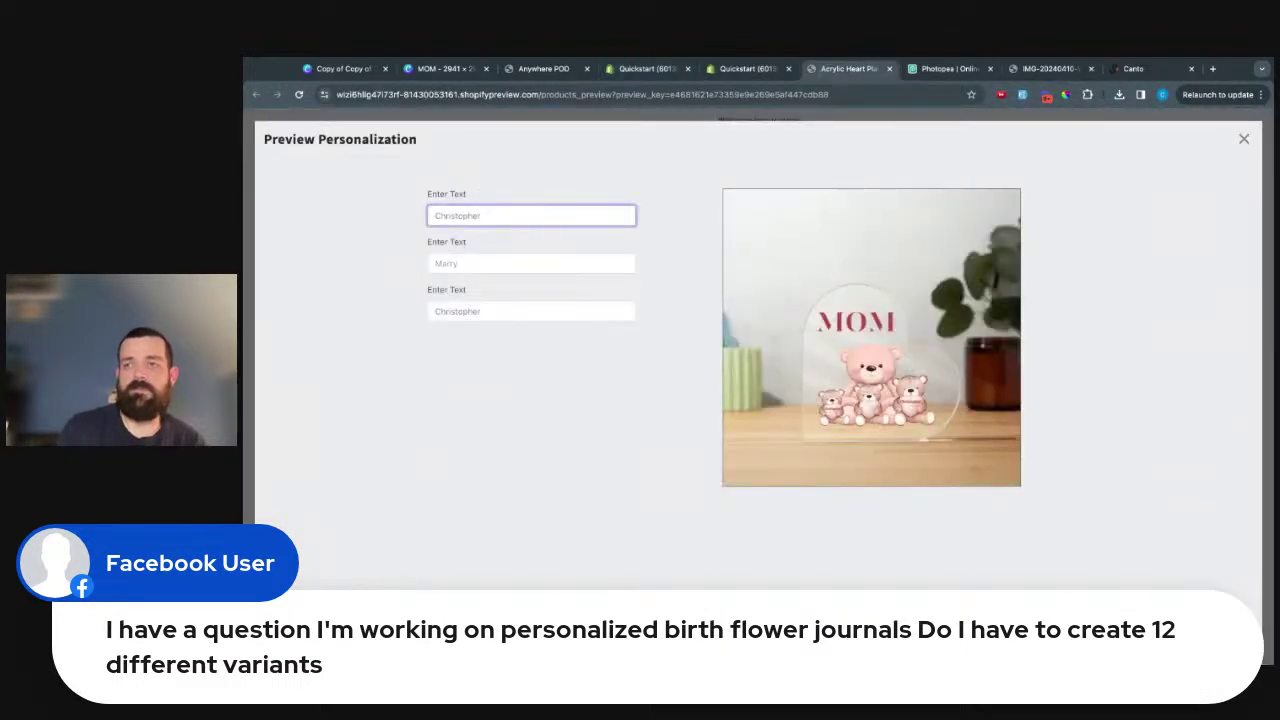
click(1244, 142)
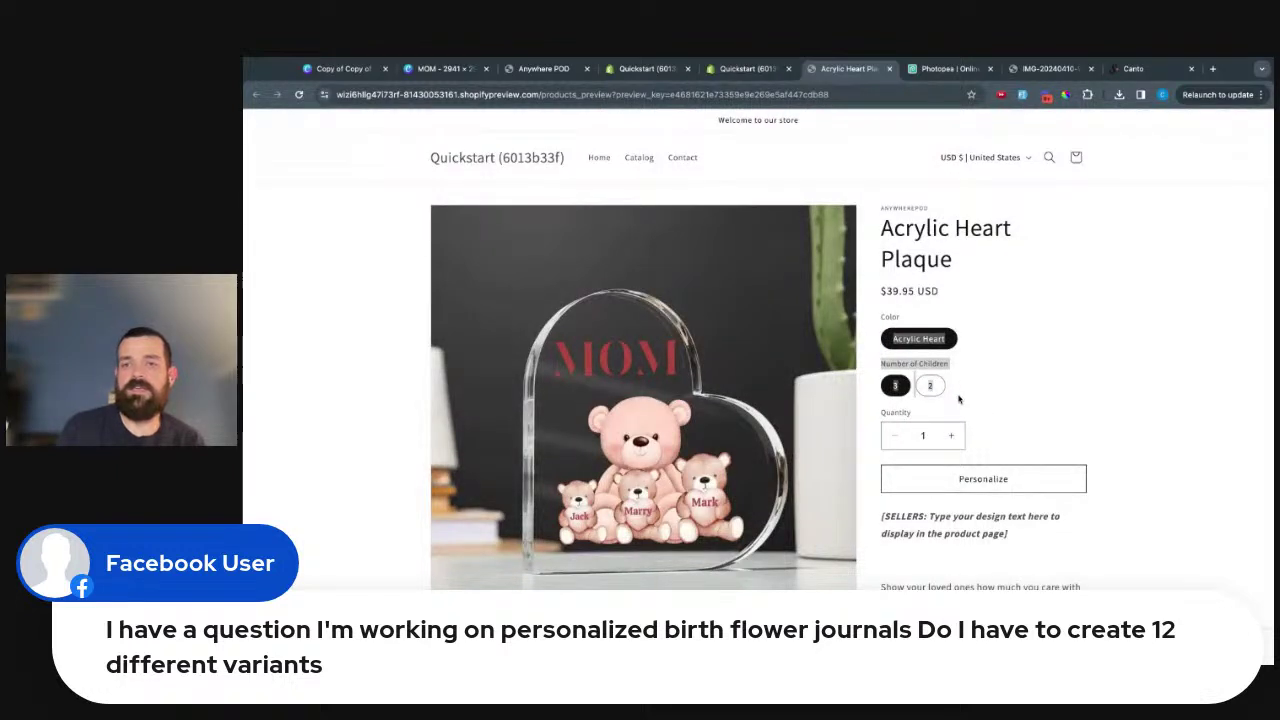
click(953, 378)
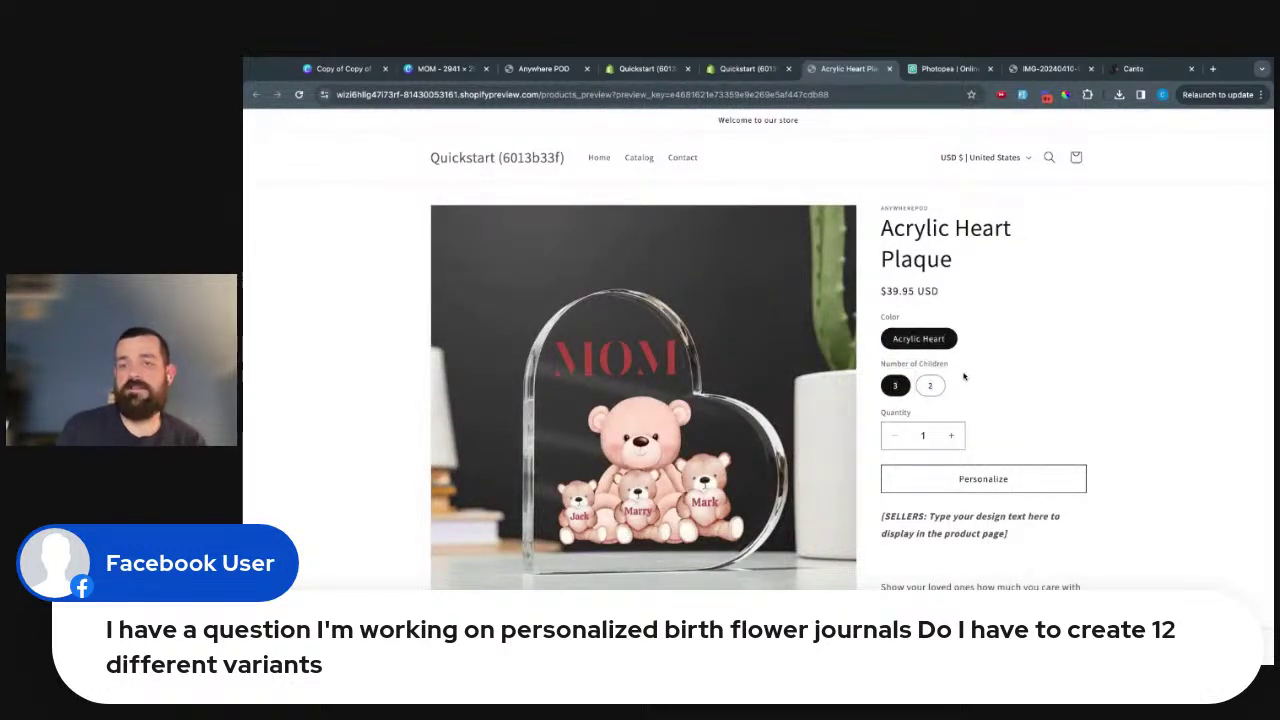
drag(954, 369, 902, 366)
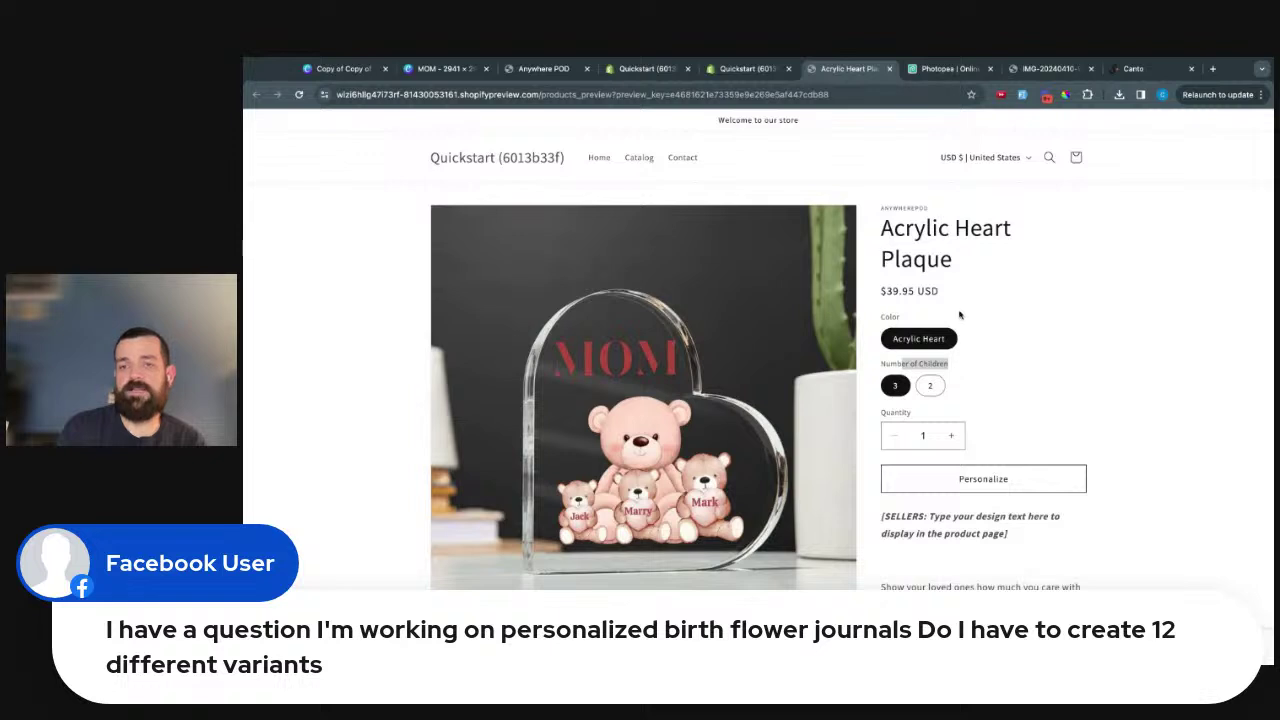
- In Anywhere POD, search ShineOn's products for "journal" and open a blank Graphic Journal design without uploading artwork
click(552, 69)
click(402, 128)
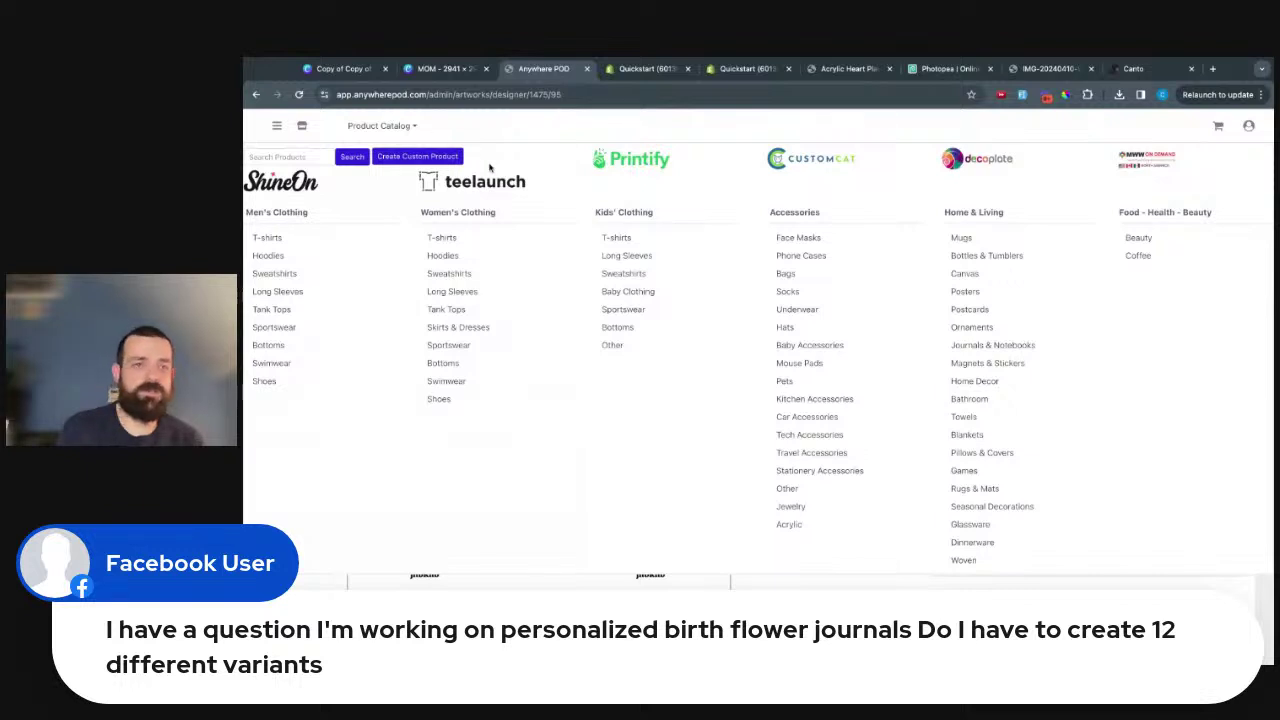
click(288, 183)
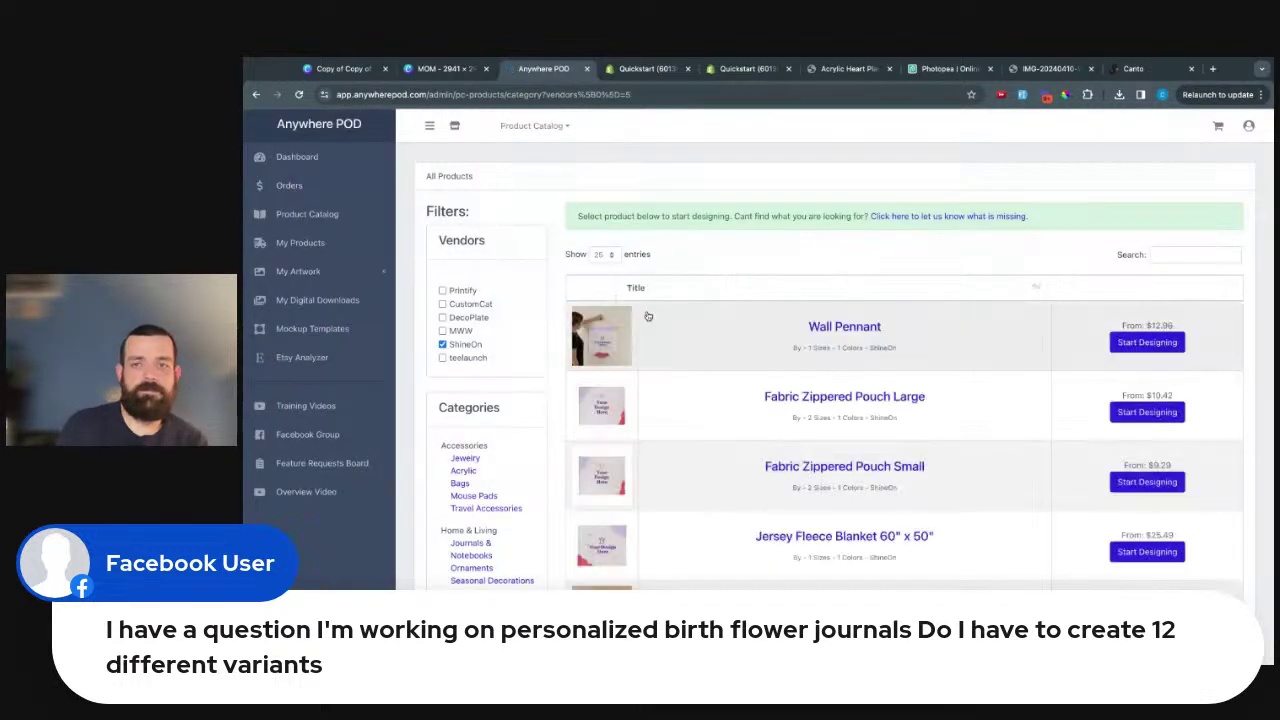
click(1177, 255)
text(journal)
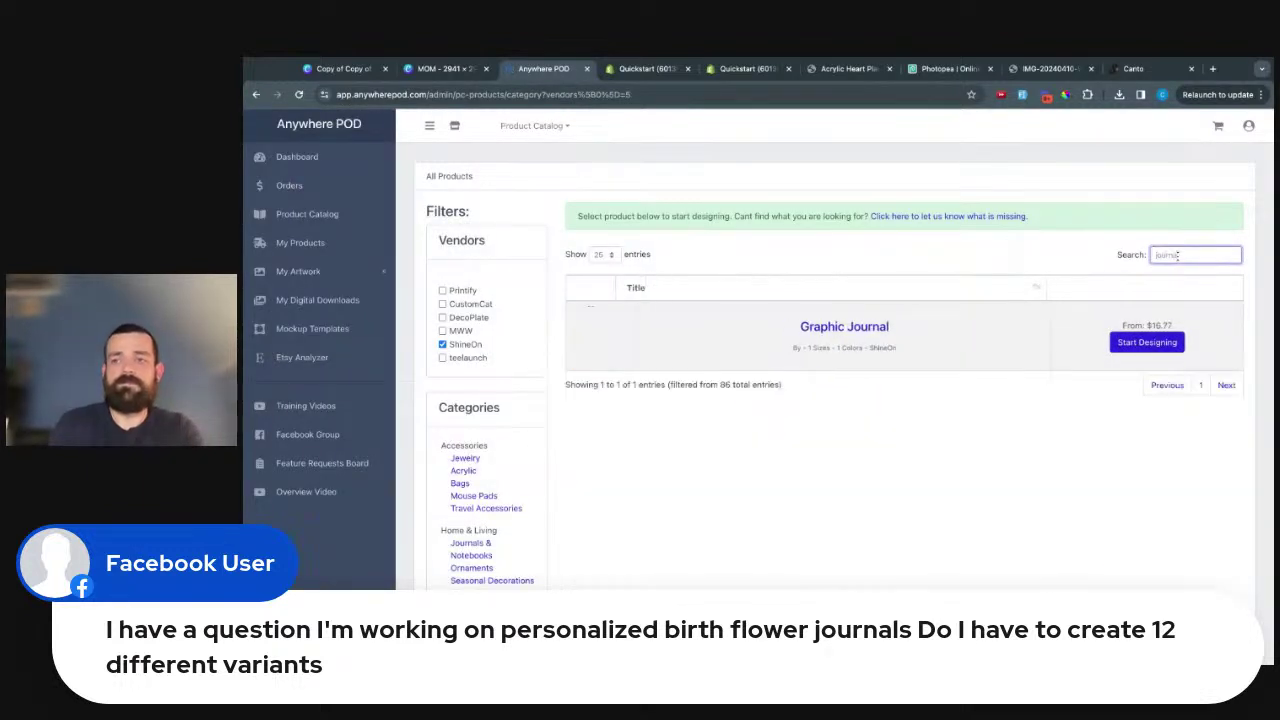
click(1168, 343)
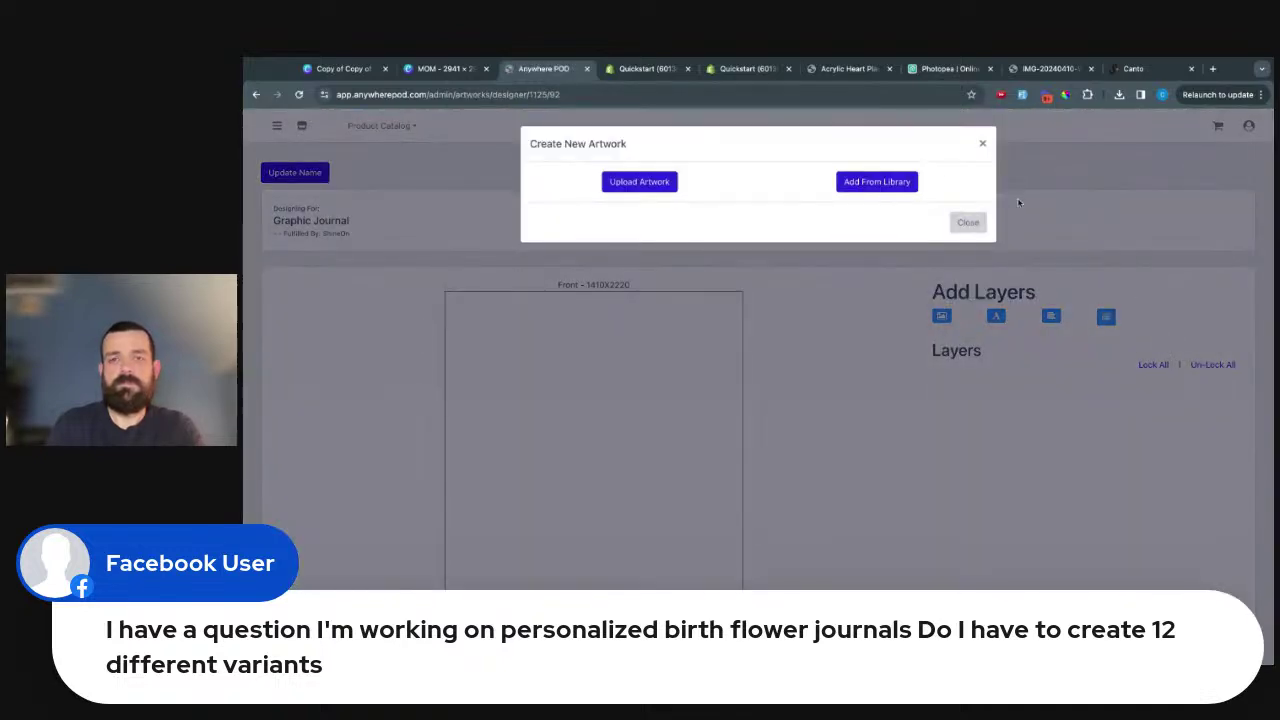
click(967, 222)
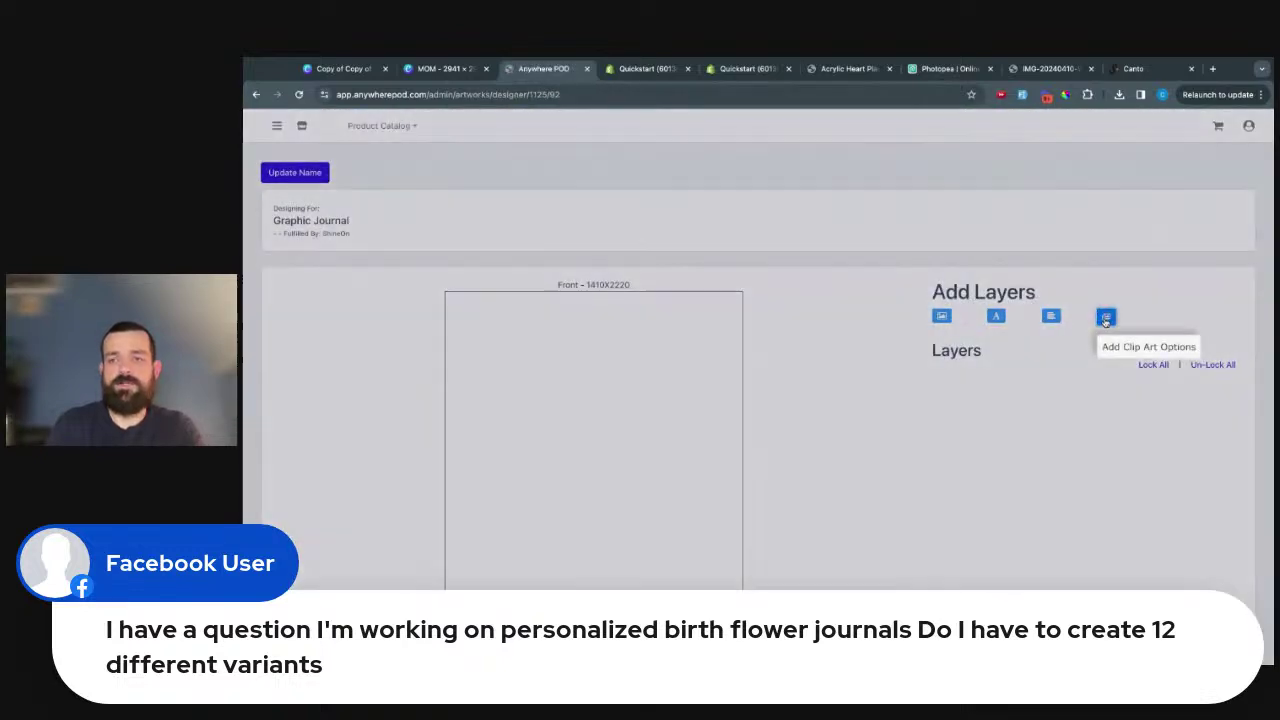
- Add the Birth Flowers clip art options to the journal front, then enlarge the flower and center it horizontally
click(1105, 318)
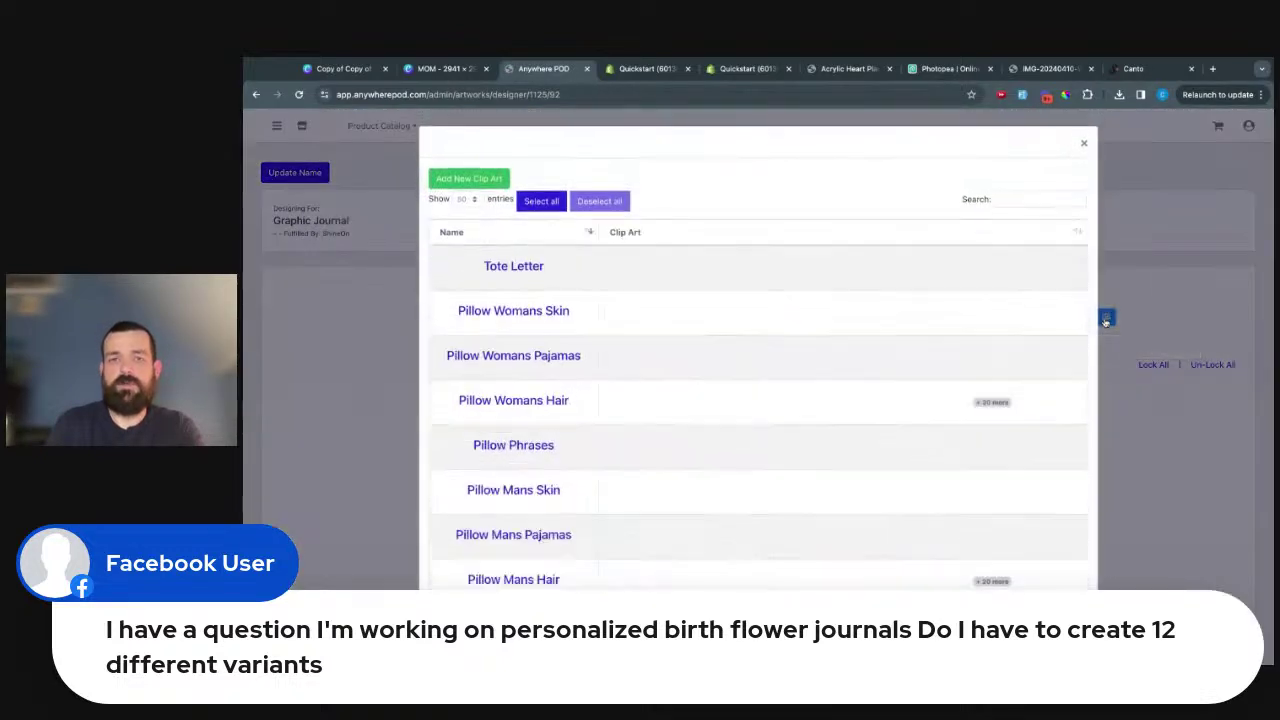
scroll(617, 333, down, 3)
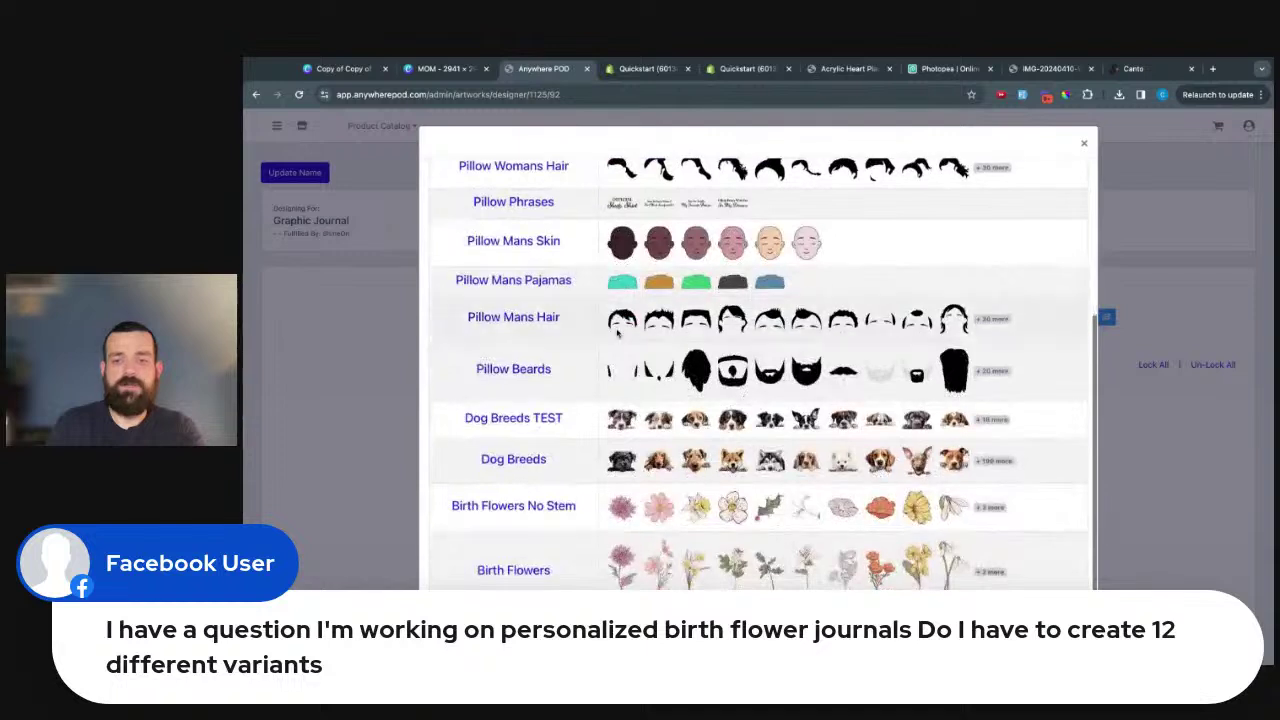
click(517, 574)
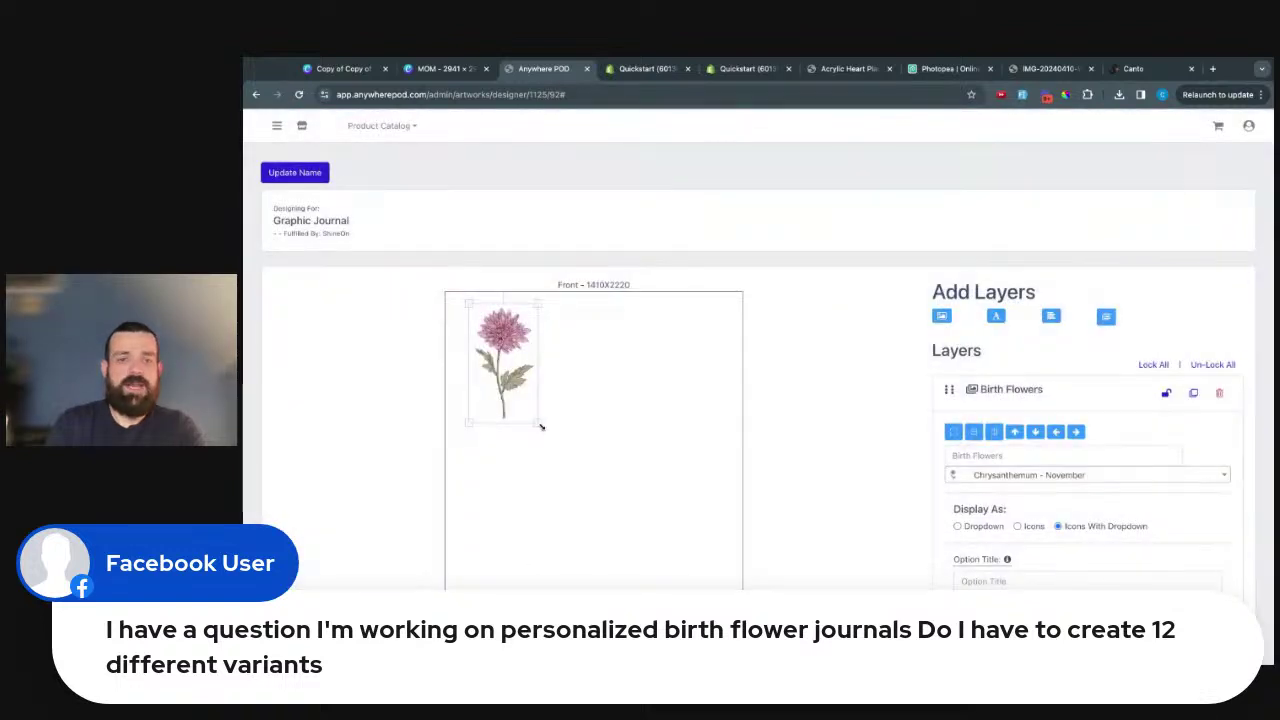
drag(538, 424, 691, 574)
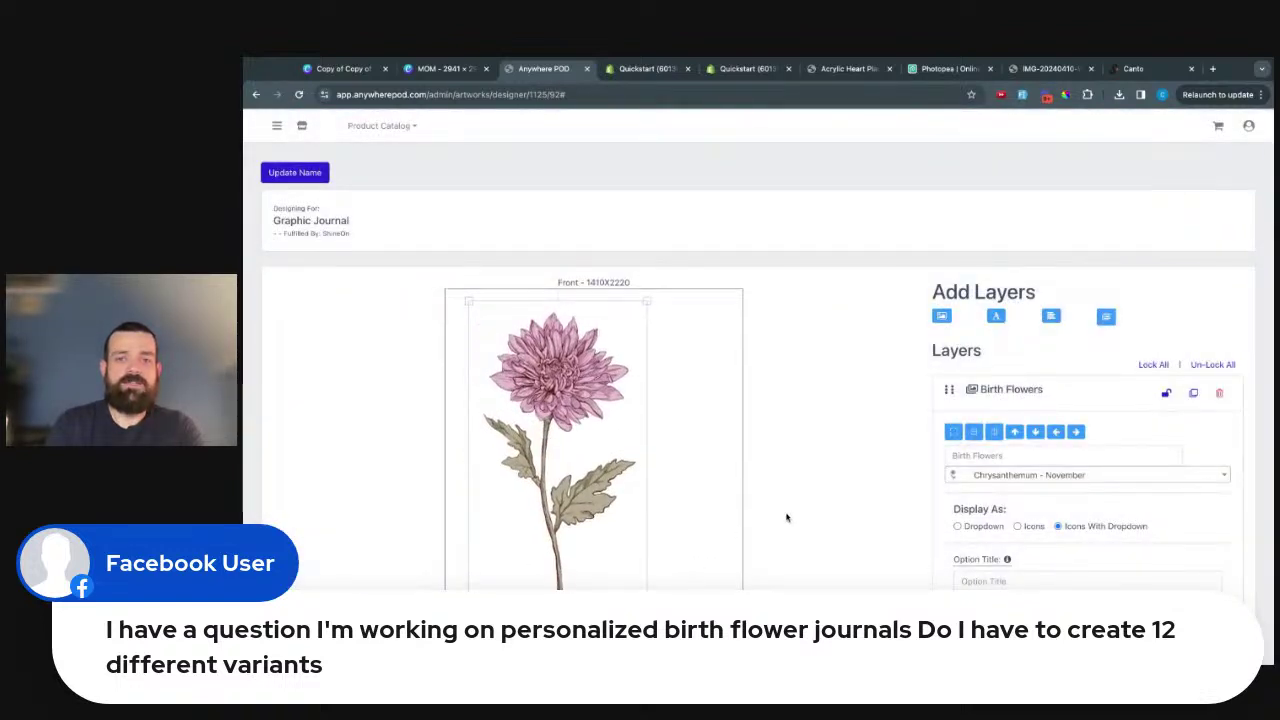
drag(543, 380, 579, 384)
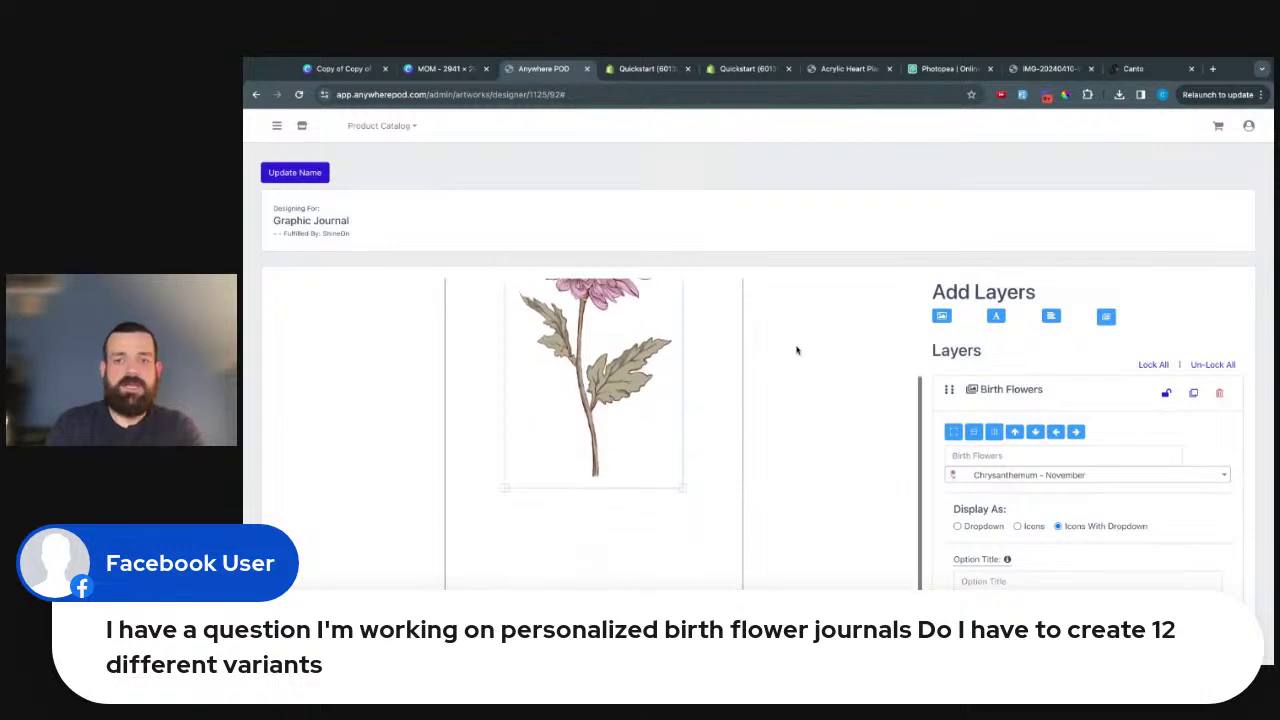
- Add a text layer with a sample first name below the flower and make it personalizable by the customer
scroll(797, 350, down, 1)
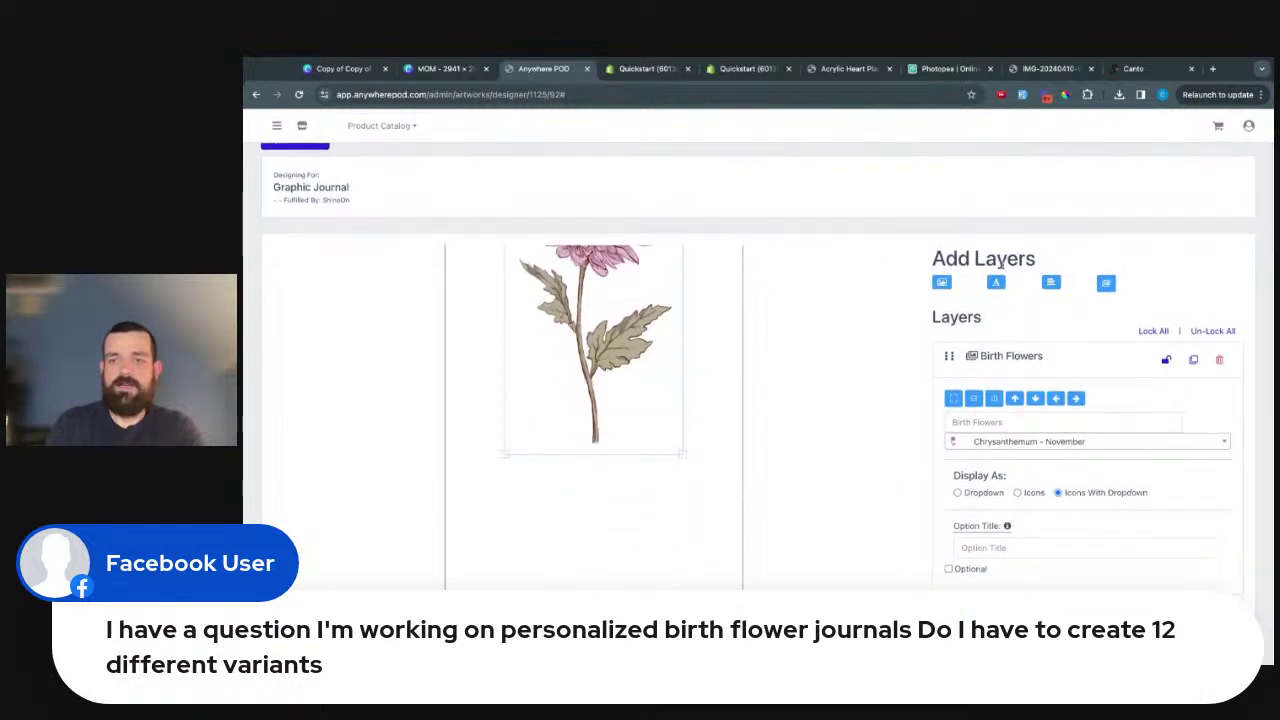
click(996, 284)
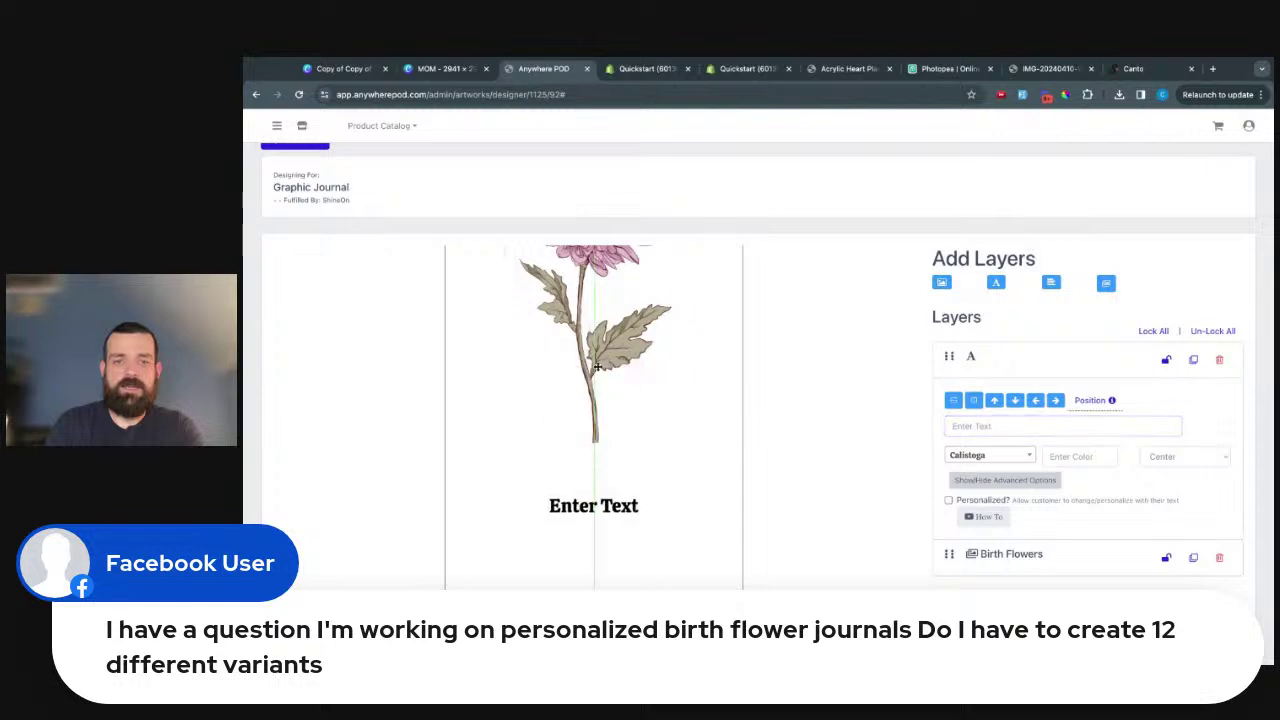
click(1062, 426)
text(C)
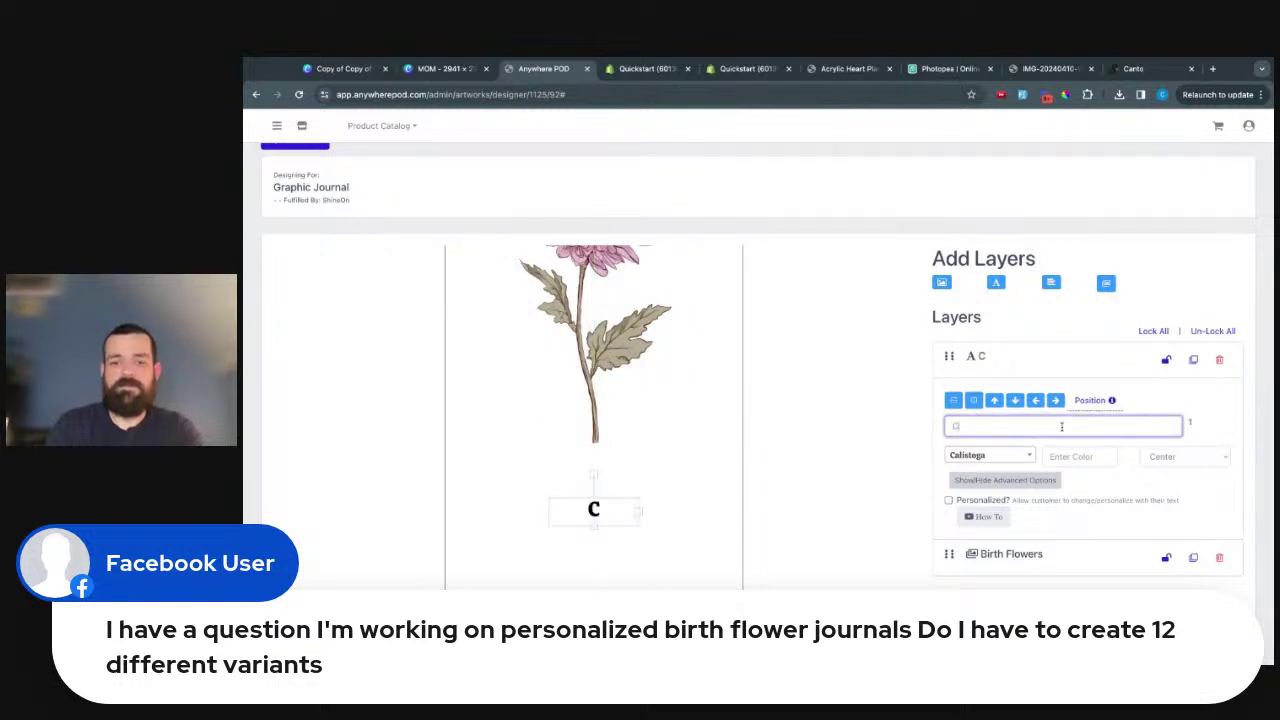
text(hris)
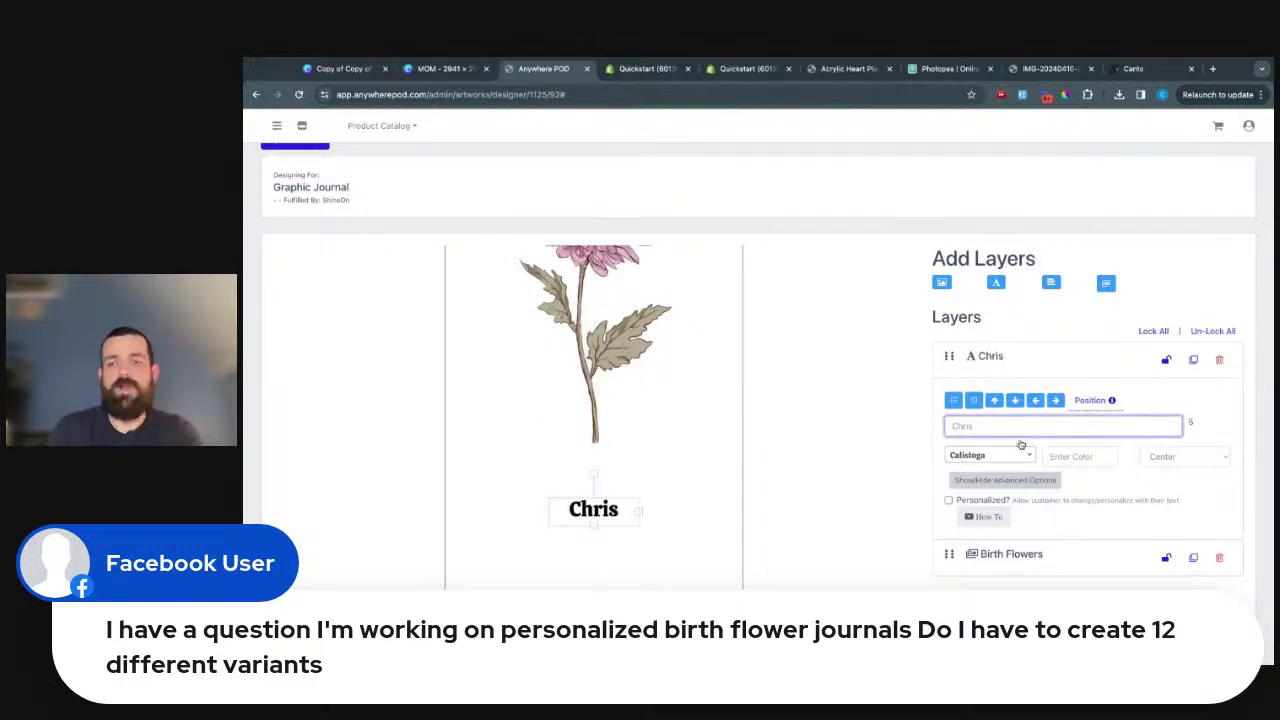
click(948, 500)
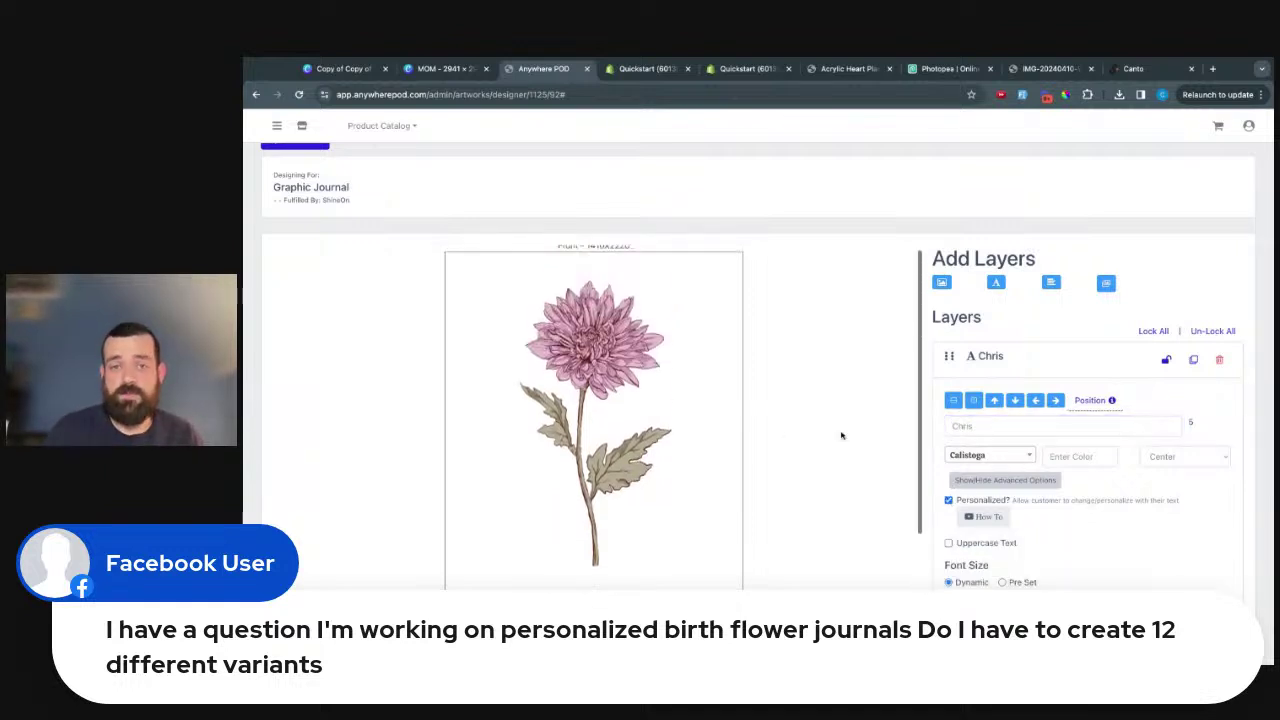
scroll(1014, 589, down, 1)
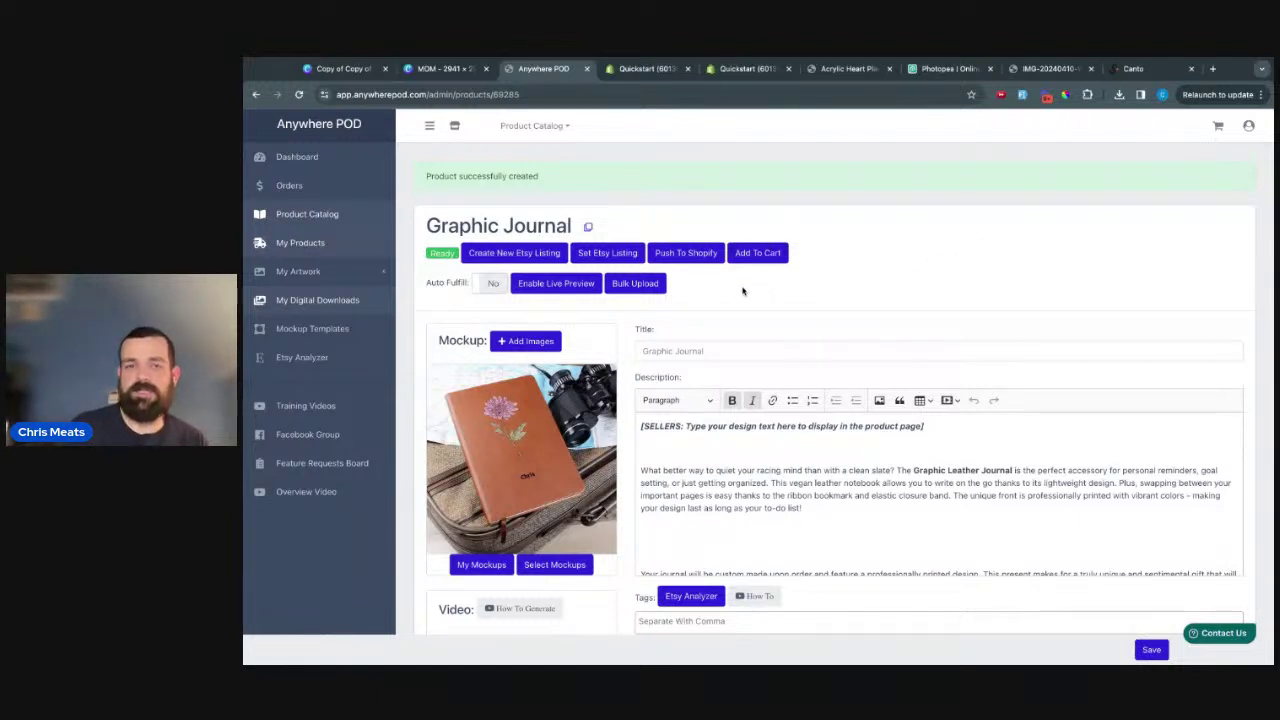
- Push the Graphic Journal to Shopify with live previews enabled, then open its storefront preview from the Shopify product page
click(688, 256)
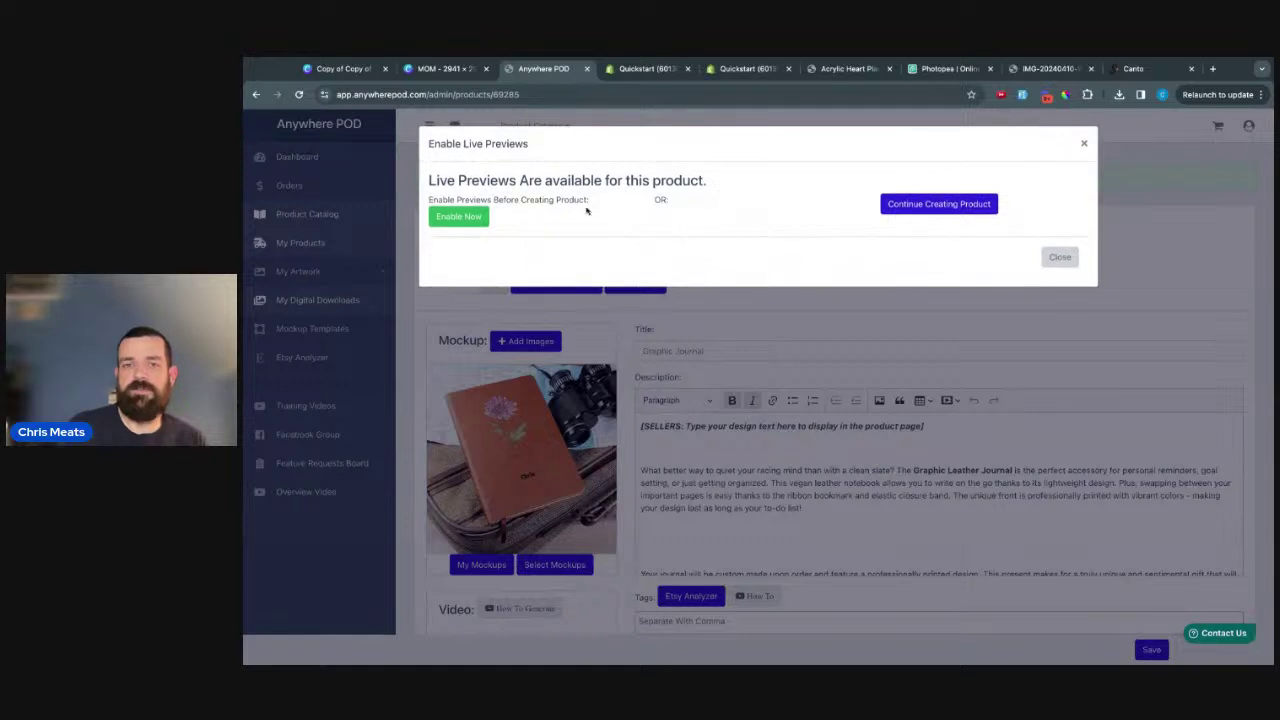
click(476, 215)
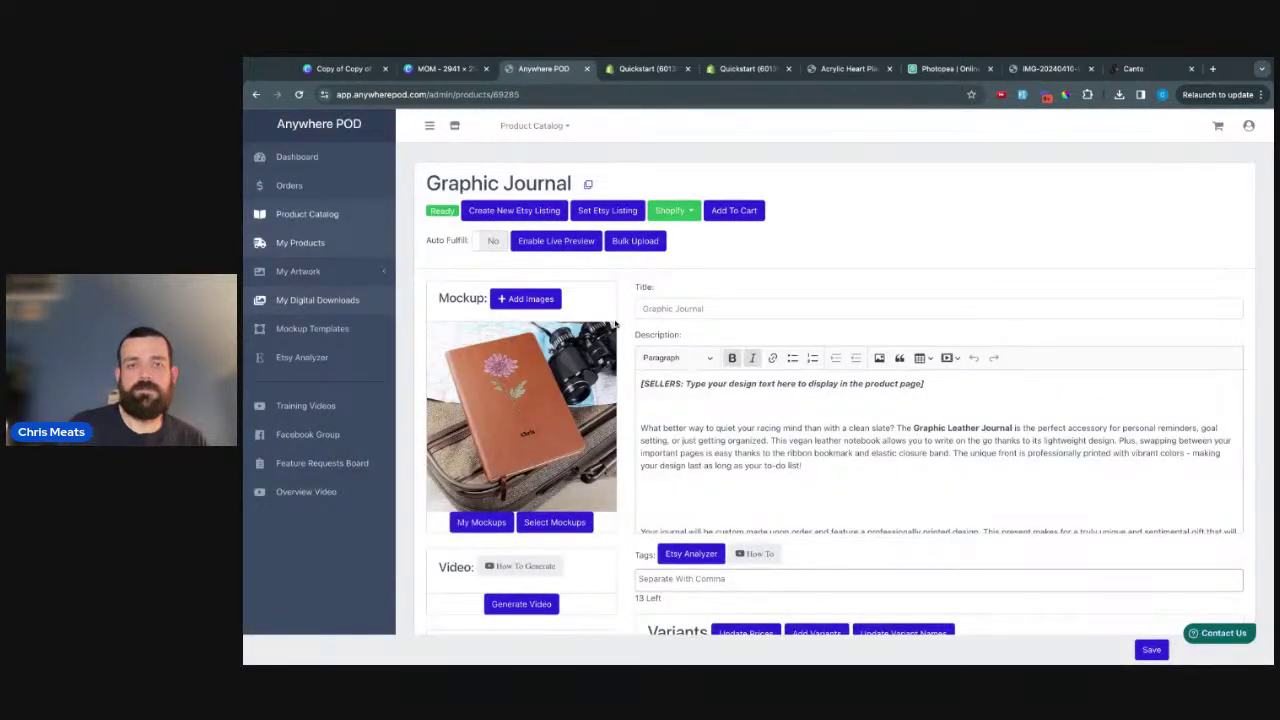
click(670, 210)
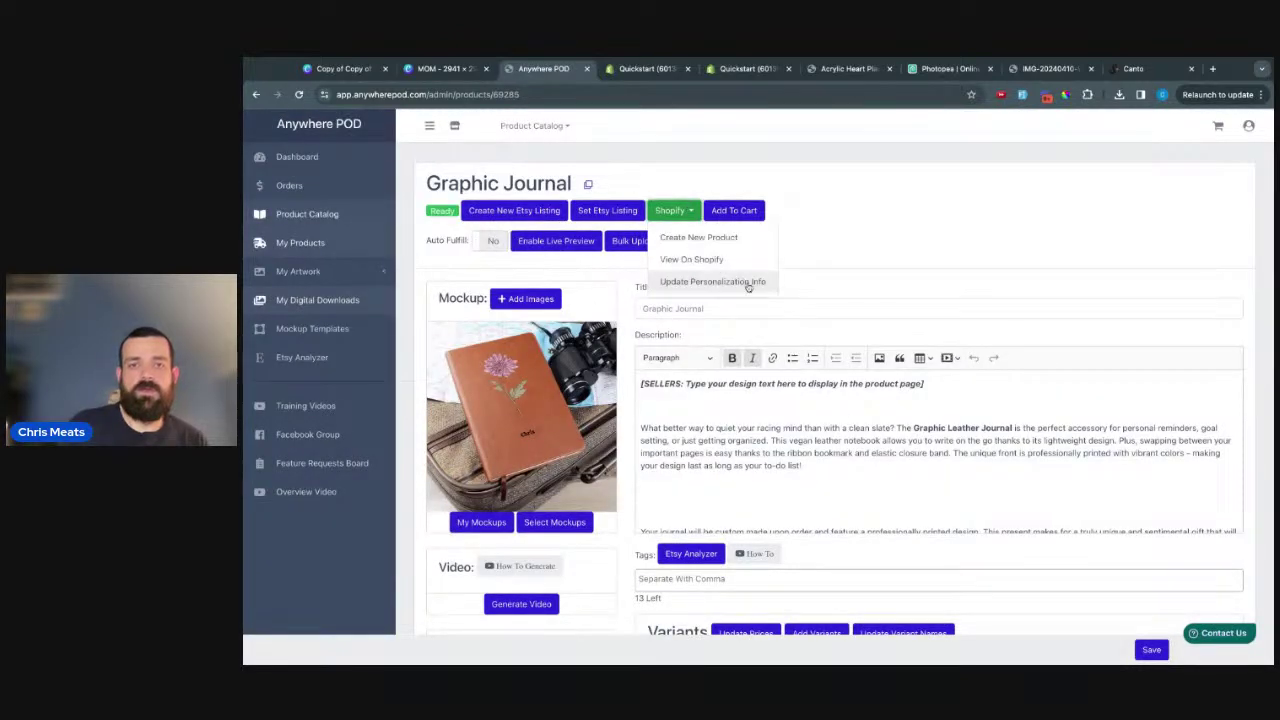
click(692, 259)
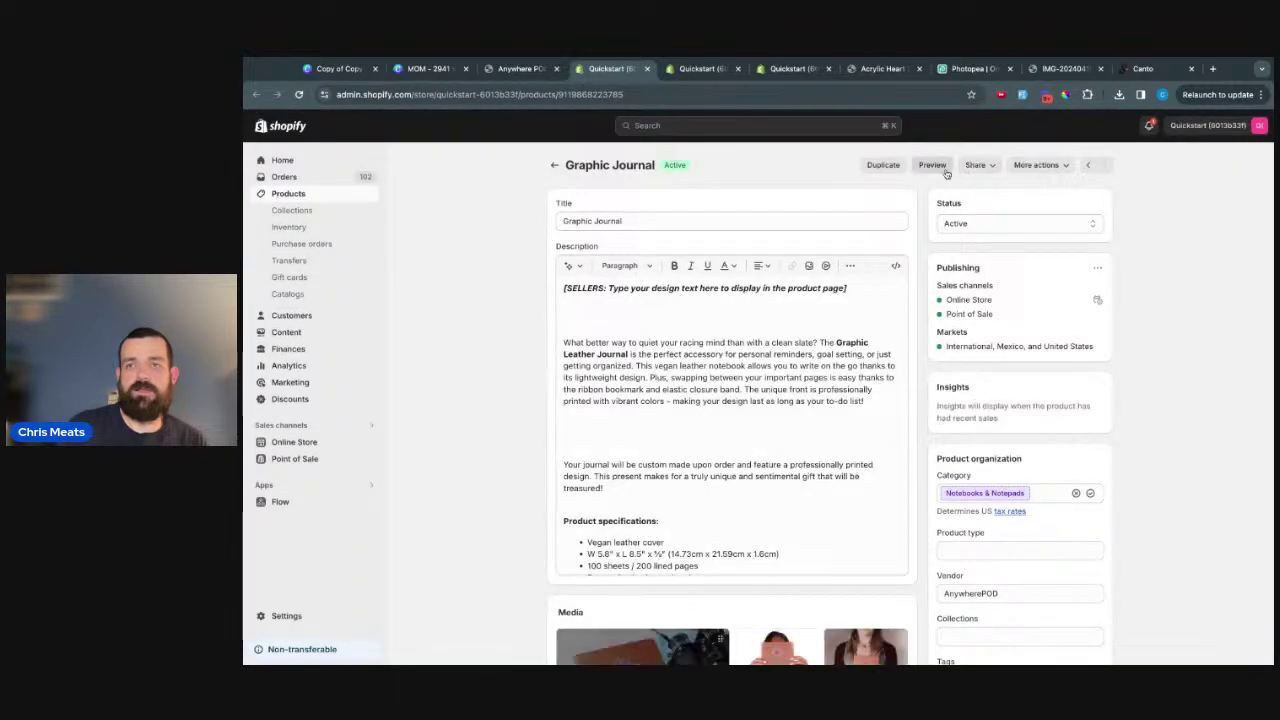
click(931, 166)
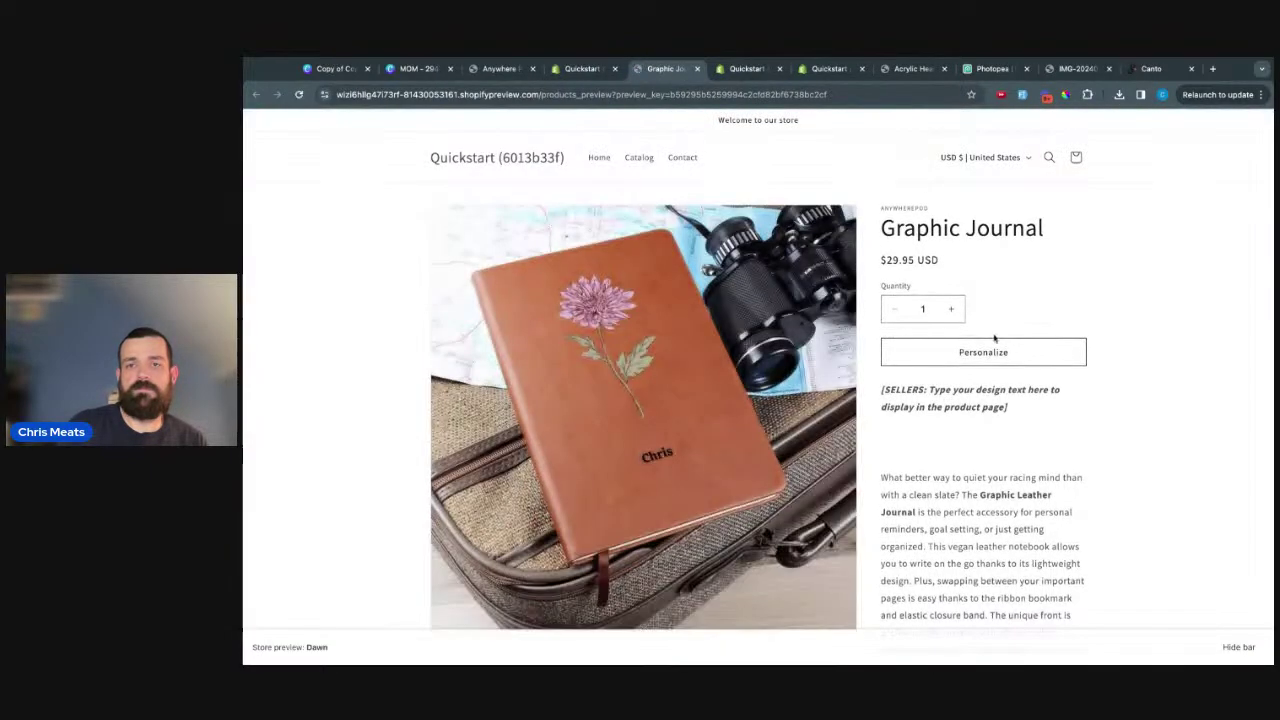
- Open the journal's personalization preview, test the text field with random letters and browse the birth flower choices in the image dropdown
click(994, 348)
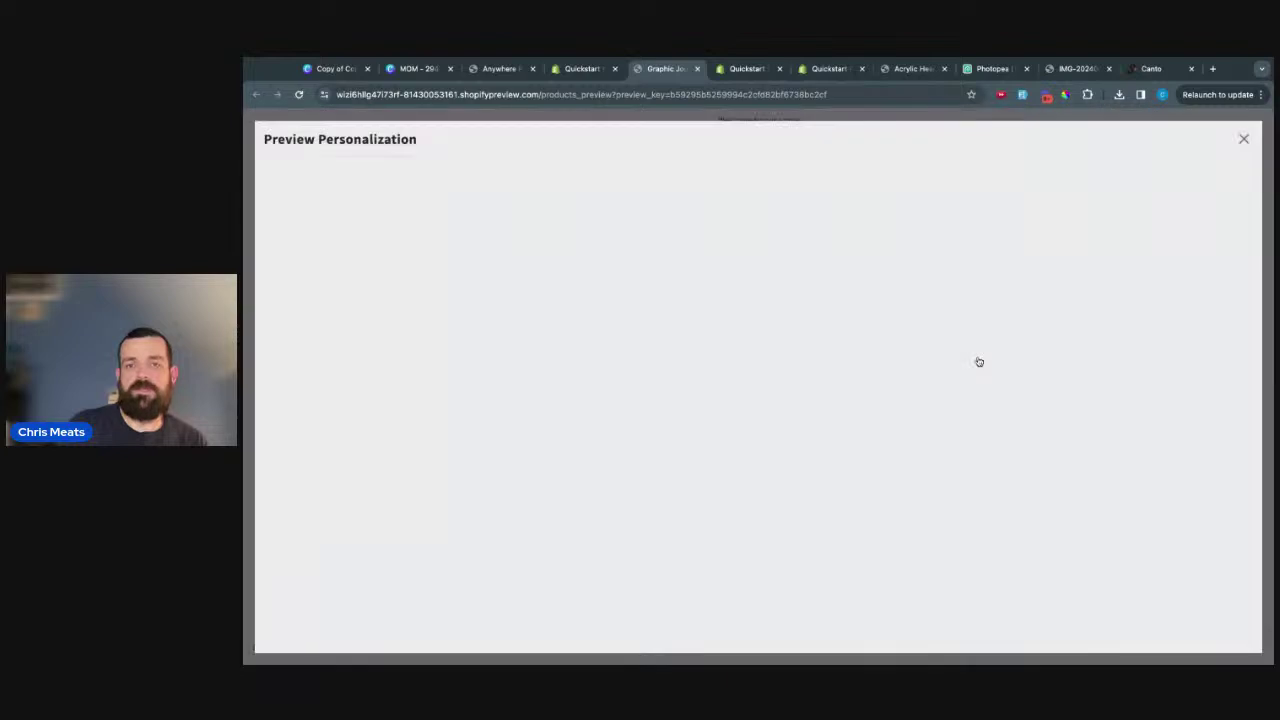
click(520, 216)
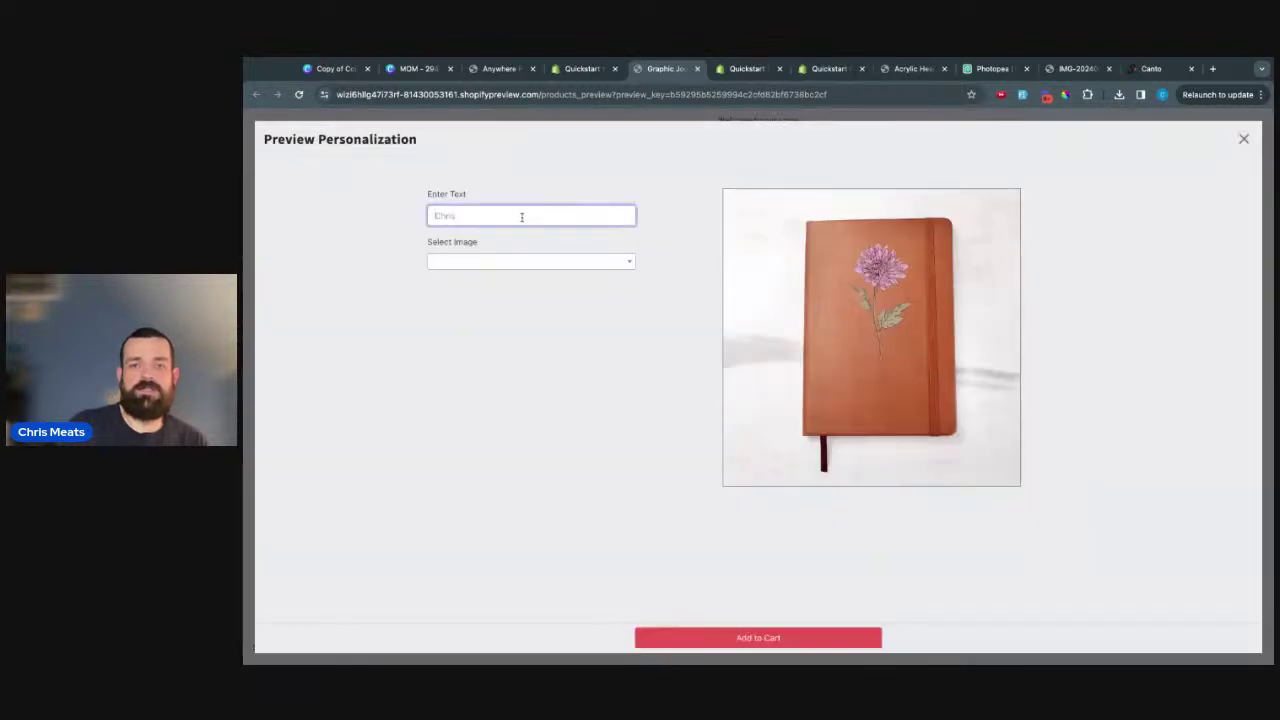
text(jkshdovlkshdfb)
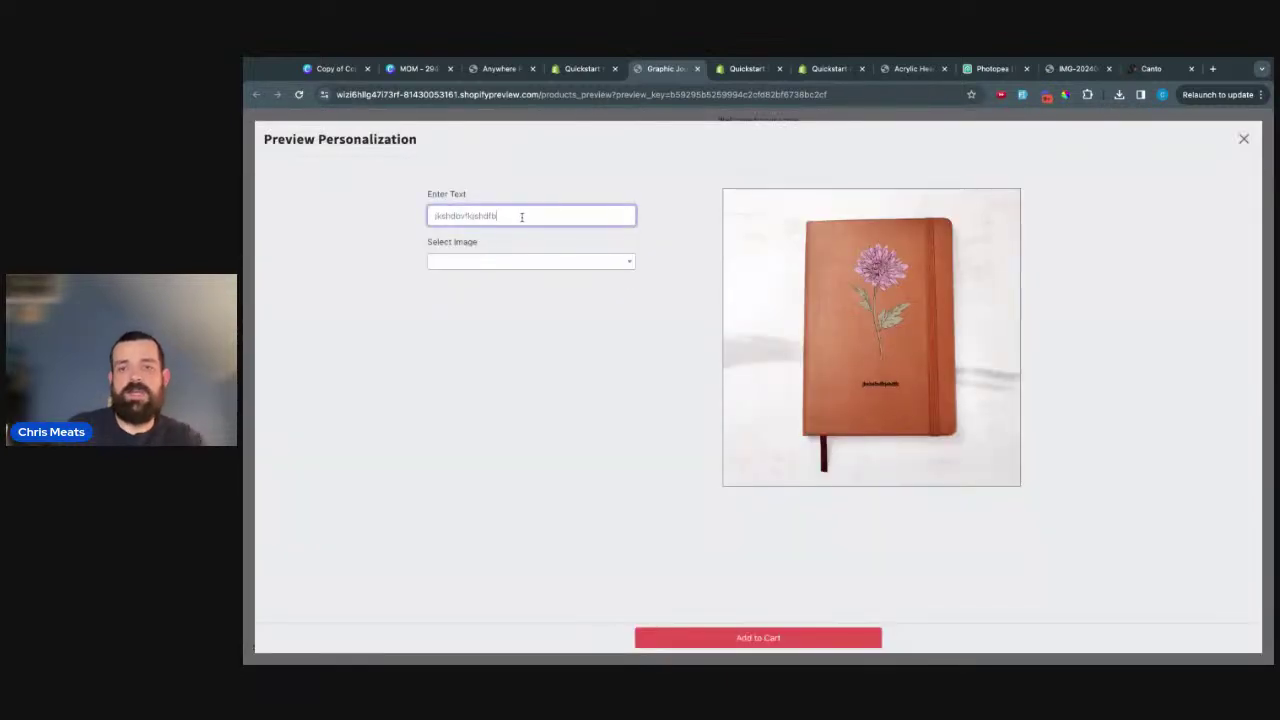
click(560, 262)
scroll(553, 365, down, 3)
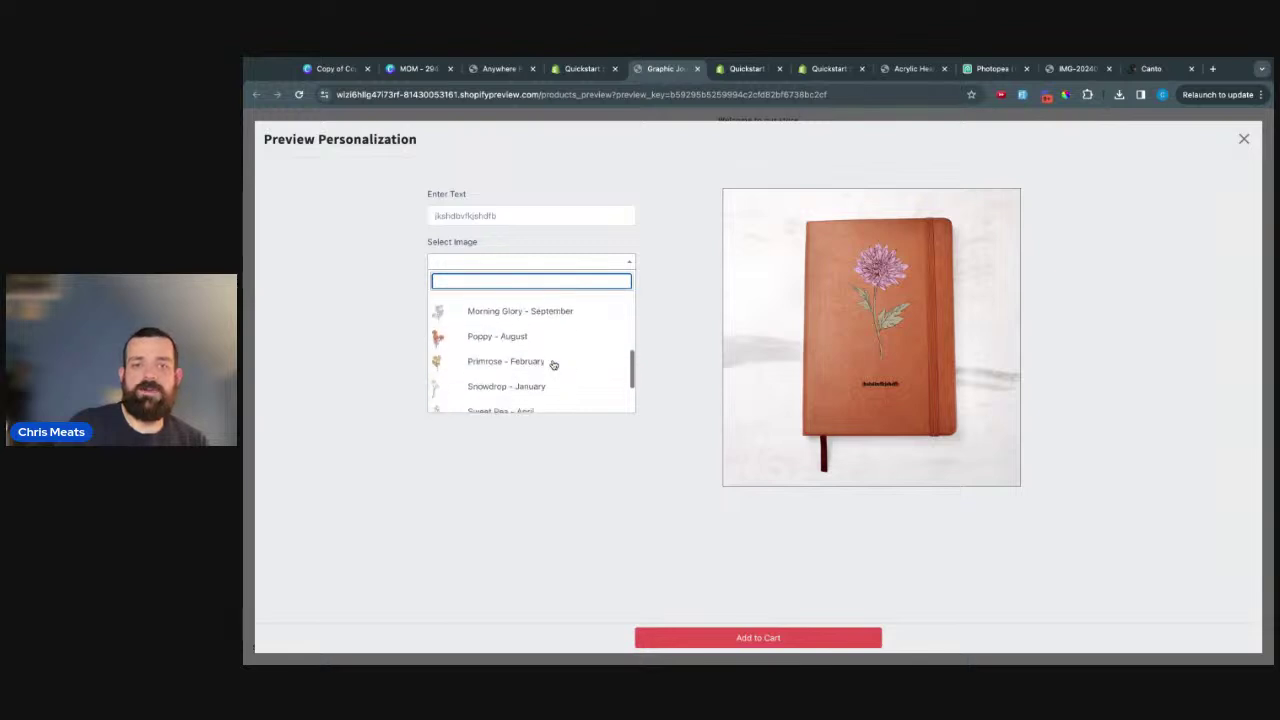
scroll(548, 382, down, 1)
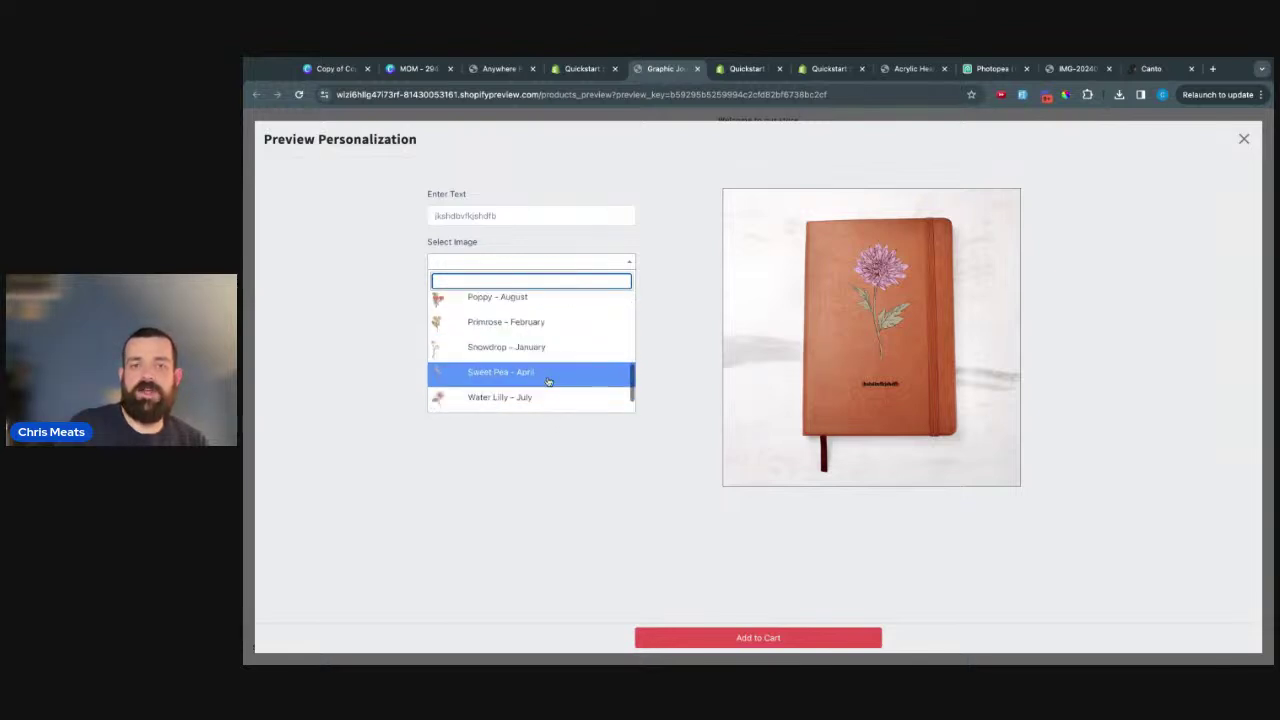
scroll(541, 314, up, 2)
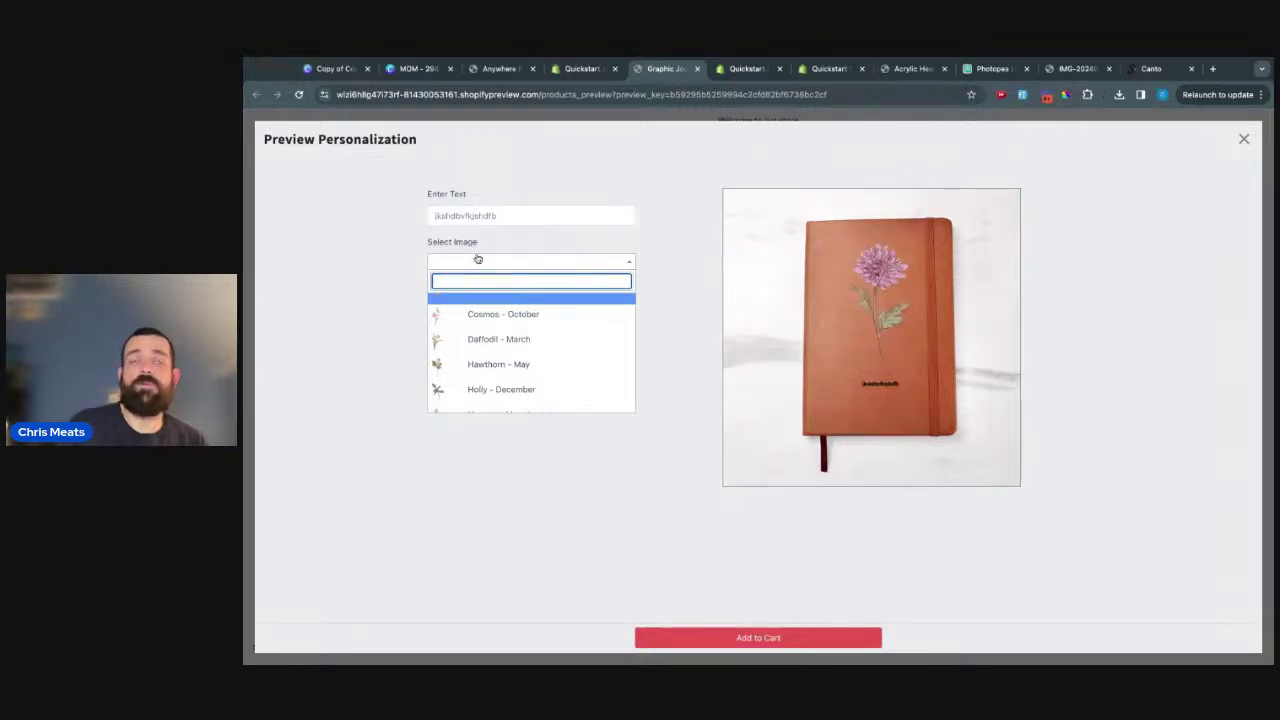
- Back in Anywhere POD, edit the journal's front artwork to display the Birth Flowers layer as Icons, and update the product
click(500, 68)
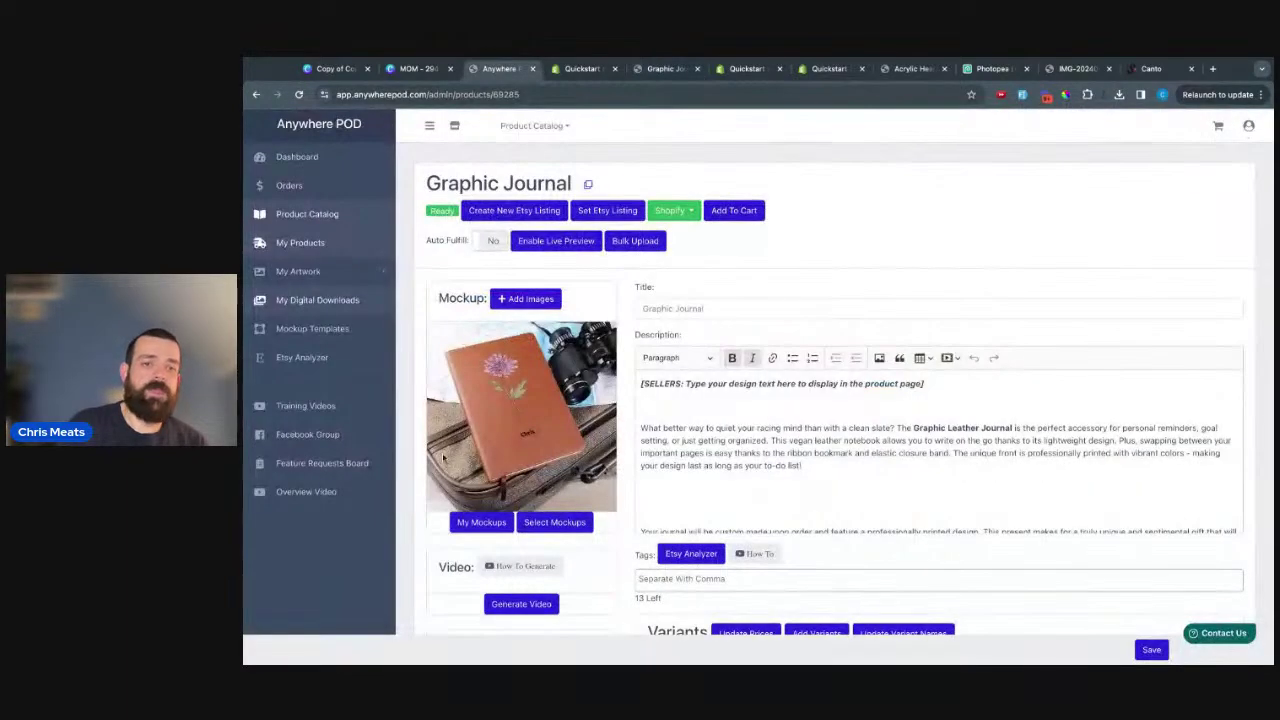
scroll(410, 507, down, 5)
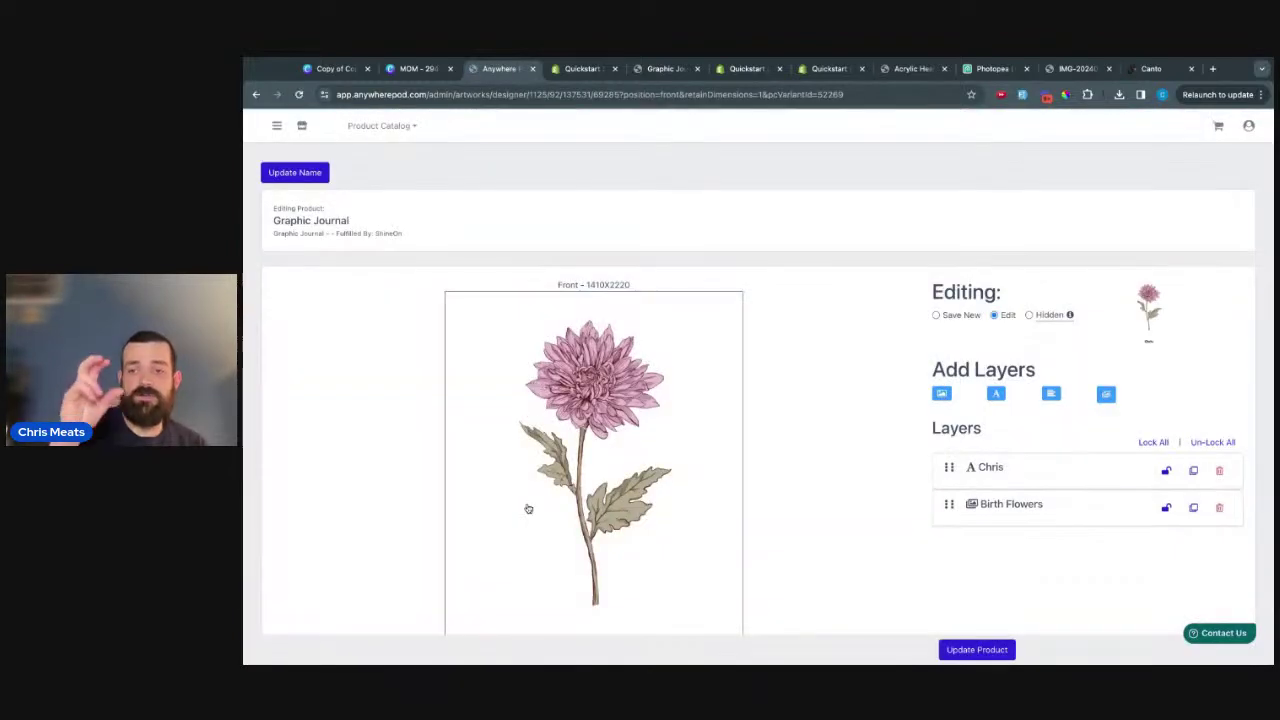
click(1000, 507)
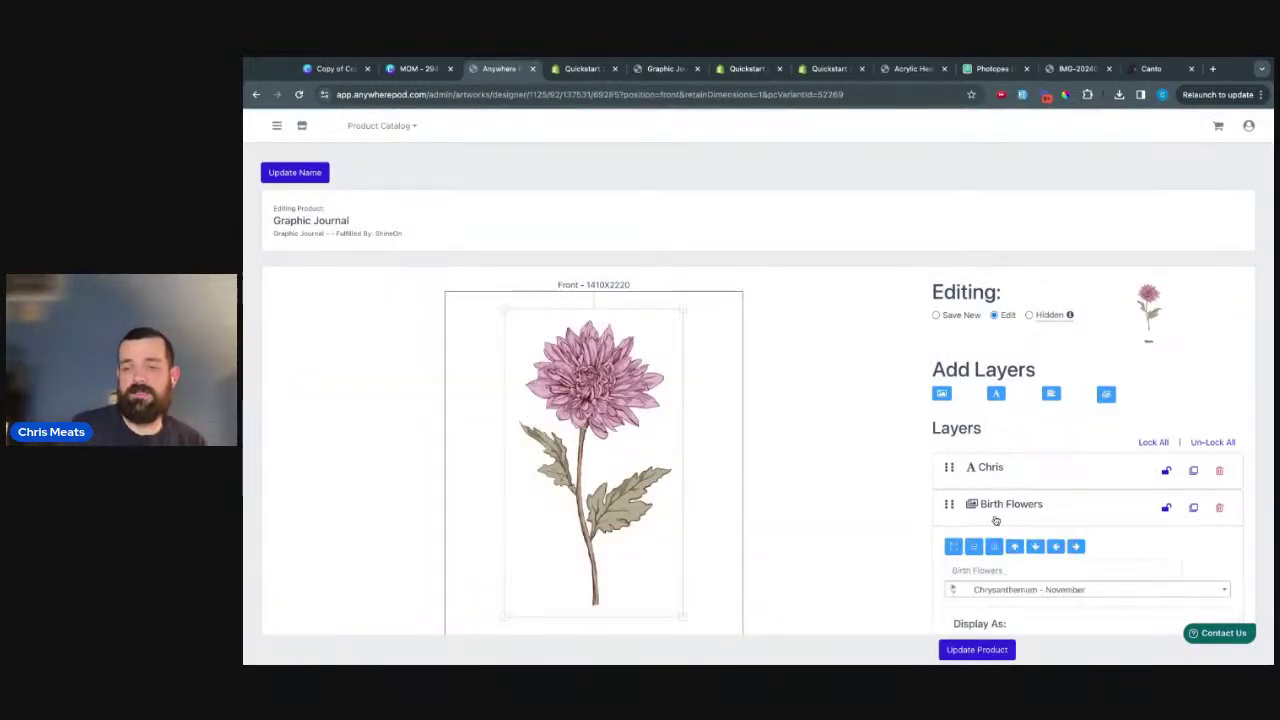
scroll(899, 521, down, 2)
scroll(985, 540, down, 1)
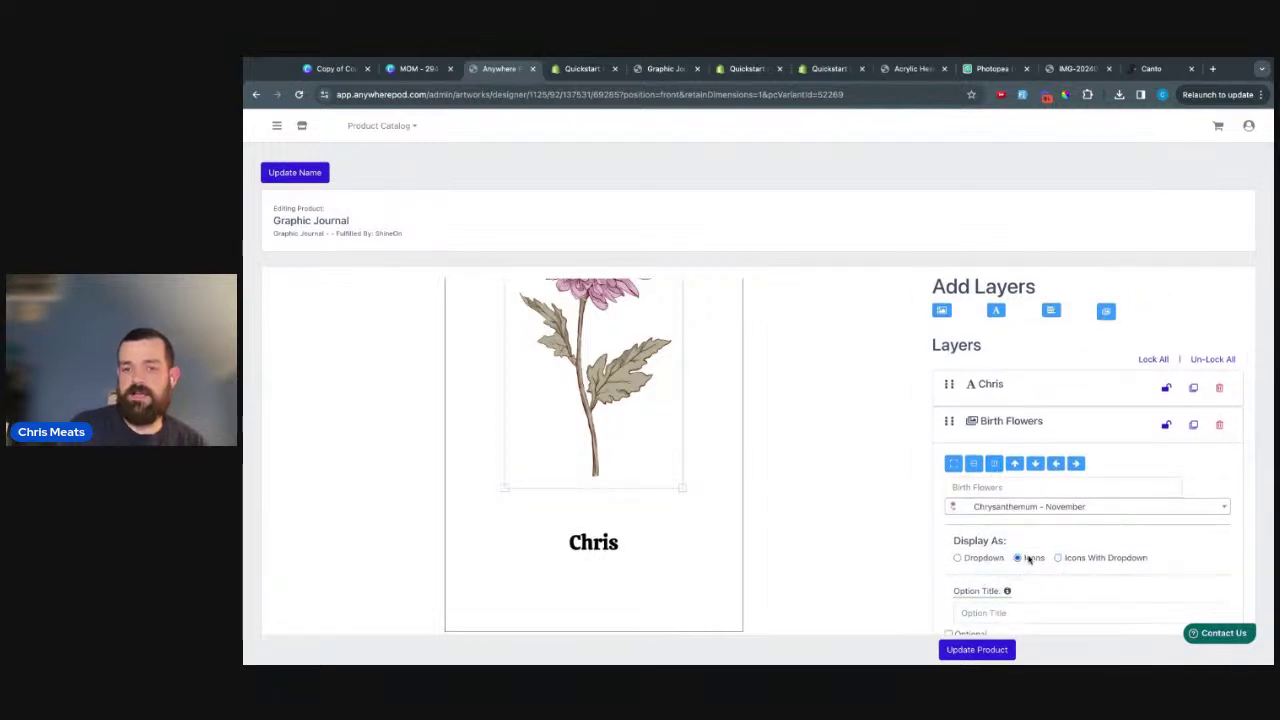
click(961, 651)
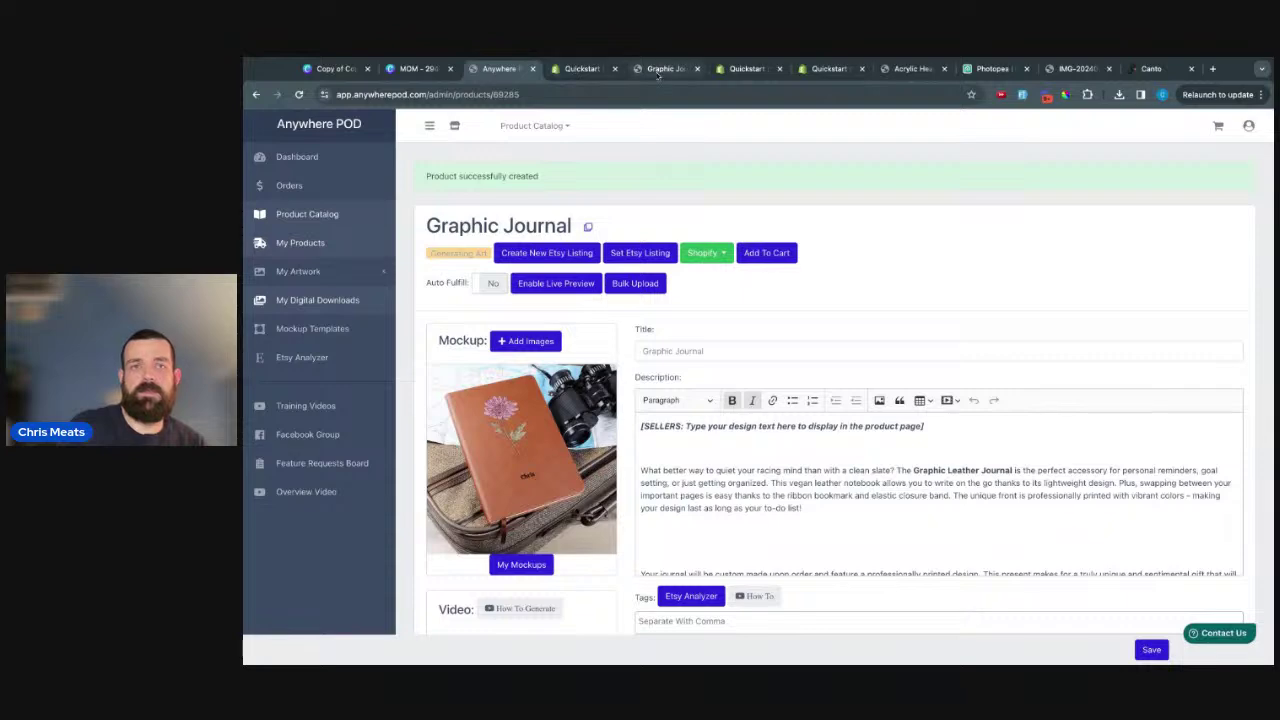
- Return to the journal's storefront preview, reopen its personalization and choose the Morning Glory - September icon
click(655, 70)
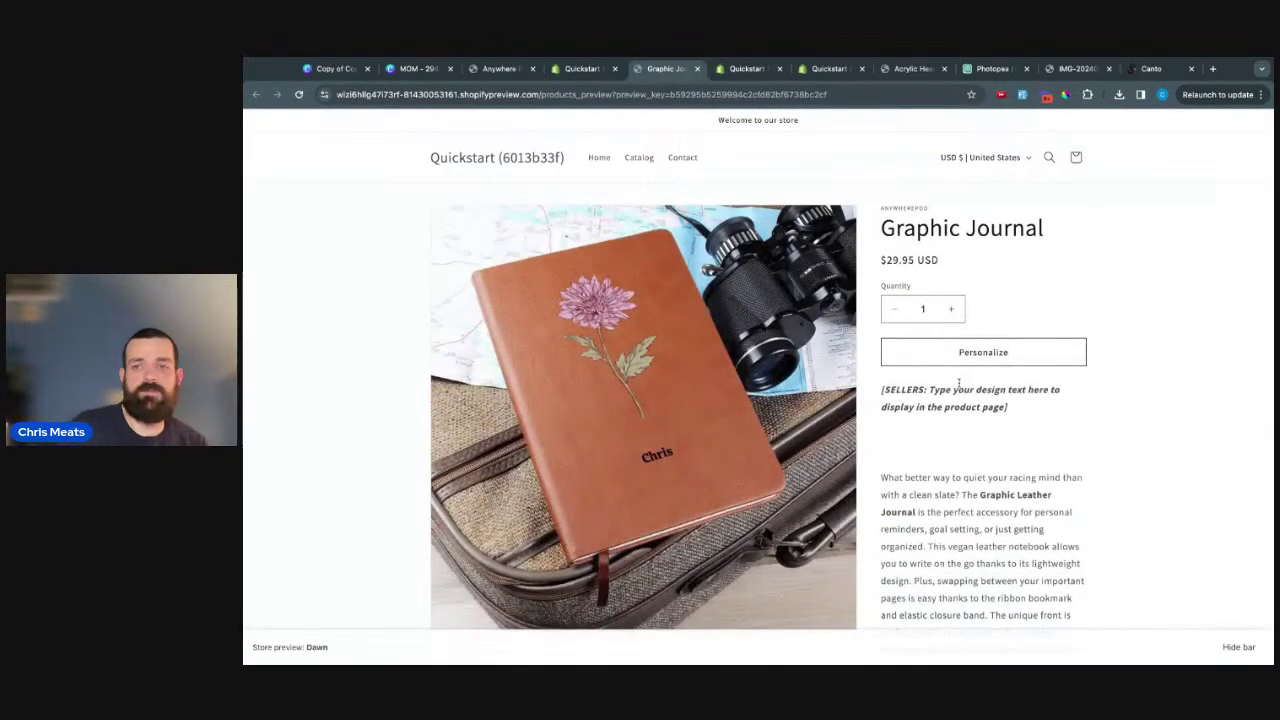
click(968, 356)
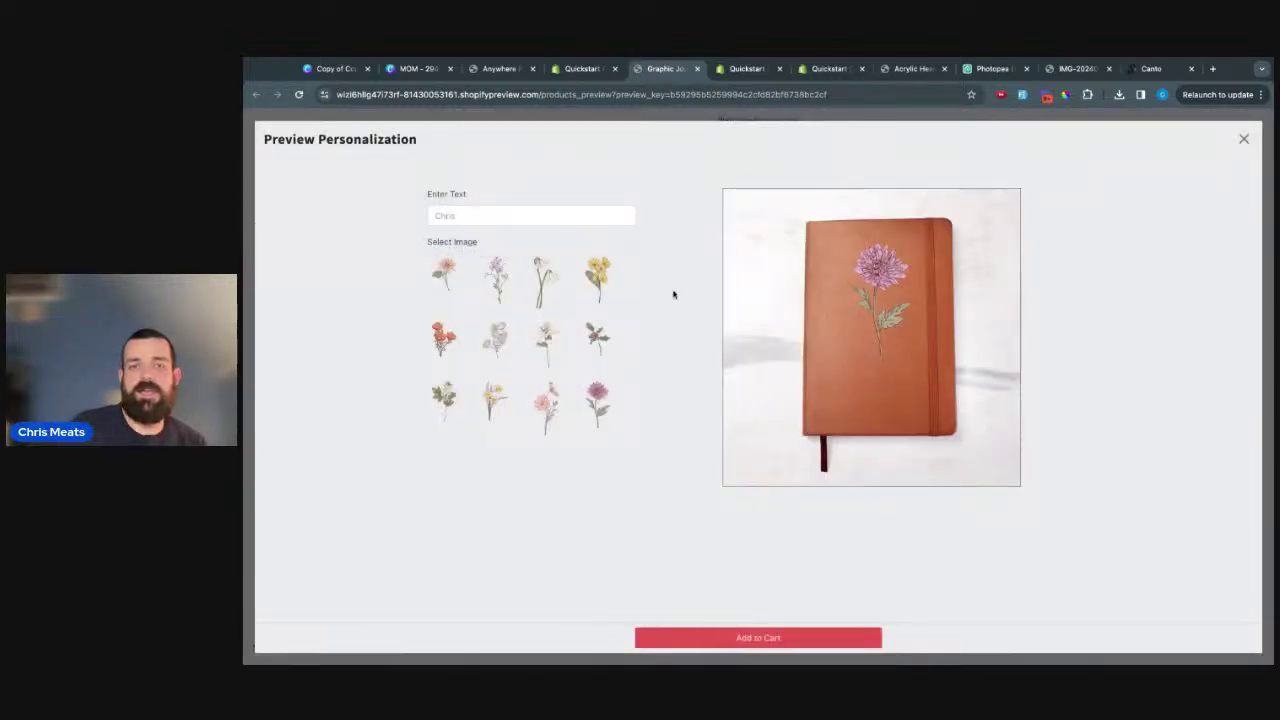
click(496, 344)
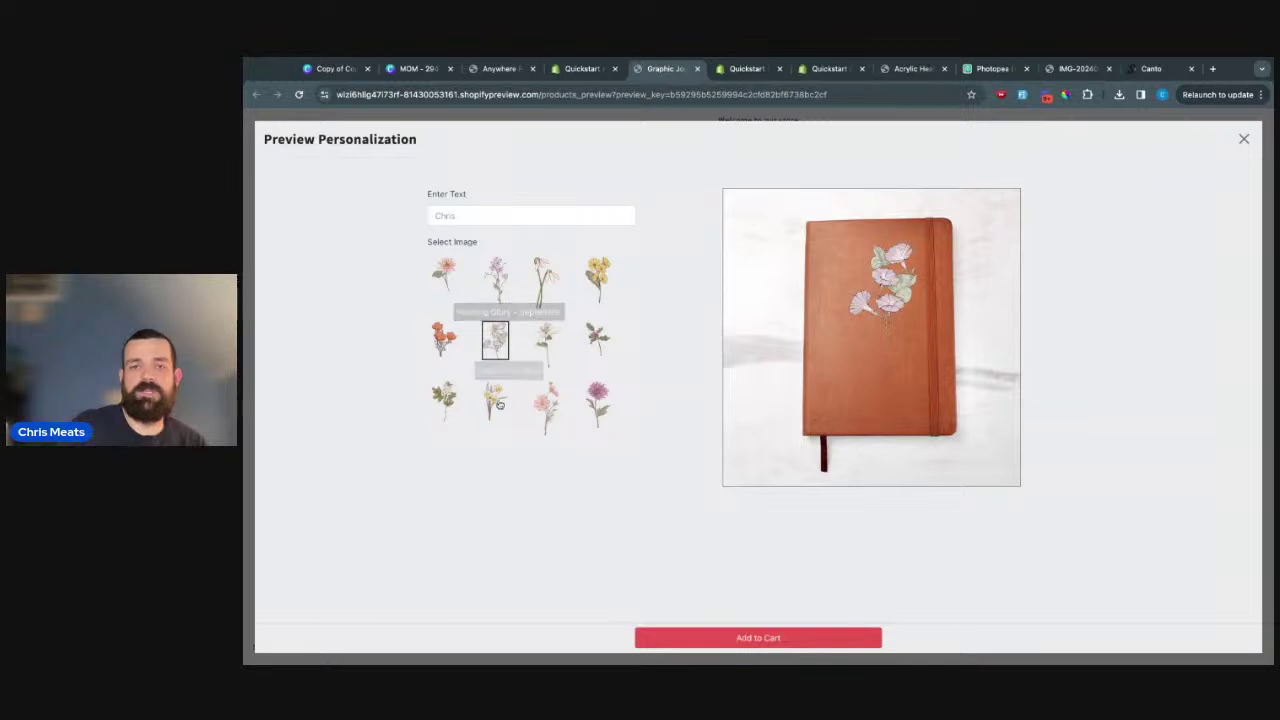